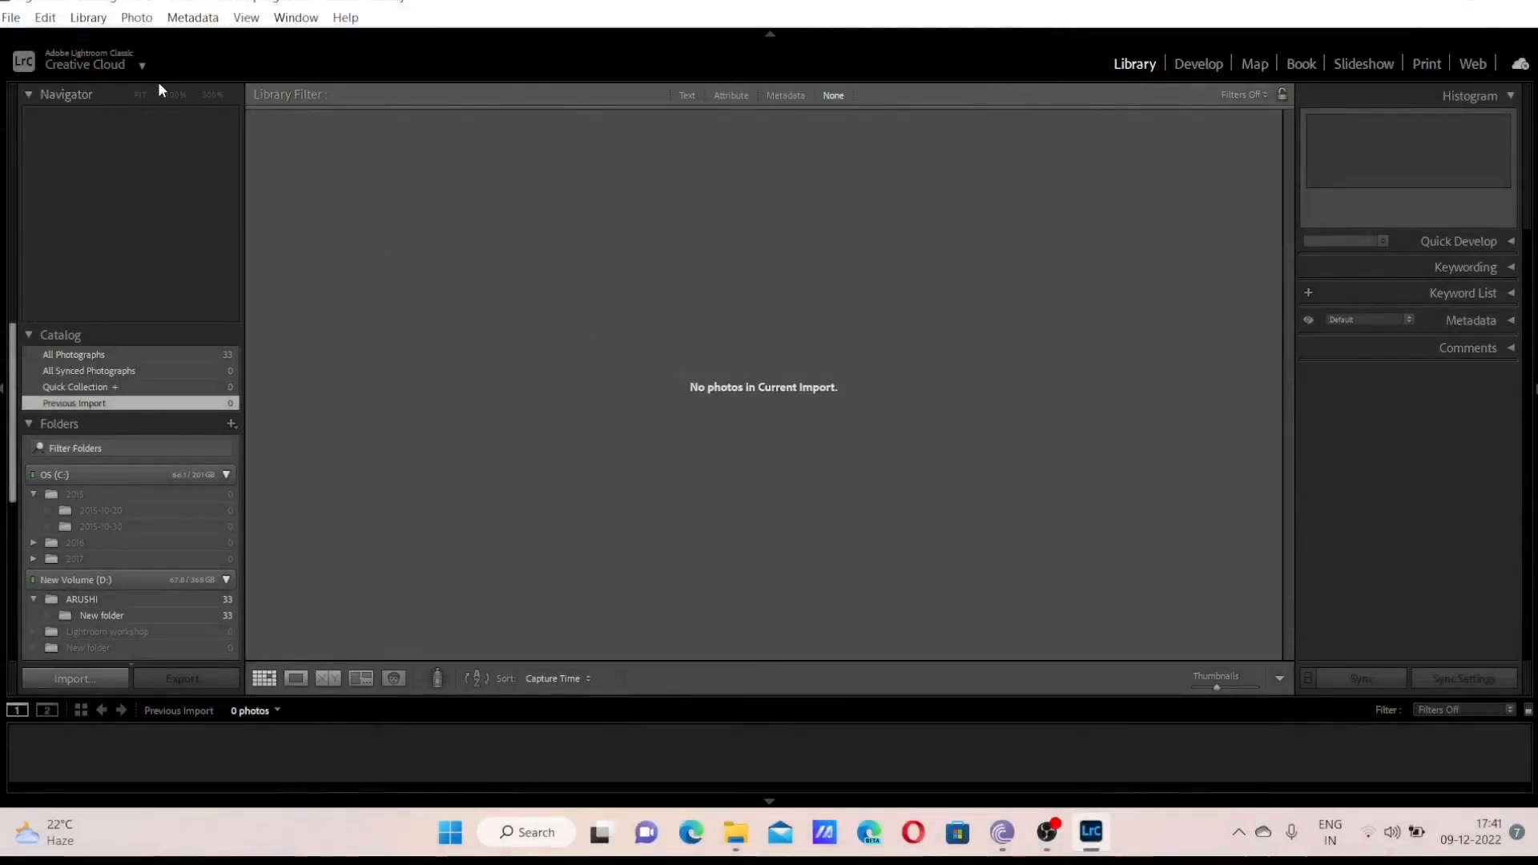
# Import all photos from the NIKON D750 card, copying them into the Pictures folder organized by date
pyautogui.click(11, 18)
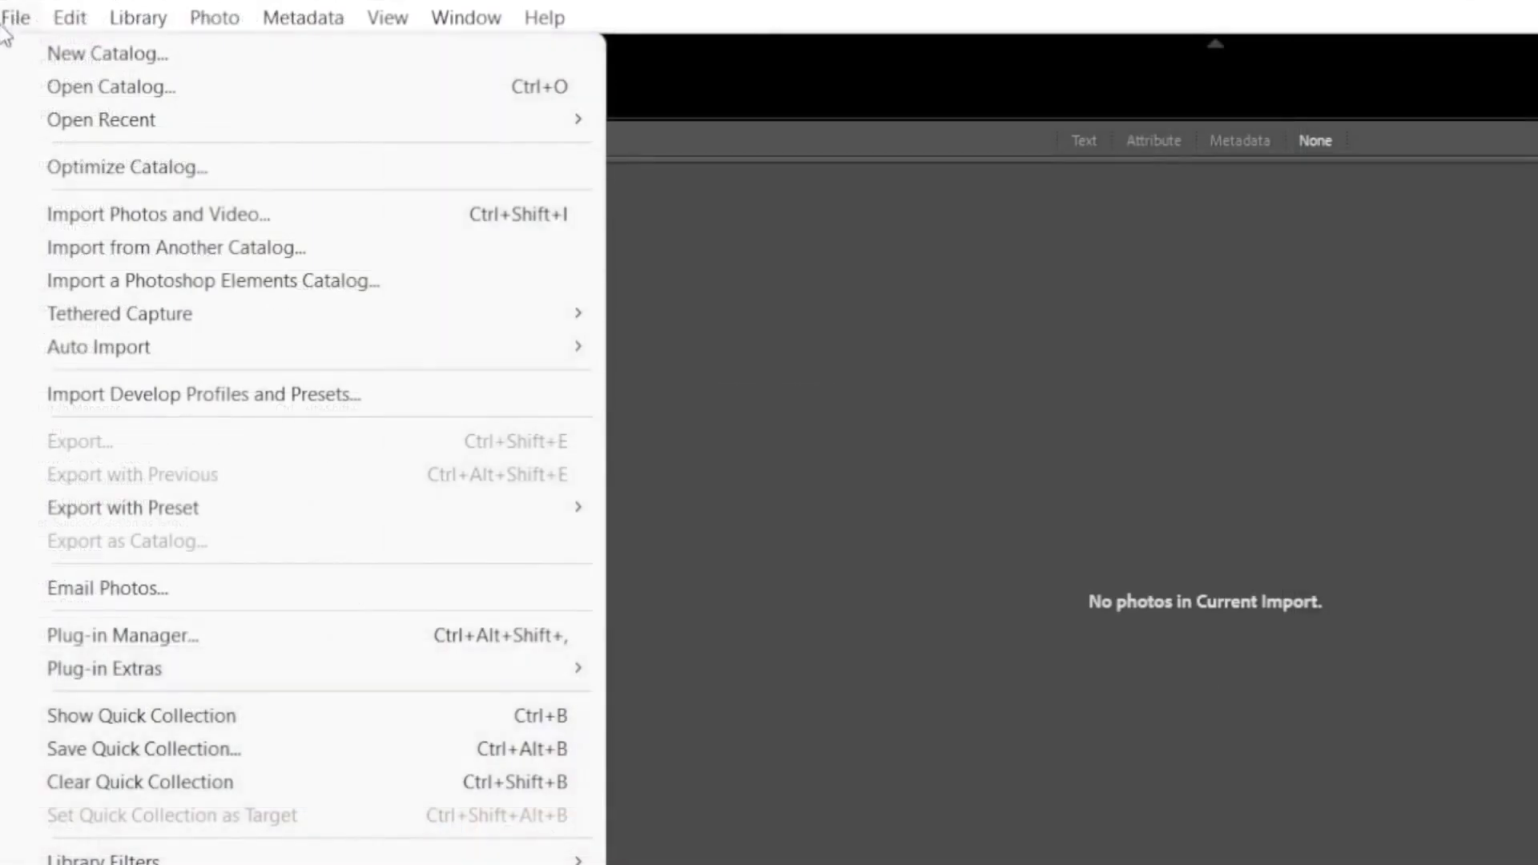
pyautogui.click(202, 216)
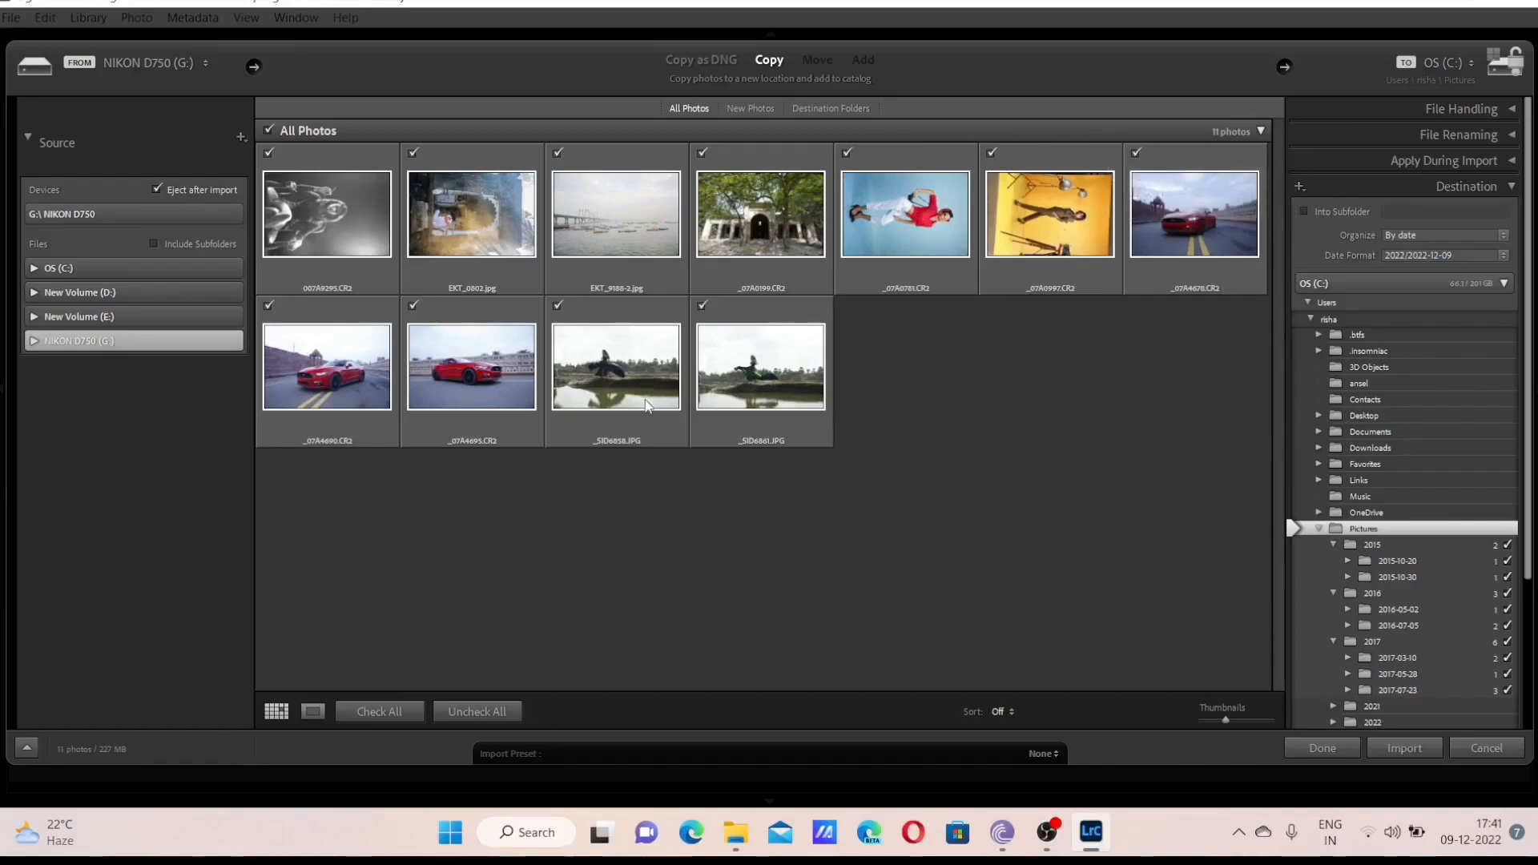
pyautogui.moveTo(623, 383)
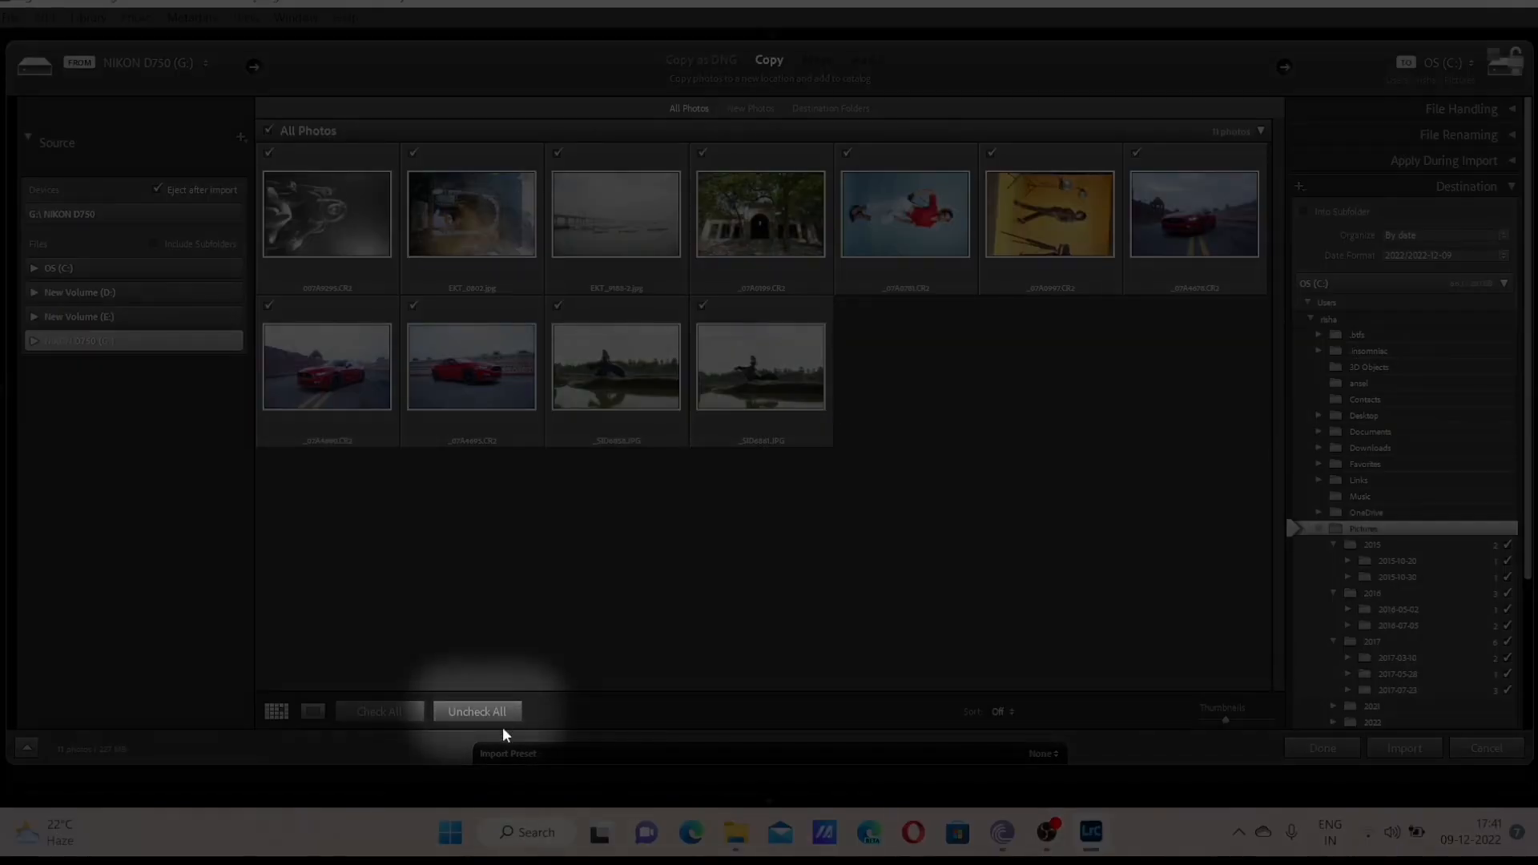
pyautogui.click(502, 728)
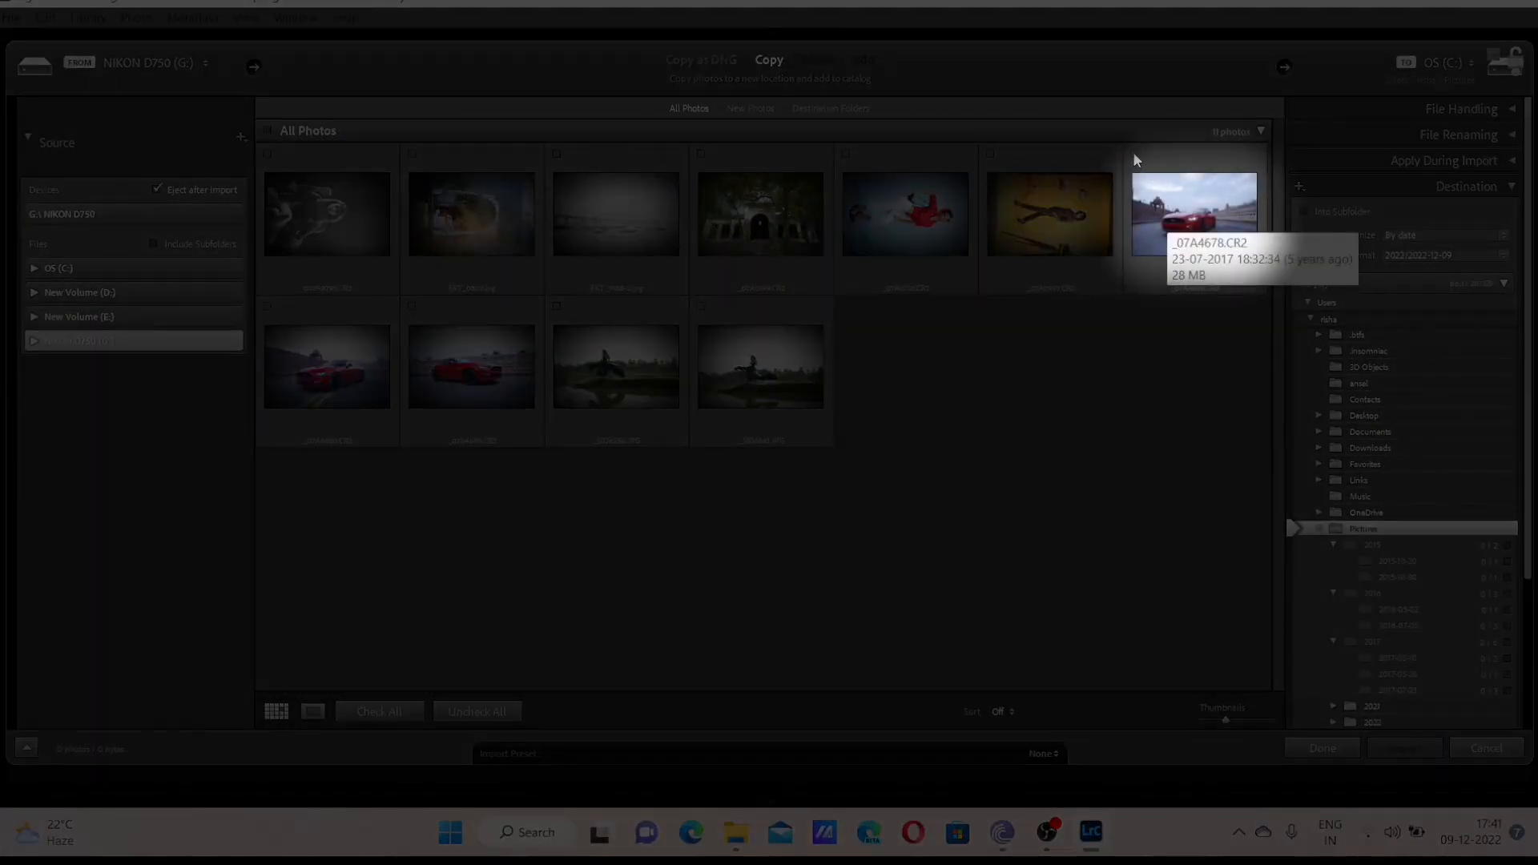
pyautogui.click(1135, 152)
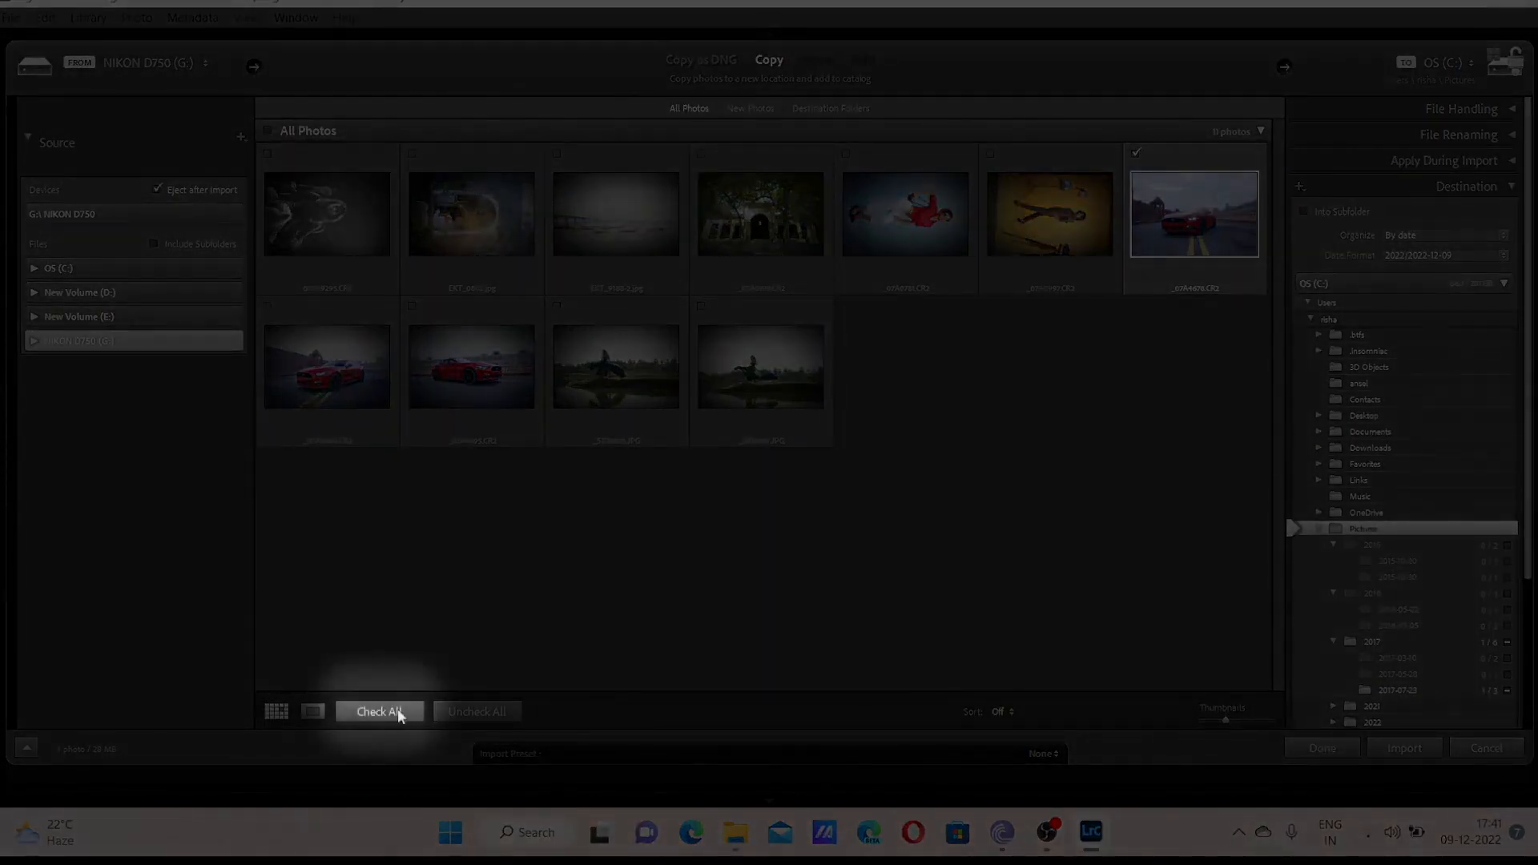
pyautogui.click(393, 711)
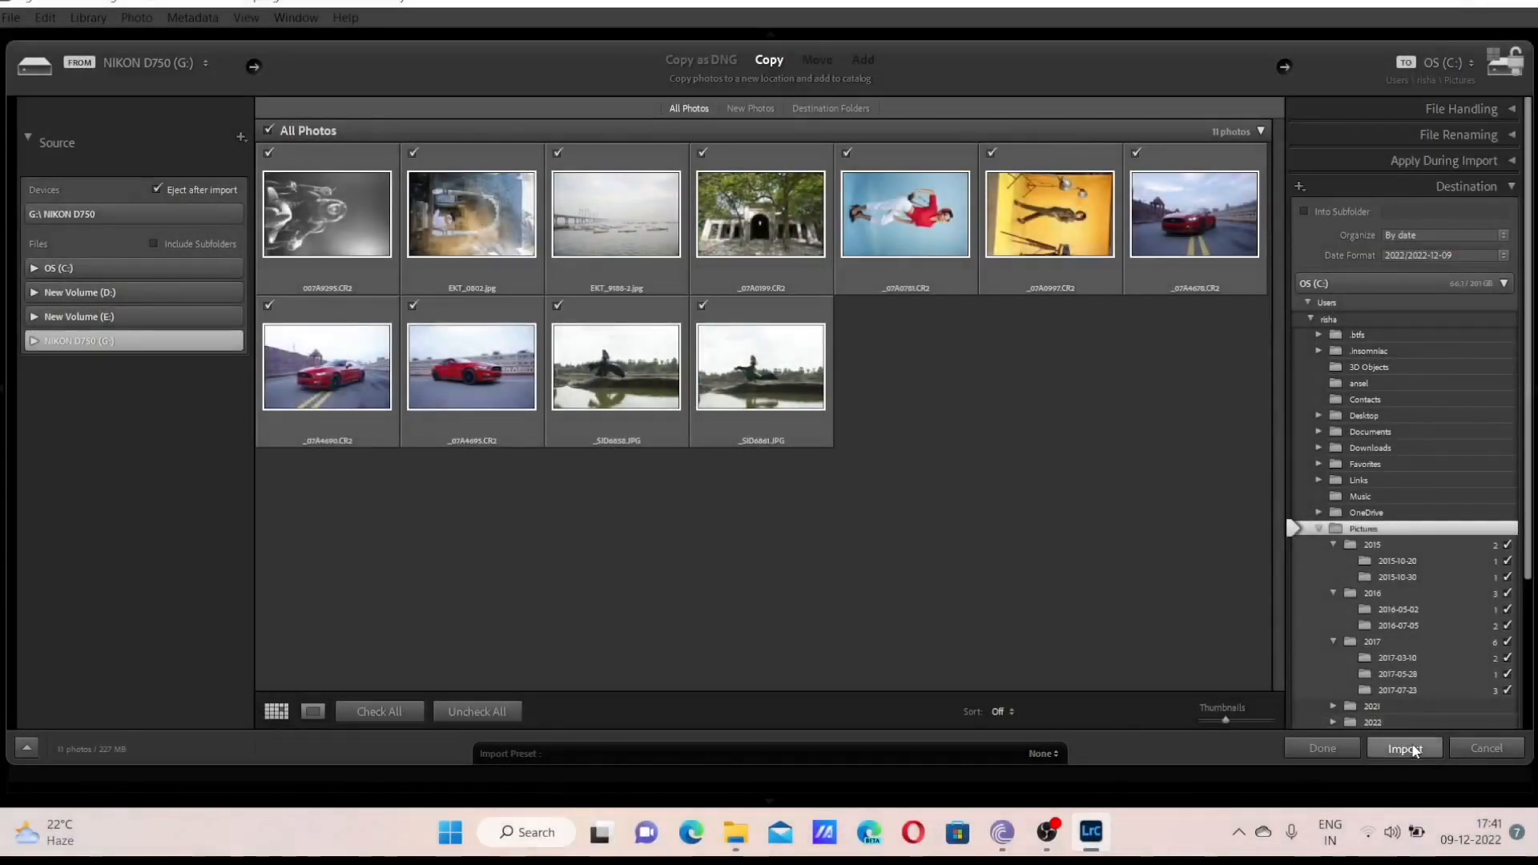
pyautogui.click(1411, 749)
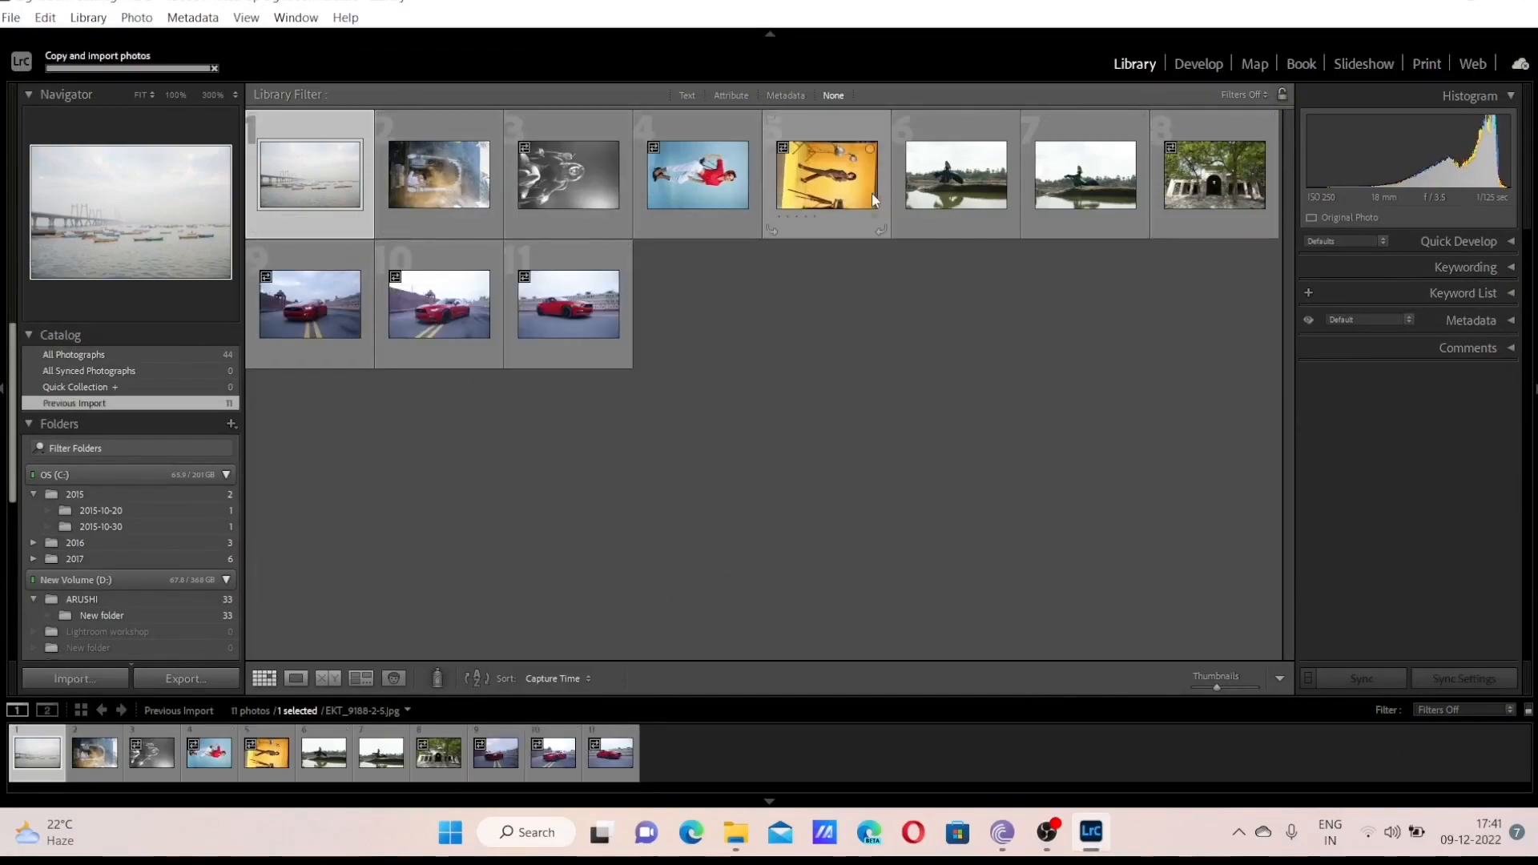
# Rotate the sideways photos 2 through 5 in the grid counterclockwise
pyautogui.press('Right')
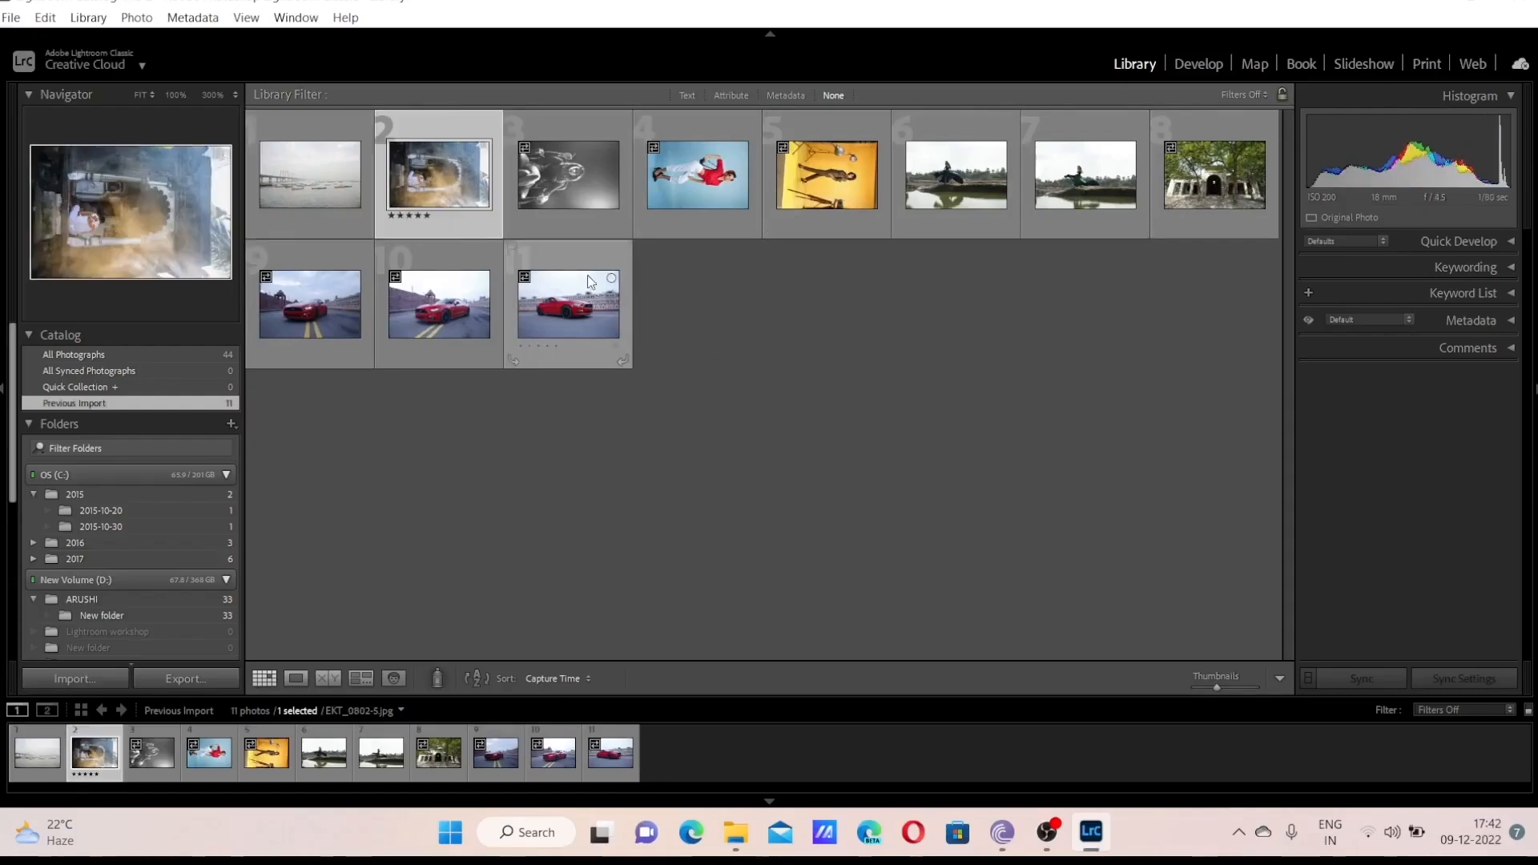
pyautogui.keyDown('shift'); pyautogui.click(829, 207); pyautogui.keyUp('shift')
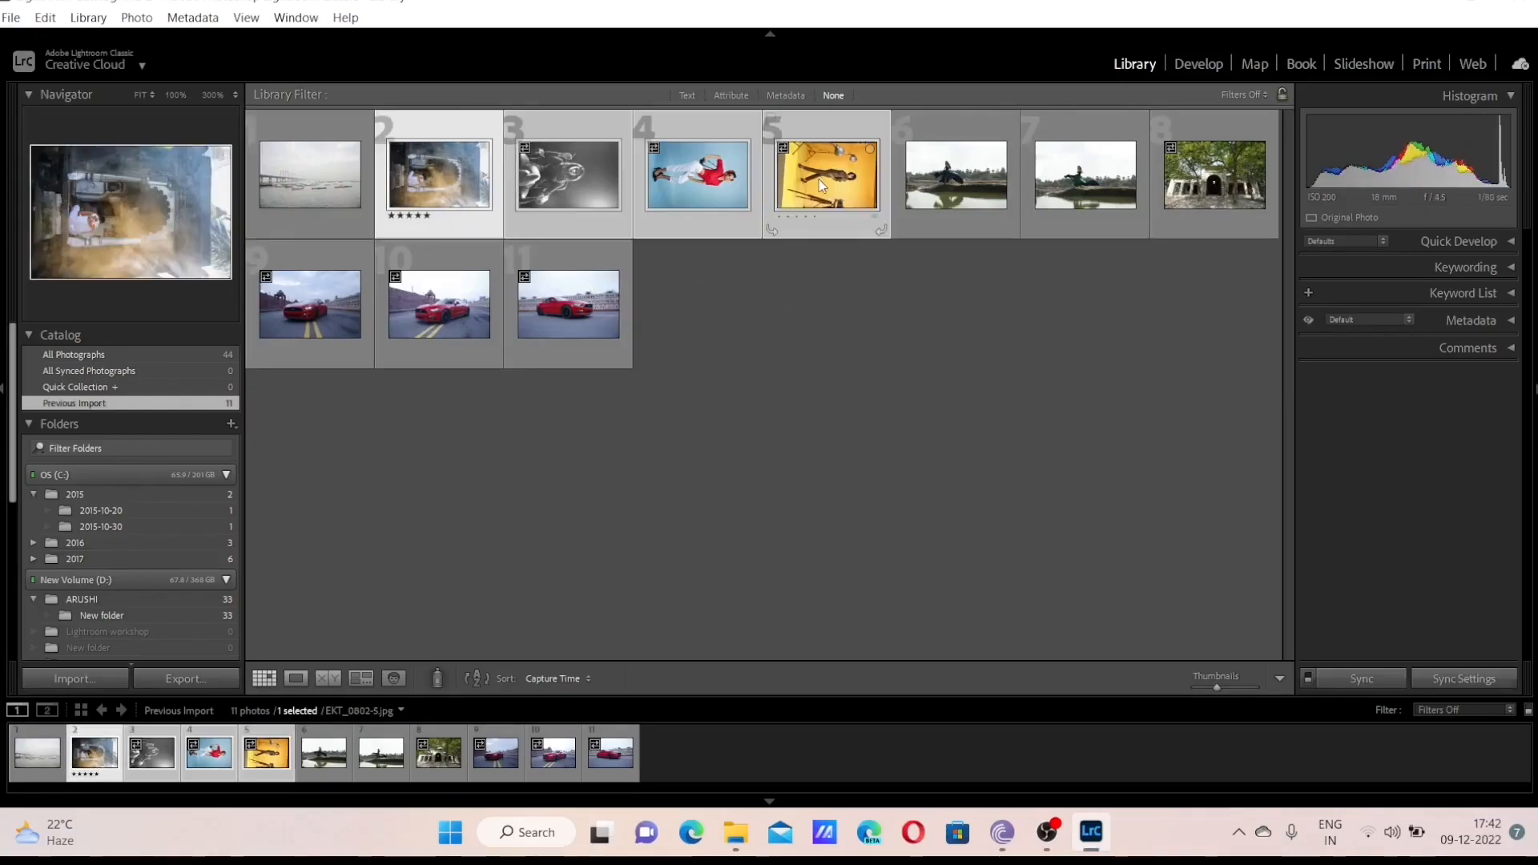
pyautogui.rightClick(560, 183)
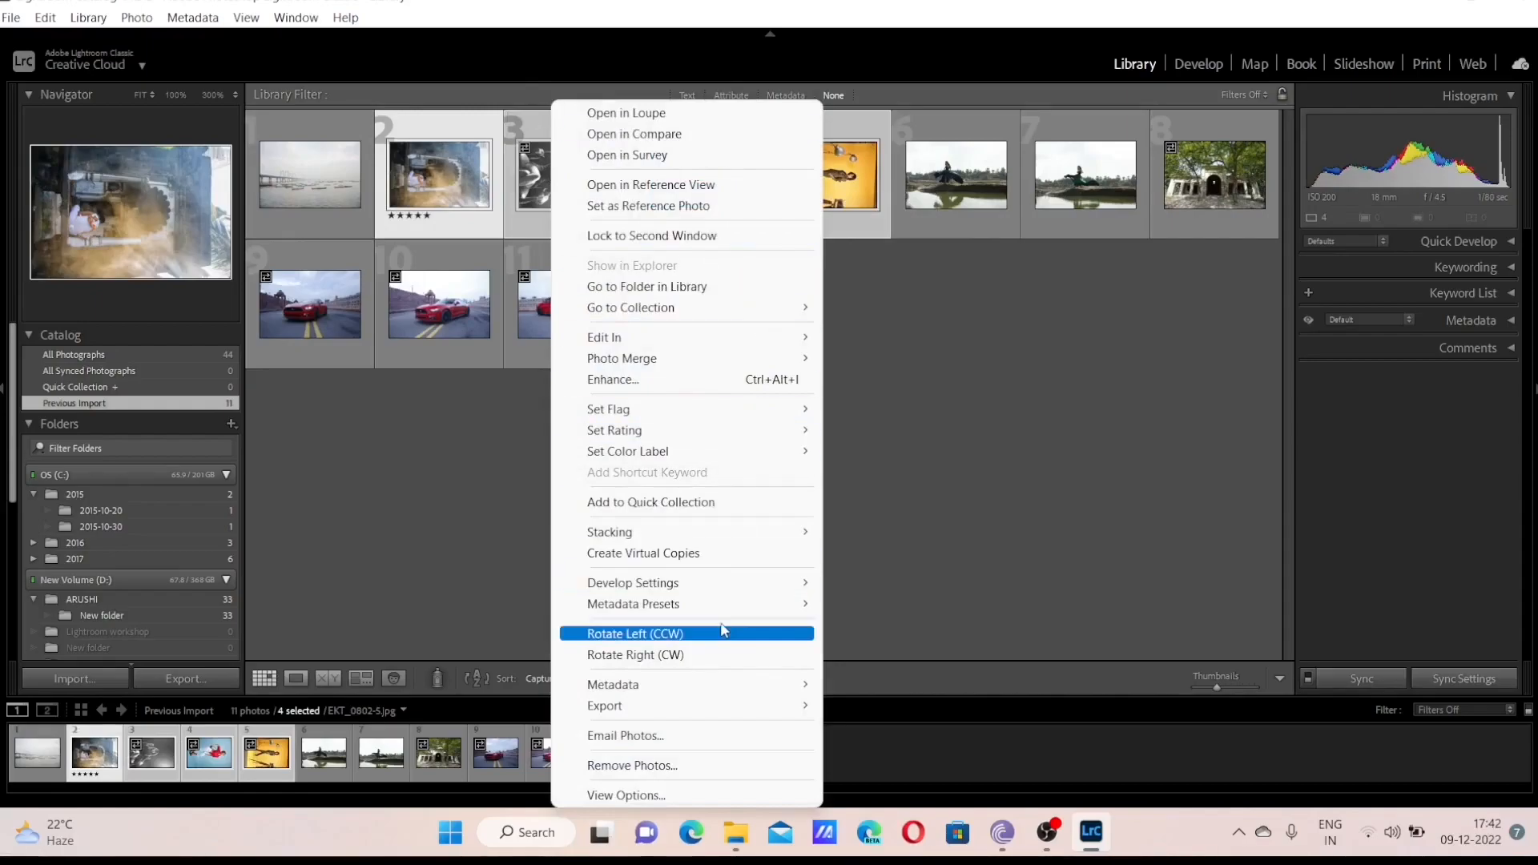
pyautogui.click(721, 631)
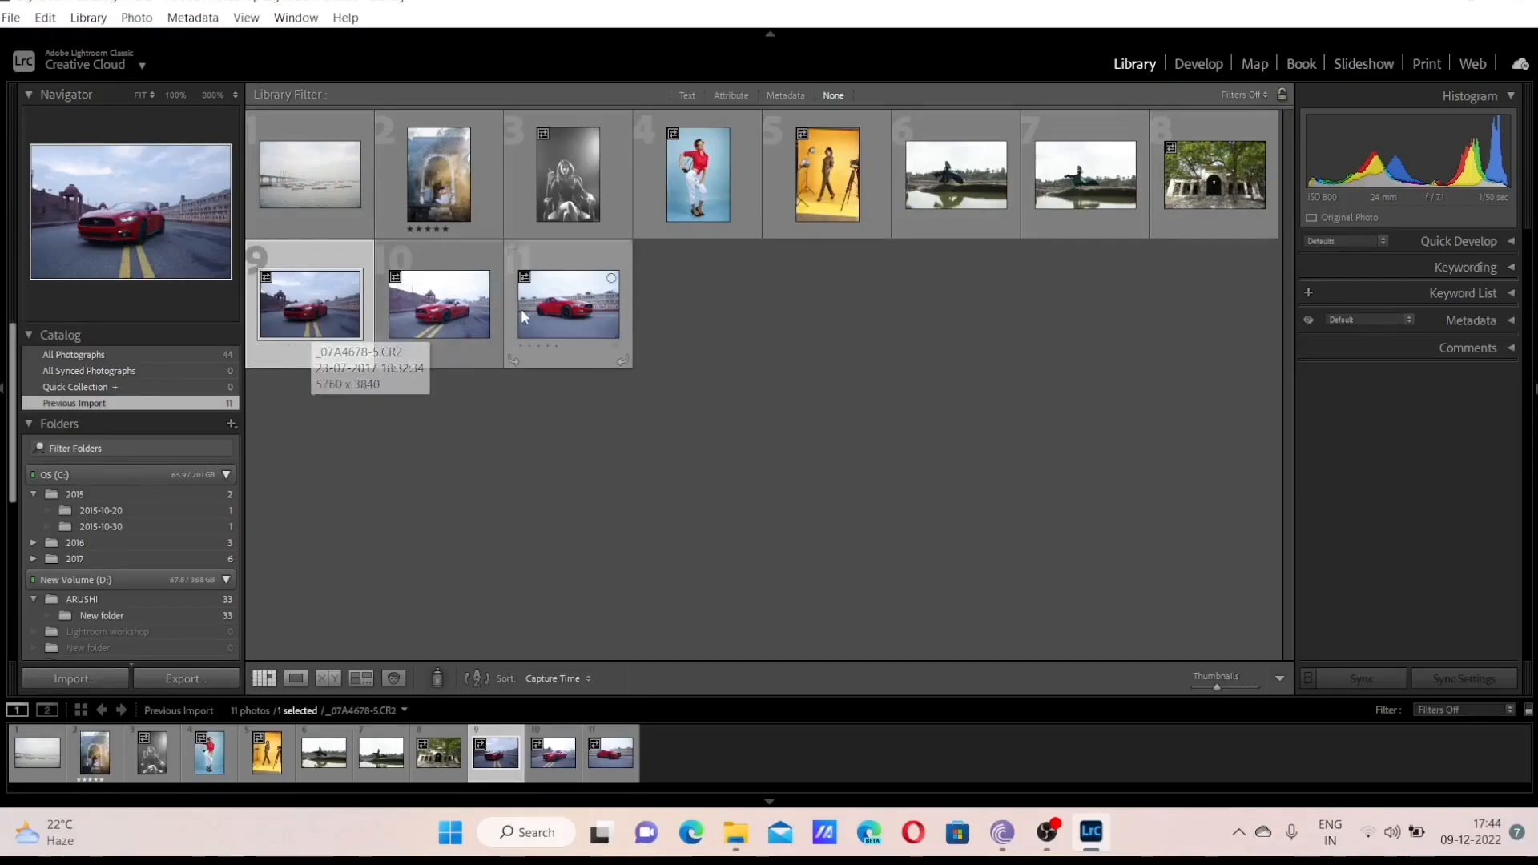
pyautogui.click(395, 340)
pyautogui.doubleClick(300, 329)
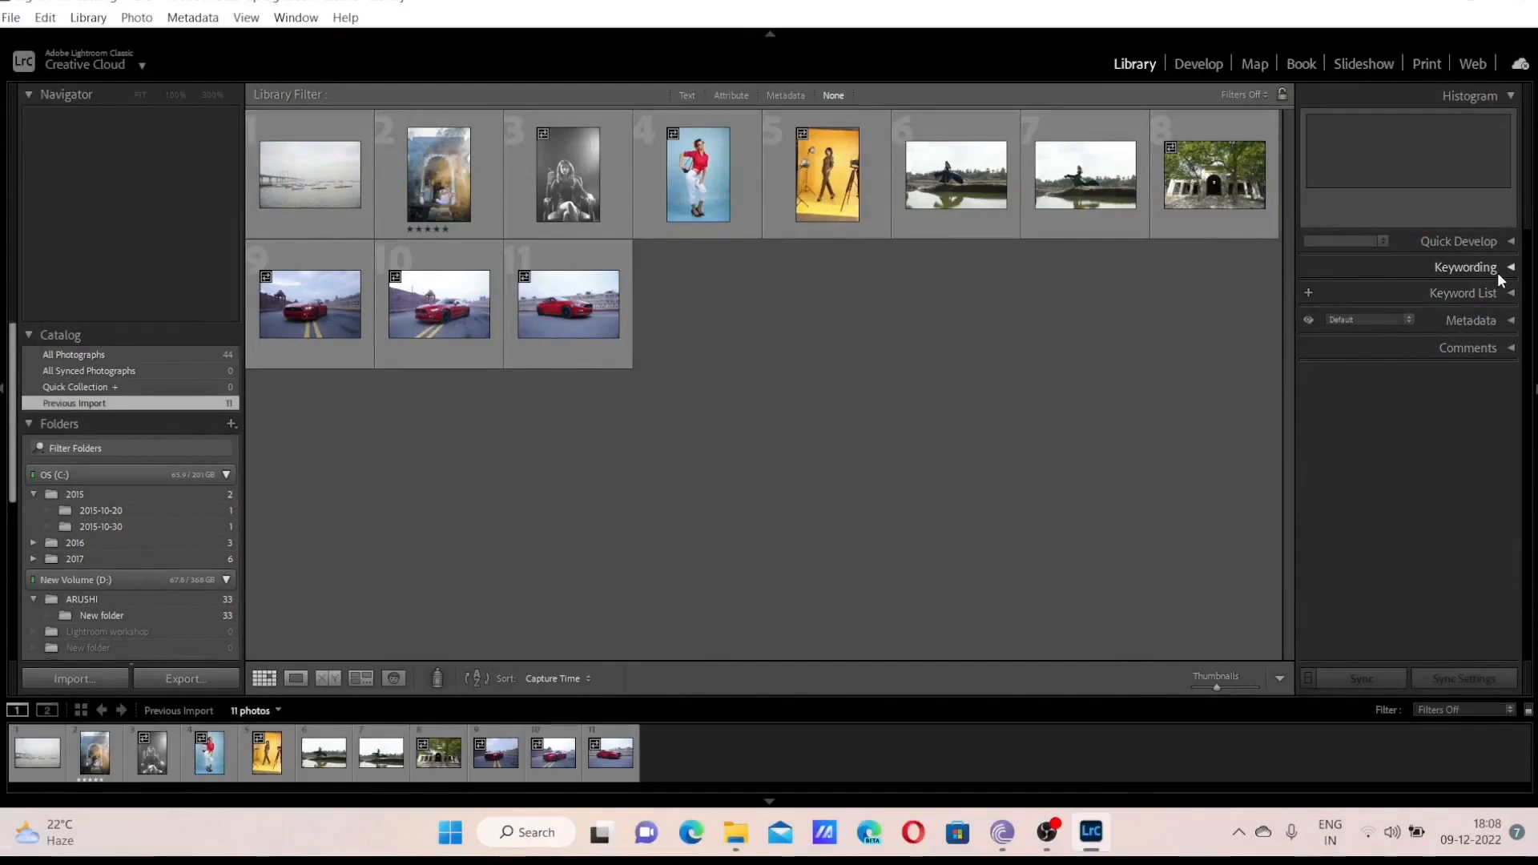
# Give the first red car photo (number 9) a four-star rating and the keyword "red mustang gt"
pyautogui.click(1498, 273)
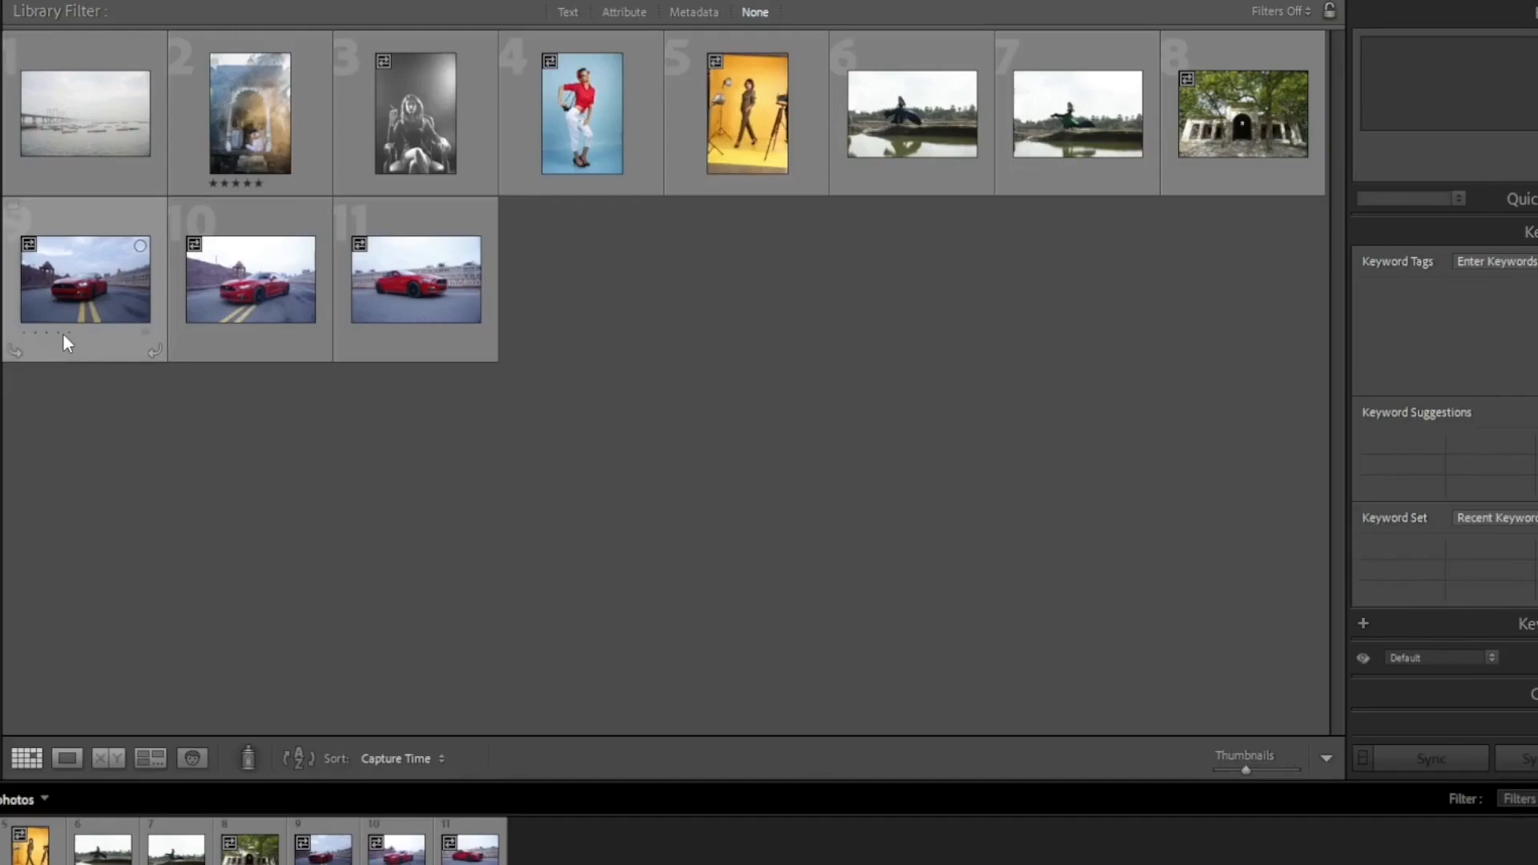
pyautogui.click(58, 332)
pyautogui.click(50, 293)
pyautogui.click(1481, 304)
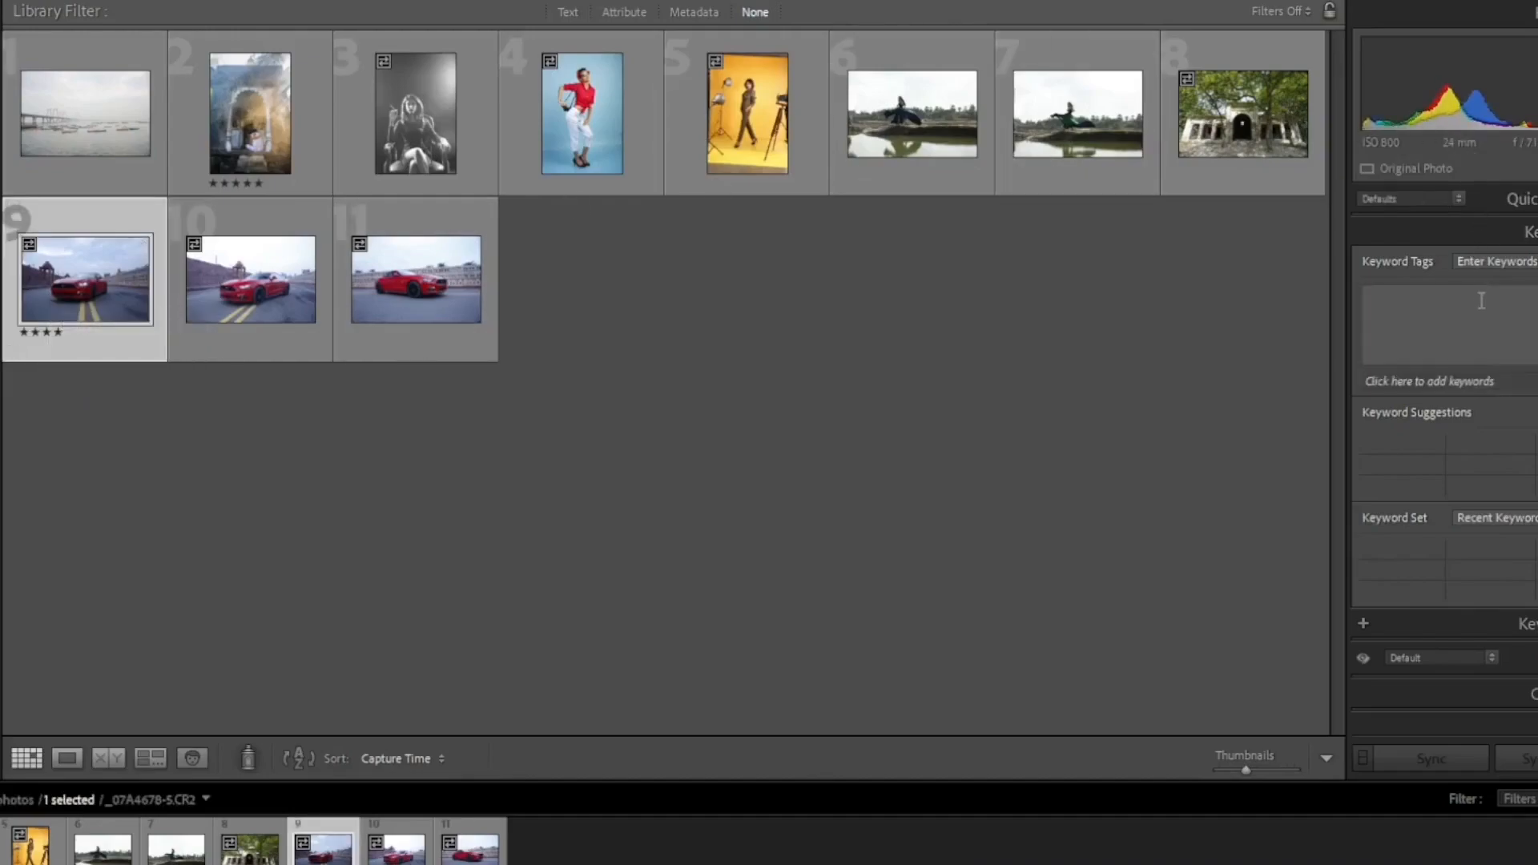
pyautogui.write('red mus')
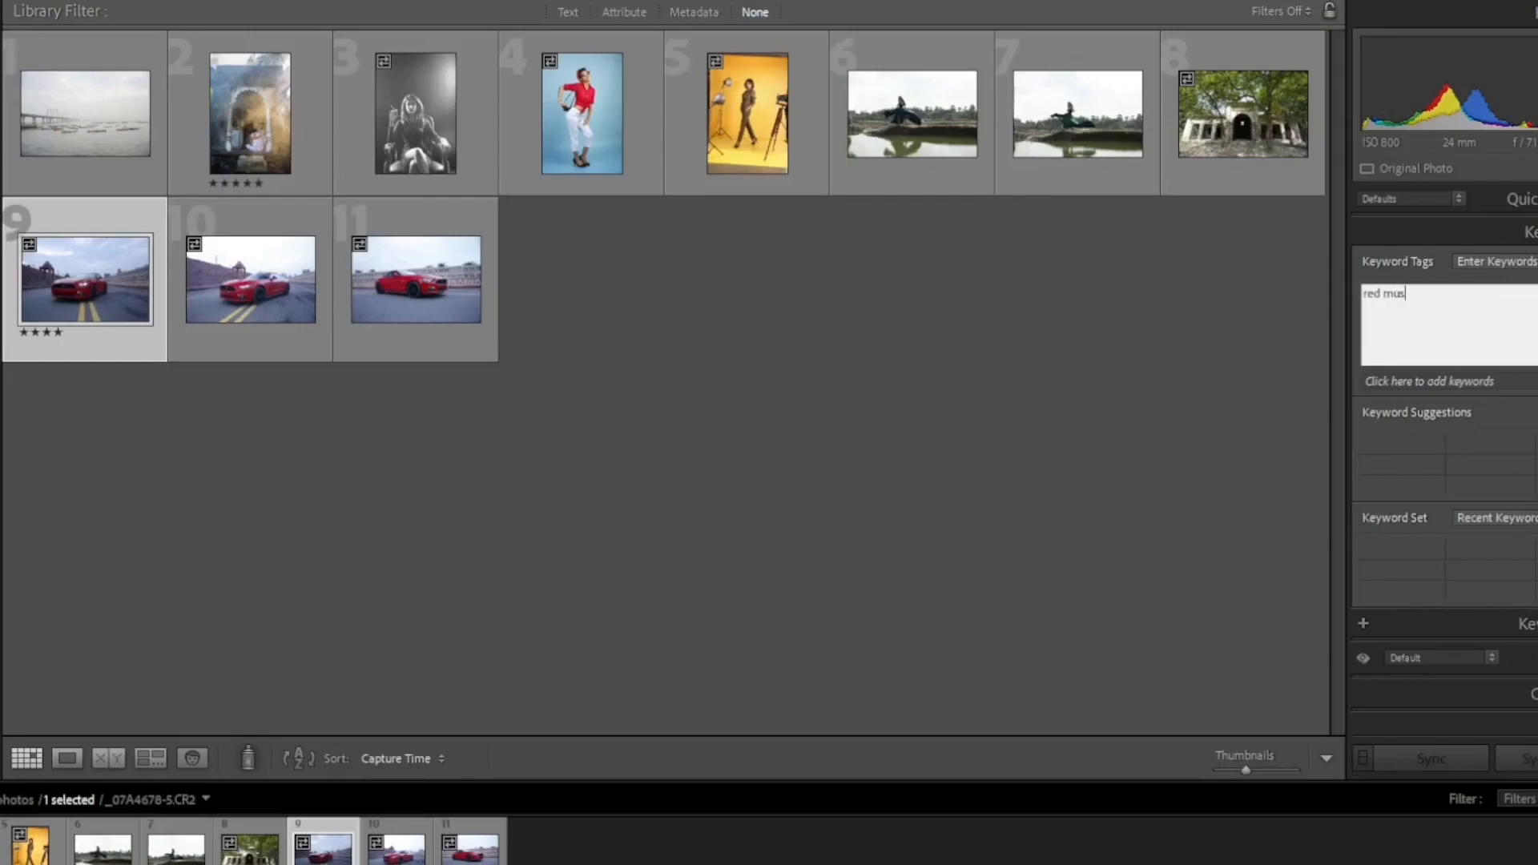
pyautogui.write('tang gt')
# Copy the keyword "red mustang gt" to the other two red car photos, numbers 10 and 11
pyautogui.moveTo(1454, 297); pyautogui.dragTo(1365, 301)
pyautogui.hotkey('ctrl', 'c')
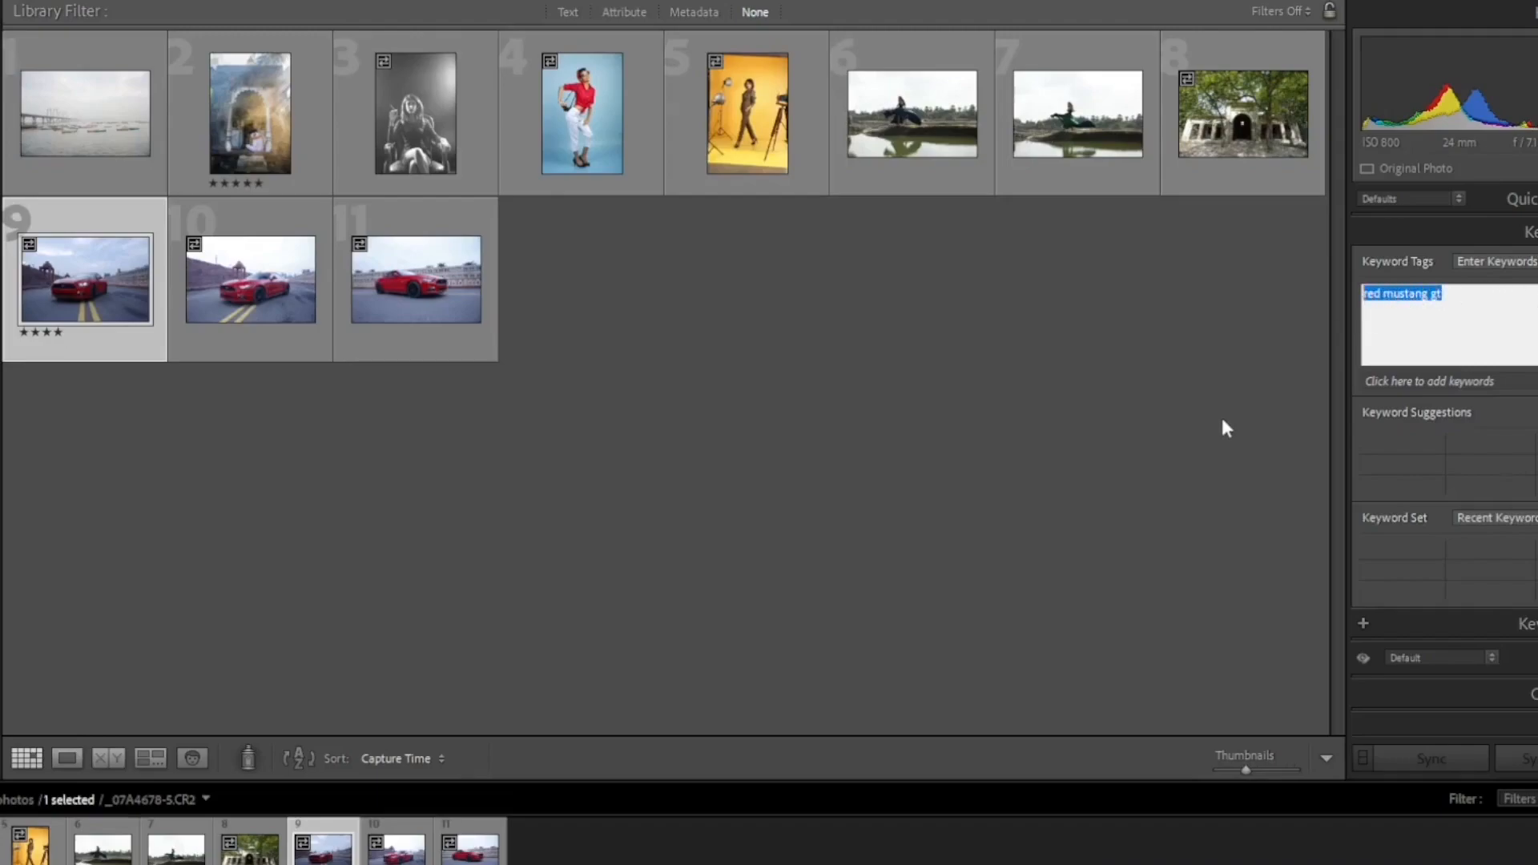
pyautogui.click(257, 310)
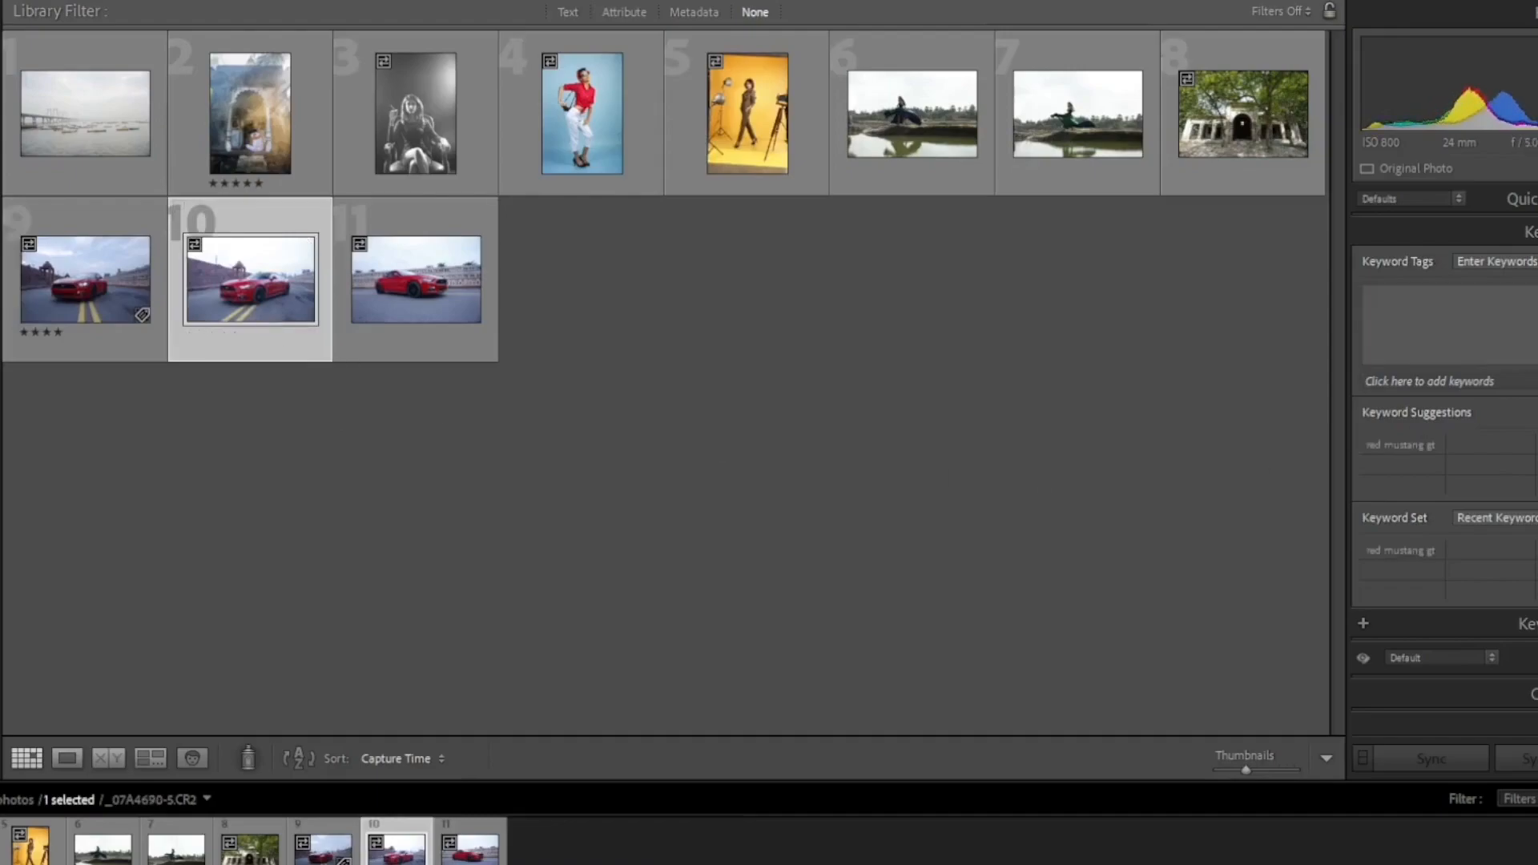
pyautogui.hotkey('ctrl', 'v')
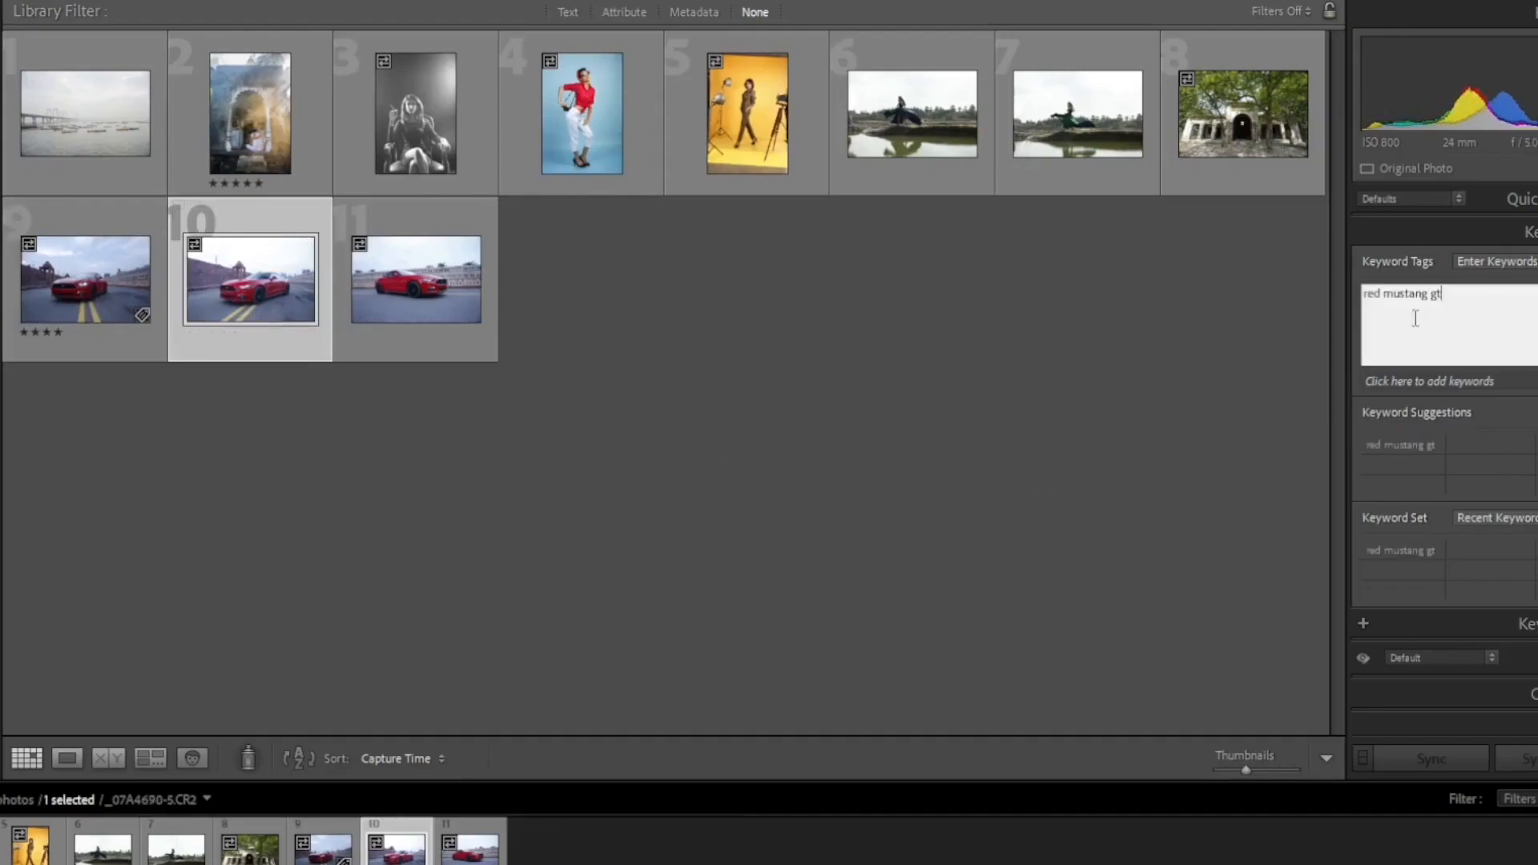
pyautogui.click(365, 290)
pyautogui.click(1527, 310)
pyautogui.hotkey('ctrl', 'v')
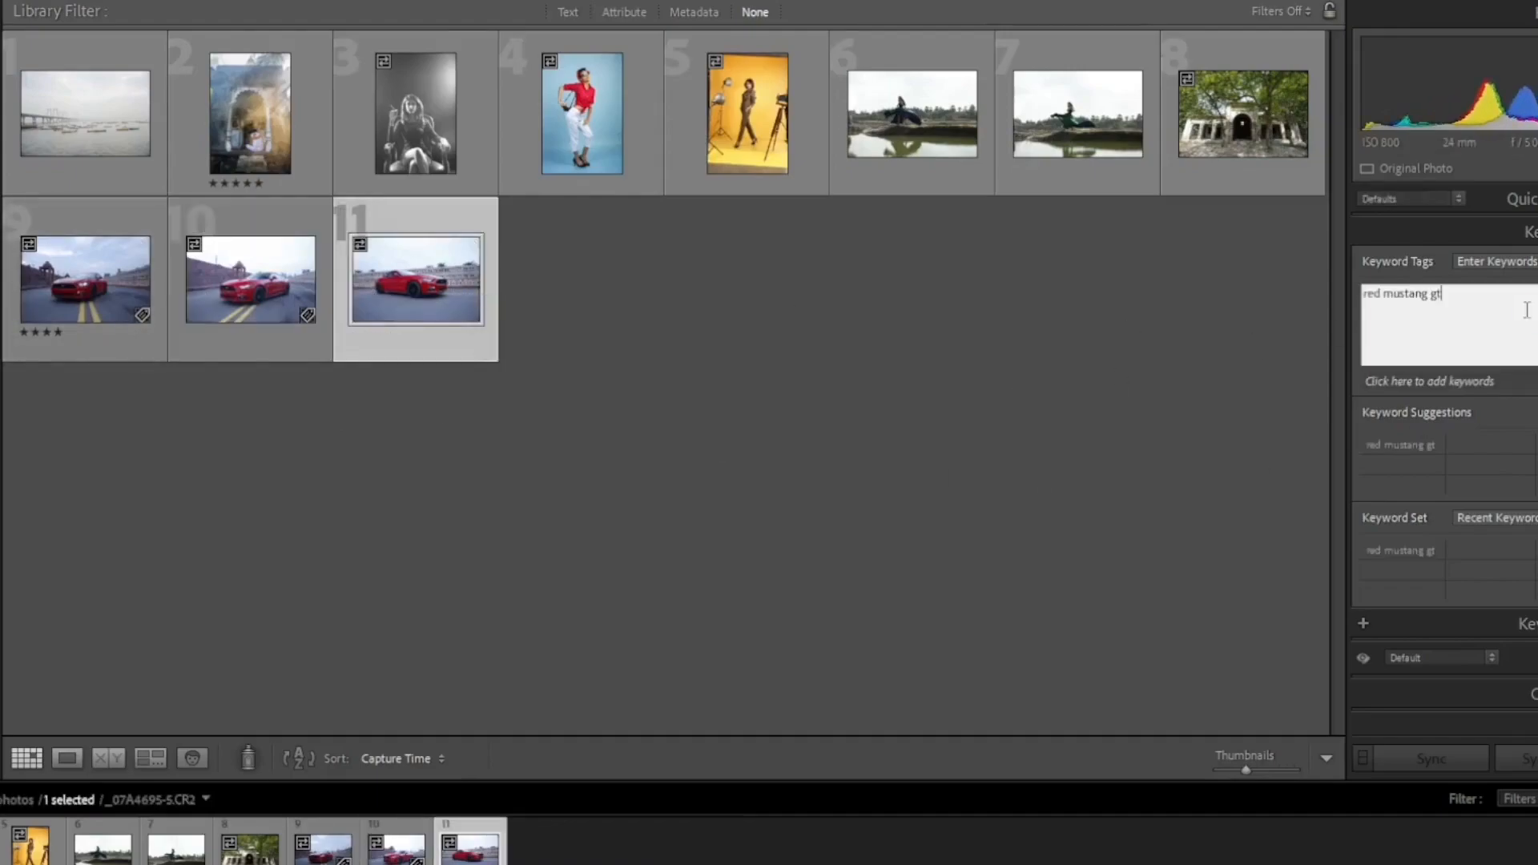
pyautogui.press('Return')
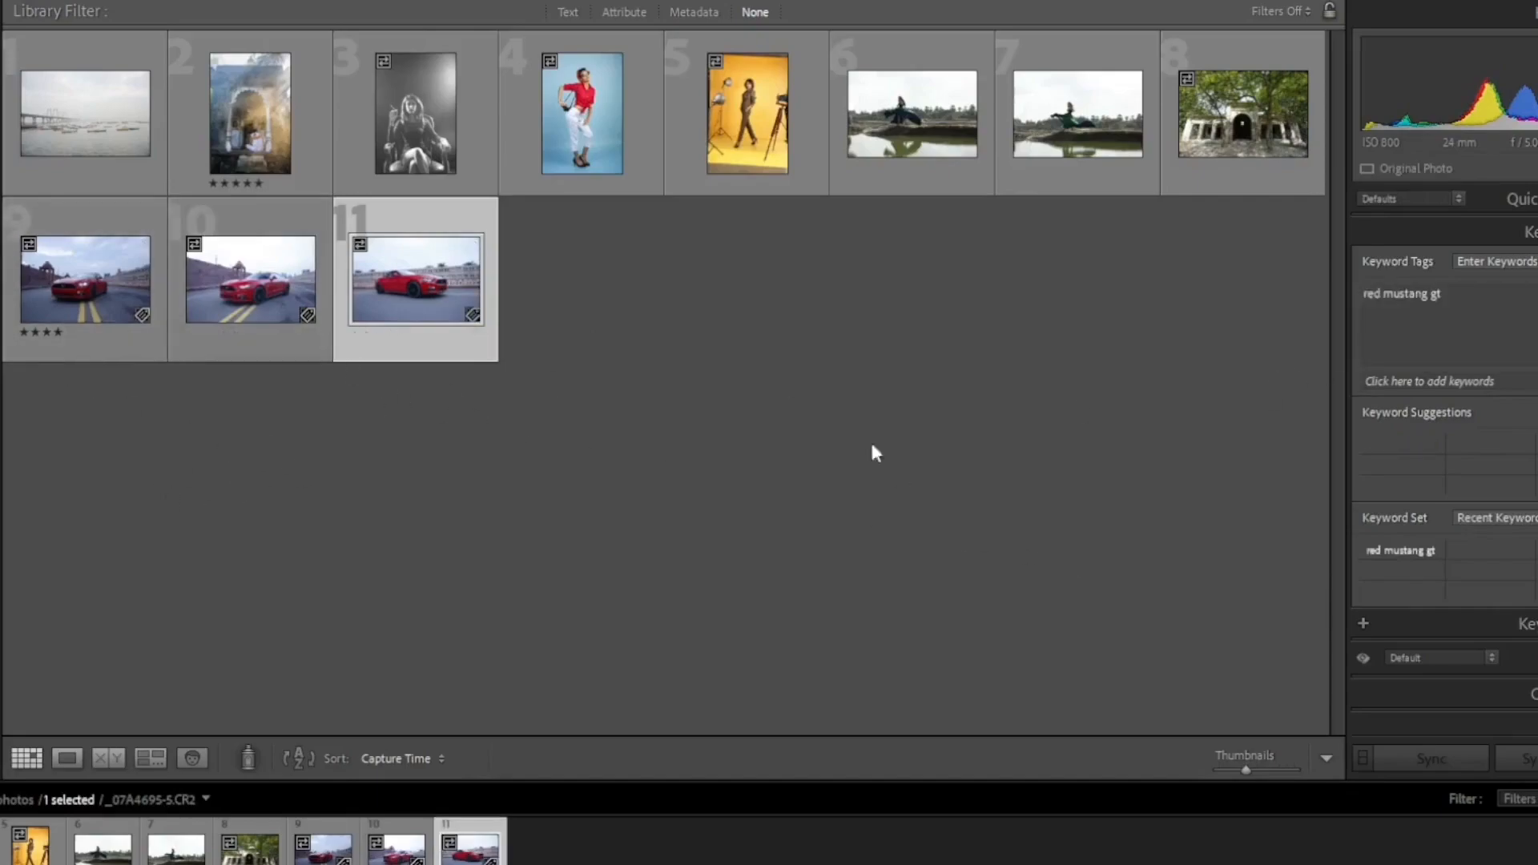
# Tag the blue-background portrait (number 4) with the keyword "vinatge fashion"
pyautogui.click(586, 160)
pyautogui.click(1512, 339)
pyautogui.write('vinatge ')
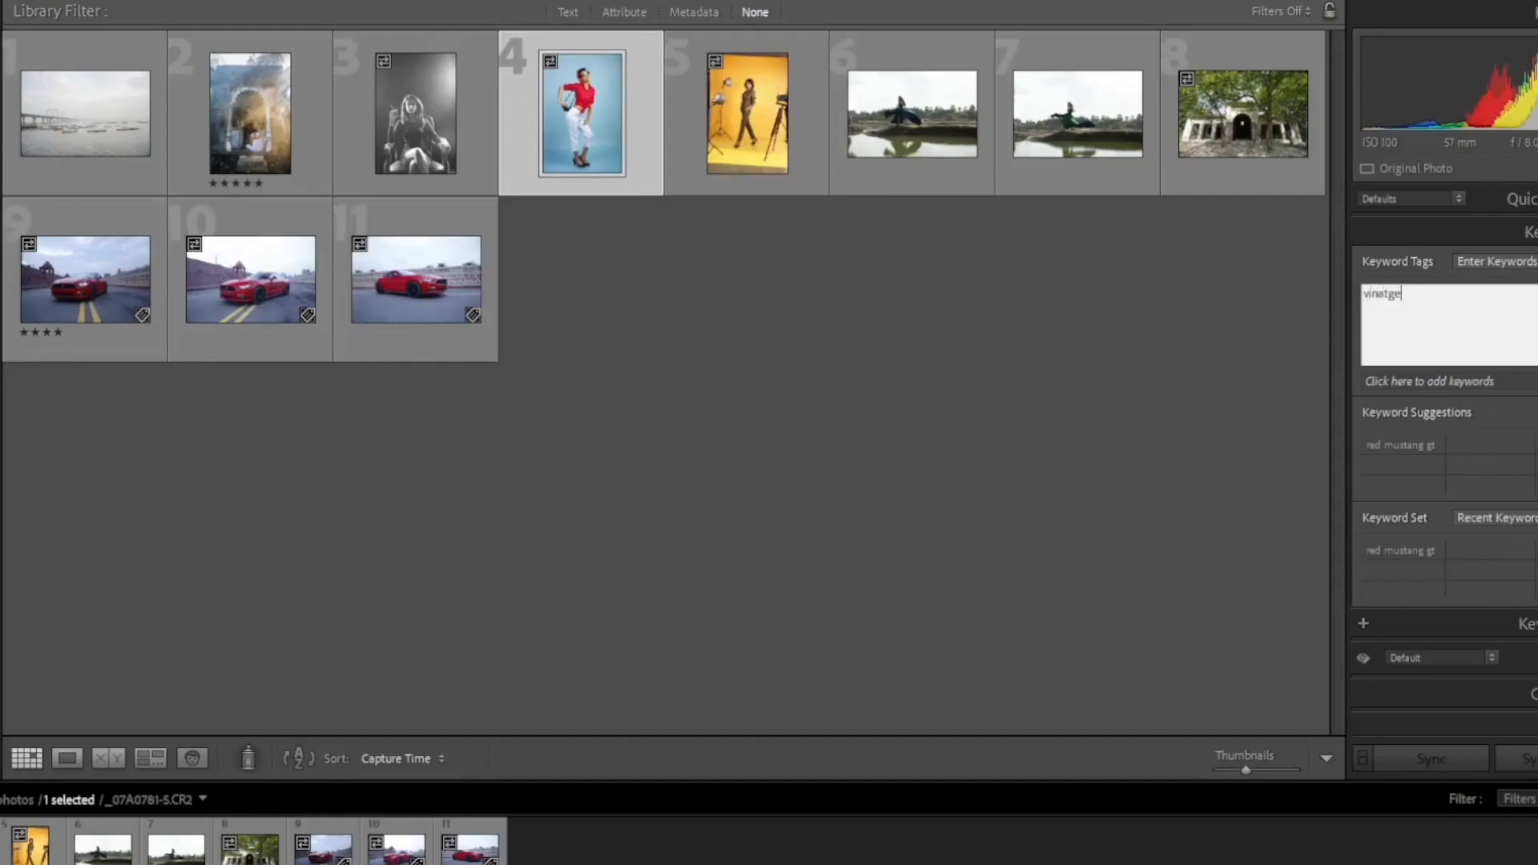
pyautogui.write('fashion')
# Copy the keyword "vinatge fashion" to the yellow-background portrait (number 5)
pyautogui.moveTo(1440, 294); pyautogui.dragTo(1360, 295)
pyautogui.moveTo(1469, 299); pyautogui.dragTo(1362, 295)
pyautogui.hotkey('ctrl', 'c')
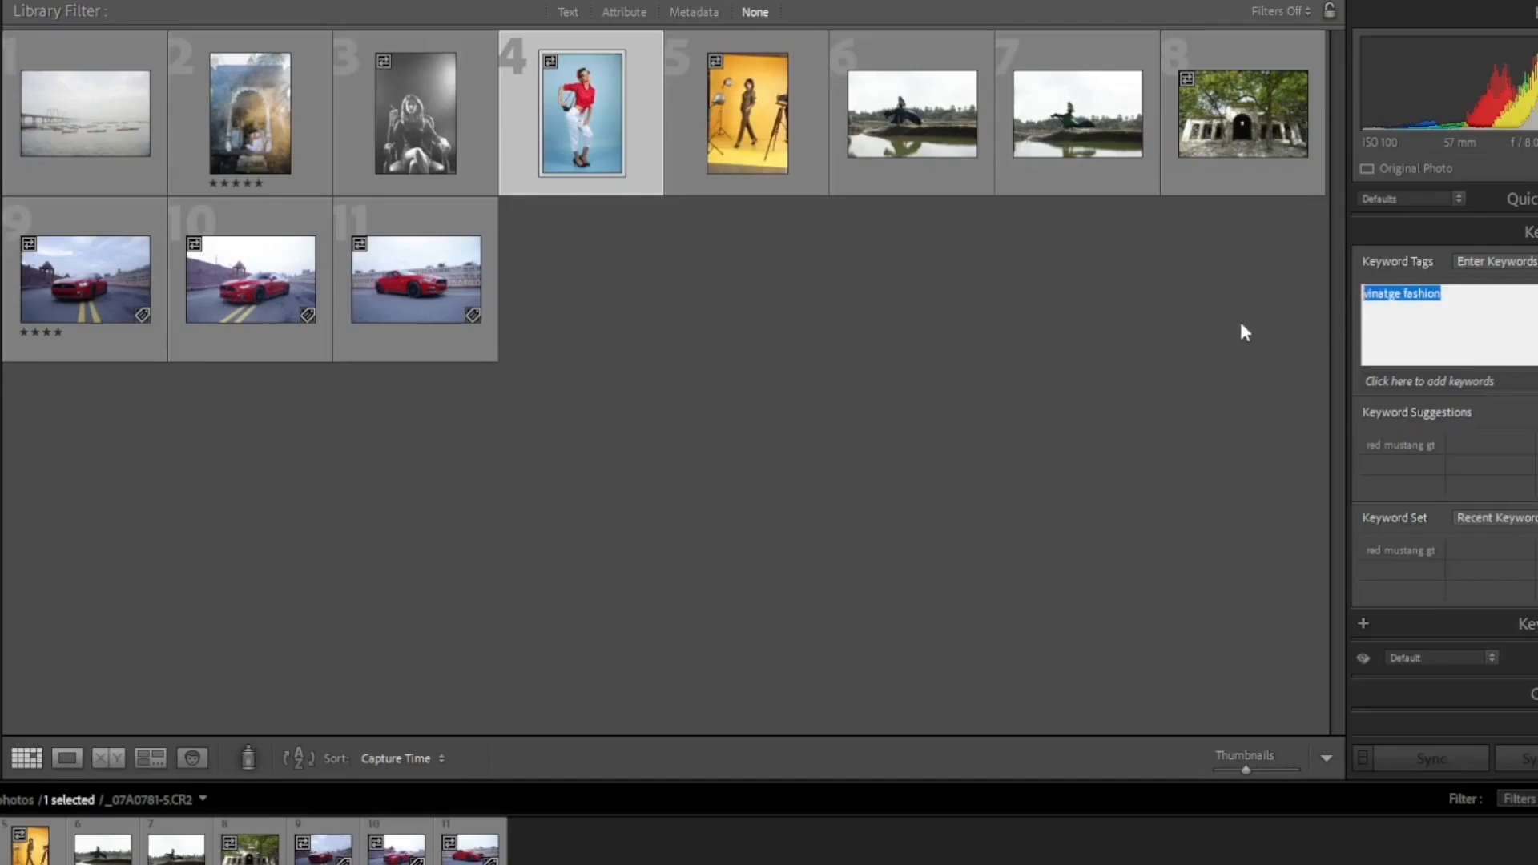
pyautogui.click(717, 156)
pyautogui.click(1486, 306)
pyautogui.hotkey('ctrl', 'v')
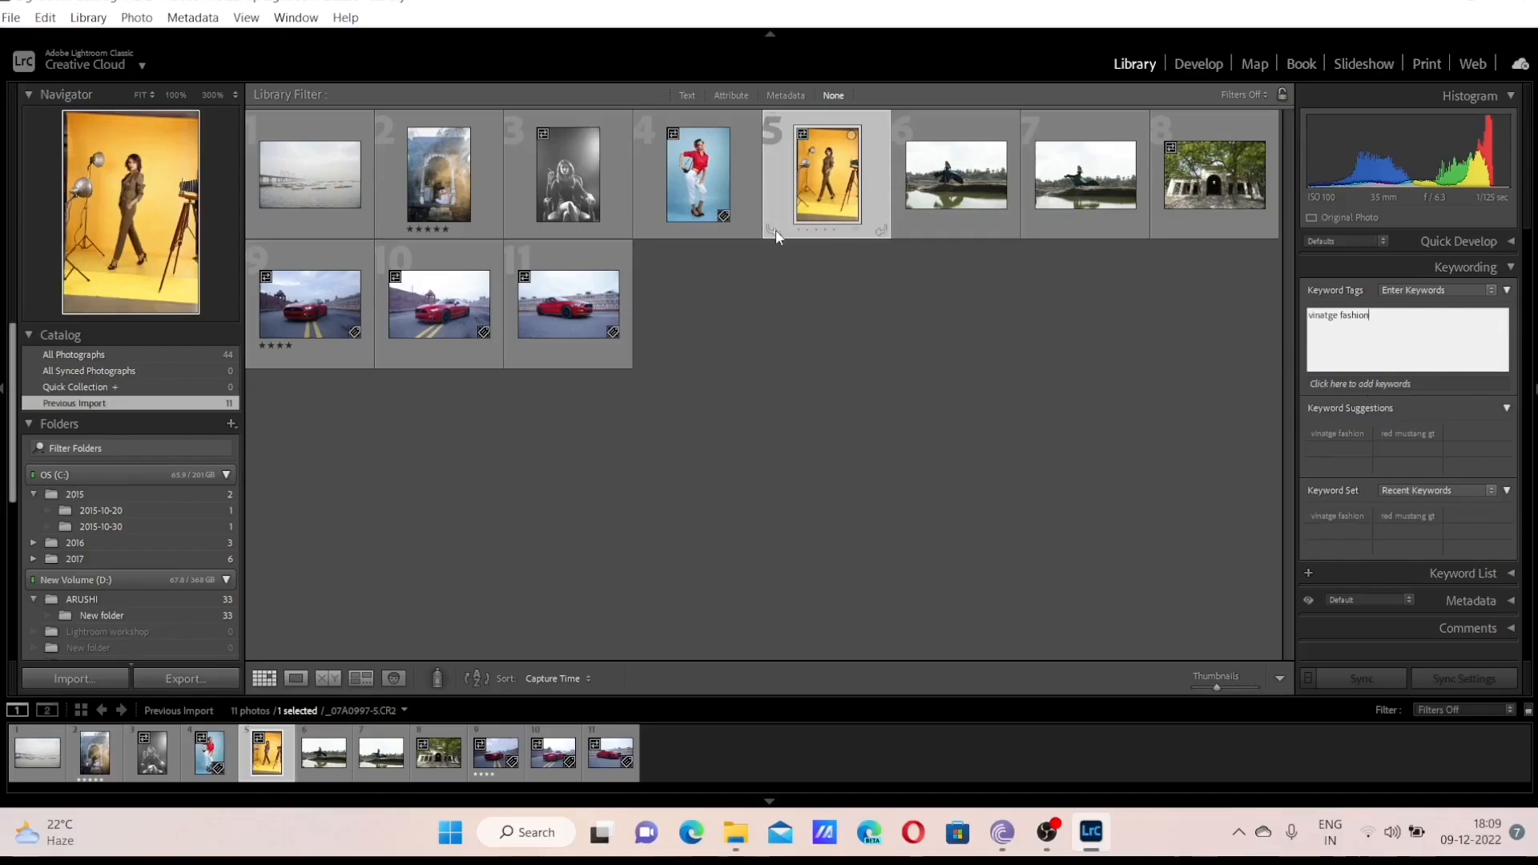
pyautogui.press('Return')
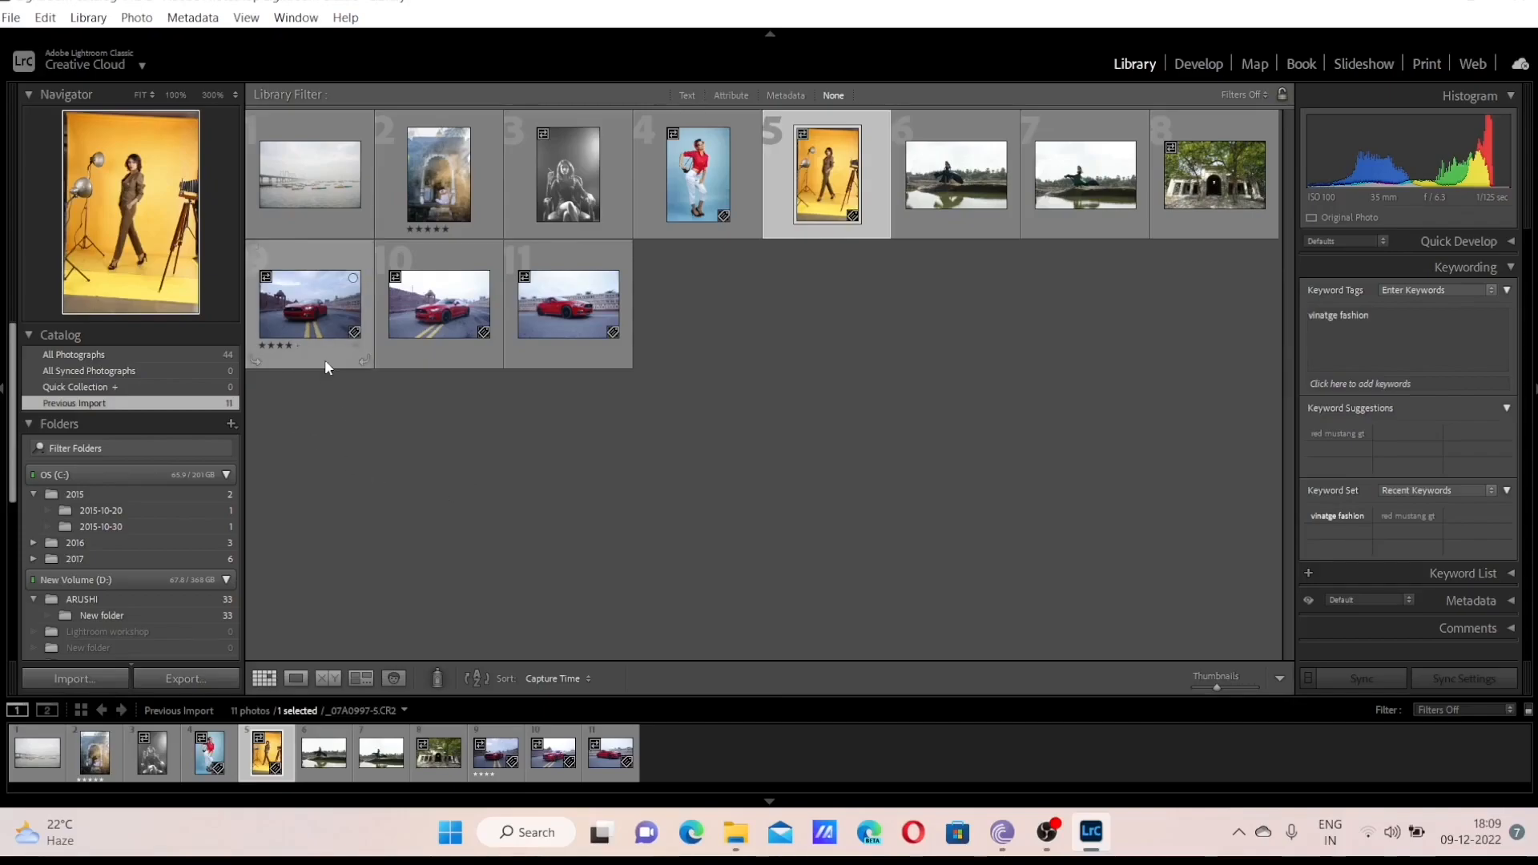
# Clear the old library text filter and search the imported photos by the red car keyword
pyautogui.click(688, 94)
pyautogui.click(1199, 118)
pyautogui.press('BackSpace')
pyautogui.press('BackSpace')
pyautogui.press('BackSpace')
pyautogui.press('BackSpace')
pyautogui.press('BackSpace')
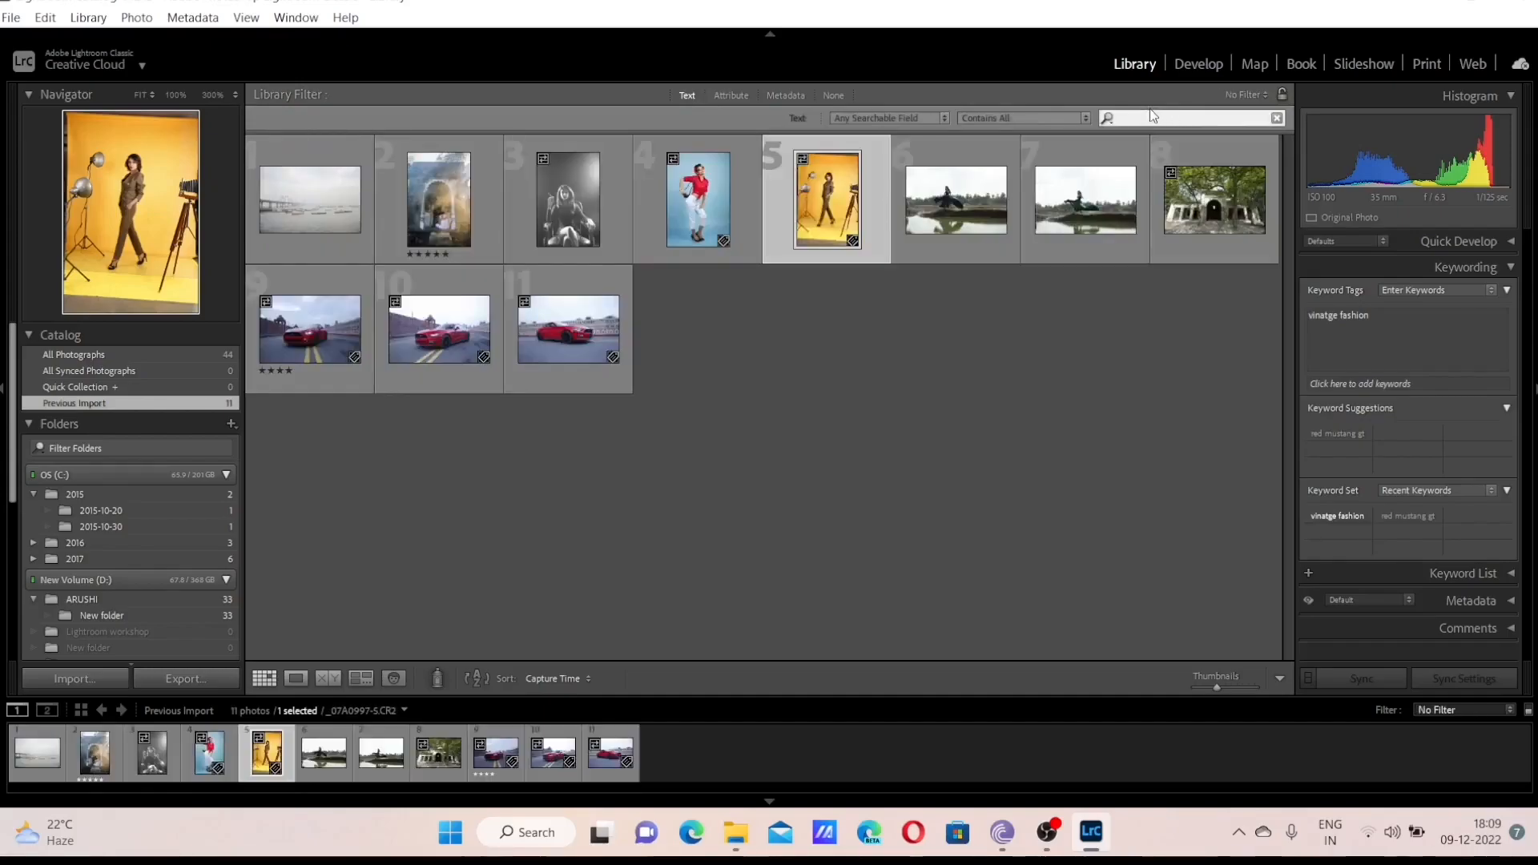
pyautogui.write('redi')
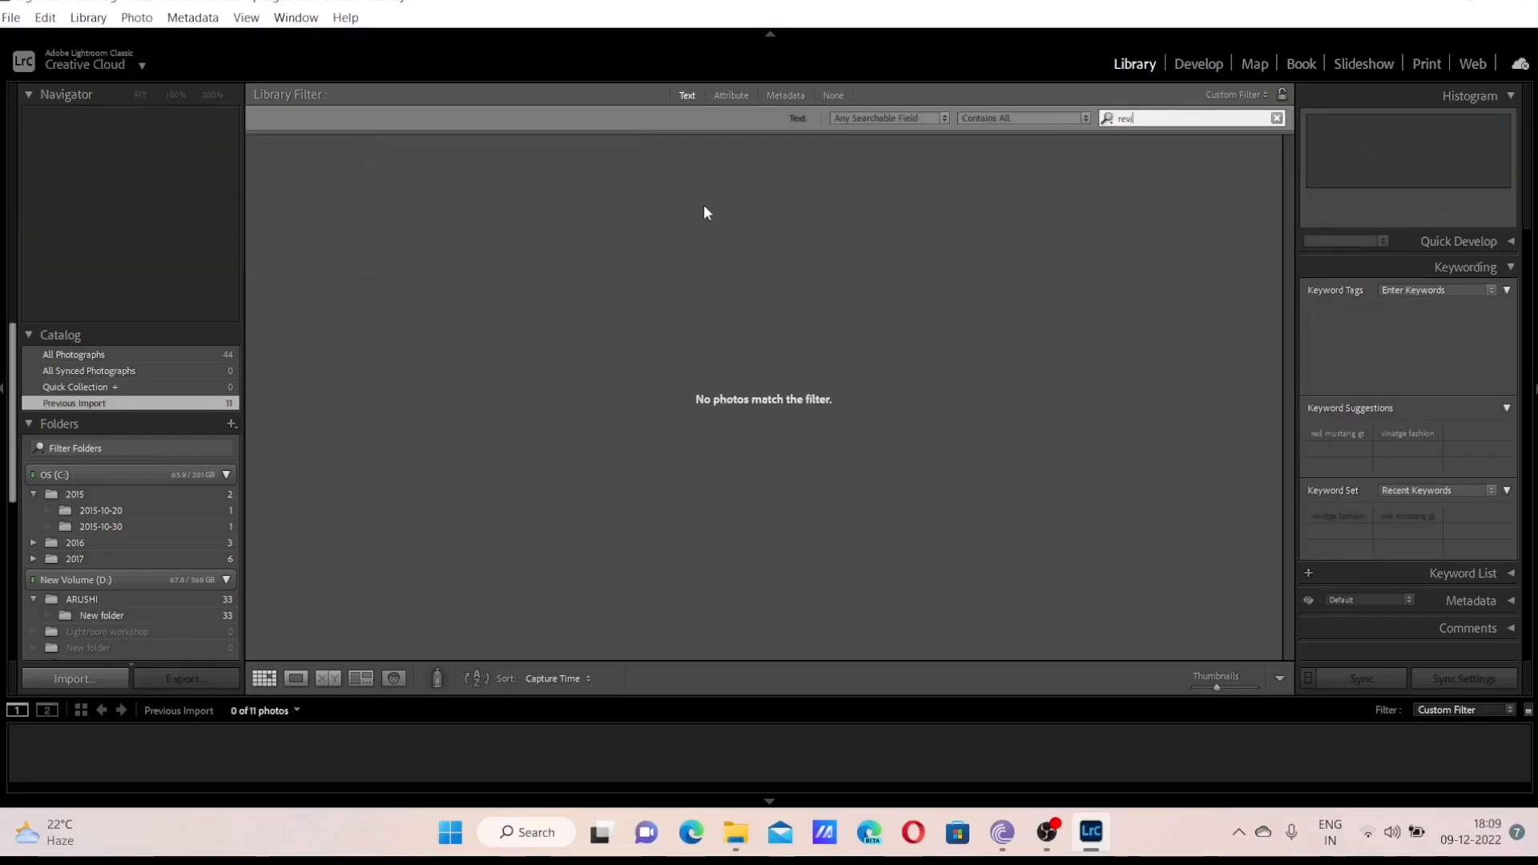
# Search the imported photos for the text "vin" and turn the library filter off
pyautogui.press('BackSpace')
pyautogui.press('BackSpace')
pyautogui.press('BackSpace')
pyautogui.write('vin')
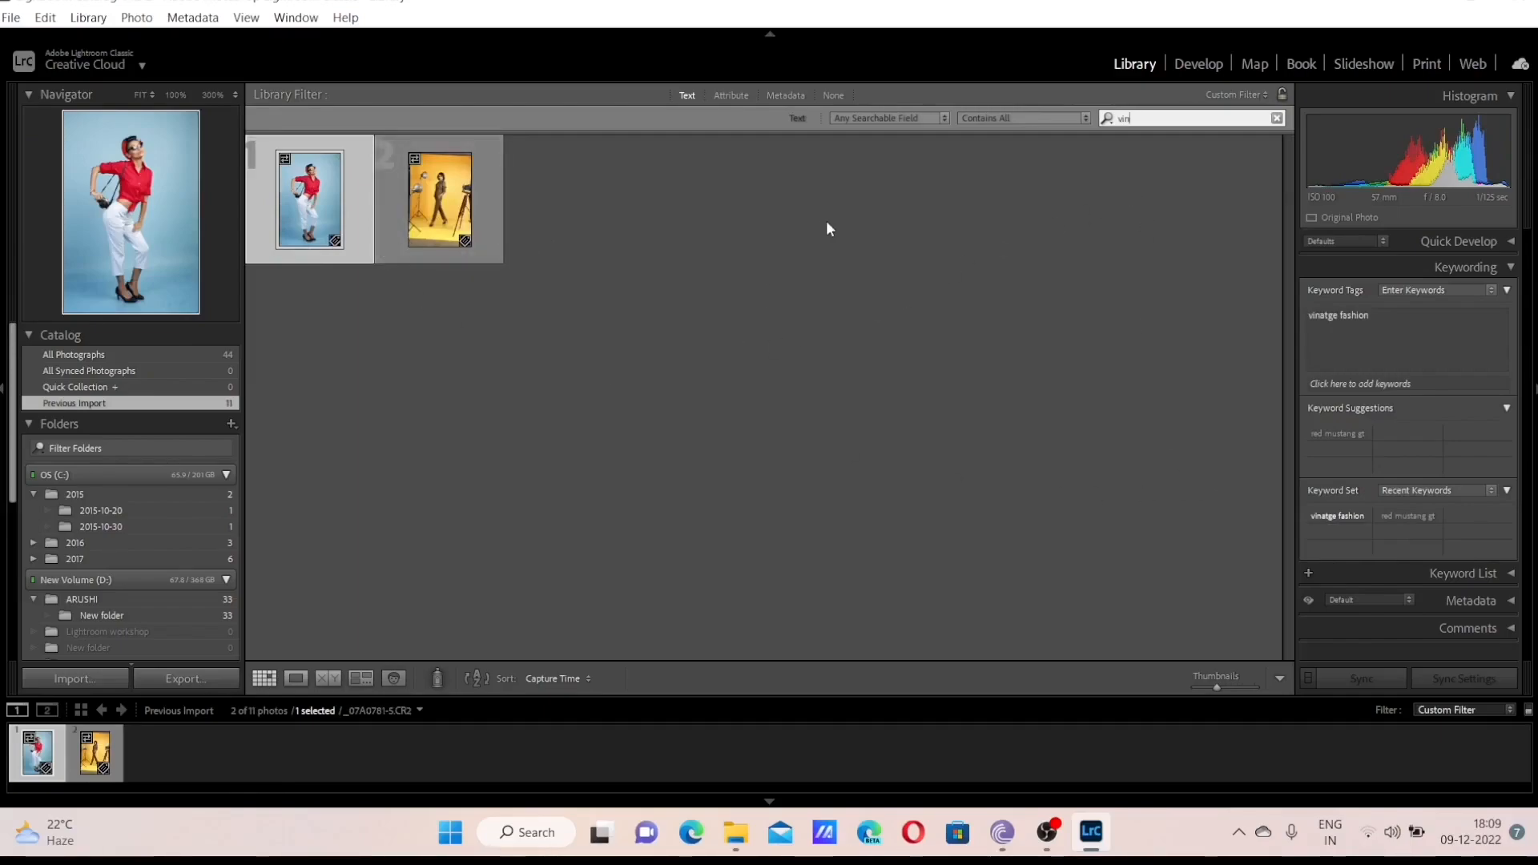
pyautogui.click(831, 95)
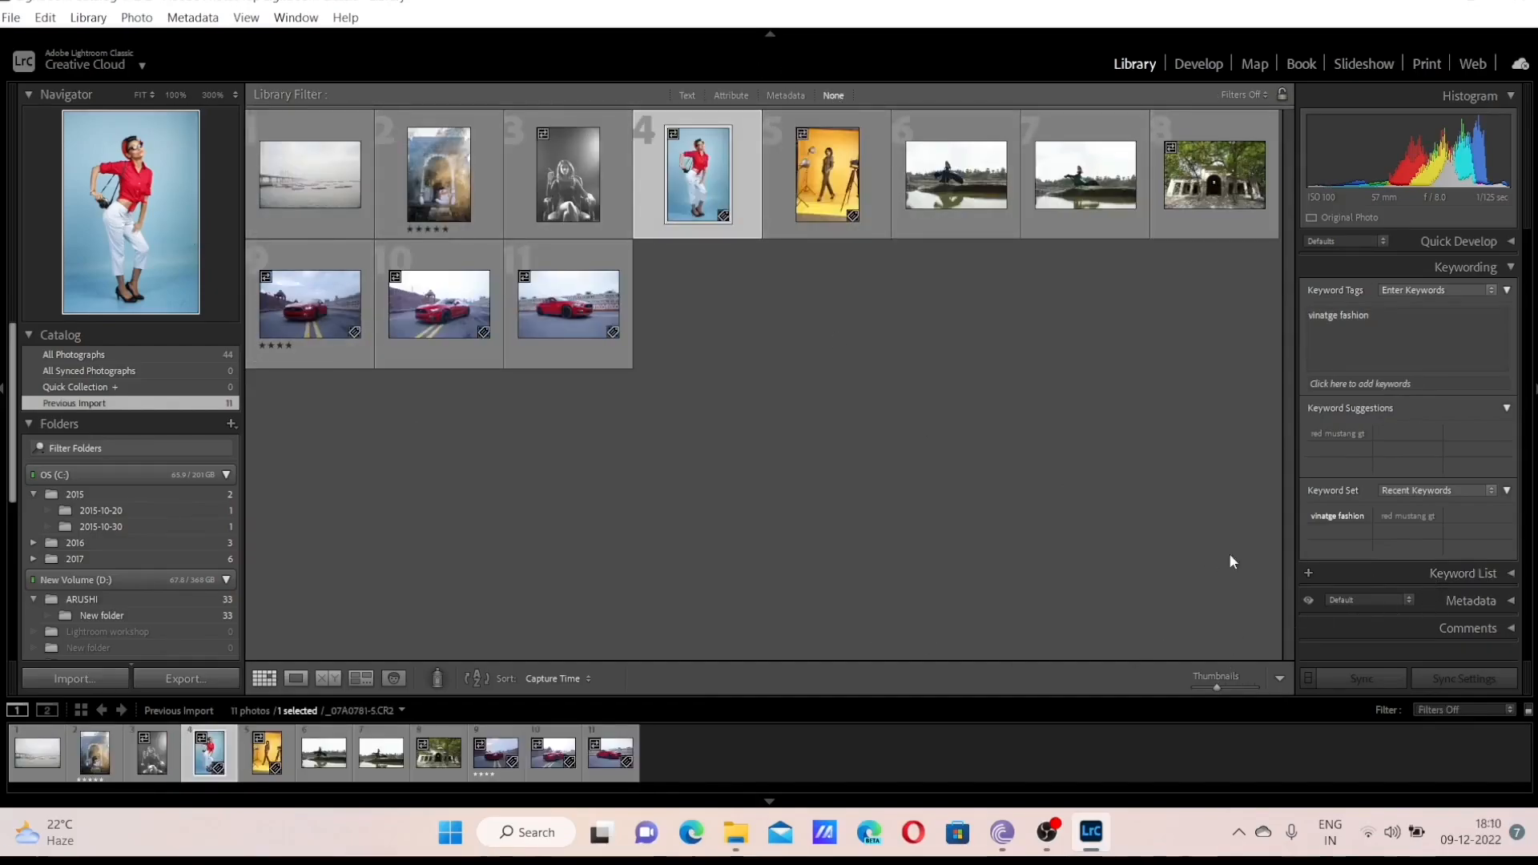
# Toggle the keywords "red mustang gt" and "vinatge fashion" on the selected blue-background portrait using the keyword list
pyautogui.click(1505, 269)
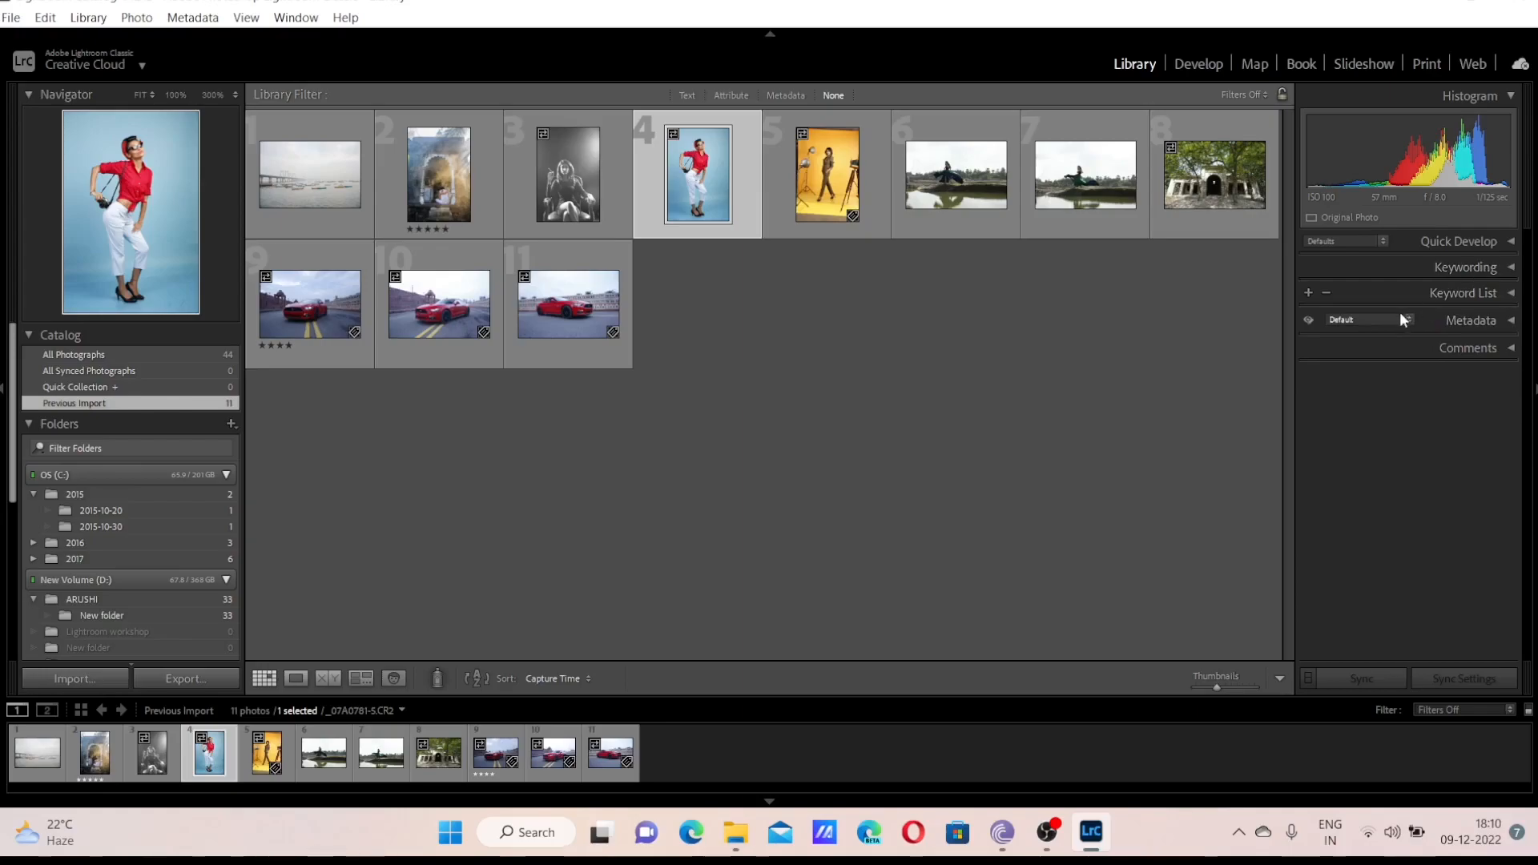
pyautogui.click(1478, 290)
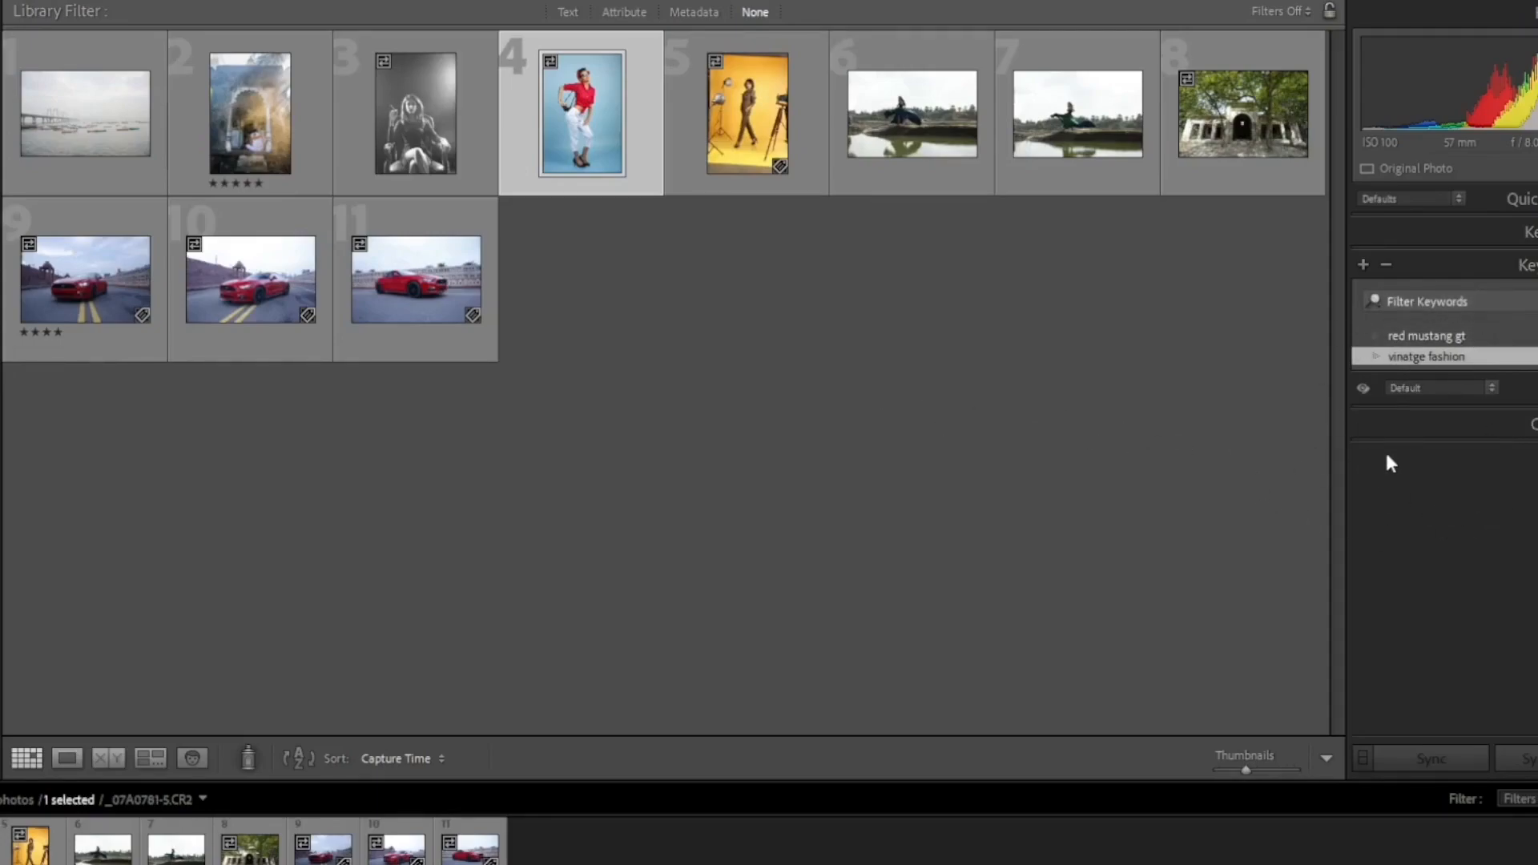
pyautogui.click(1359, 336)
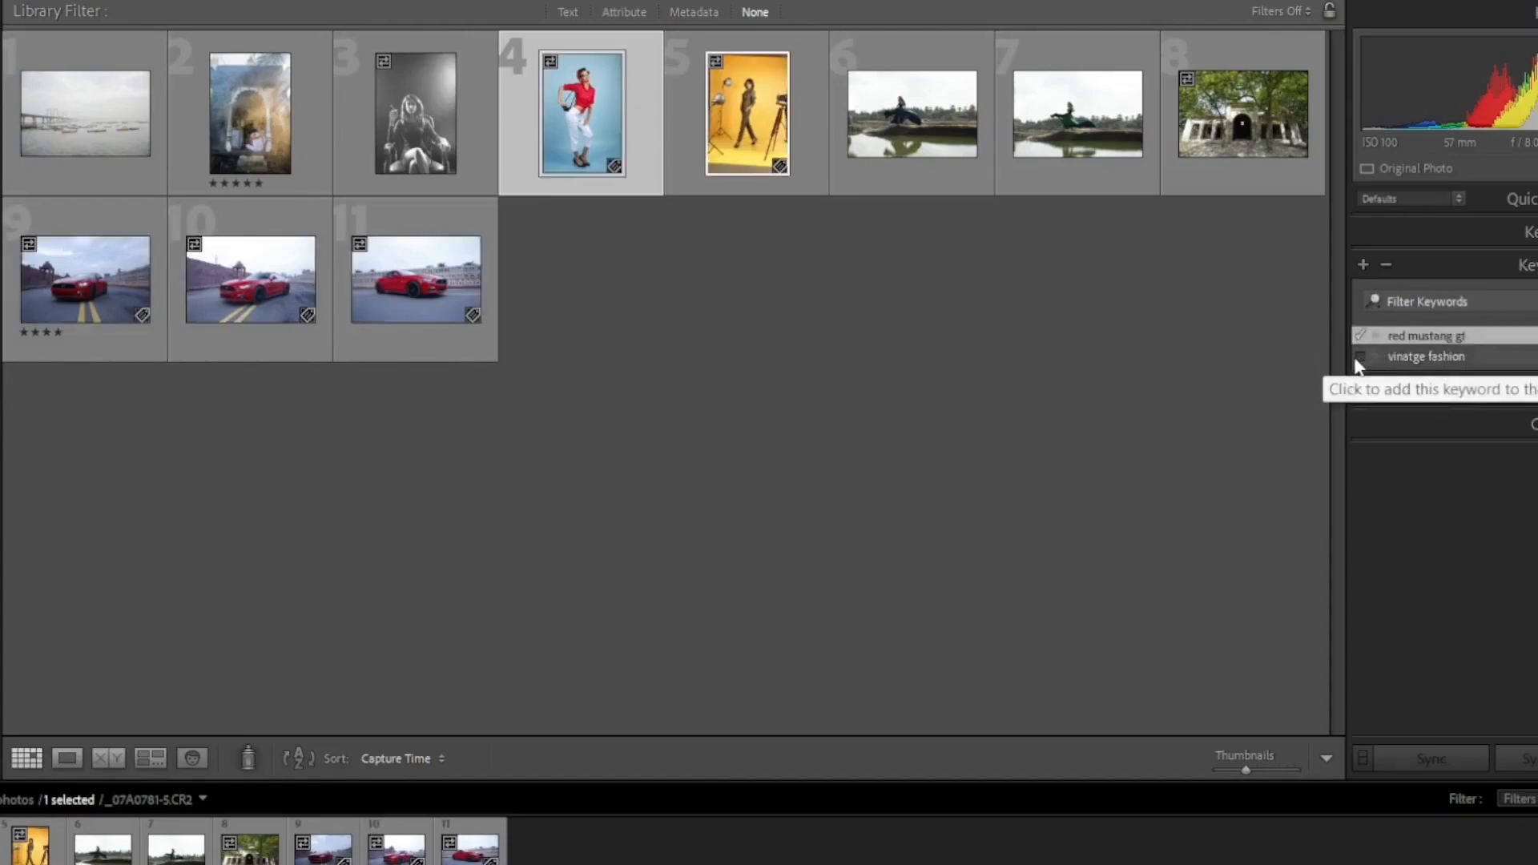
pyautogui.click(1361, 356)
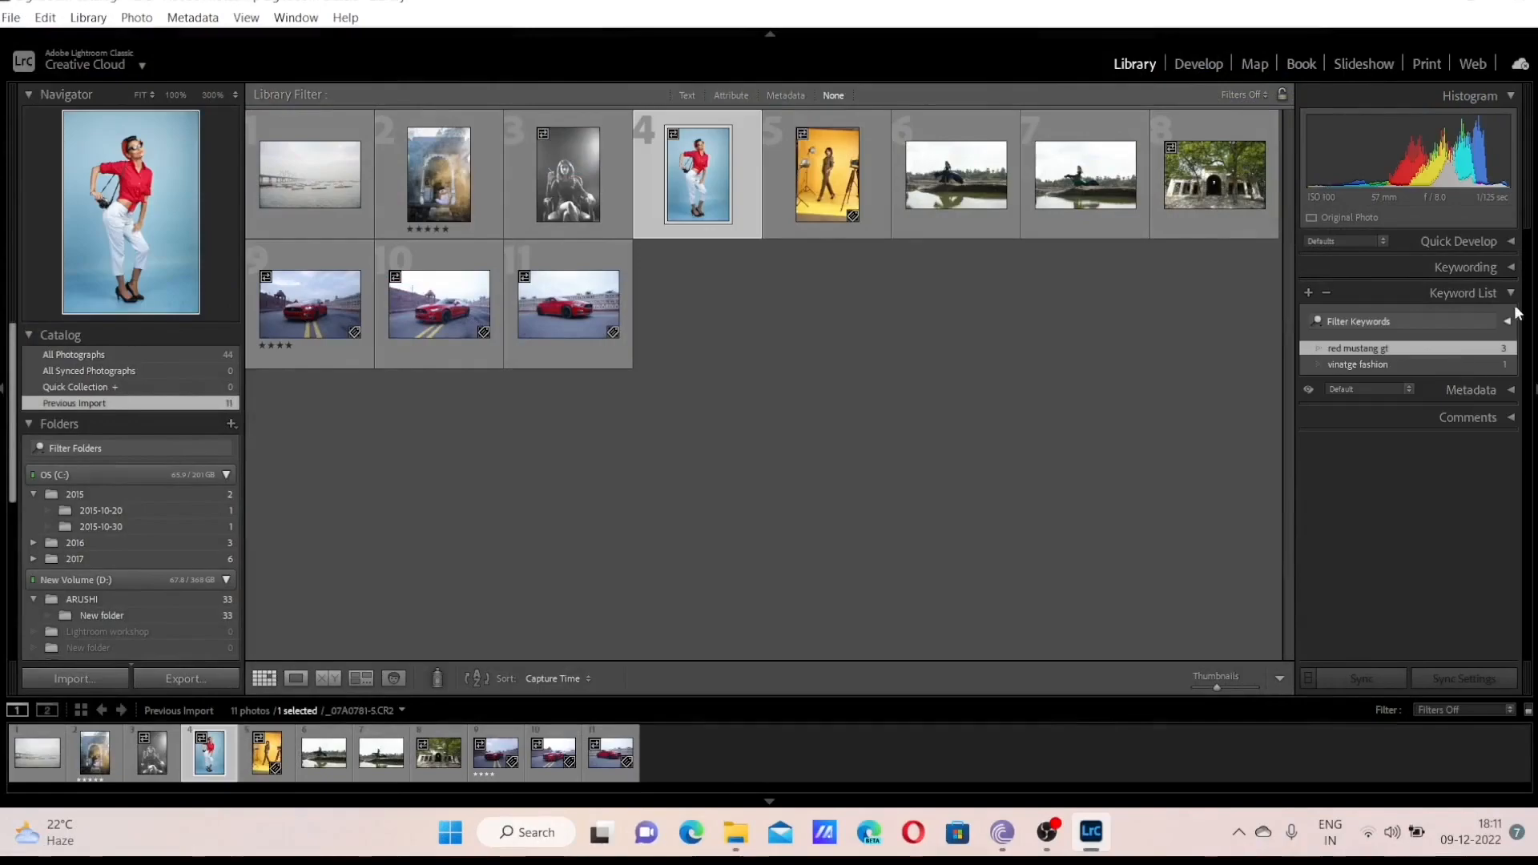
pyautogui.click(1497, 294)
# Add the title "car" and the caption "xyz" to the metadata of the four-star red car photo (number 9)
pyautogui.click(1502, 321)
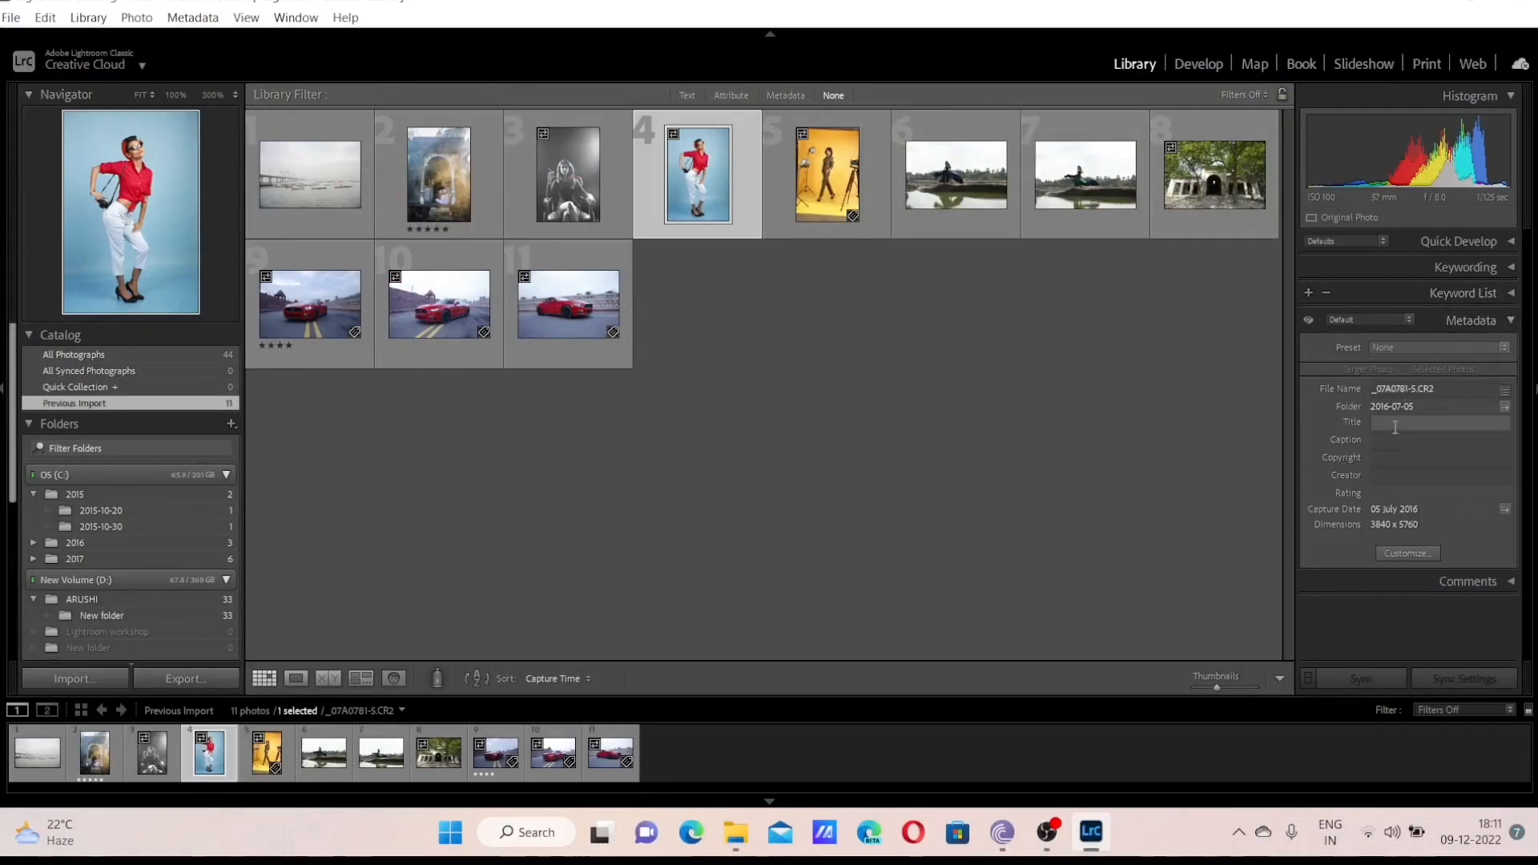
pyautogui.click(316, 356)
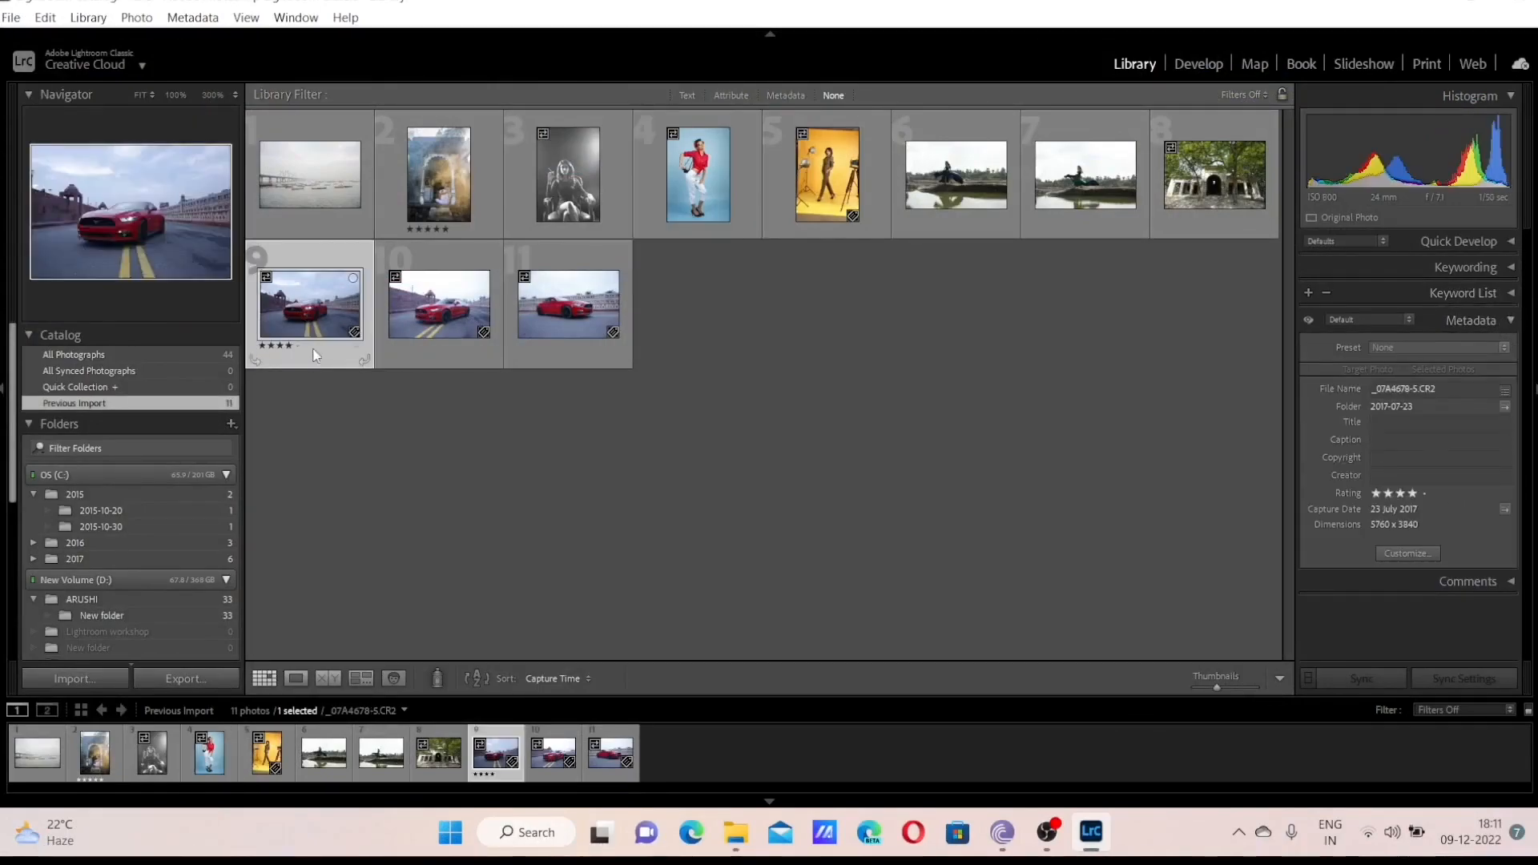
pyautogui.click(1440, 424)
pyautogui.write('car')
pyautogui.click(1436, 441)
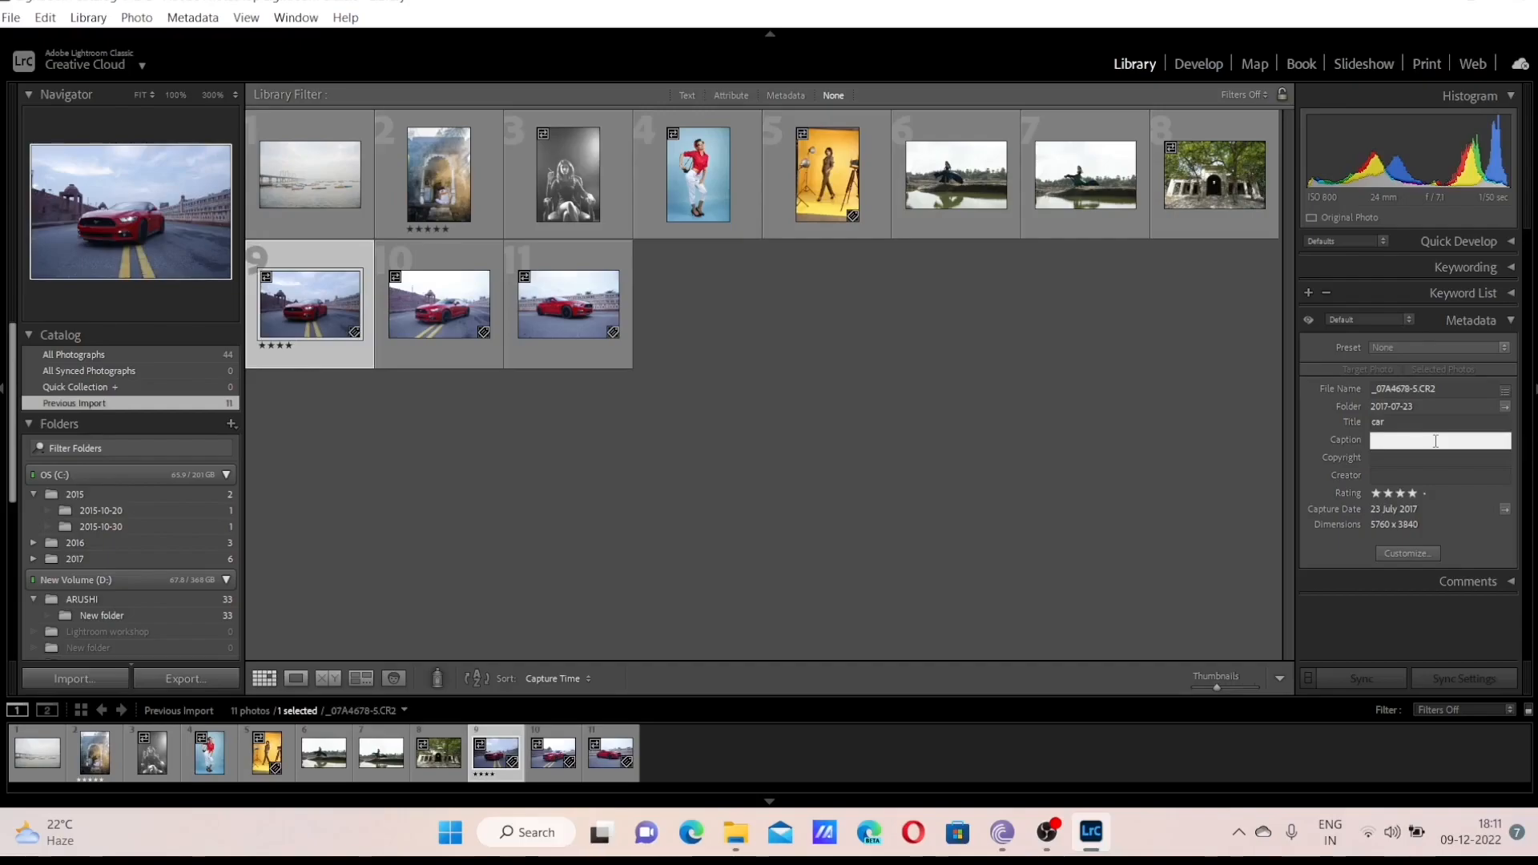
pyautogui.write('xyz')
# Fill in the photographer's name as both copyright and creator of the red car photo, and collapse its metadata
pyautogui.click(1424, 457)
pyautogui.write('rishabh')
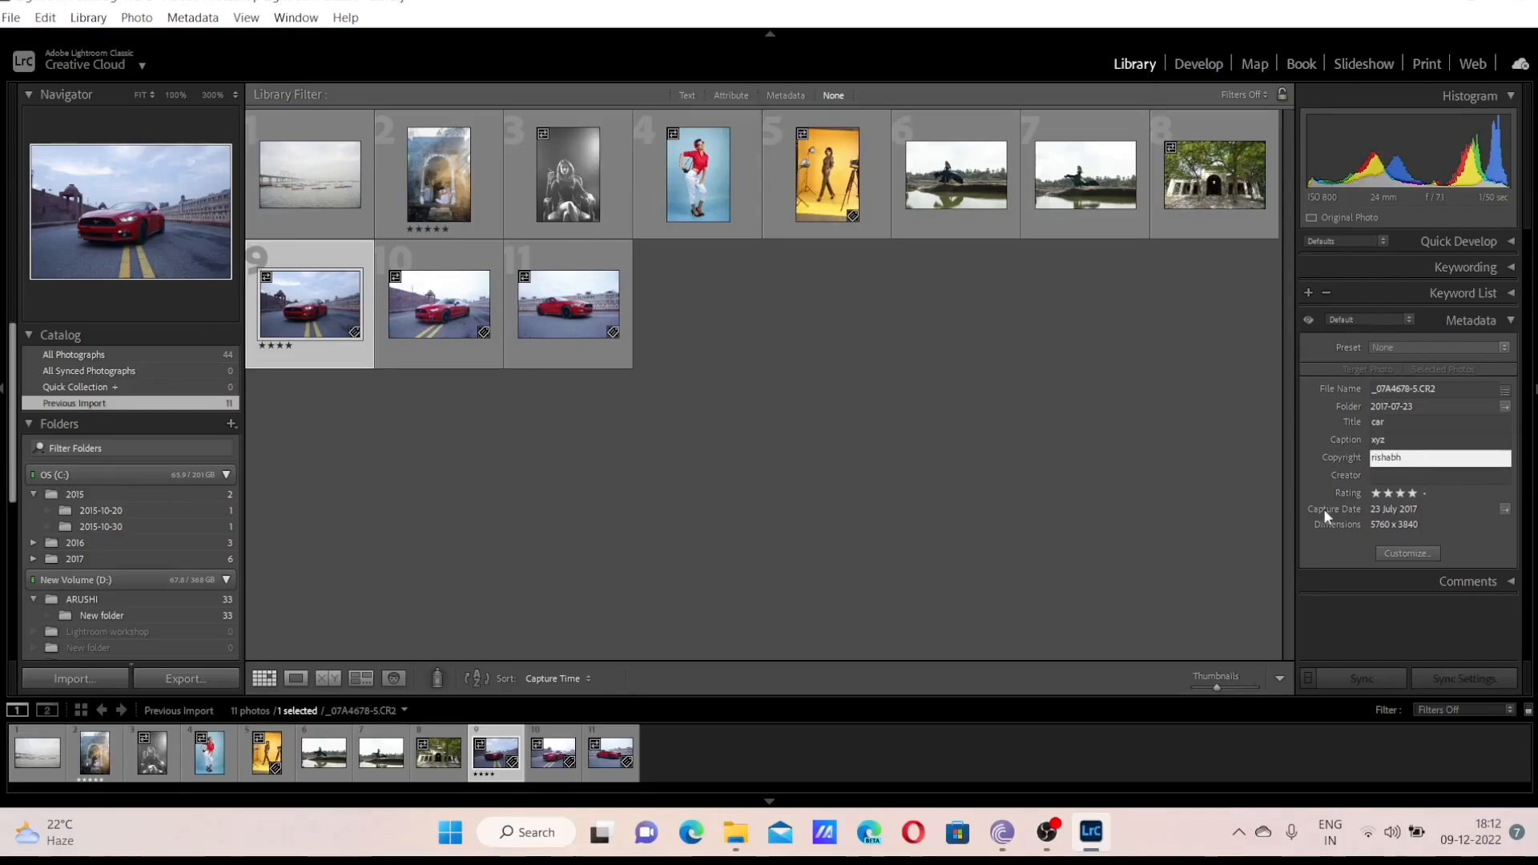
pyautogui.click(1411, 475)
pyautogui.write('rishabh')
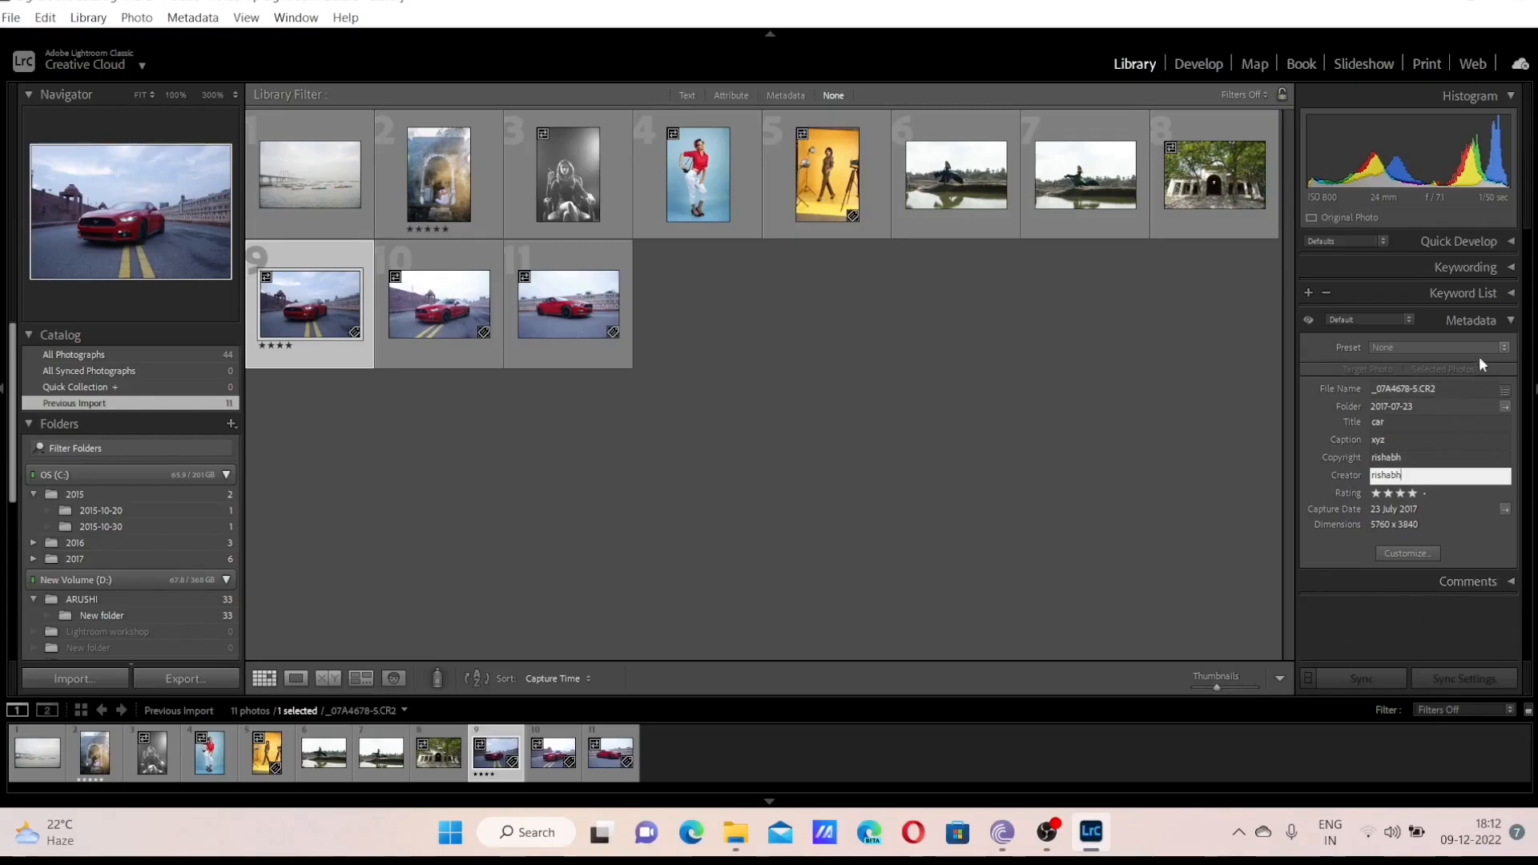
pyautogui.click(1473, 320)
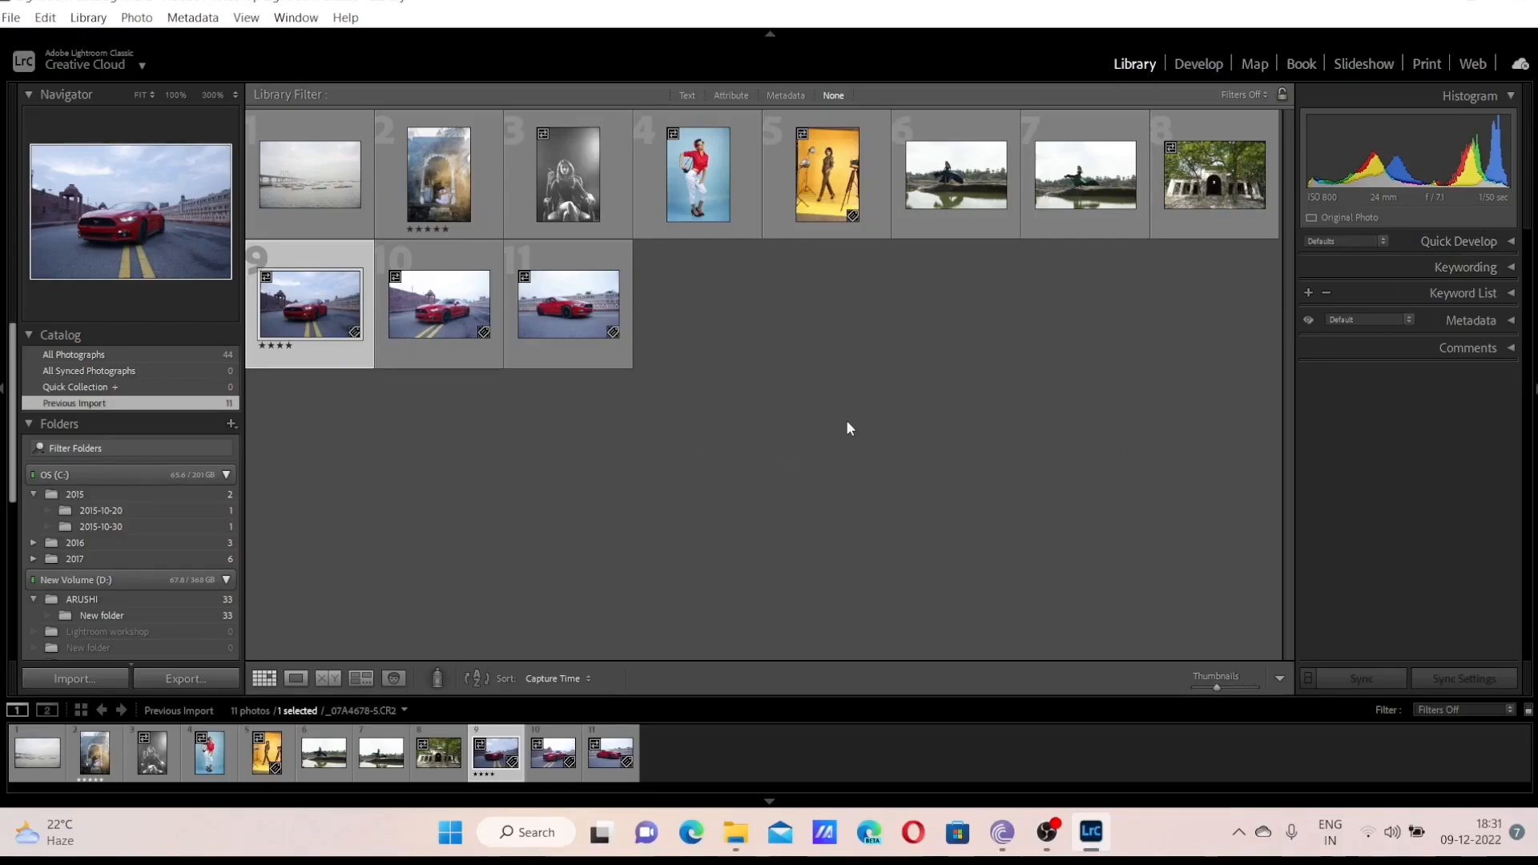
# Open the red car photo in the Develop module, try the Auto white balance, and return it to As Shot
pyautogui.click(1193, 64)
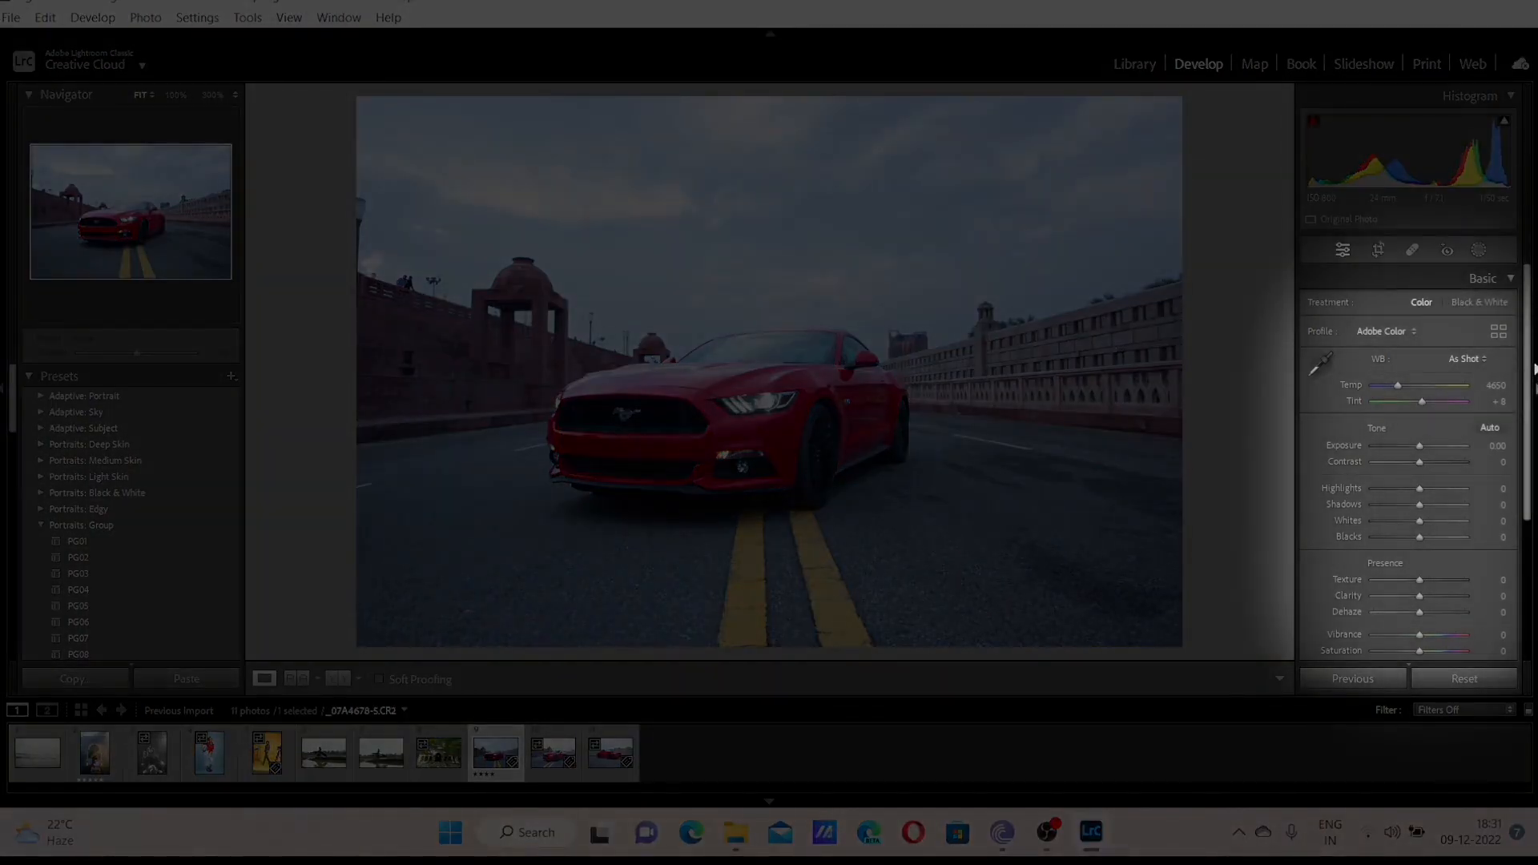
pyautogui.scroll(-1, 1528, 349)
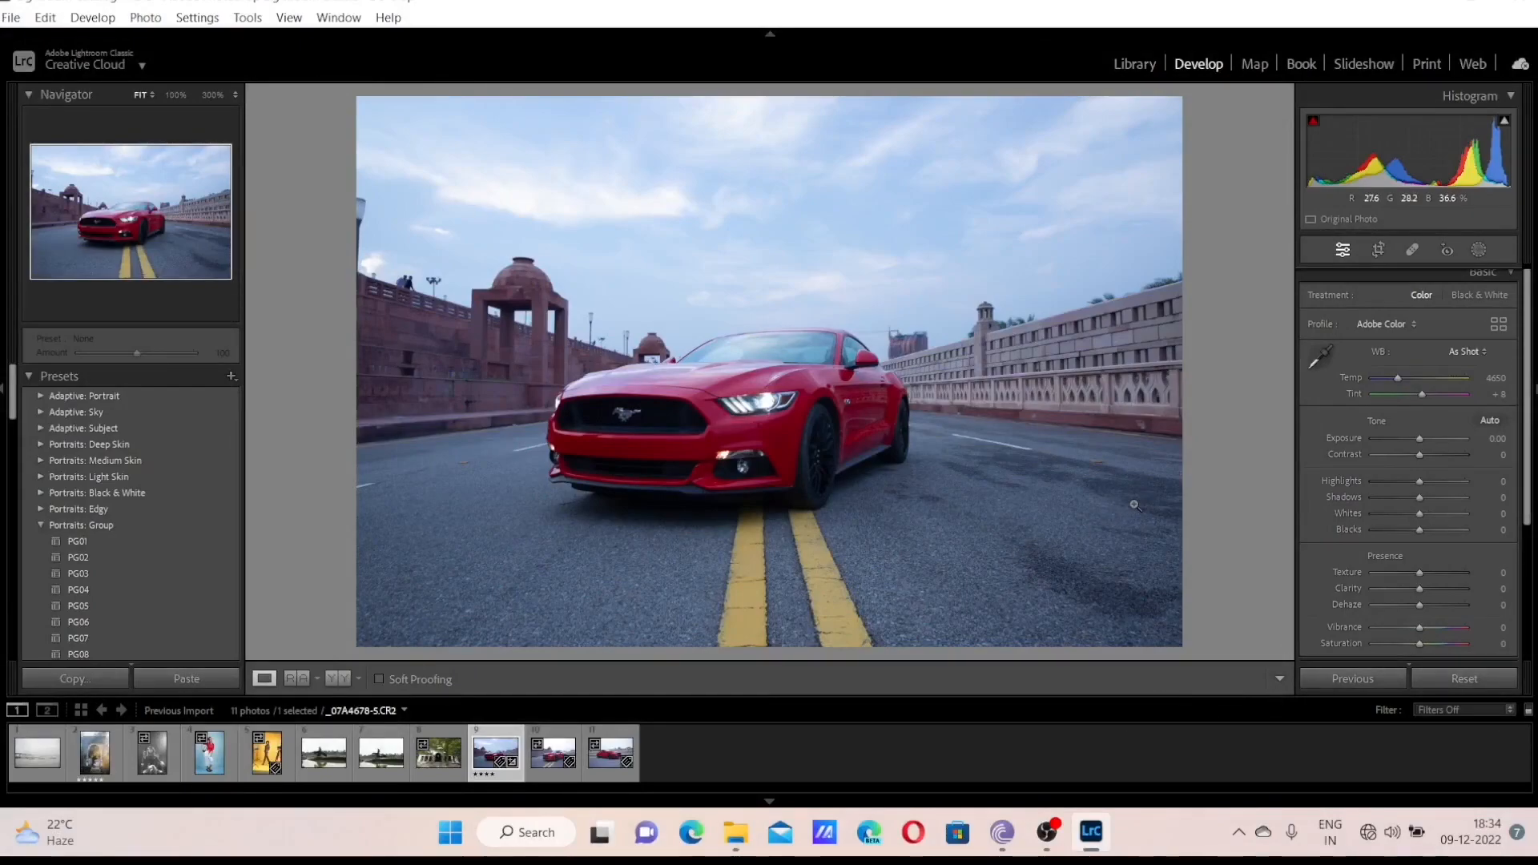
pyautogui.click(1476, 356)
pyautogui.click(1420, 399)
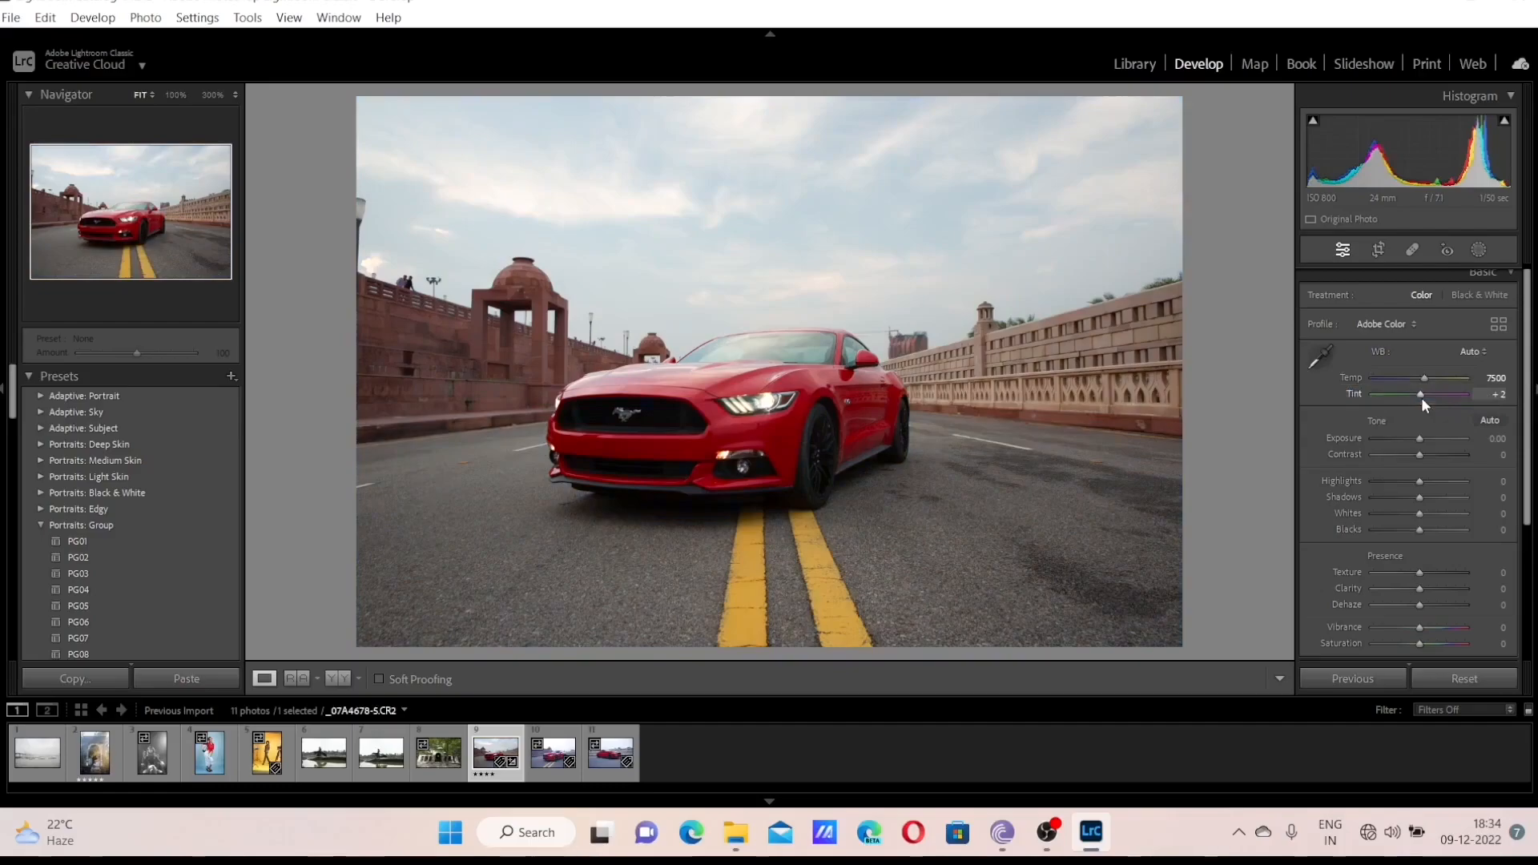
pyautogui.click(1475, 353)
pyautogui.click(1470, 371)
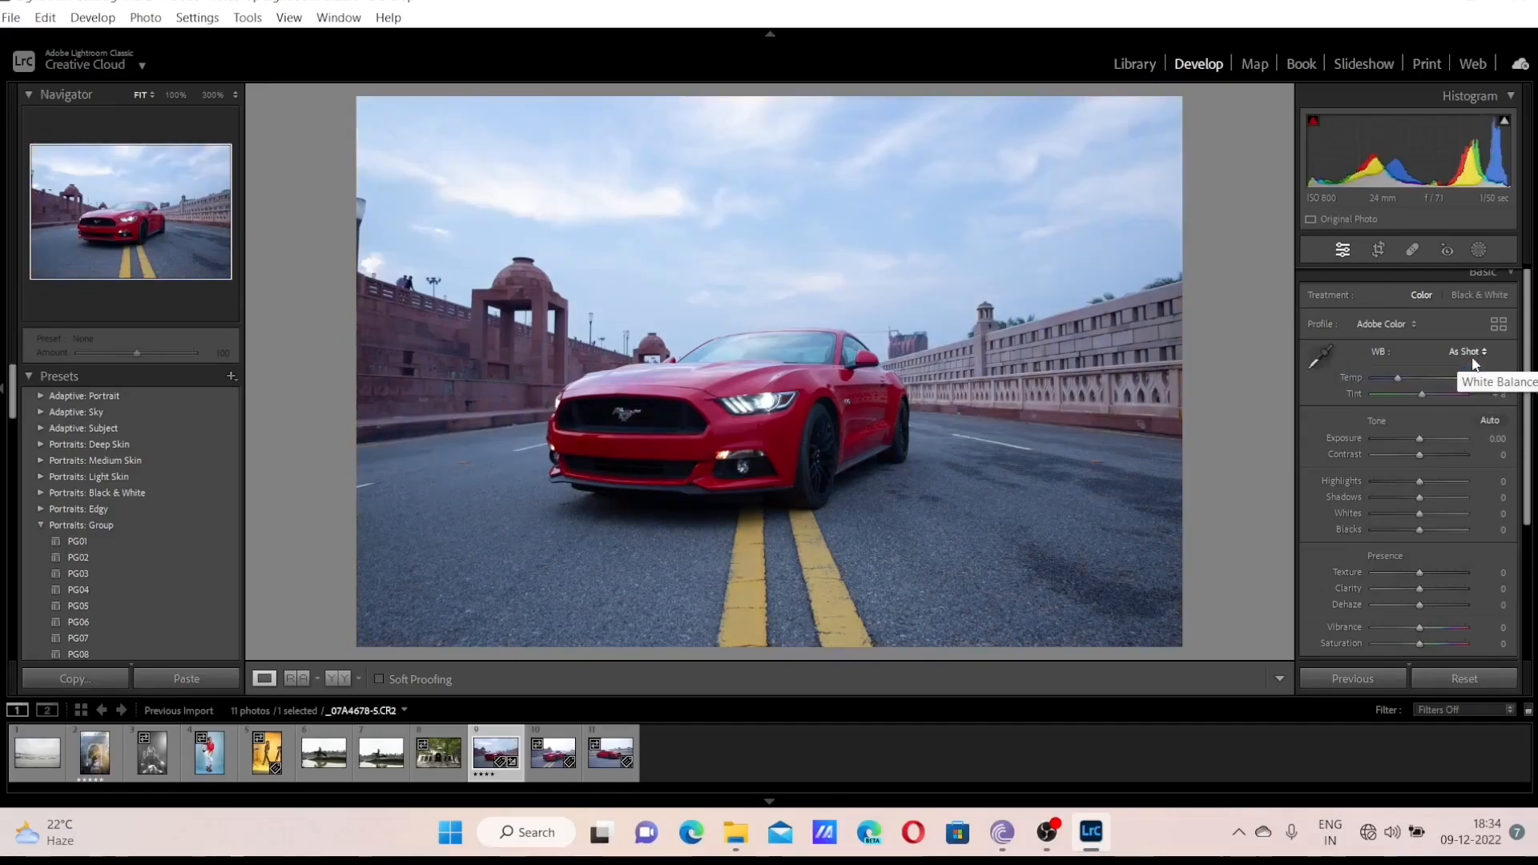
# Try the Auto, Daylight, Cloudy and Shade white balance presets on the red car photo
pyautogui.click(1475, 355)
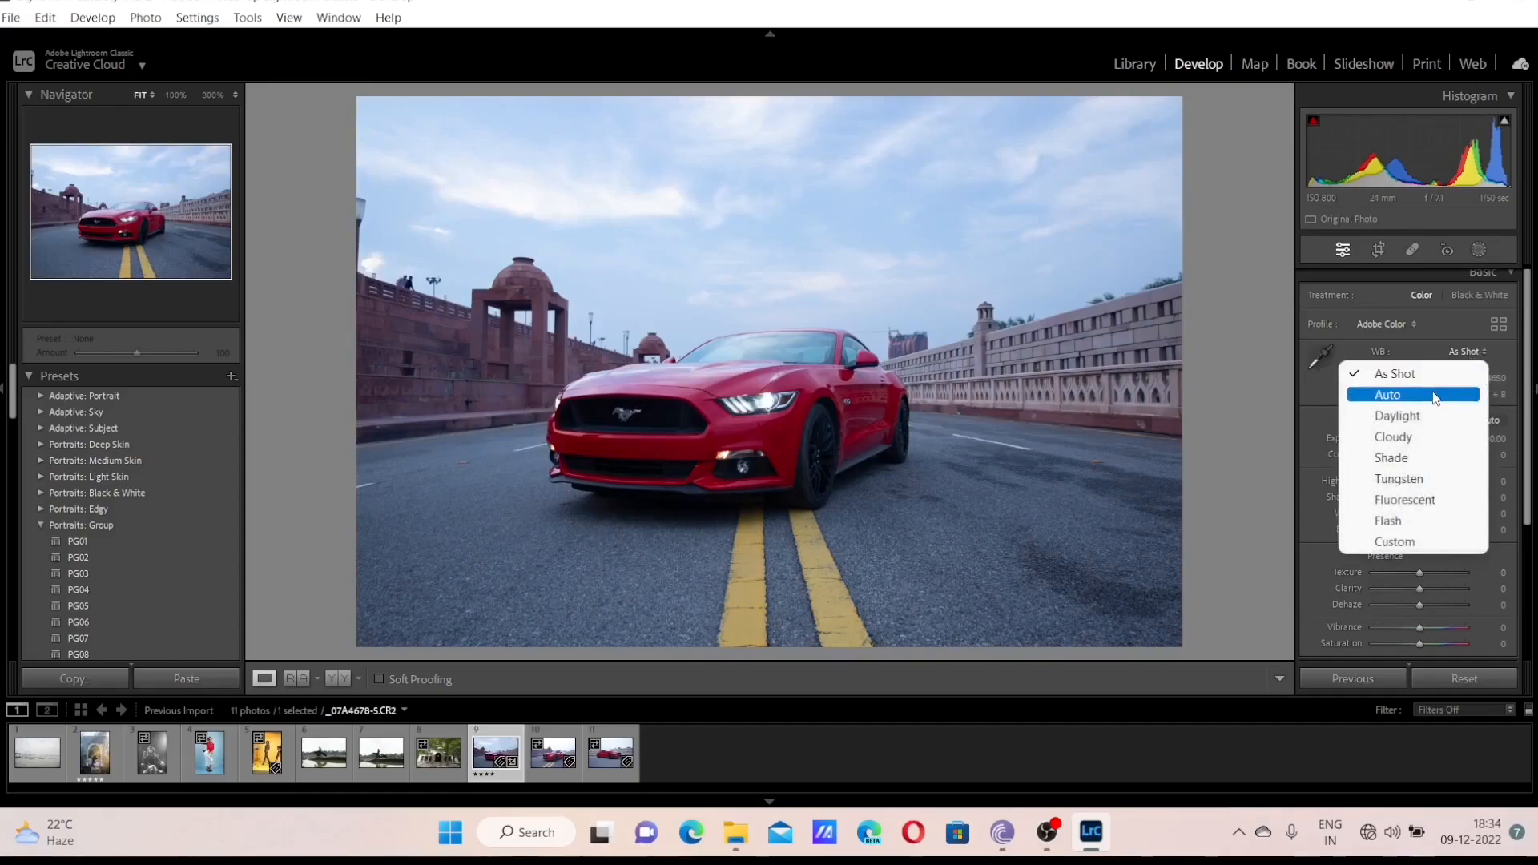
pyautogui.click(1430, 396)
pyautogui.click(1470, 352)
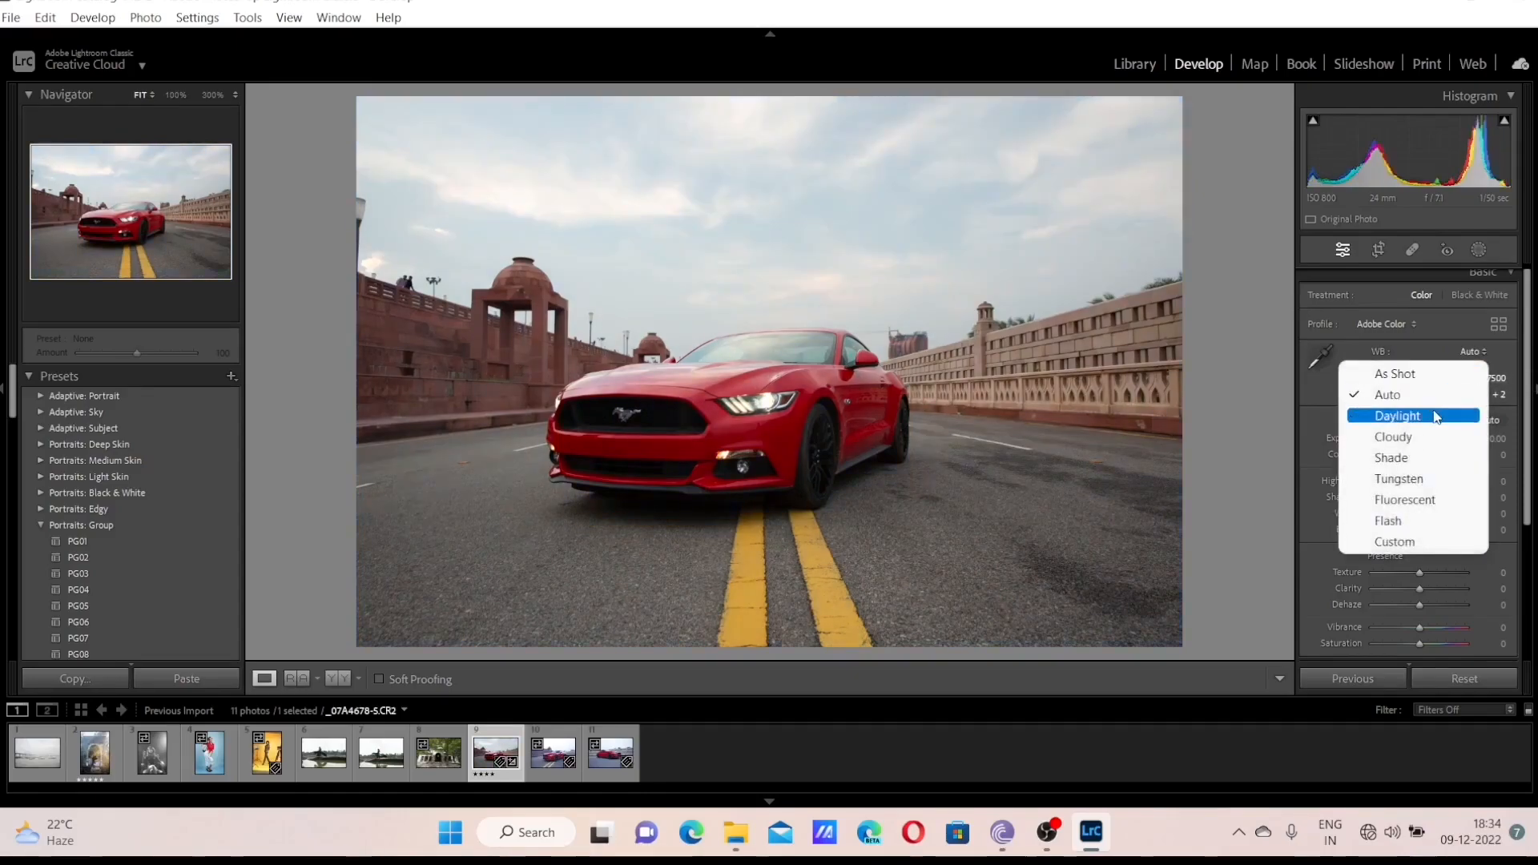
pyautogui.click(1438, 412)
pyautogui.click(1470, 353)
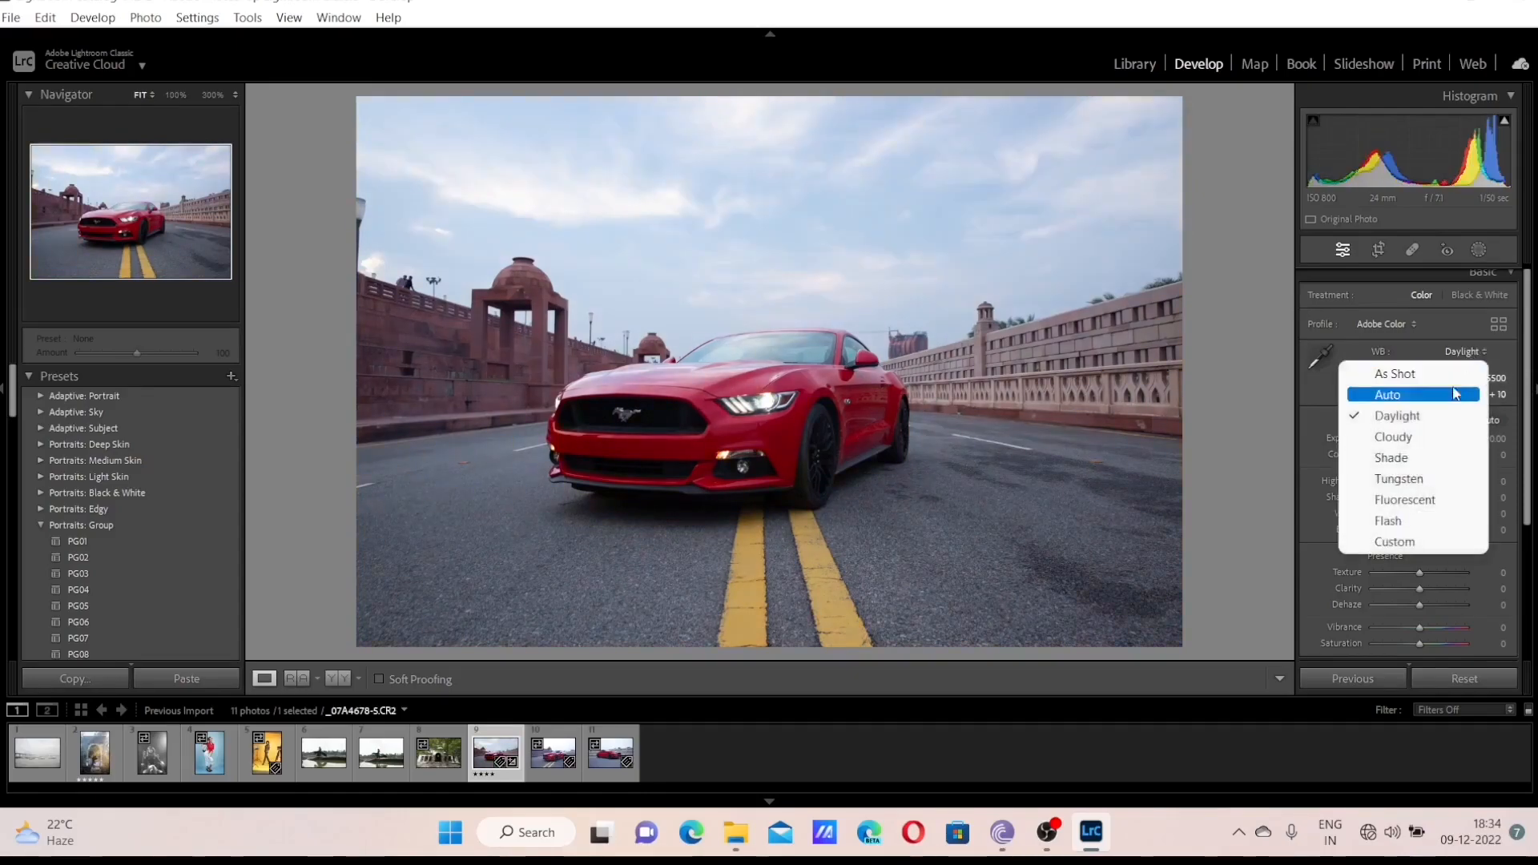
pyautogui.click(1442, 436)
pyautogui.click(1469, 352)
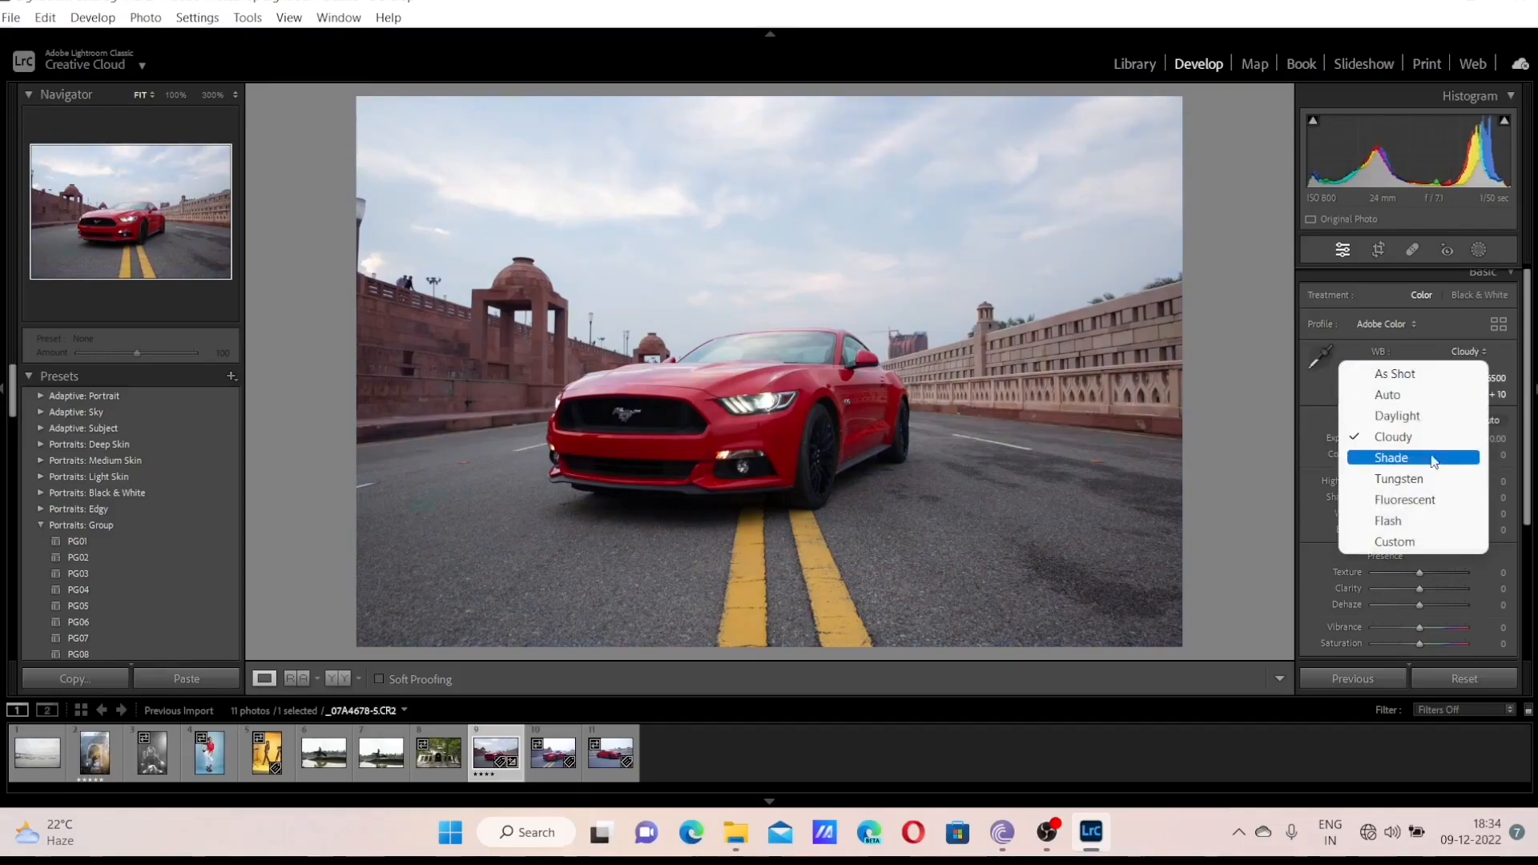
pyautogui.click(1437, 455)
# Try the Tungsten, Fluorescent, Flash and Custom white balance presets, and restore As Shot
pyautogui.click(1470, 351)
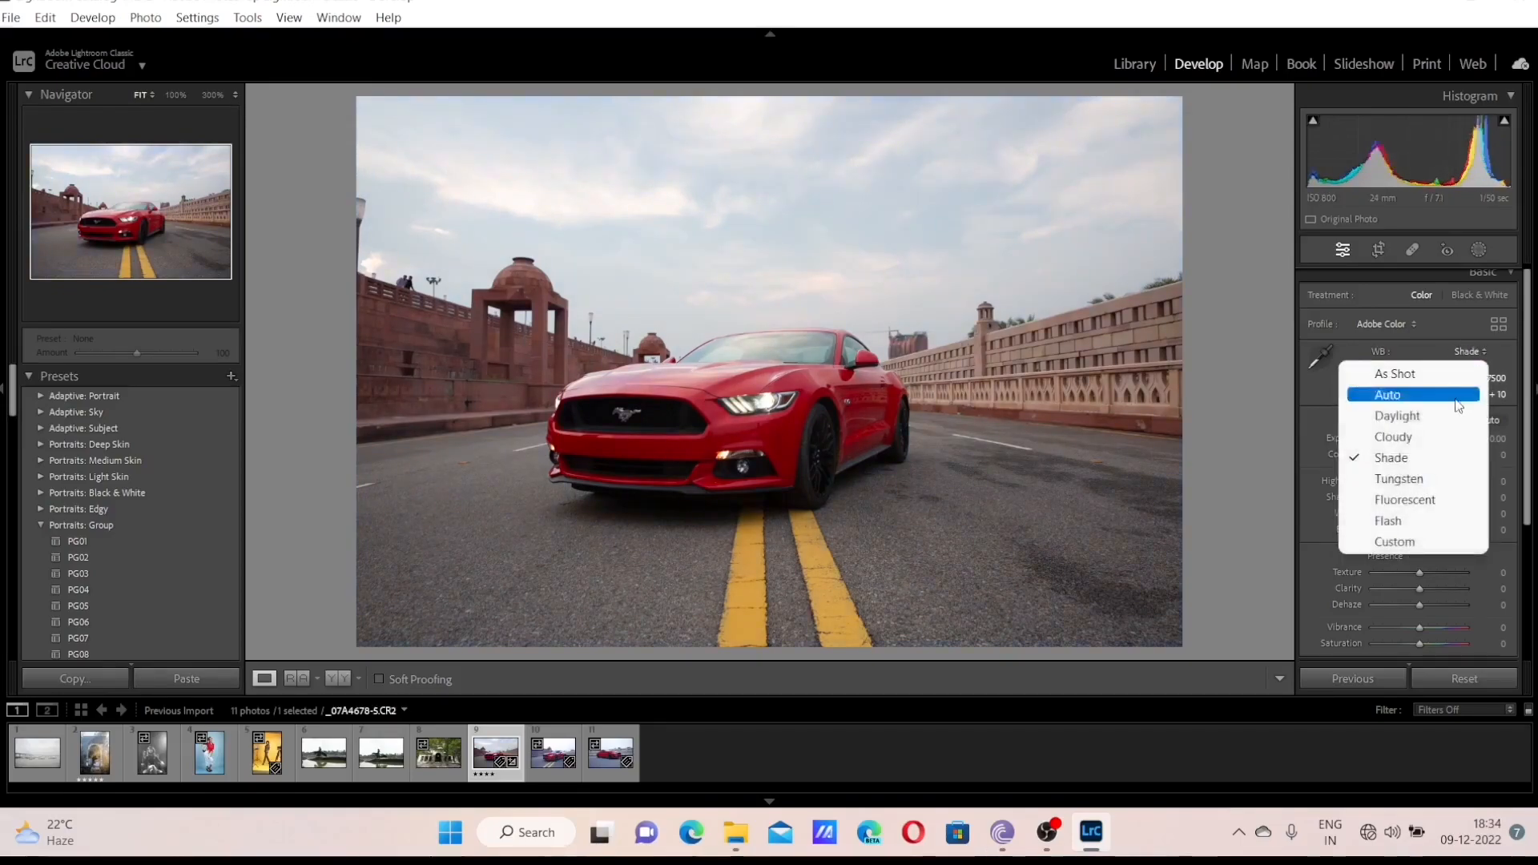
pyautogui.click(1430, 479)
pyautogui.click(1471, 352)
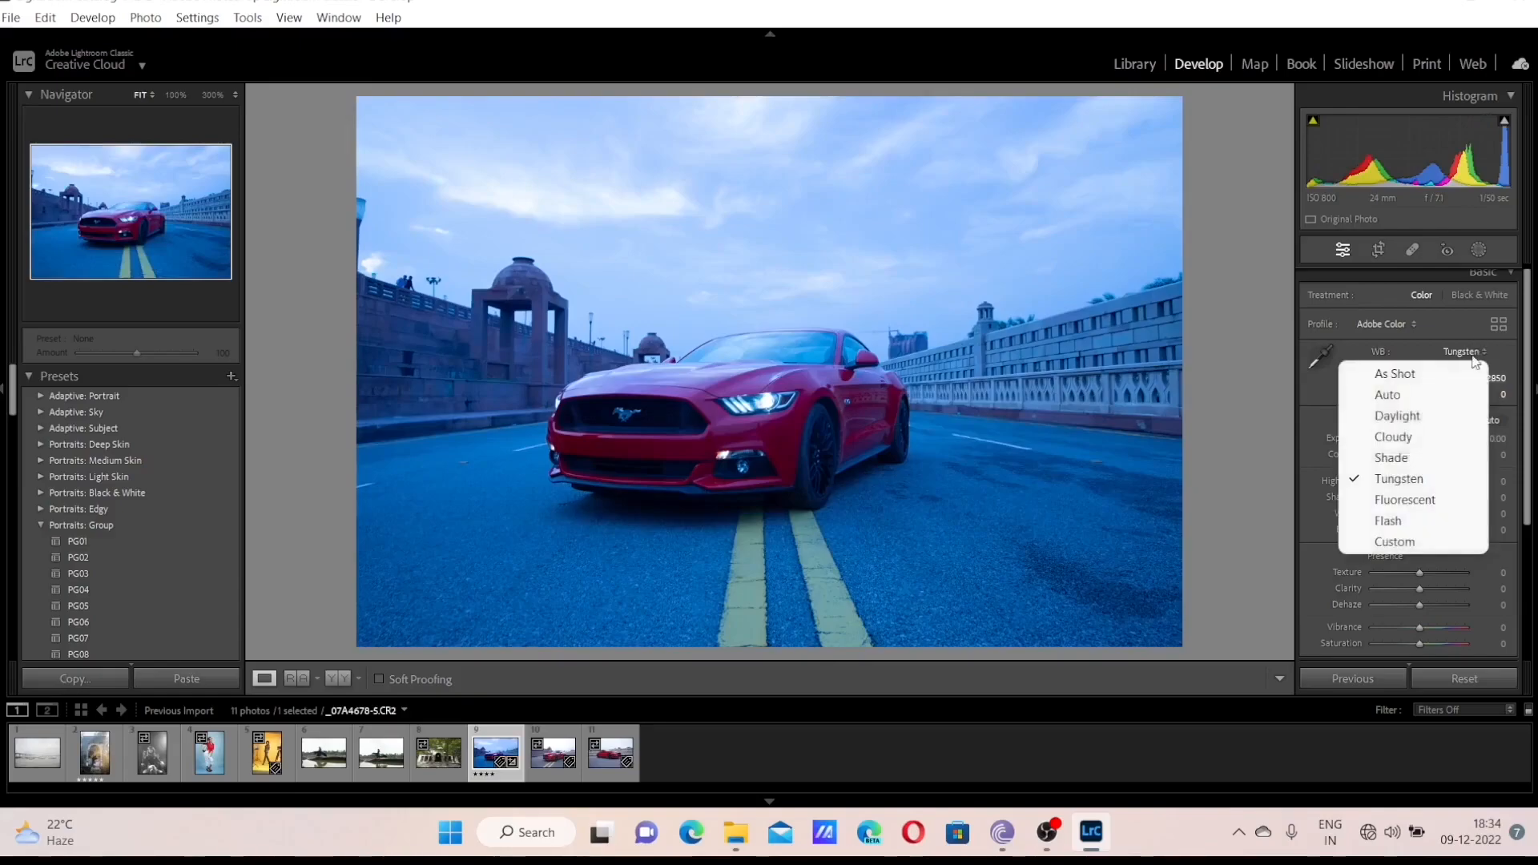
pyautogui.click(1443, 503)
pyautogui.click(1463, 353)
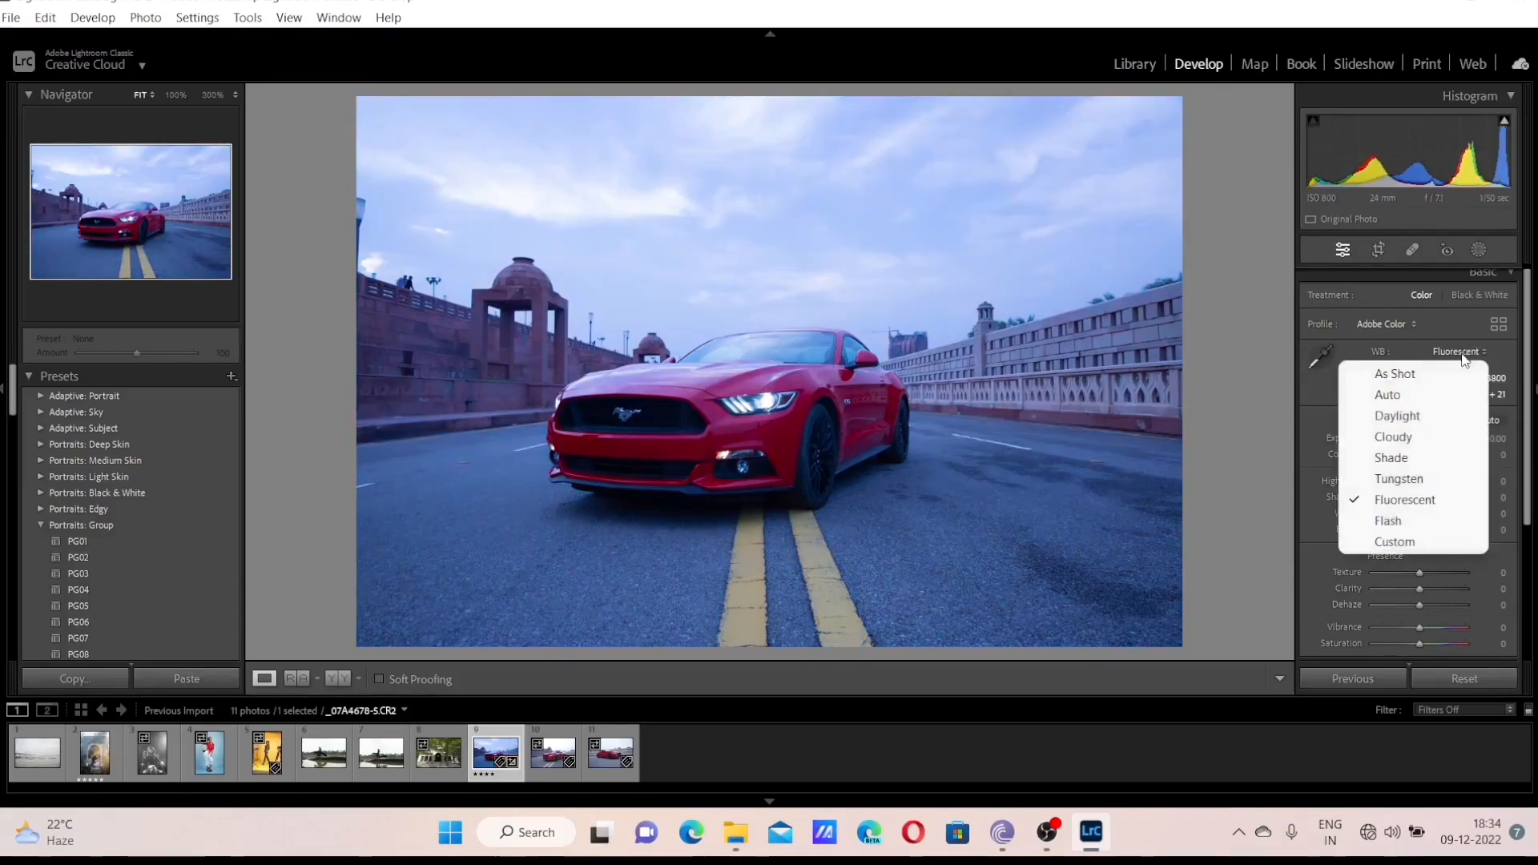
pyautogui.click(1410, 521)
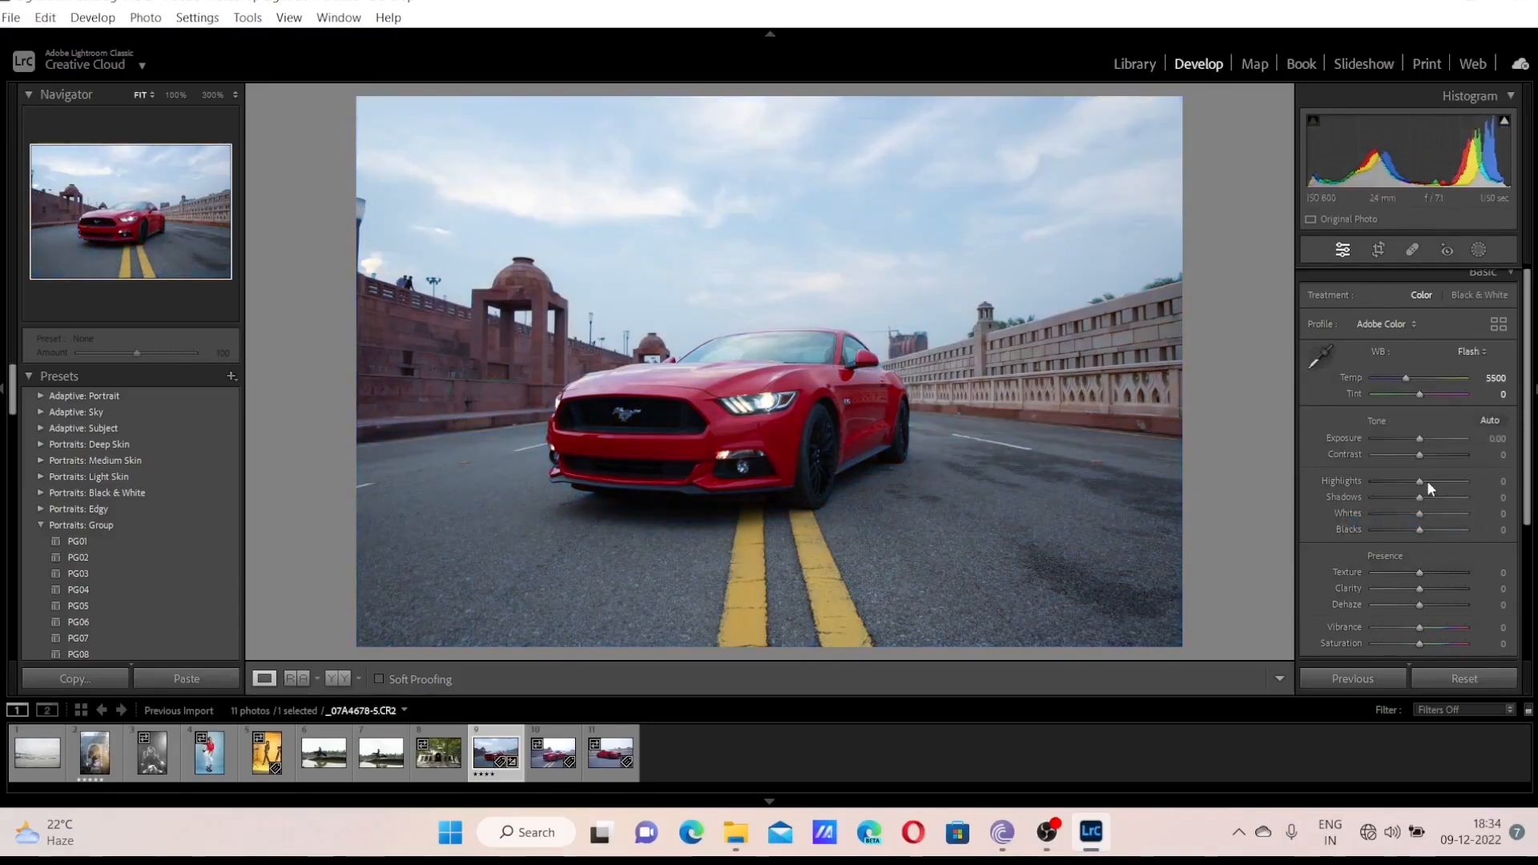
pyautogui.click(1466, 351)
pyautogui.click(1414, 542)
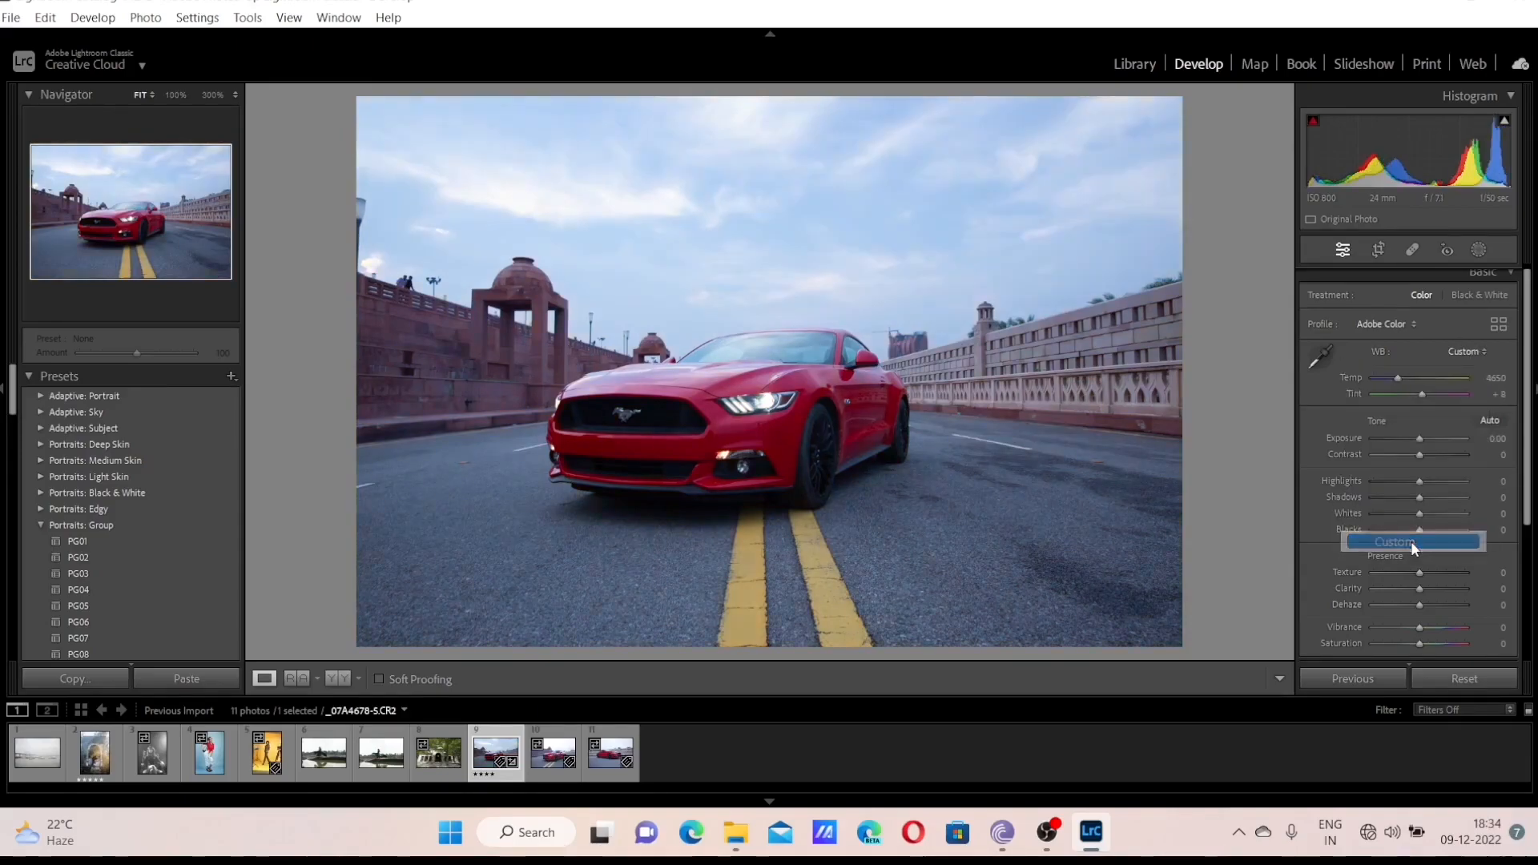
pyautogui.click(1479, 352)
pyautogui.click(1459, 375)
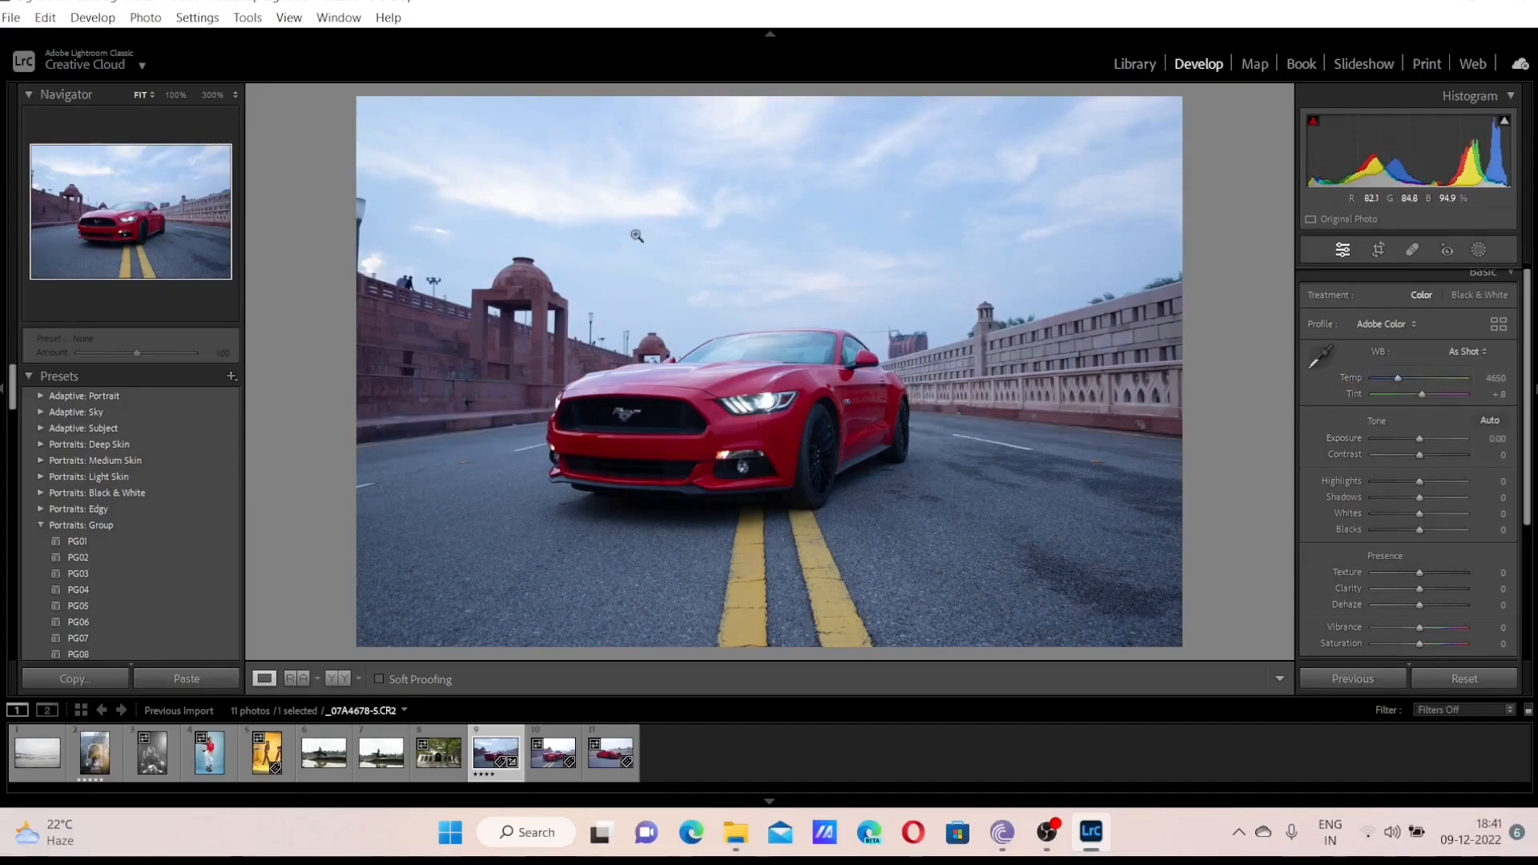
# Sample the bright cloud above the car as white balance neutral, lower Temp to 4650, and sample the cloud again
pyautogui.click(1320, 356)
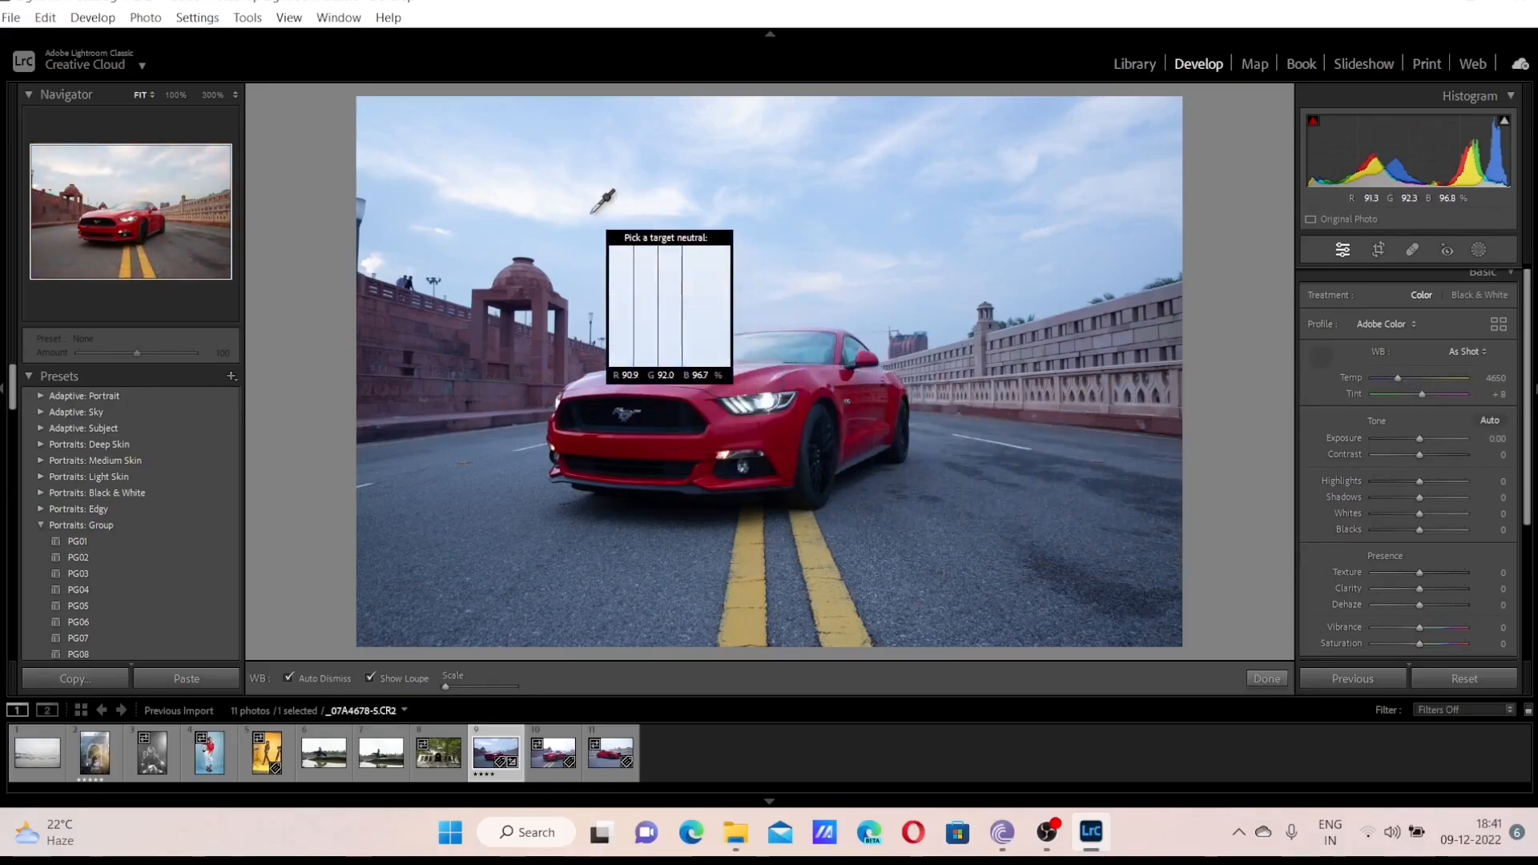
pyautogui.click(657, 205)
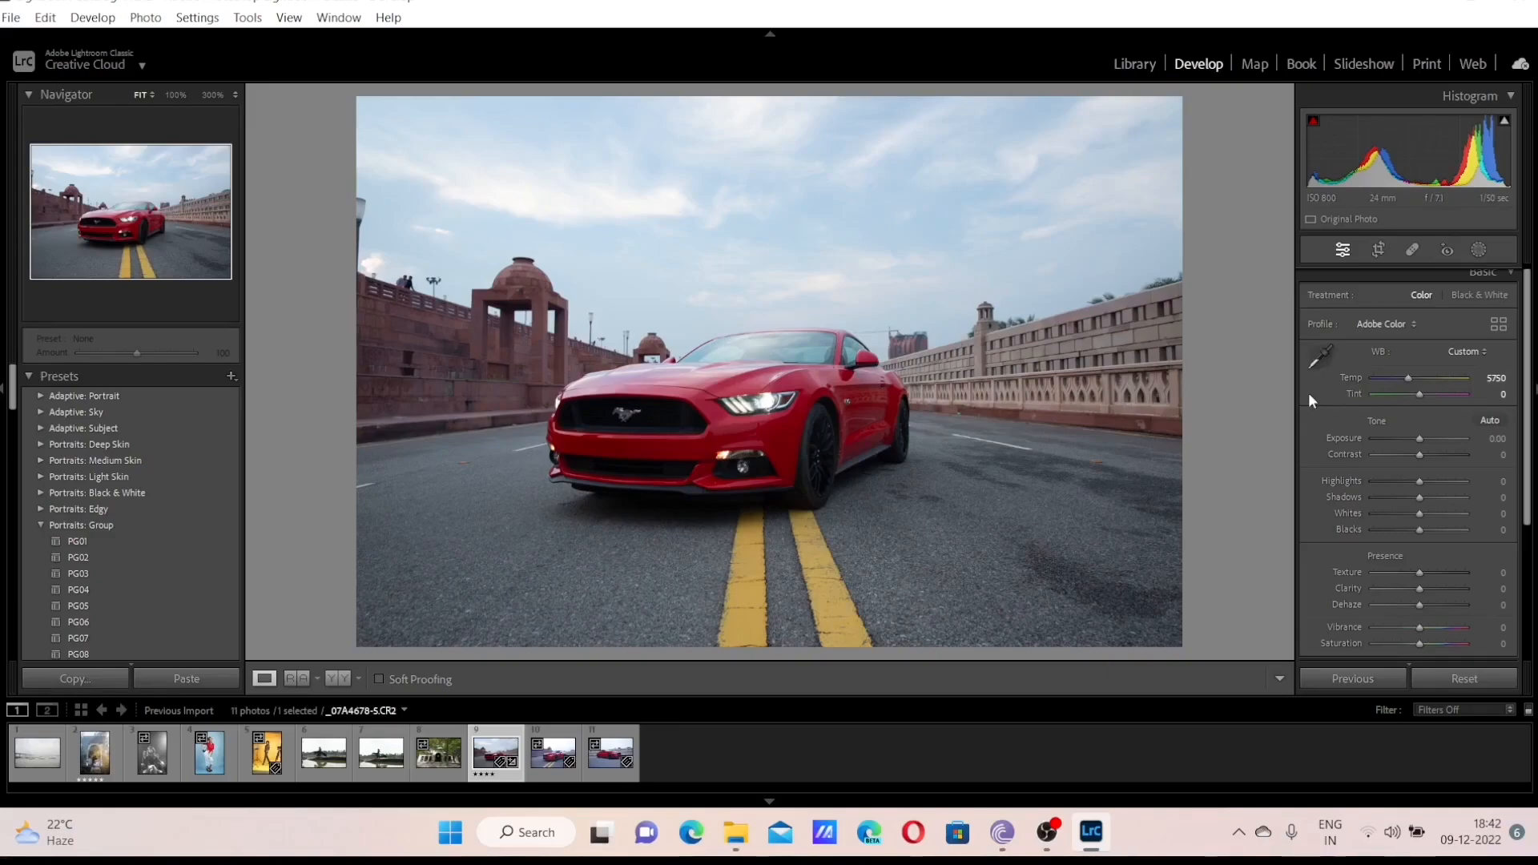
pyautogui.scroll(-10, 1352, 373)
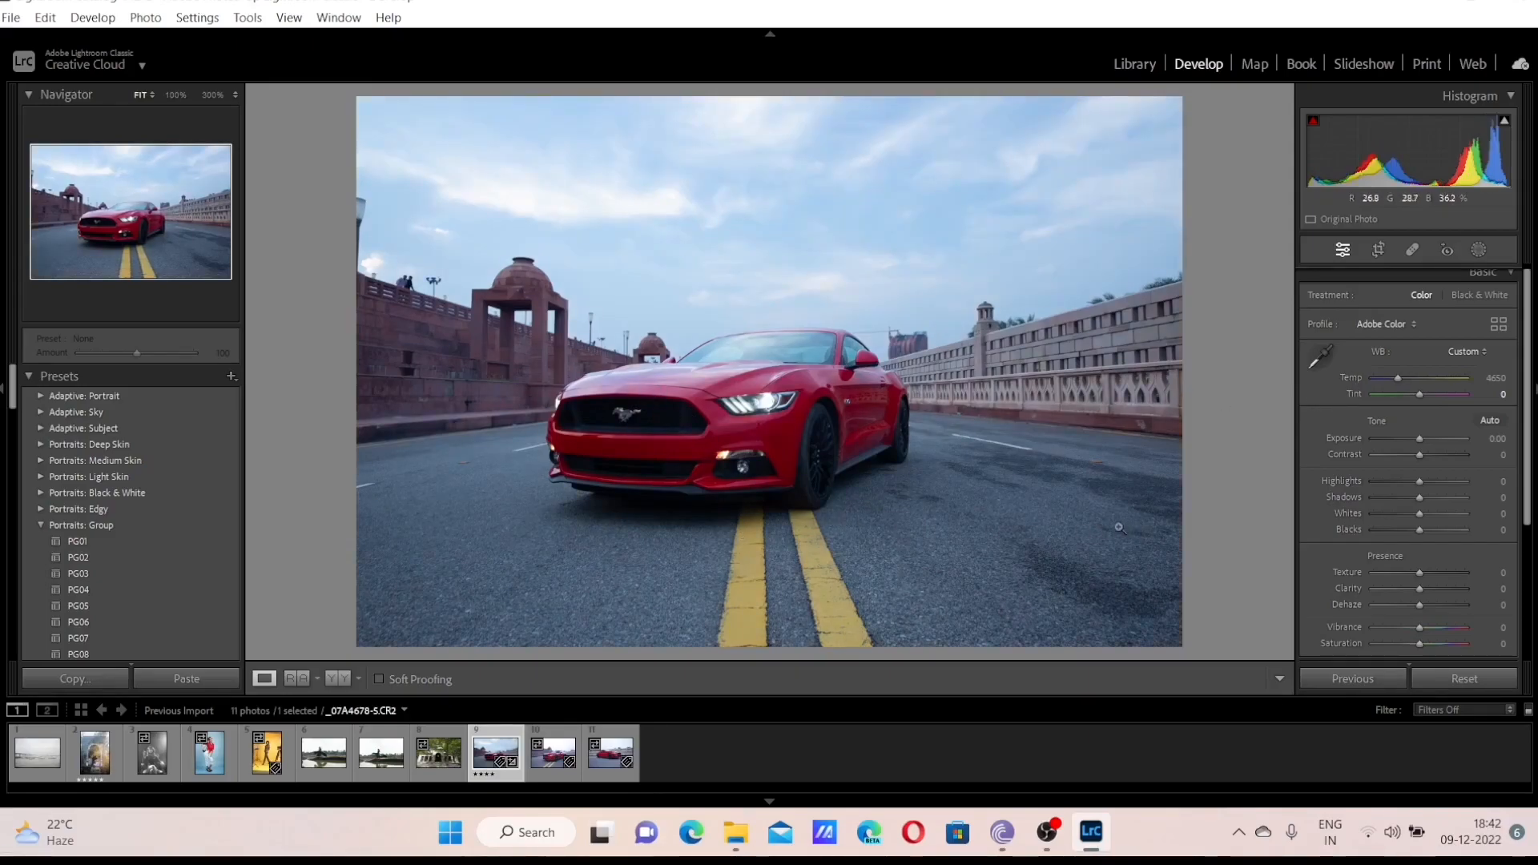
pyautogui.click(1320, 356)
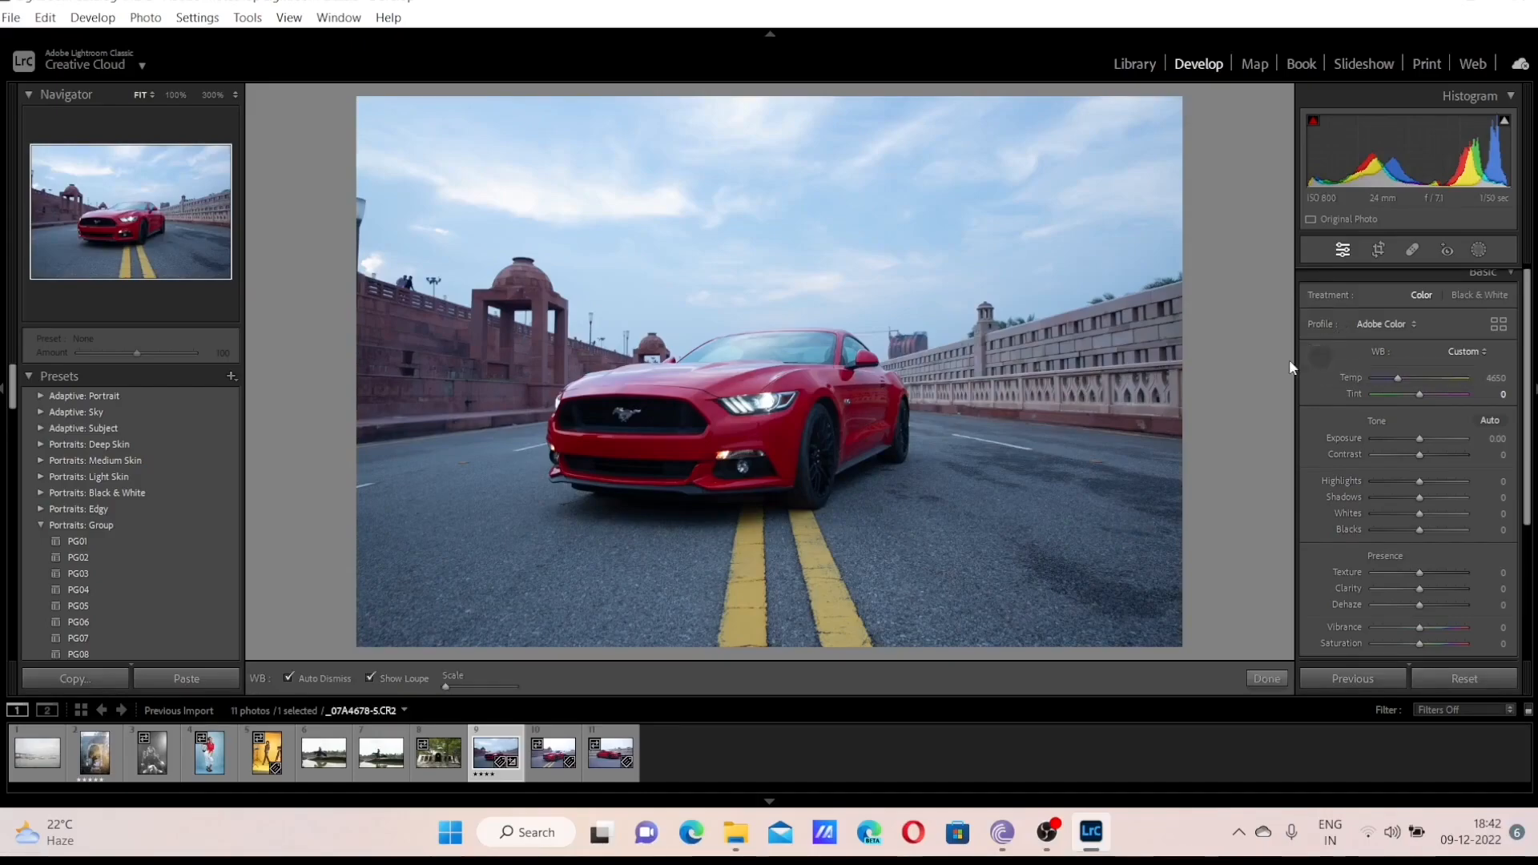
pyautogui.click(633, 200)
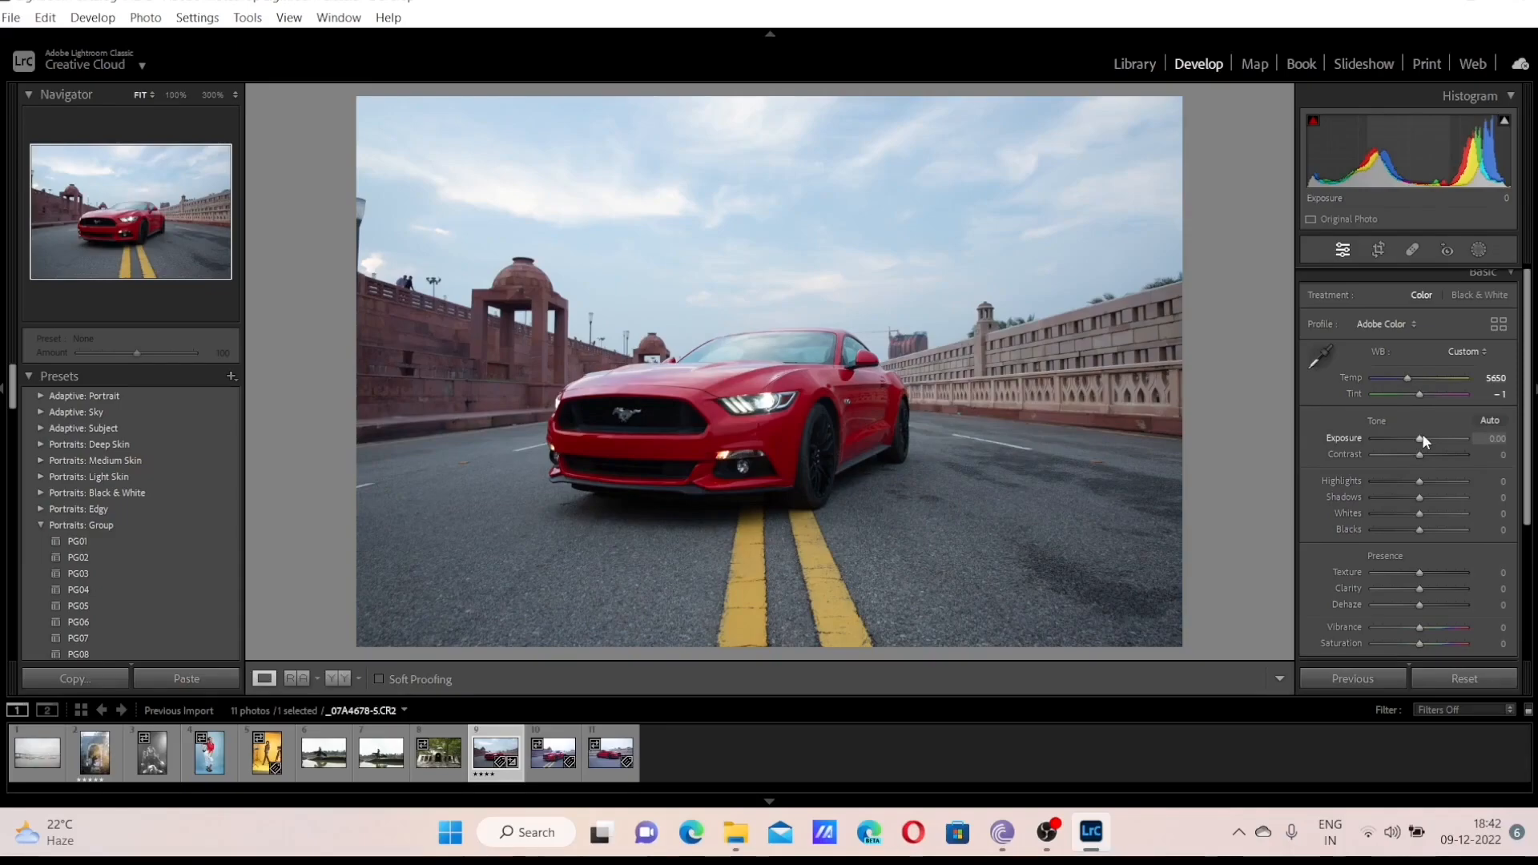
# Try different exposures on the car photo, brightening it up to +1.32, and reset the exposure to its default
pyautogui.moveTo(1420, 439); pyautogui.dragTo(1406, 439)
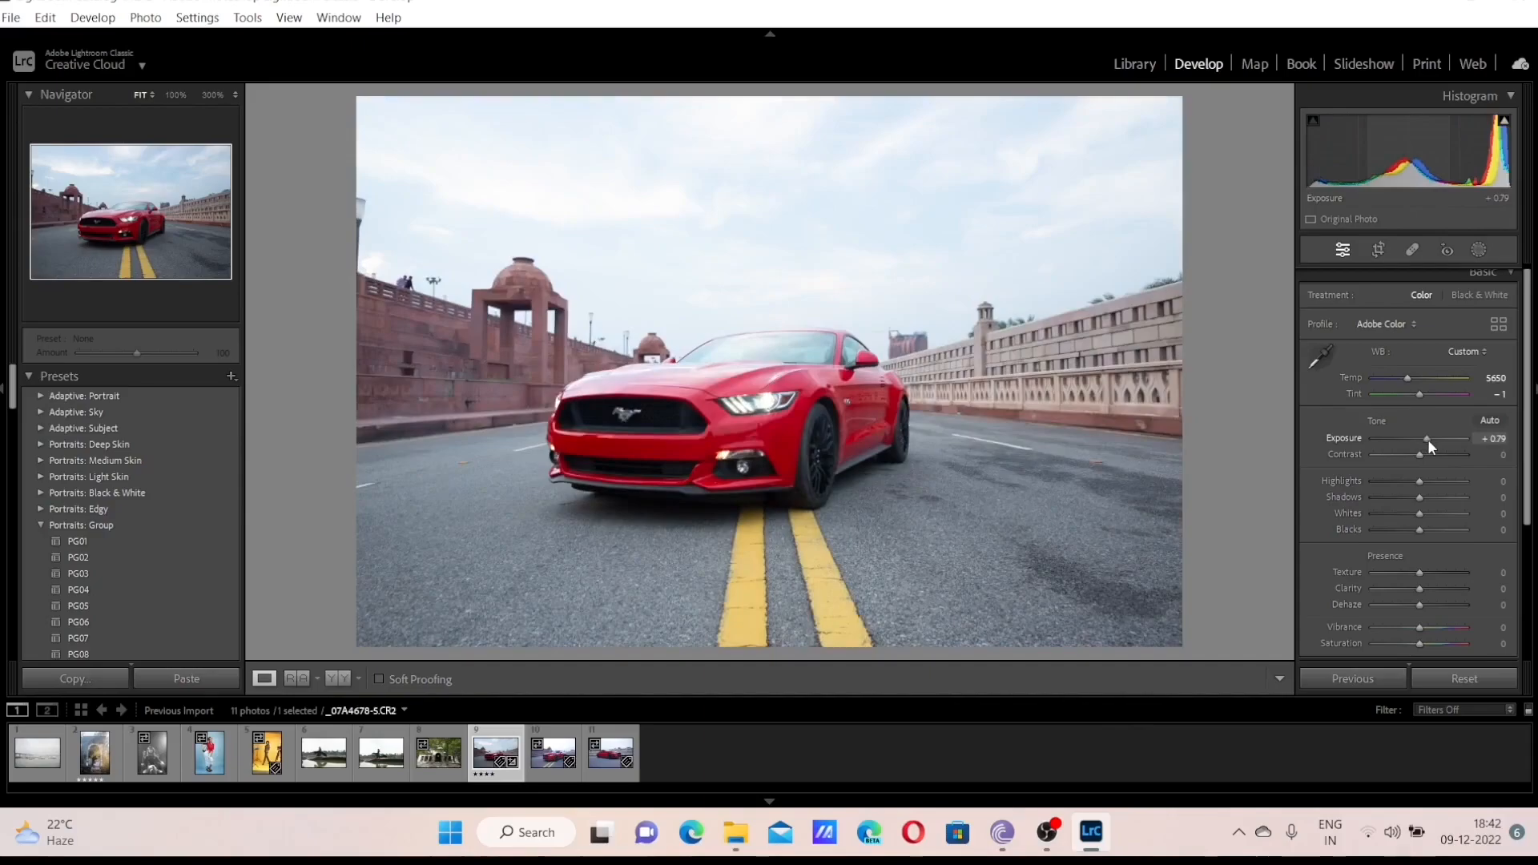
pyautogui.moveTo(1428, 439); pyautogui.dragTo(1433, 439)
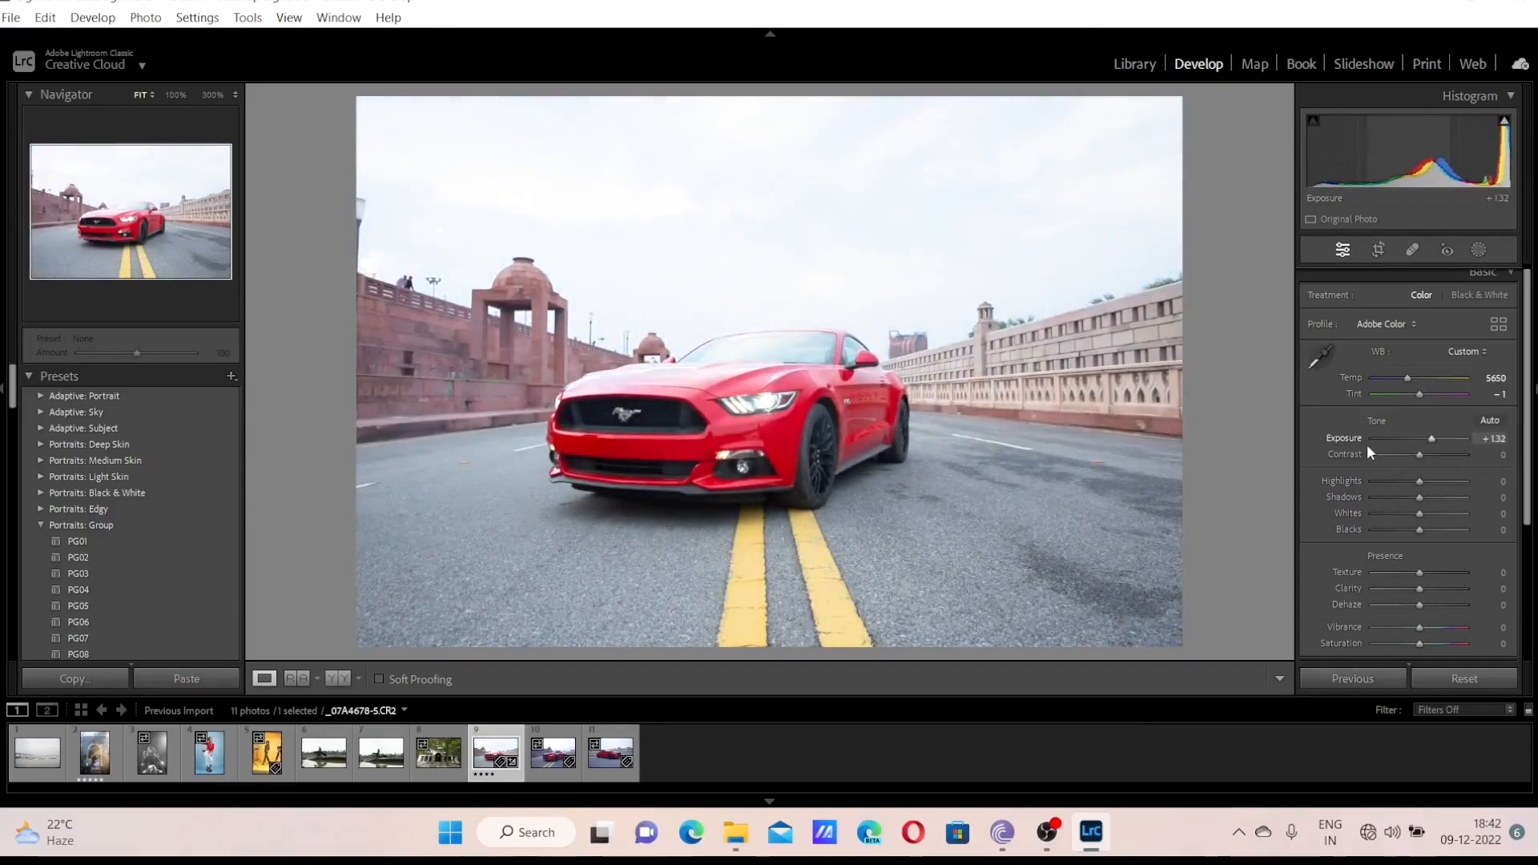
pyautogui.doubleClick(1331, 436)
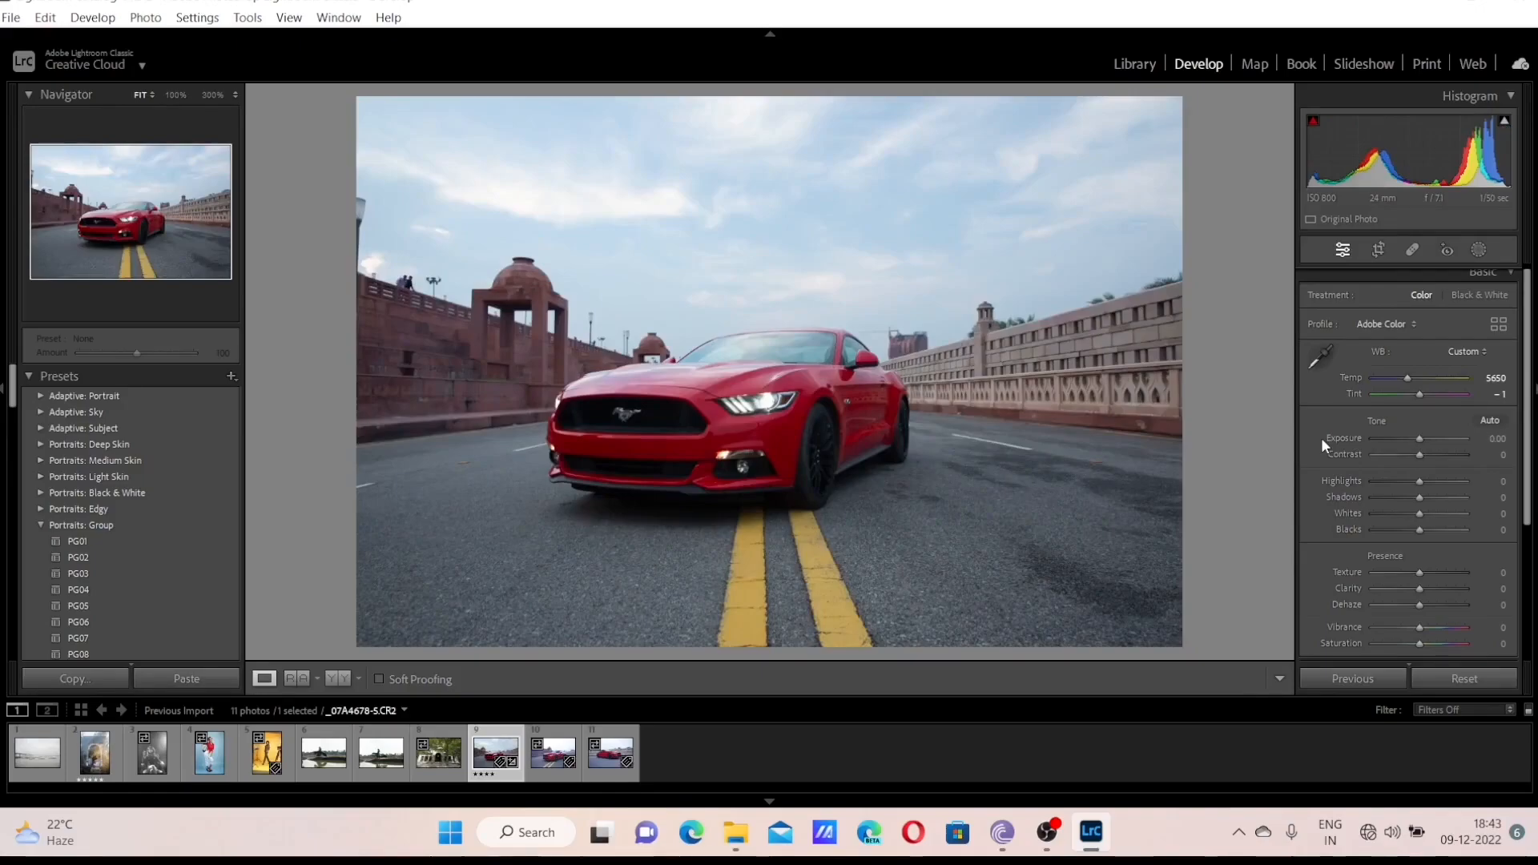
# Try exact exposure values of 0.05, 0.50 and 0.80 on the car photo, and set the exposure to 0.20
pyautogui.click(1498, 439)
pyautogui.write('0.05')
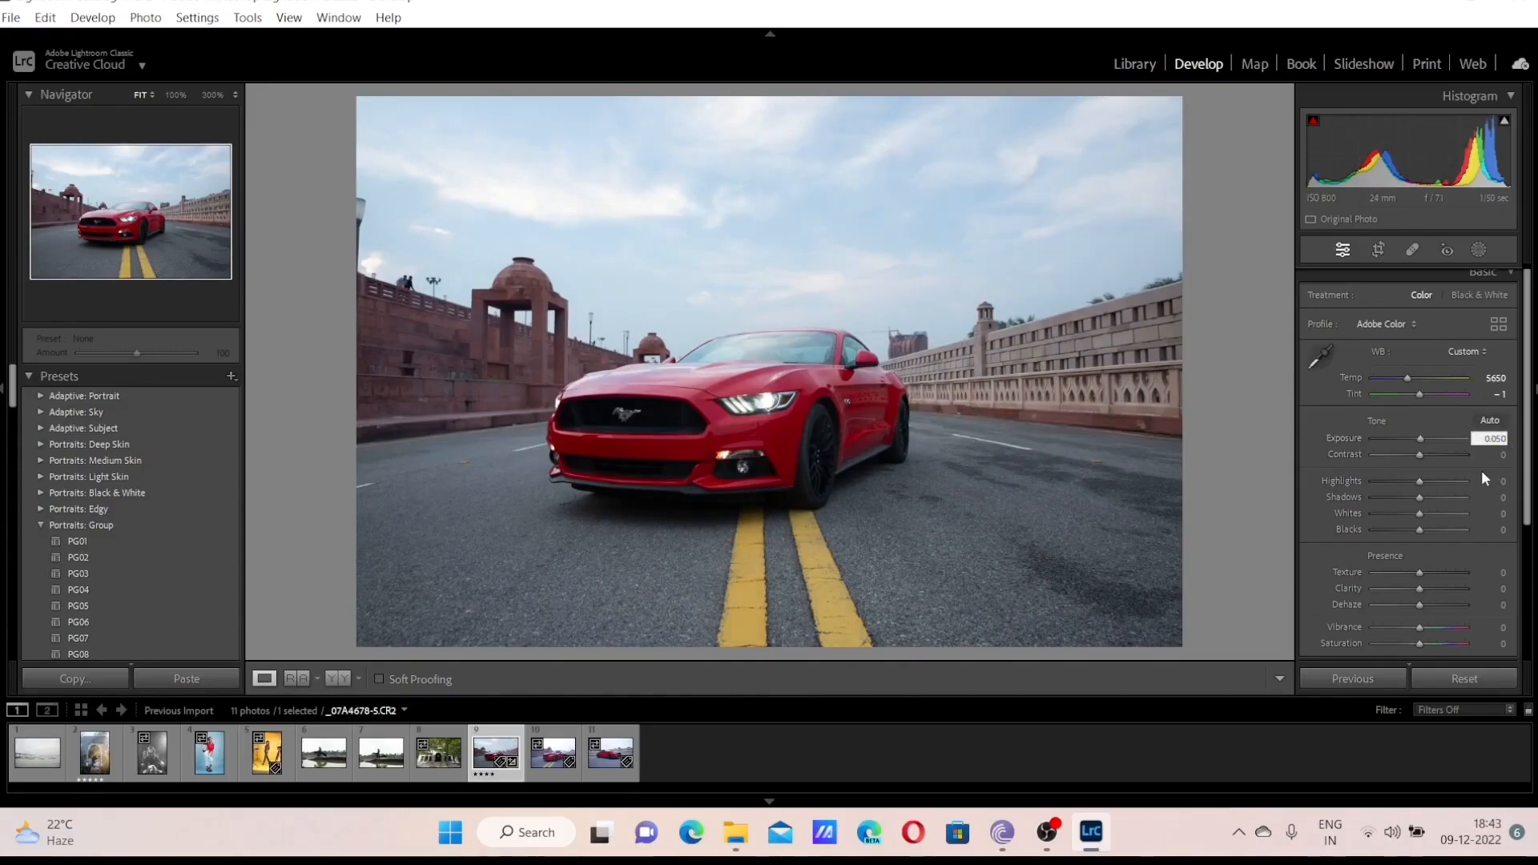
pyautogui.press('BackSpace')
pyautogui.write('0')
pyautogui.press('BackSpace')
pyautogui.write('50')
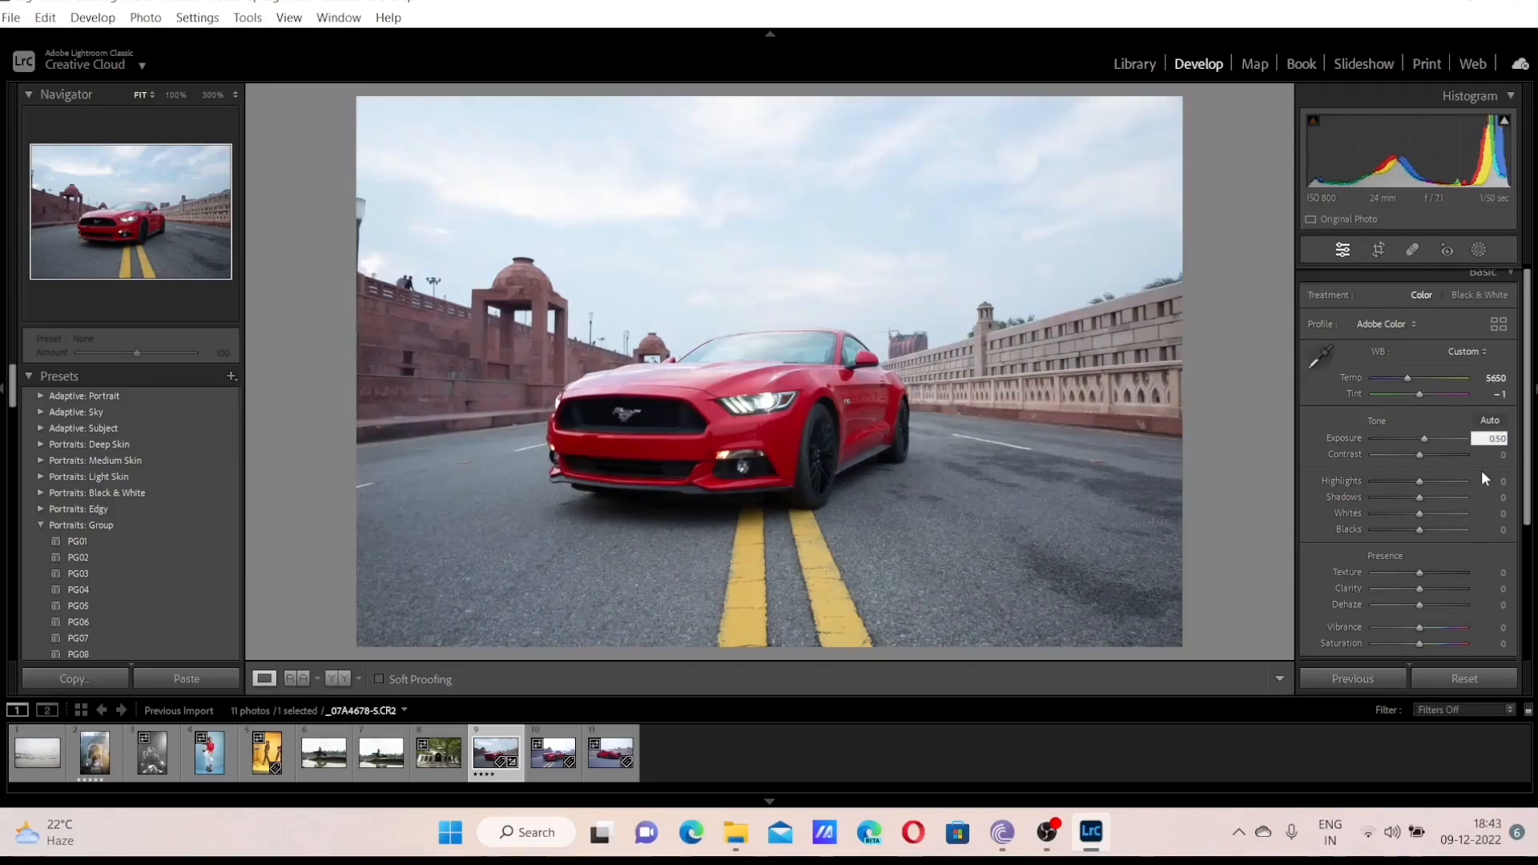
pyautogui.press('BackSpace')
pyautogui.press('BackSpace')
pyautogui.write('80')
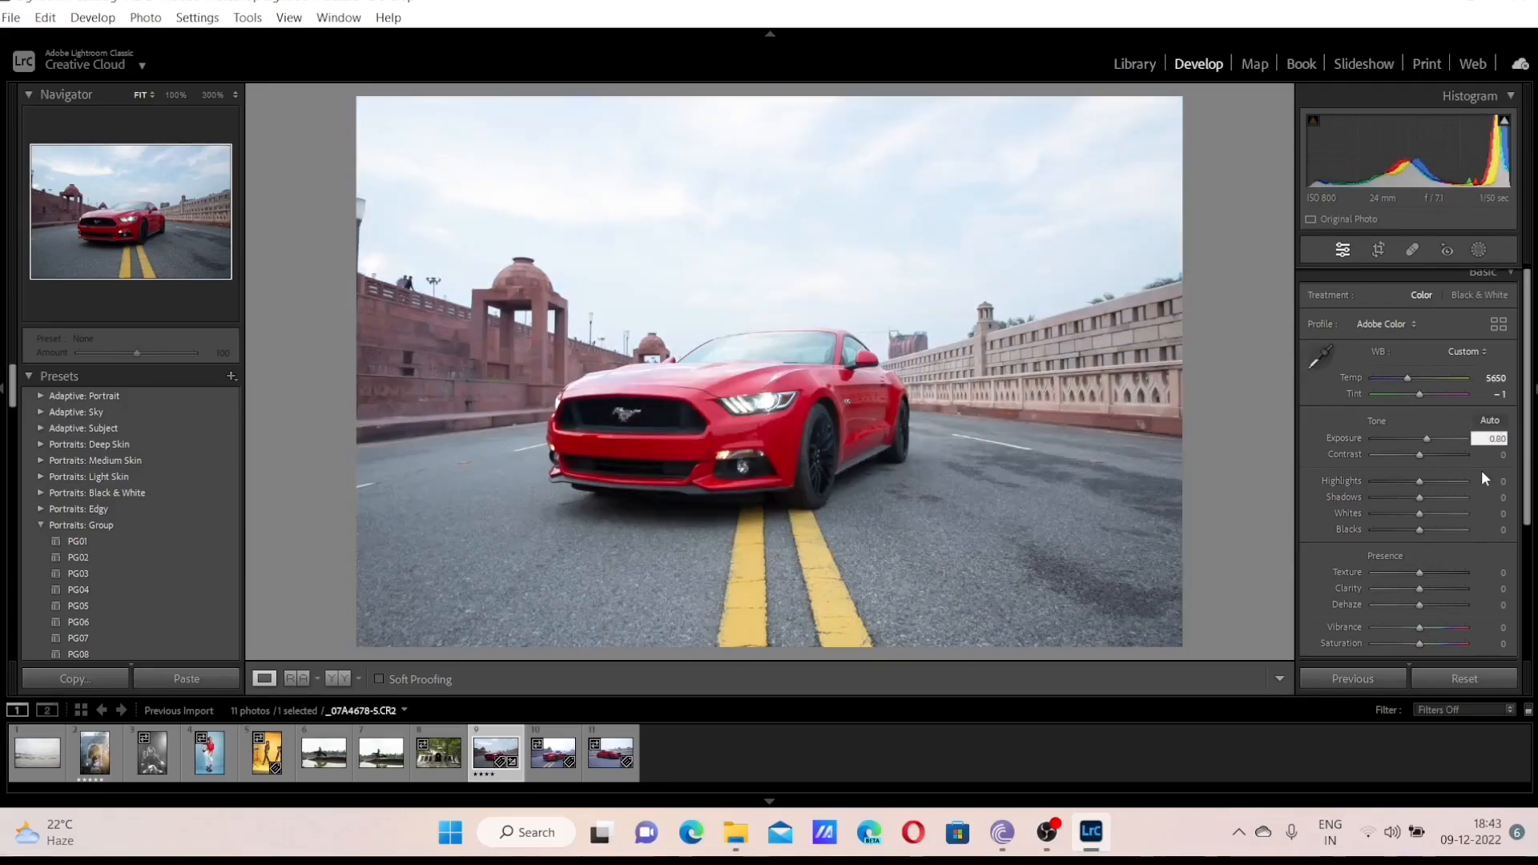
pyautogui.press('BackSpace')
pyautogui.press('BackSpace')
pyautogui.write('20')
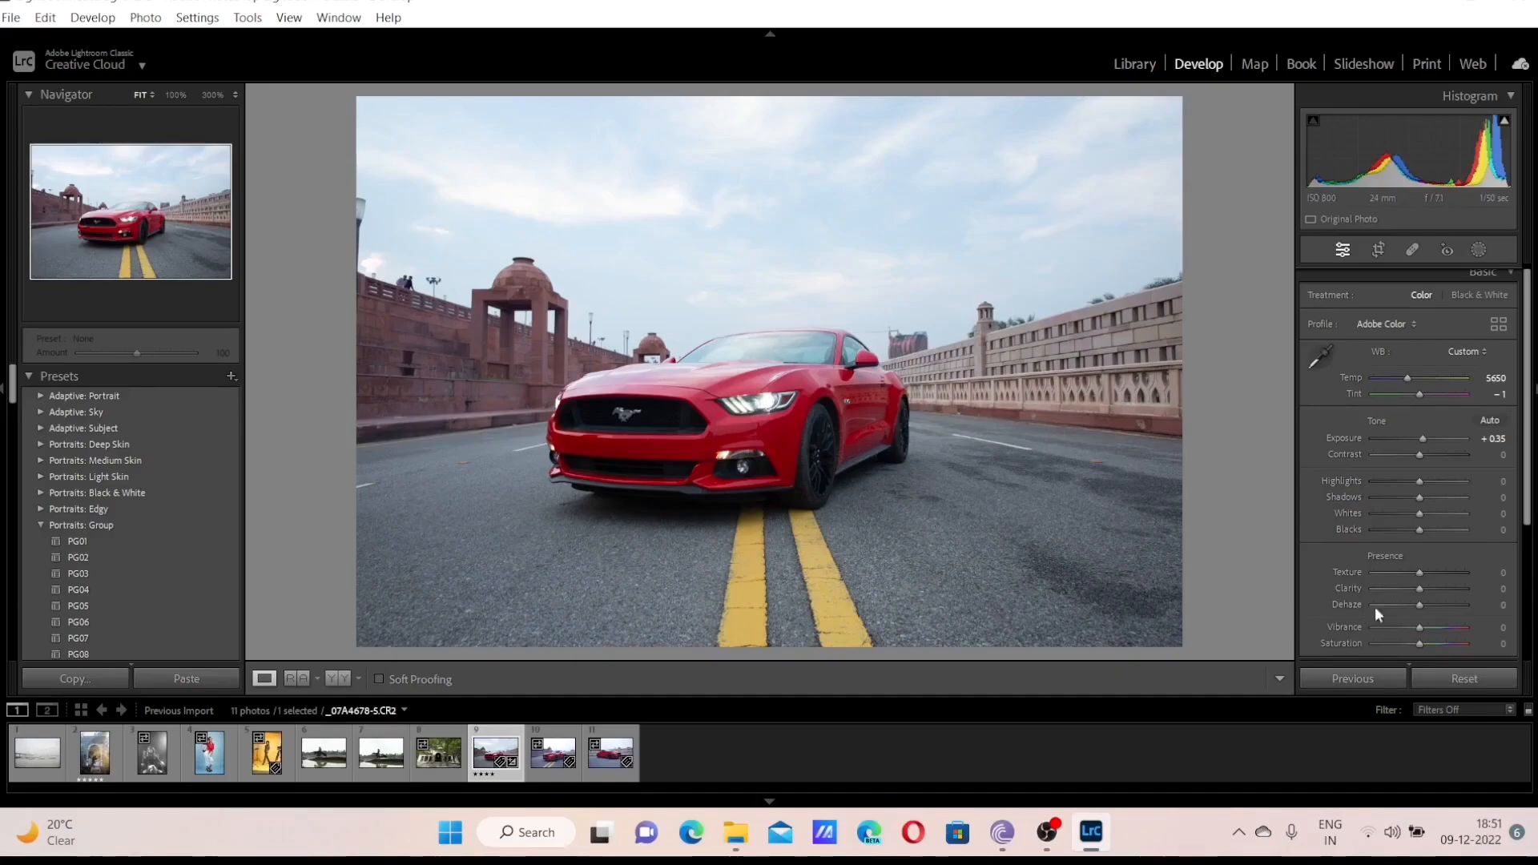
# Lower the car photo's Highlights to -100 and its Shadows to -100, checking the effect on the front grille
pyautogui.moveTo(1421, 481); pyautogui.dragTo(1291, 474)
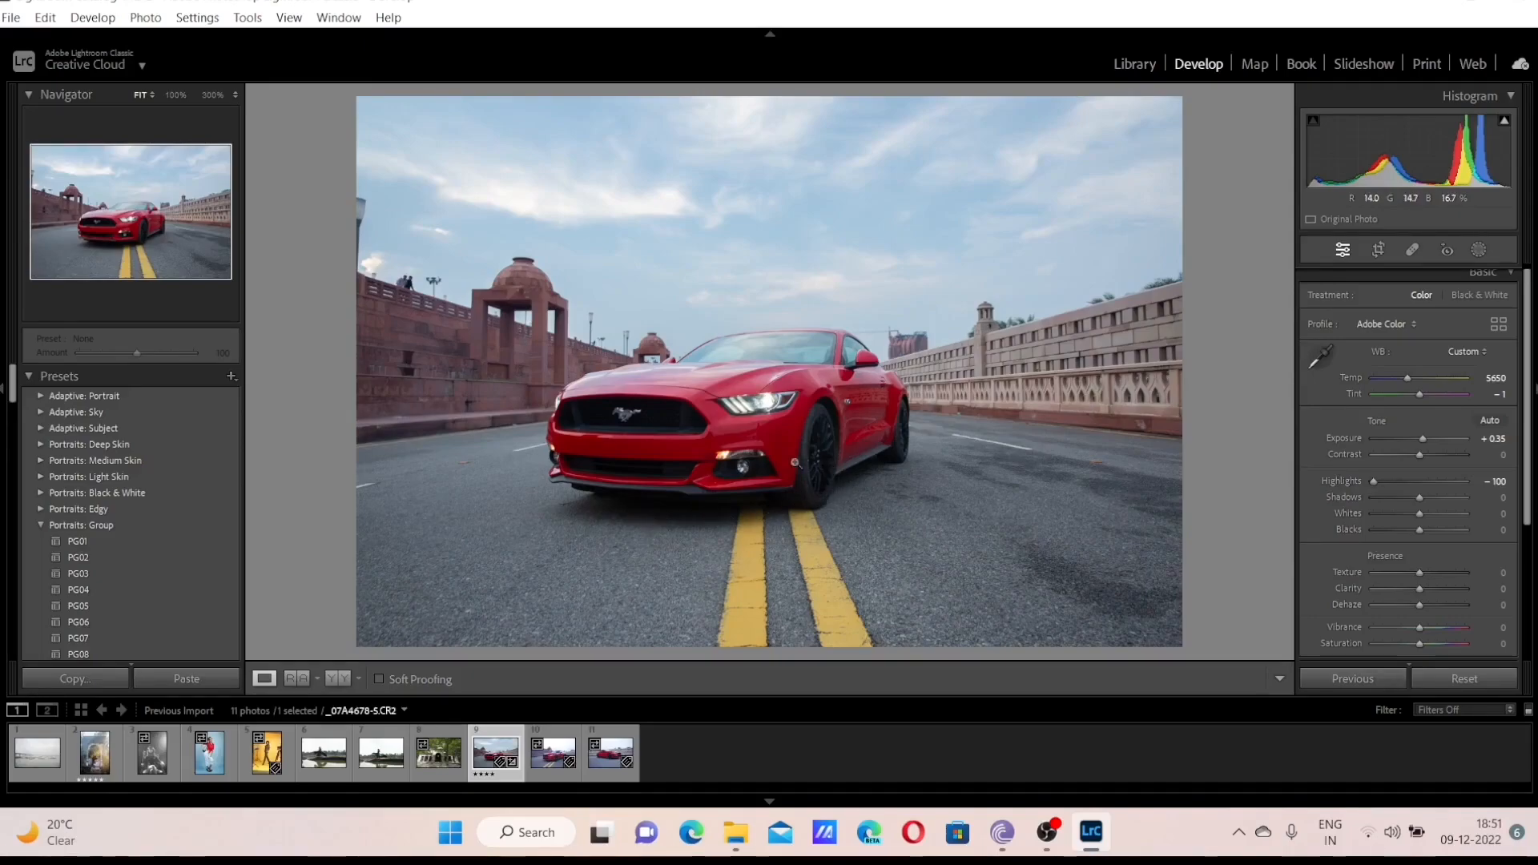
pyautogui.click(619, 418)
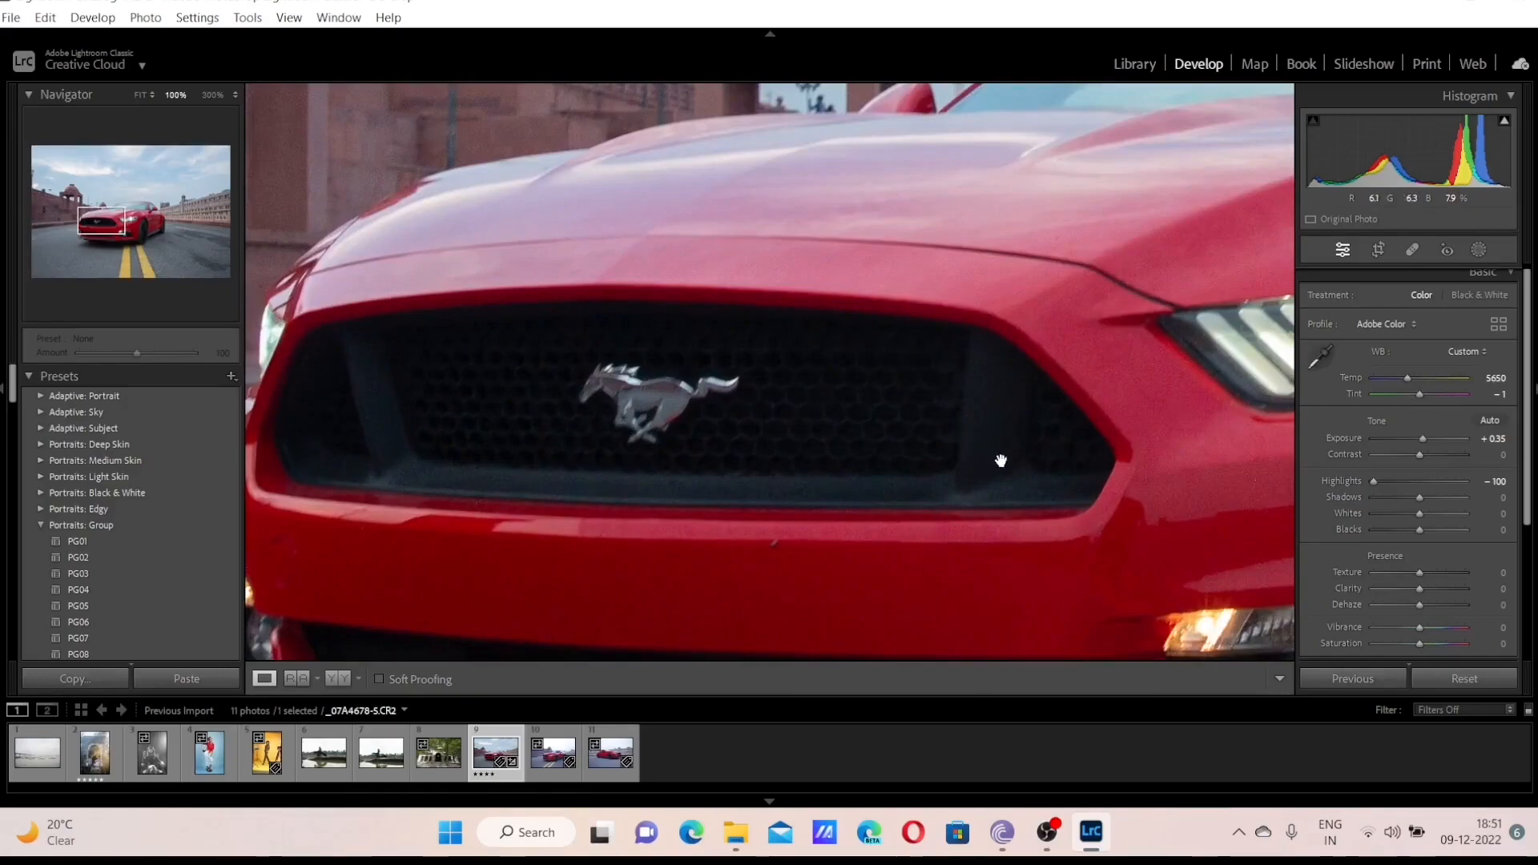
pyautogui.moveTo(1420, 499); pyautogui.dragTo(1282, 498)
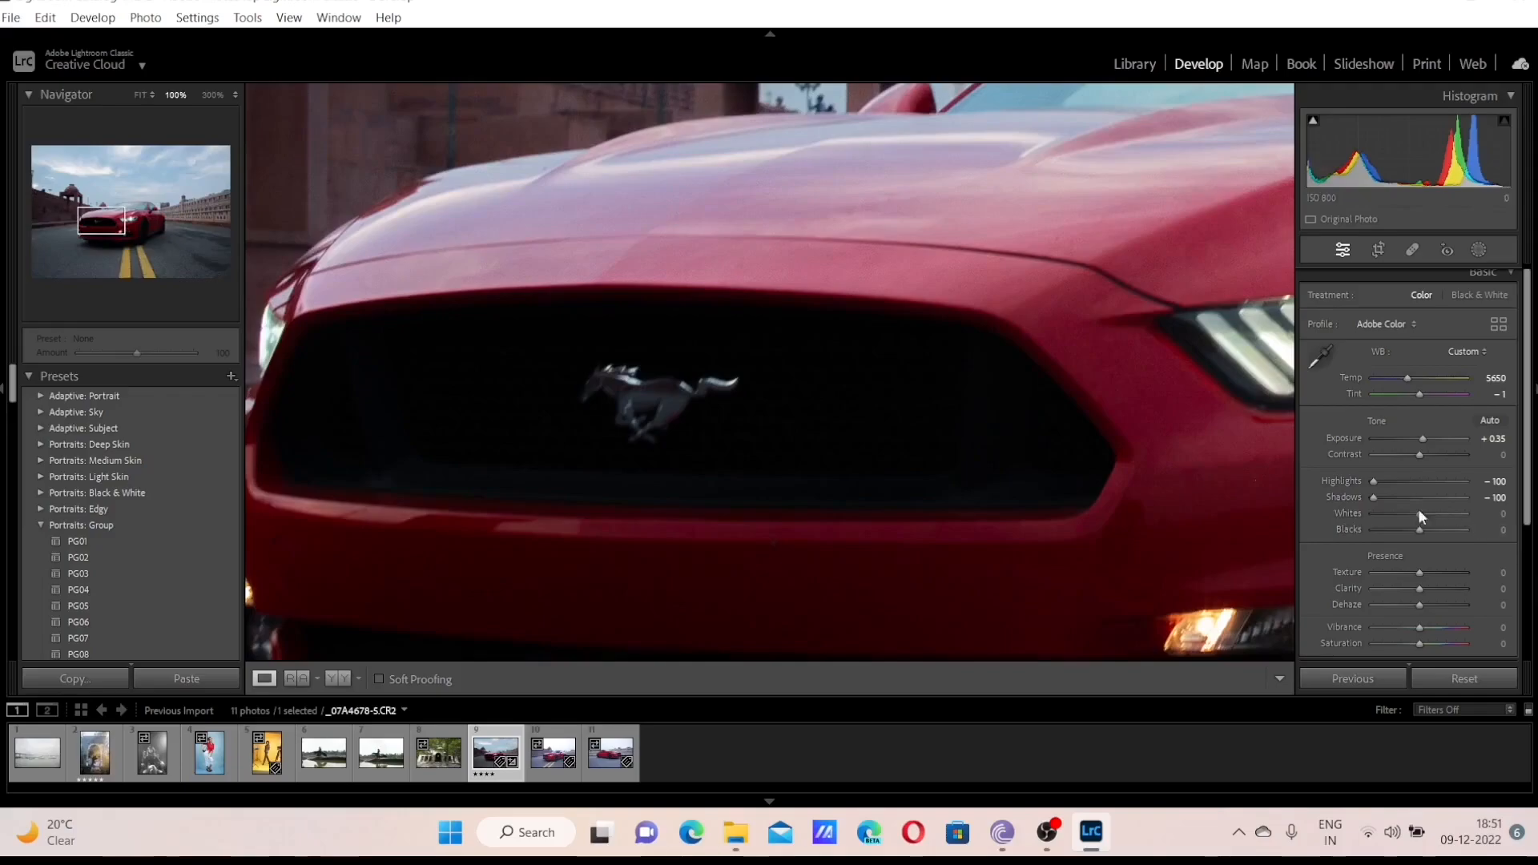
# Reset the car photo's Shadows, fit the whole photo in view, and raise Shadows to +42
pyautogui.doubleClick(1339, 498)
pyautogui.click(883, 443)
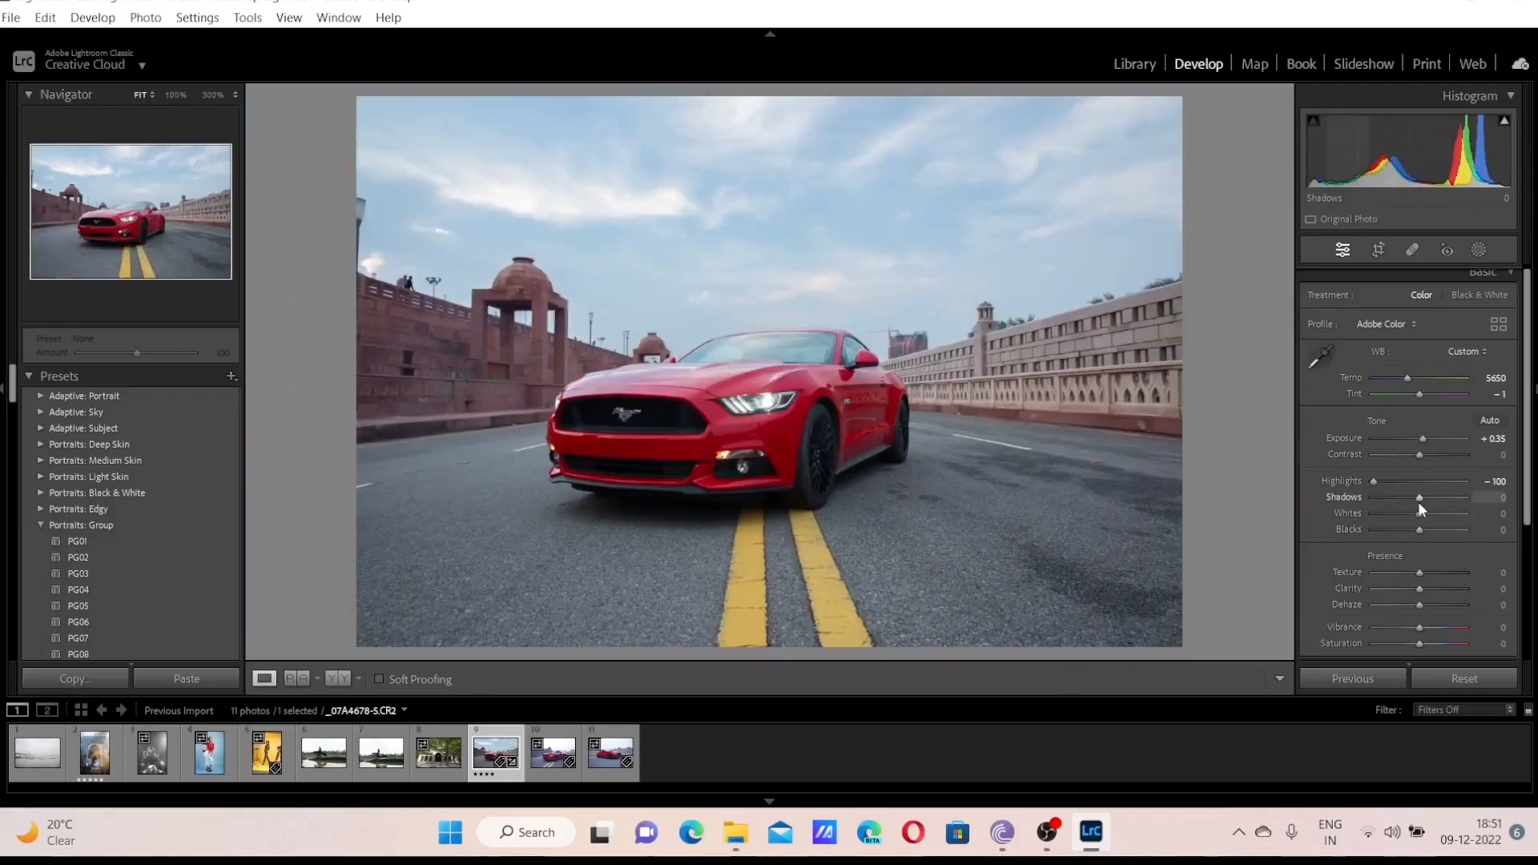
pyautogui.moveTo(1419, 496); pyautogui.dragTo(1434, 496)
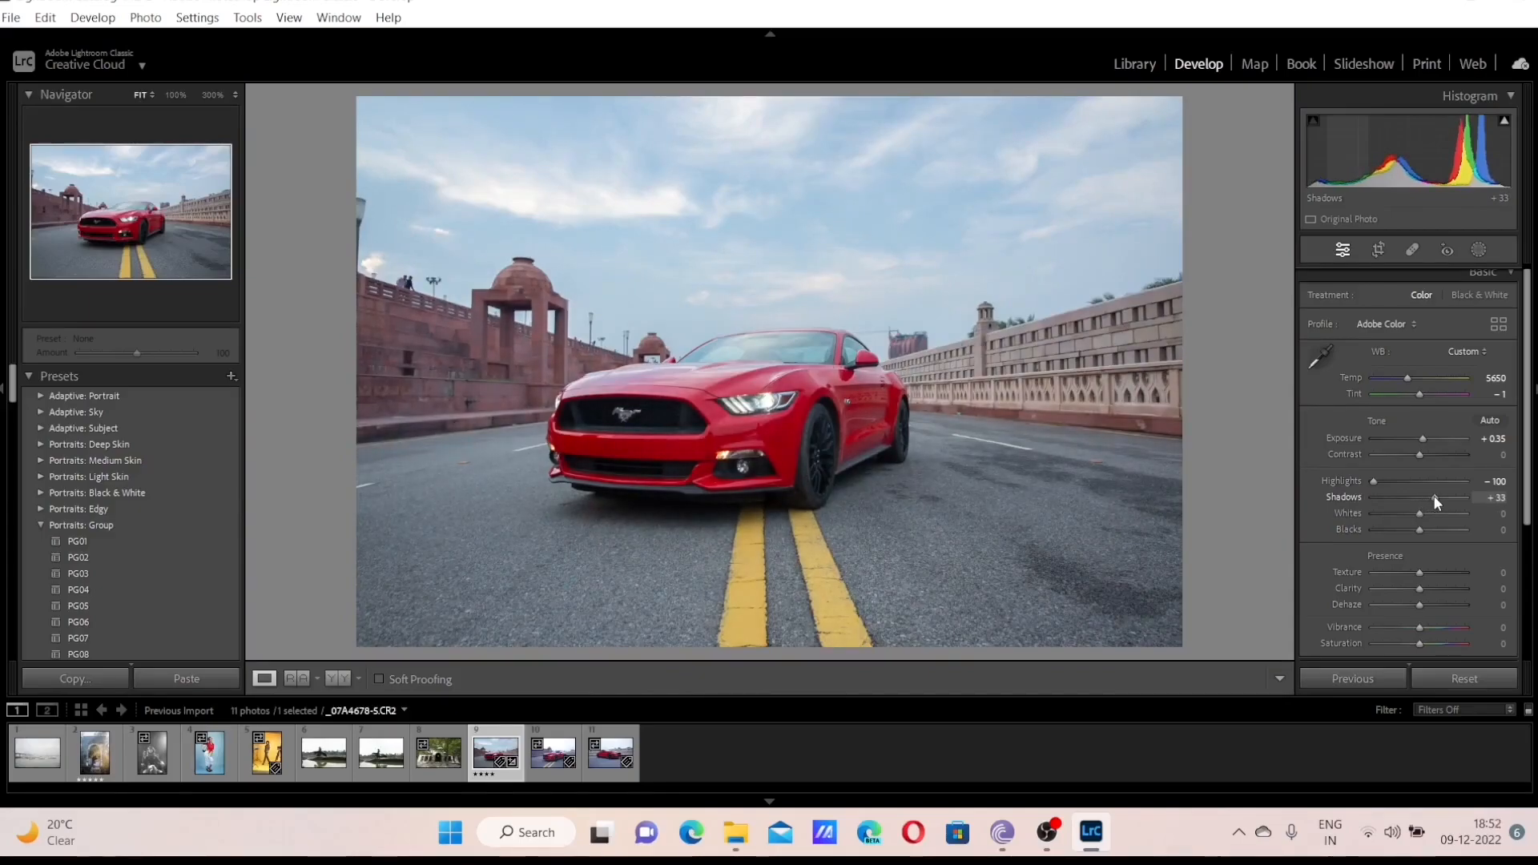
pyautogui.moveTo(1434, 497); pyautogui.dragTo(1449, 503)
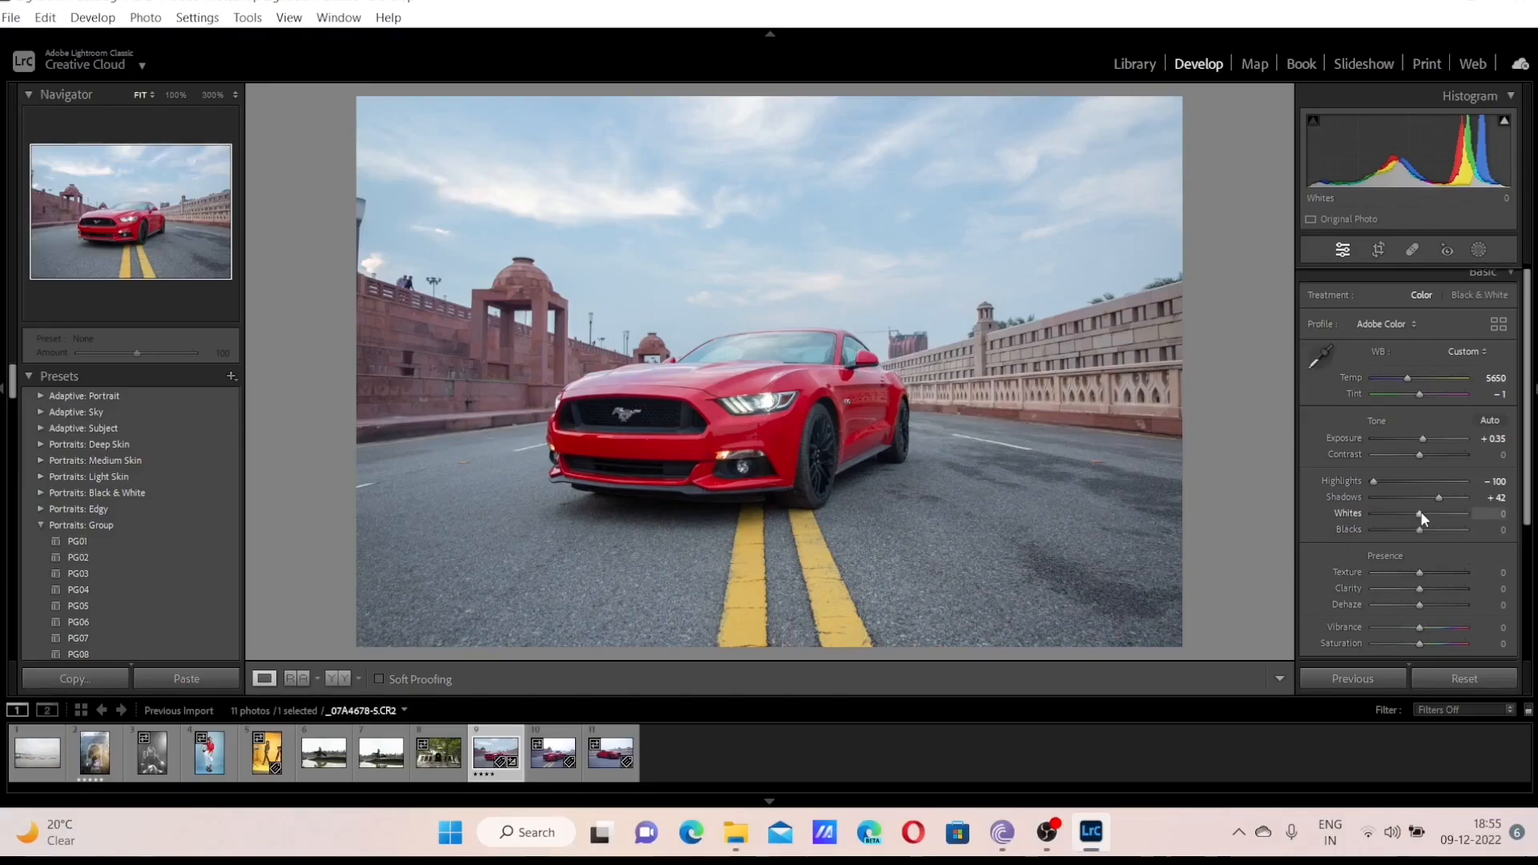
# Lower the car photo's Whites to -18 and raise its Blacks to +11
pyautogui.moveTo(1419, 513); pyautogui.dragTo(1408, 513)
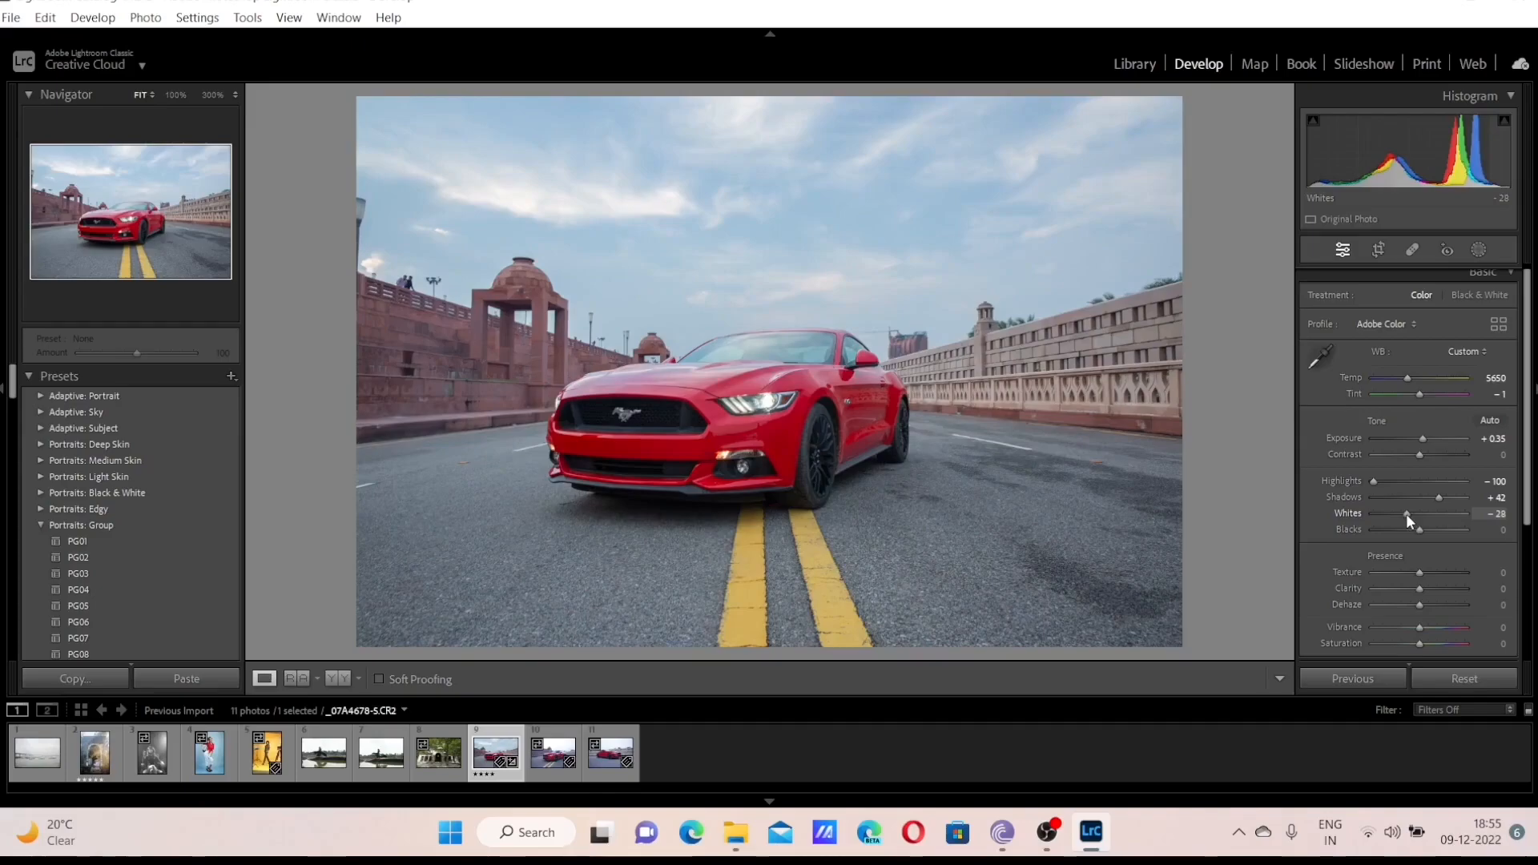
pyautogui.moveTo(1406, 513)
pyautogui.mouseDown()
pyautogui.moveTo(1391, 512)
pyautogui.moveTo(1413, 522)
pyautogui.mouseUp()
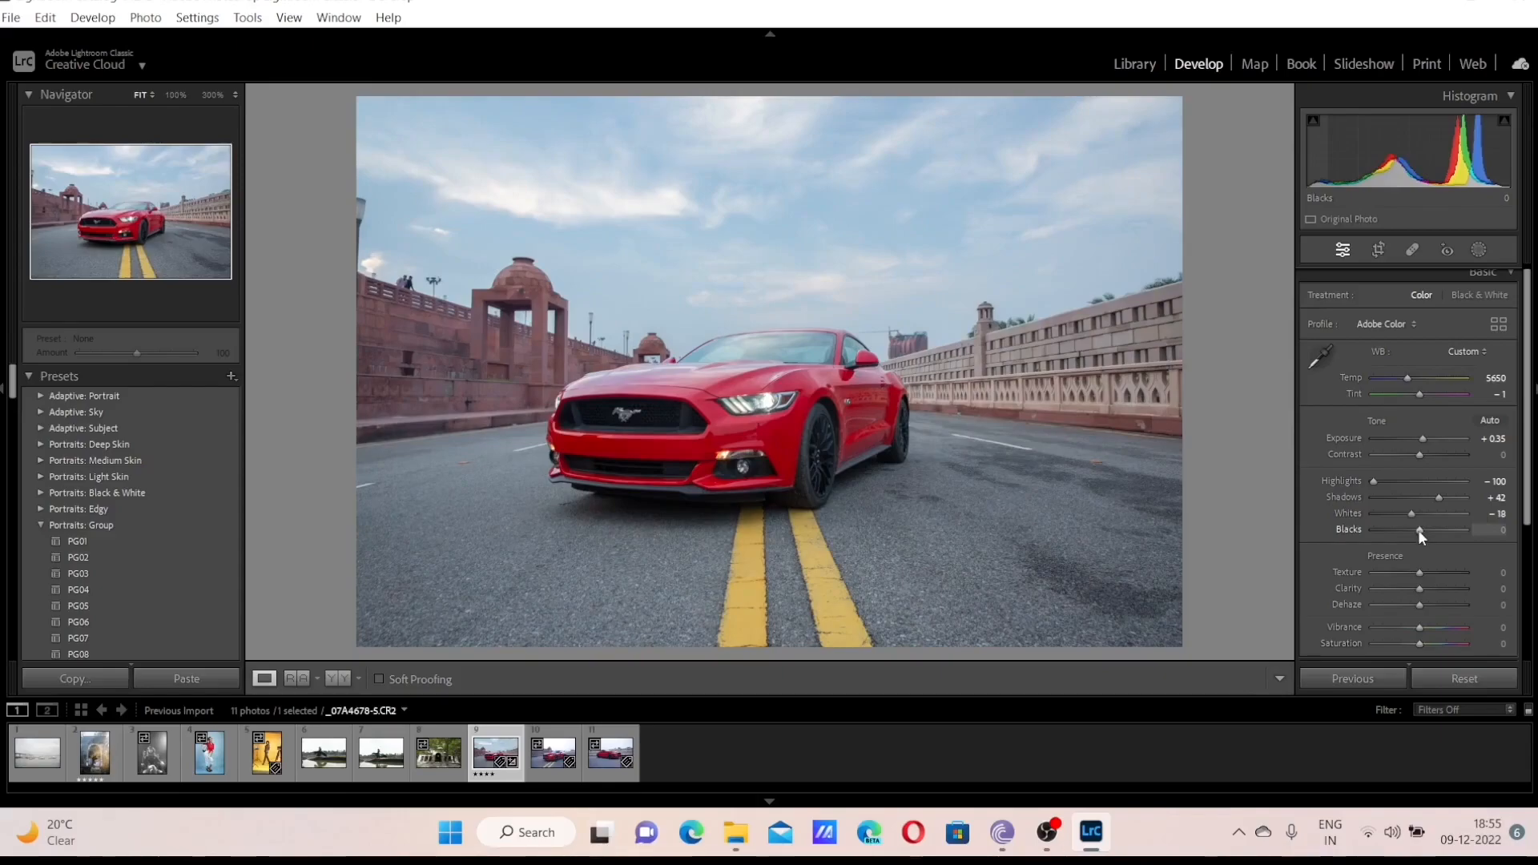
pyautogui.moveTo(1418, 530); pyautogui.dragTo(1433, 539)
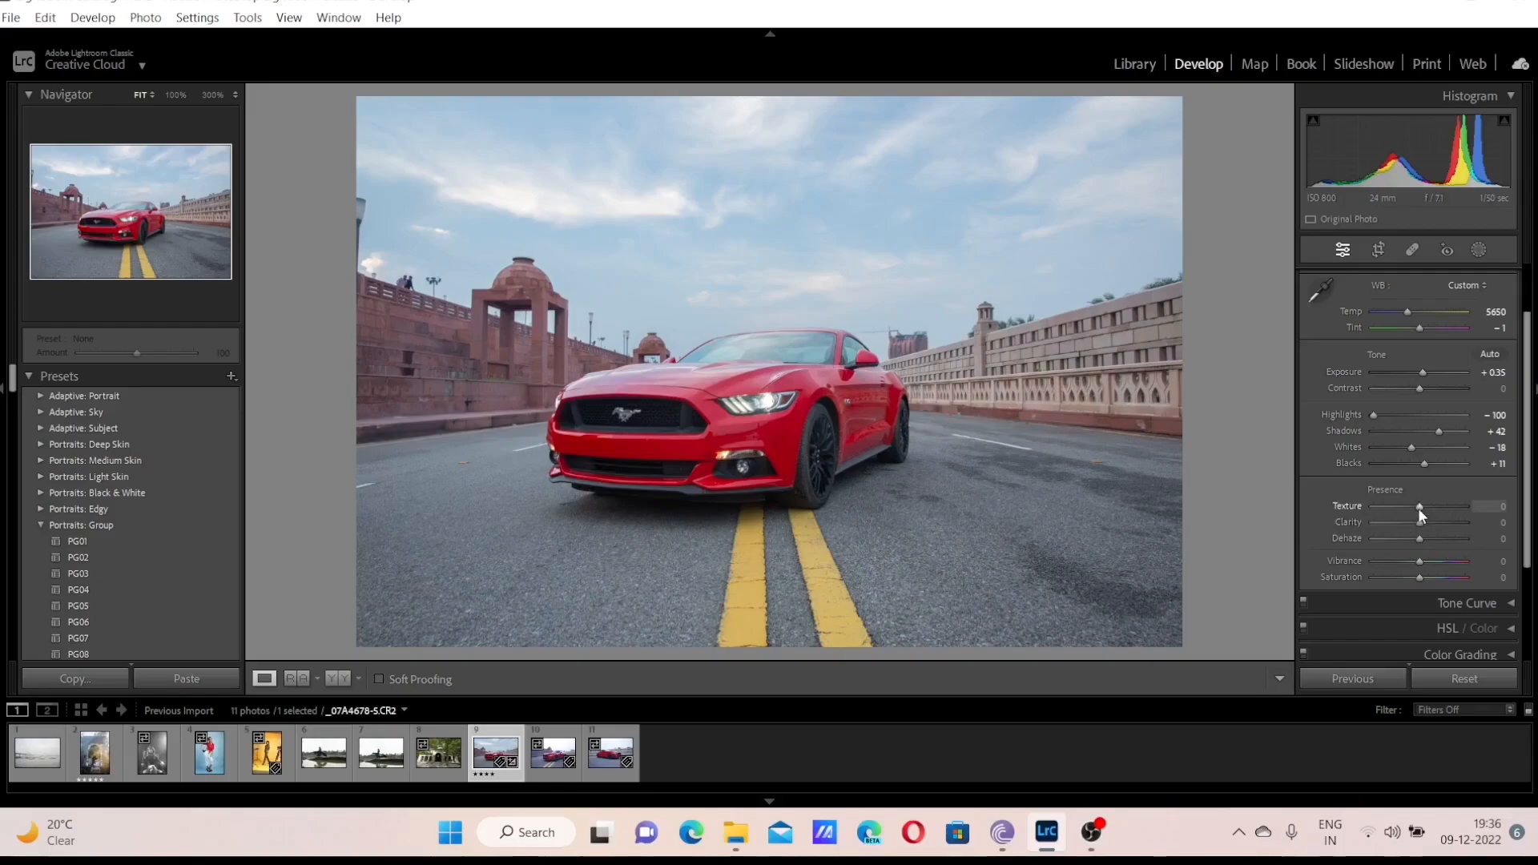
# Try a higher Texture on the car photo and reset it, and raise Clarity to +32
pyautogui.moveTo(1418, 508)
pyautogui.mouseDown()
pyautogui.moveTo(1386, 504)
pyautogui.moveTo(1433, 515)
pyautogui.mouseUp()
pyautogui.doubleClick(1431, 505)
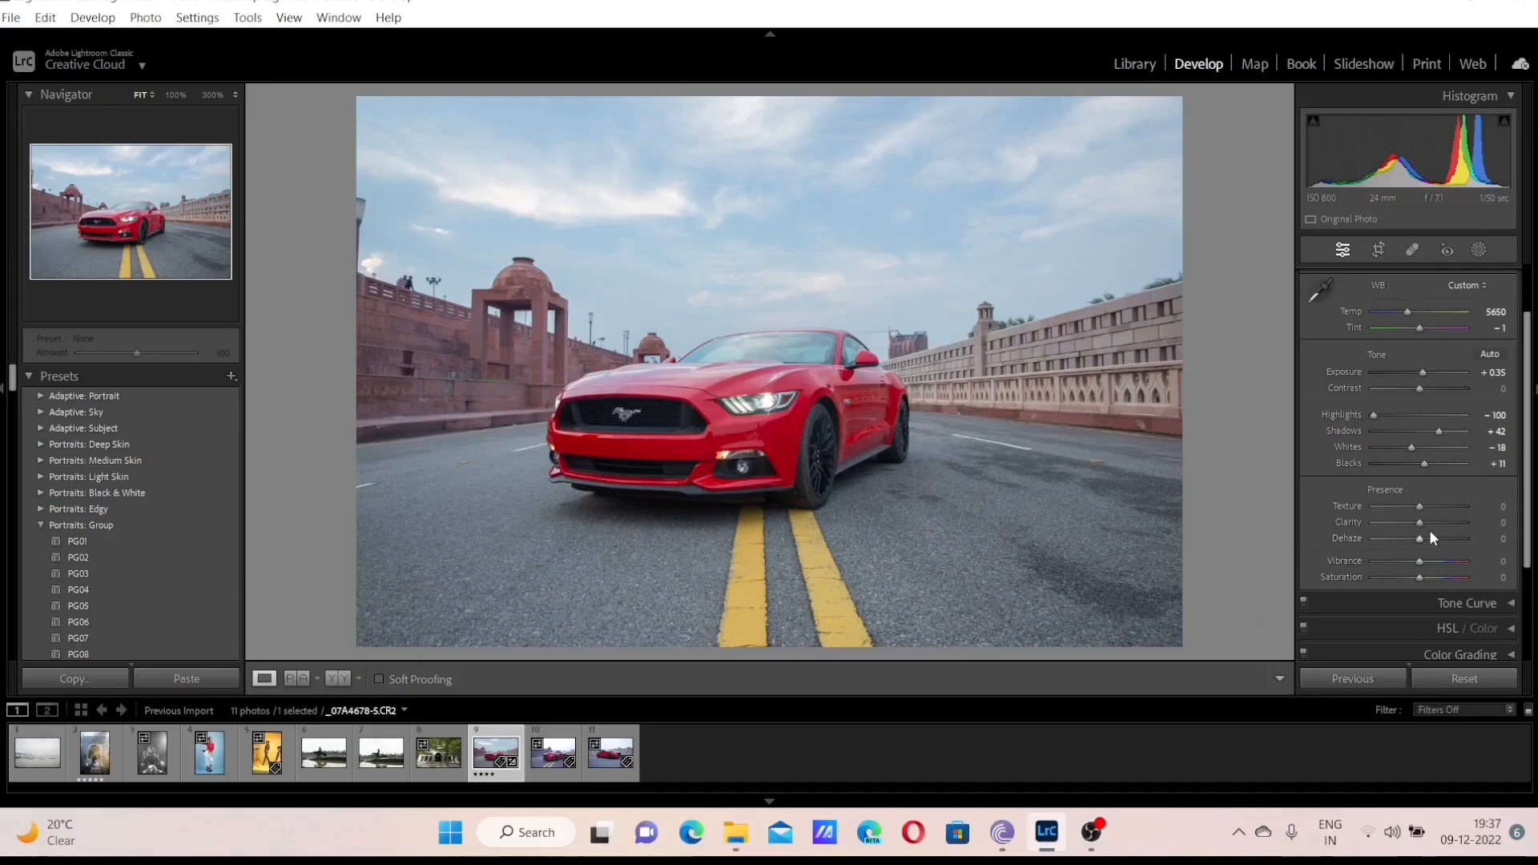
pyautogui.moveTo(1421, 522); pyautogui.dragTo(1434, 522)
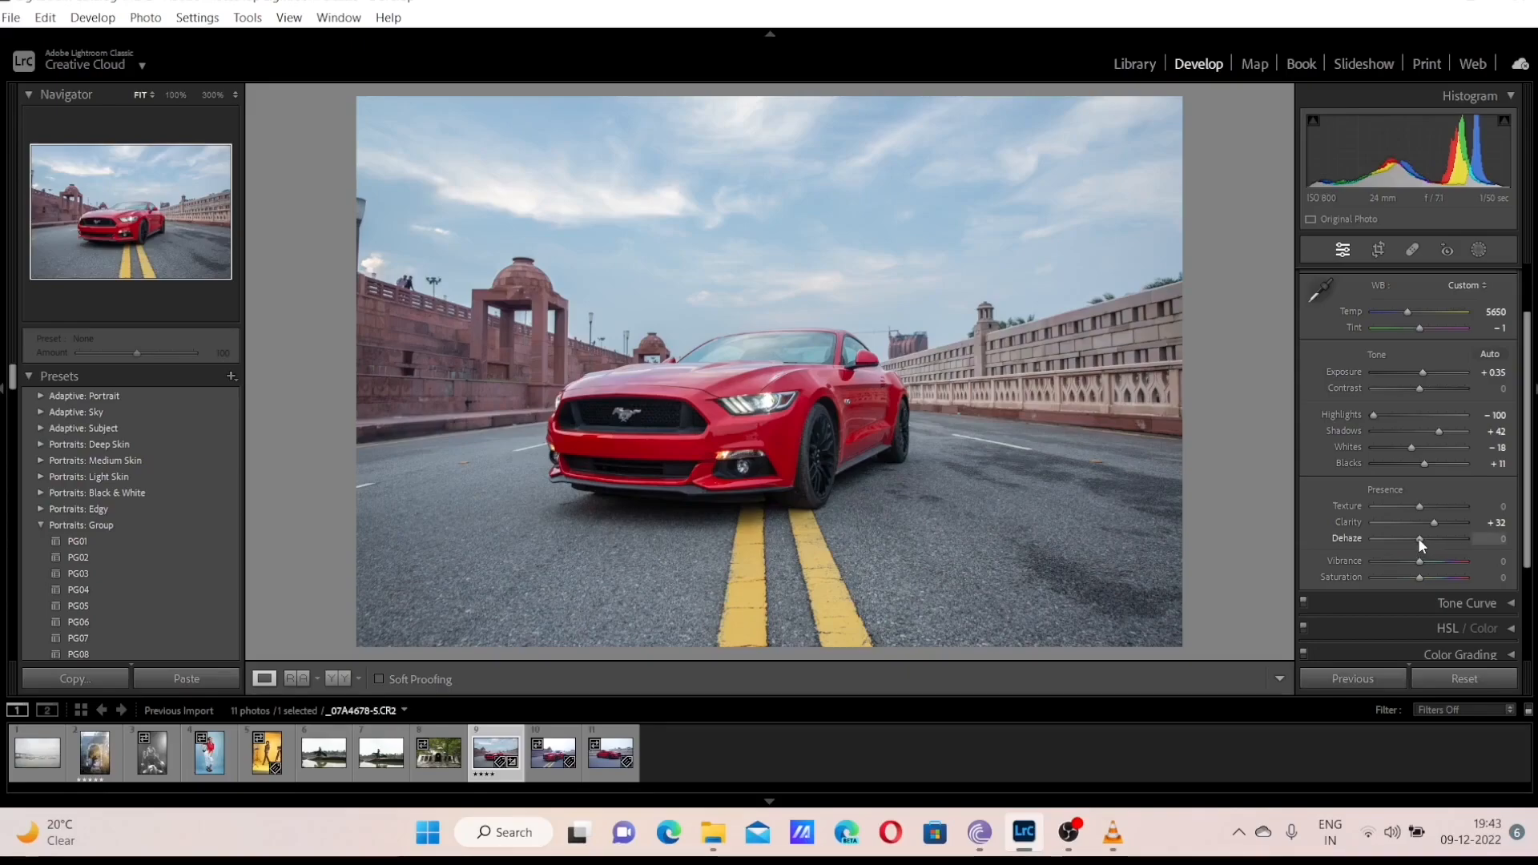
# Set the car photo's Dehaze to +16 and its Vibrance to +19
pyautogui.moveTo(1418, 537)
pyautogui.mouseDown()
pyautogui.moveTo(1395, 532)
pyautogui.moveTo(1424, 538)
pyautogui.mouseUp()
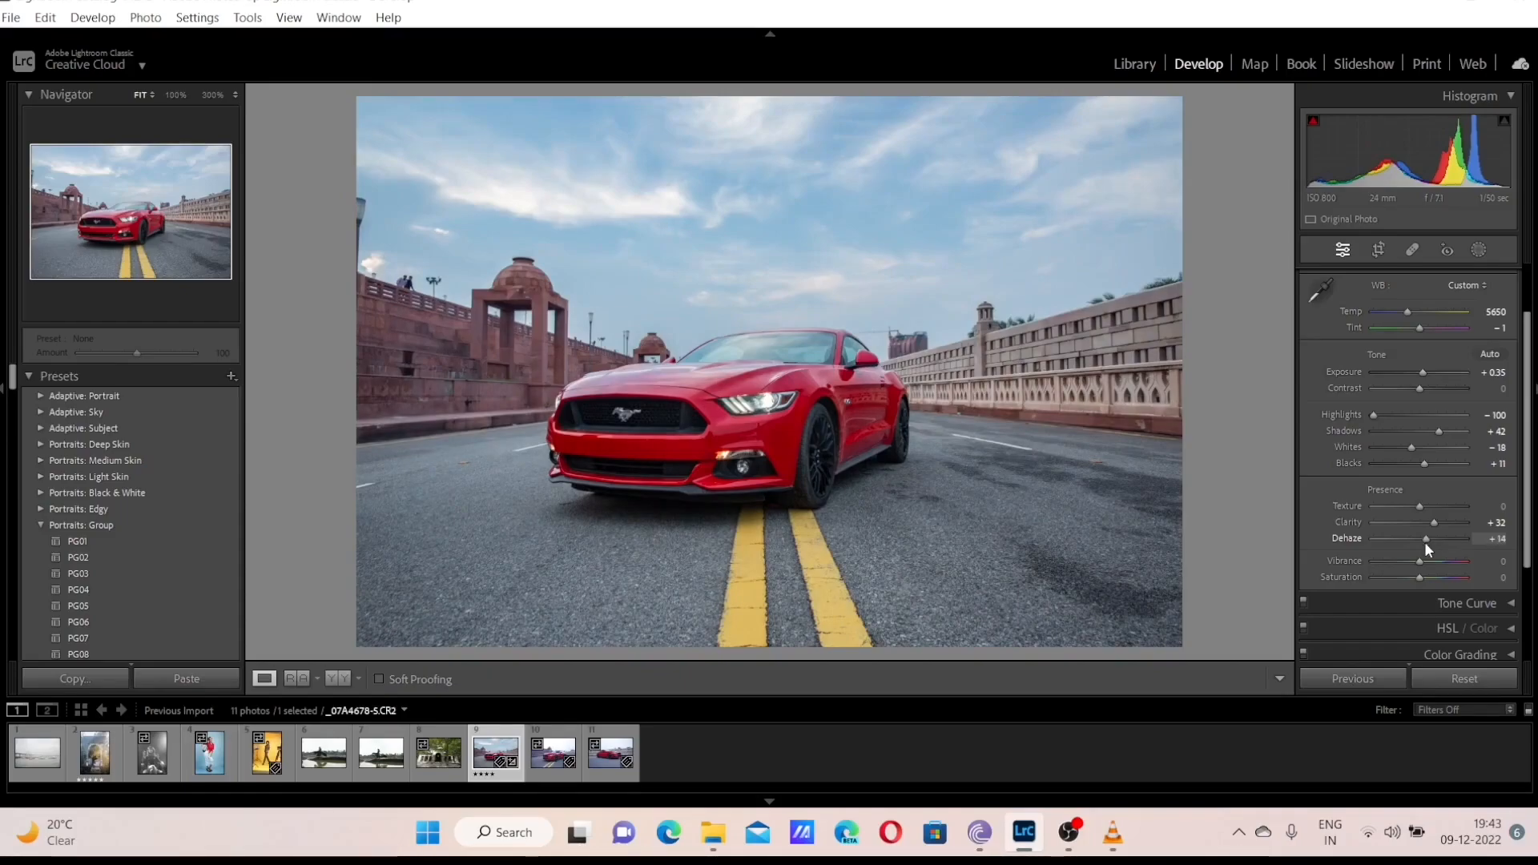
pyautogui.moveTo(1425, 542); pyautogui.dragTo(1423, 542)
pyautogui.moveTo(1422, 542); pyautogui.dragTo(1425, 540)
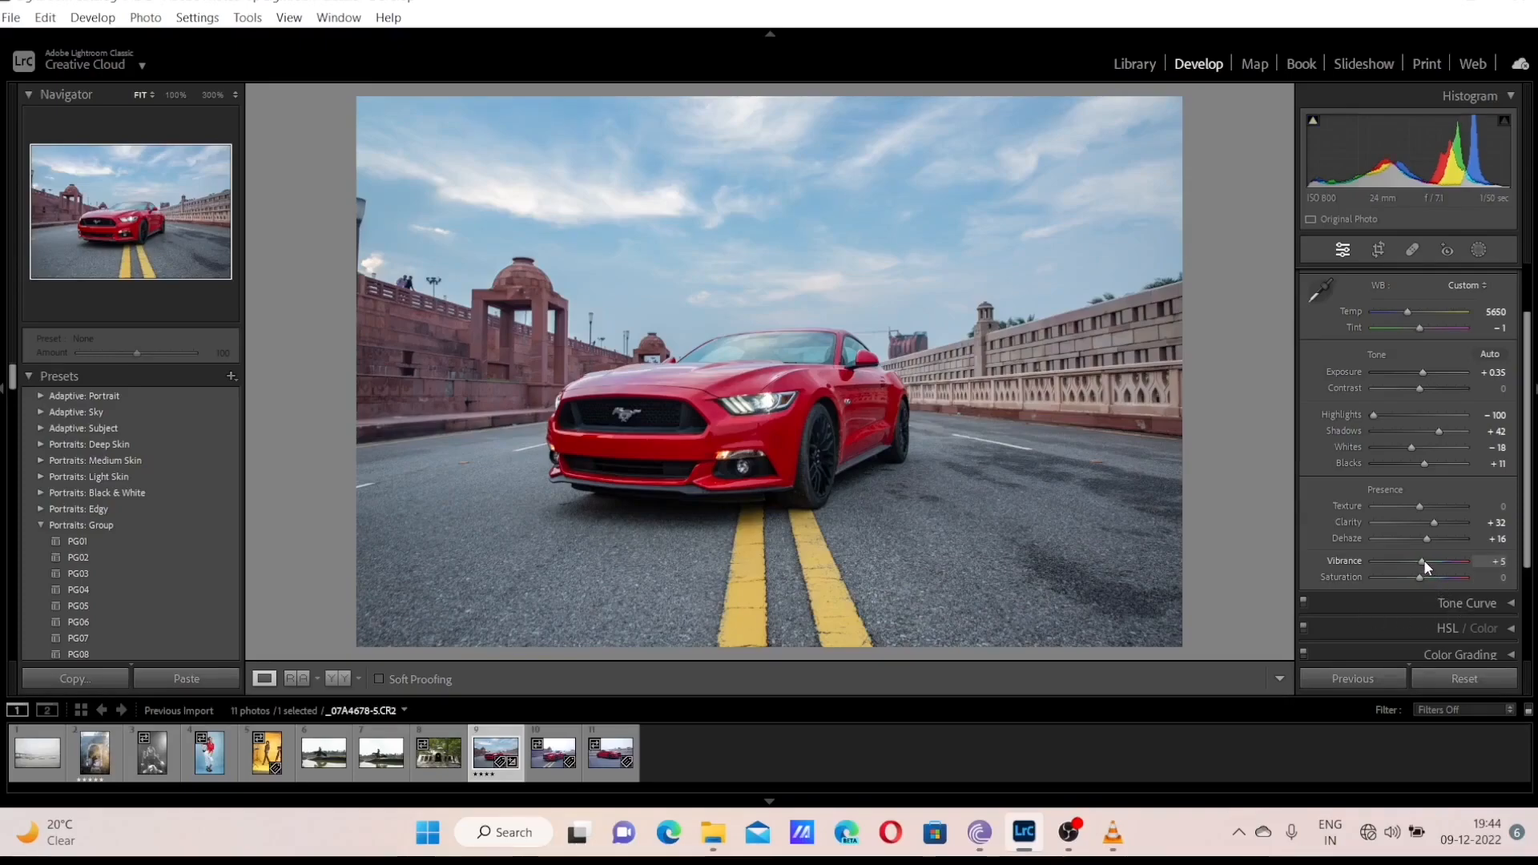
pyautogui.moveTo(1425, 562); pyautogui.dragTo(1438, 564)
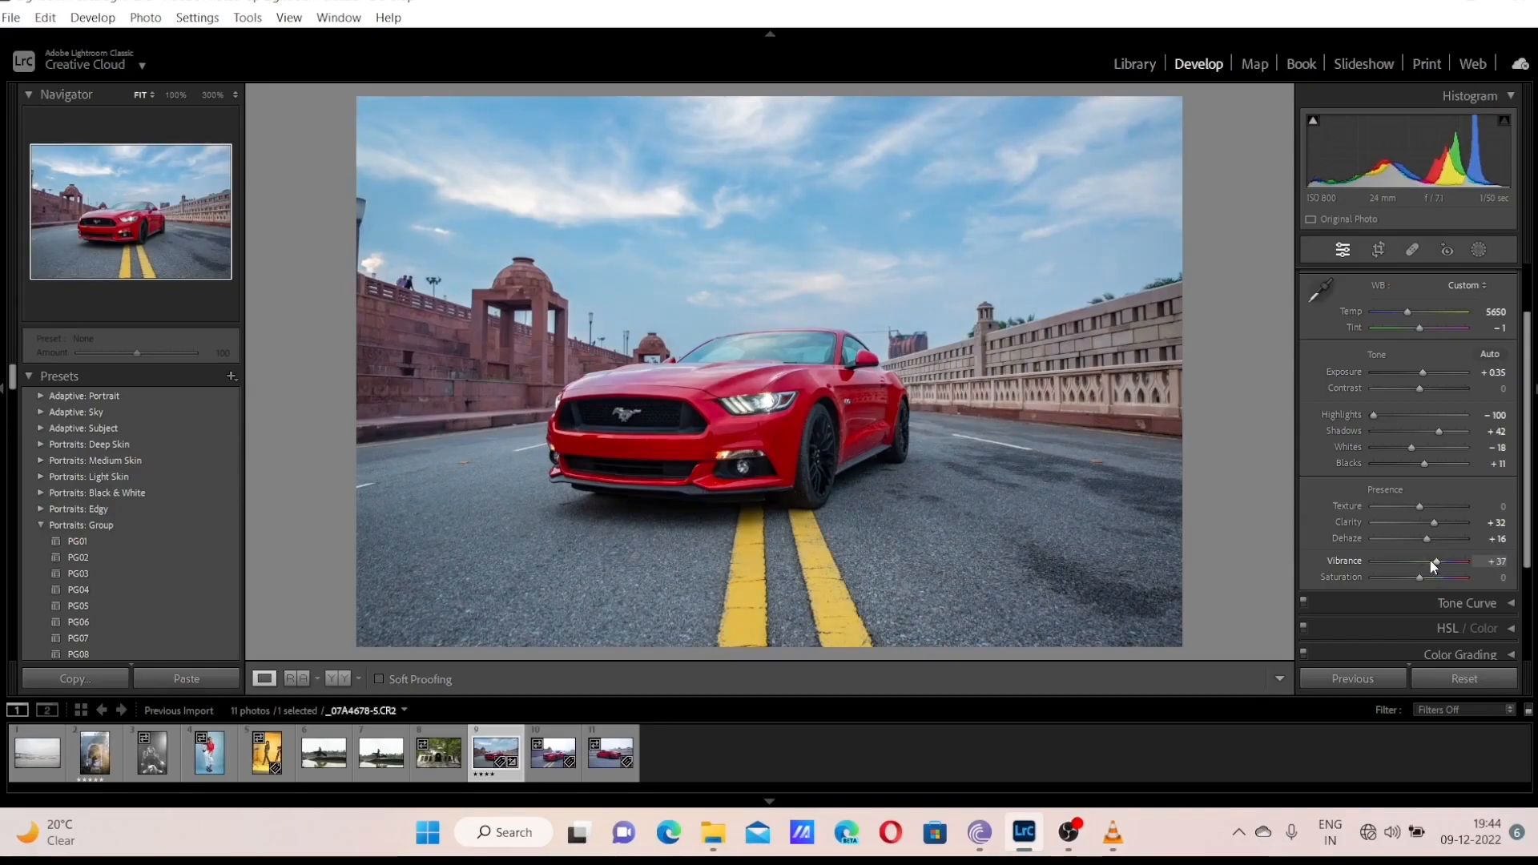
pyautogui.moveTo(1434, 565); pyautogui.dragTo(1428, 564)
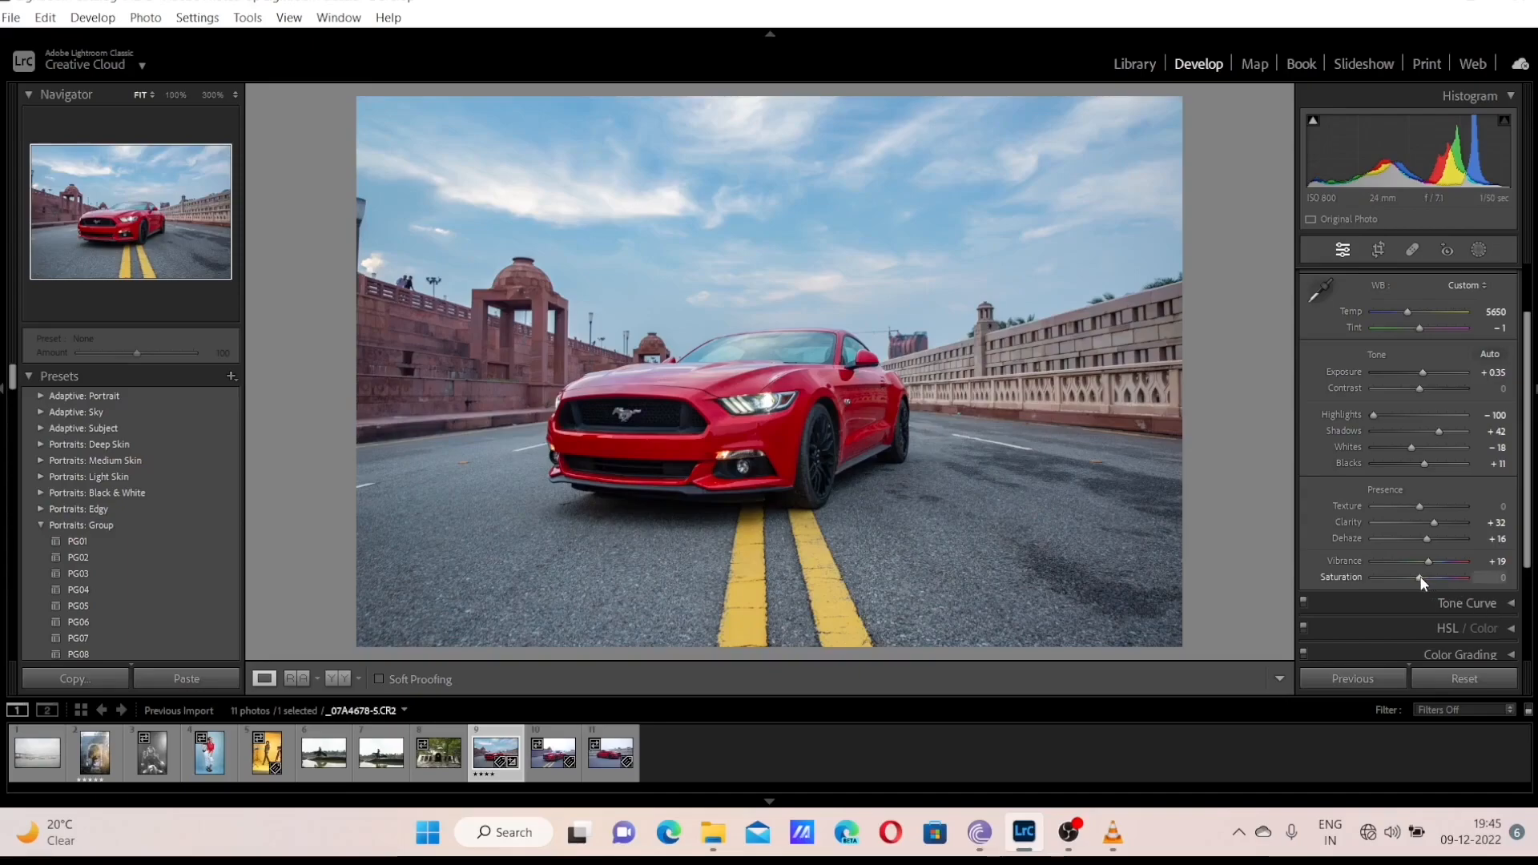
# Try Saturation values of +39 and +79 on the car photo, and set Saturation to +14
pyautogui.moveTo(1420, 577); pyautogui.dragTo(1436, 577)
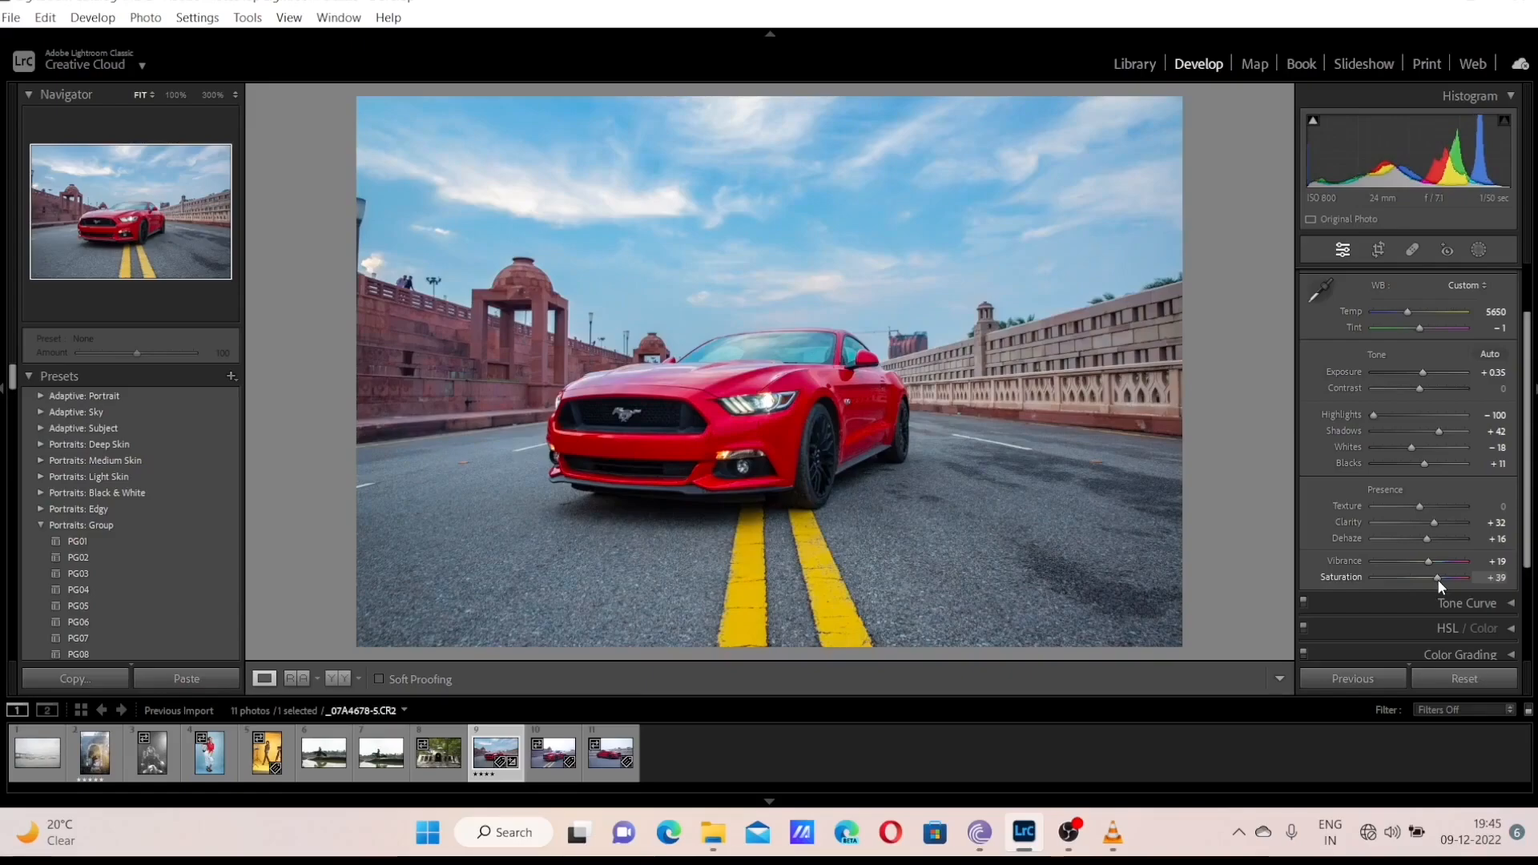
pyautogui.moveTo(1440, 577); pyautogui.dragTo(1455, 578)
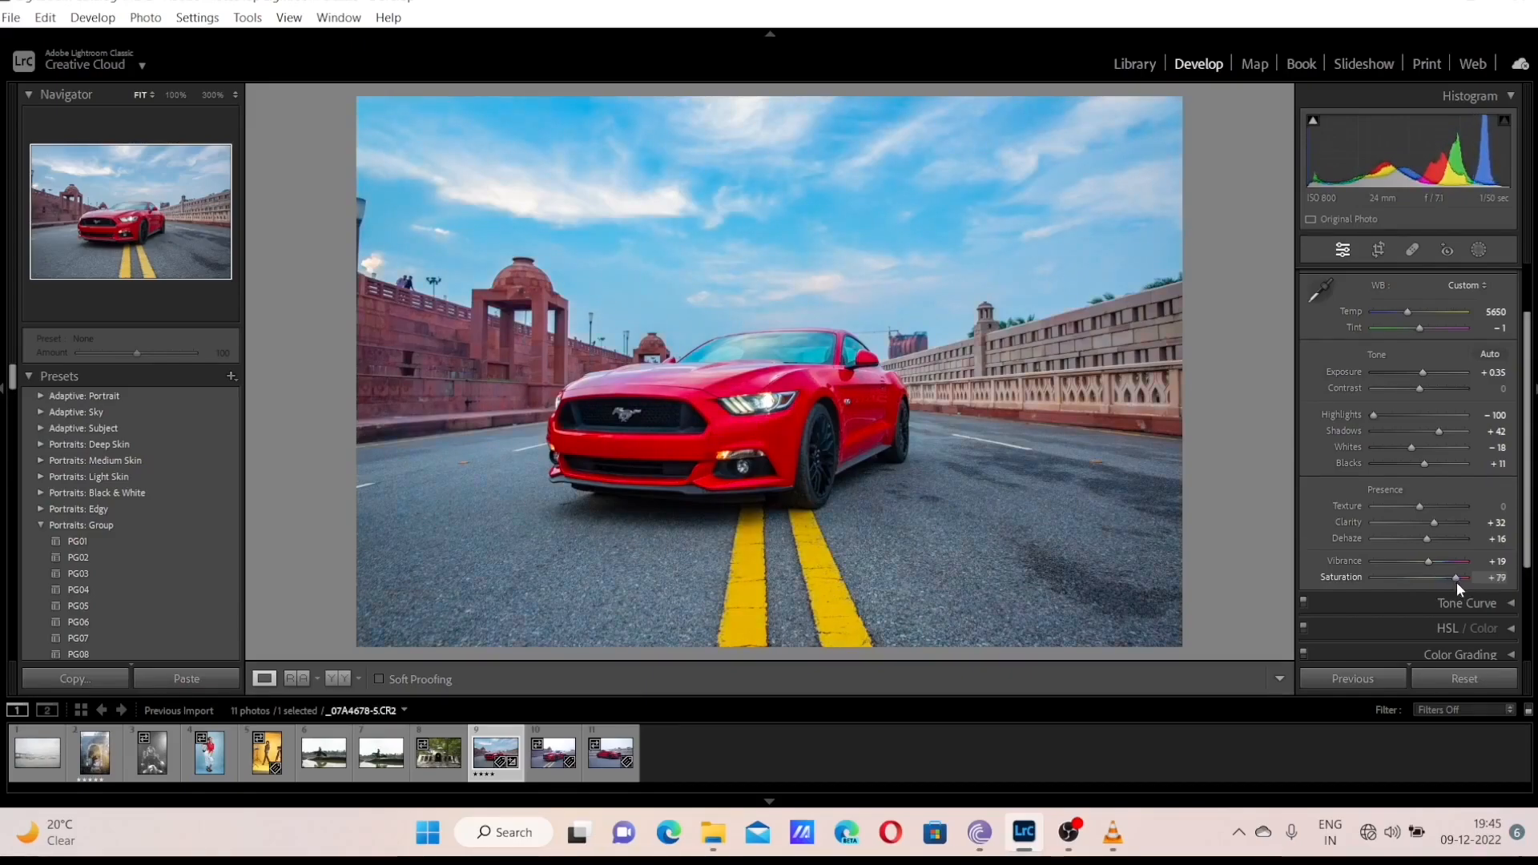
pyautogui.moveTo(1456, 582); pyautogui.dragTo(1426, 584)
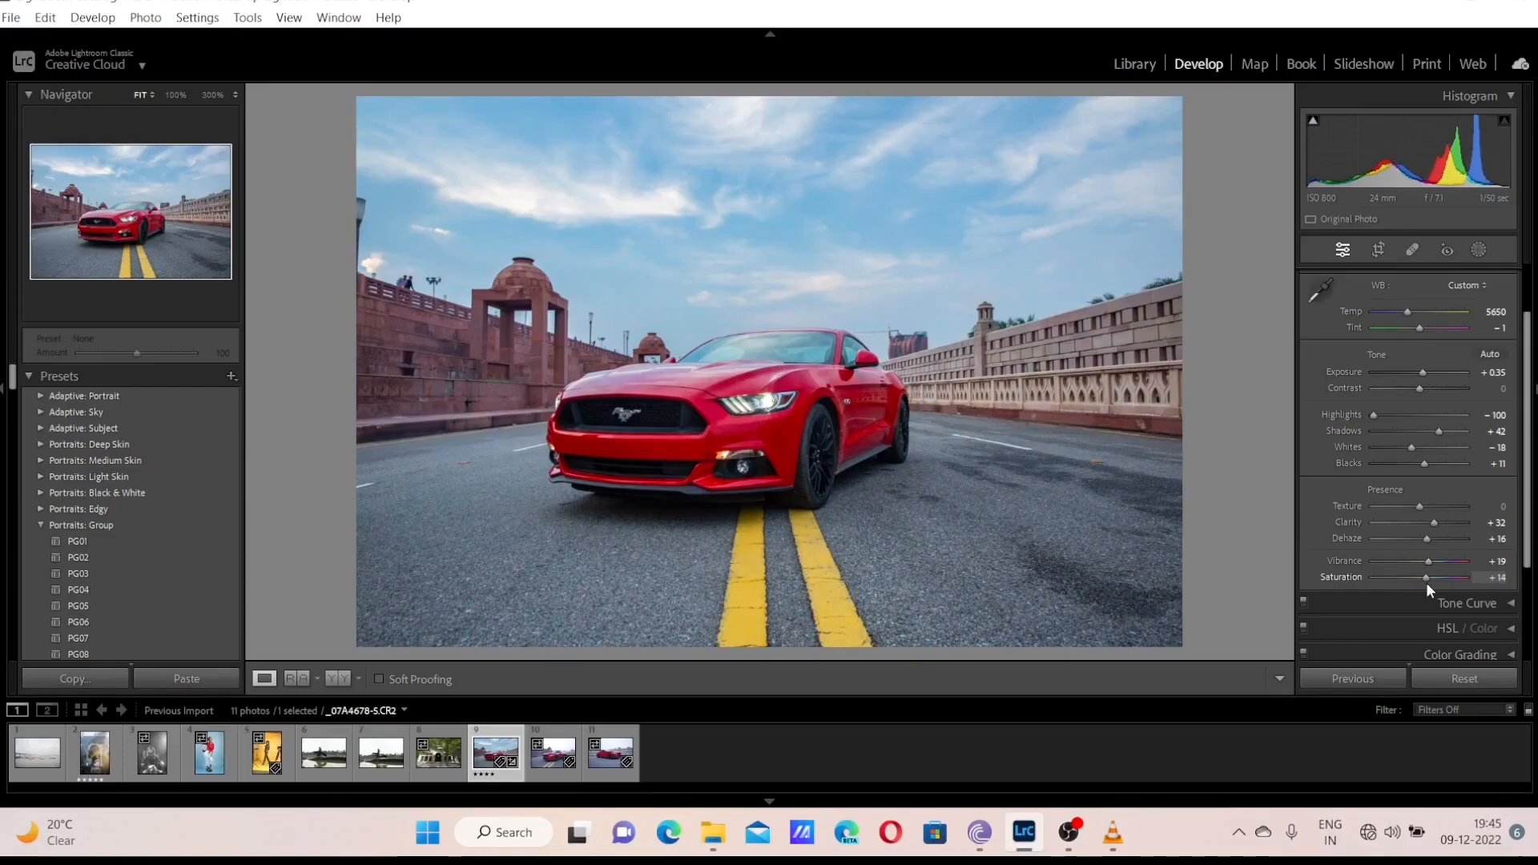
pyautogui.moveTo(1426, 583)
pyautogui.mouseDown()
pyautogui.moveTo(1298, 580)
pyautogui.moveTo(1428, 576)
pyautogui.mouseUp()
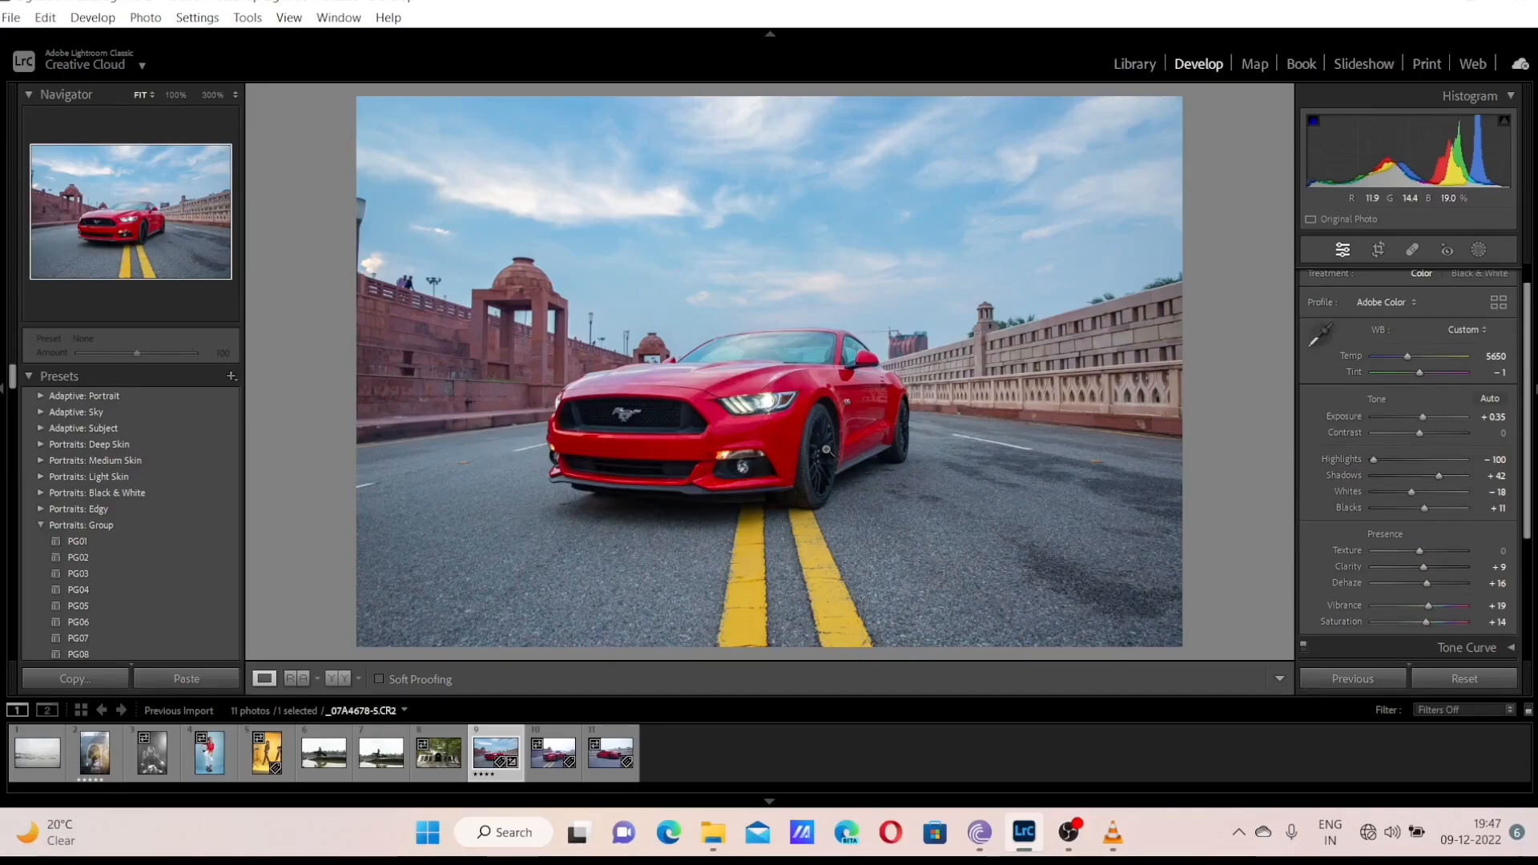
# Compare the edited car photo with its original, toggling the before view and viewing both side by side, and return to Loupe view
pyautogui.press('\\')
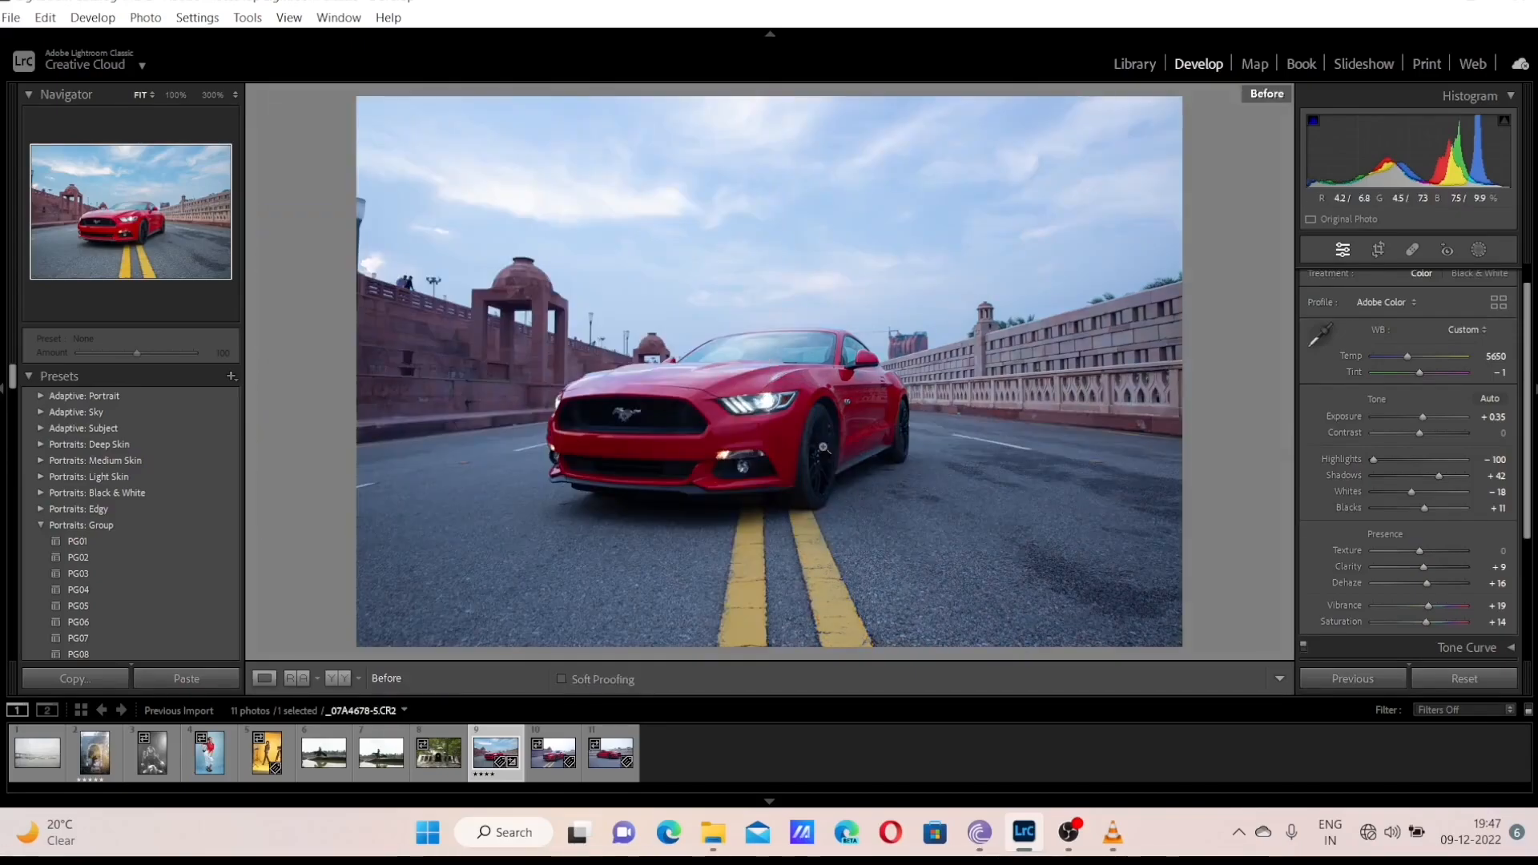
pyautogui.press('\\')
pyautogui.press('\\')
pyautogui.press('\\')
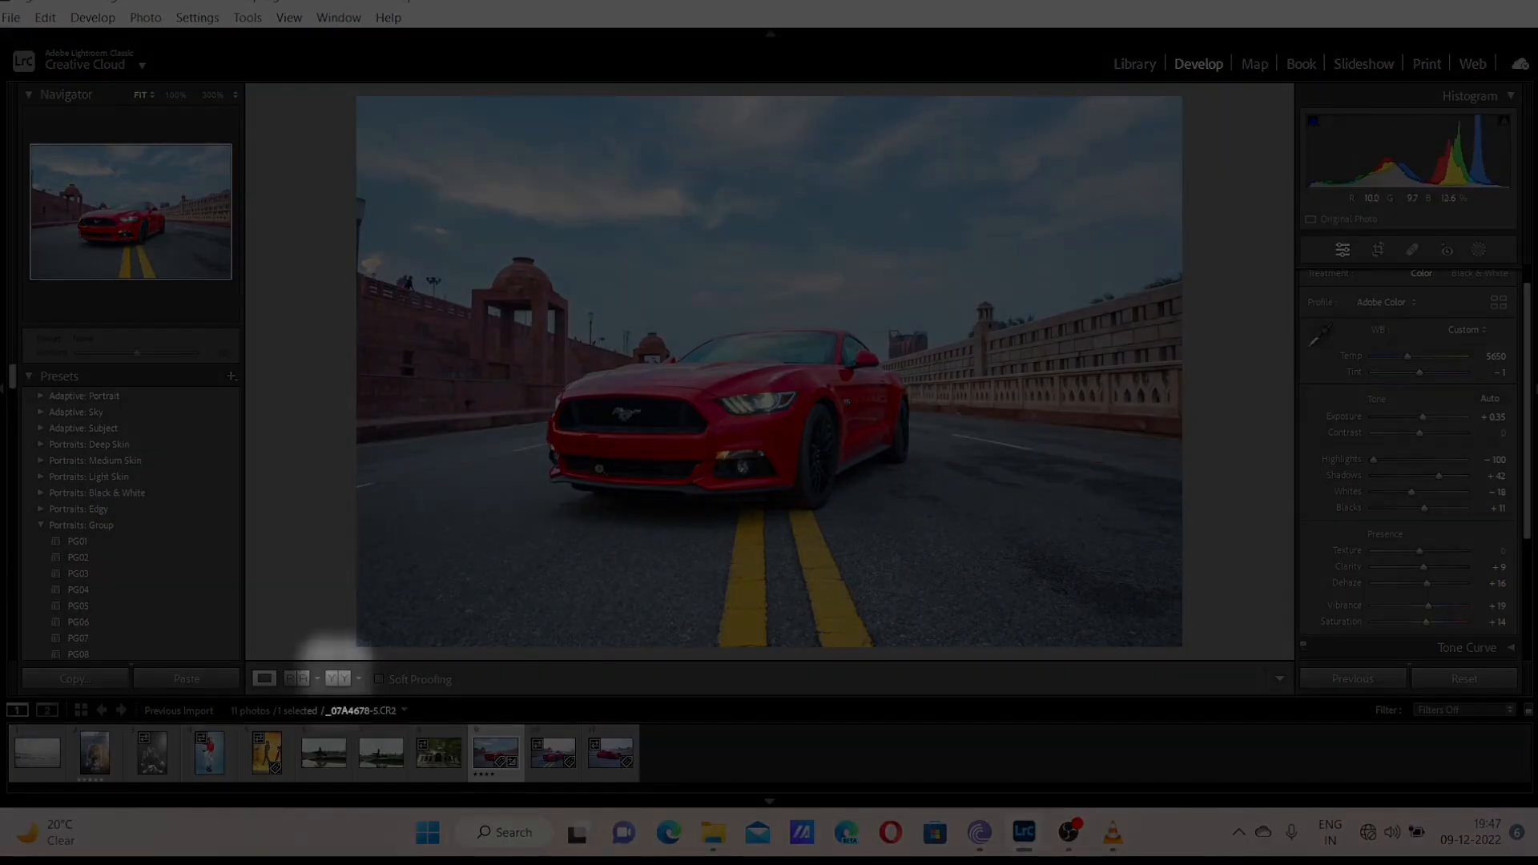
pyautogui.click(338, 679)
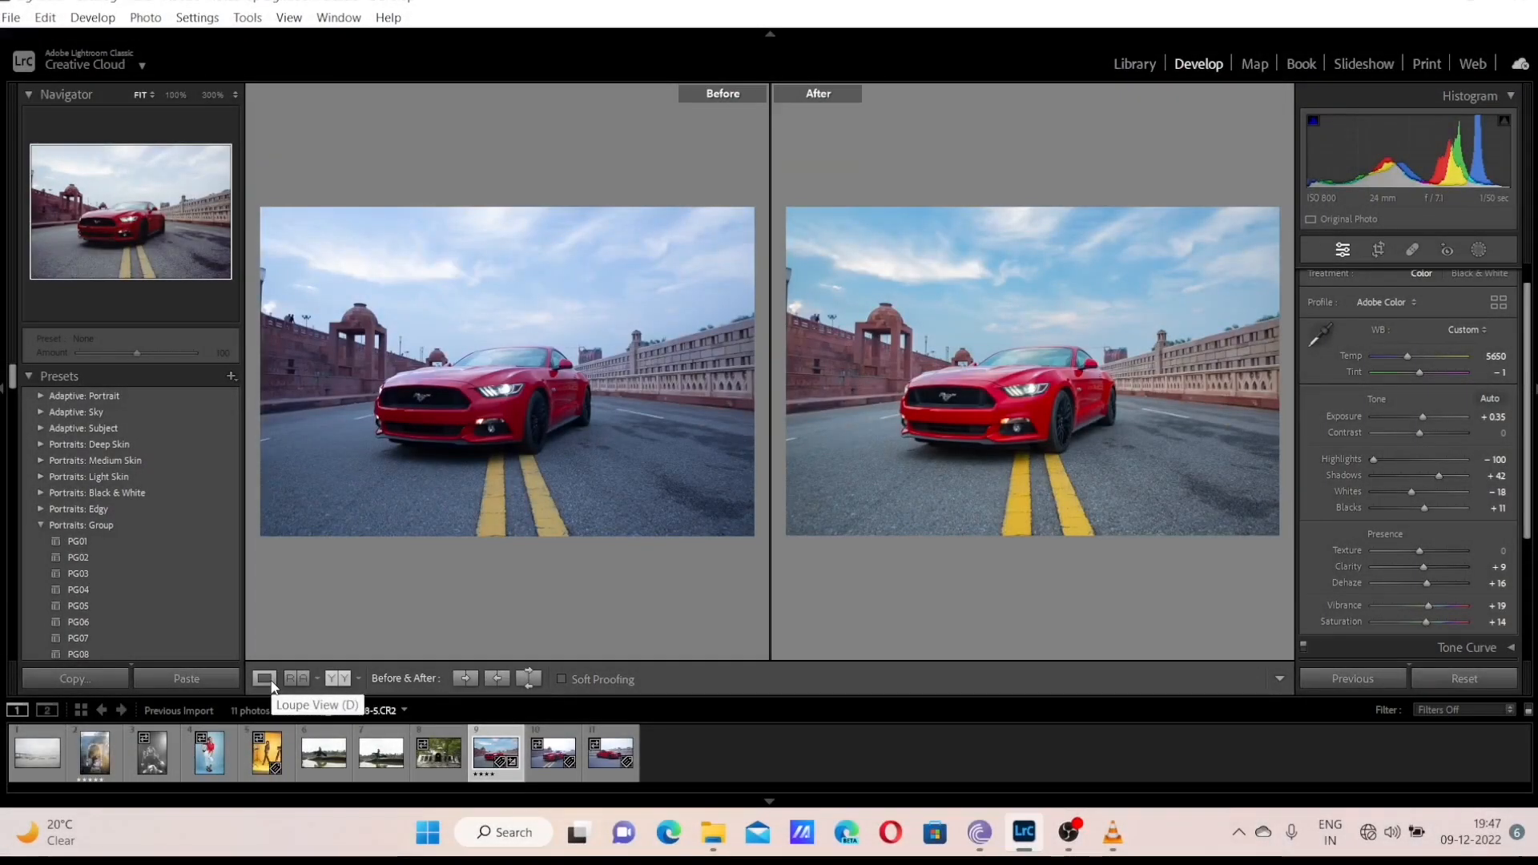
pyautogui.click(270, 681)
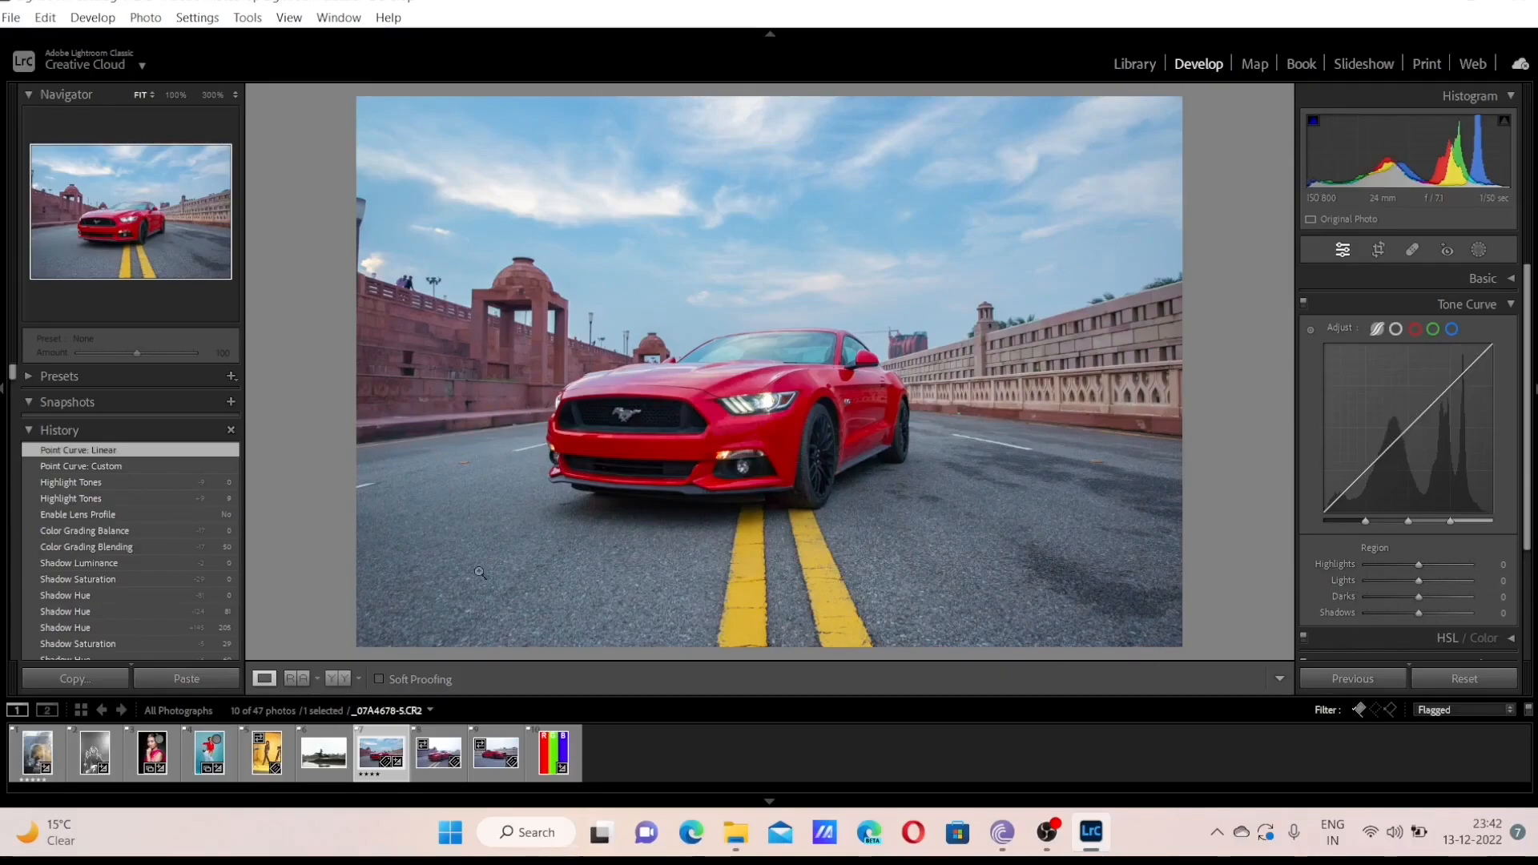
# Open the portrait of the woman in the pink sari and switch its Tone Curve to point curve editing
pyautogui.click(152, 751)
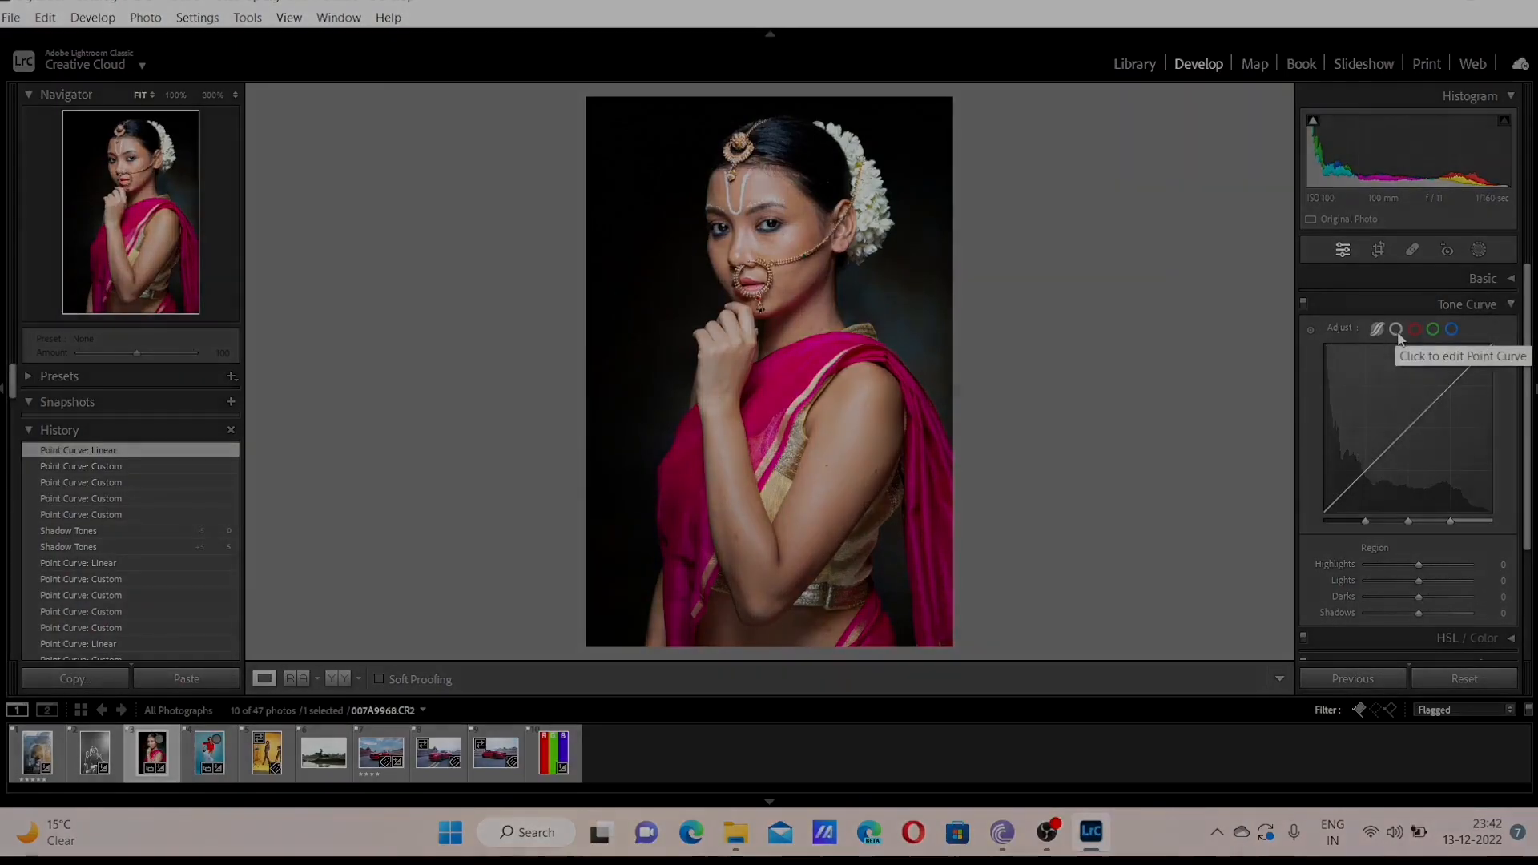
pyautogui.click(1395, 330)
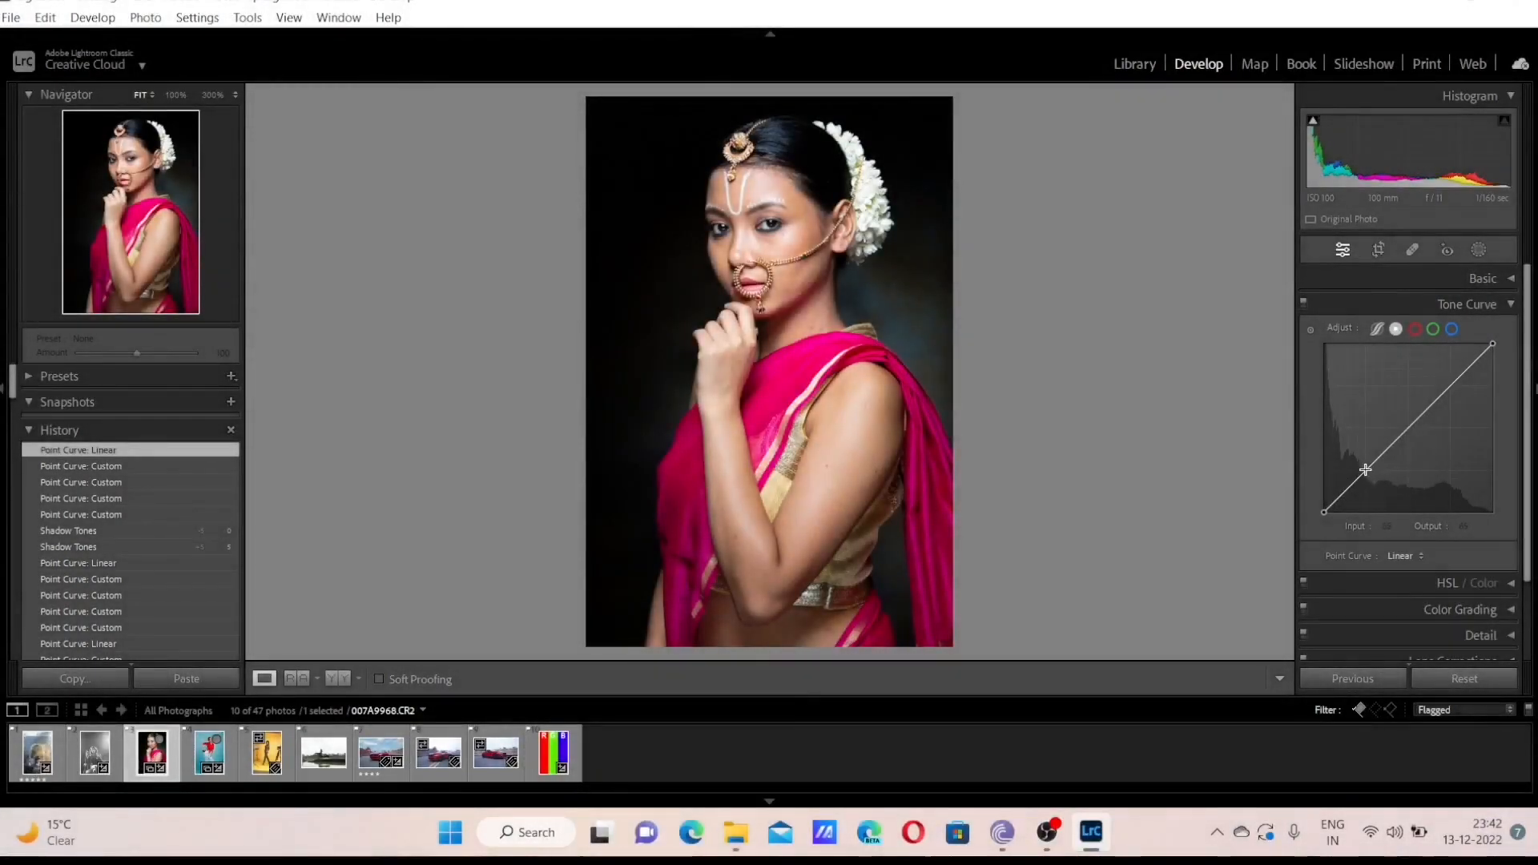
# Try adding points to the highlights, midtones and shadows of the portrait's point curve, and remove them again
pyautogui.click(1452, 385)
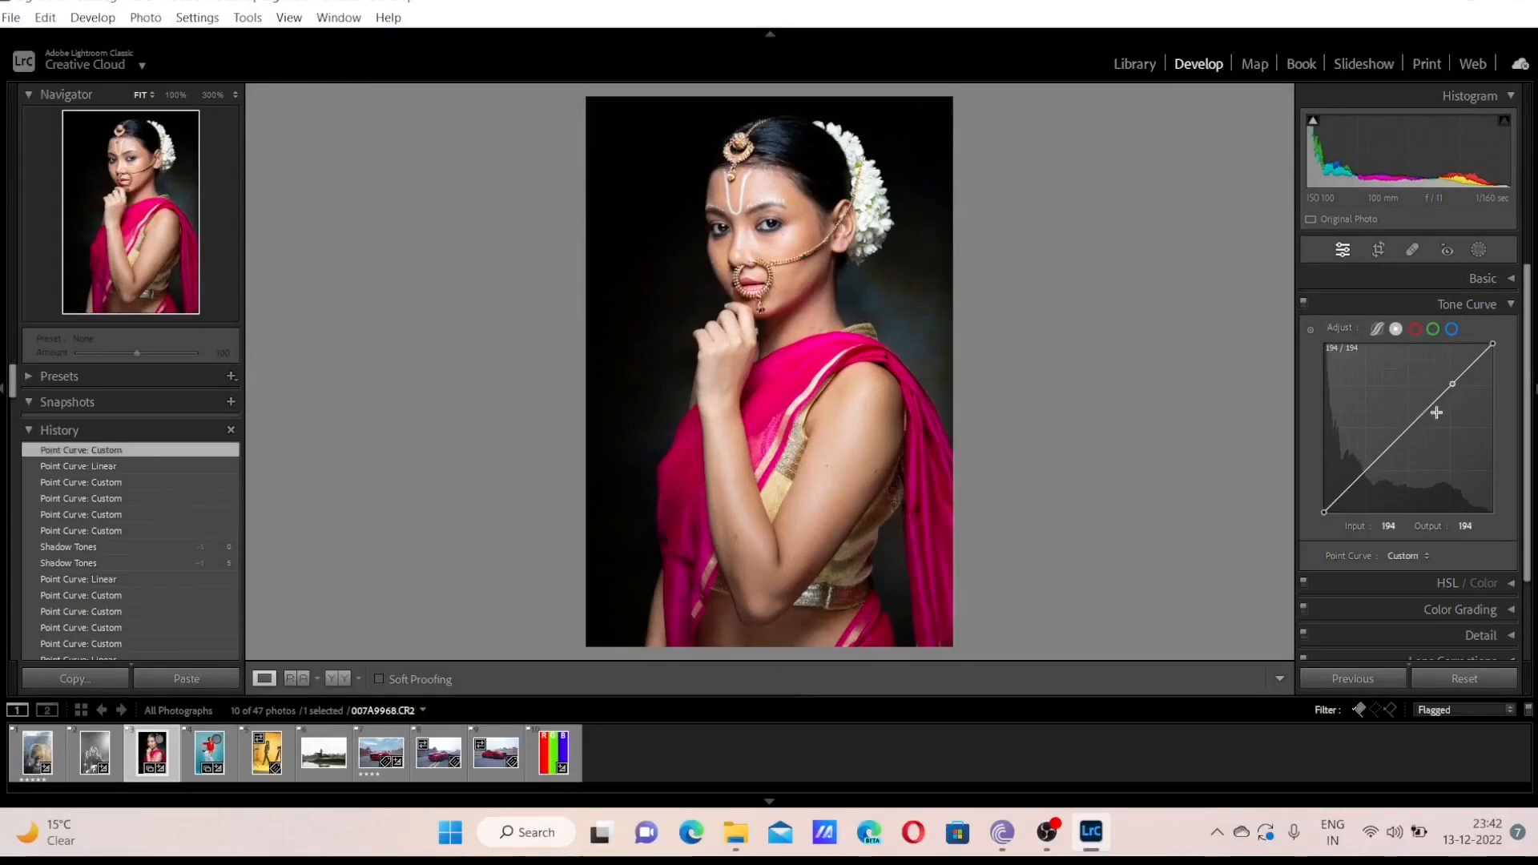
pyautogui.click(1412, 428)
pyautogui.click(1364, 476)
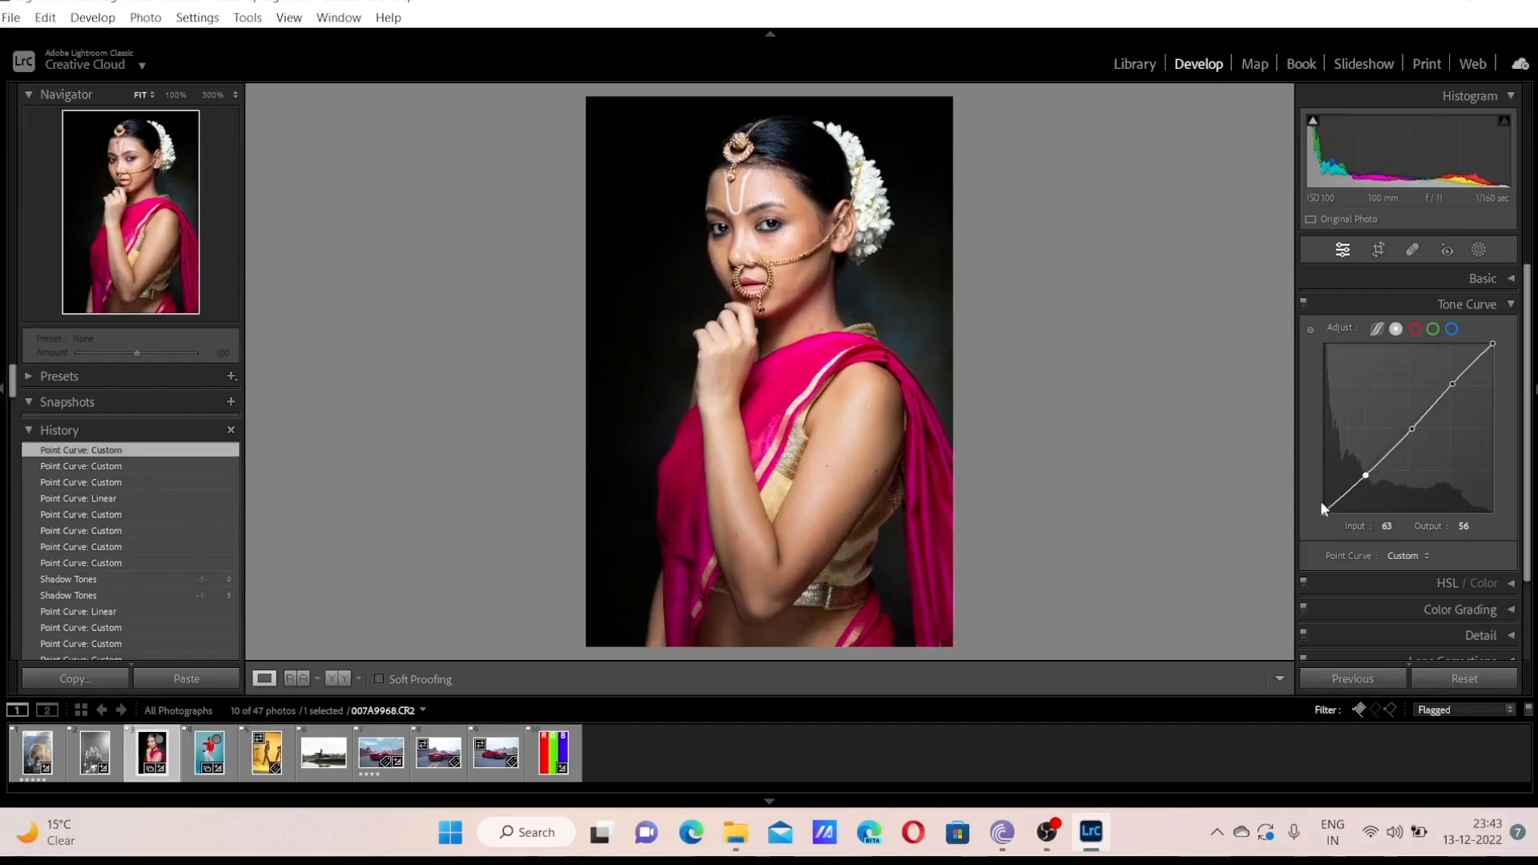
pyautogui.doubleClick(1365, 476)
pyautogui.doubleClick(1411, 429)
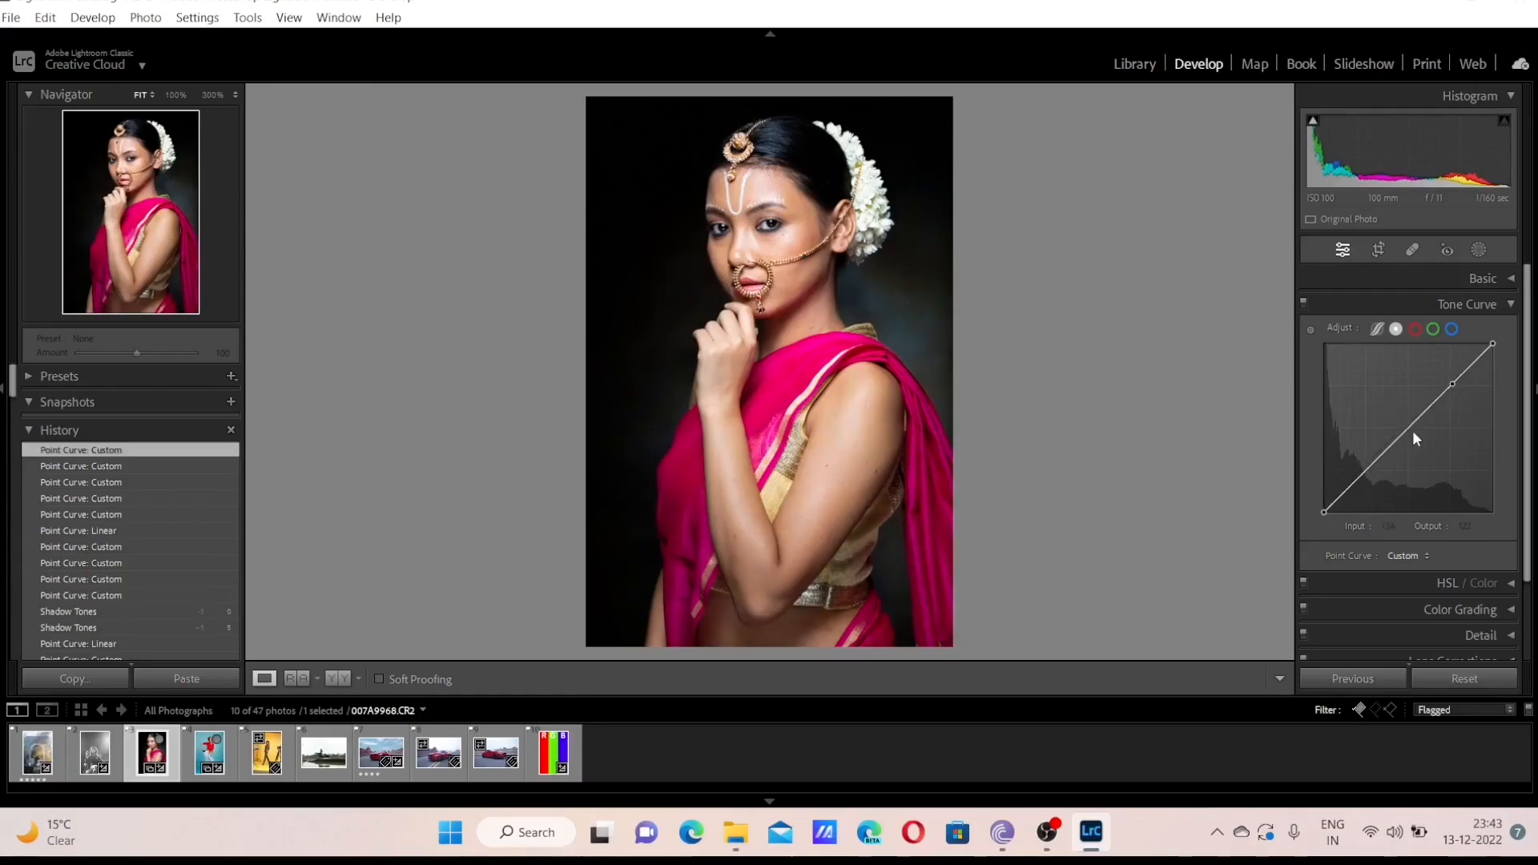
pyautogui.doubleClick(1457, 387)
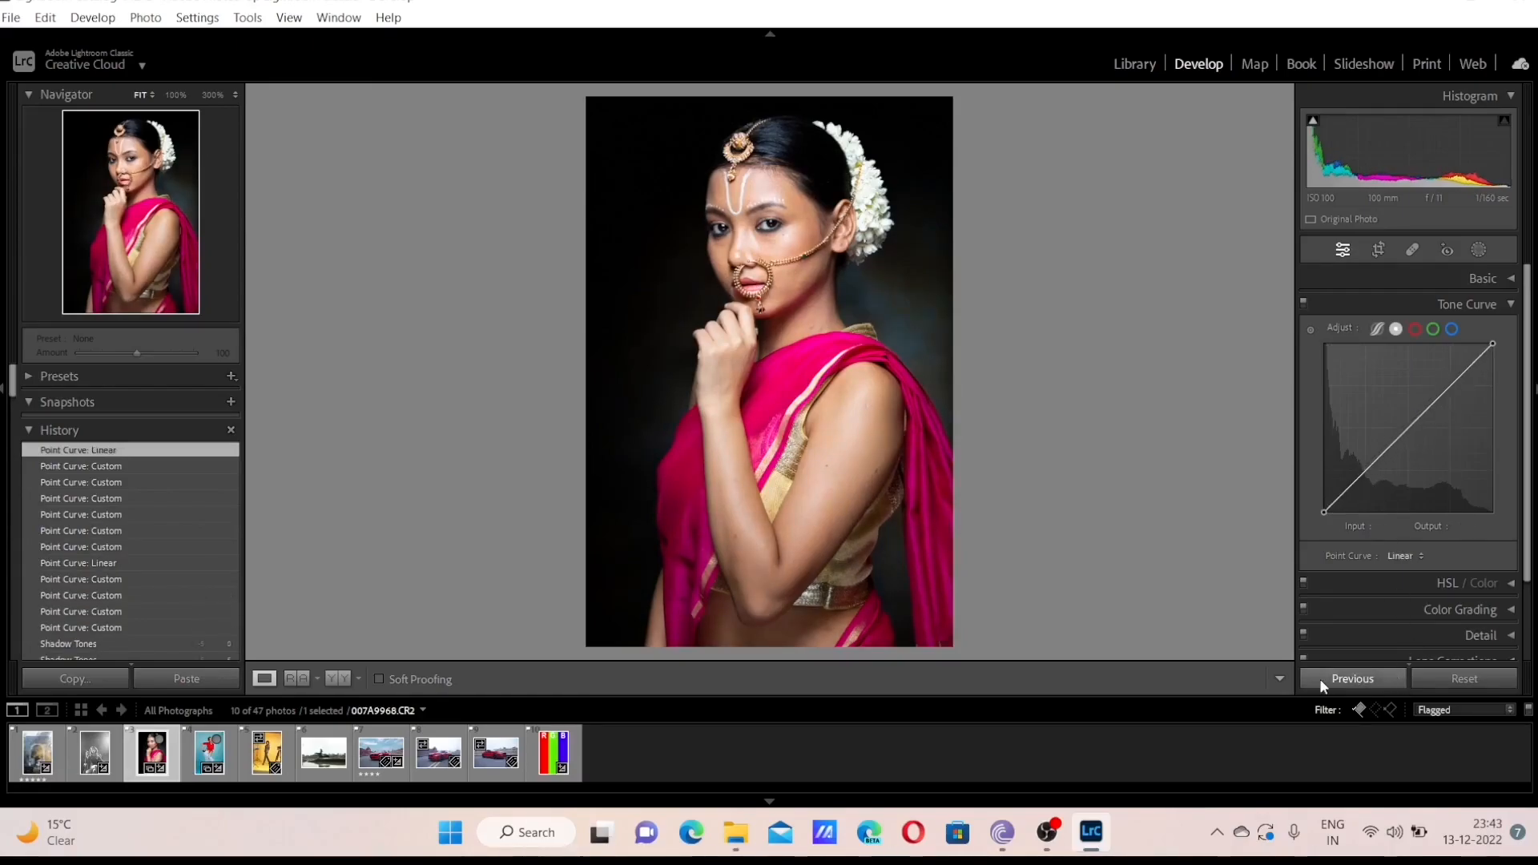
pyautogui.moveTo(1410, 426)
pyautogui.mouseDown()
pyautogui.moveTo(1386, 405)
pyautogui.moveTo(1436, 451)
pyautogui.moveTo(1418, 430)
pyautogui.mouseUp()
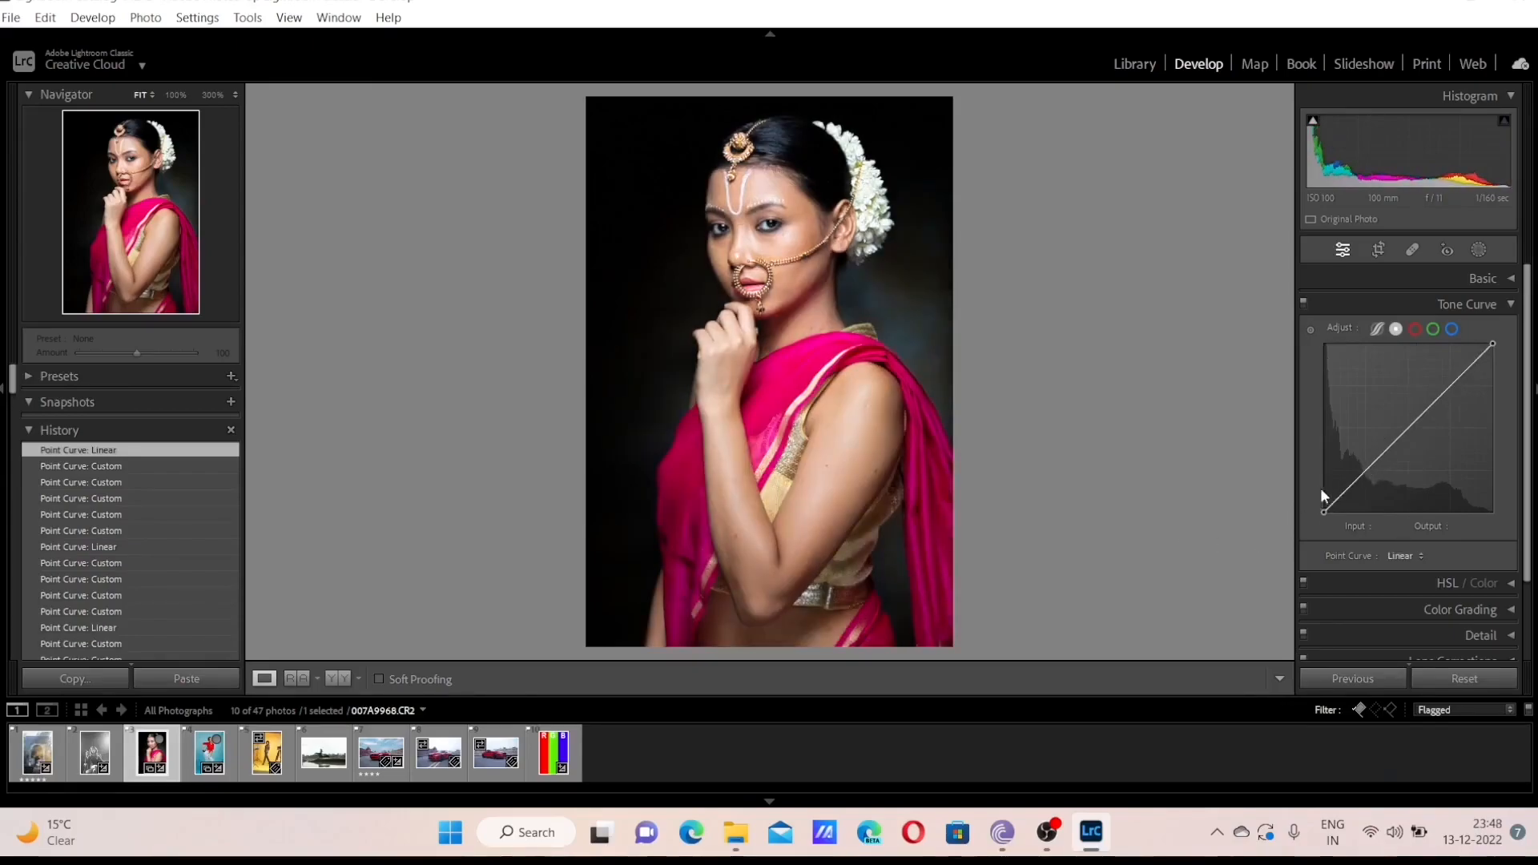
# Try lifting the point curve's shadows to input 59, output 75 with midtone and highlight points holding the rest, and reset the channel
pyautogui.click(1368, 468)
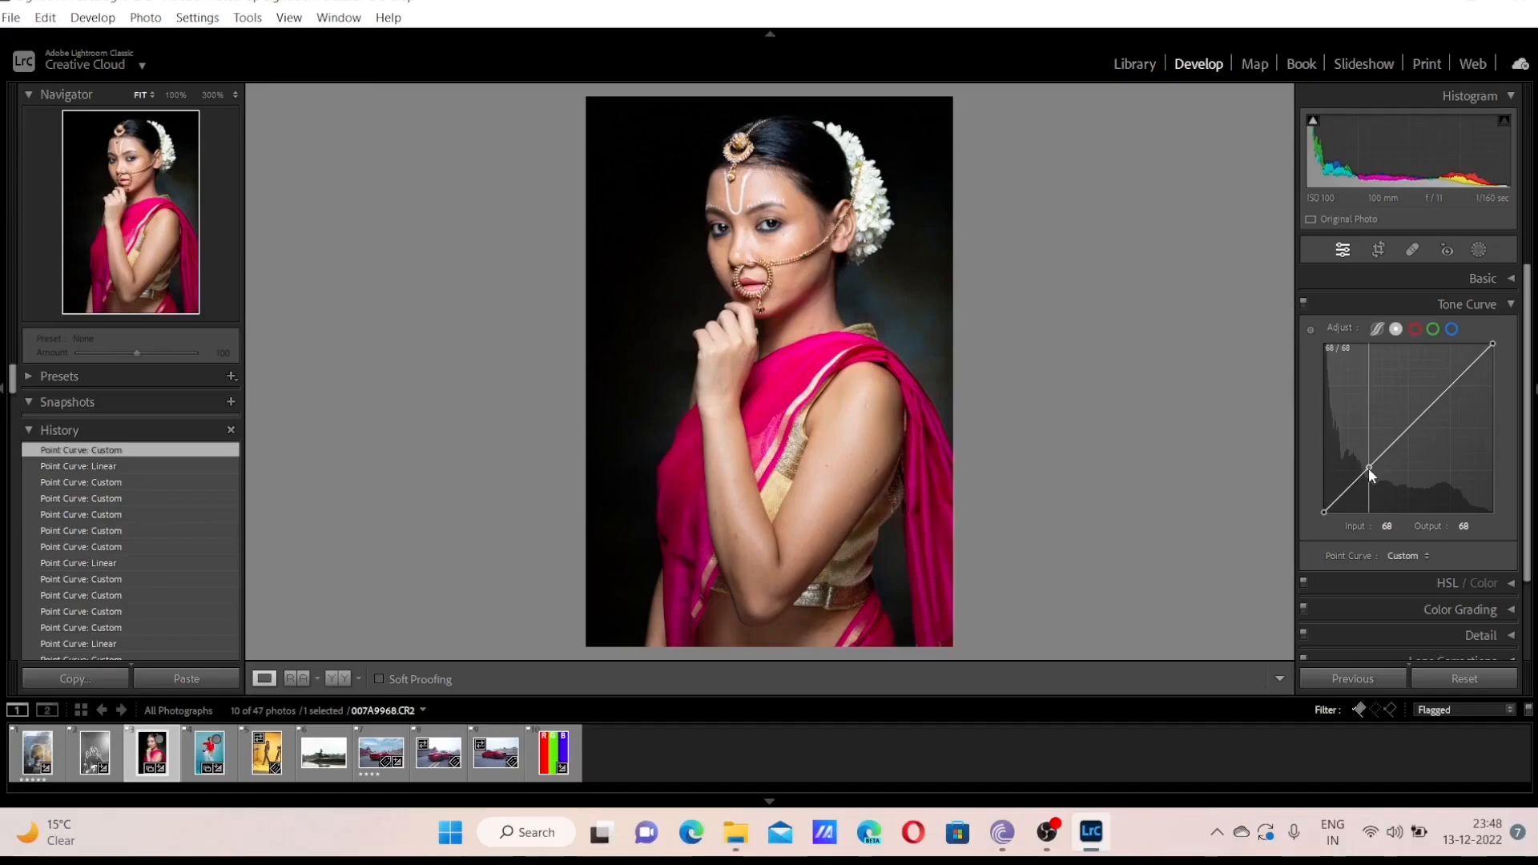
pyautogui.moveTo(1368, 468); pyautogui.dragTo(1362, 463)
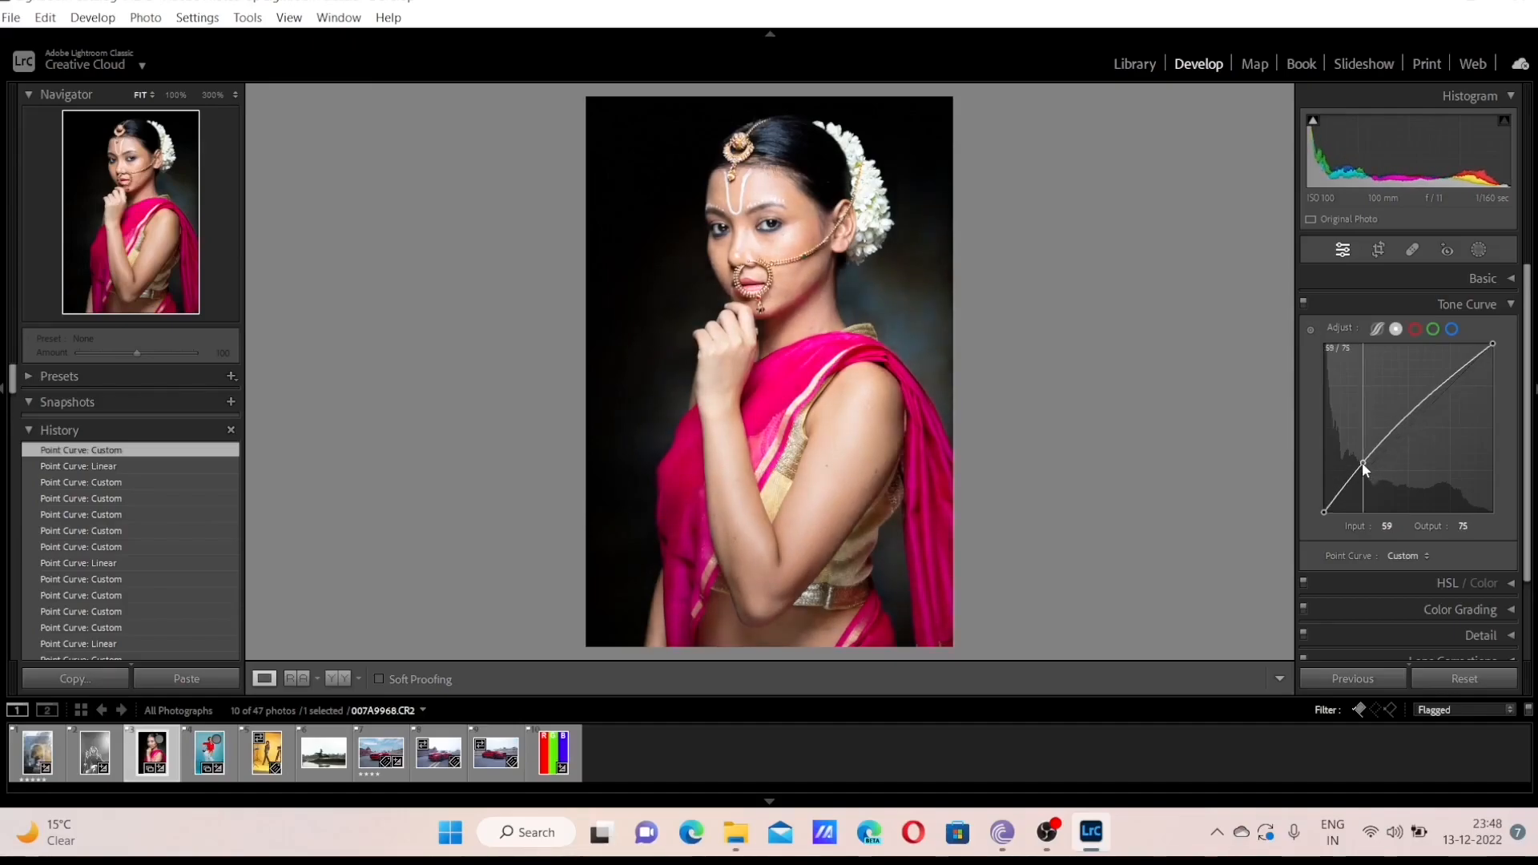
pyautogui.moveTo(1362, 463); pyautogui.dragTo(1362, 463)
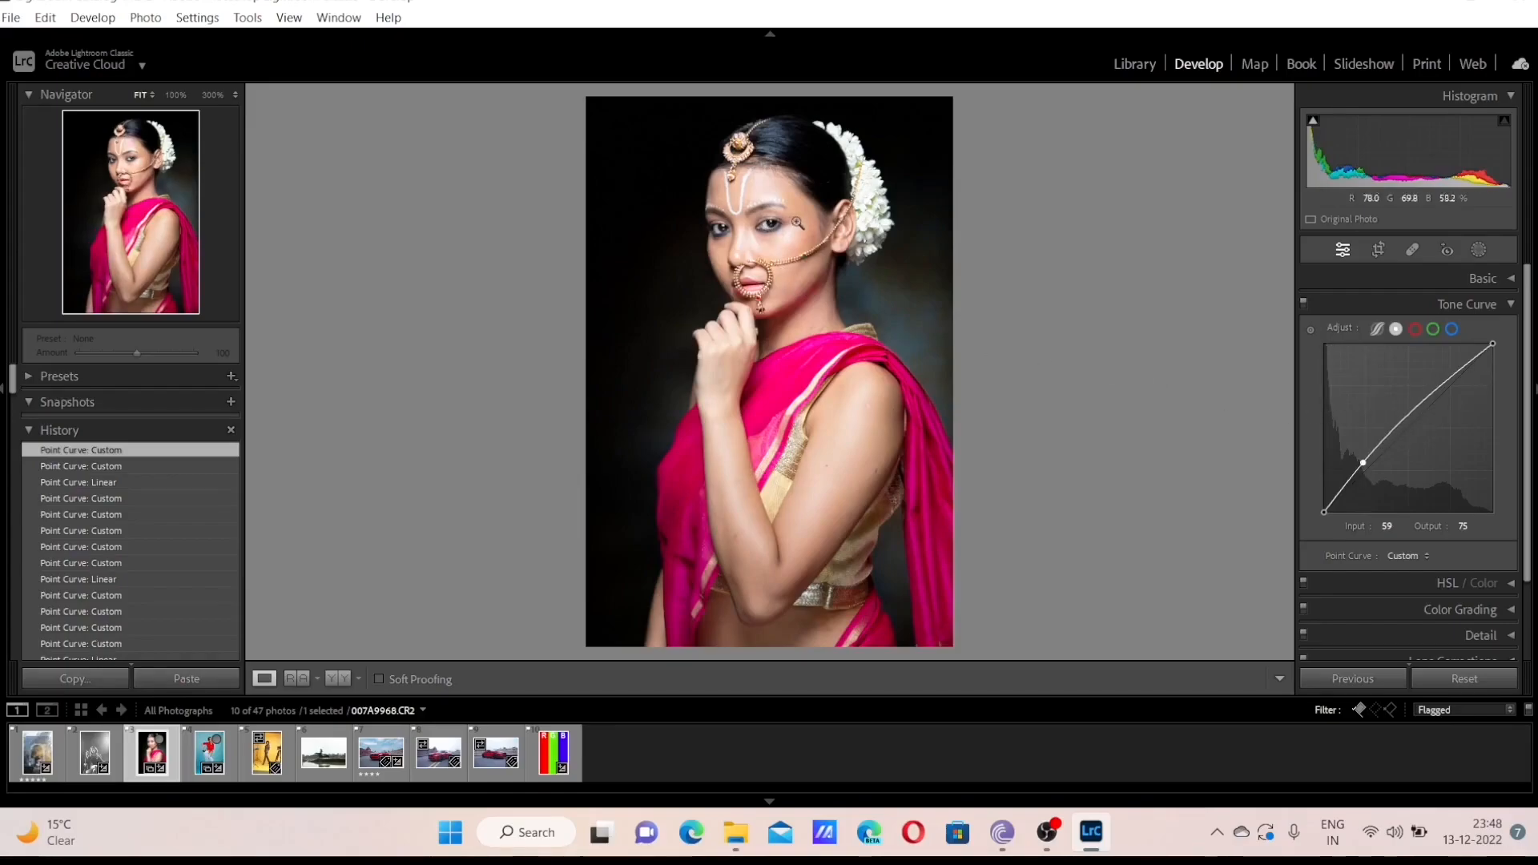
pyautogui.click(1405, 416)
pyautogui.moveTo(1405, 416); pyautogui.dragTo(1411, 420)
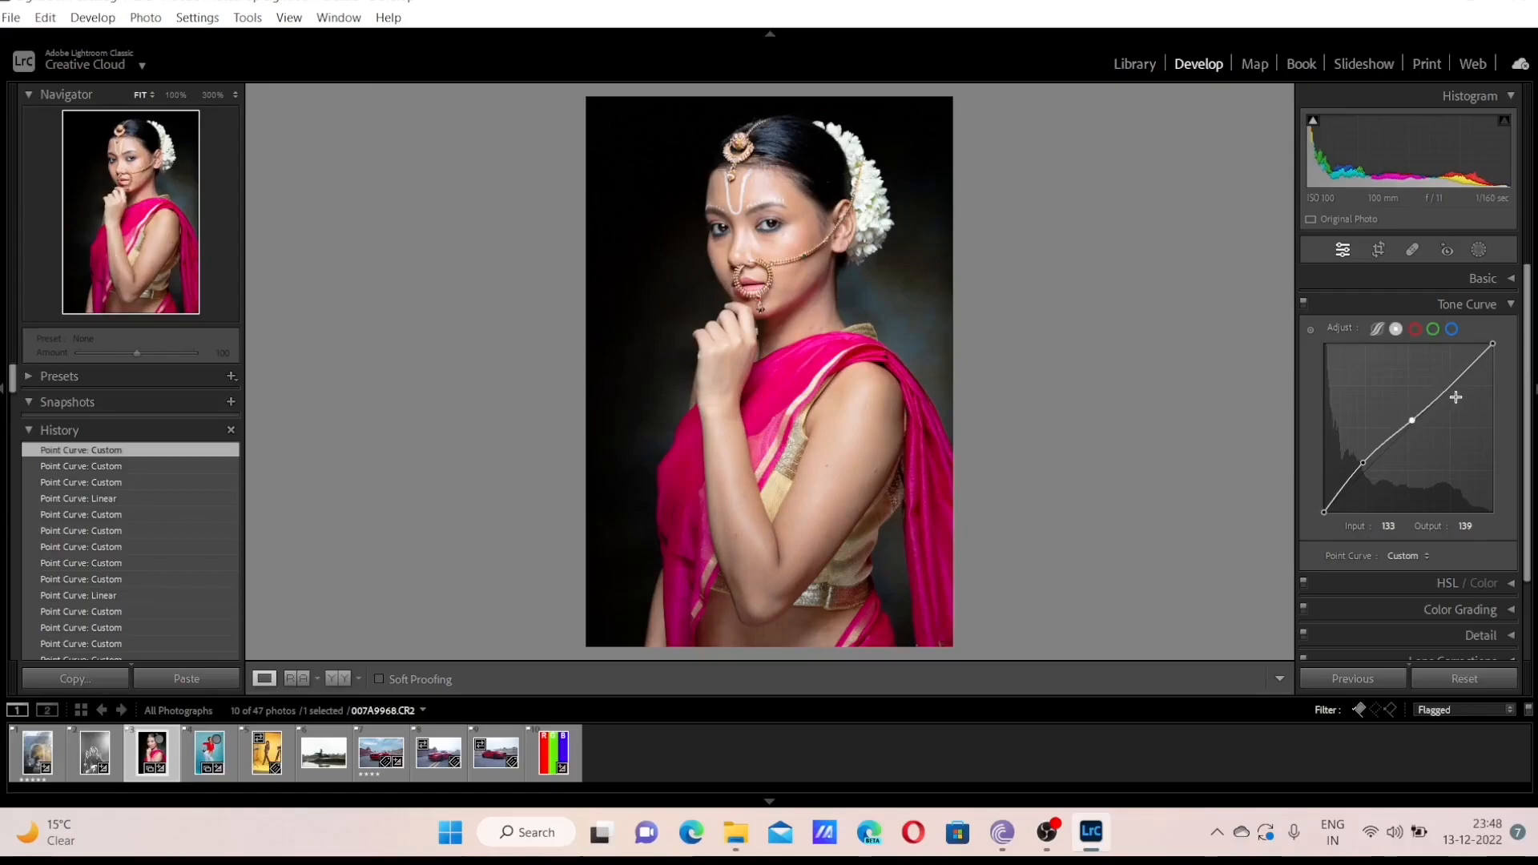
pyautogui.moveTo(1453, 383); pyautogui.dragTo(1450, 383)
pyautogui.rightClick(1334, 384)
pyautogui.click(1392, 401)
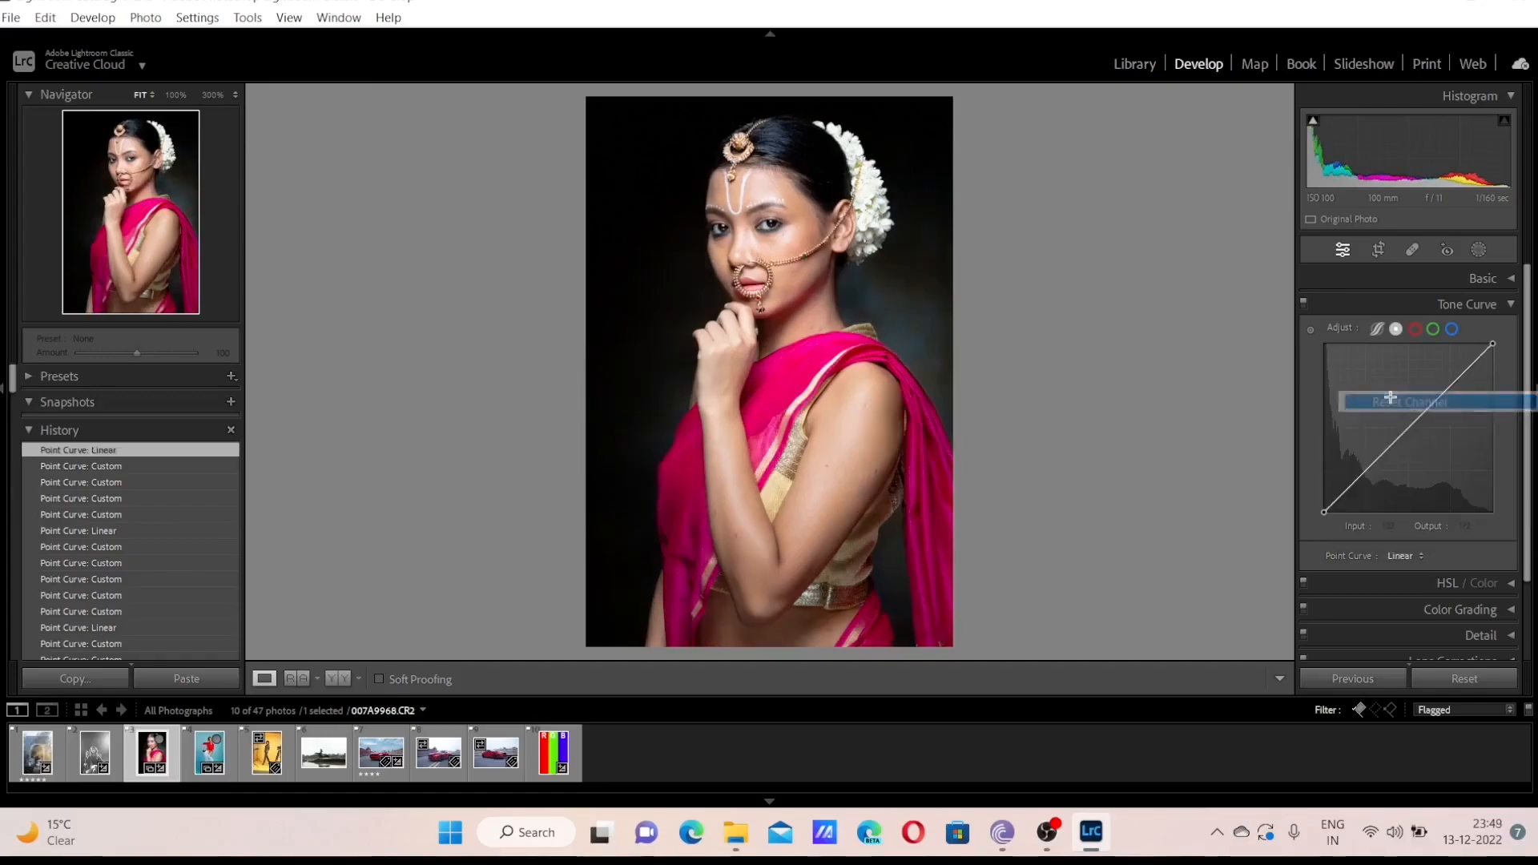
# Try a three-point curve on the portrait with the highlight point raised to input 183, output 194, and reset the curve to linear
pyautogui.click(1364, 472)
pyautogui.click(1409, 428)
pyautogui.click(1453, 387)
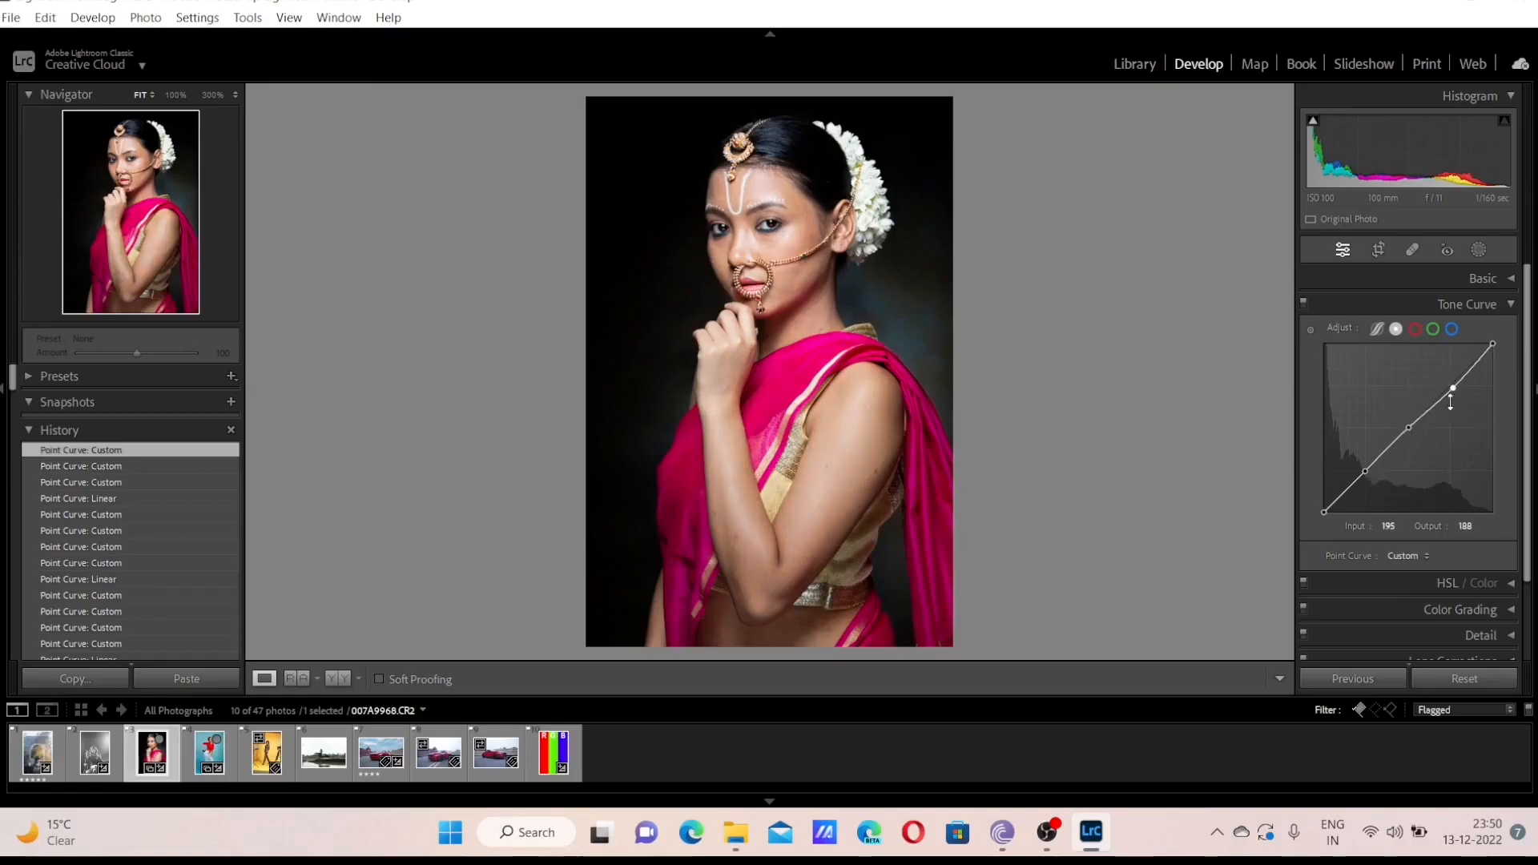
pyautogui.moveTo(1451, 386); pyautogui.dragTo(1445, 383)
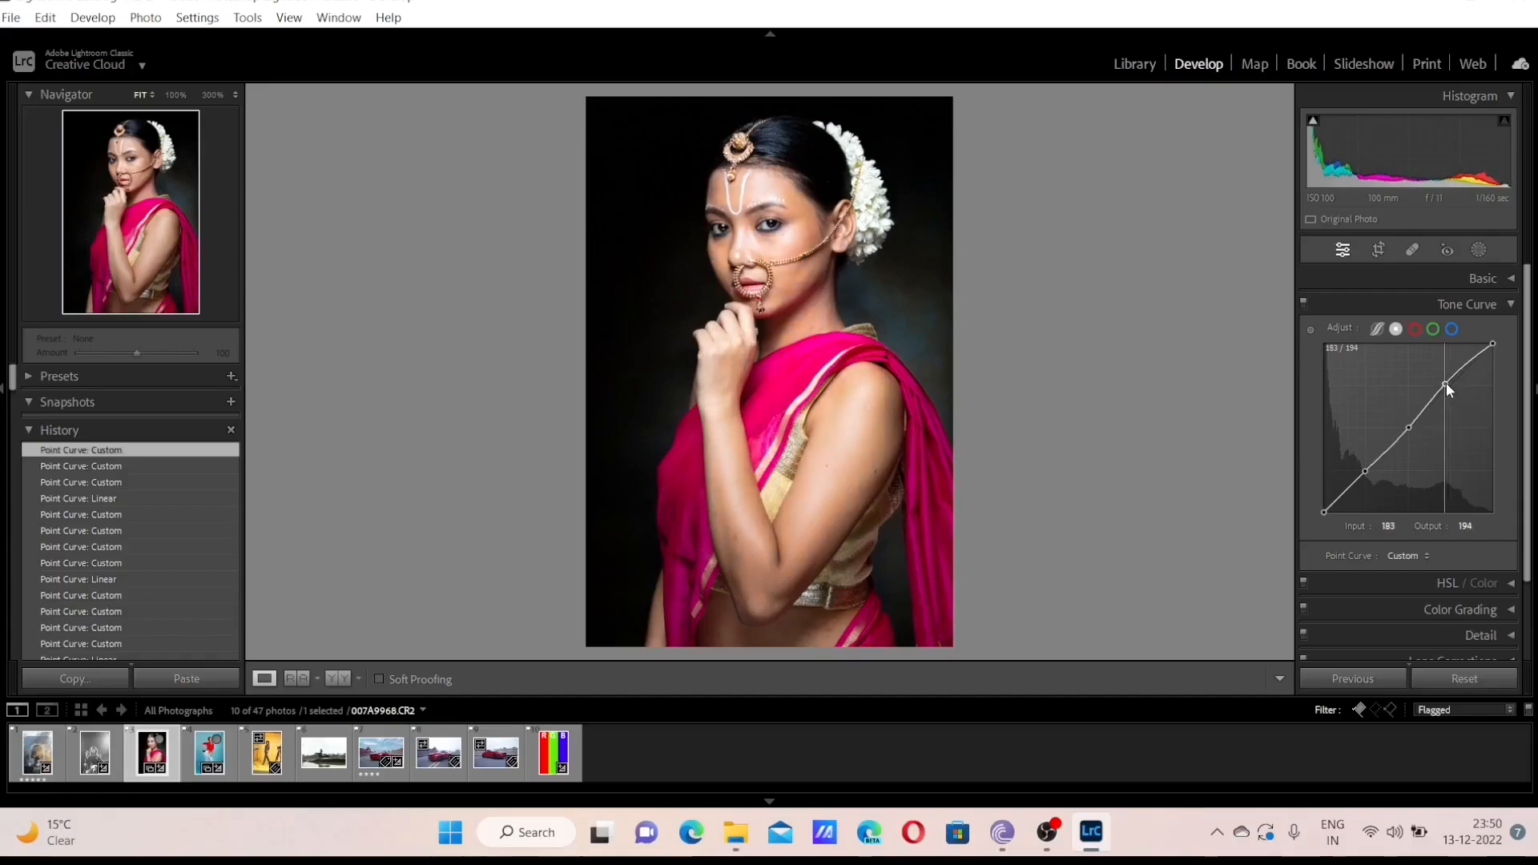
pyautogui.doubleClick(1395, 331)
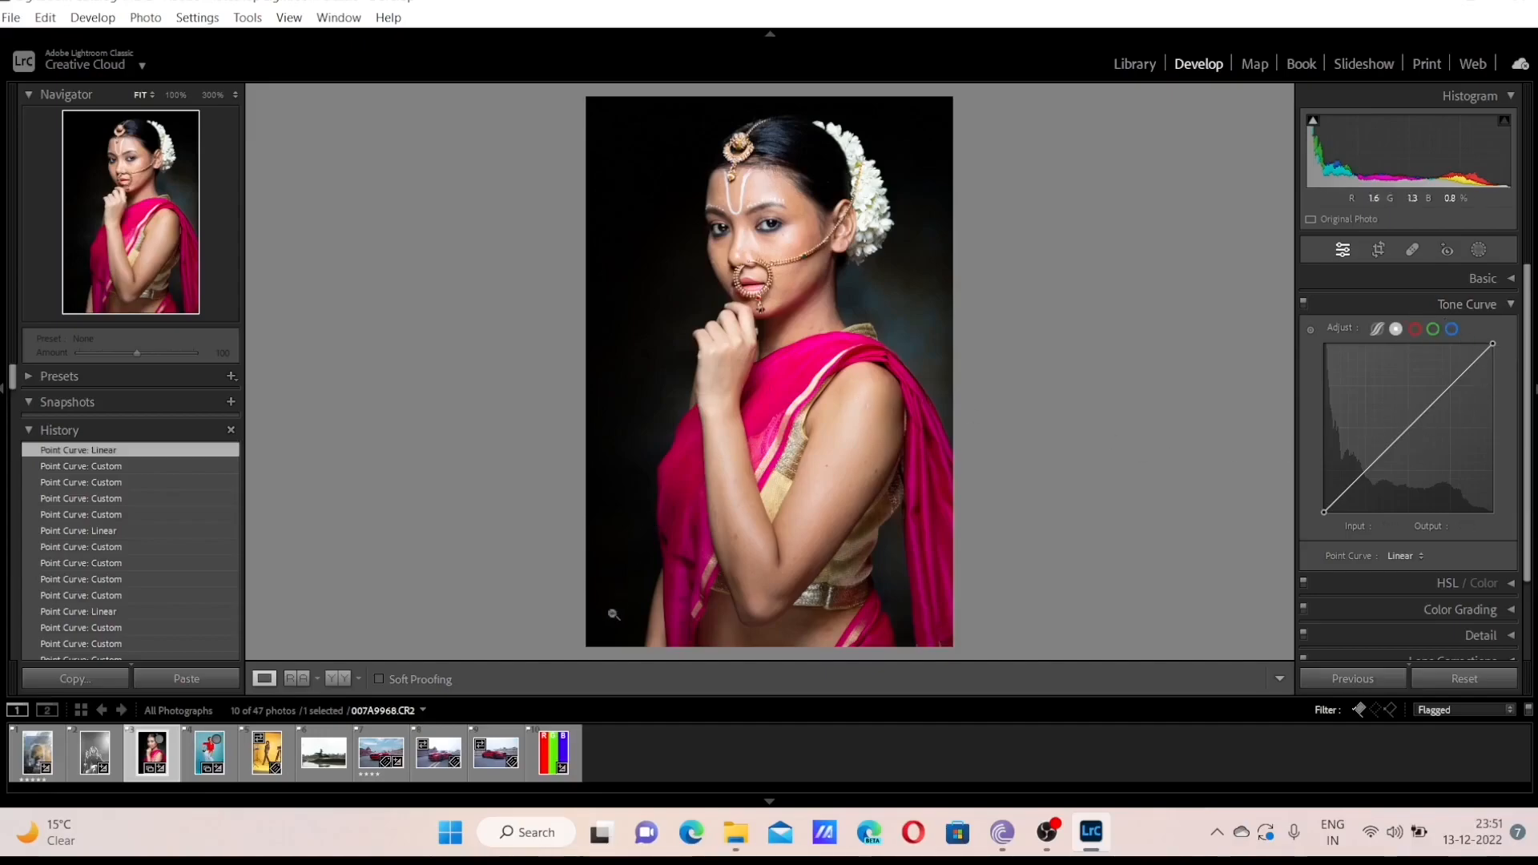
# Open the RGB test image, try bending its red, green and blue channel curves, and reset the channels
pyautogui.click(554, 753)
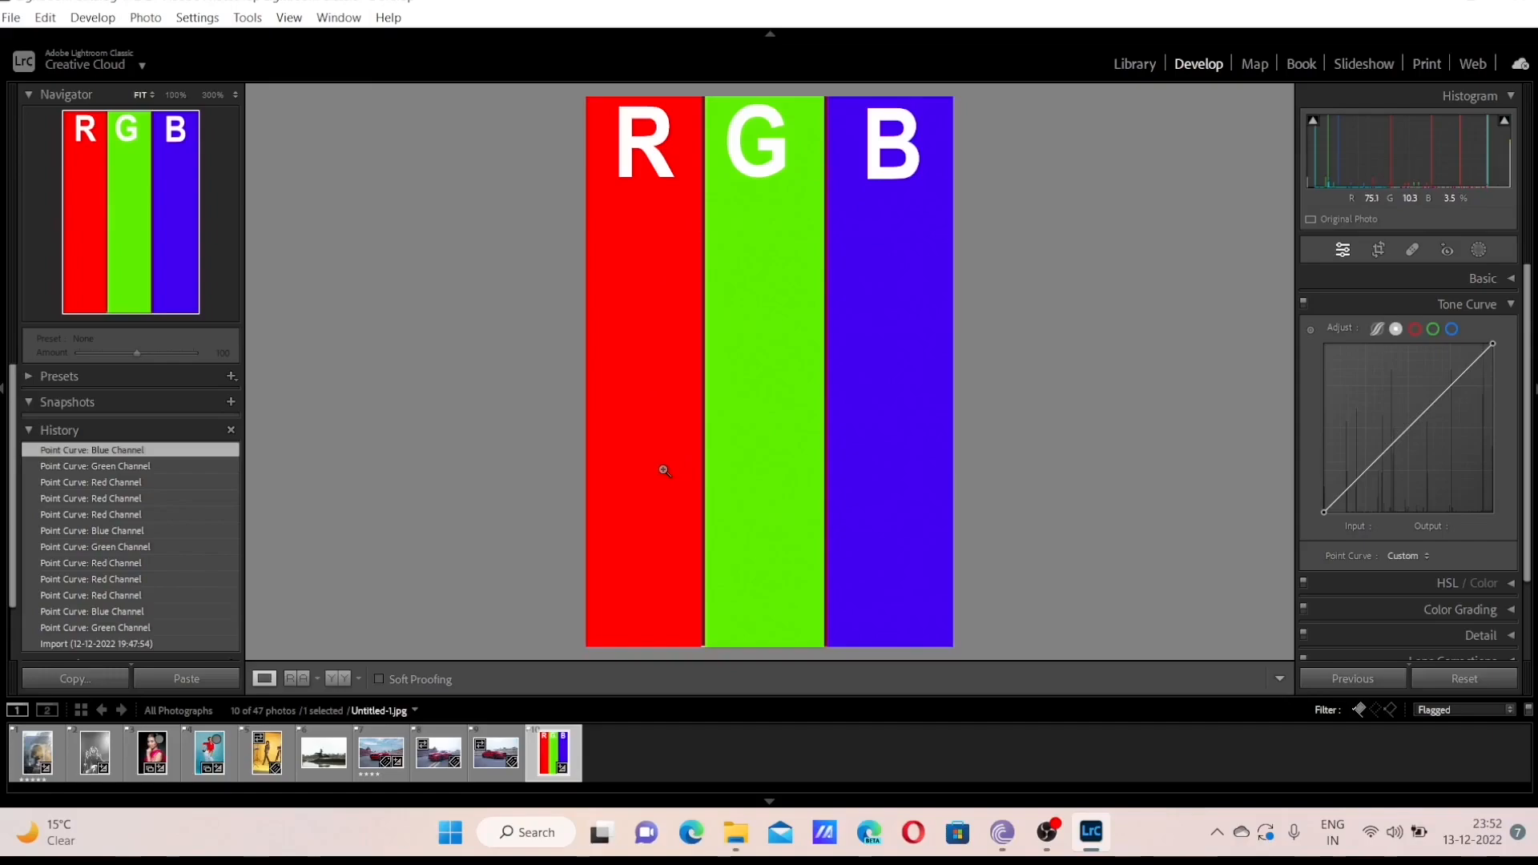
pyautogui.click(1416, 329)
pyautogui.moveTo(1414, 425)
pyautogui.mouseDown()
pyautogui.moveTo(1449, 469)
pyautogui.moveTo(1428, 448)
pyautogui.mouseUp()
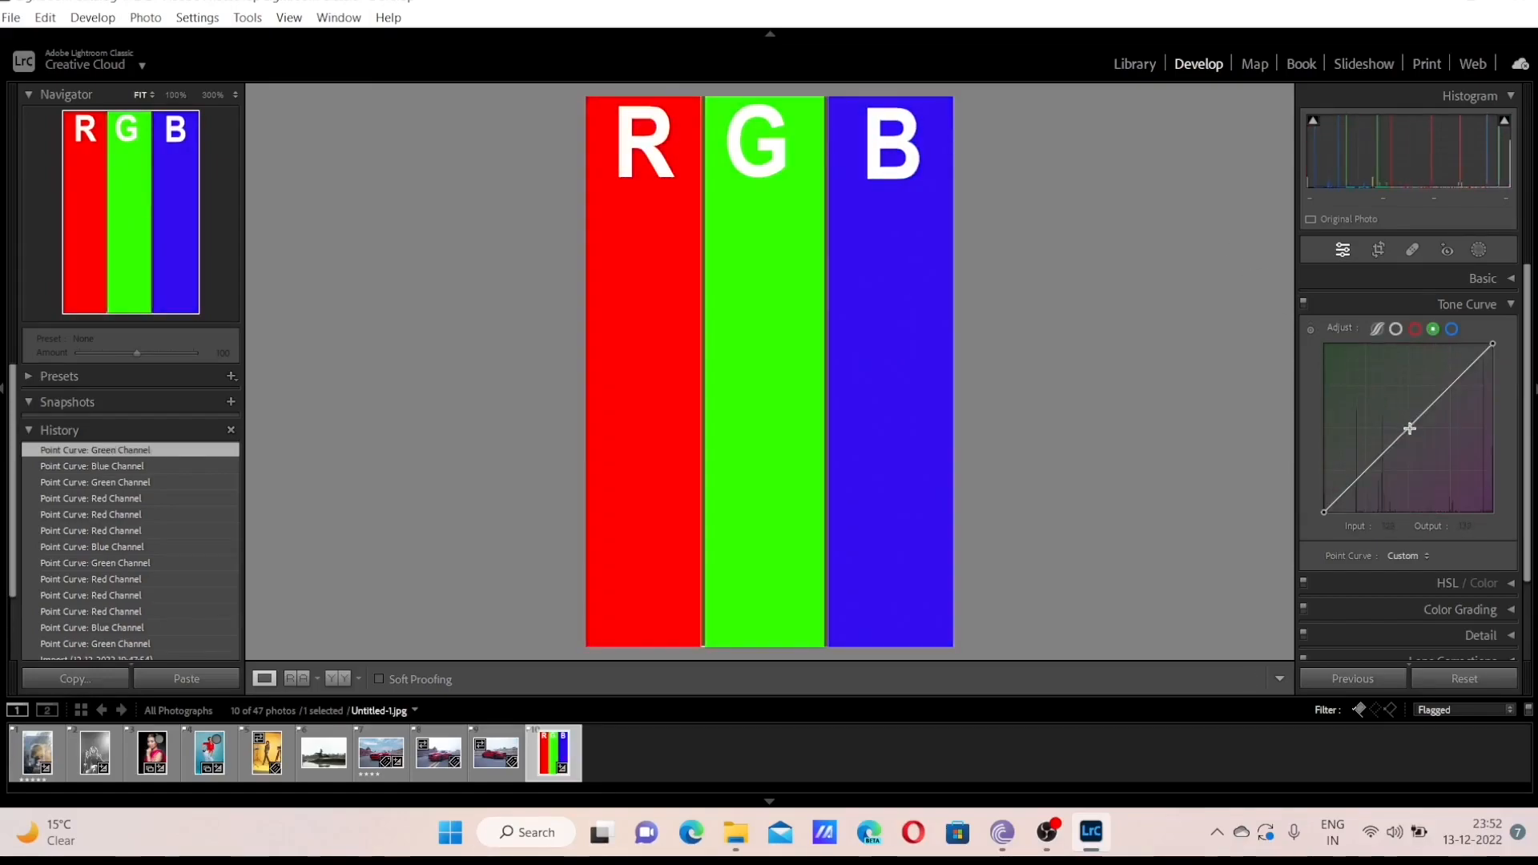
pyautogui.moveTo(1412, 424)
pyautogui.mouseDown()
pyautogui.moveTo(1464, 467)
pyautogui.moveTo(1424, 442)
pyautogui.mouseUp()
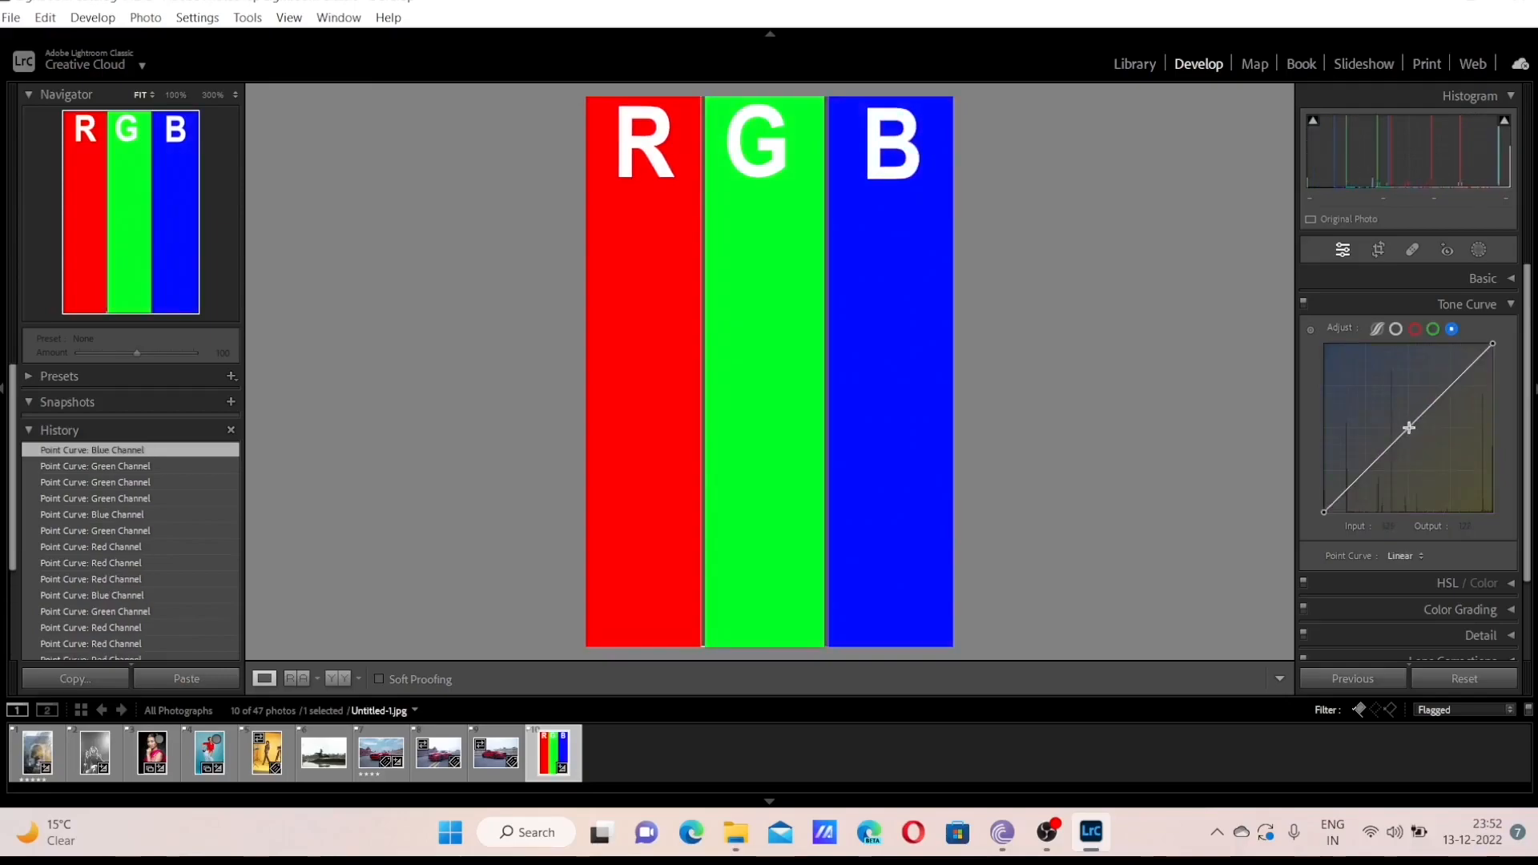
pyautogui.moveTo(1409, 428); pyautogui.dragTo(1442, 468)
pyautogui.rightClick(1440, 464)
pyautogui.click(1398, 525)
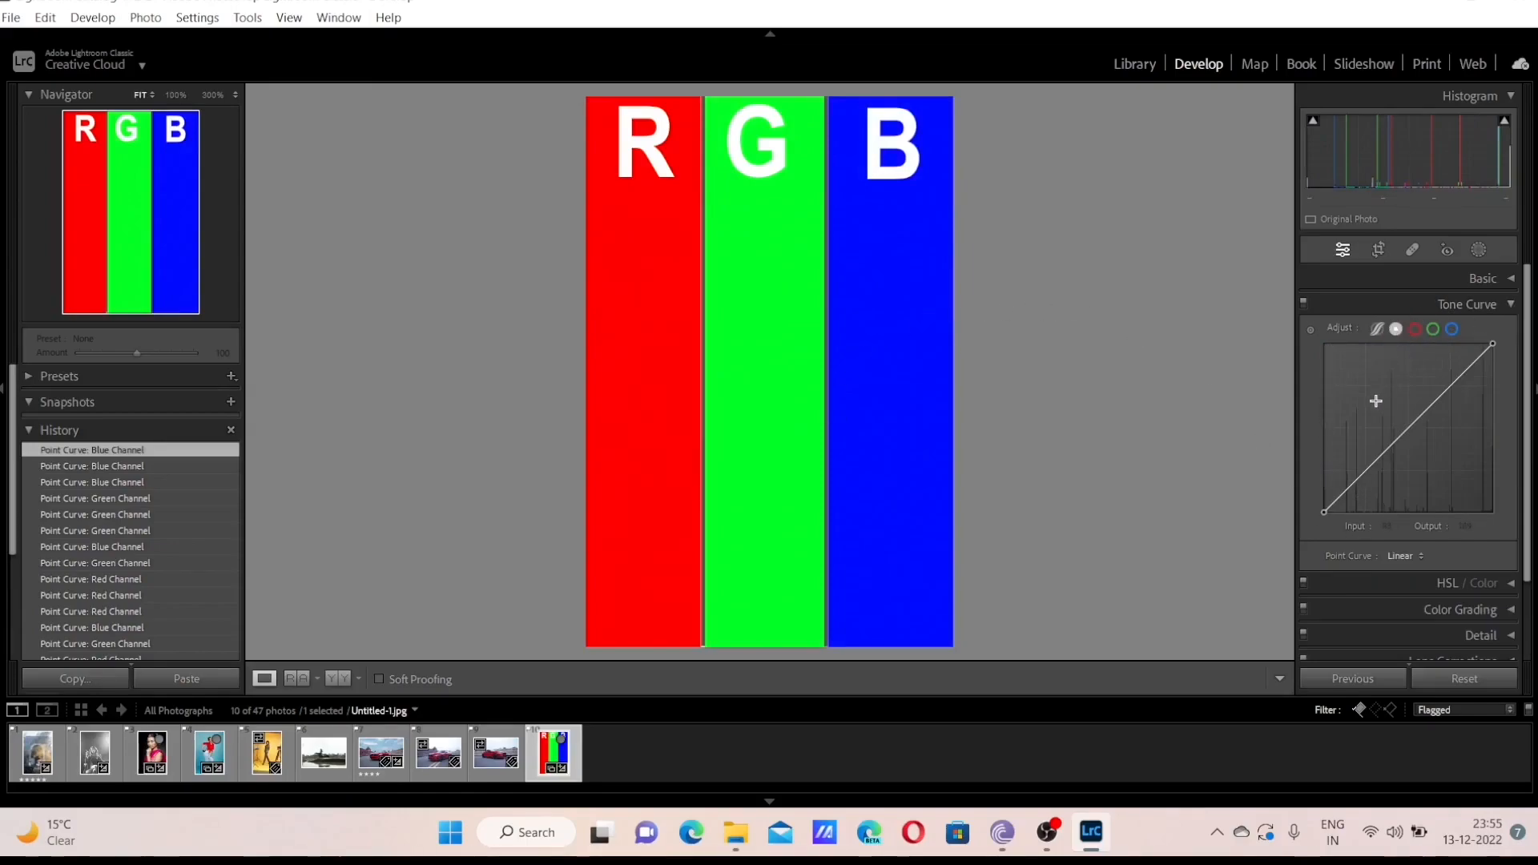
# Reopen the pink sari portrait and set its point curve's black point to output 37 and a midtone point to input 133, output 117
pyautogui.click(158, 763)
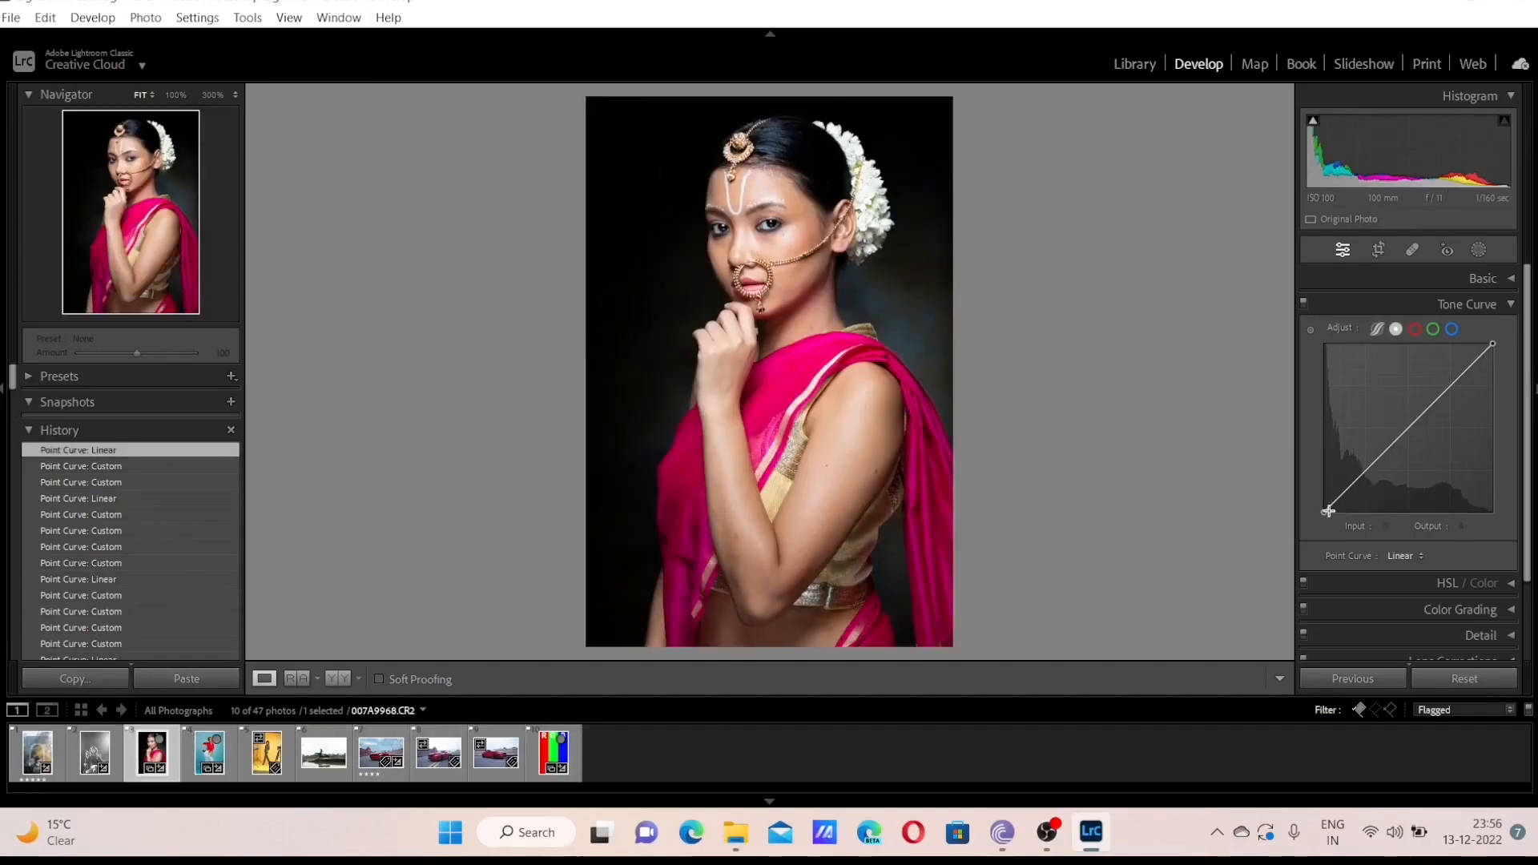
pyautogui.moveTo(1324, 511); pyautogui.dragTo(1313, 487)
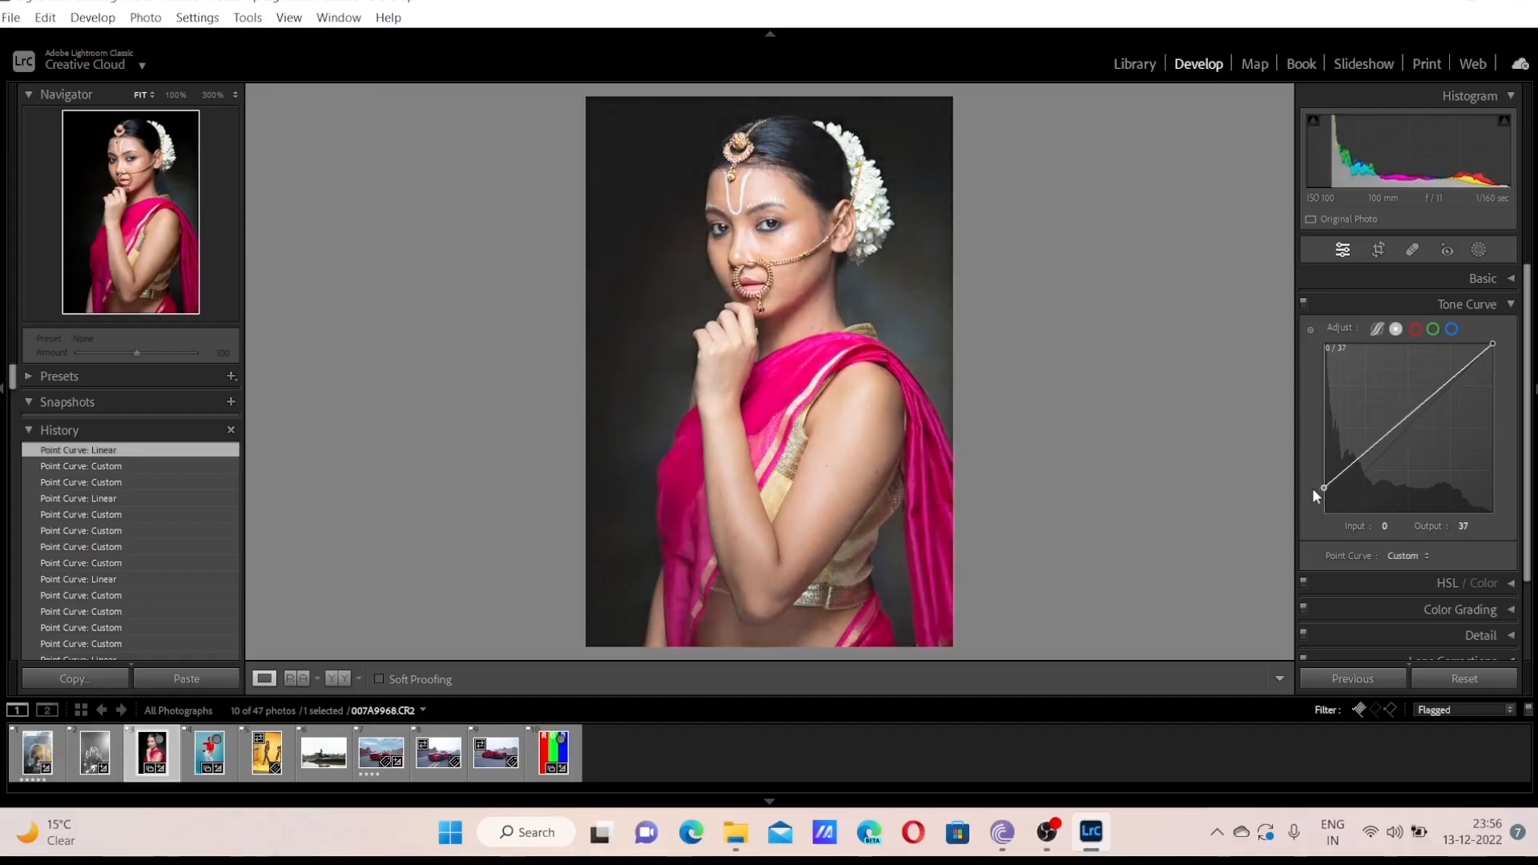
pyautogui.moveTo(1405, 418); pyautogui.dragTo(1412, 434)
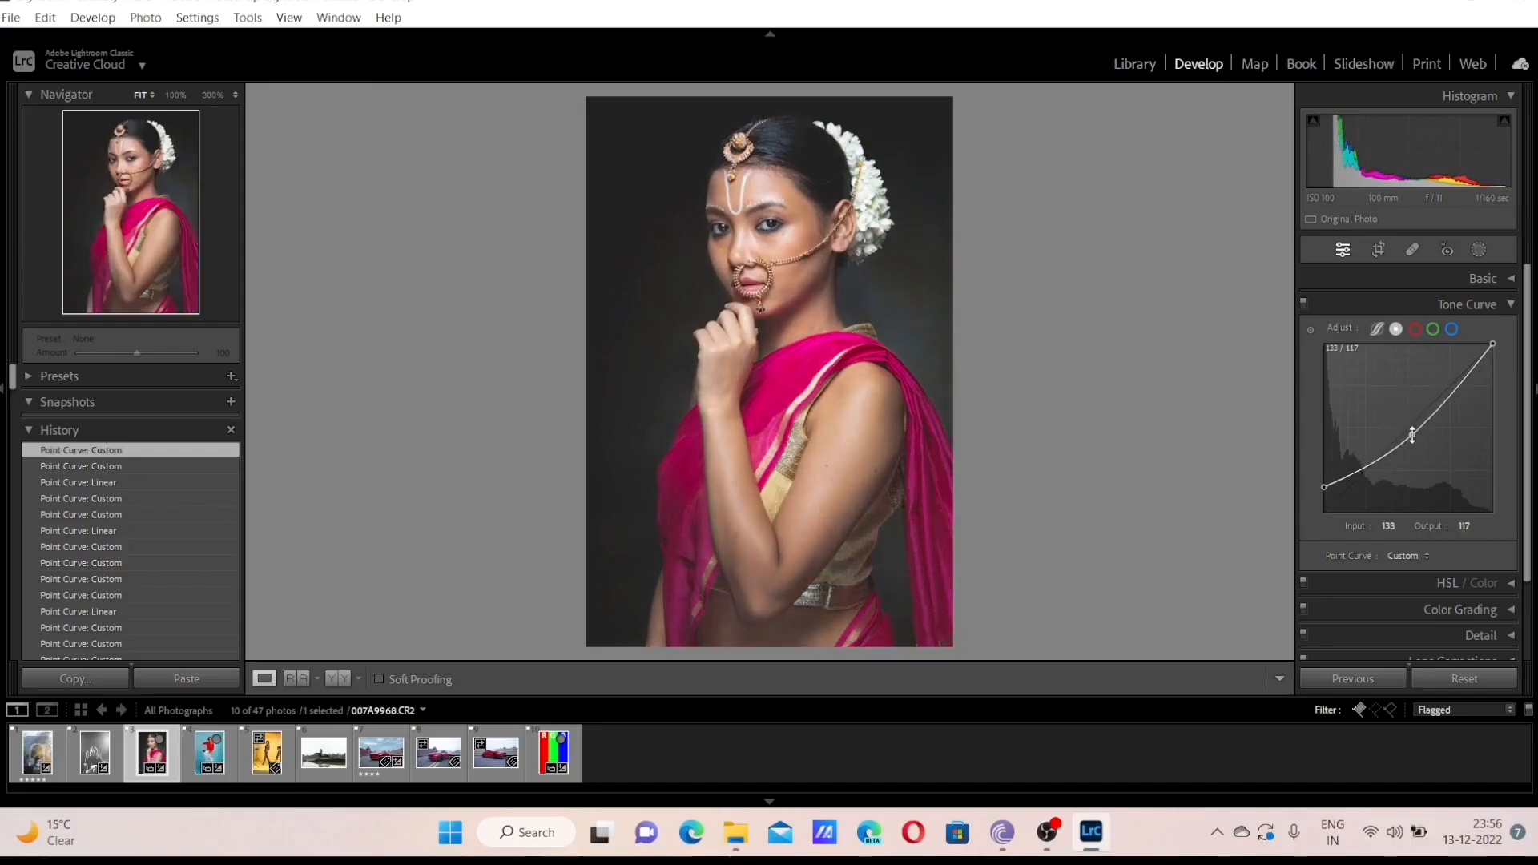
# Lift the black point of the portrait's red channel curve slightly and shape the curve from midtones to highlights
pyautogui.click(1416, 330)
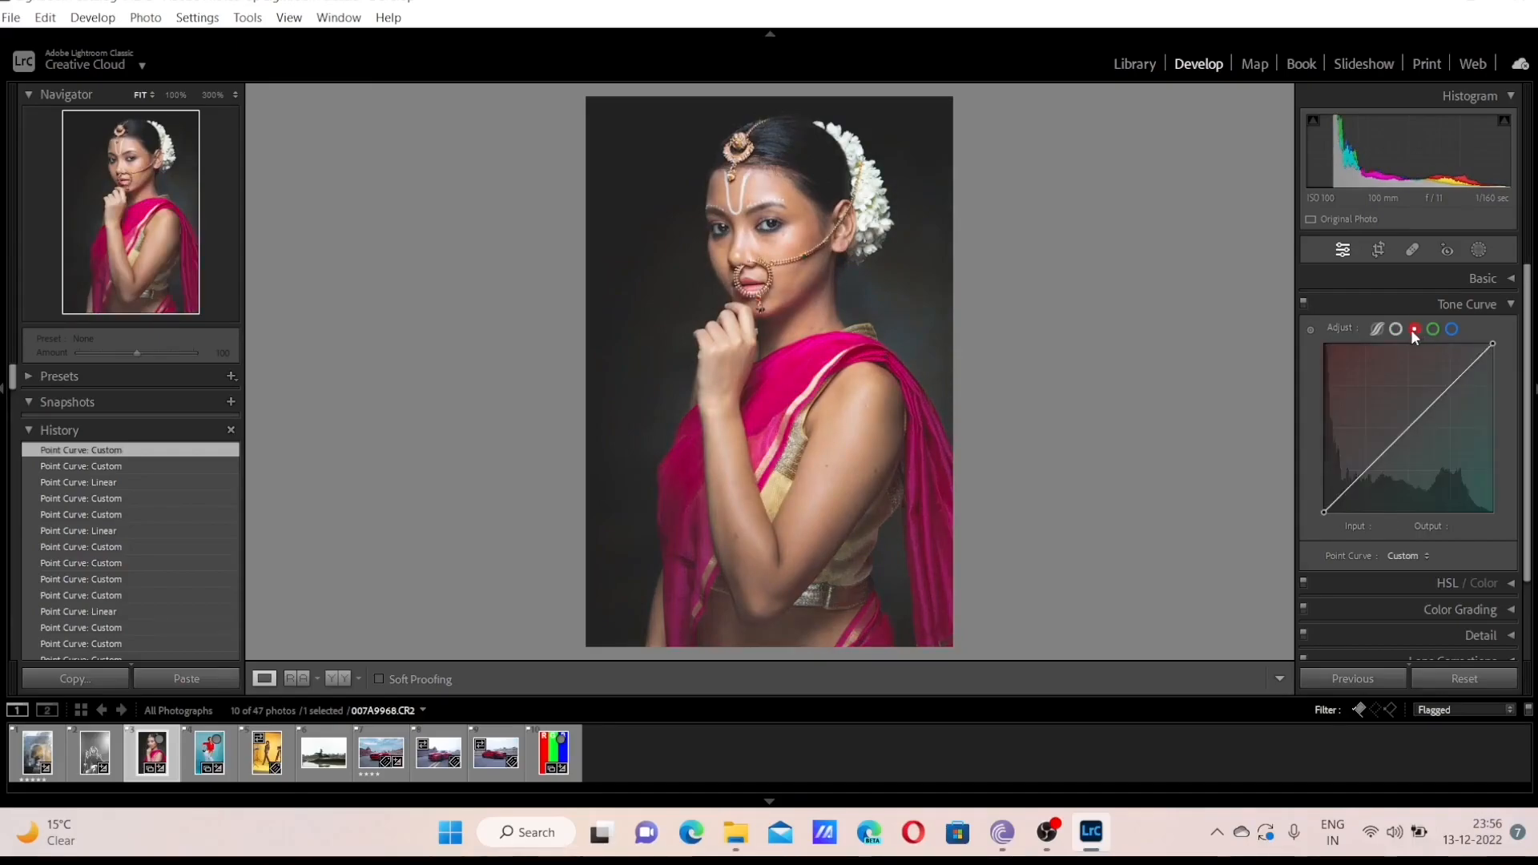
pyautogui.moveTo(1324, 512); pyautogui.dragTo(1324, 498)
pyautogui.moveTo(1406, 443); pyautogui.dragTo(1448, 382)
# Shape the green channel curve with a midtone point at 130, a raised highlight point and the shadow point at input 74, output 57
pyautogui.click(1434, 330)
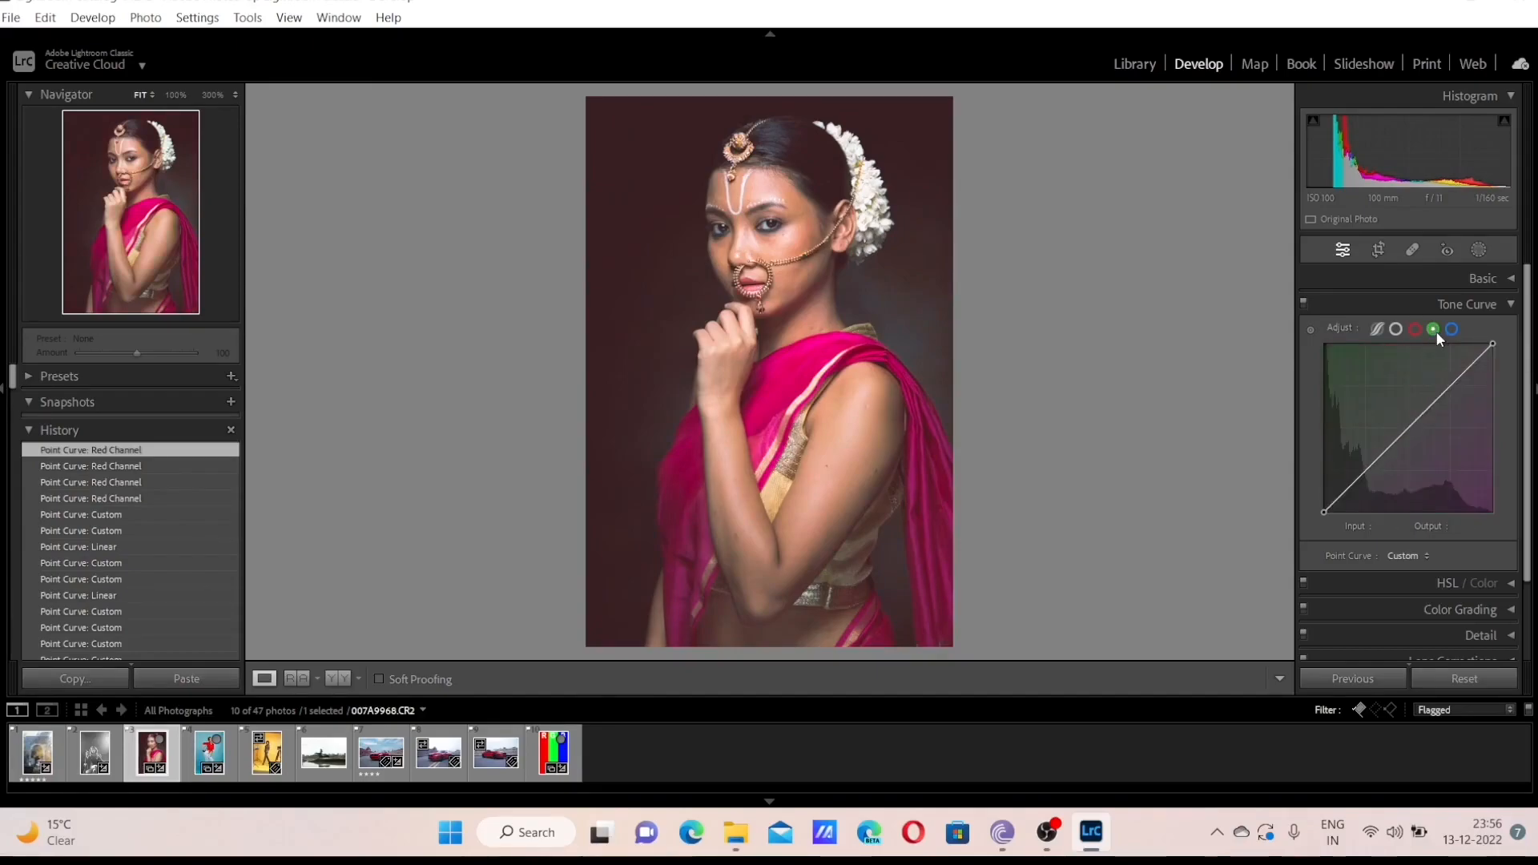
pyautogui.click(1366, 470)
pyautogui.click(1410, 427)
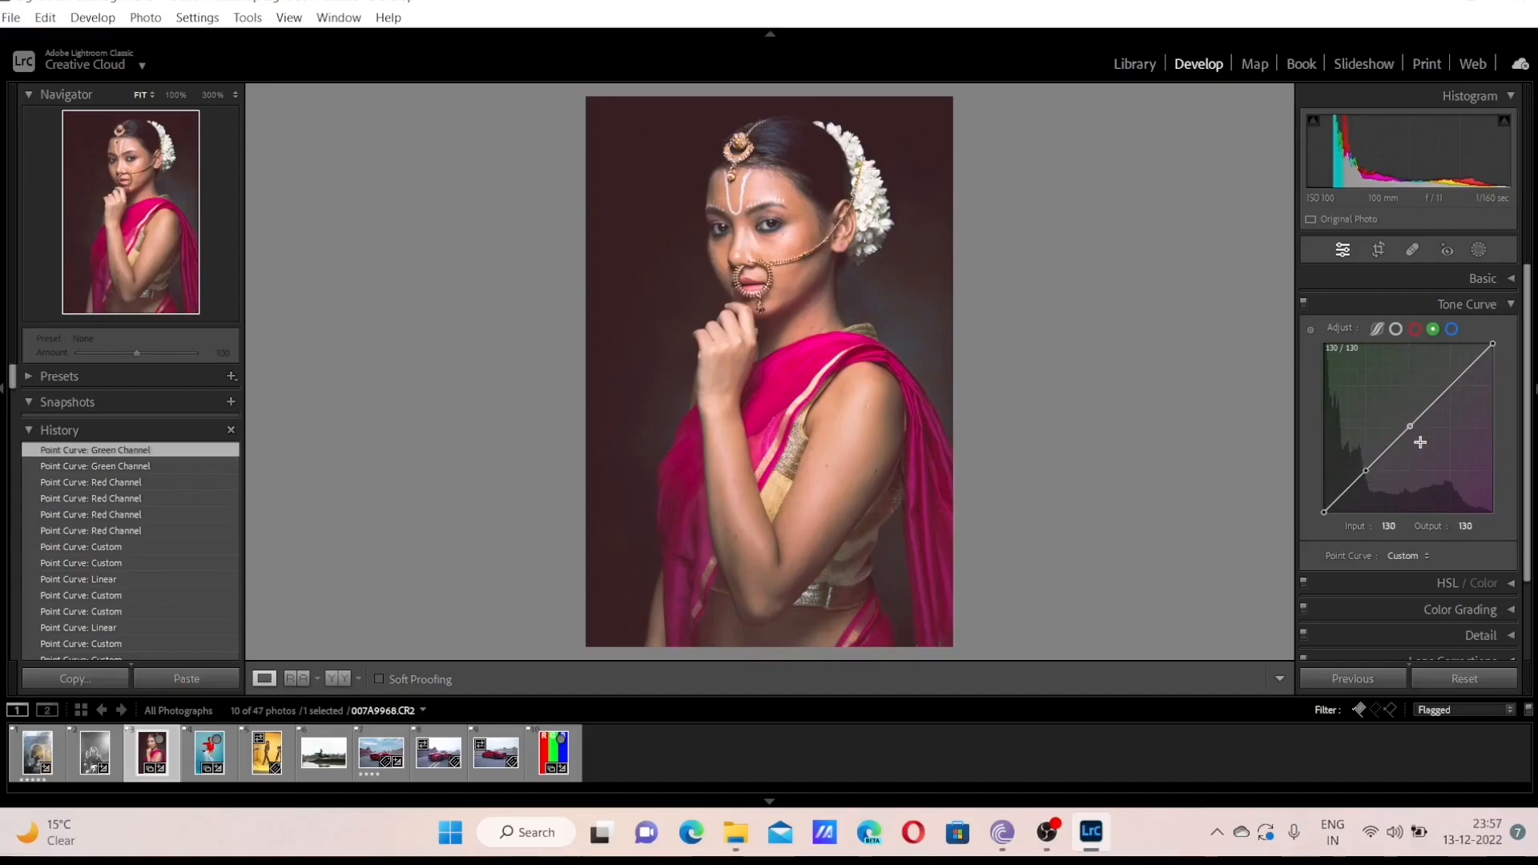
pyautogui.click(1450, 384)
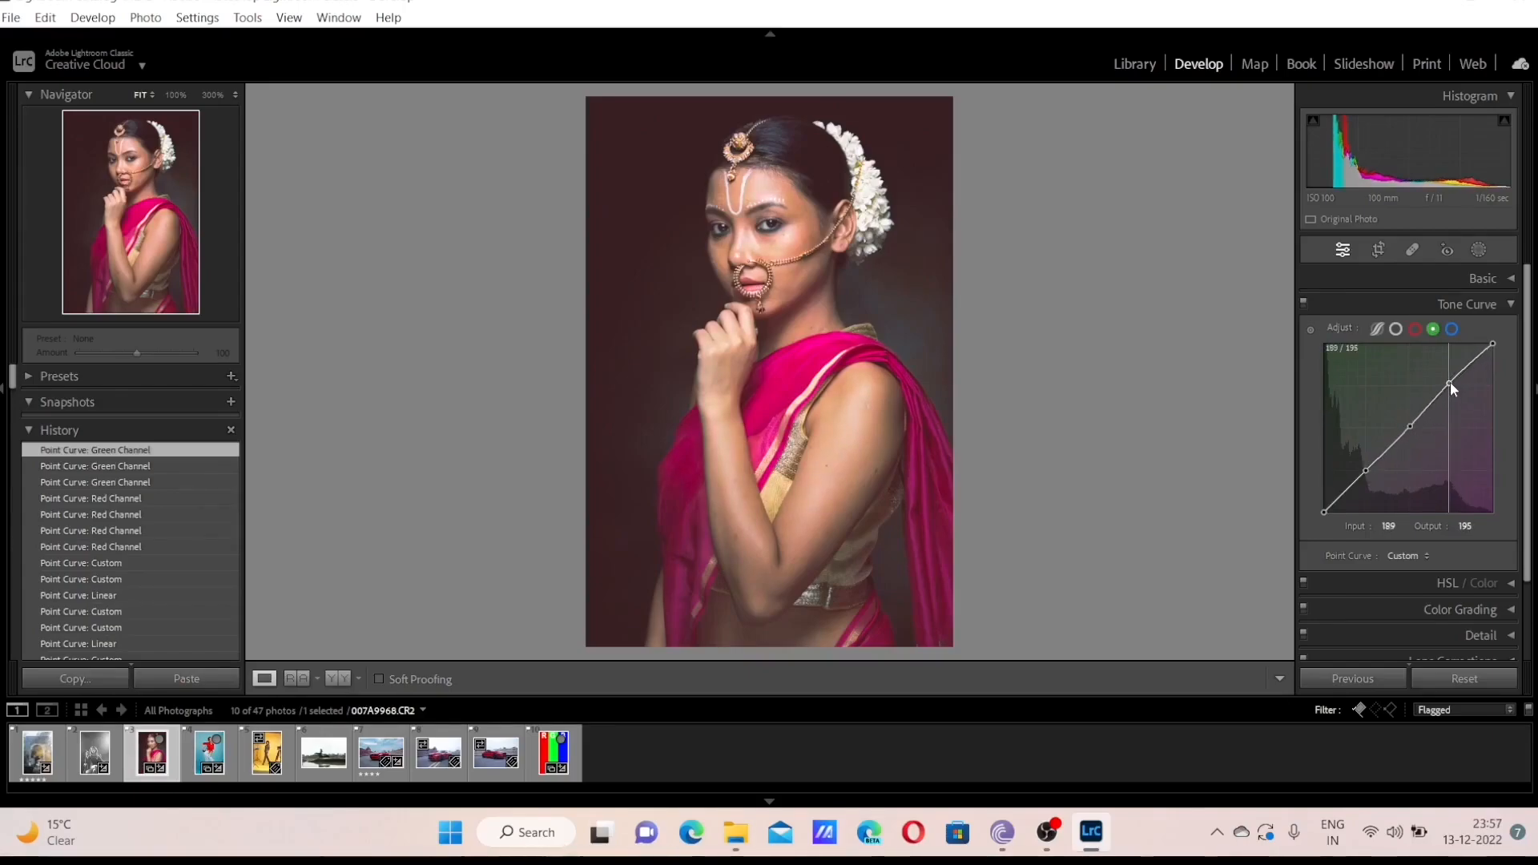
pyautogui.moveTo(1449, 382); pyautogui.dragTo(1444, 378)
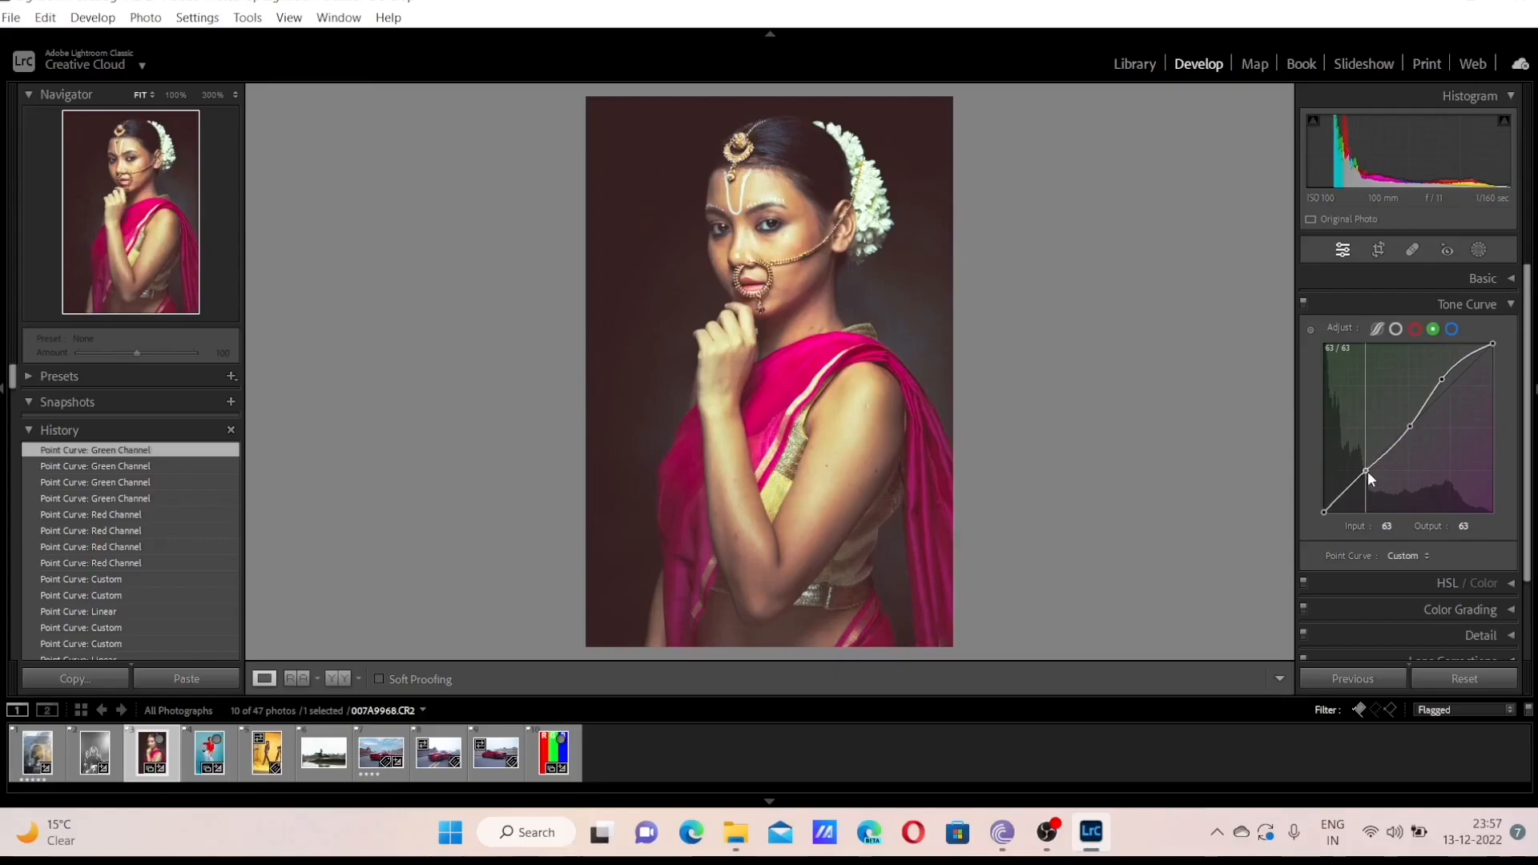
pyautogui.moveTo(1368, 473); pyautogui.dragTo(1372, 473)
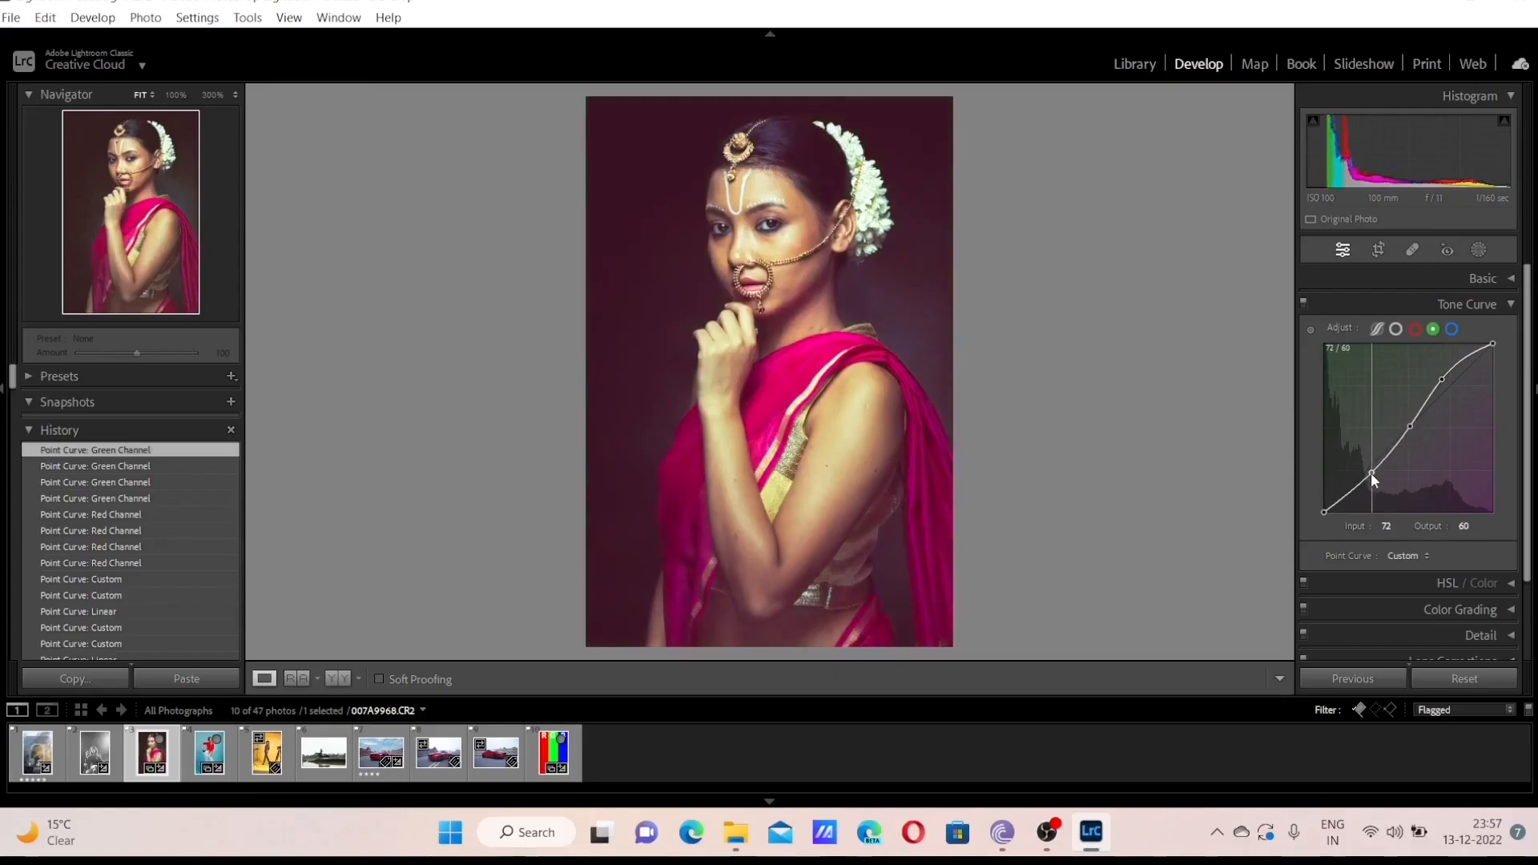
pyautogui.moveTo(1371, 473); pyautogui.dragTo(1373, 475)
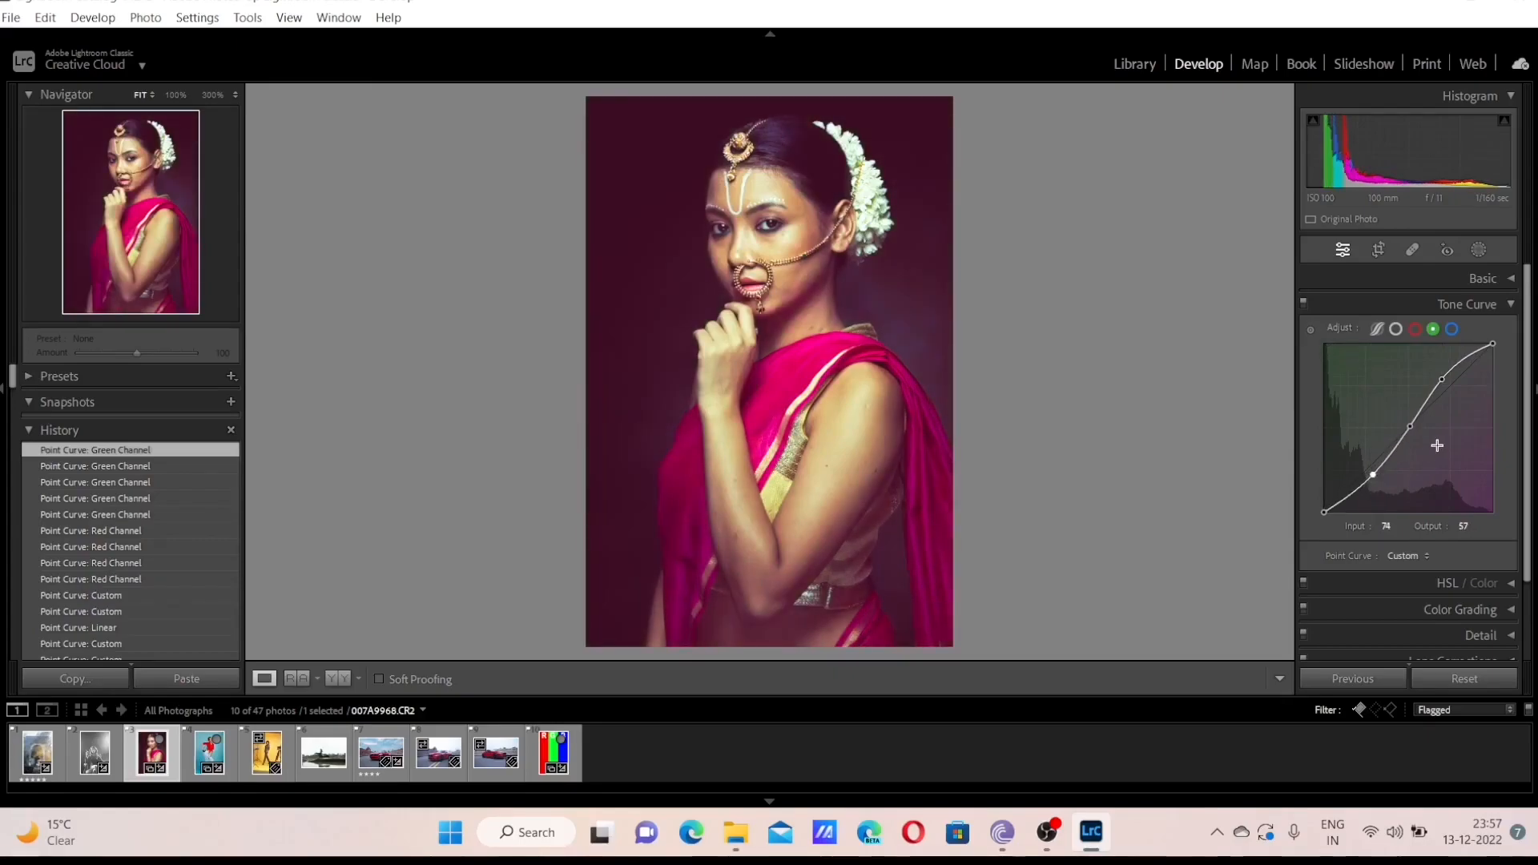
# Lift the blue channel's black point, hold midtones at 129, set highlights to input 201, output 188, and compare the portrait before and after
pyautogui.click(1451, 330)
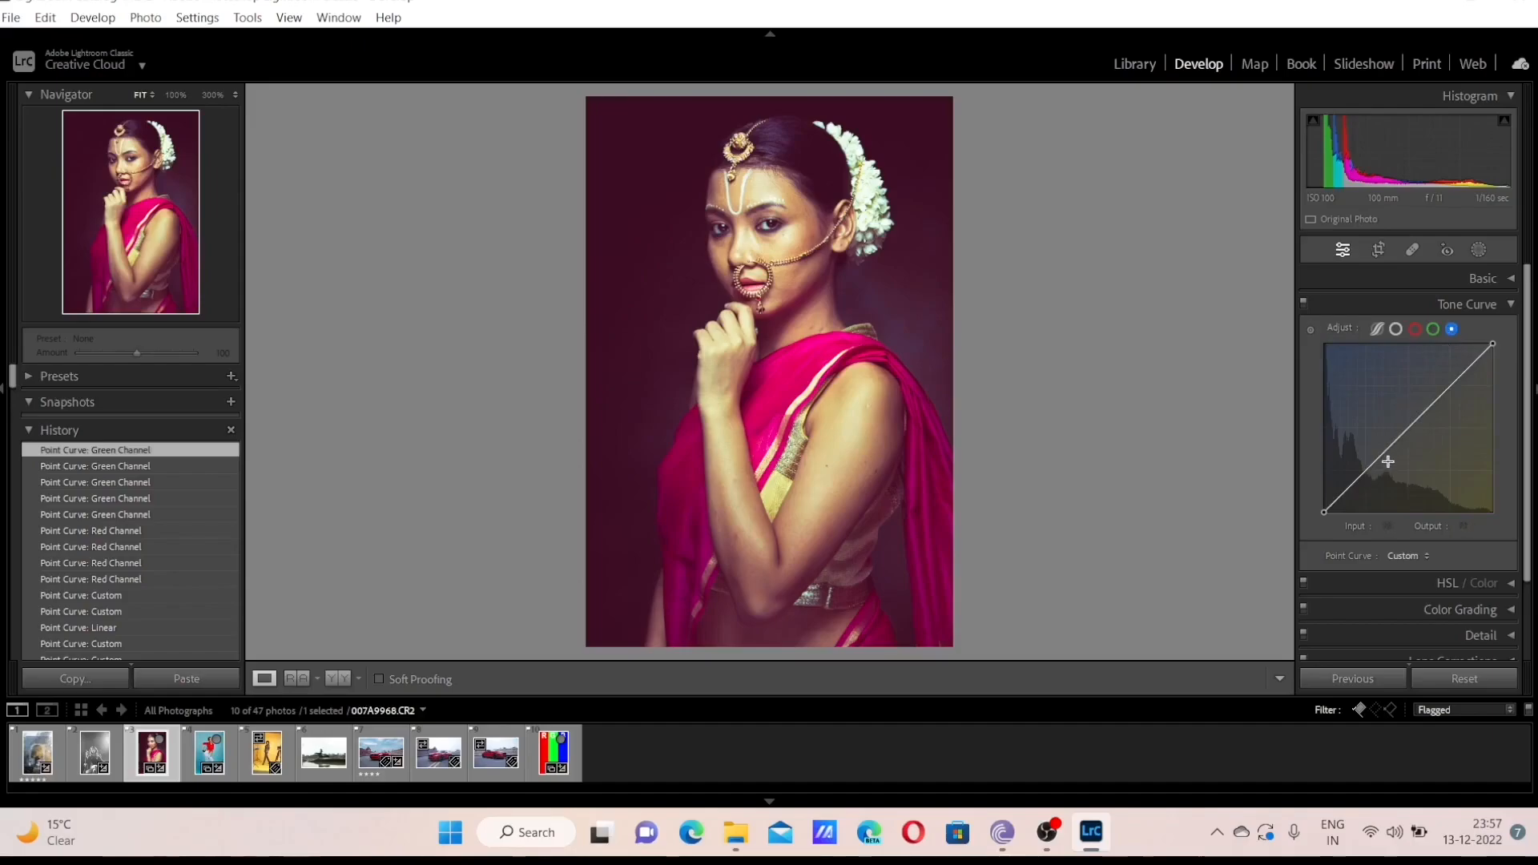
pyautogui.click(1368, 470)
pyautogui.click(1410, 427)
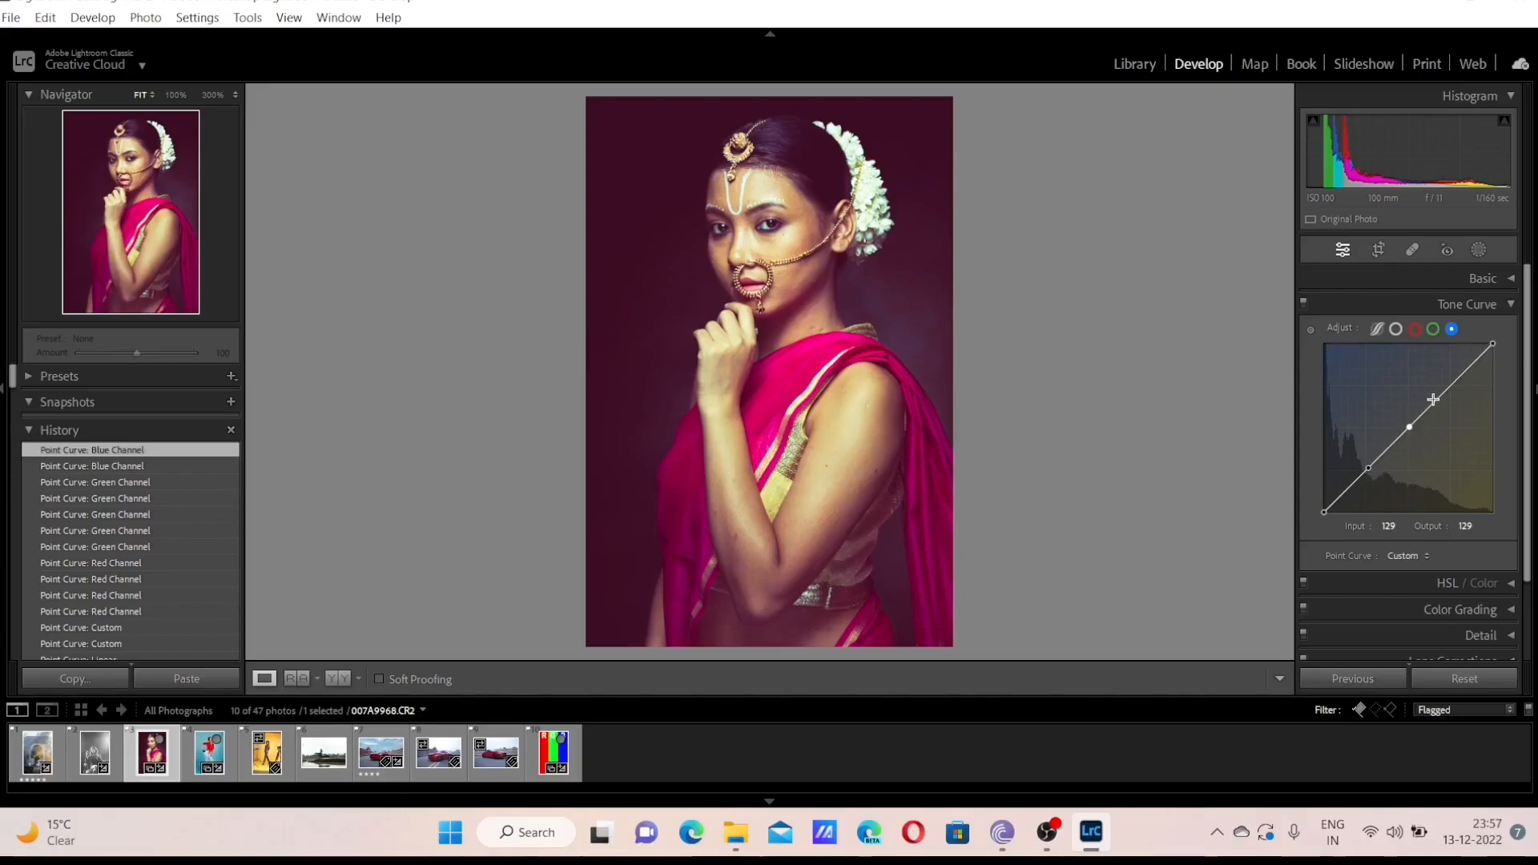
pyautogui.click(1455, 388)
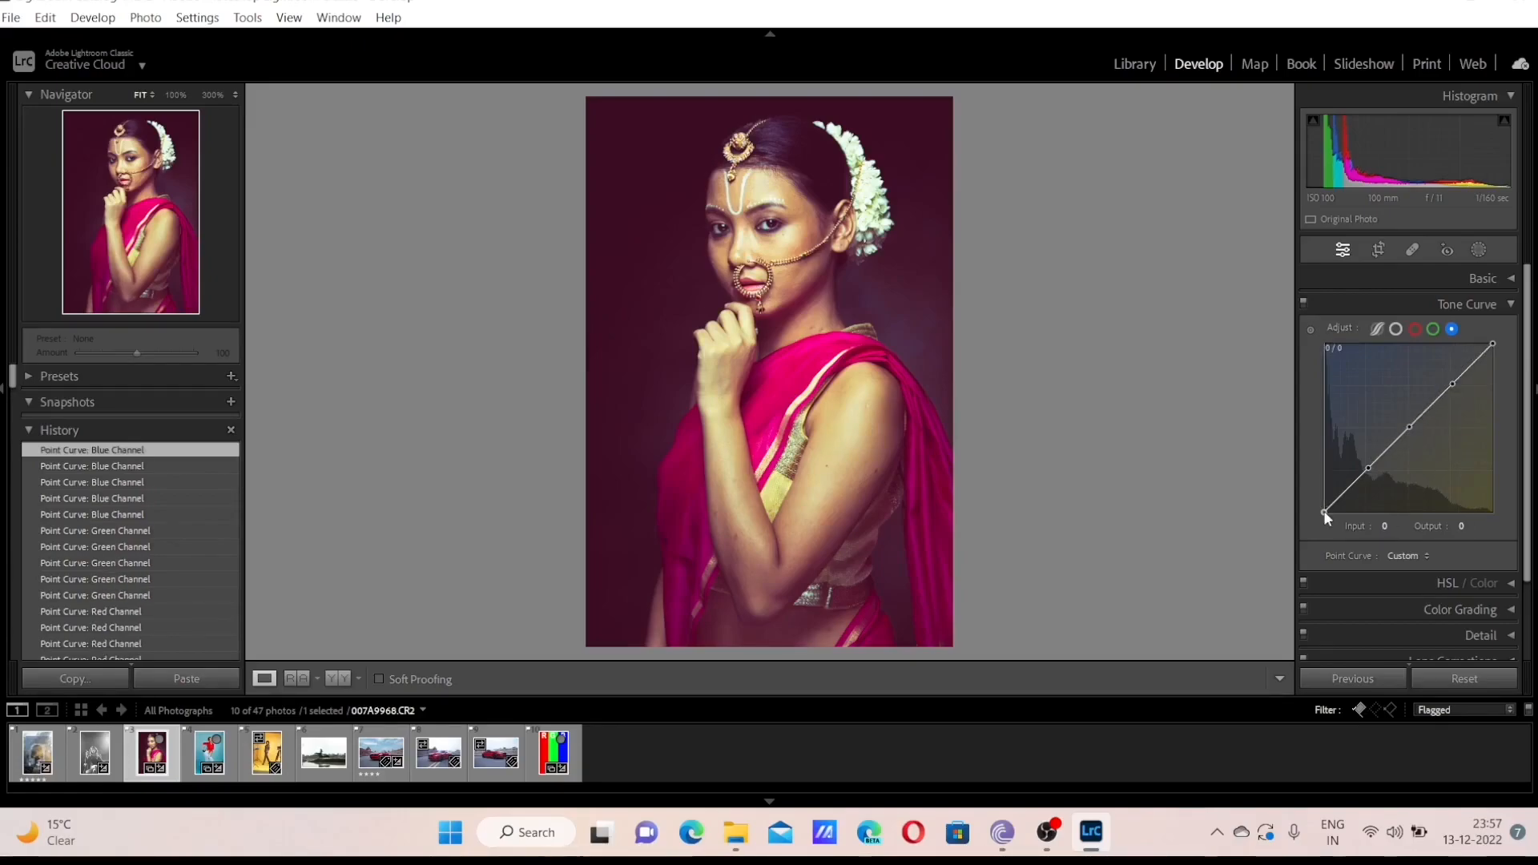
pyautogui.moveTo(1324, 513); pyautogui.dragTo(1311, 487)
pyautogui.moveTo(1454, 385); pyautogui.dragTo(1458, 388)
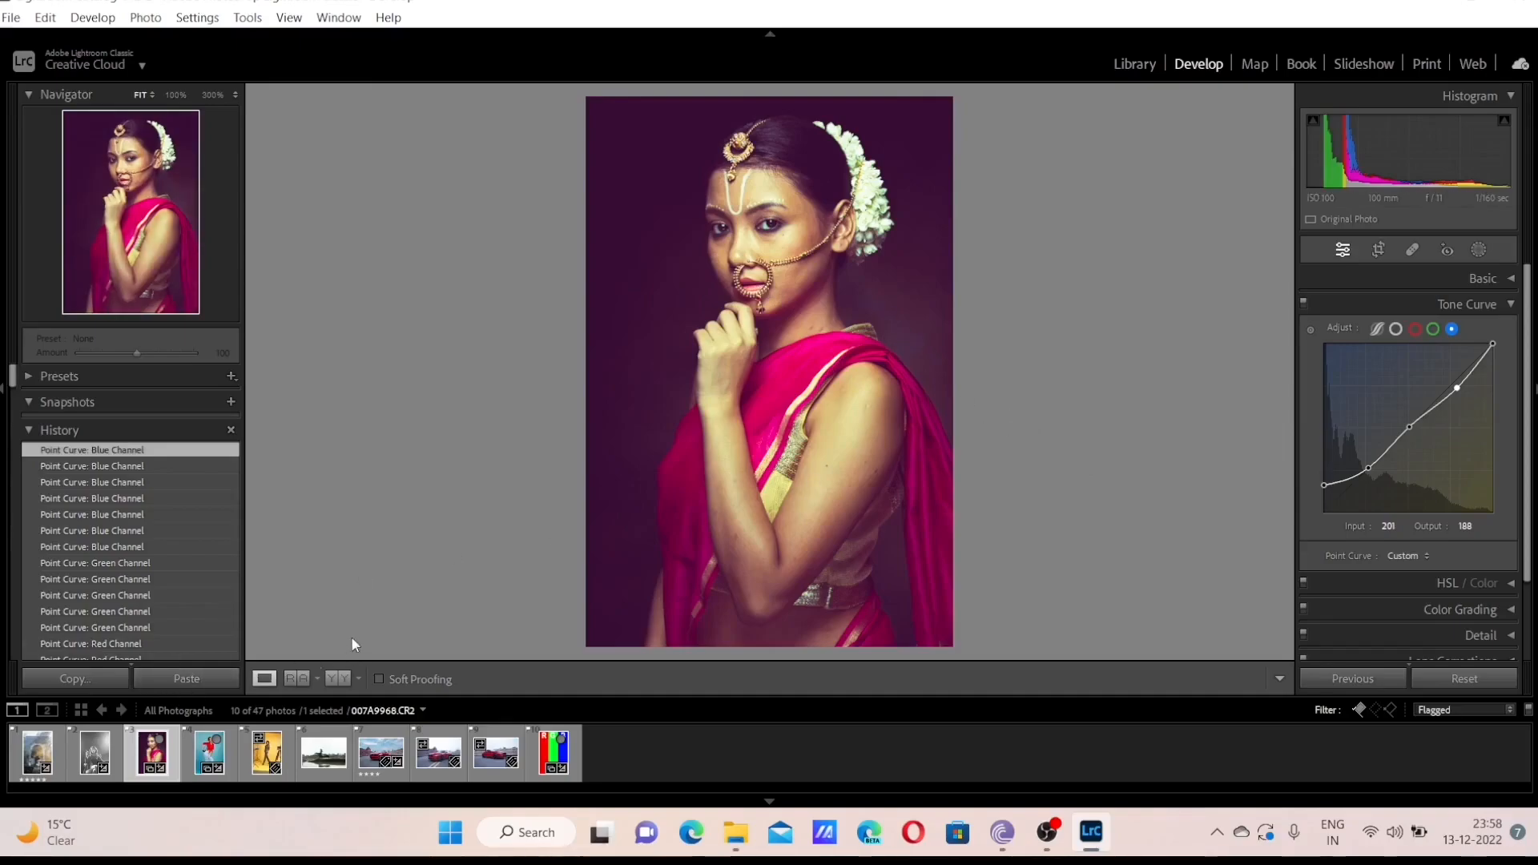
pyautogui.click(338, 680)
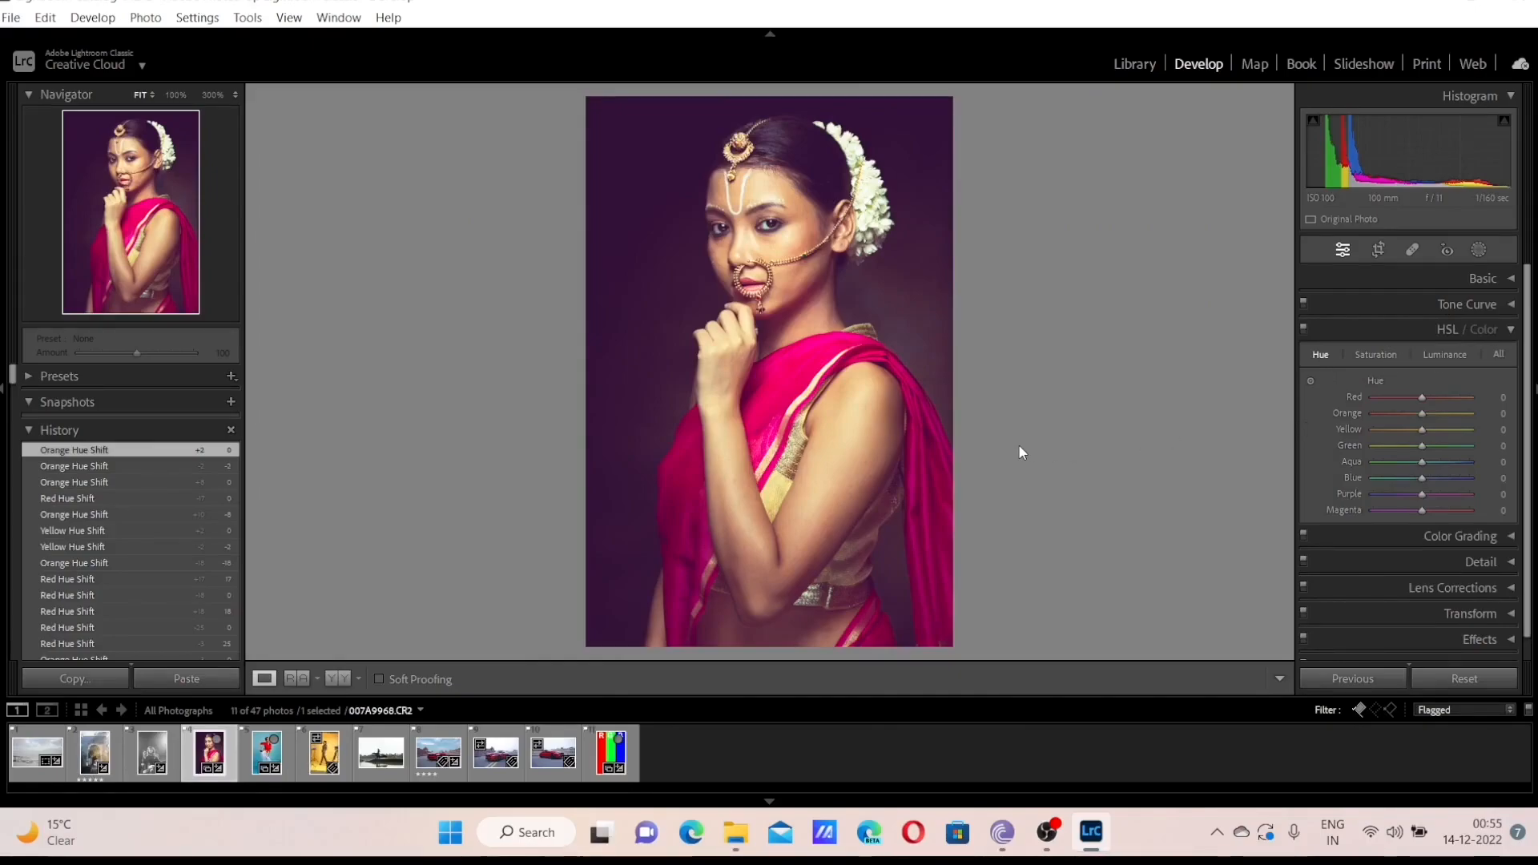
# Open the bridge and boats photo and try its Blue hue at -95, reset it, and try the positive end
pyautogui.click(21, 761)
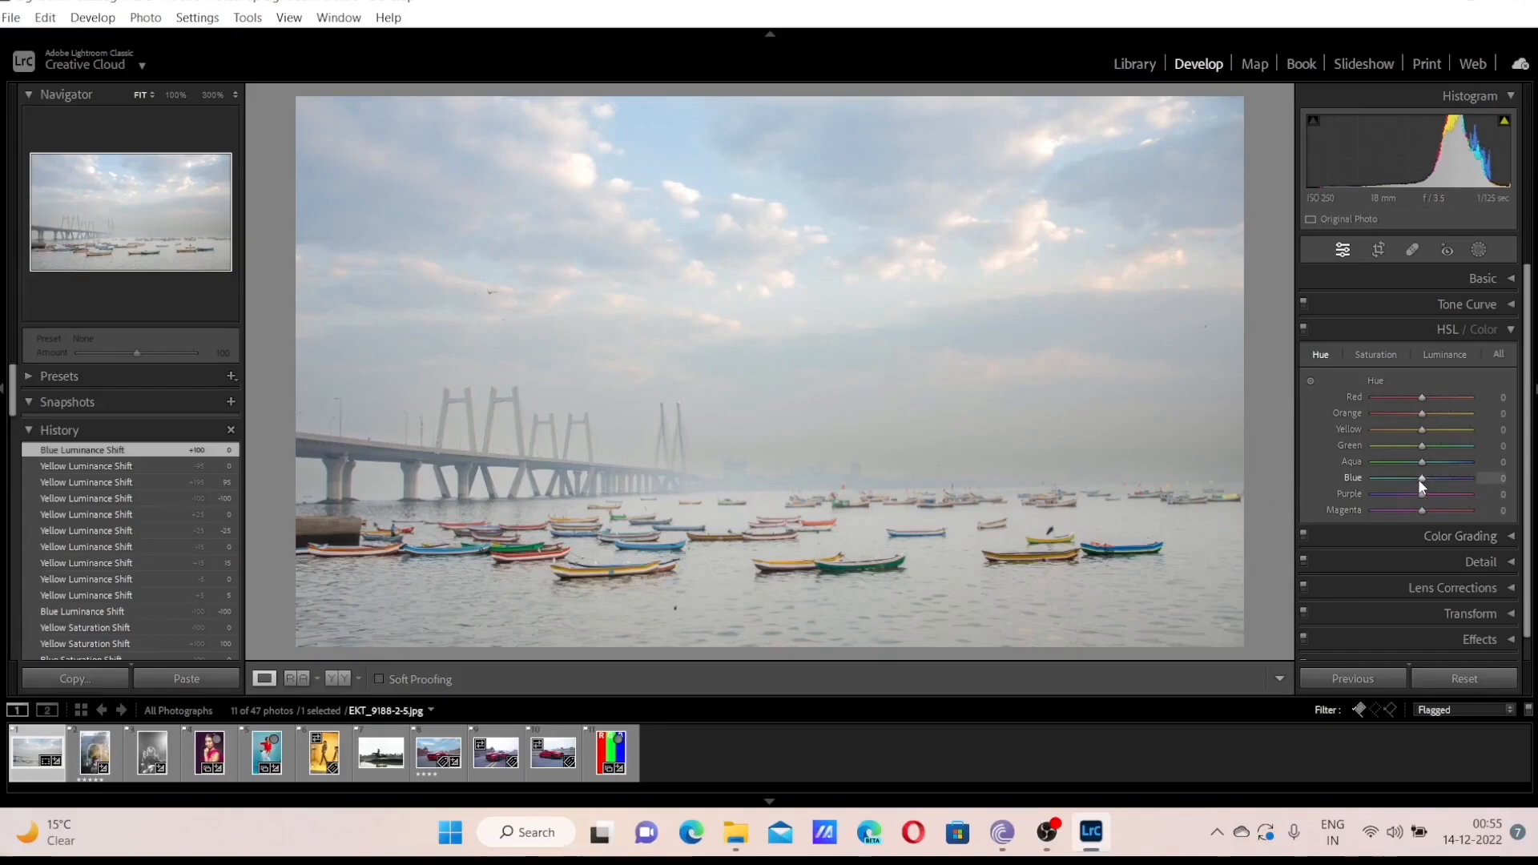
pyautogui.moveTo(1418, 479); pyautogui.dragTo(1374, 473)
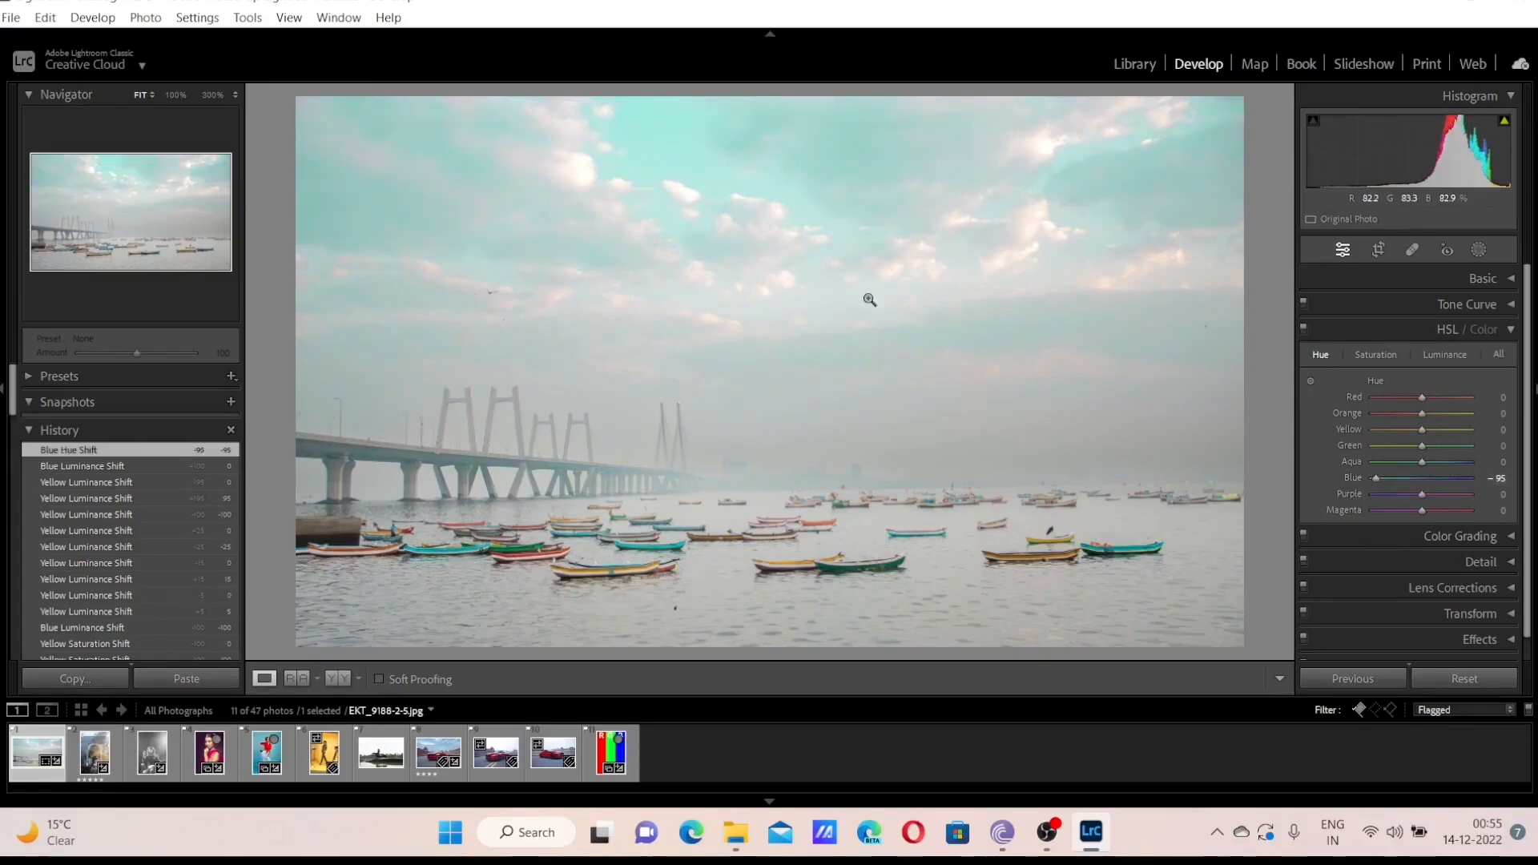
pyautogui.doubleClick(1422, 479)
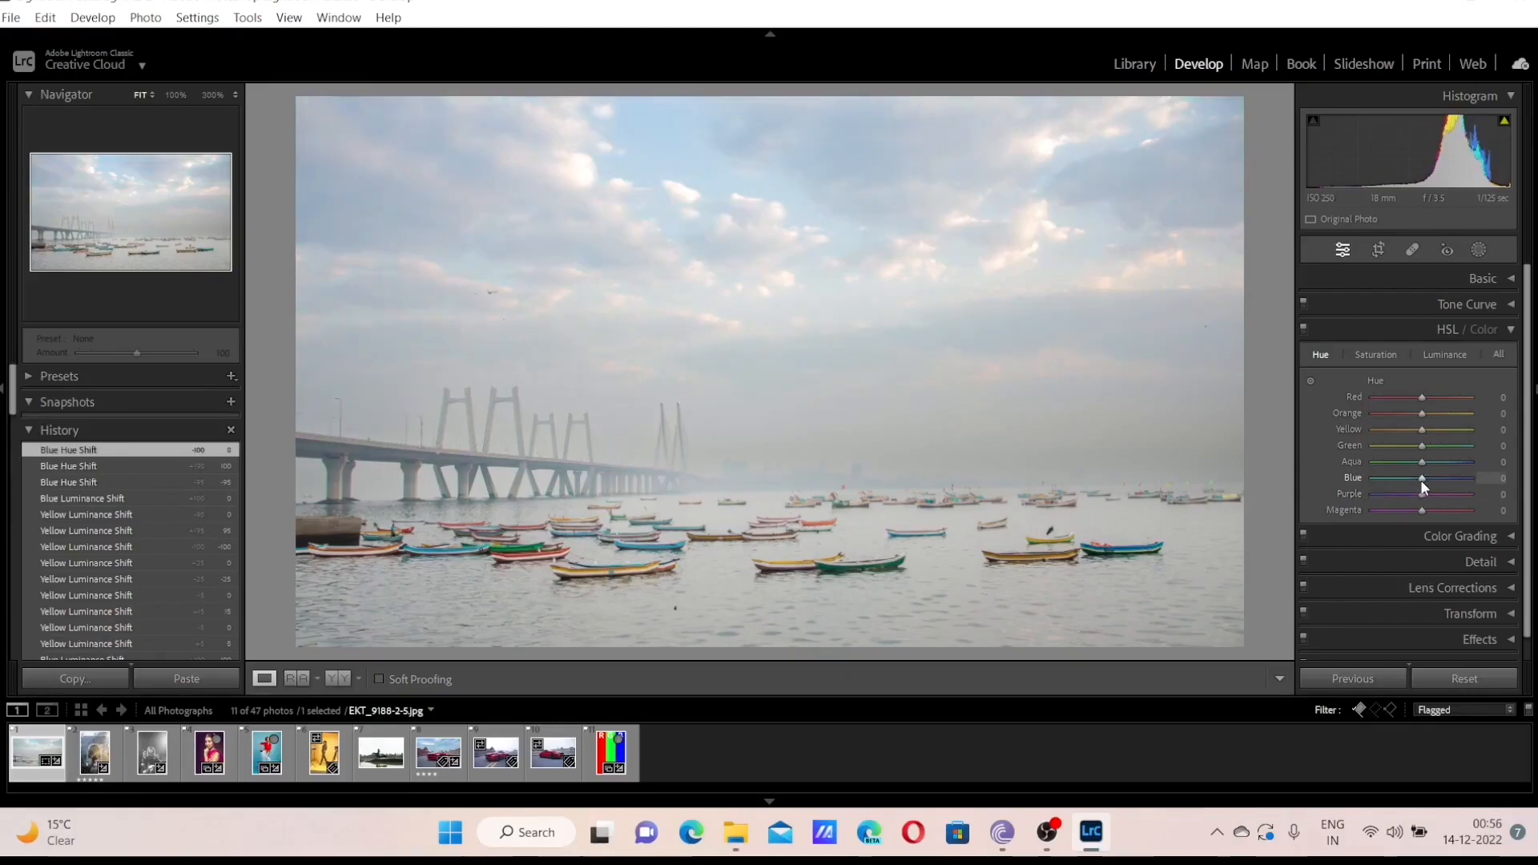
pyautogui.moveTo(1438, 480); pyautogui.dragTo(1494, 481)
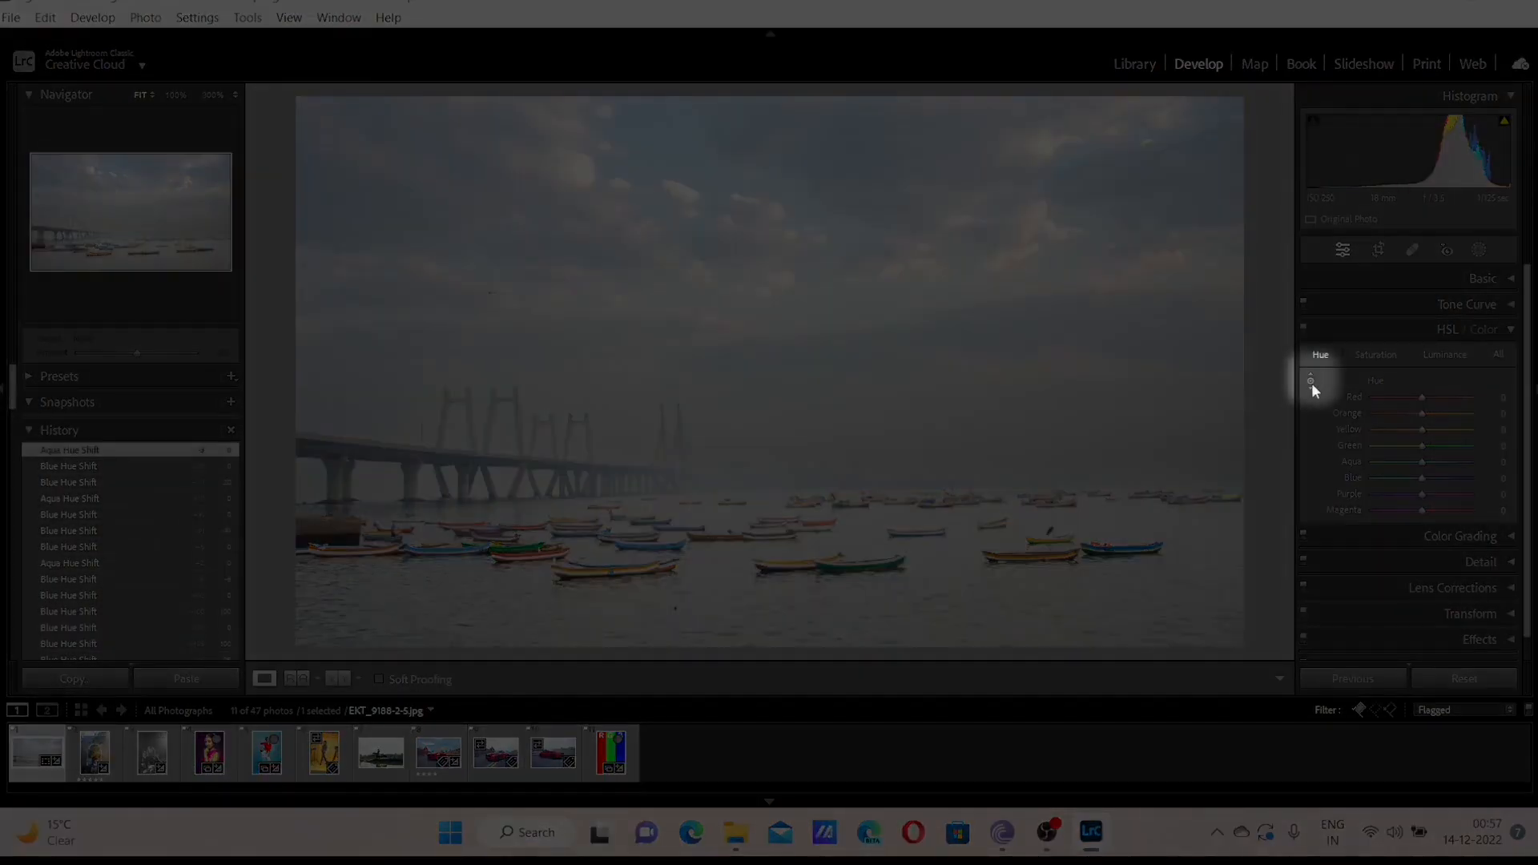
# Try shifting the sky's hue with the targeted adjustment tool to Blue -86 and +68, reset Blue and Aqua, and leave the tool
pyautogui.click(1311, 383)
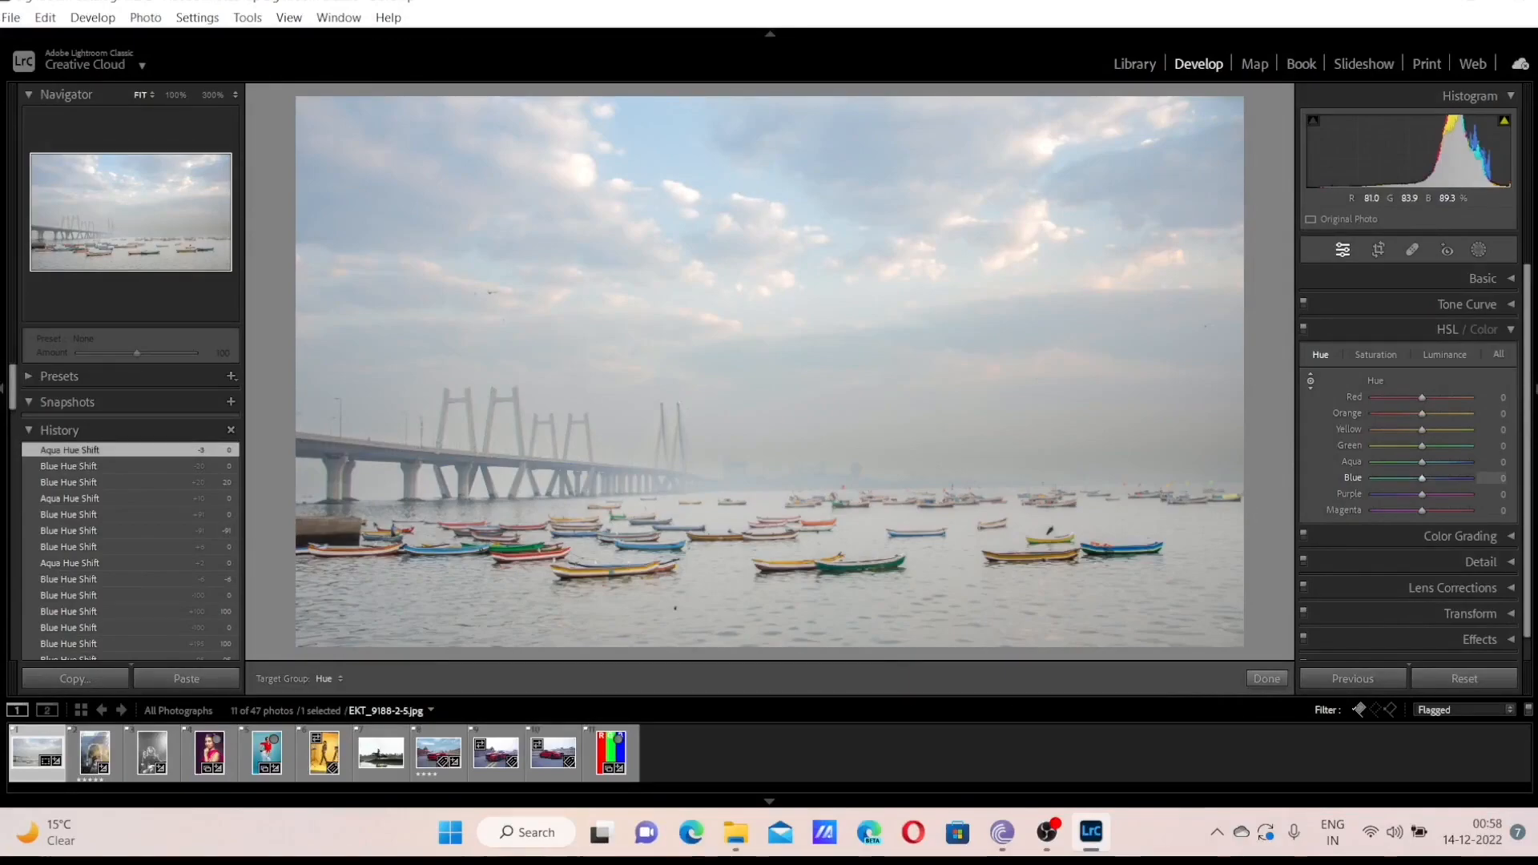
pyautogui.moveTo(689, 232); pyautogui.dragTo(689, 300)
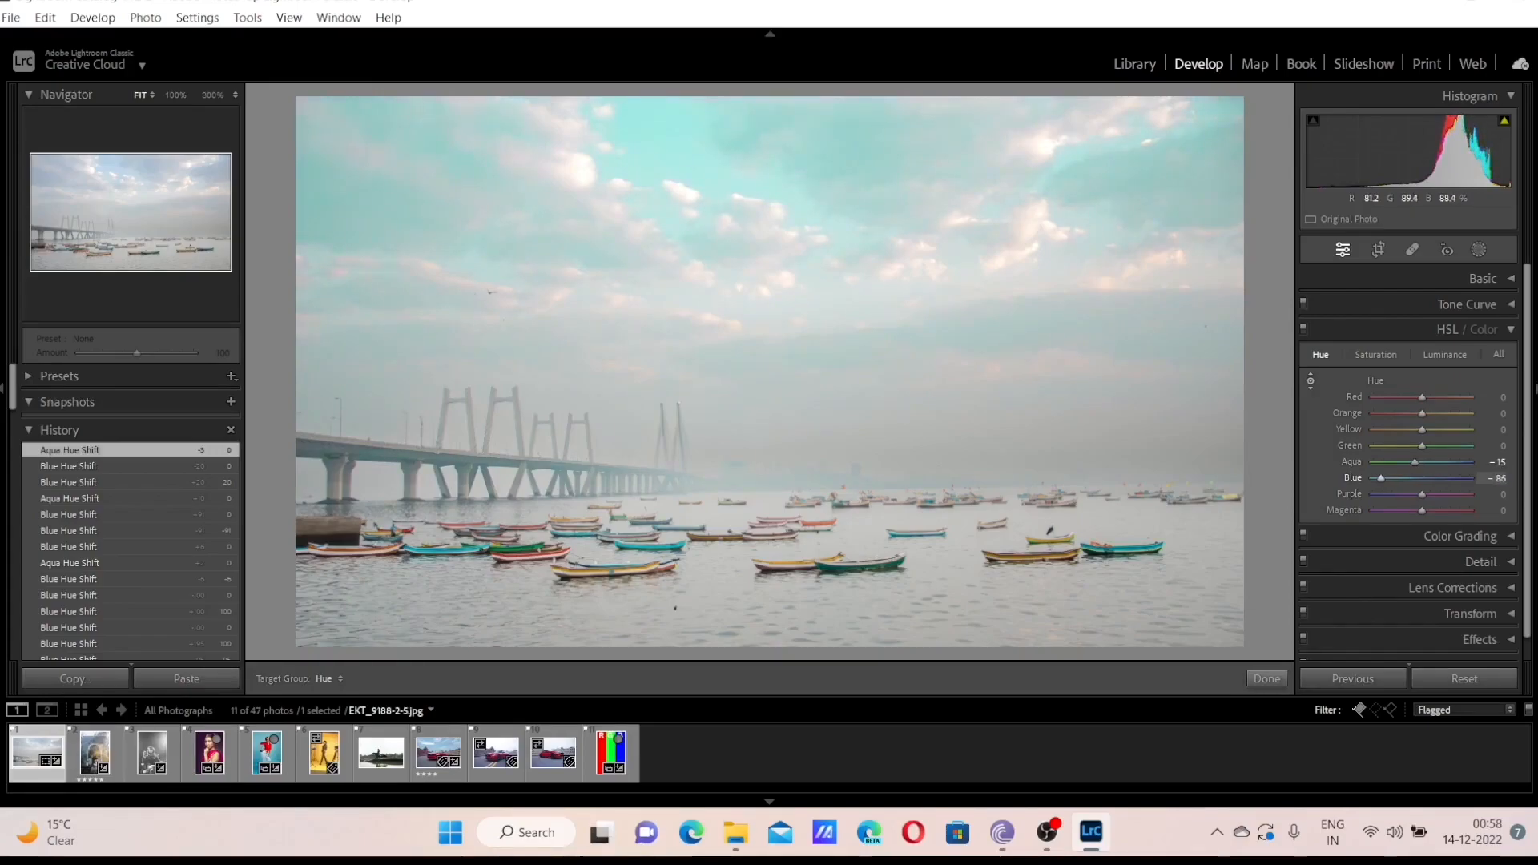
pyautogui.moveTo(688, 313); pyautogui.dragTo(732, 171)
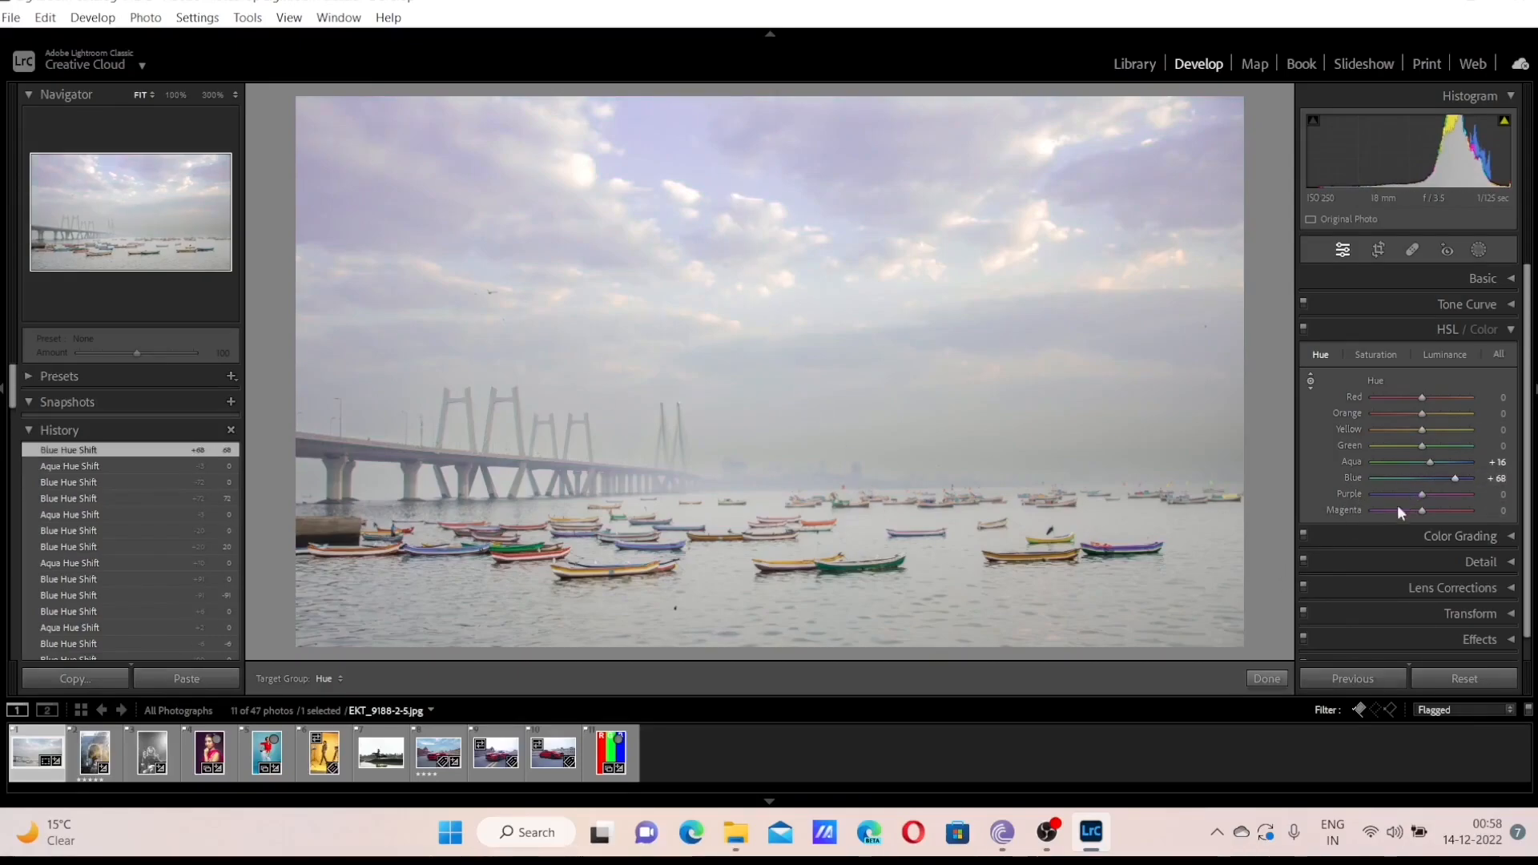
pyautogui.doubleClick(1354, 479)
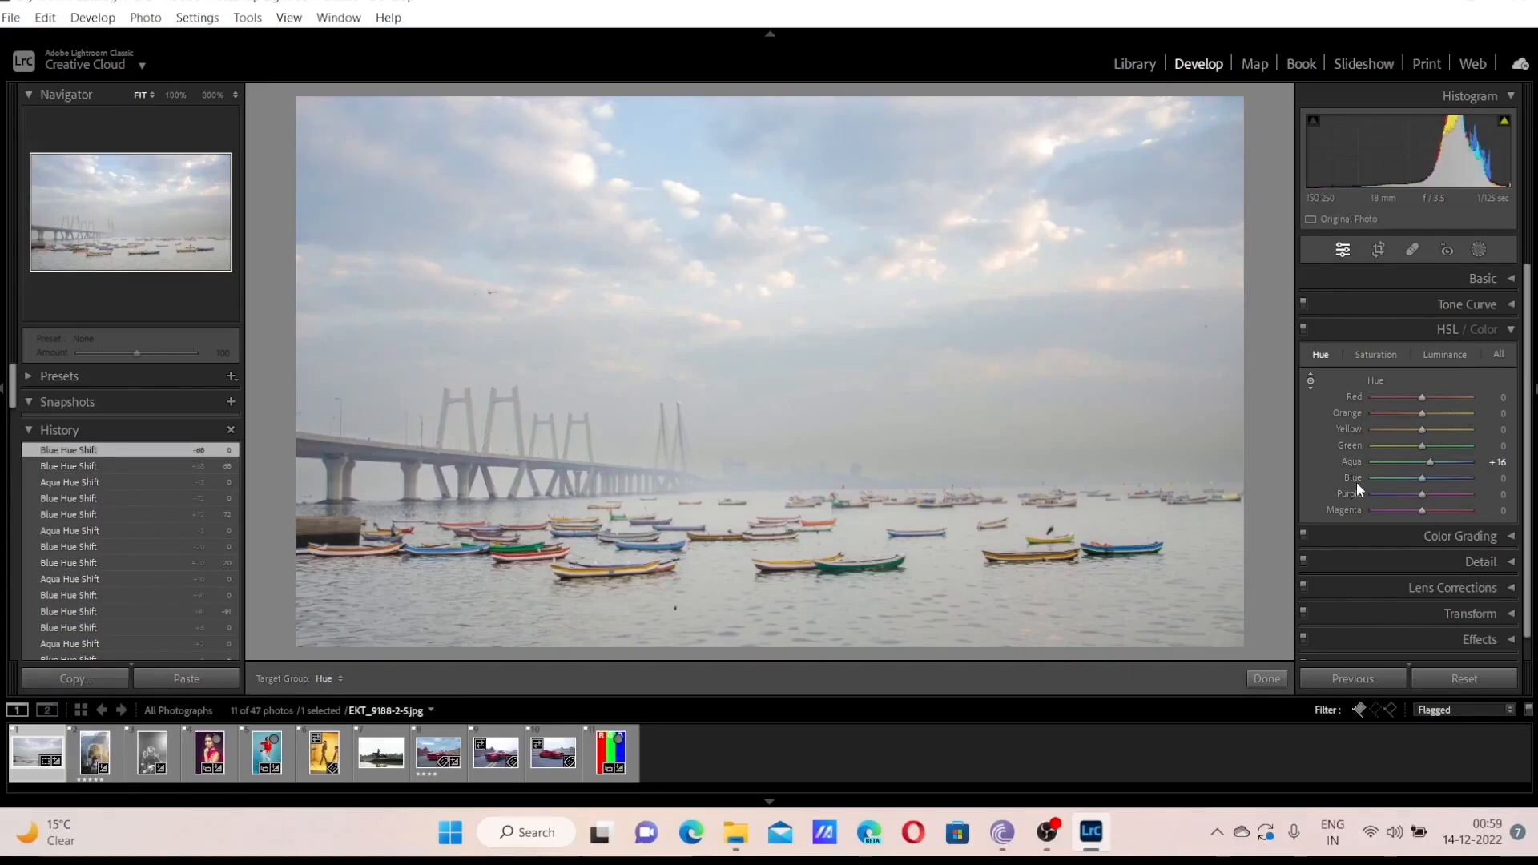
pyautogui.doubleClick(1347, 462)
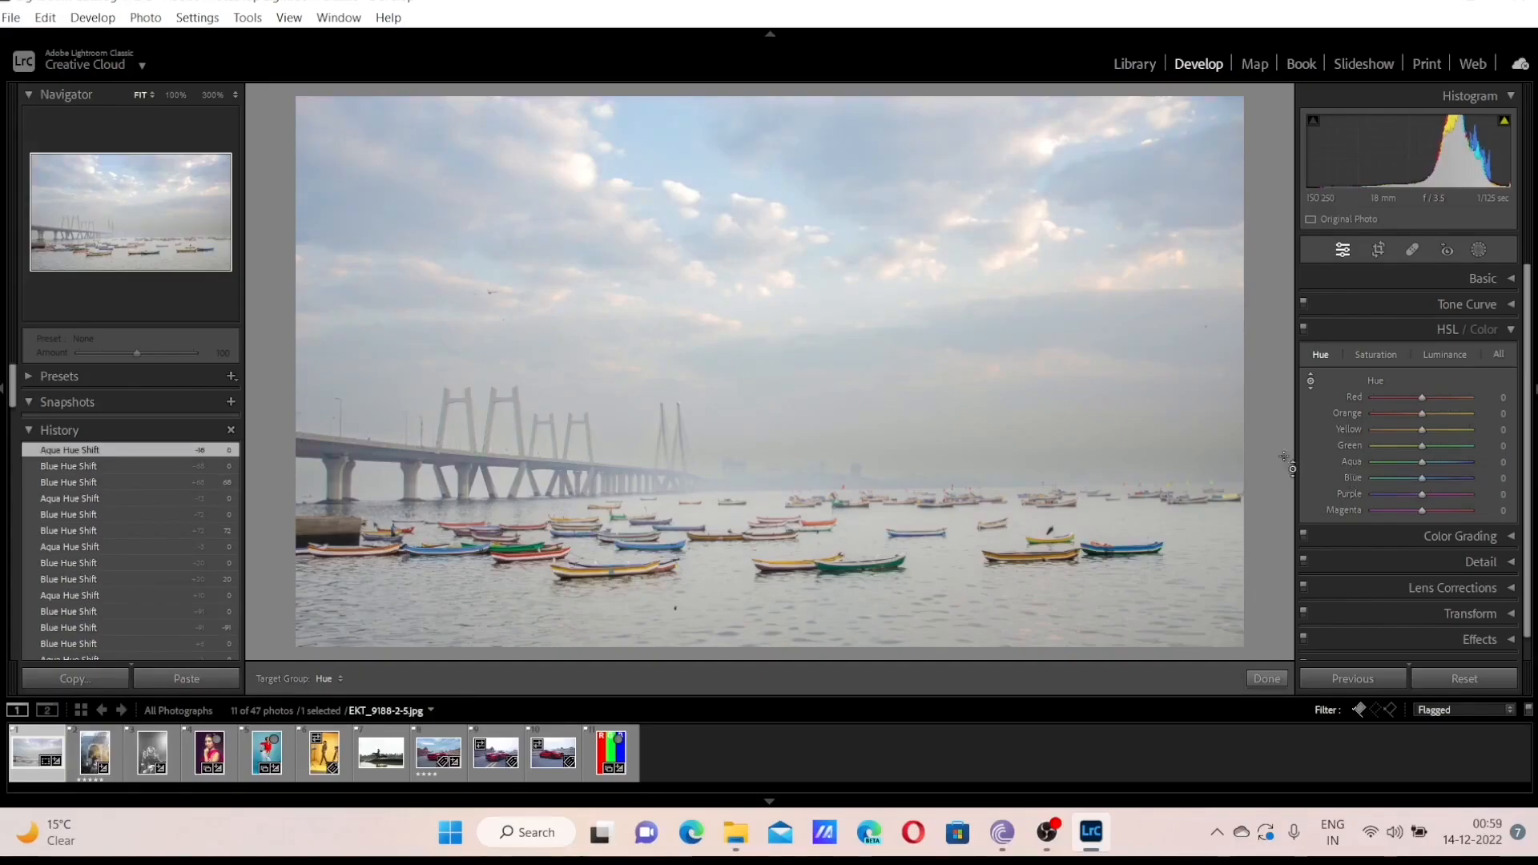
pyautogui.click(1310, 381)
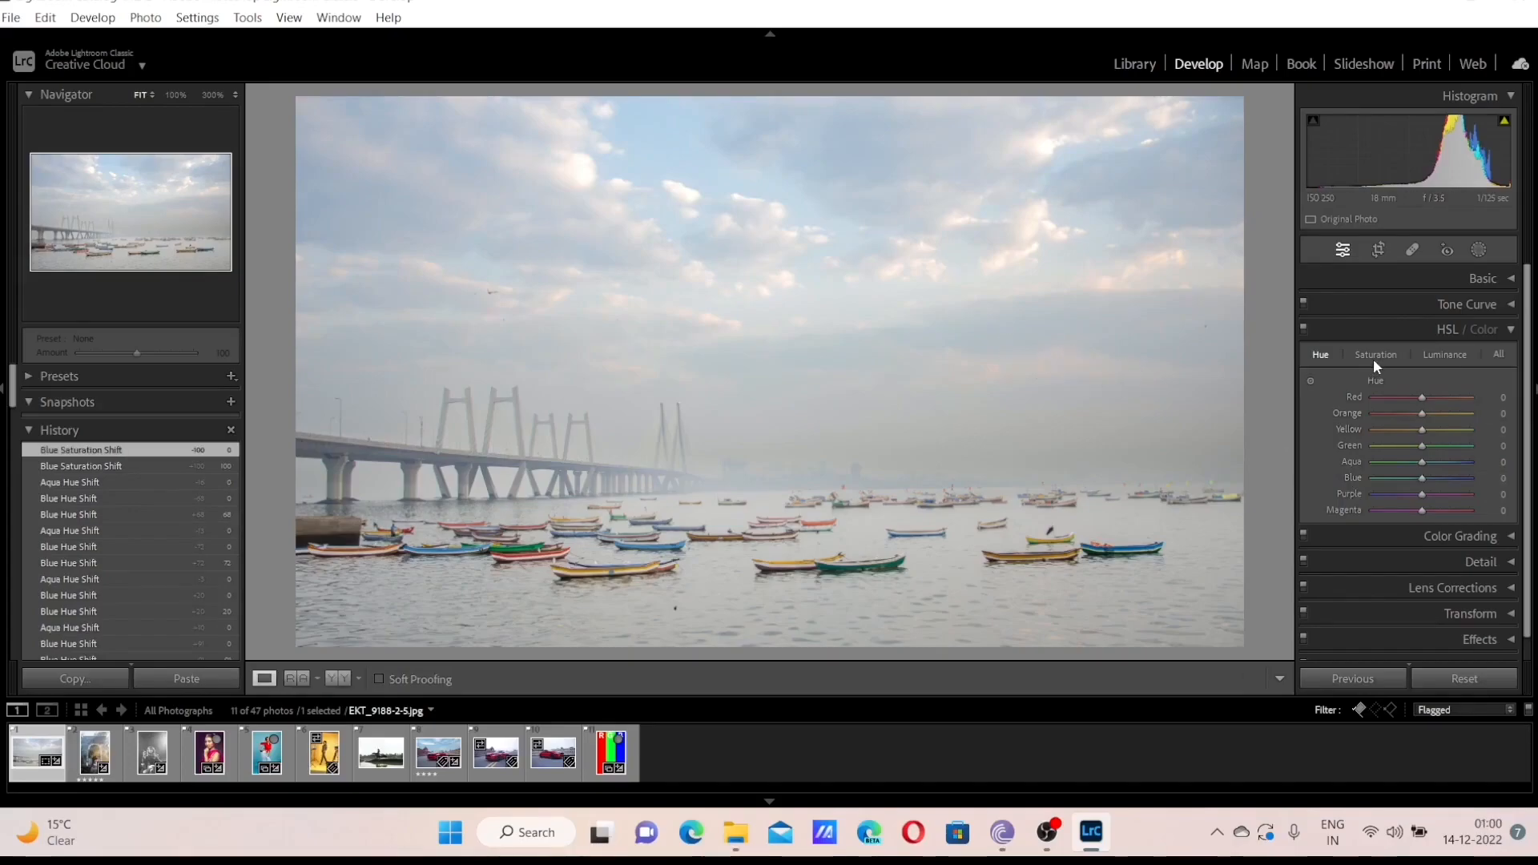
# Try Blue saturation at +75 and -100 and Yellow saturation at +95 and -100, and reset both colours
pyautogui.click(1380, 355)
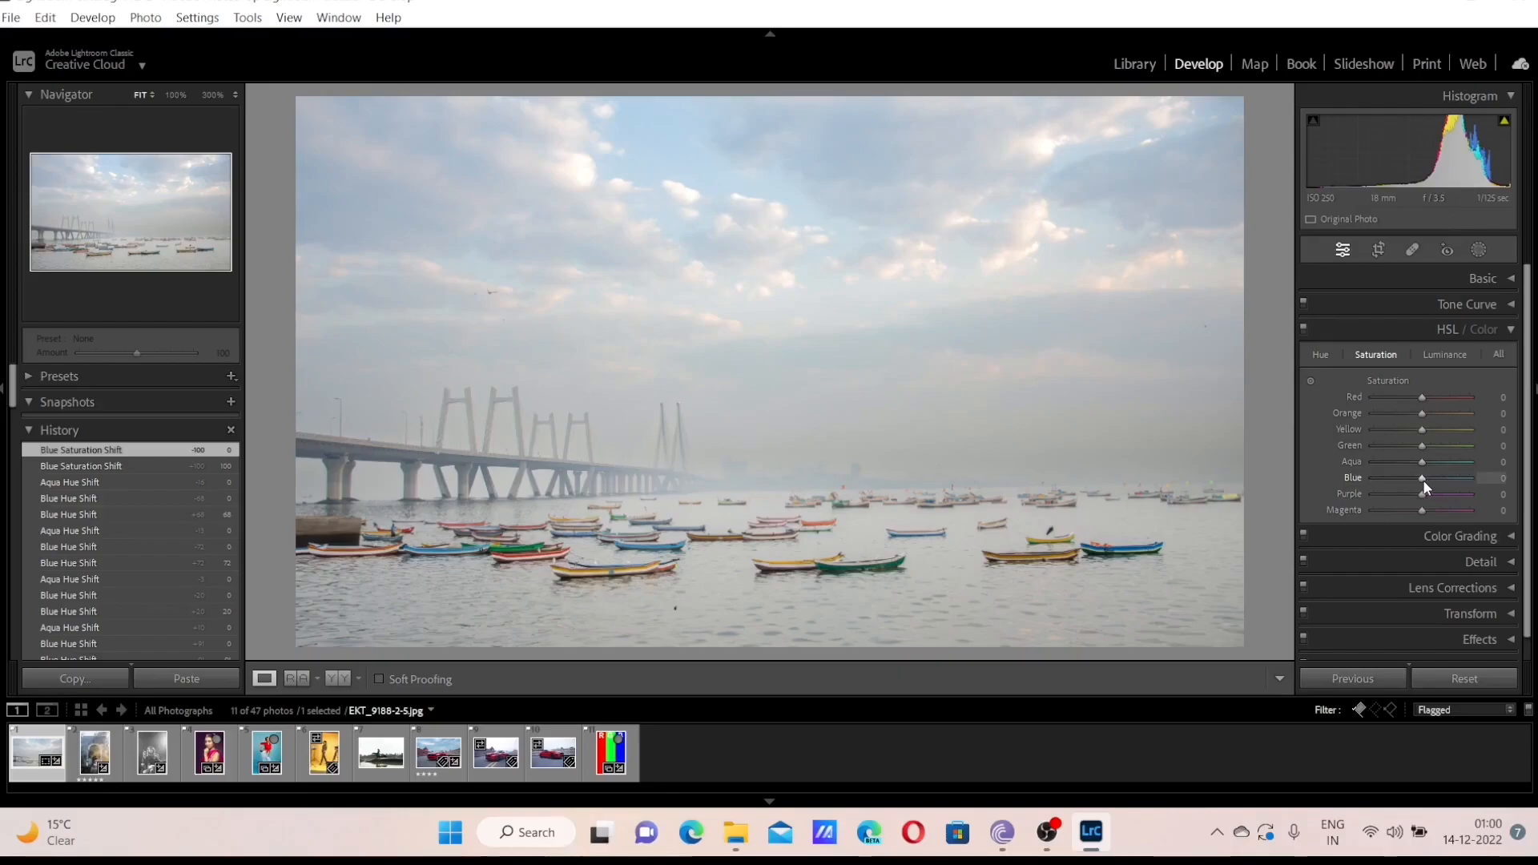
pyautogui.moveTo(1422, 480); pyautogui.dragTo(1440, 489)
pyautogui.moveTo(1453, 484); pyautogui.dragTo(1456, 484)
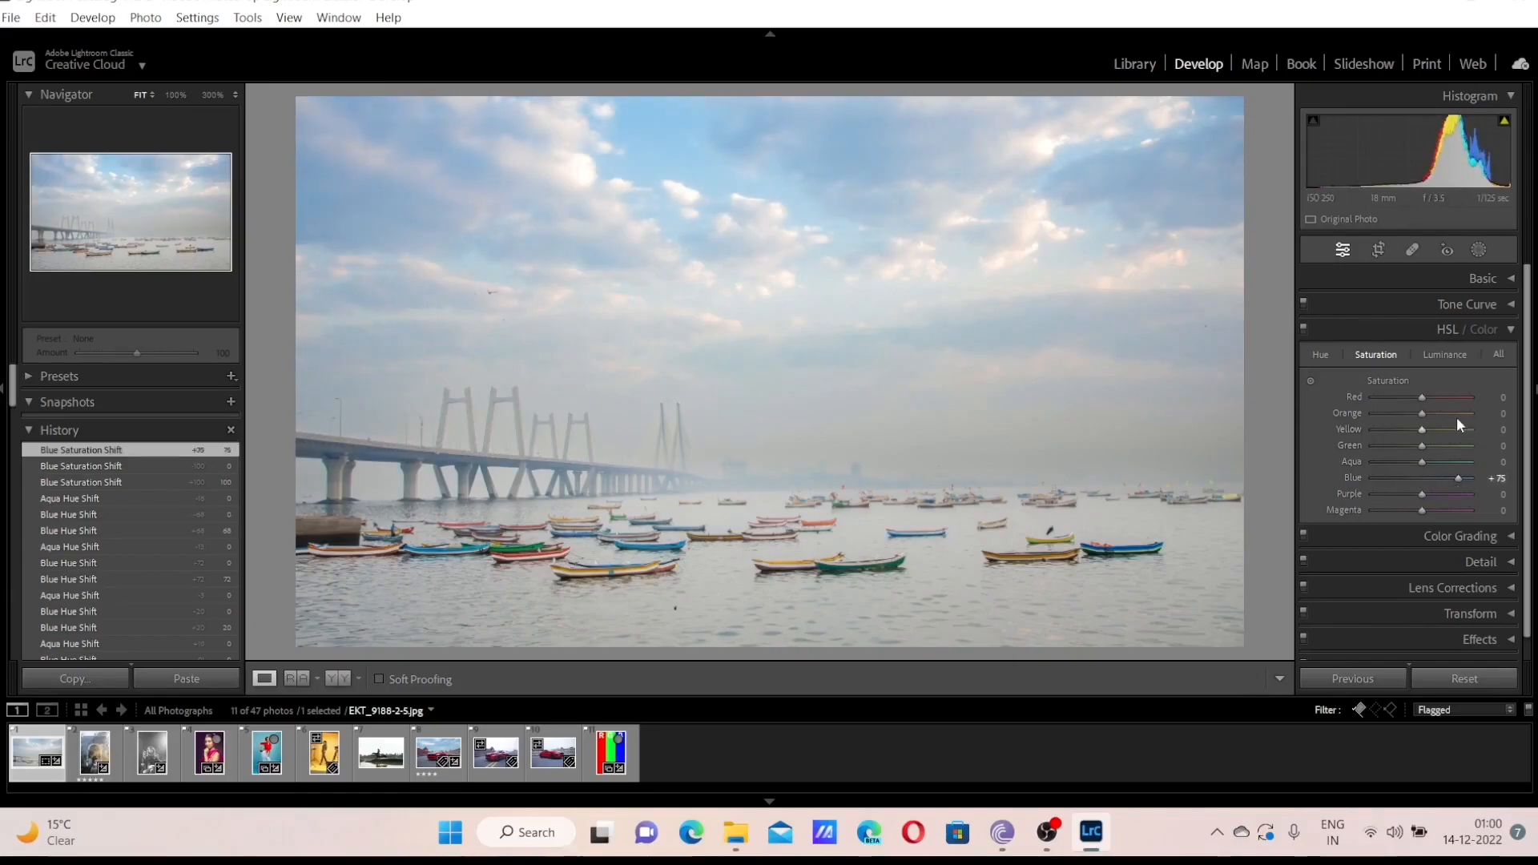
pyautogui.moveTo(1423, 428); pyautogui.dragTo(1357, 475)
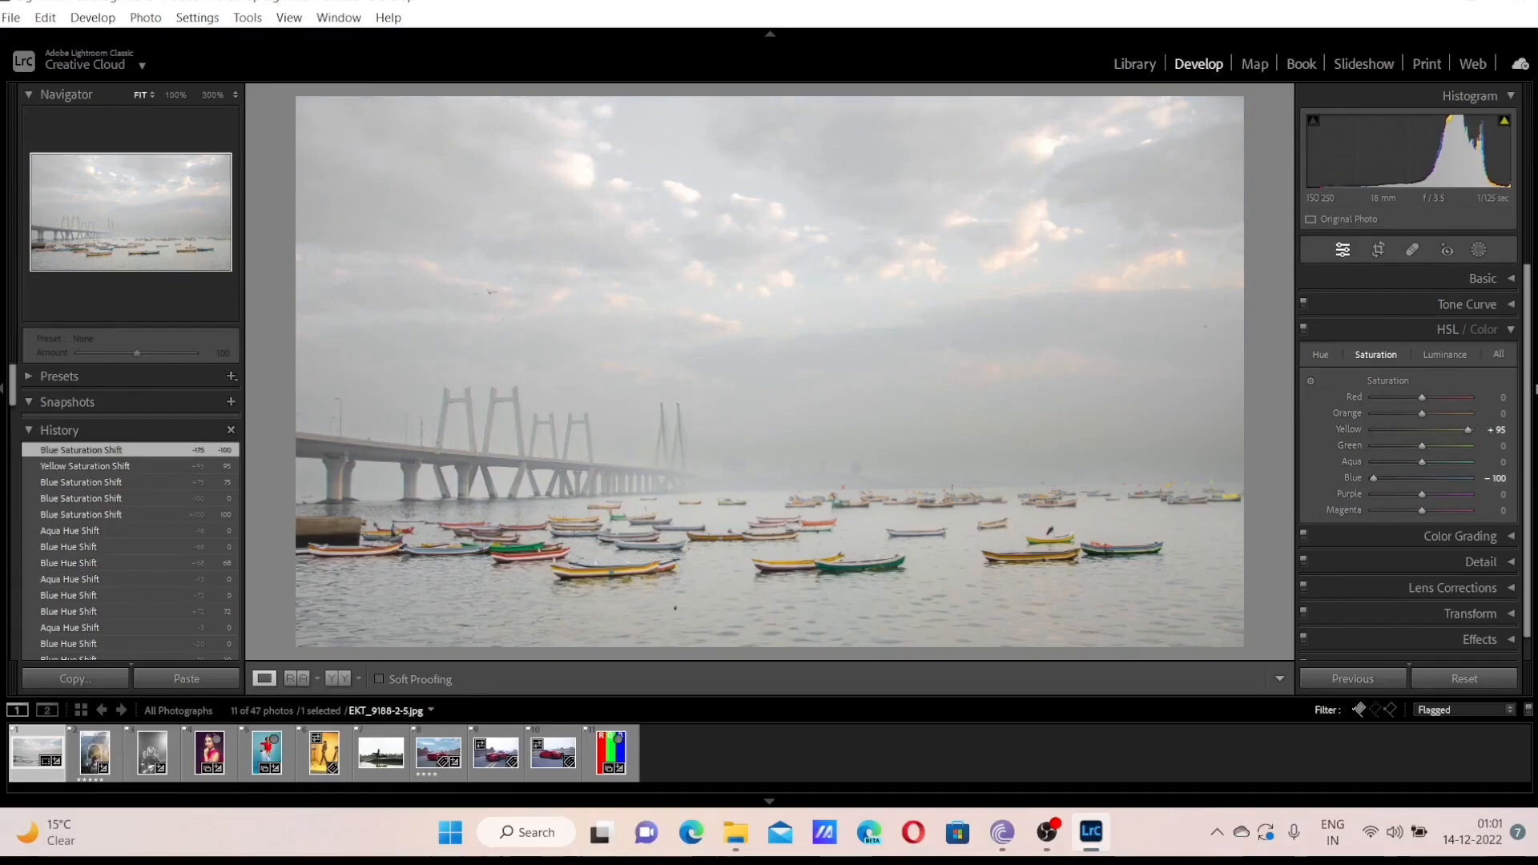
pyautogui.moveTo(1458, 426); pyautogui.dragTo(1228, 428)
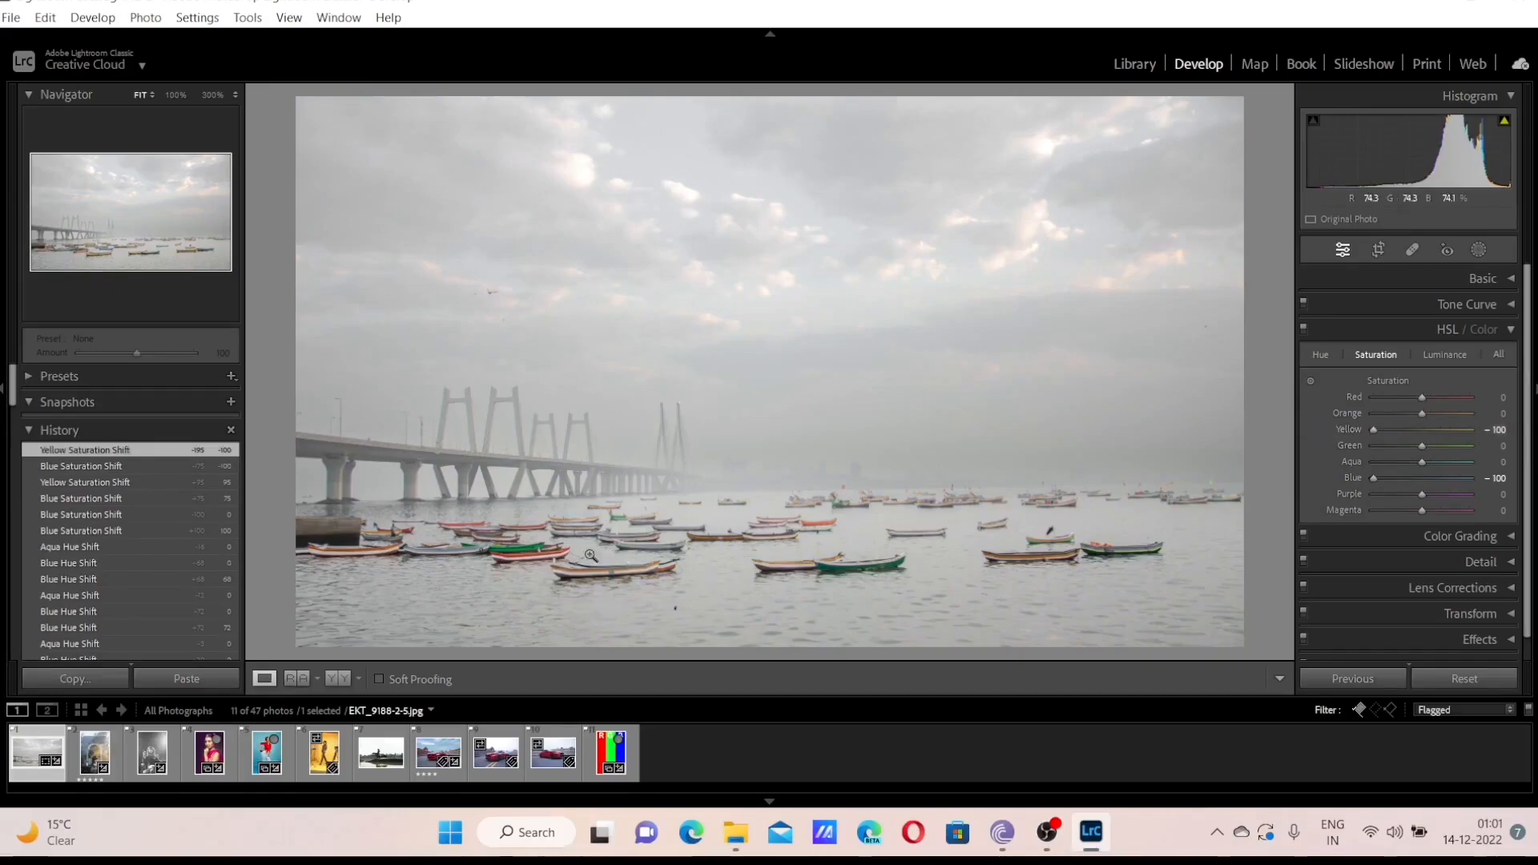
pyautogui.doubleClick(1349, 429)
pyautogui.doubleClick(1353, 477)
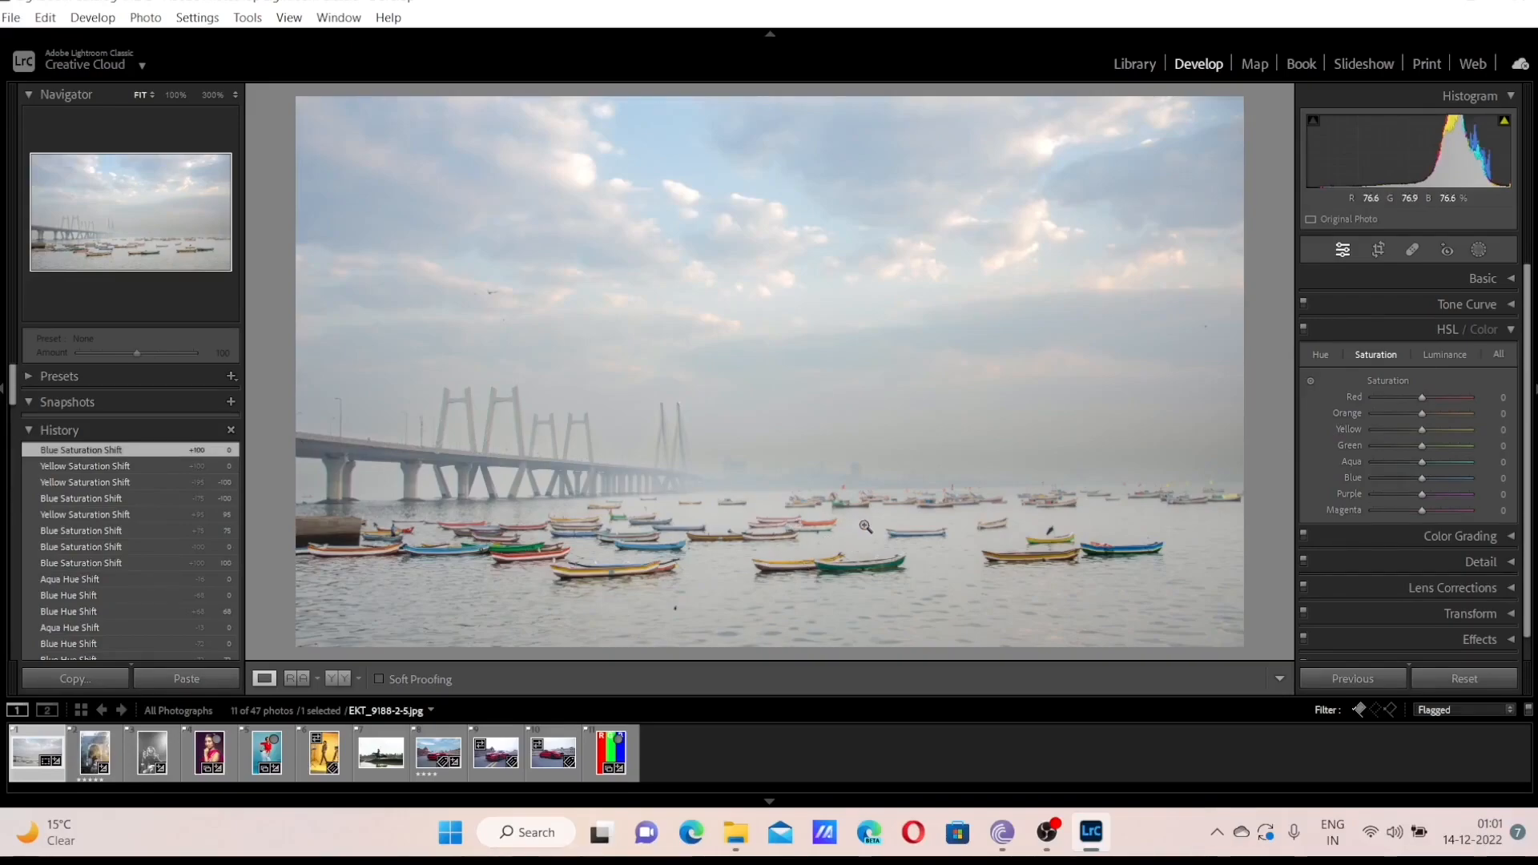
# Zoom in on the boats, try shifting Yellow luminance and raising Blue luminance to +100, and reset both colours
pyautogui.click(1449, 354)
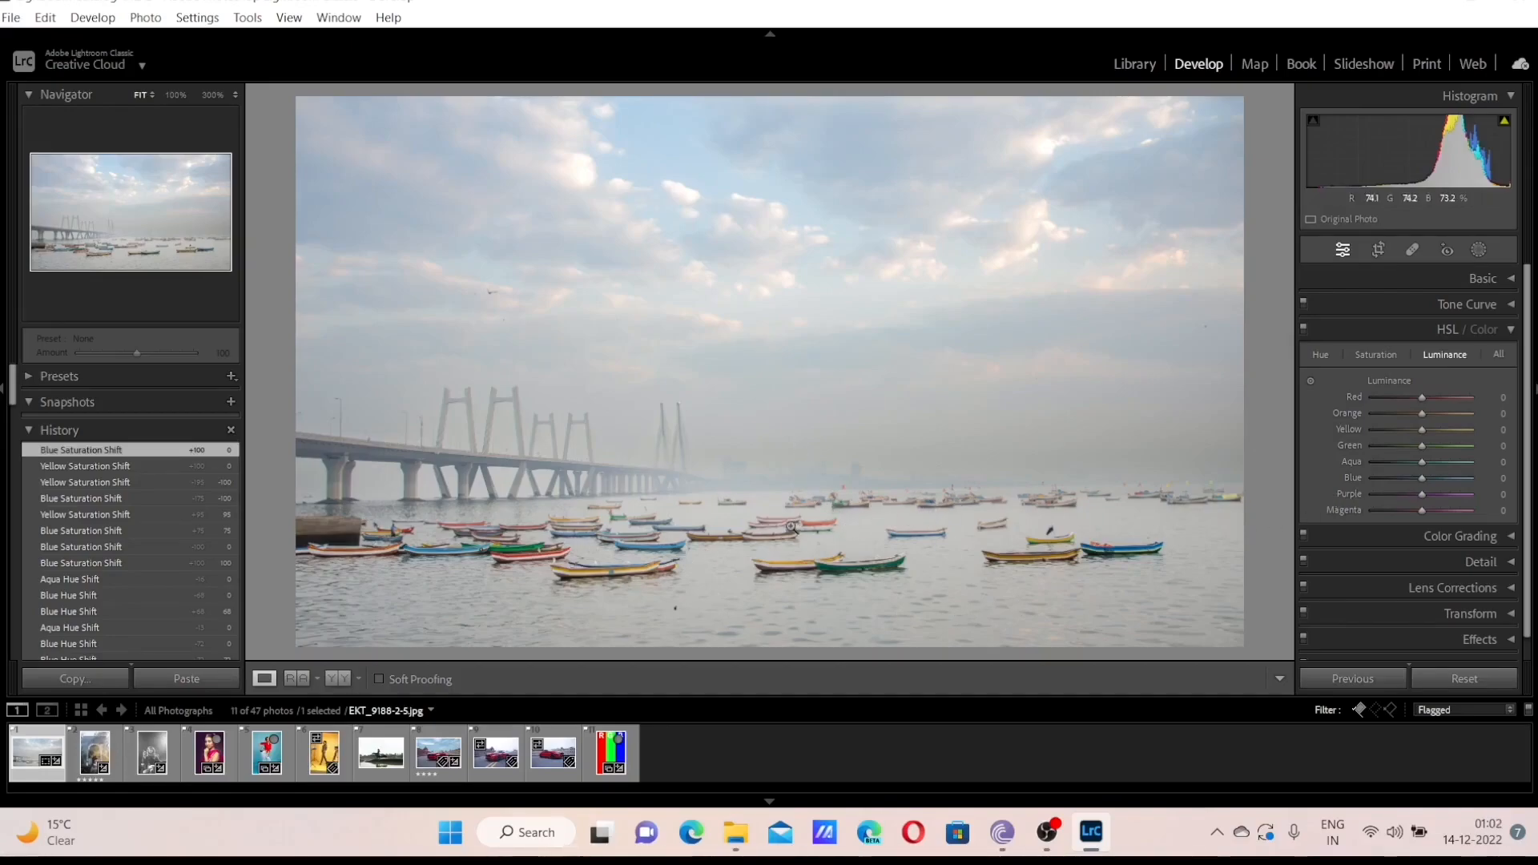
pyautogui.click(1050, 538)
pyautogui.moveTo(1053, 543); pyautogui.dragTo(995, 501)
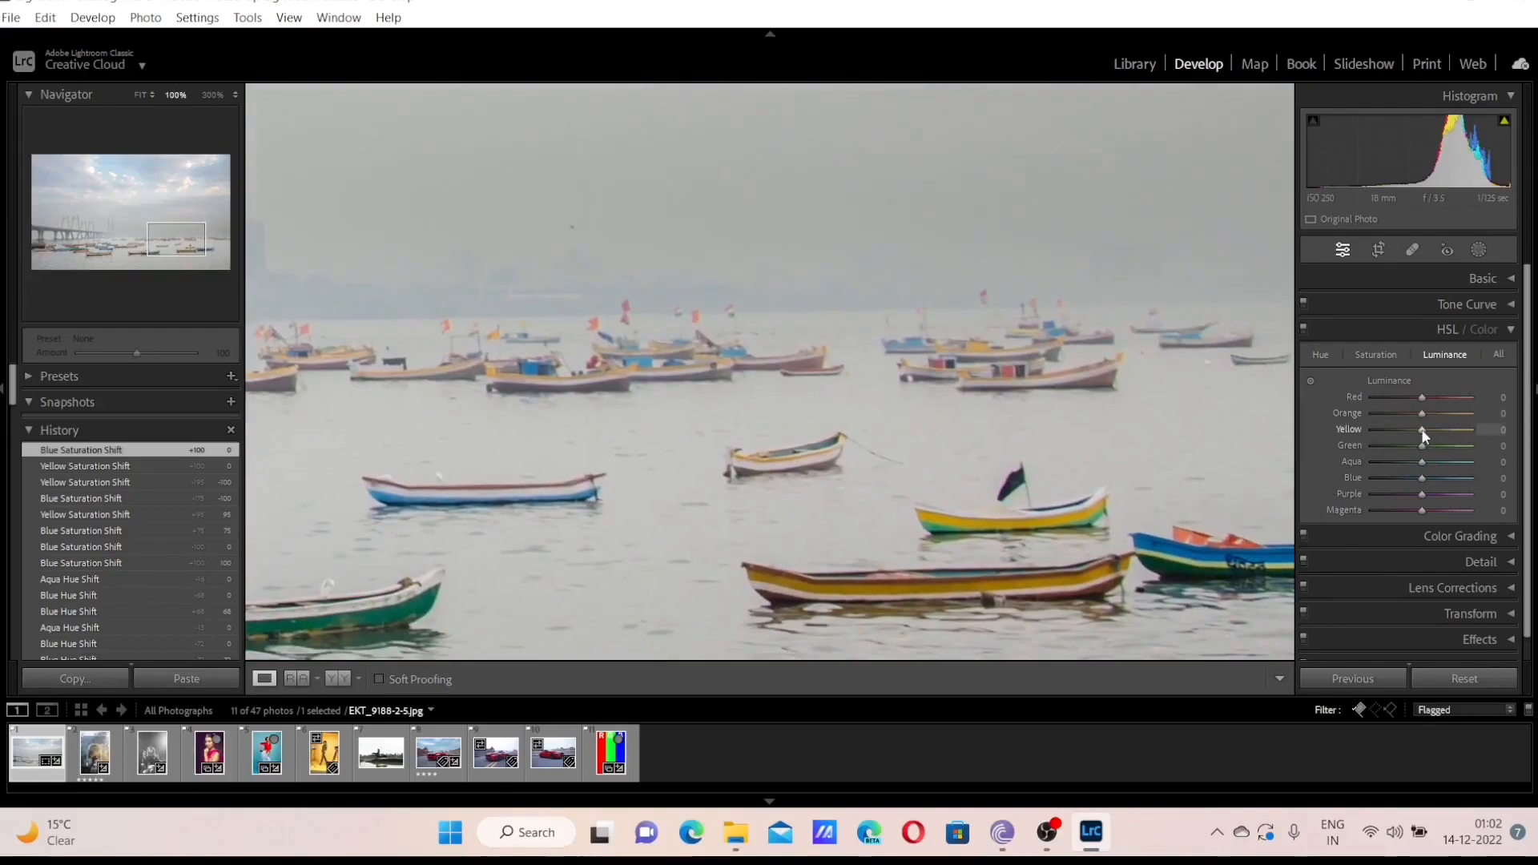
pyautogui.moveTo(1423, 434); pyautogui.dragTo(1474, 482)
pyautogui.doubleClick(1456, 438)
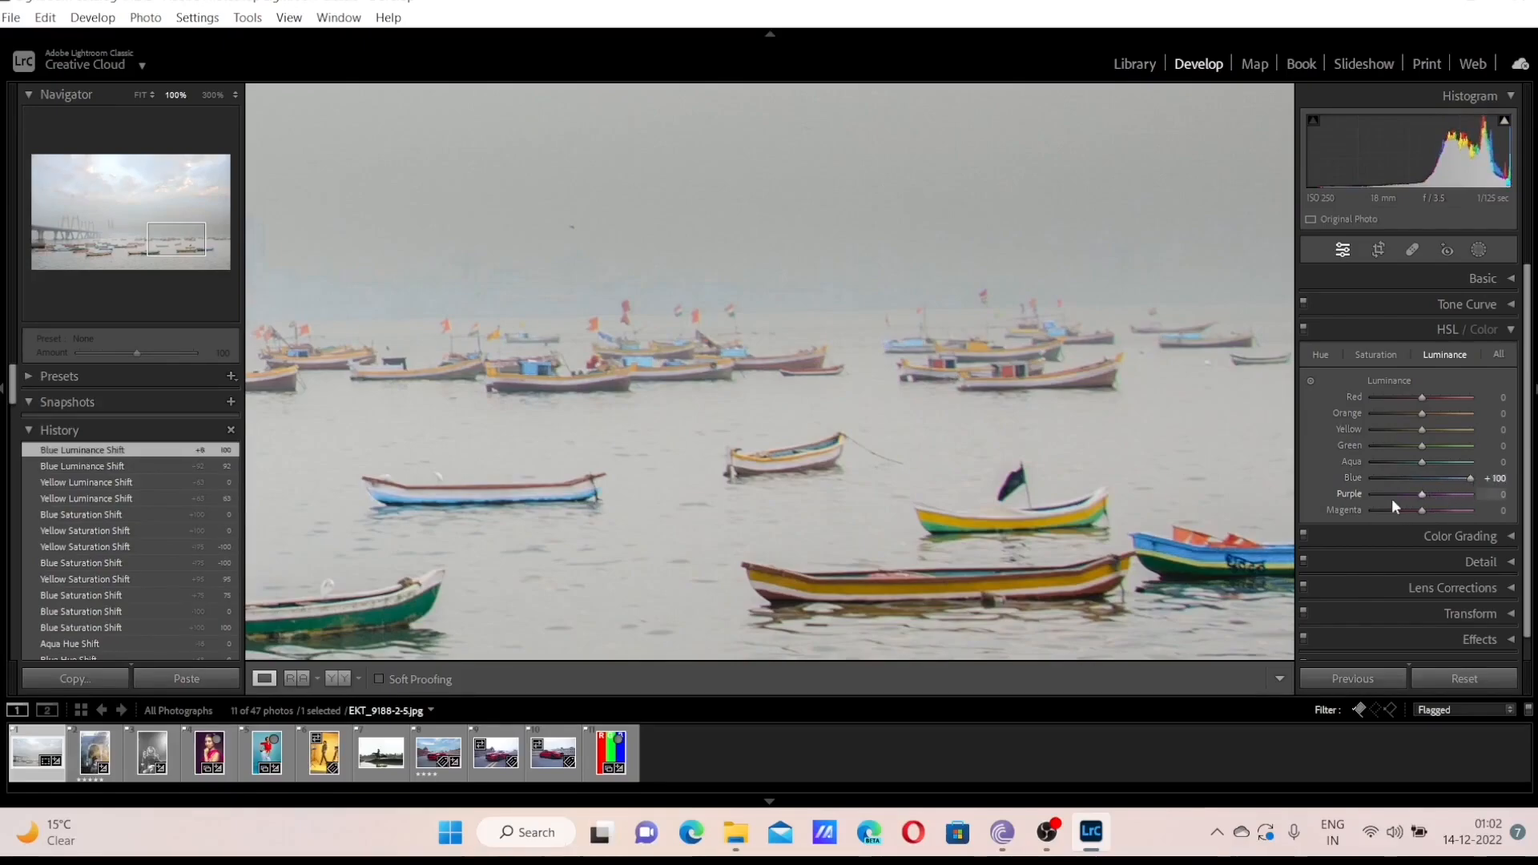
pyautogui.doubleClick(1355, 476)
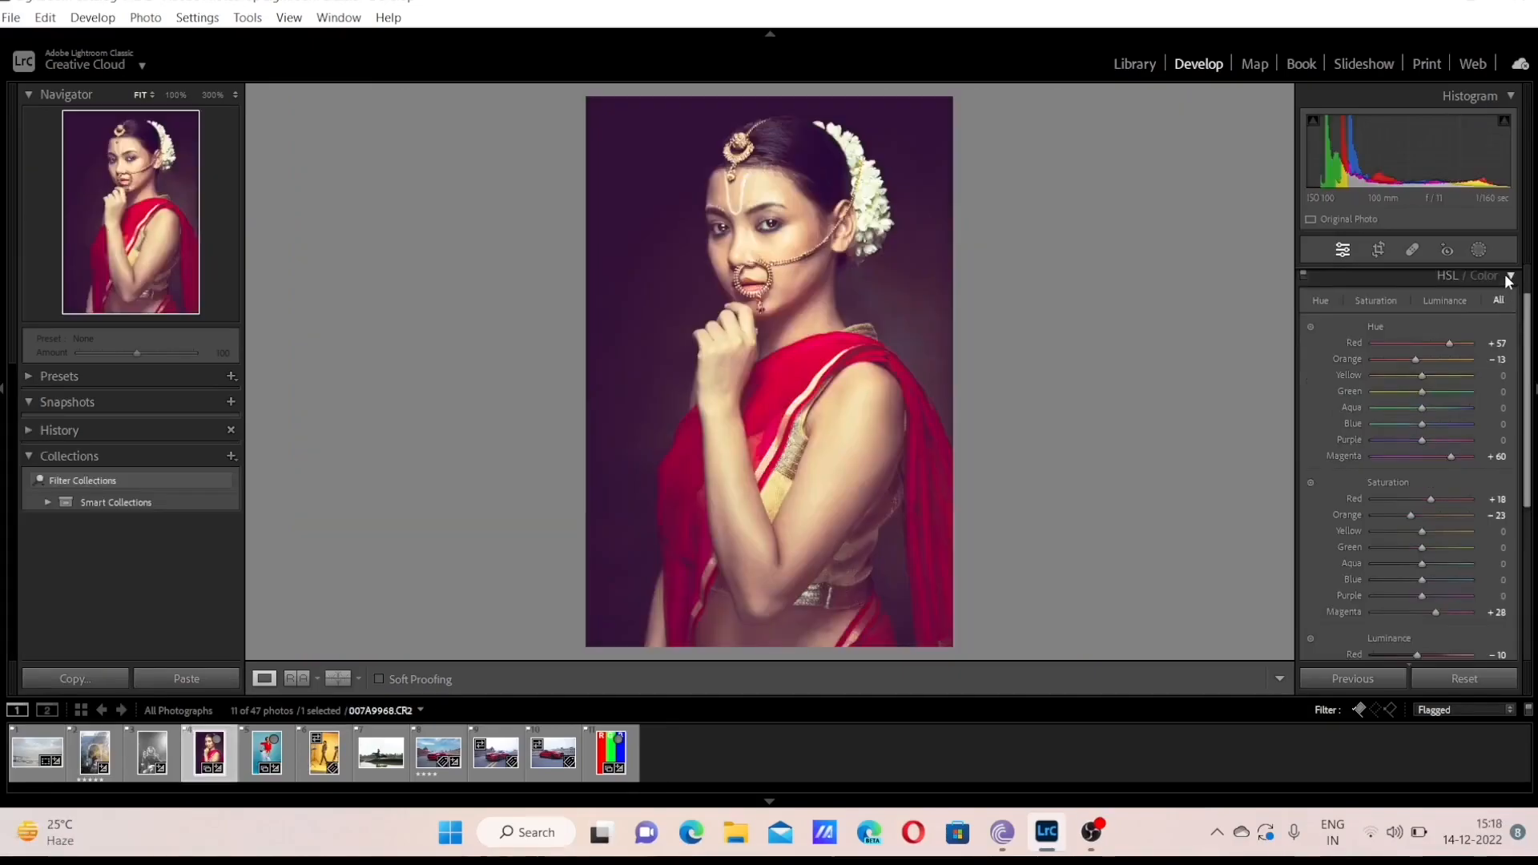
# Review the portrait's red, green and blue tone curves and its Color Grading wheels
pyautogui.click(1509, 279)
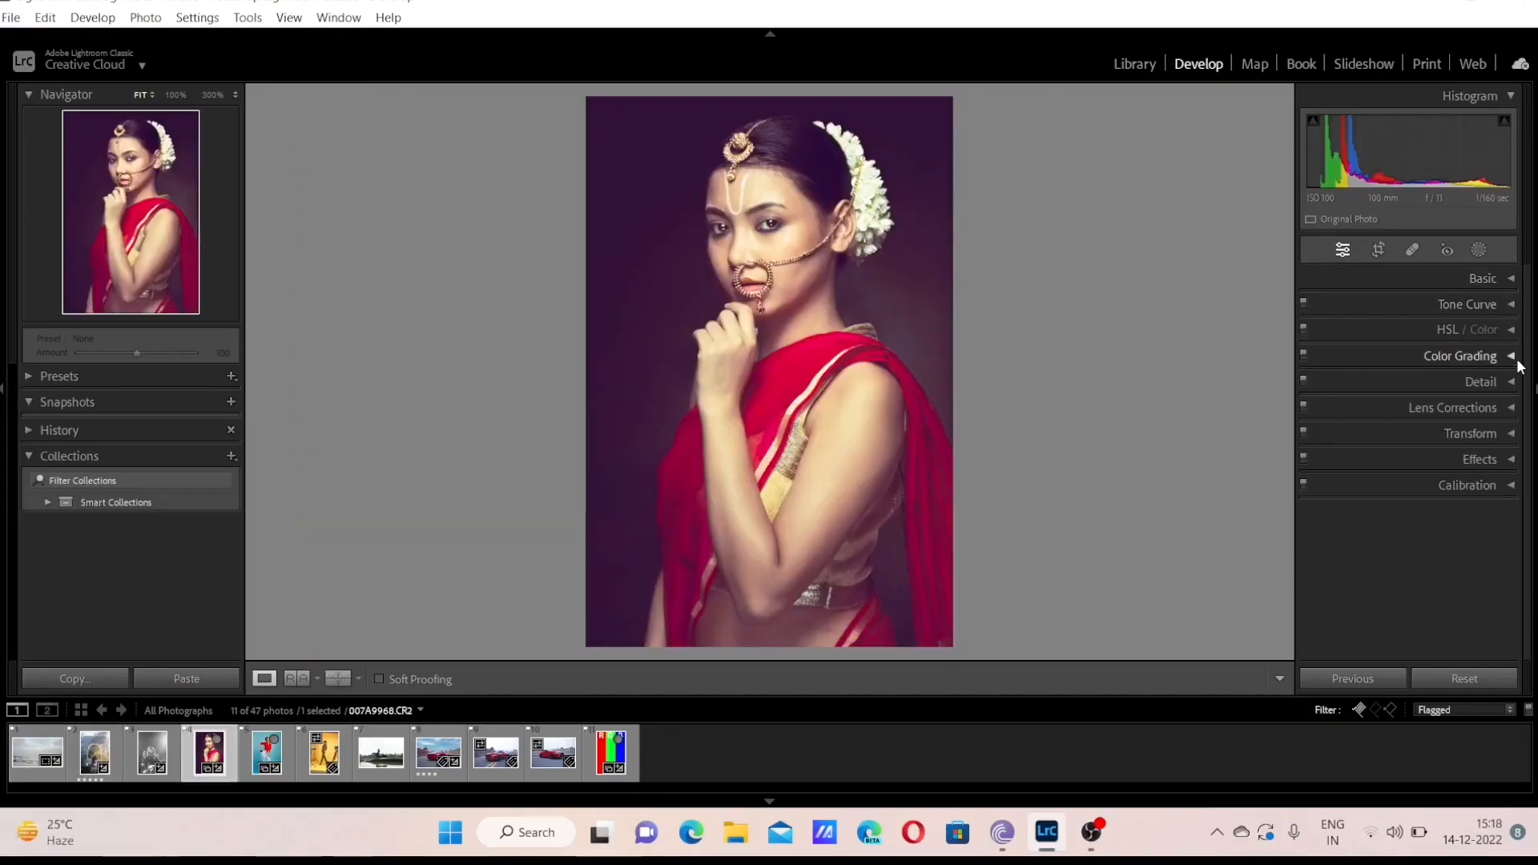
pyautogui.click(1511, 355)
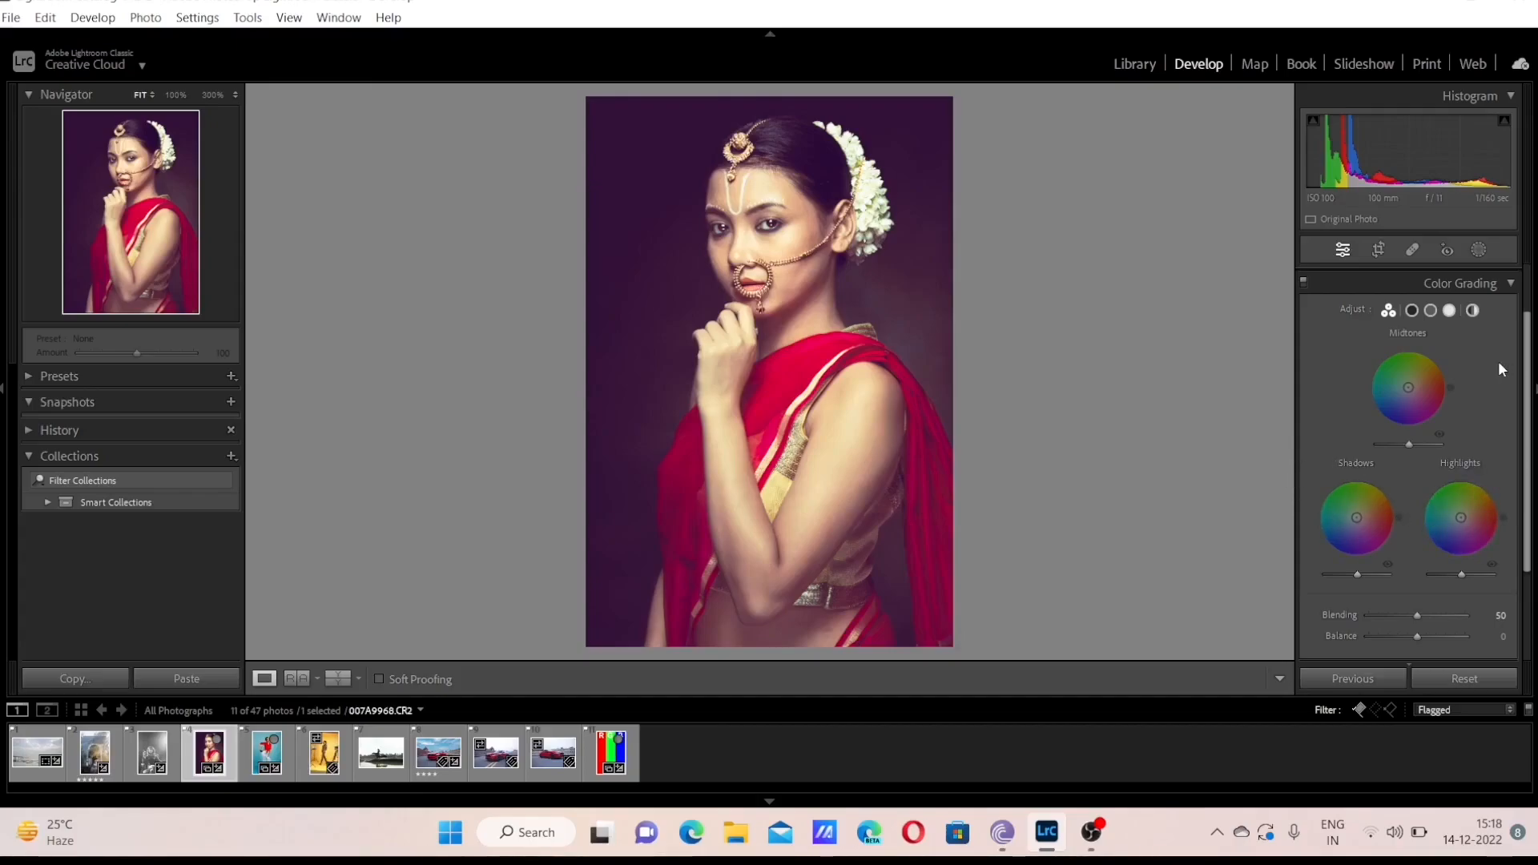
pyautogui.click(1507, 282)
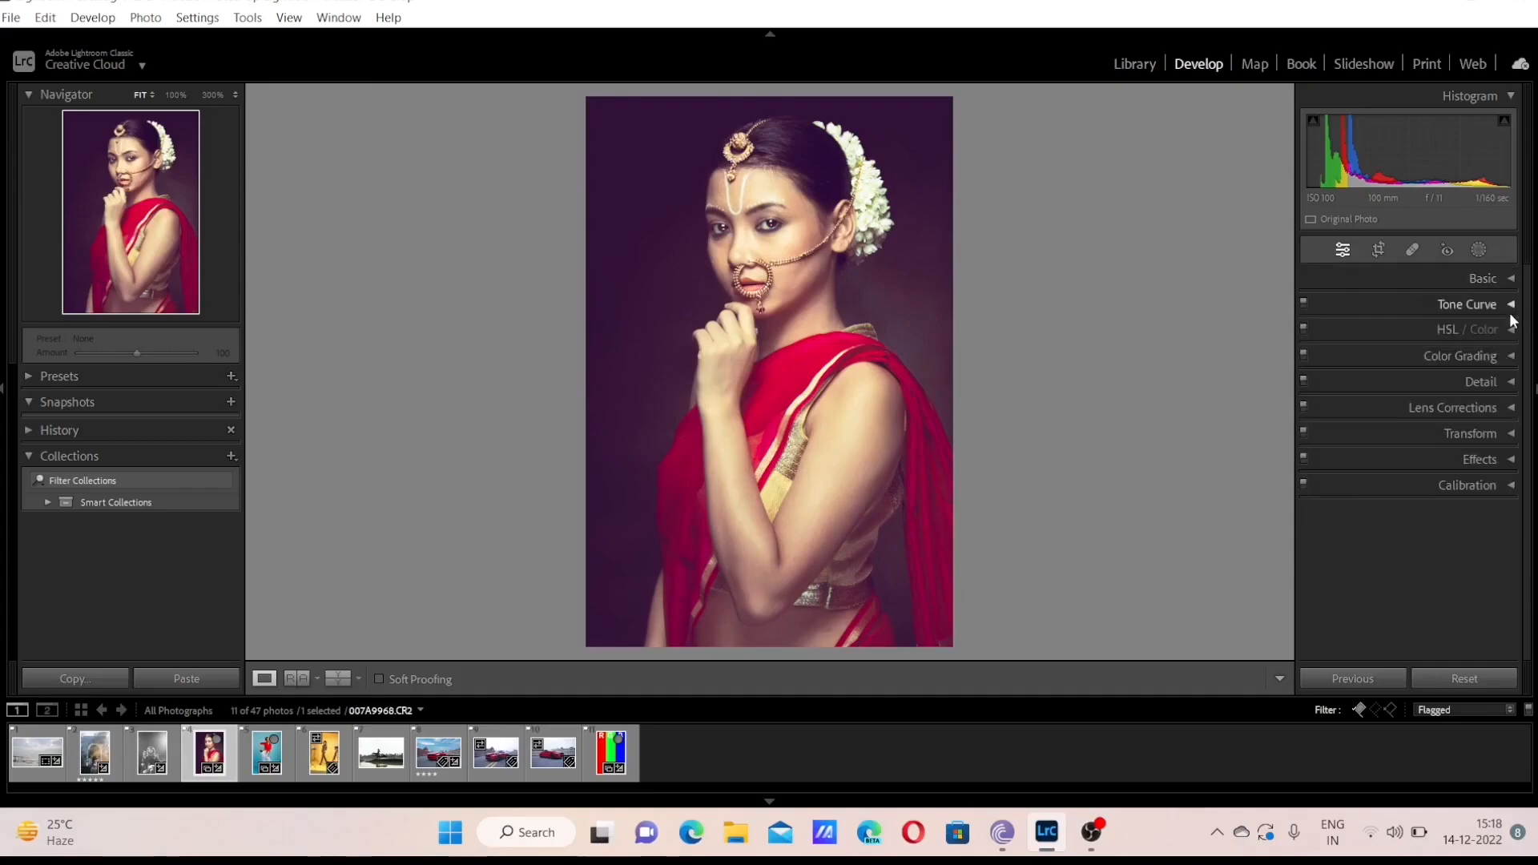
pyautogui.click(1510, 305)
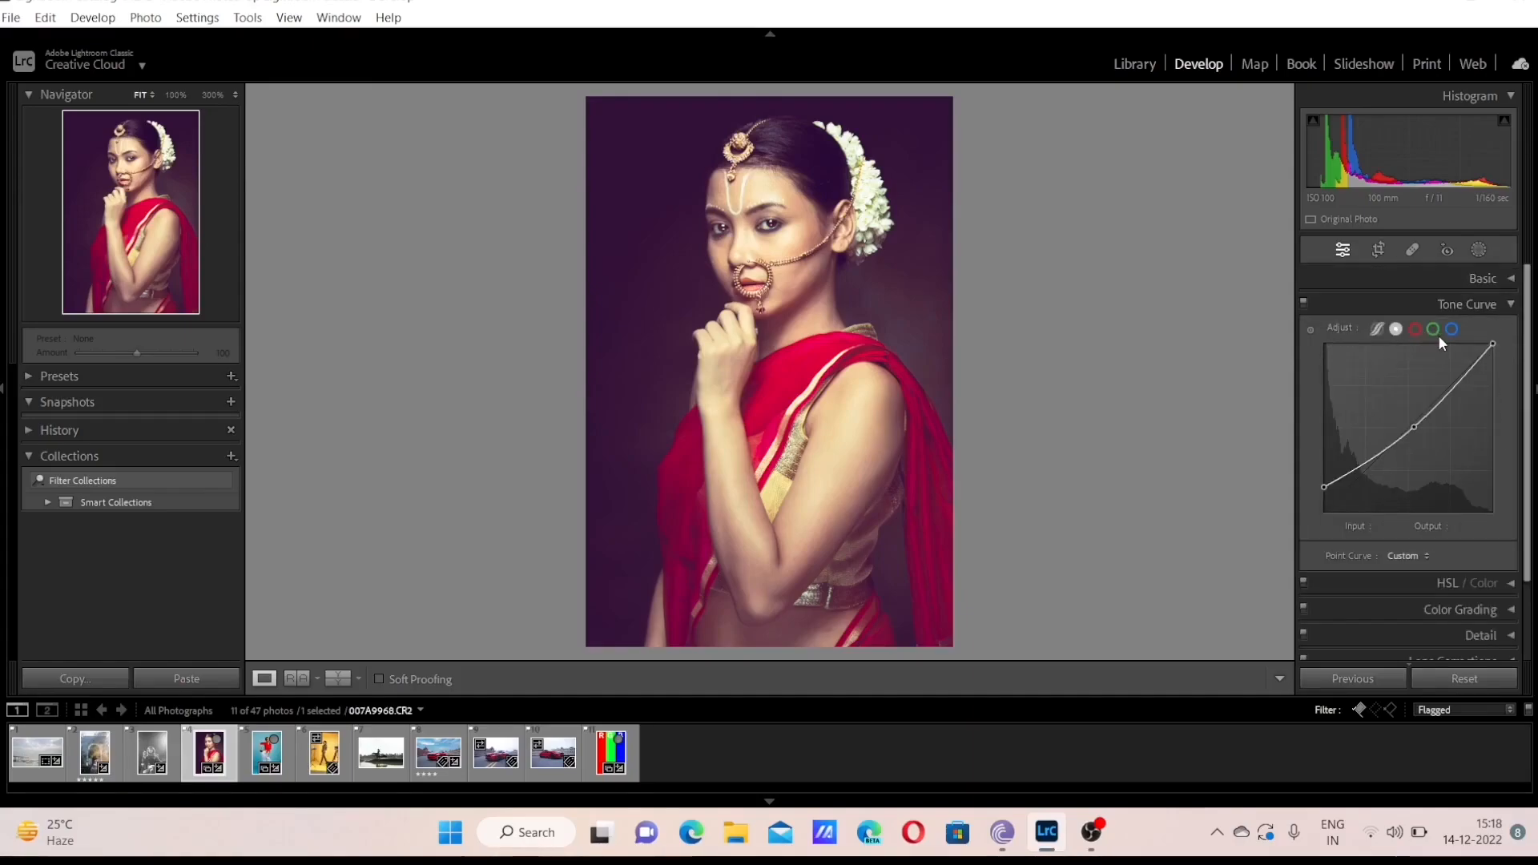
pyautogui.click(1510, 305)
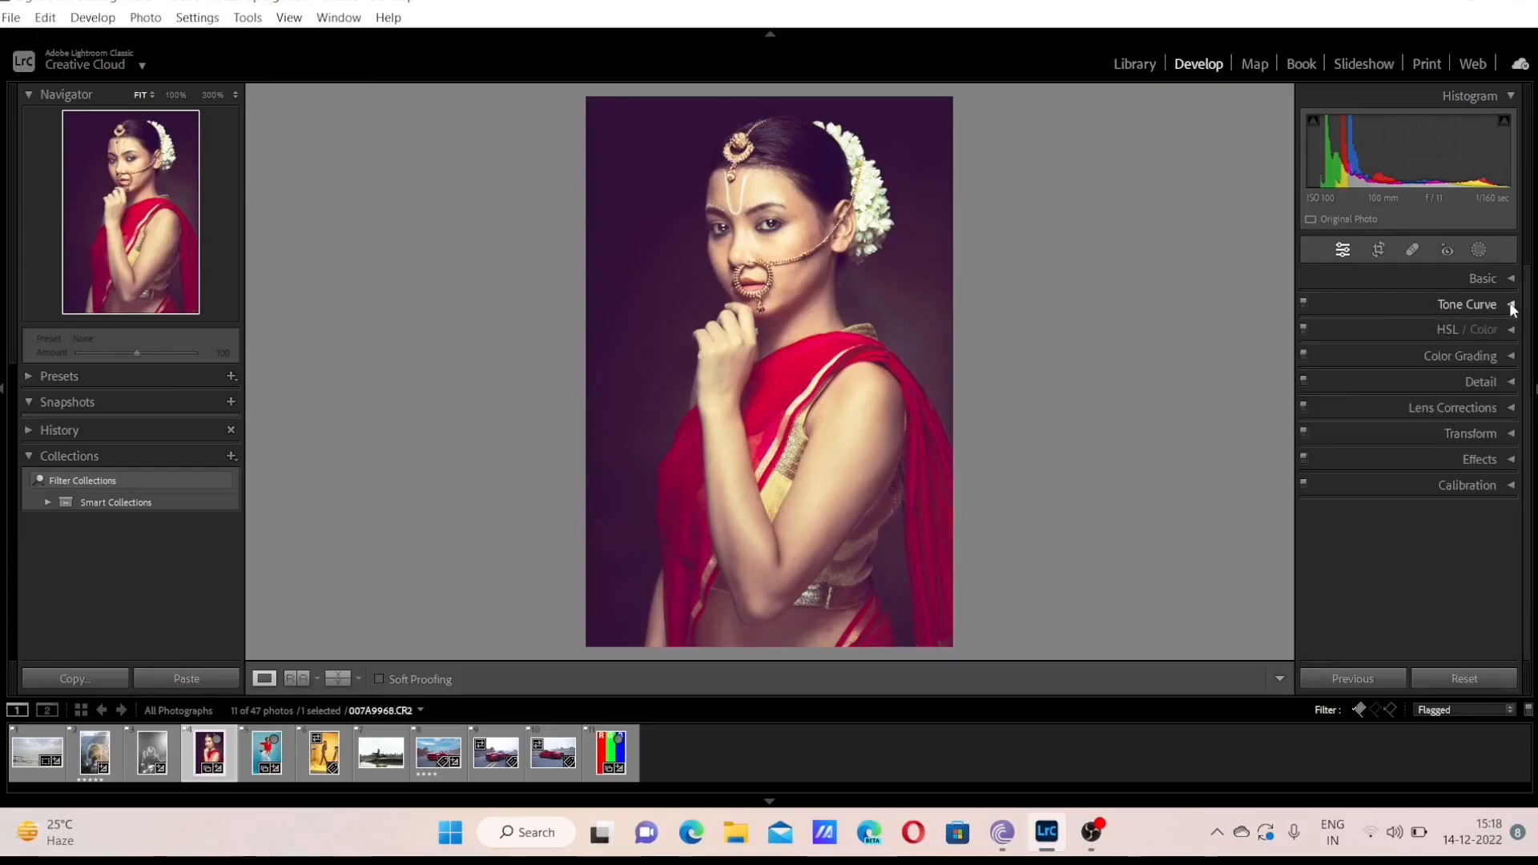
pyautogui.click(1492, 354)
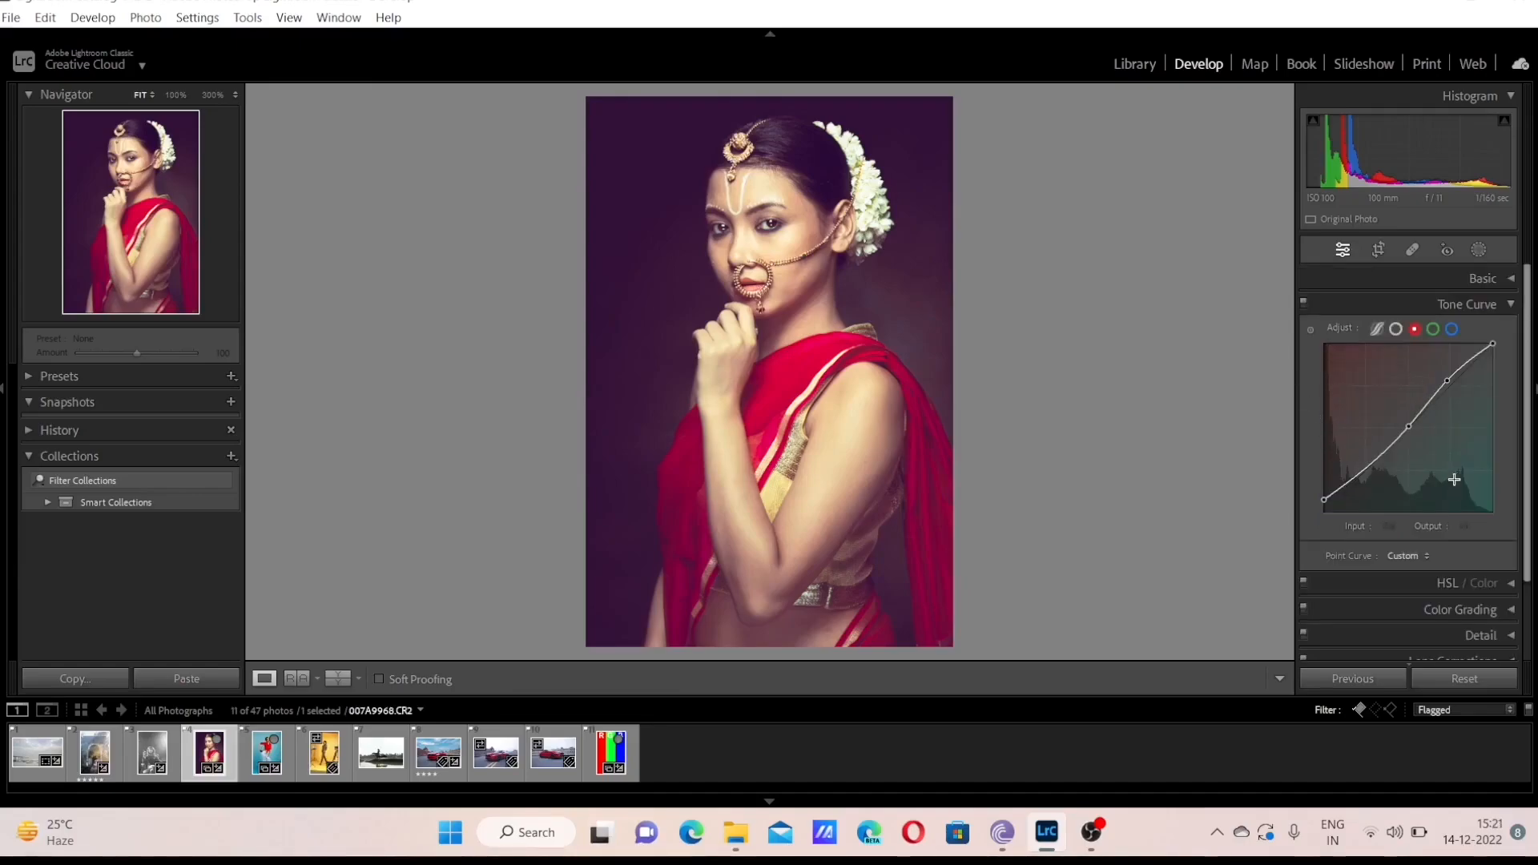
pyautogui.click(1434, 329)
pyautogui.click(1453, 329)
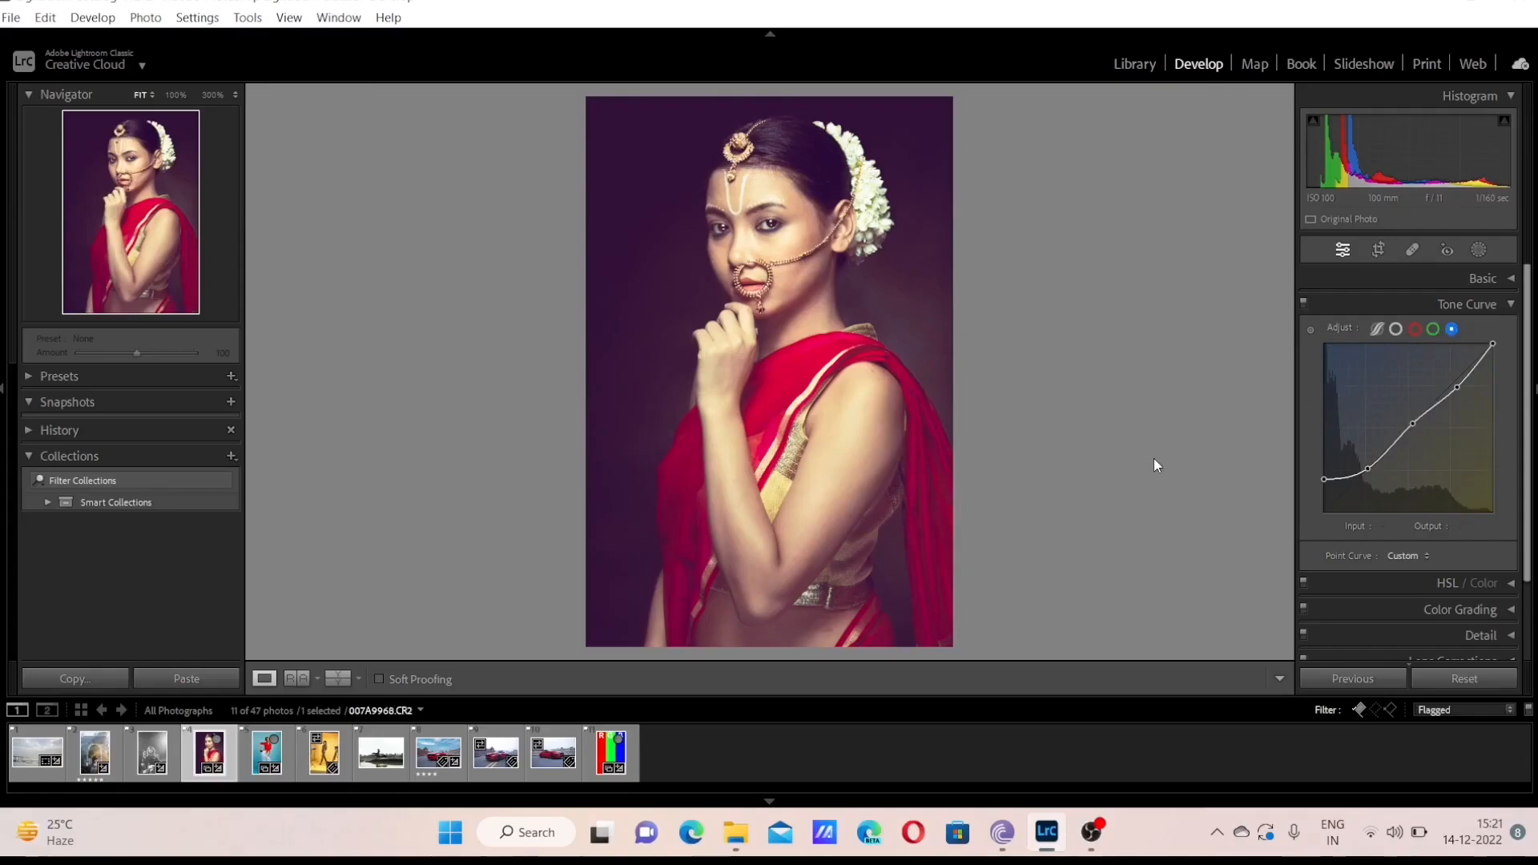
pyautogui.click(1512, 306)
pyautogui.click(1508, 358)
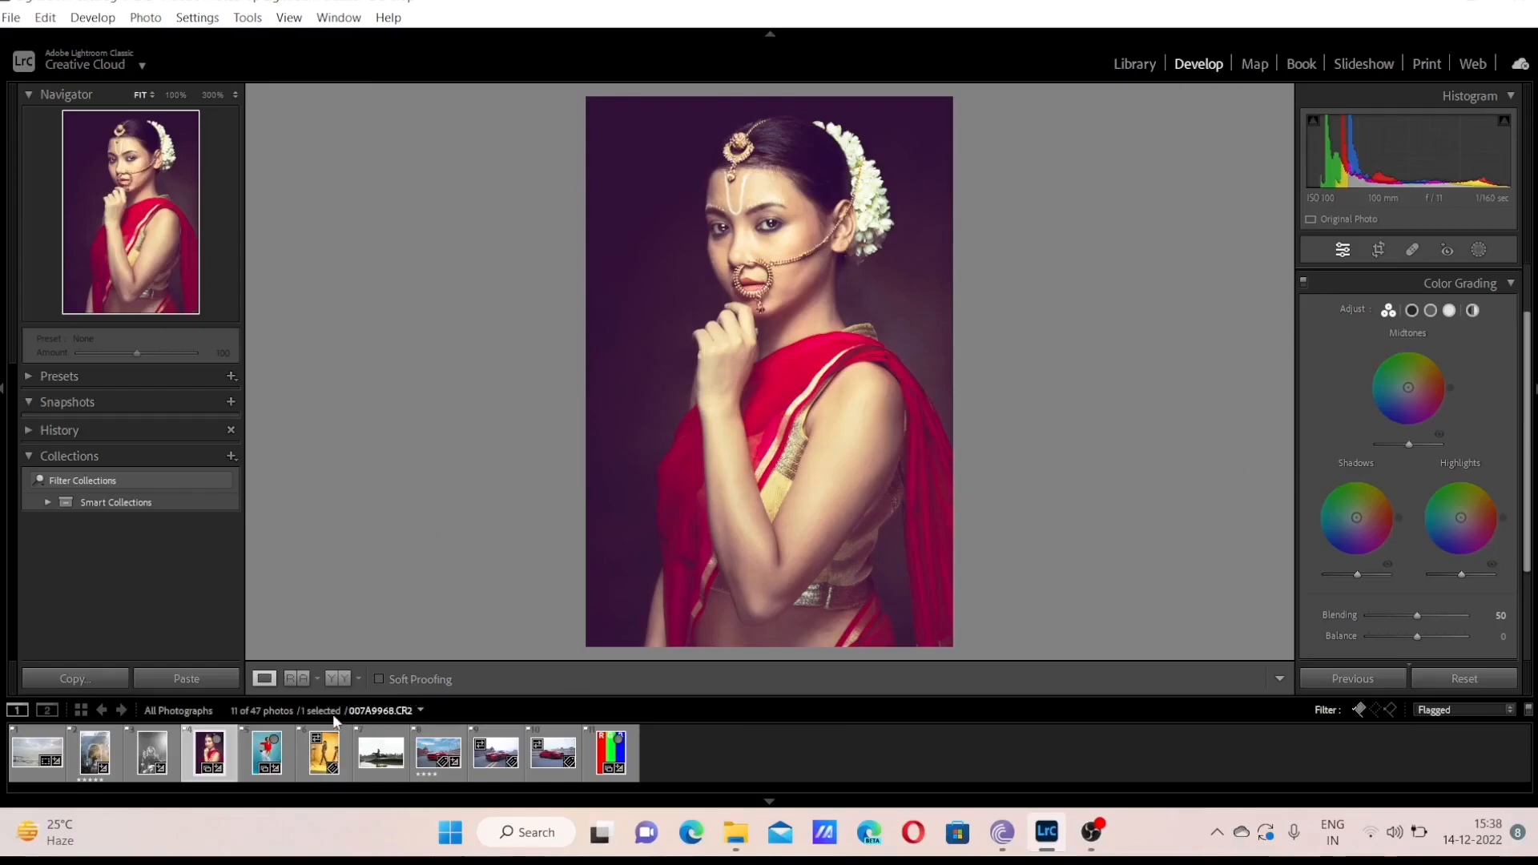
# Open the red car photo, reset its existing color grading, and view the Shadows, Midtones and Highlights wheels individually
pyautogui.click(438, 757)
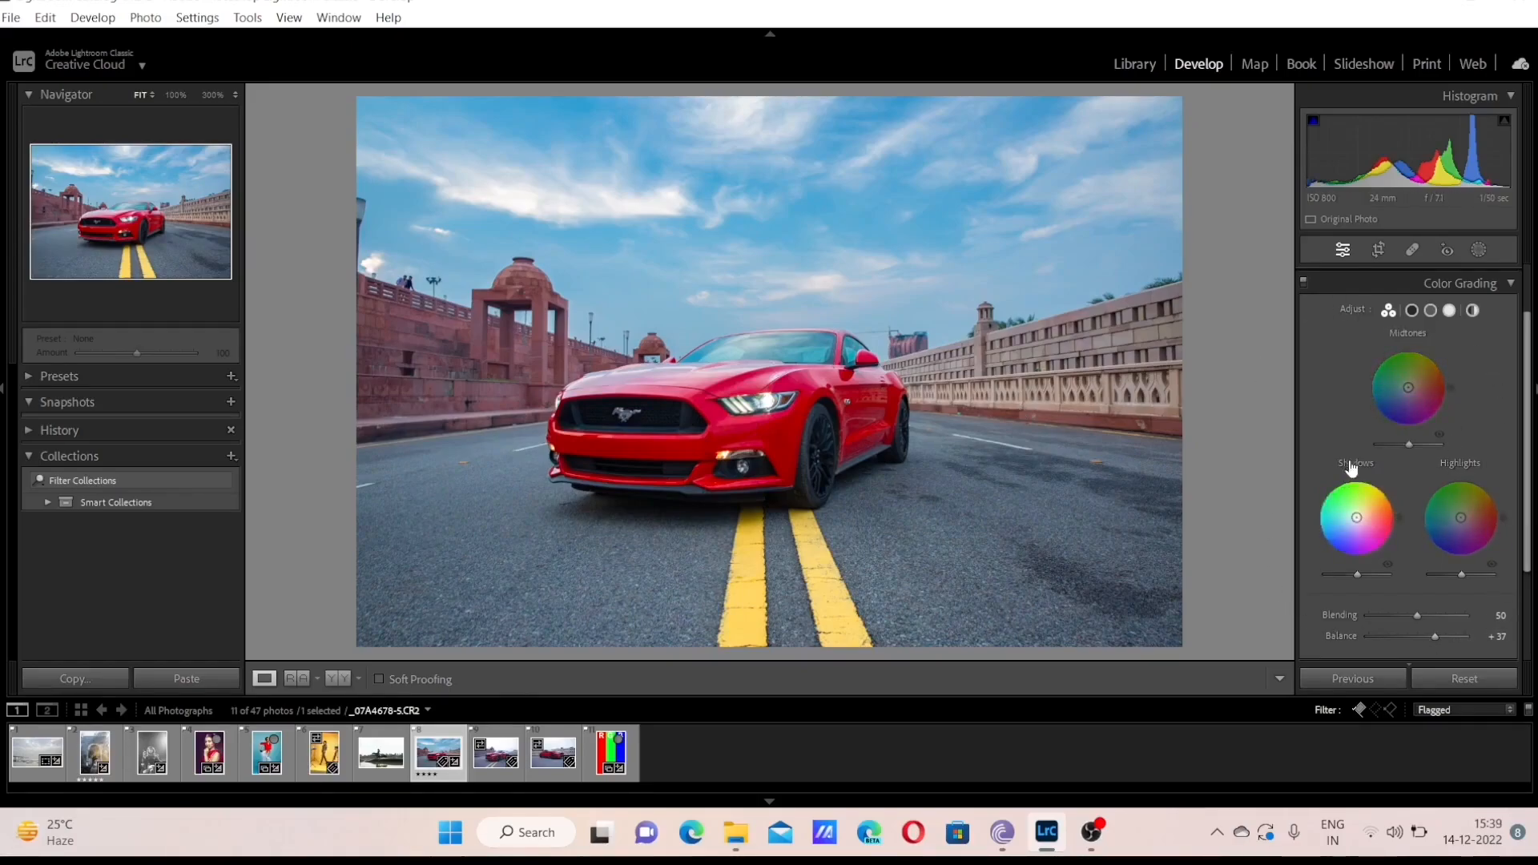
pyautogui.doubleClick(1473, 462)
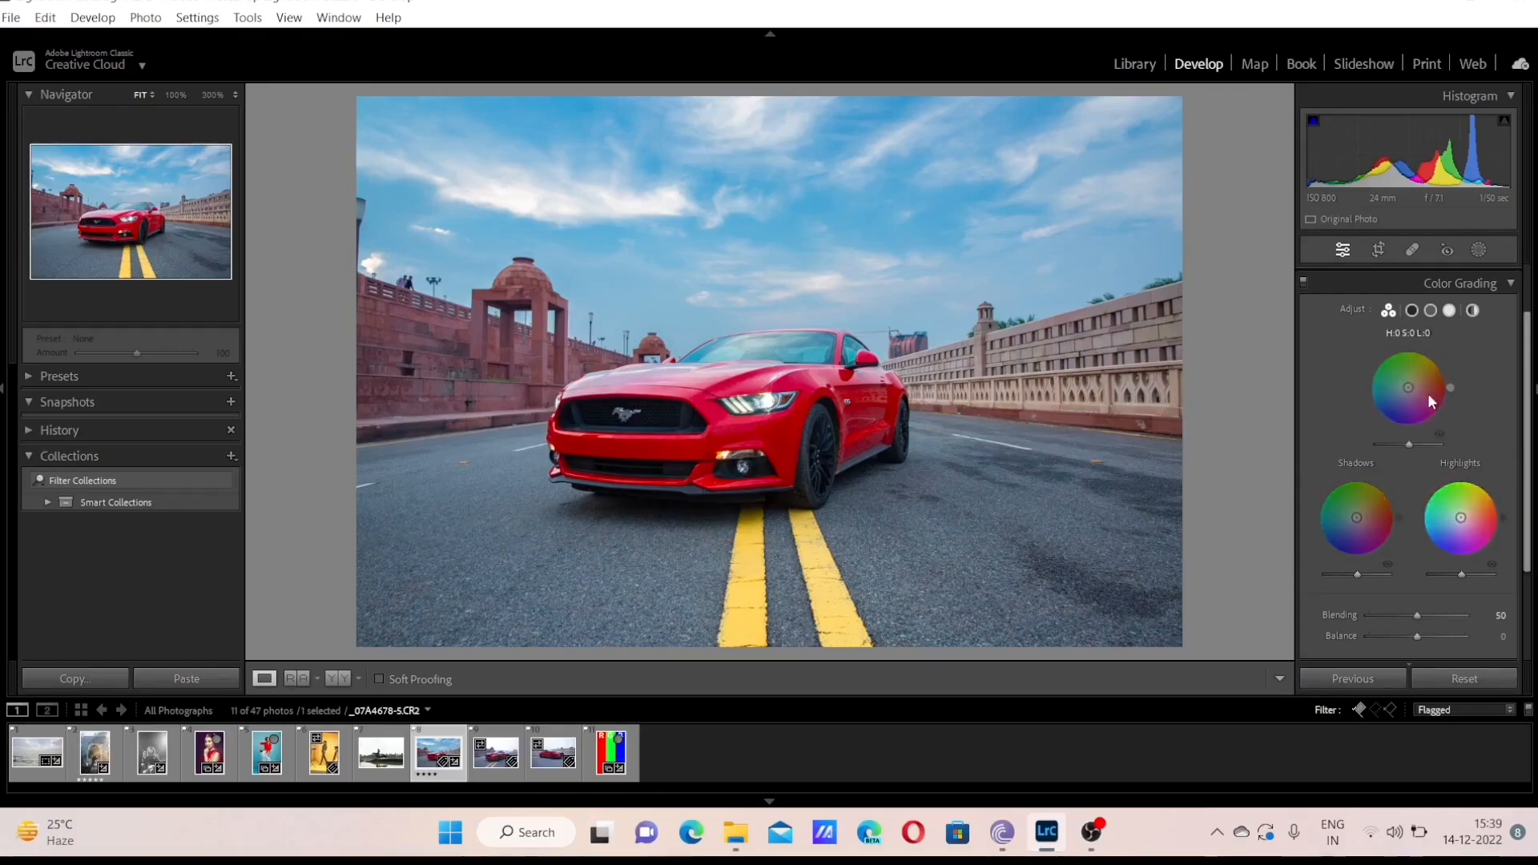
pyautogui.click(1413, 312)
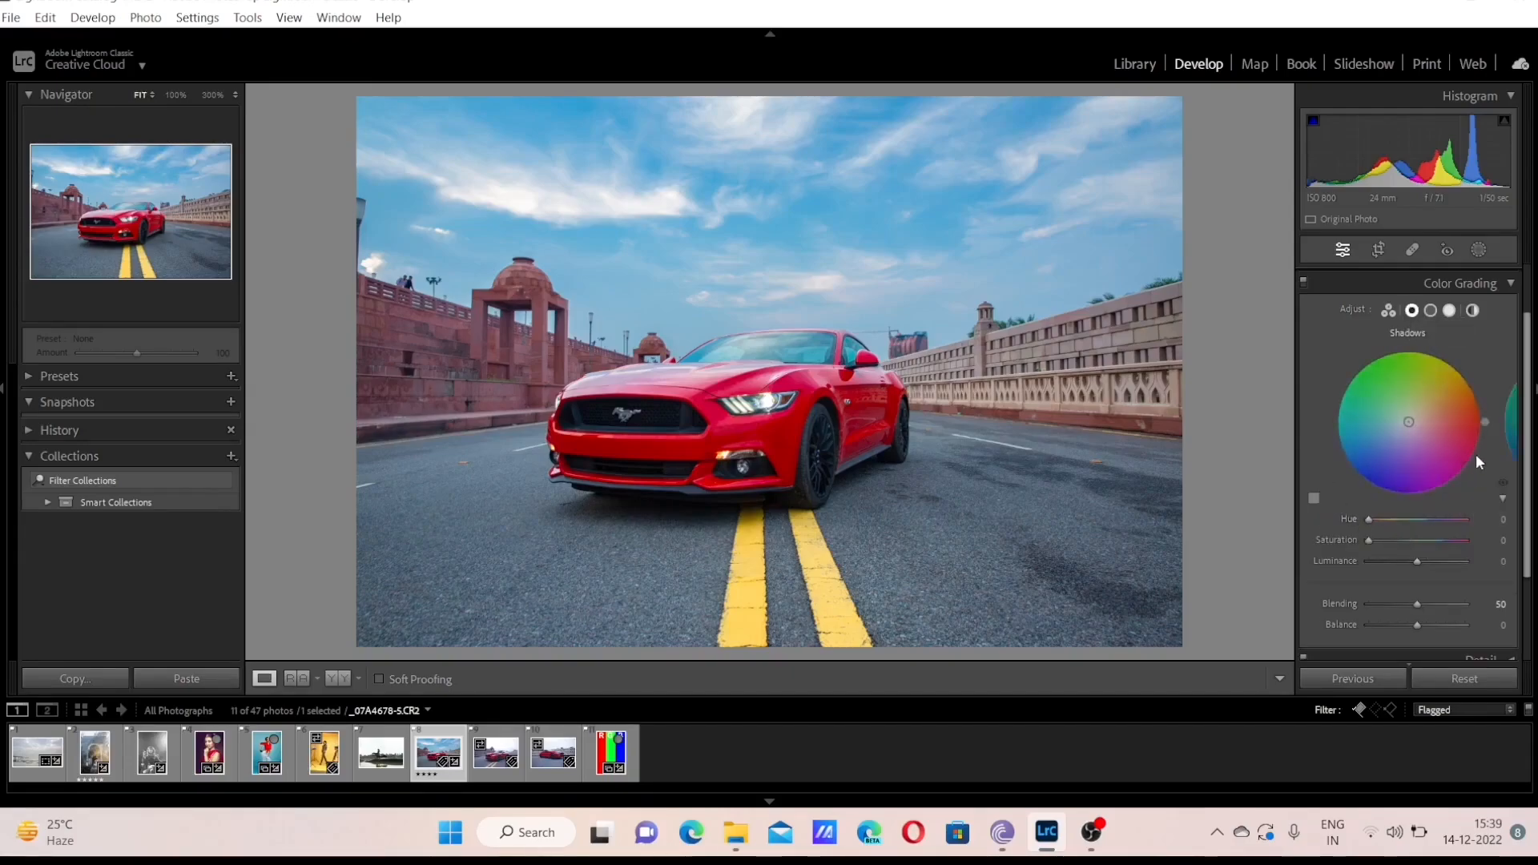
pyautogui.click(1429, 310)
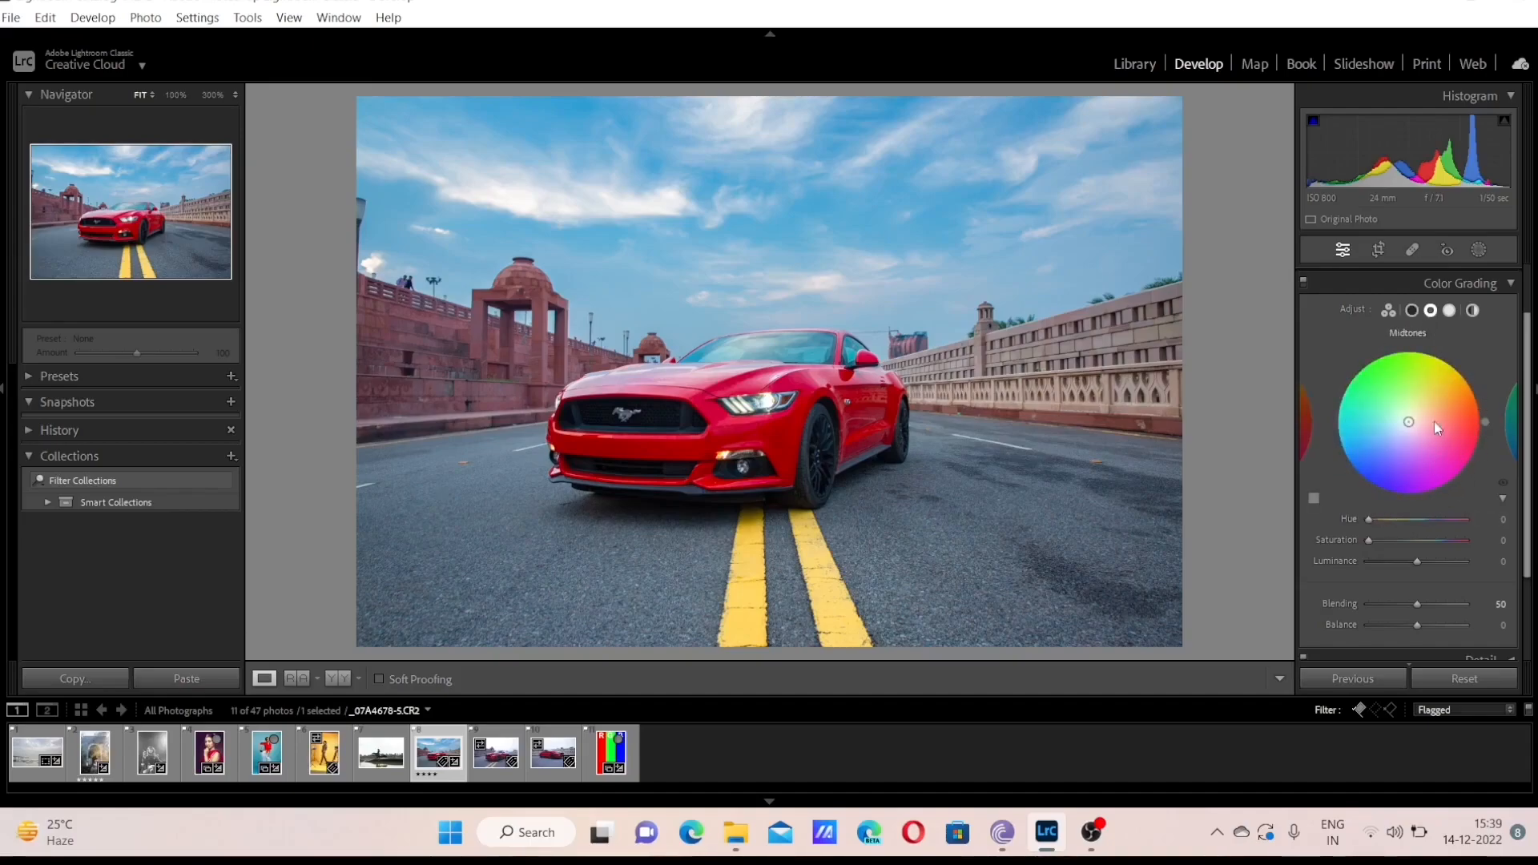
pyautogui.click(1449, 310)
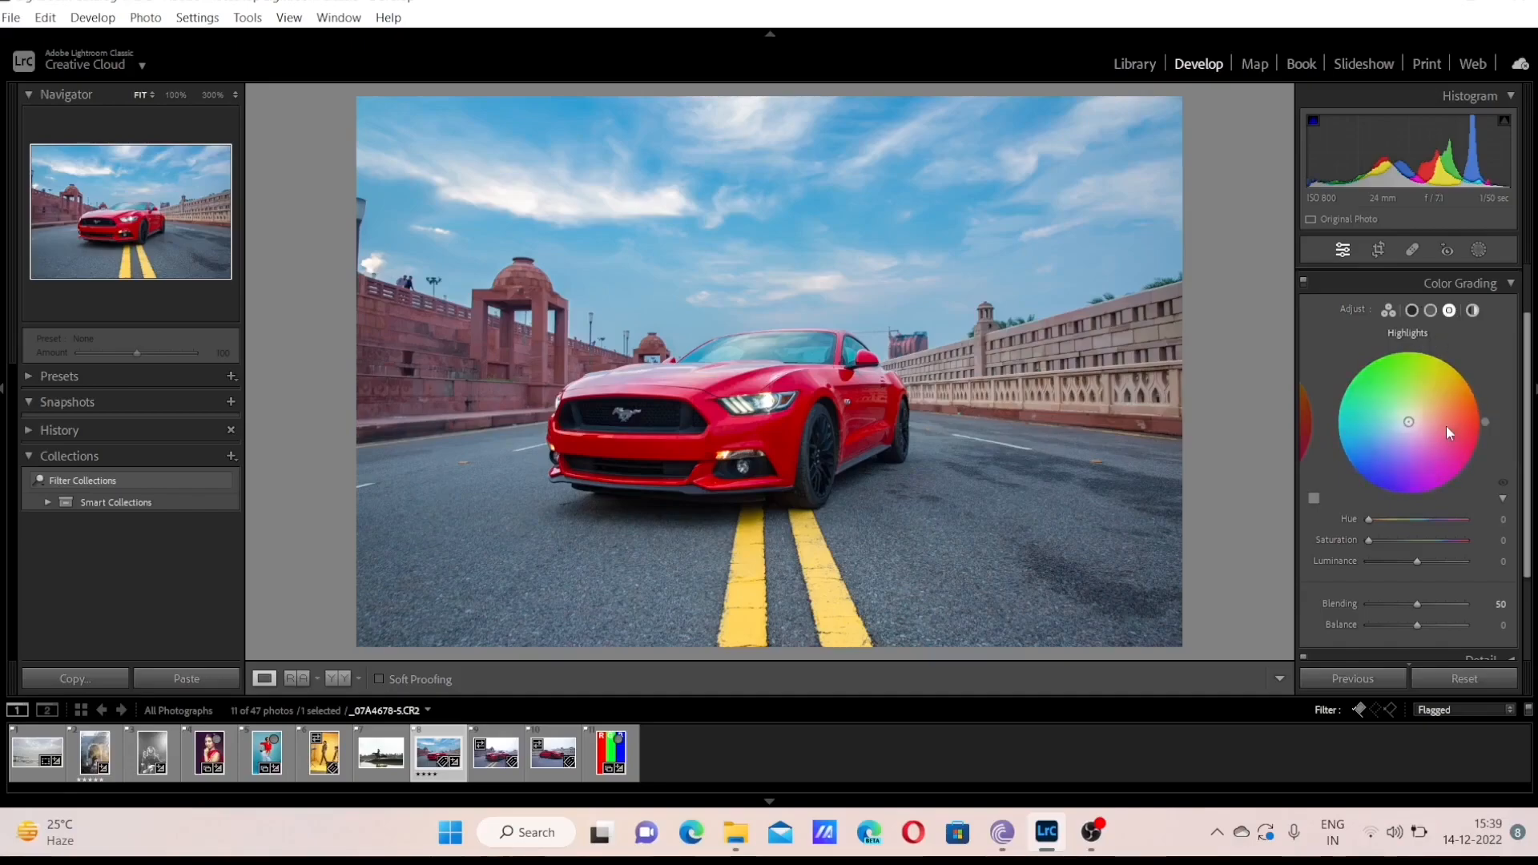
# Try grading the shadows with hue 234, saturation 29 and luminance +50, and reset all three values
pyautogui.click(1413, 310)
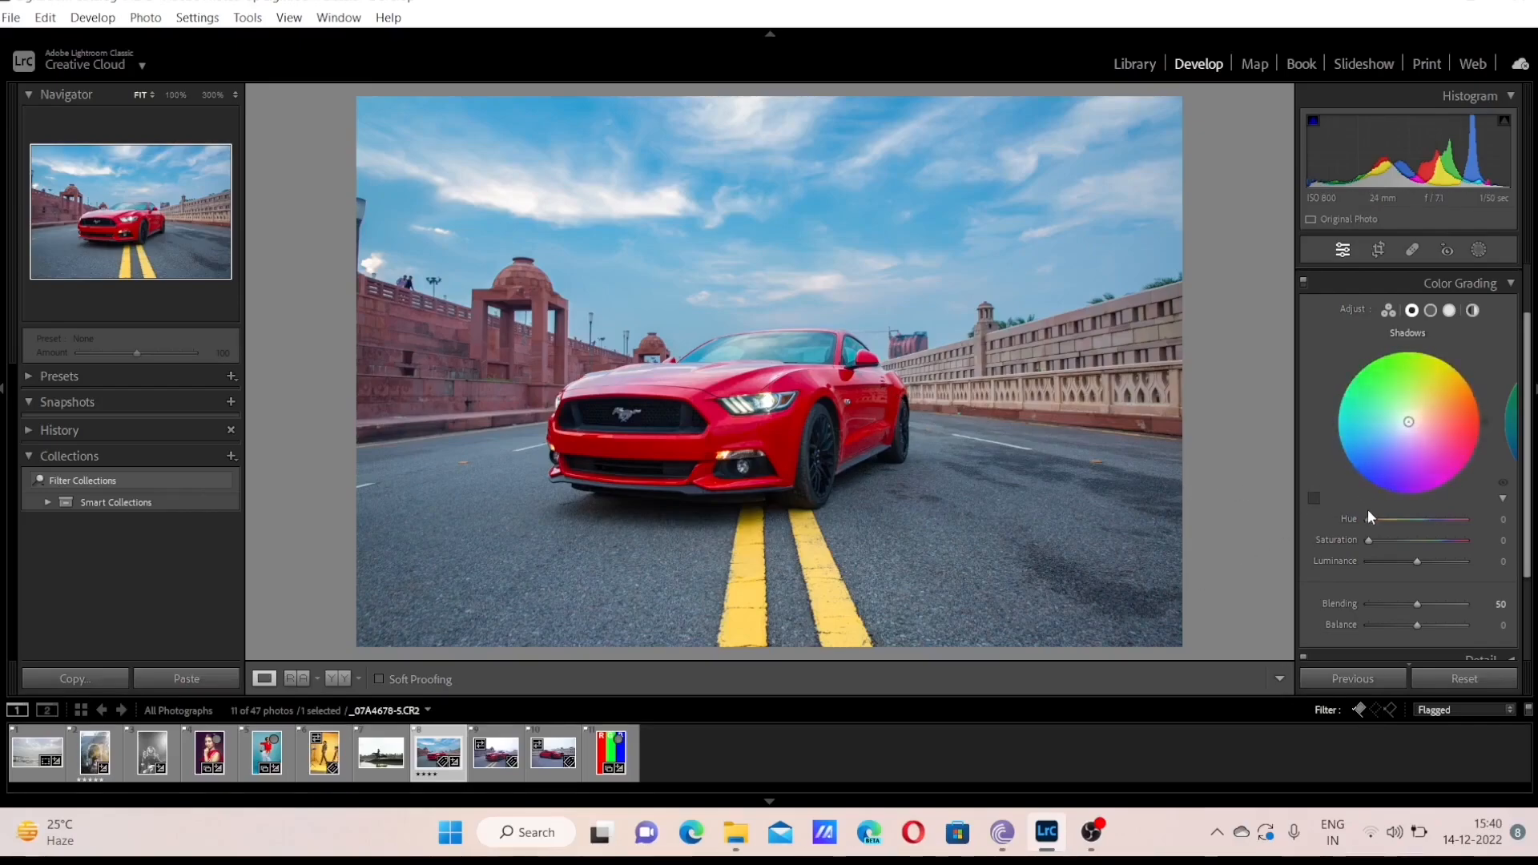
pyautogui.moveTo(1368, 521)
pyautogui.mouseDown()
pyautogui.moveTo(1426, 521)
pyautogui.moveTo(1388, 527)
pyautogui.mouseUp()
pyautogui.moveTo(1384, 520)
pyautogui.mouseDown()
pyautogui.moveTo(1432, 516)
pyautogui.moveTo(1372, 542)
pyautogui.mouseUp()
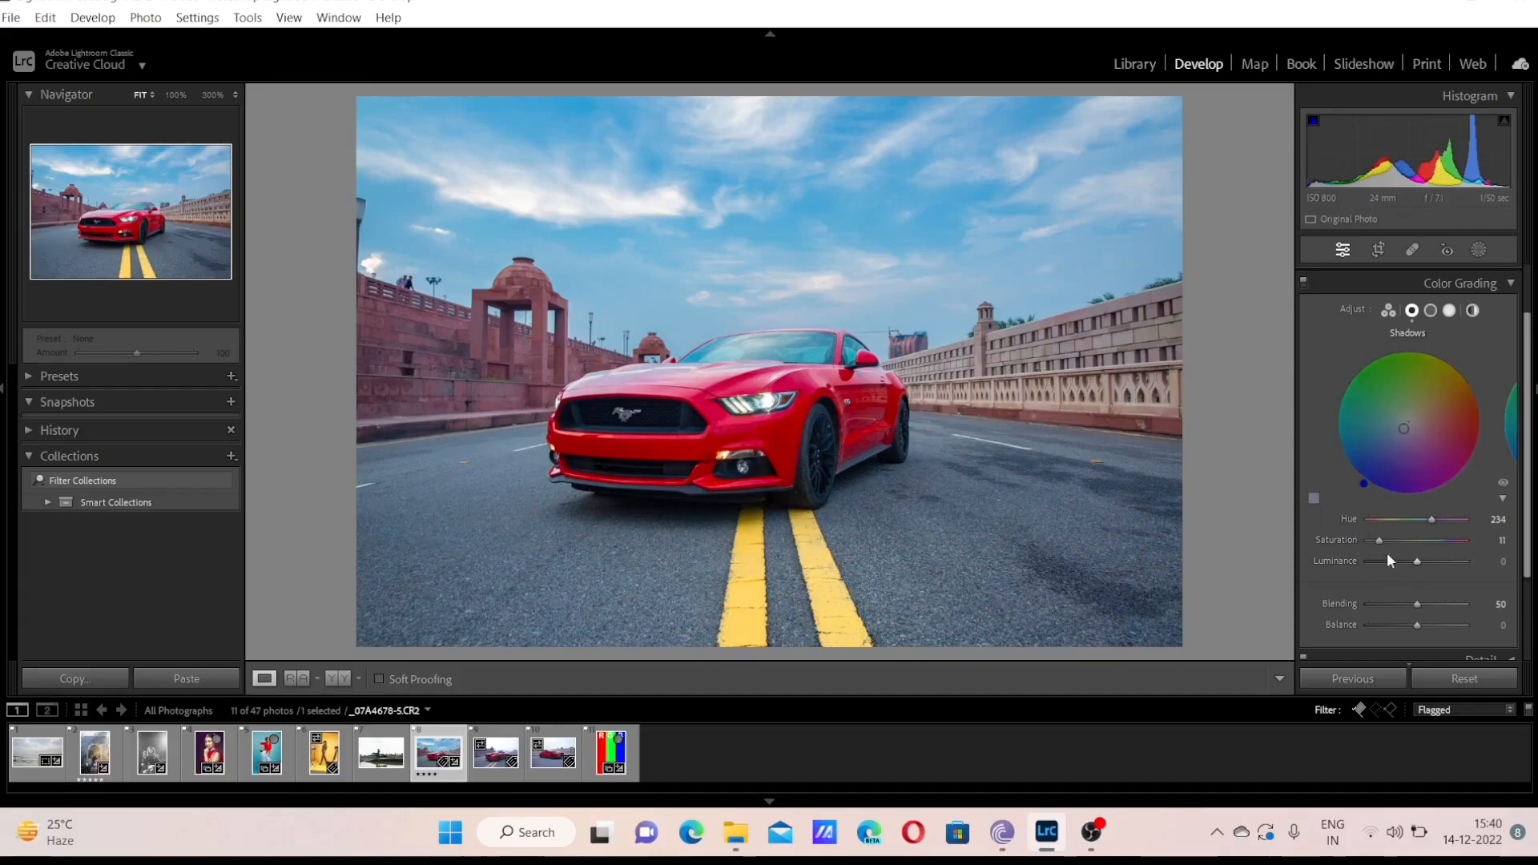
pyautogui.moveTo(1379, 540); pyautogui.dragTo(1440, 564)
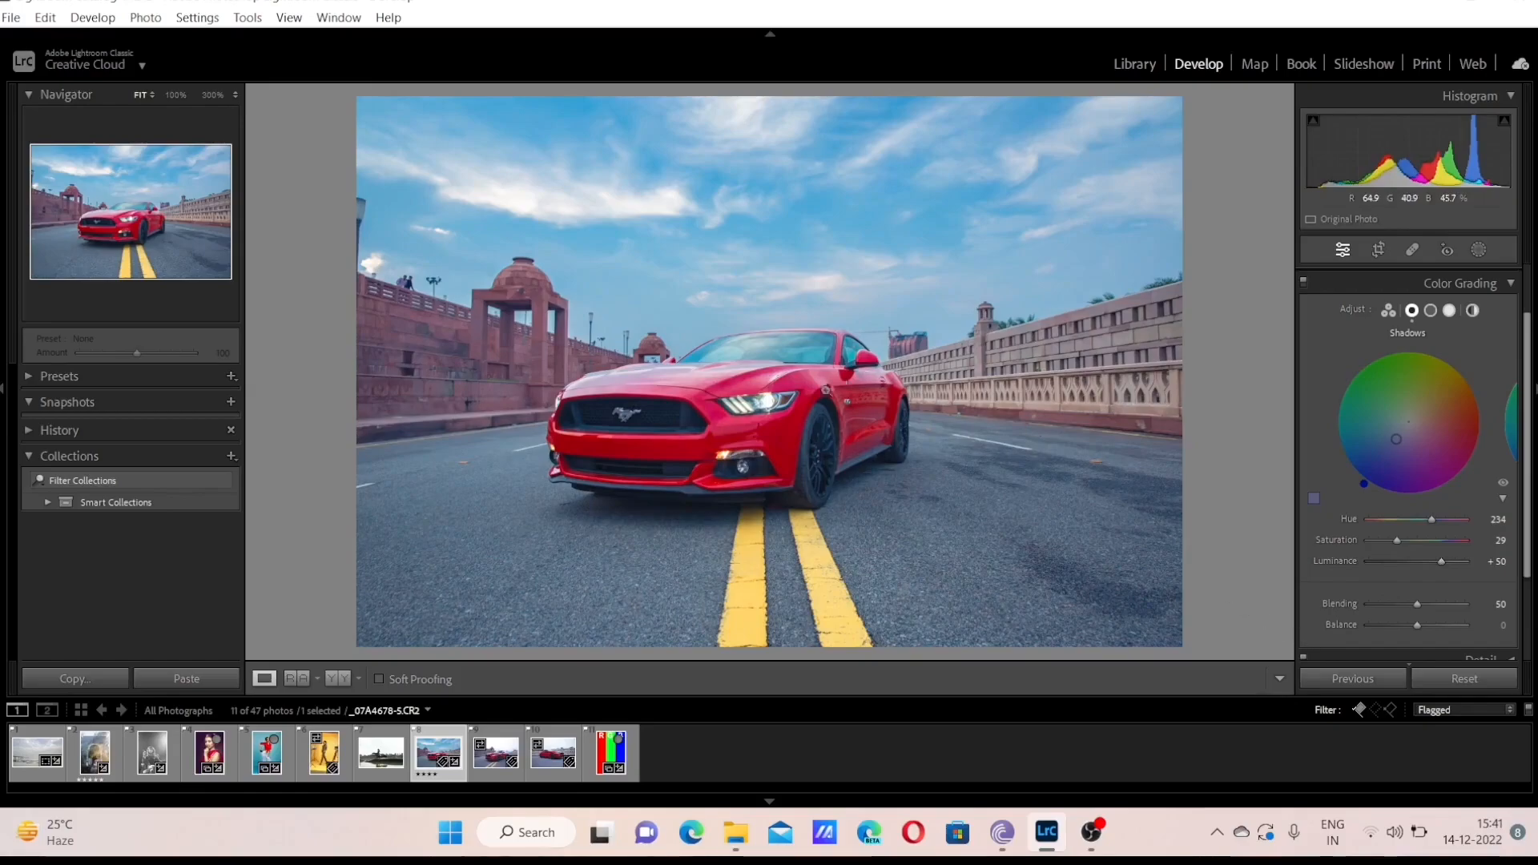
pyautogui.doubleClick(1333, 560)
pyautogui.doubleClick(1344, 540)
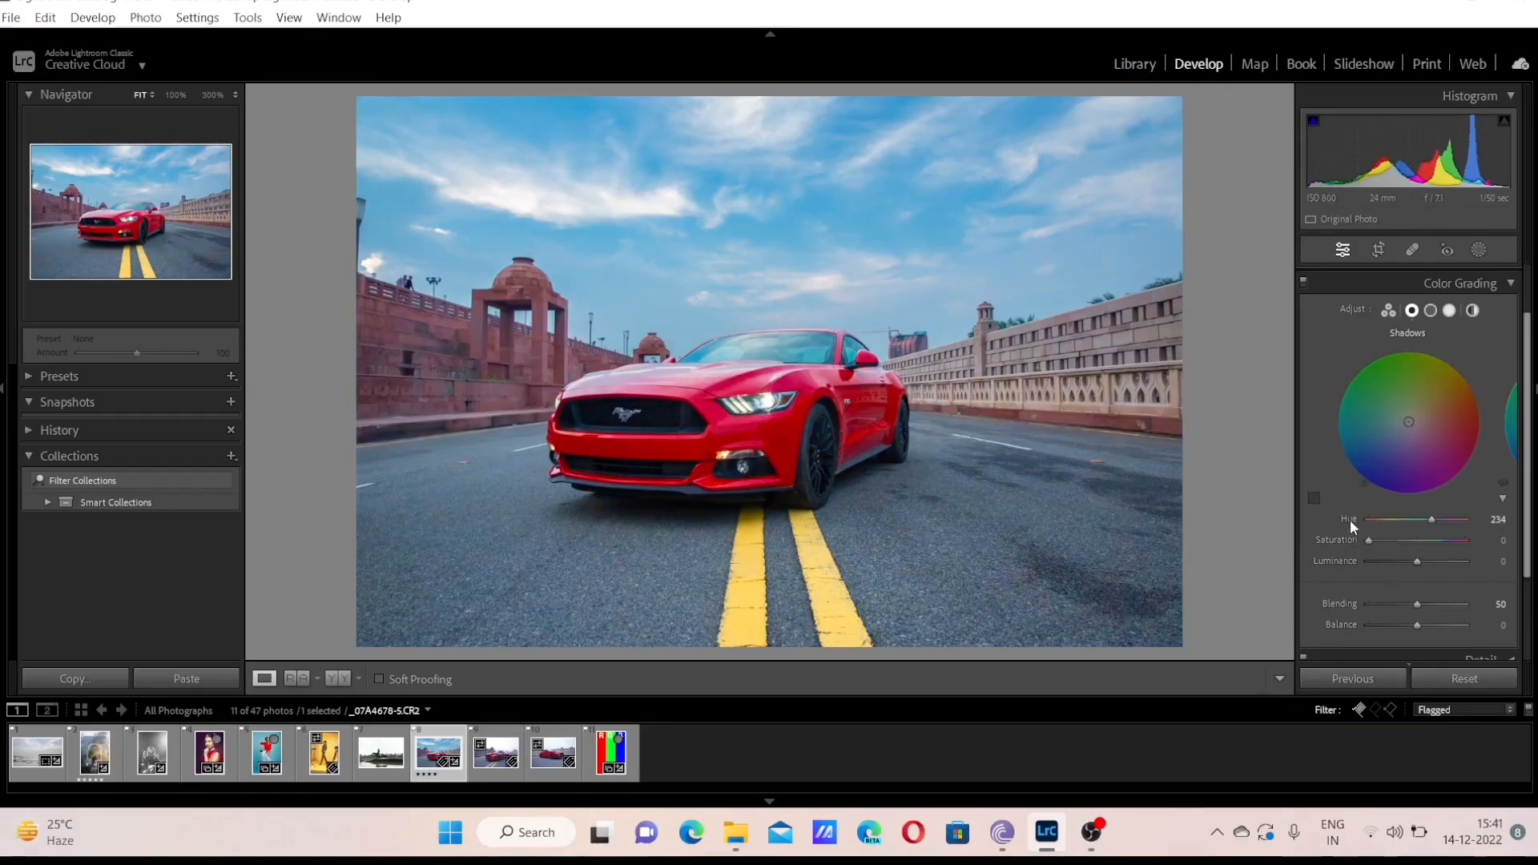
pyautogui.doubleClick(1349, 521)
# Grade the car photo's shadows blue with hue 233, saturation 34 and luminance +37
pyautogui.moveTo(1483, 415)
pyautogui.mouseDown()
pyautogui.moveTo(1342, 383)
pyautogui.moveTo(1362, 483)
pyautogui.mouseUp()
pyautogui.click(1372, 541)
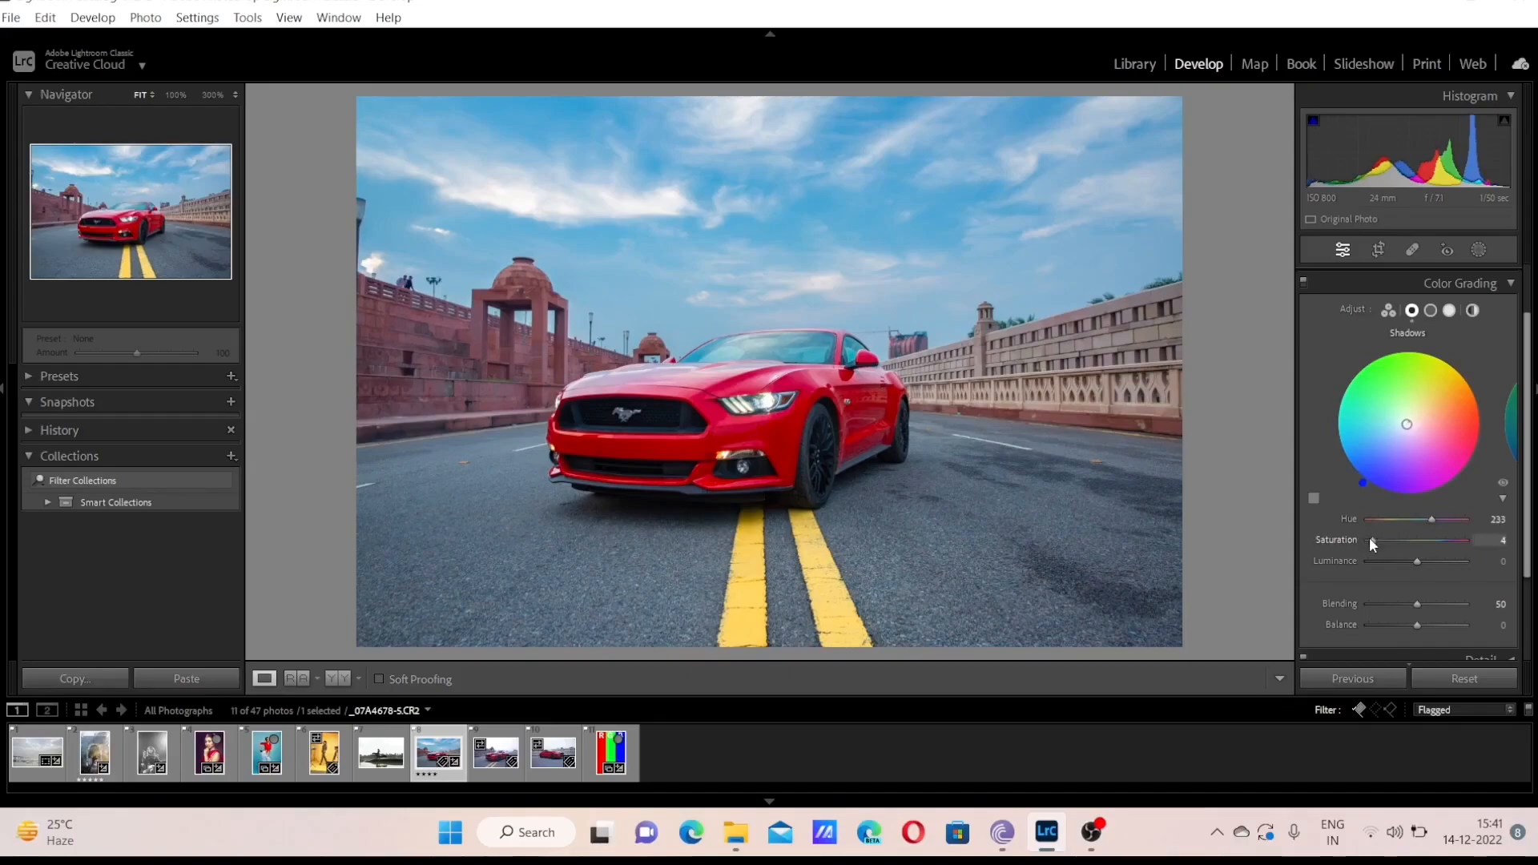
pyautogui.moveTo(1370, 539); pyautogui.dragTo(1398, 542)
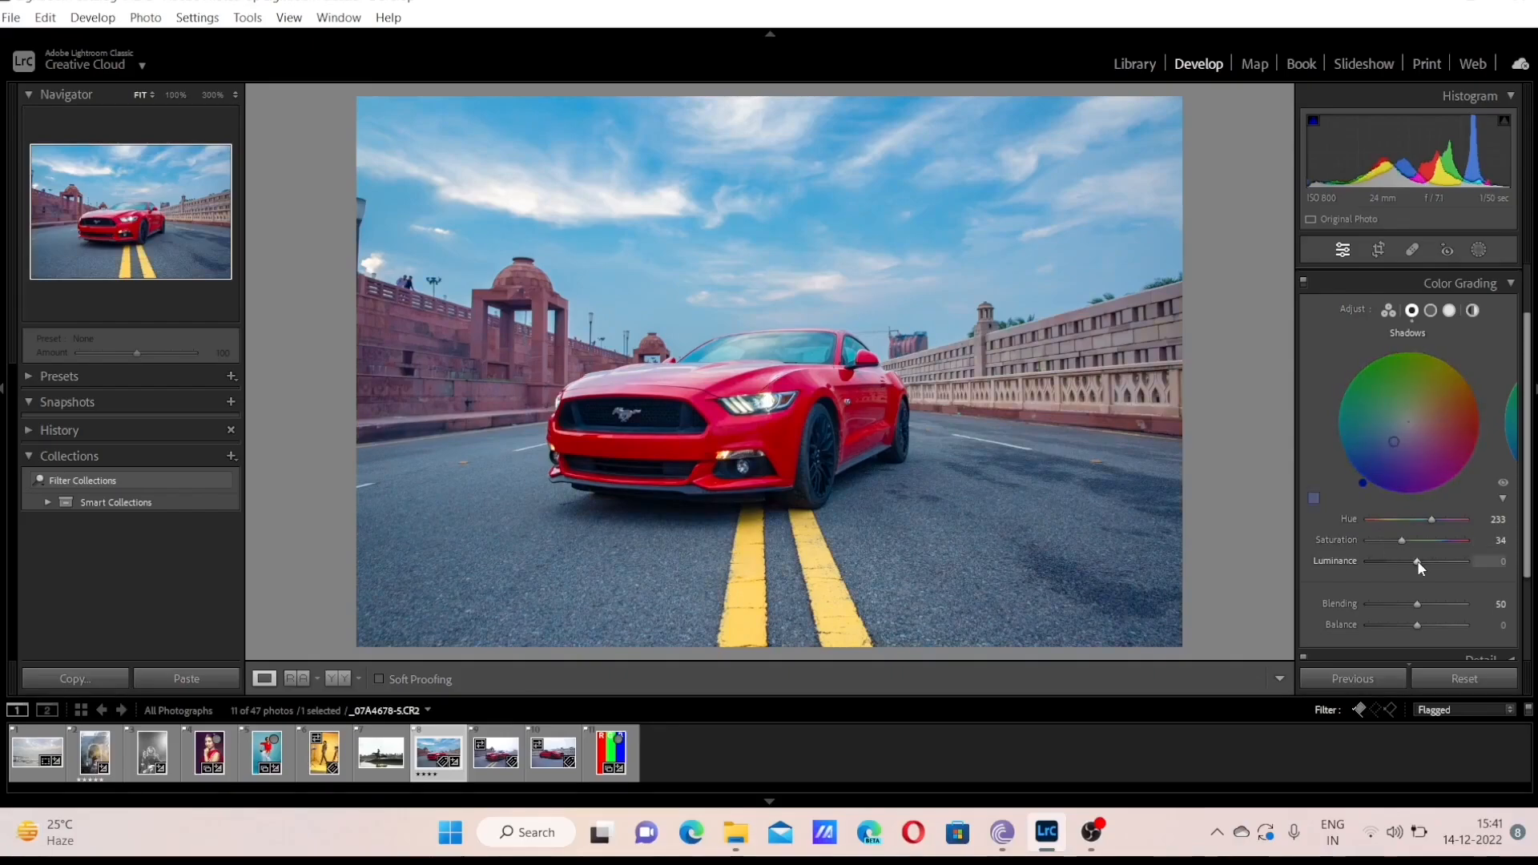
pyautogui.moveTo(1424, 561); pyautogui.dragTo(1435, 564)
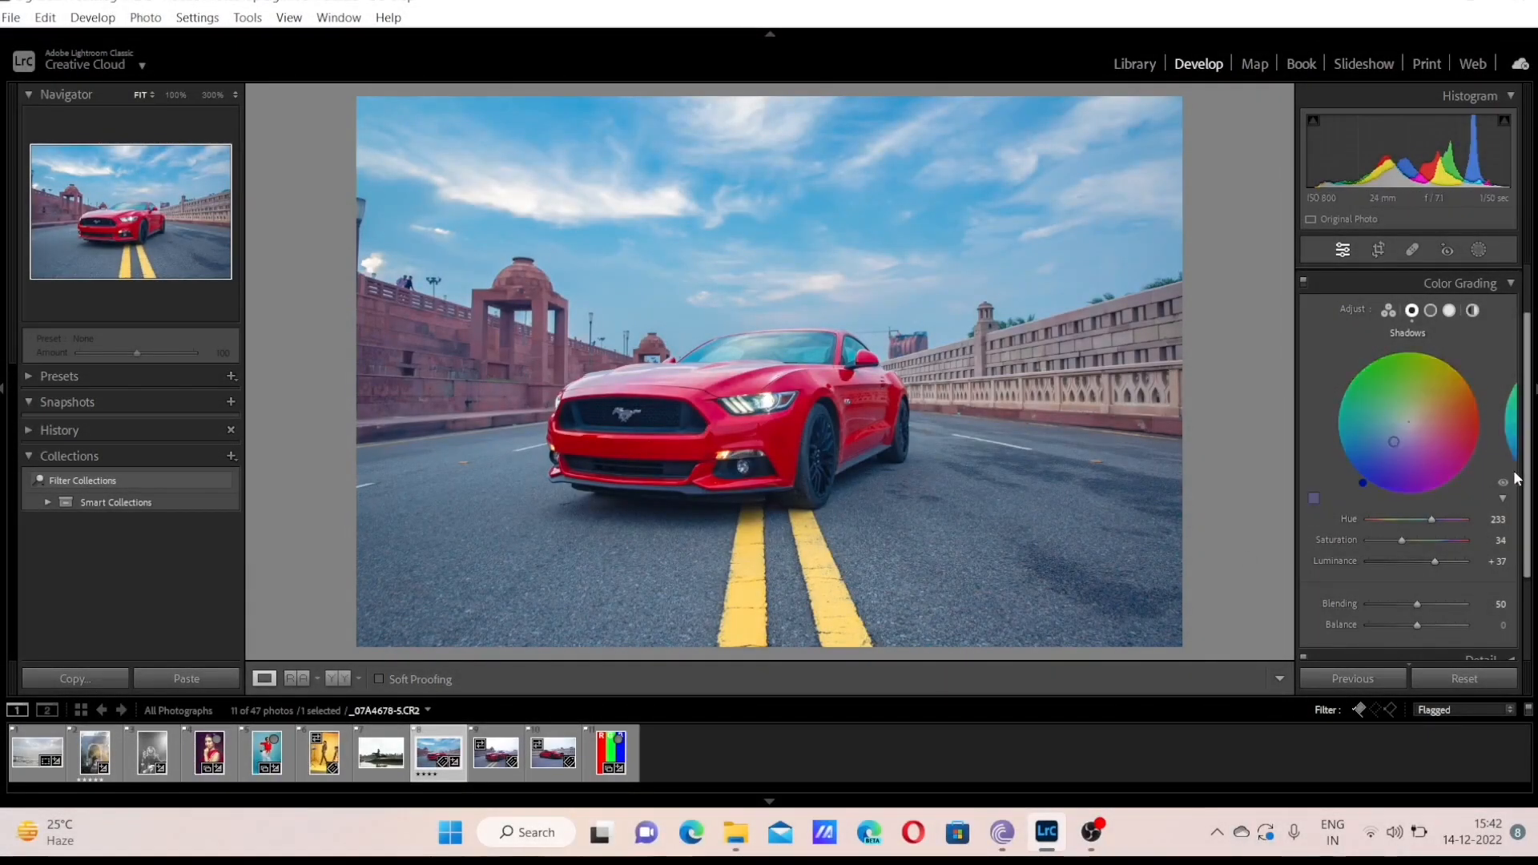
# Compare the car photo repeatedly with and without the shadow color grade
pyautogui.click(1504, 485)
pyautogui.click(1503, 485)
pyautogui.click(1504, 485)
pyautogui.click(1503, 485)
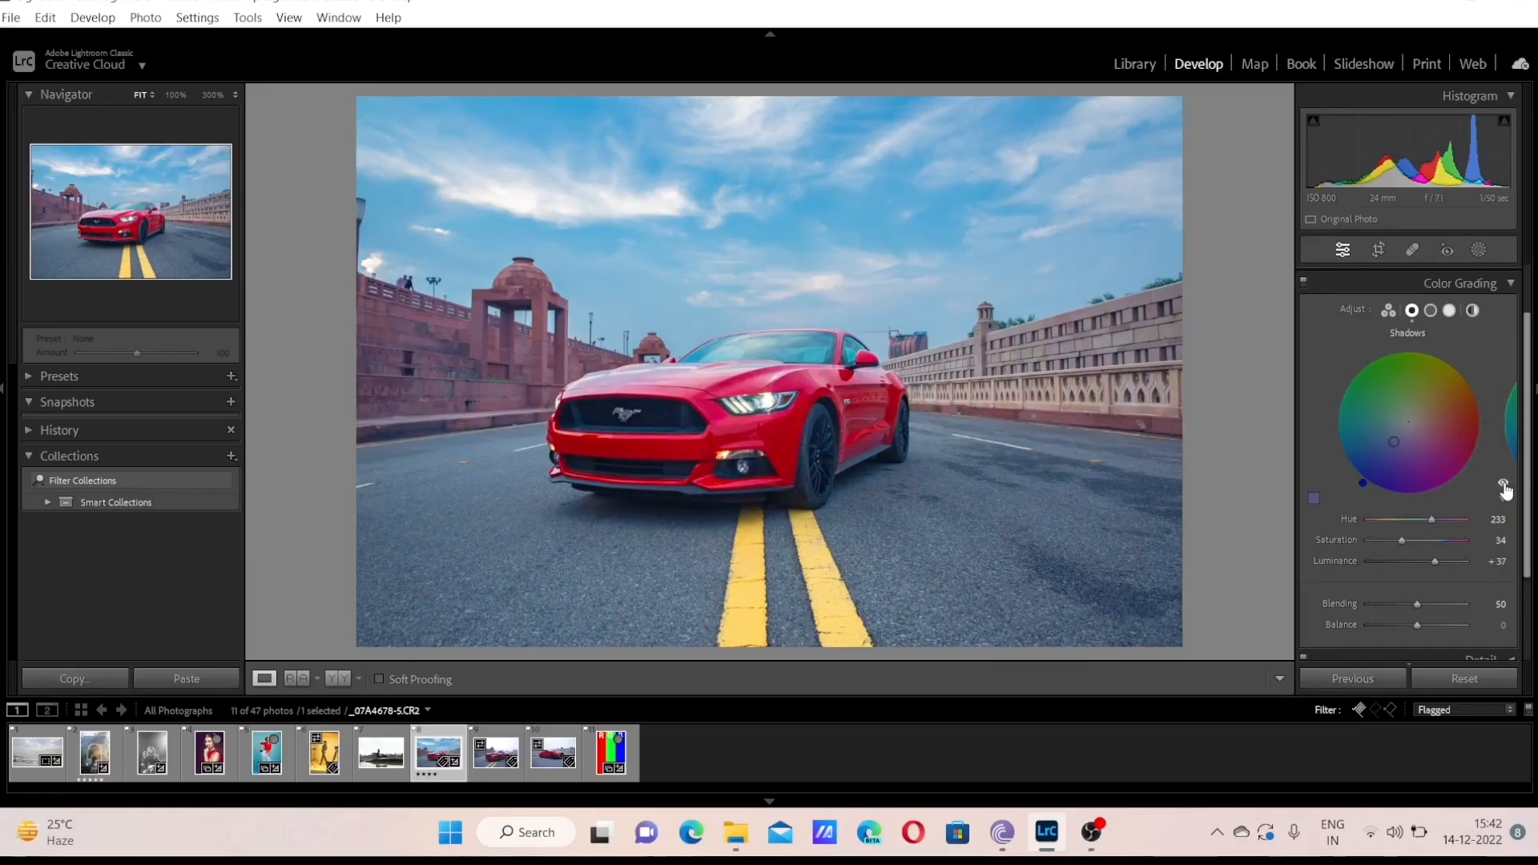
pyautogui.click(1503, 485)
pyautogui.click(1504, 485)
pyautogui.click(1503, 485)
pyautogui.click(1504, 484)
# Grade the midtones warm with hue 46, saturation 38 and luminance +15
pyautogui.click(1430, 312)
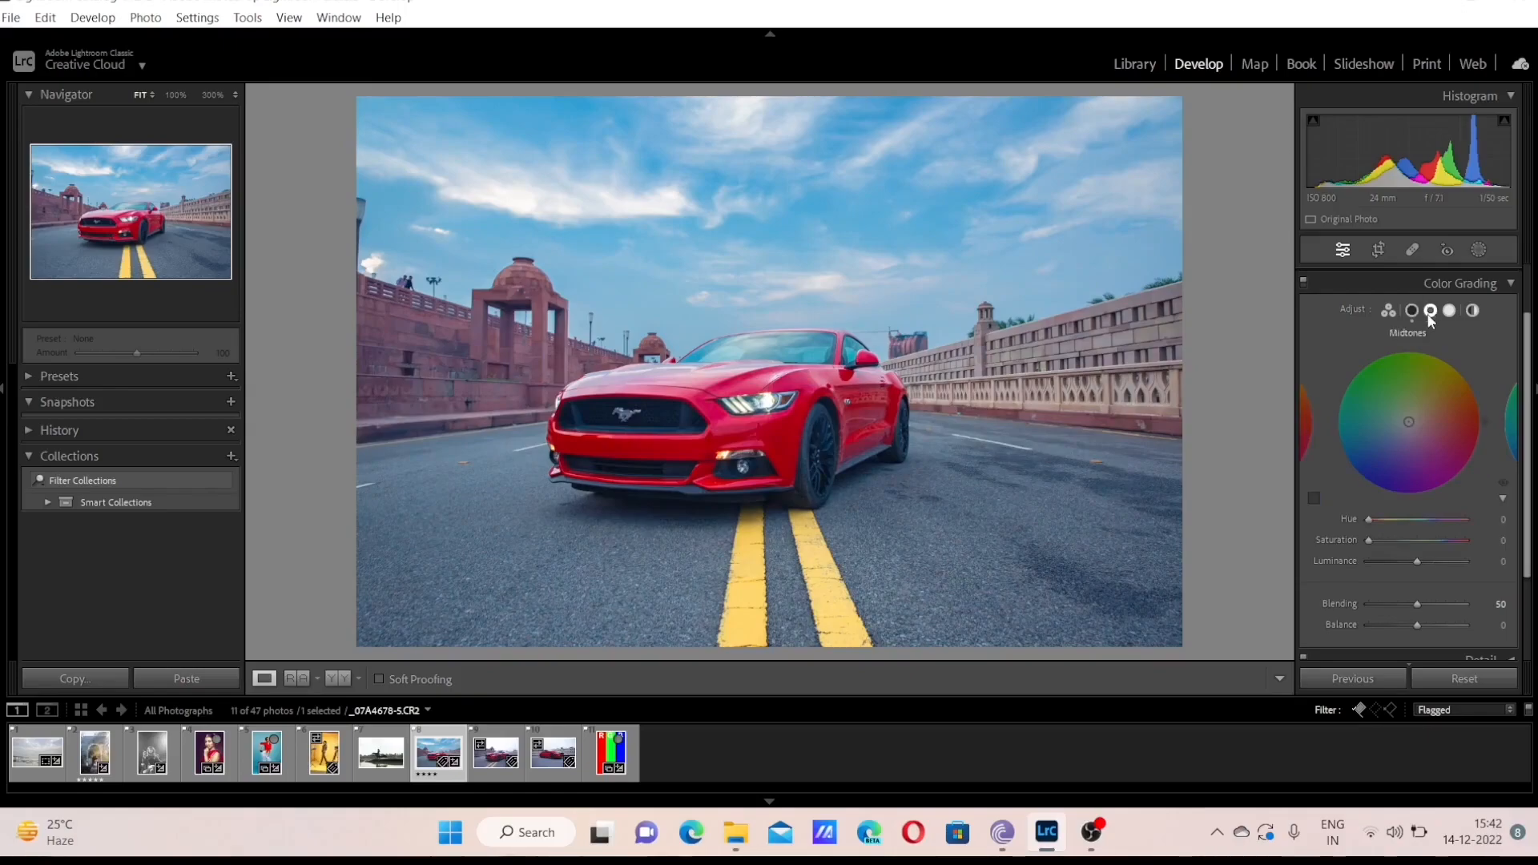
pyautogui.moveTo(1487, 424); pyautogui.dragTo(1459, 364)
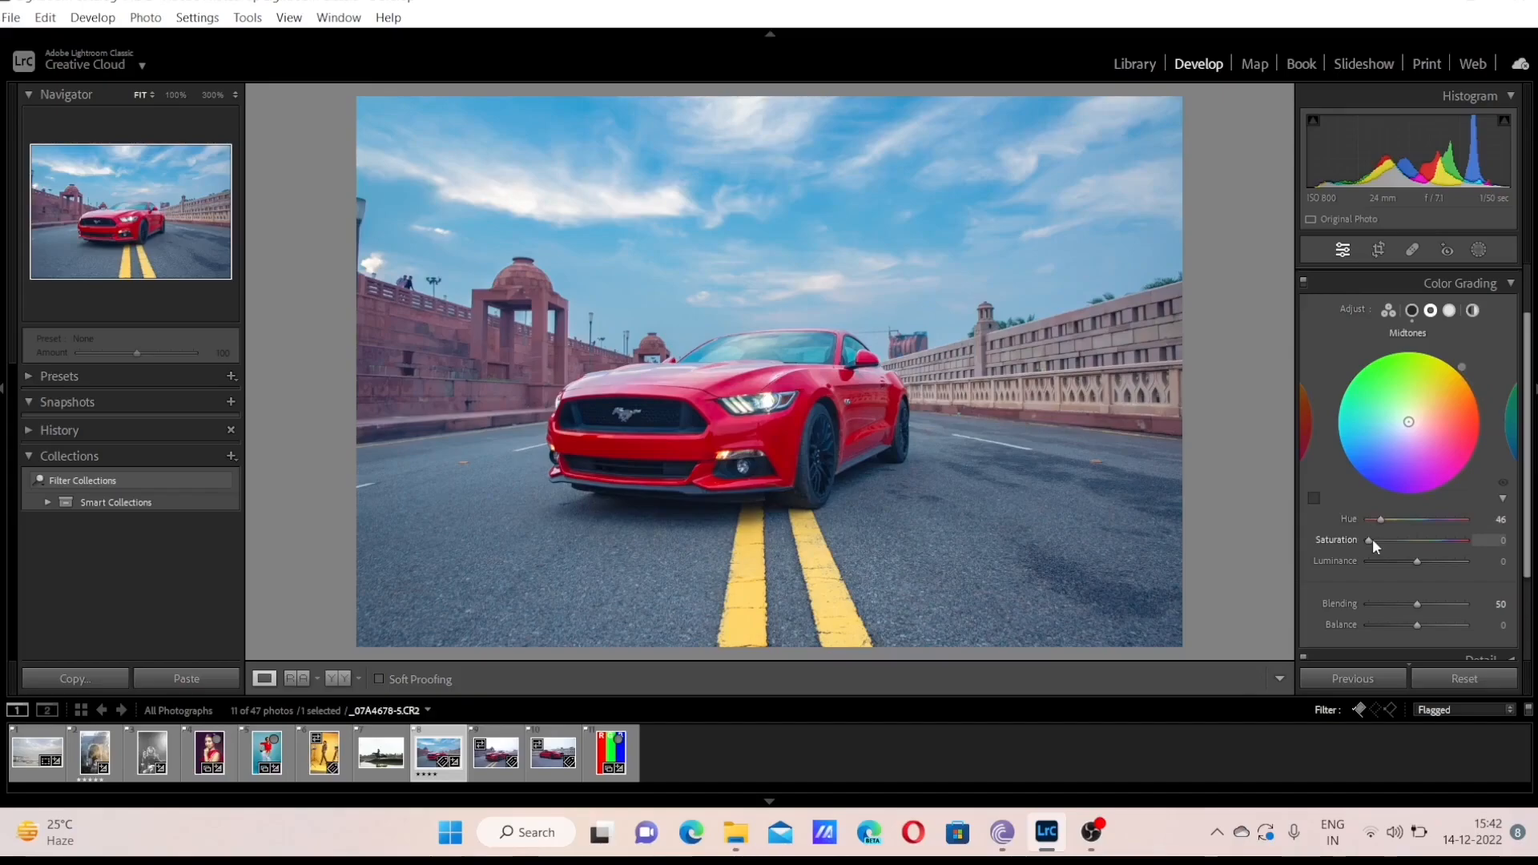
pyautogui.moveTo(1372, 540); pyautogui.dragTo(1426, 566)
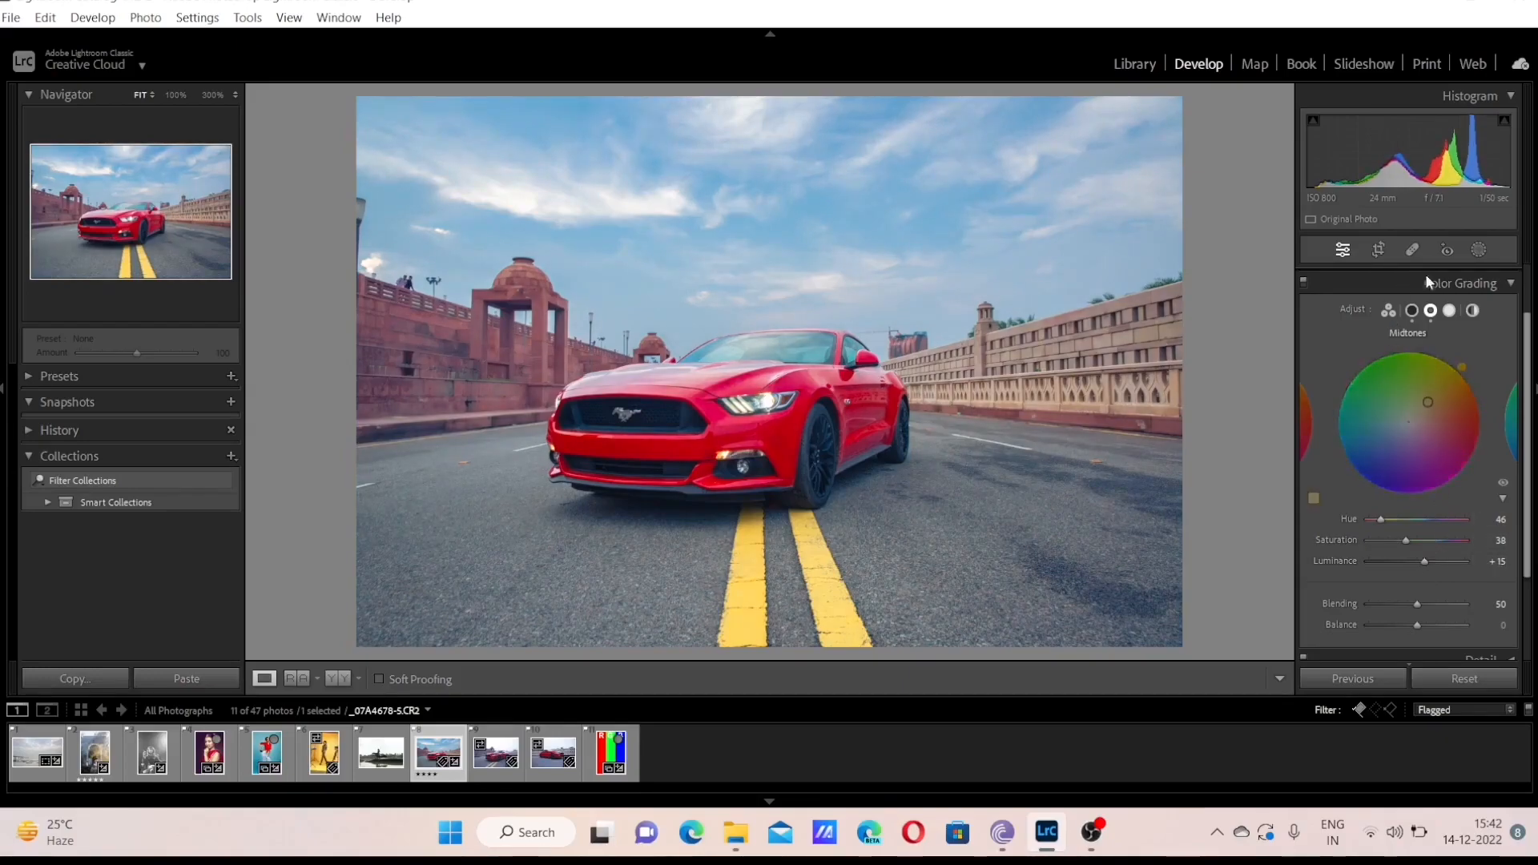
# Grade the highlights yellow with hue 54, saturation 48 and luminance +47
pyautogui.click(1449, 312)
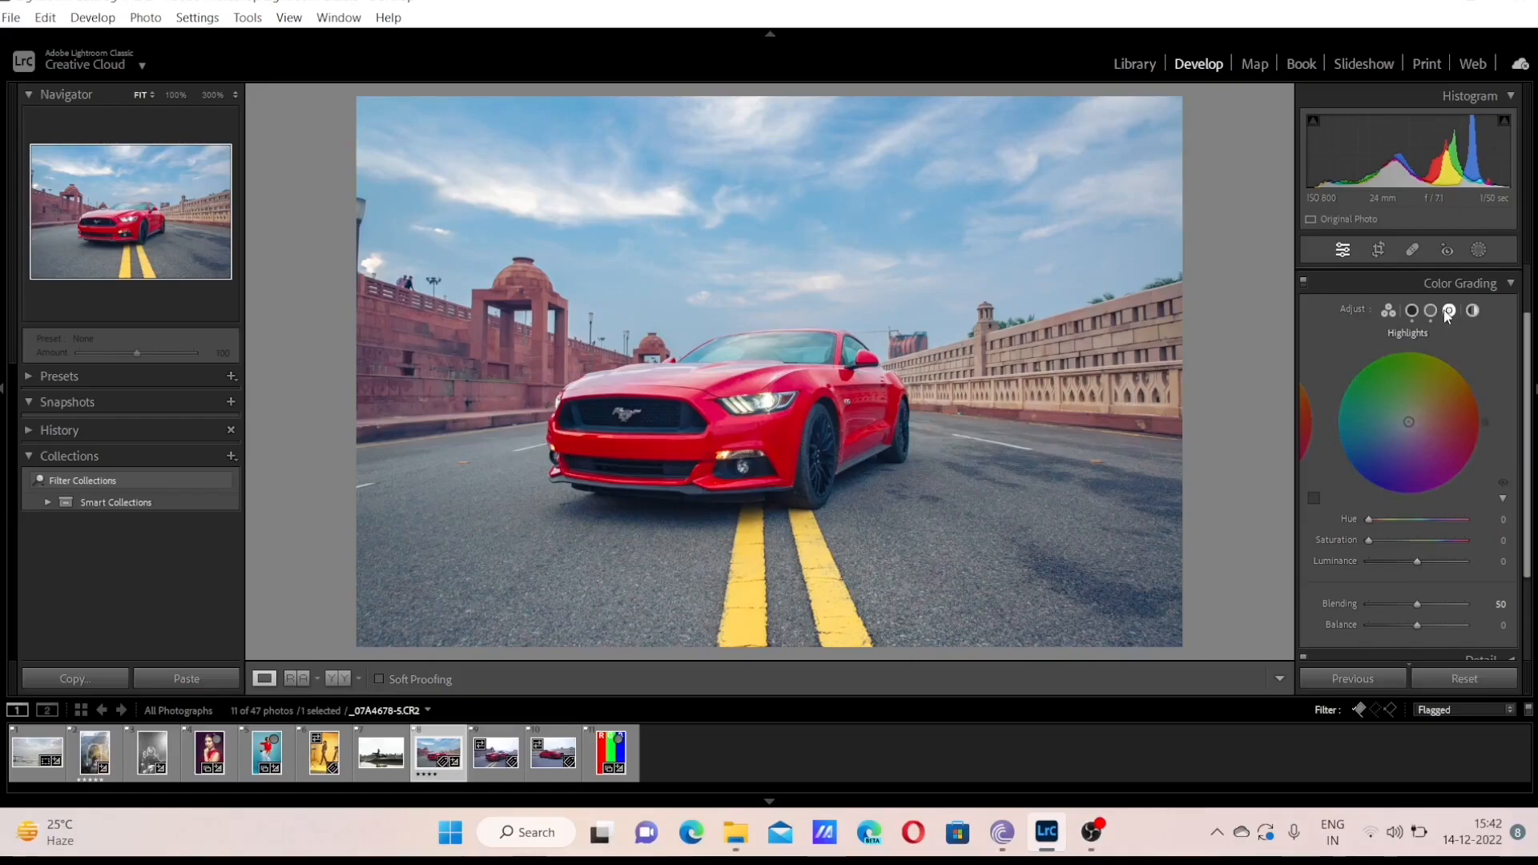
pyautogui.moveTo(1486, 422); pyautogui.dragTo(1429, 394)
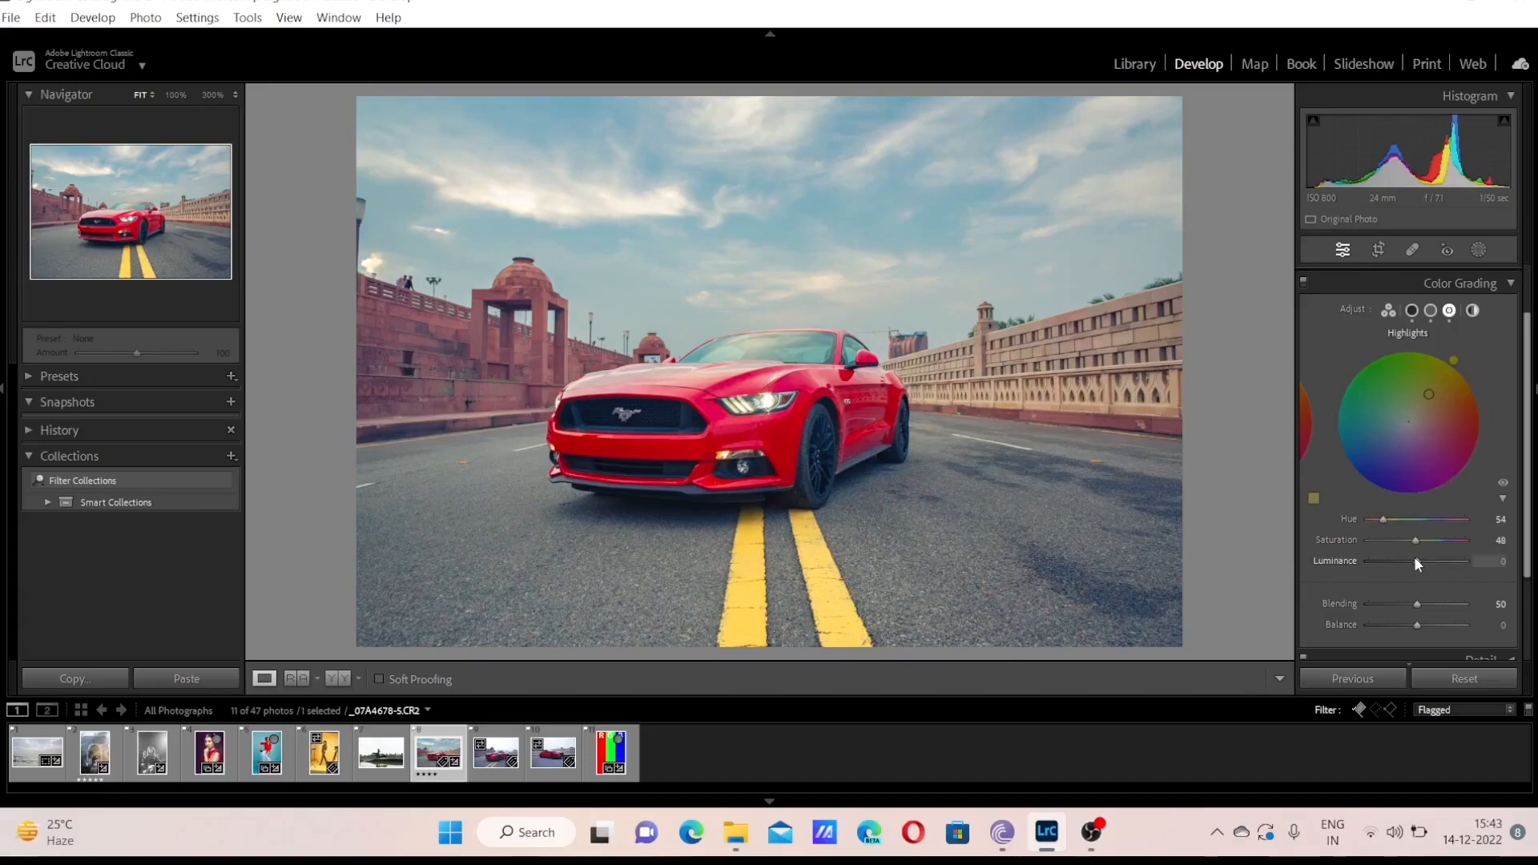
pyautogui.moveTo(1415, 559); pyautogui.dragTo(1429, 572)
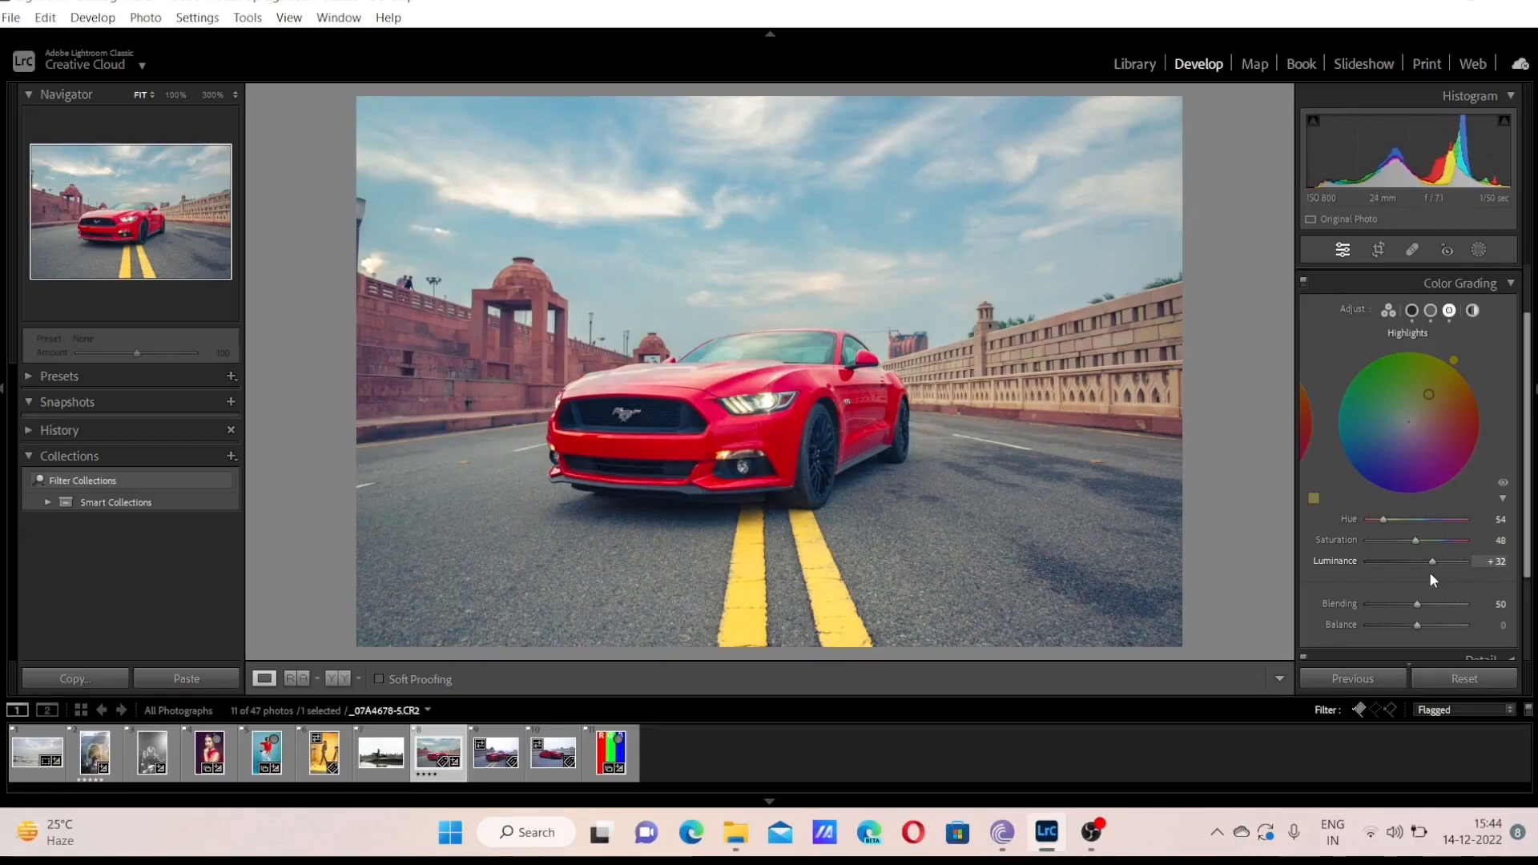
pyautogui.moveTo(1433, 572); pyautogui.dragTo(1435, 573)
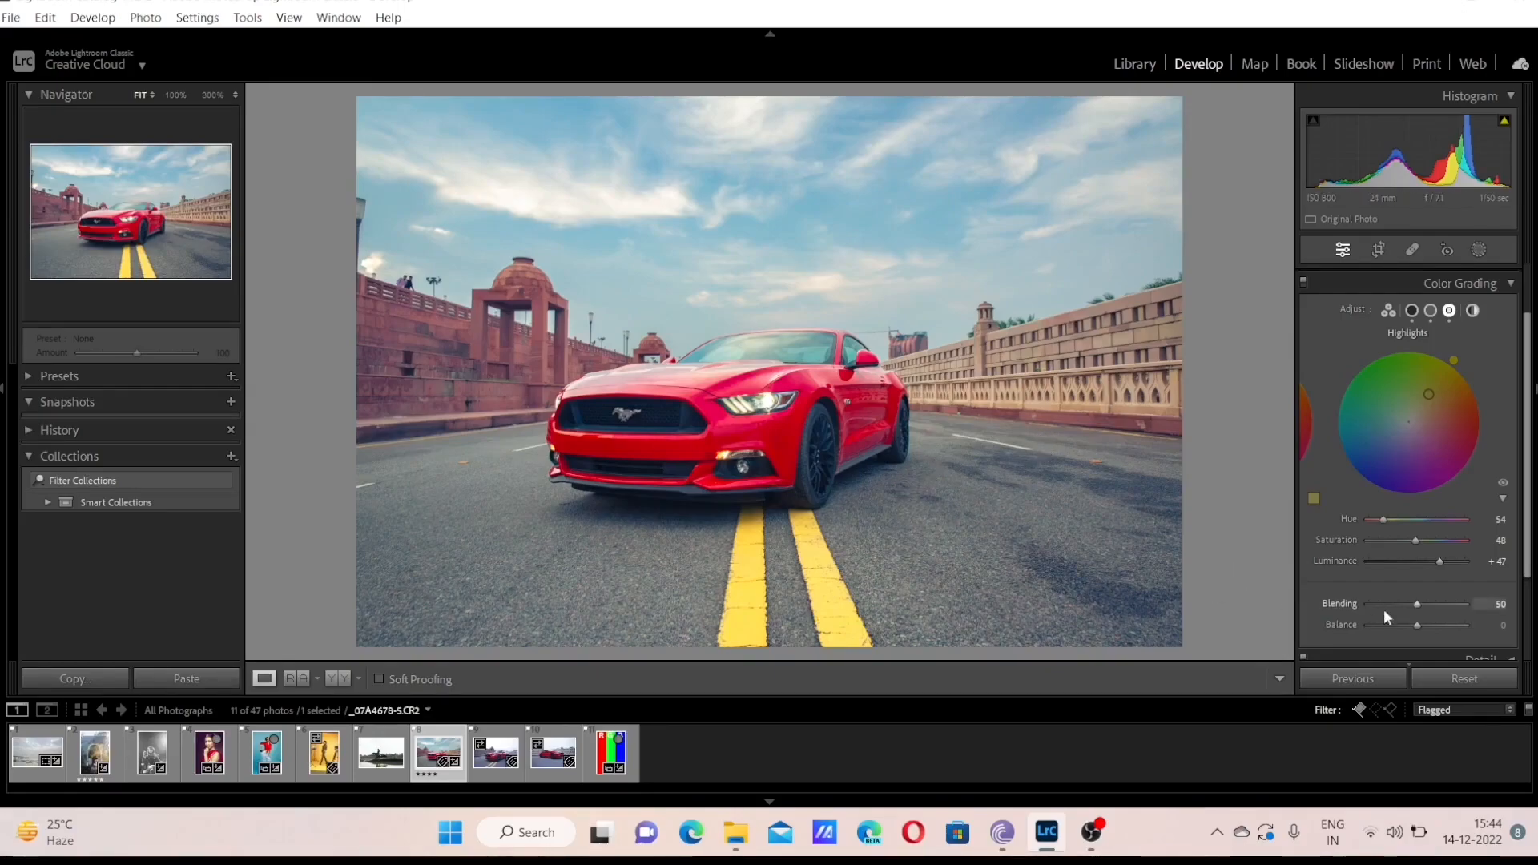
# Set the color grading's blending to 56 and balance to +28, and turn the grading off to compare with the ungraded photo
pyautogui.moveTo(1417, 625)
pyautogui.mouseDown()
pyautogui.moveTo(1391, 625)
pyautogui.moveTo(1452, 626)
pyautogui.moveTo(1430, 637)
pyautogui.mouseUp()
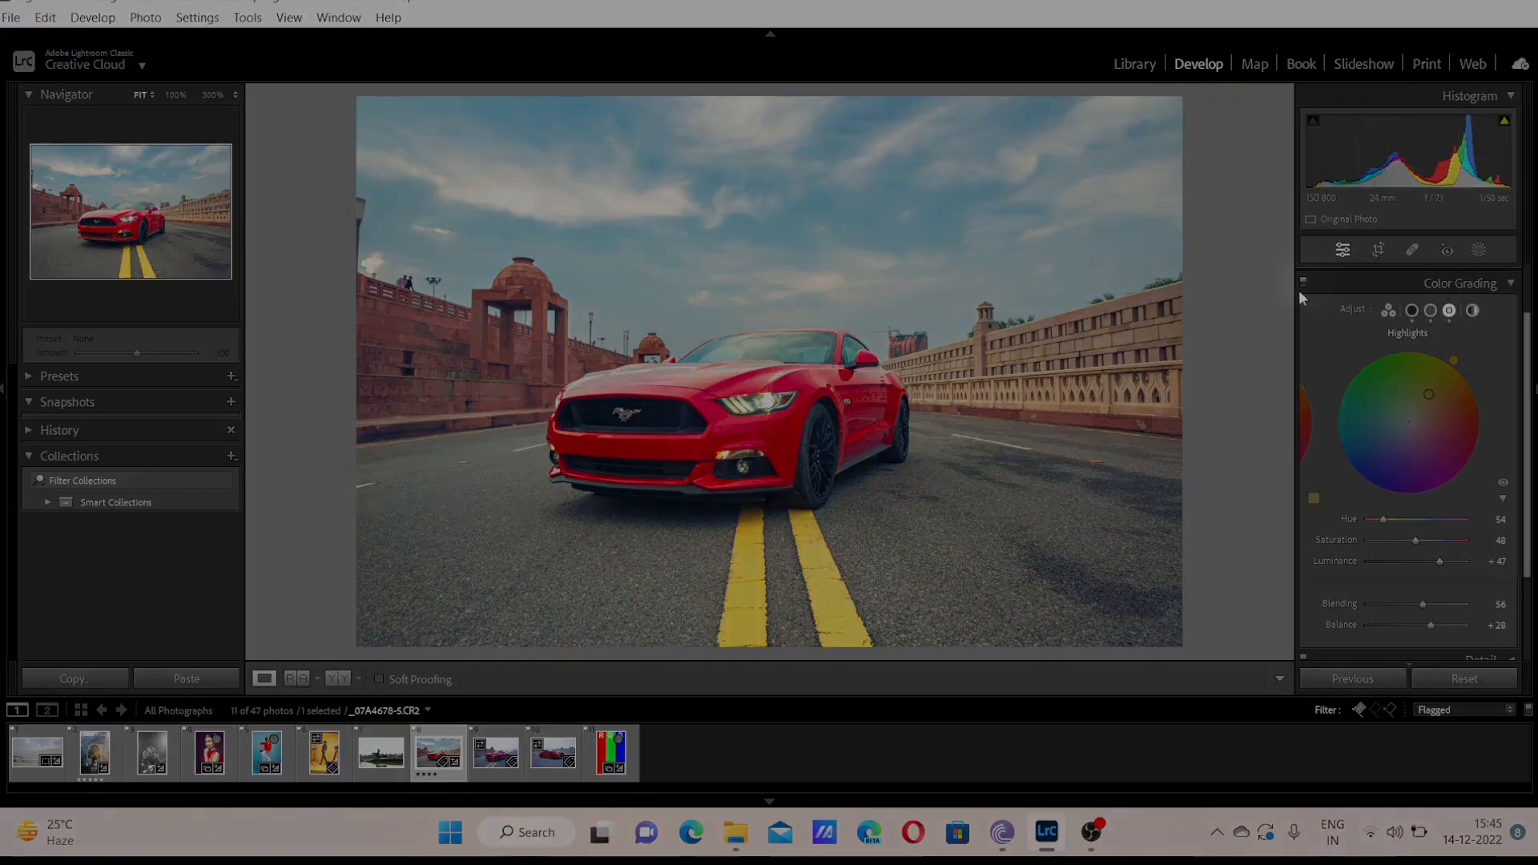
pyautogui.click(1315, 278)
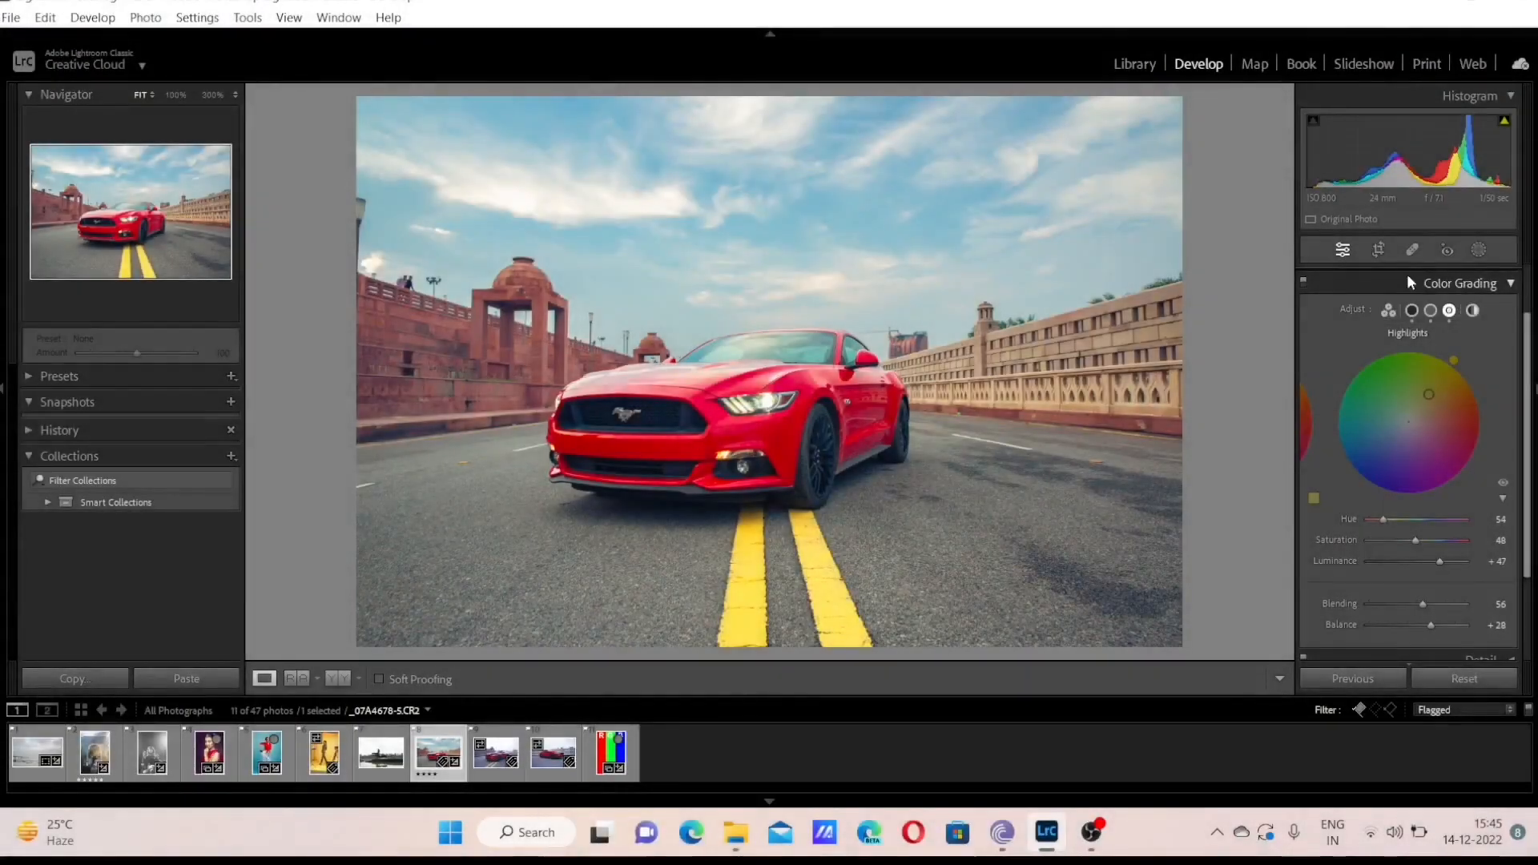
pyautogui.click(1304, 282)
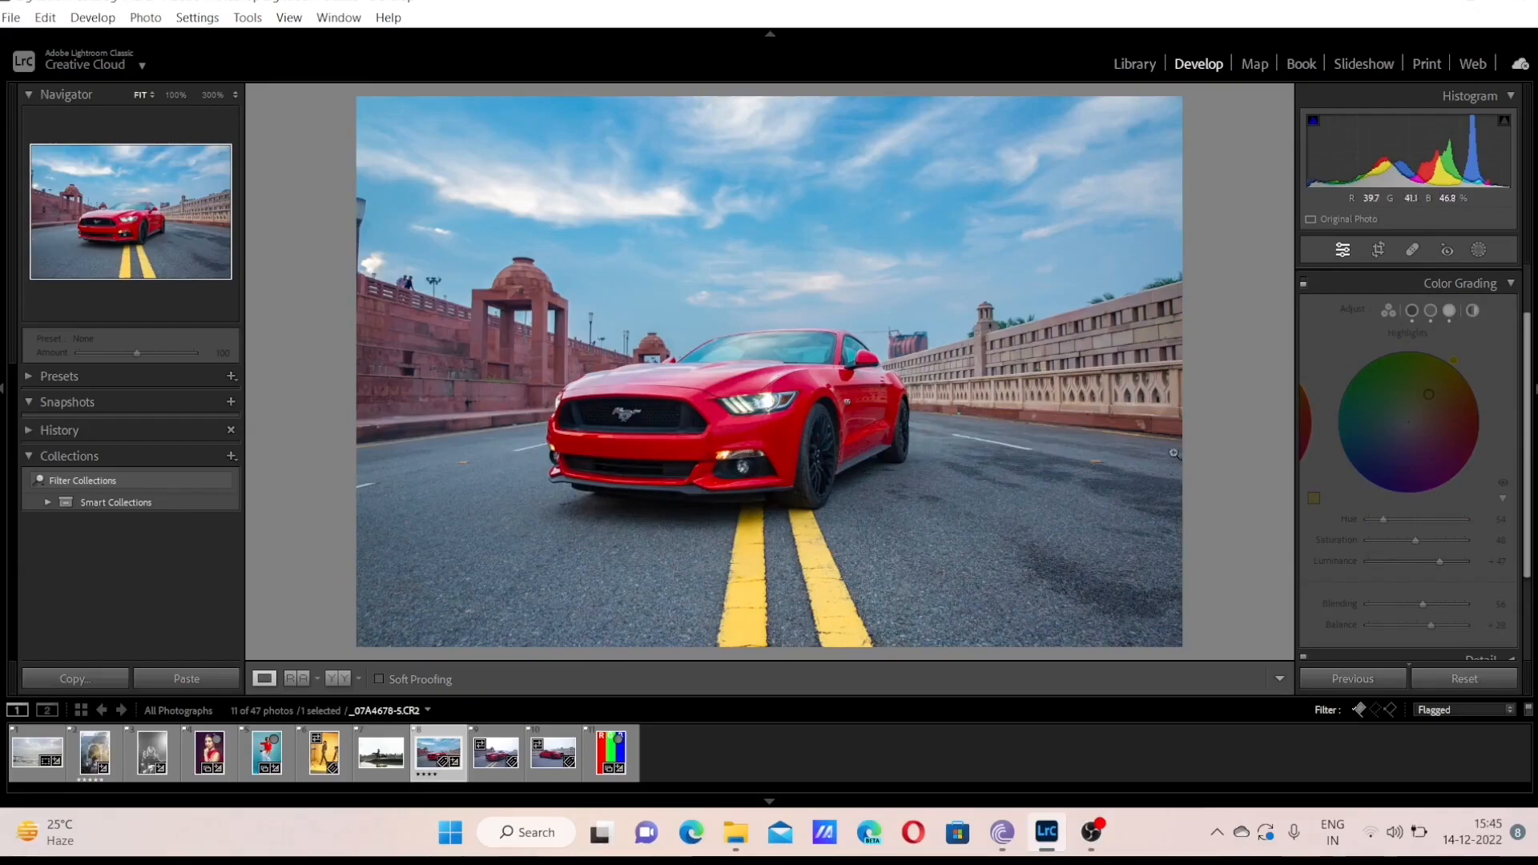
# Compare the car photo repeatedly with and without the complete color grading
pyautogui.click(1304, 284)
pyautogui.click(1304, 284)
pyautogui.click(1304, 284)
pyautogui.click(1304, 283)
pyautogui.click(1304, 284)
pyautogui.click(1304, 283)
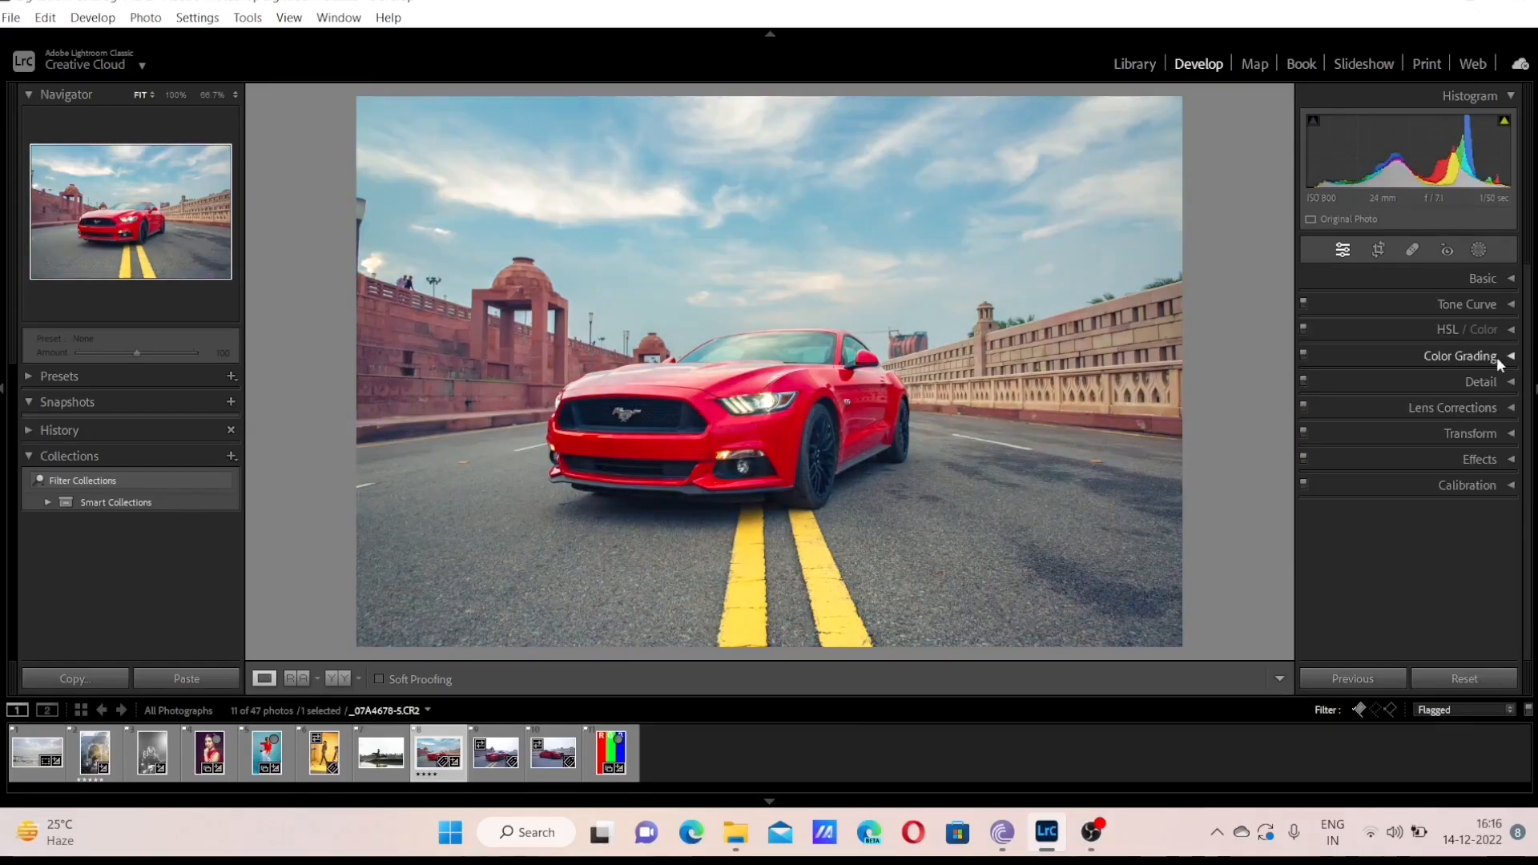
# Center the detail preview on the car's headlight and set the sharpening amount to 50
pyautogui.click(1511, 382)
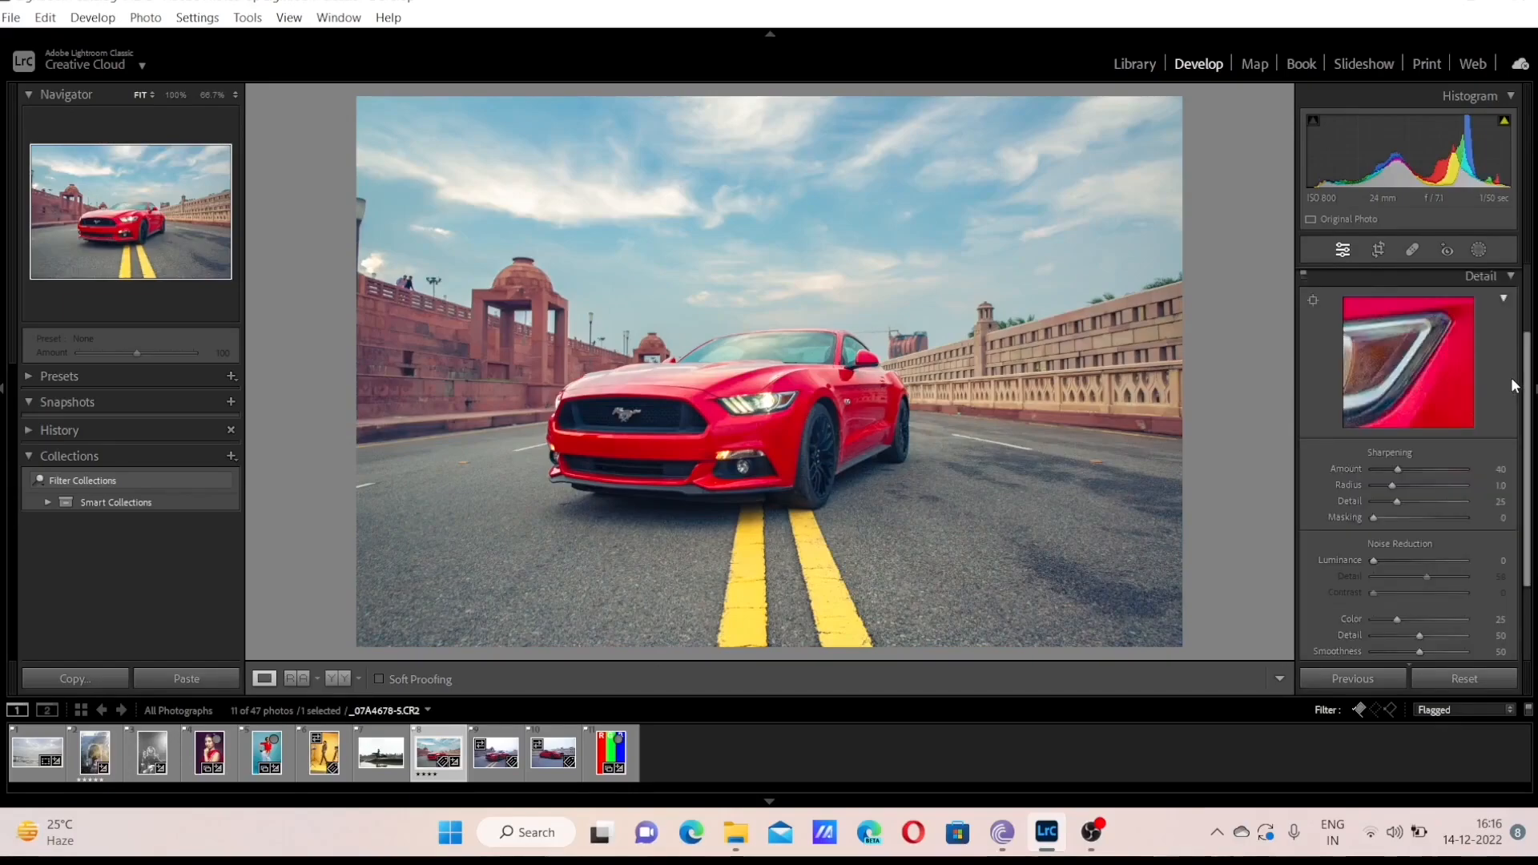
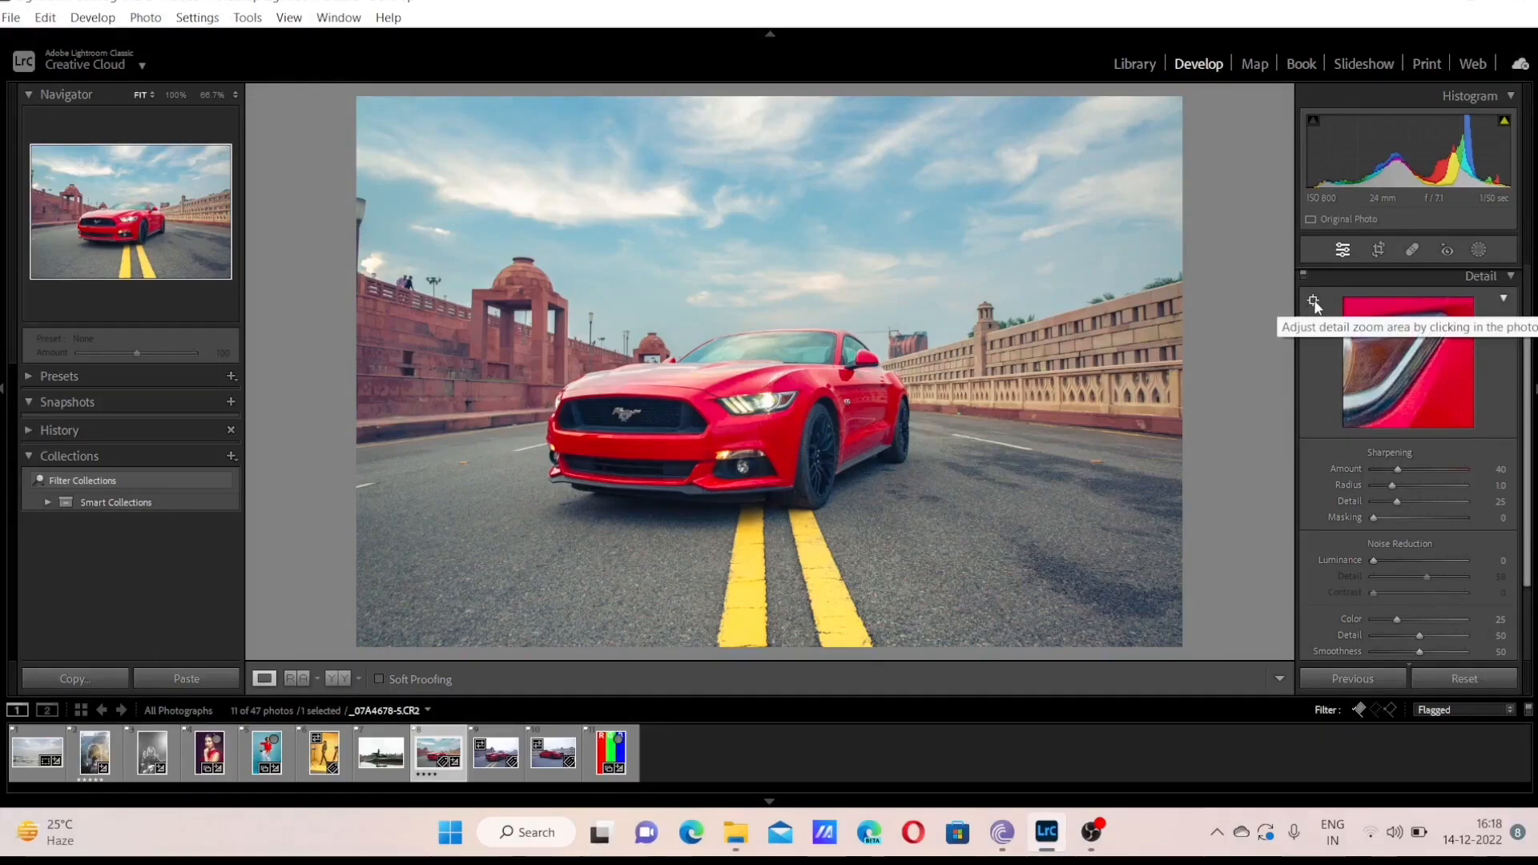
pyautogui.click(1314, 301)
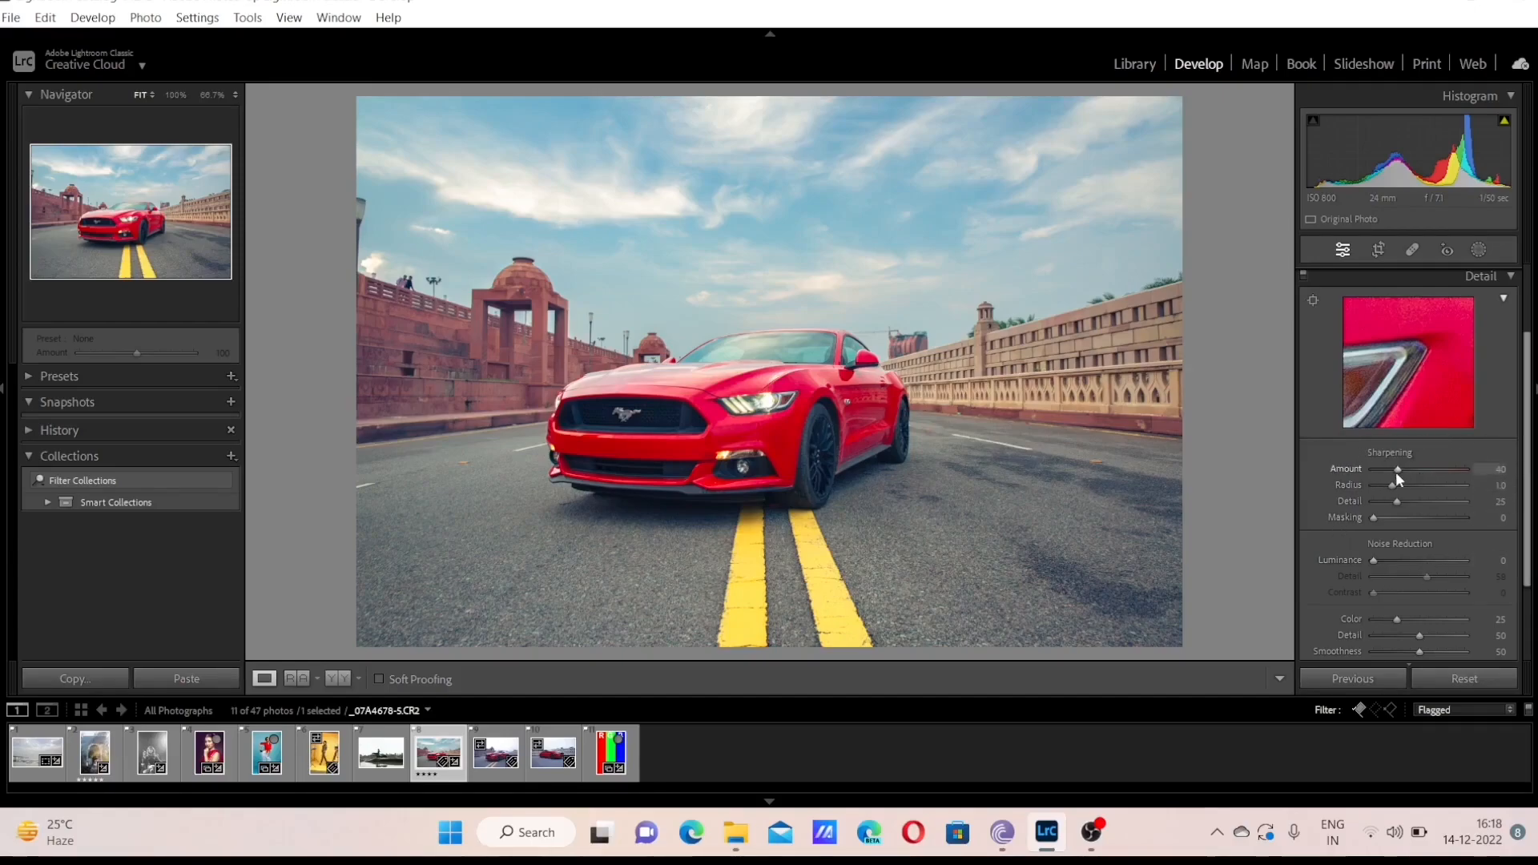
pyautogui.moveTo(1402, 380); pyautogui.dragTo(1439, 360)
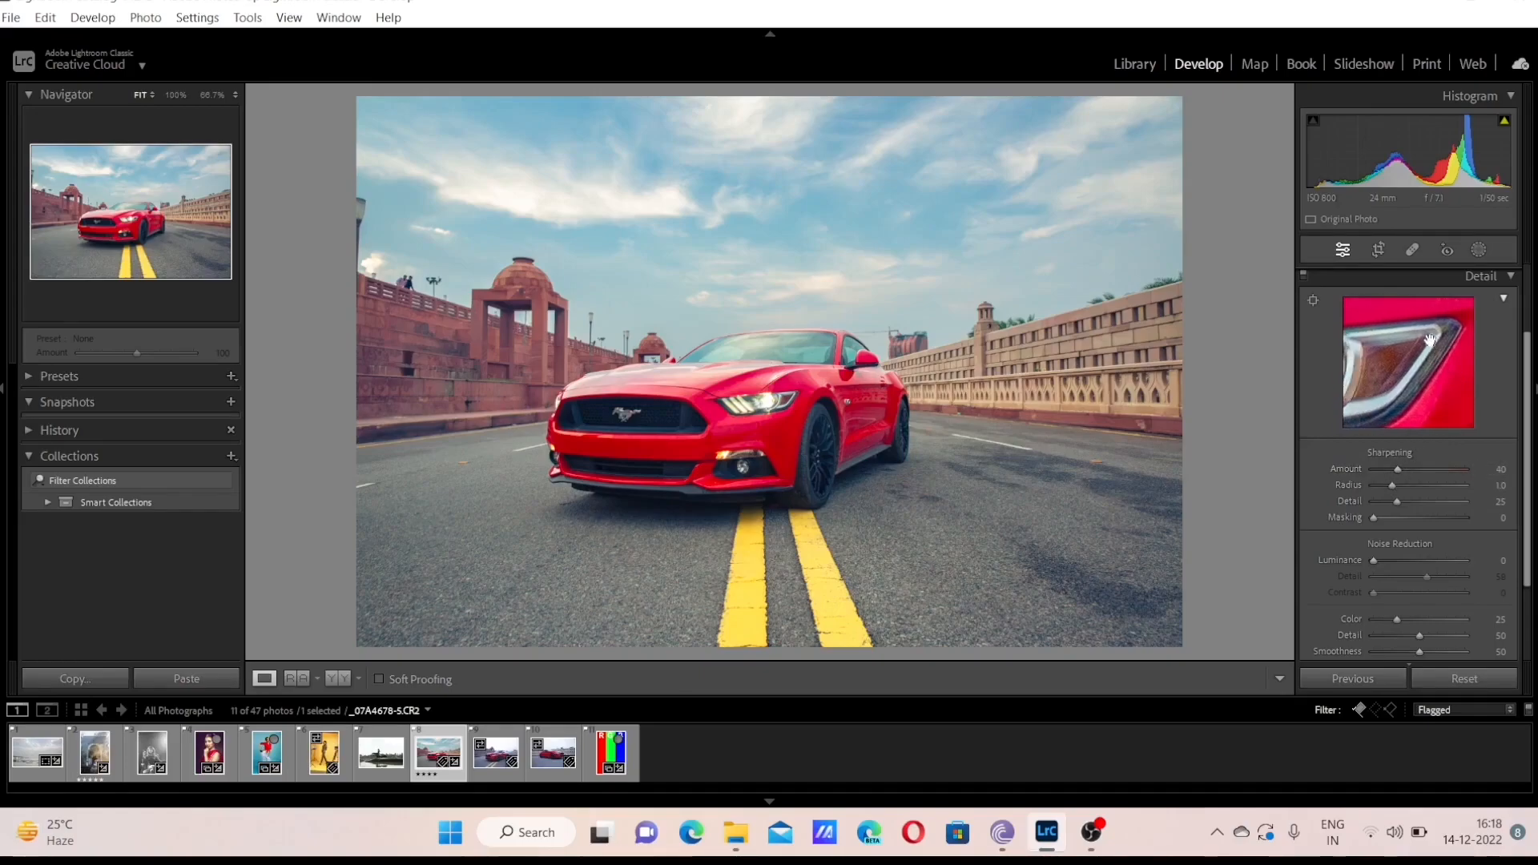
pyautogui.moveTo(1389, 466); pyautogui.dragTo(1449, 468)
pyautogui.moveTo(1457, 467); pyautogui.dragTo(1449, 468)
pyautogui.doubleClick(1349, 471)
pyautogui.moveTo(1399, 468); pyautogui.dragTo(1405, 468)
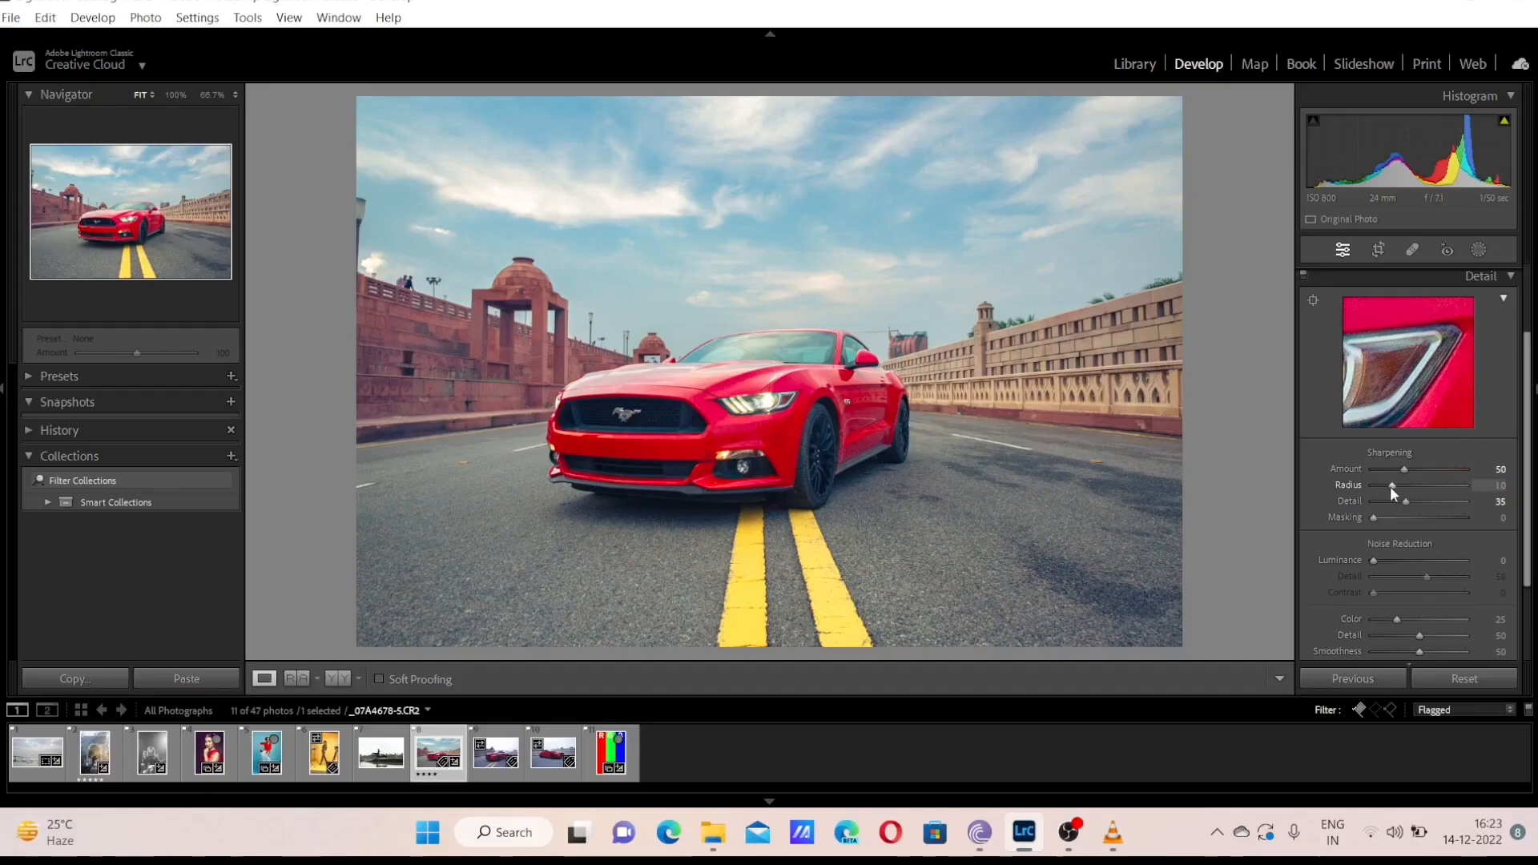
# Set the sharpening radius to 1.2 and its detail to 54, checking the headlight in the detail preview
pyautogui.moveTo(1389, 487); pyautogui.dragTo(1407, 494)
pyautogui.moveTo(1401, 495); pyautogui.dragTo(1394, 484)
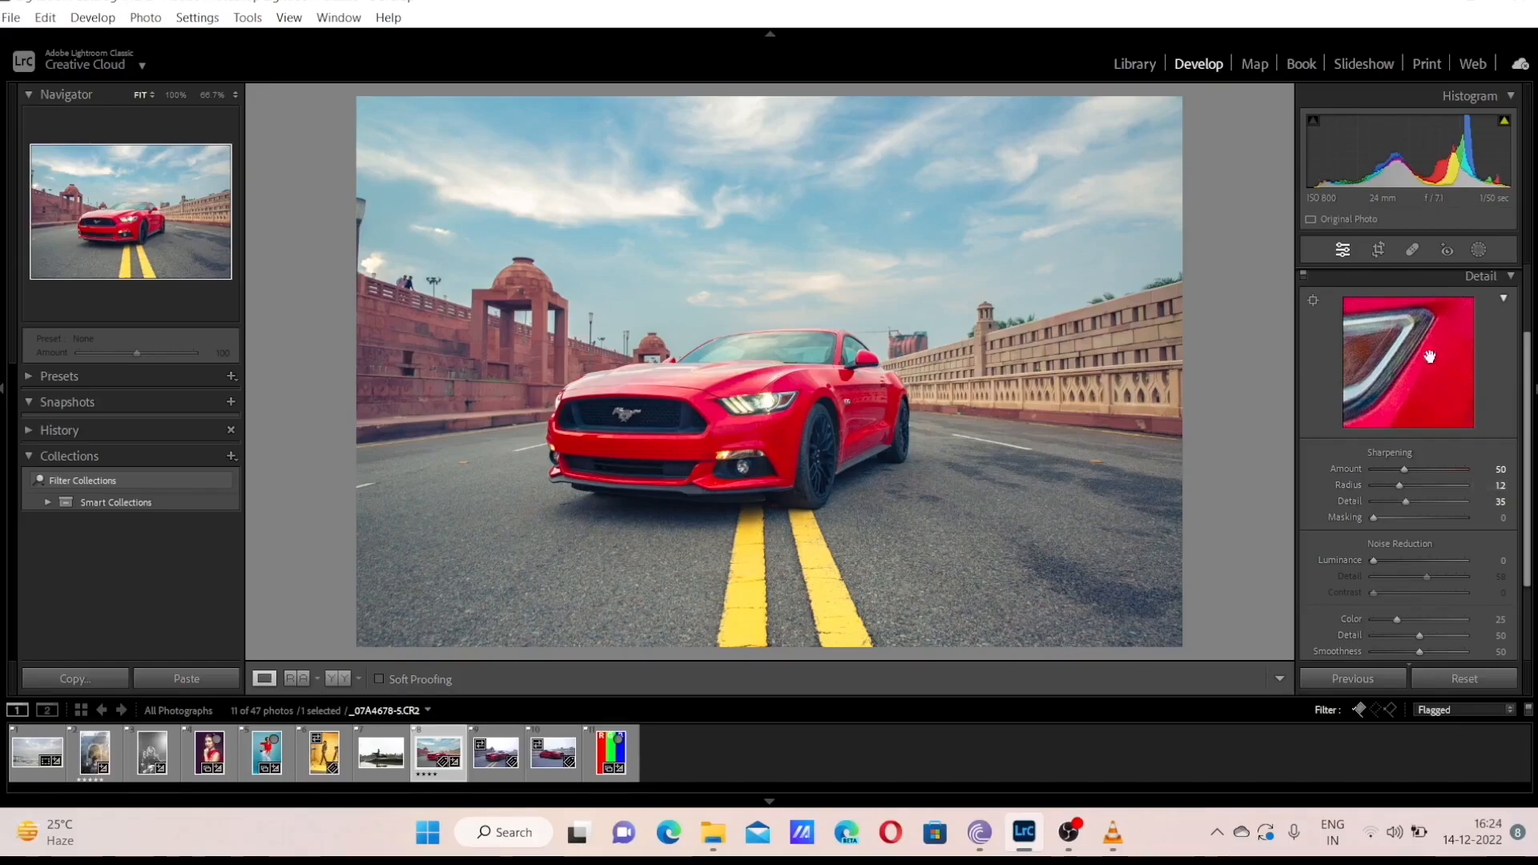
pyautogui.moveTo(1417, 322); pyautogui.dragTo(1398, 359)
pyautogui.moveTo(1406, 503); pyautogui.dragTo(1423, 502)
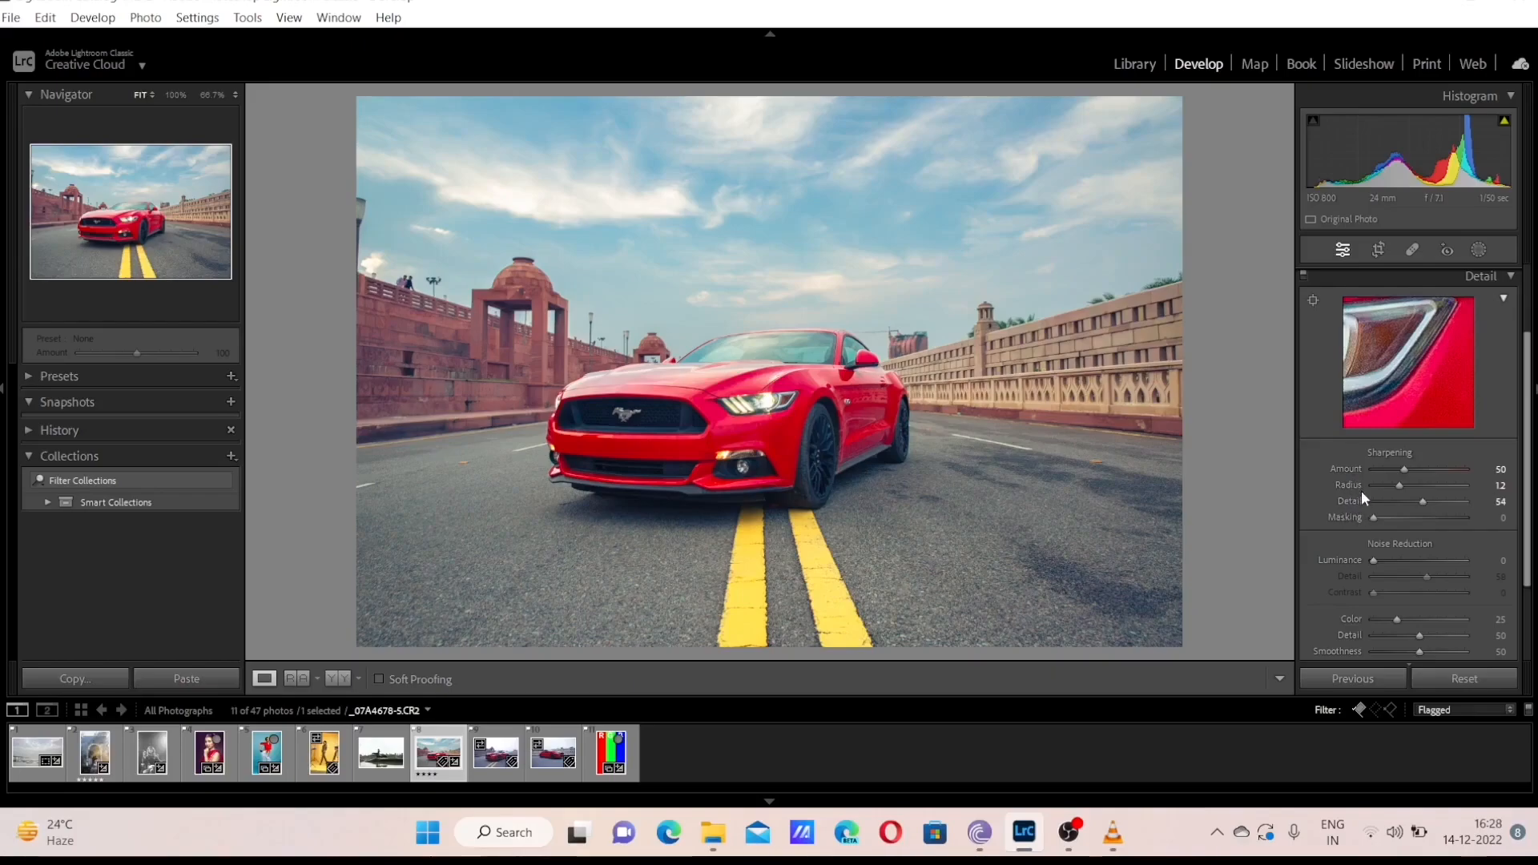
# Set the sharpening masking to 33, checking the headlight and bodywork in the detail preview
pyautogui.moveTo(1403, 403); pyautogui.dragTo(1366, 362)
pyautogui.moveTo(1394, 516)
pyautogui.mouseDown()
pyautogui.moveTo(1368, 516)
pyautogui.moveTo(1410, 521)
pyautogui.mouseUp()
pyautogui.moveTo(1375, 316); pyautogui.dragTo(1359, 423)
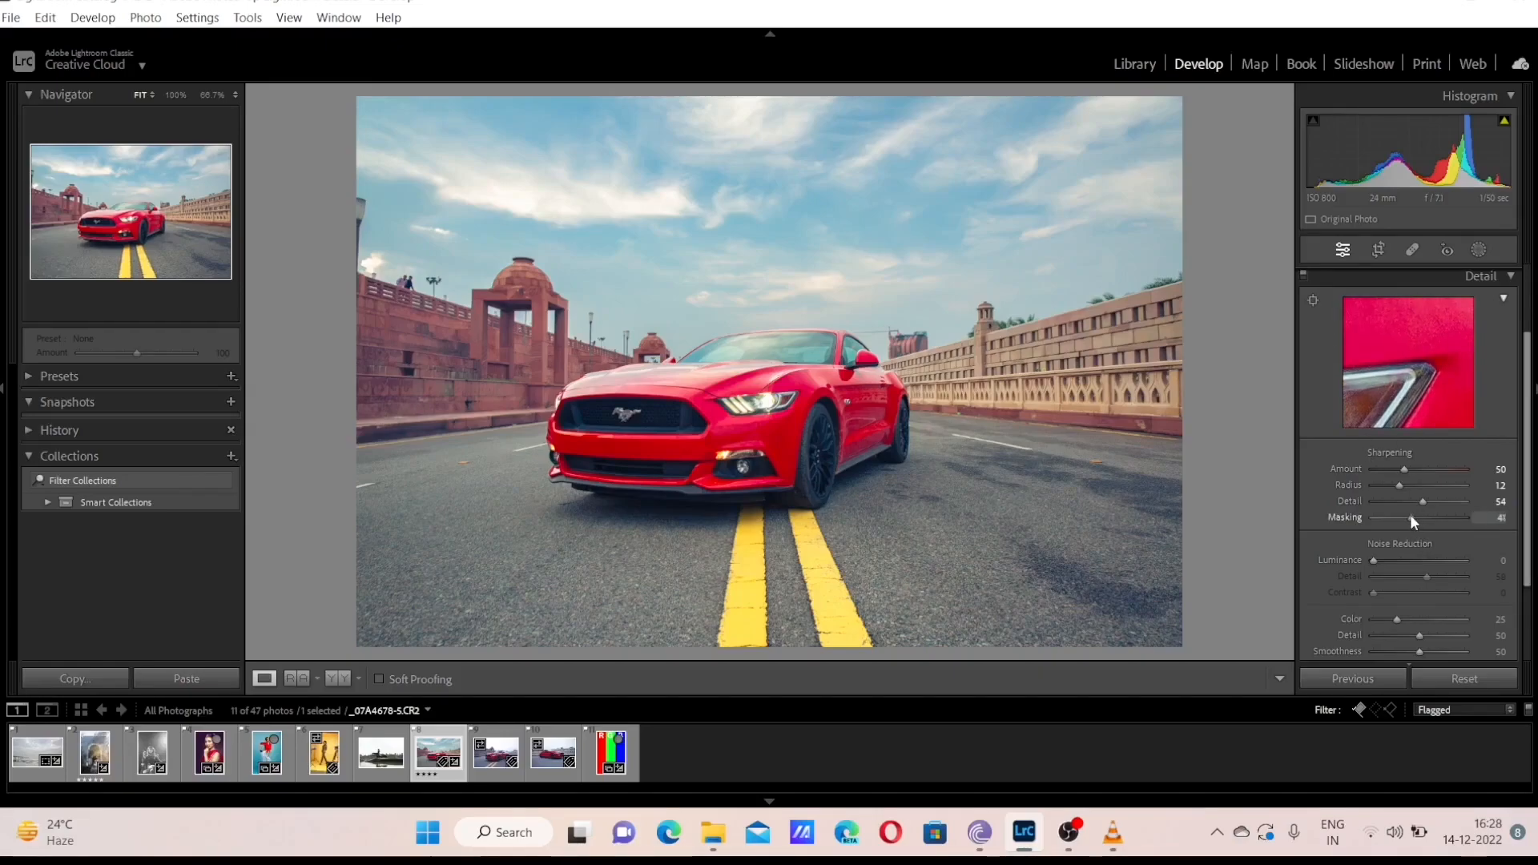
pyautogui.moveTo(1410, 518); pyautogui.dragTo(1407, 519)
pyautogui.moveTo(1392, 334); pyautogui.dragTo(1395, 377)
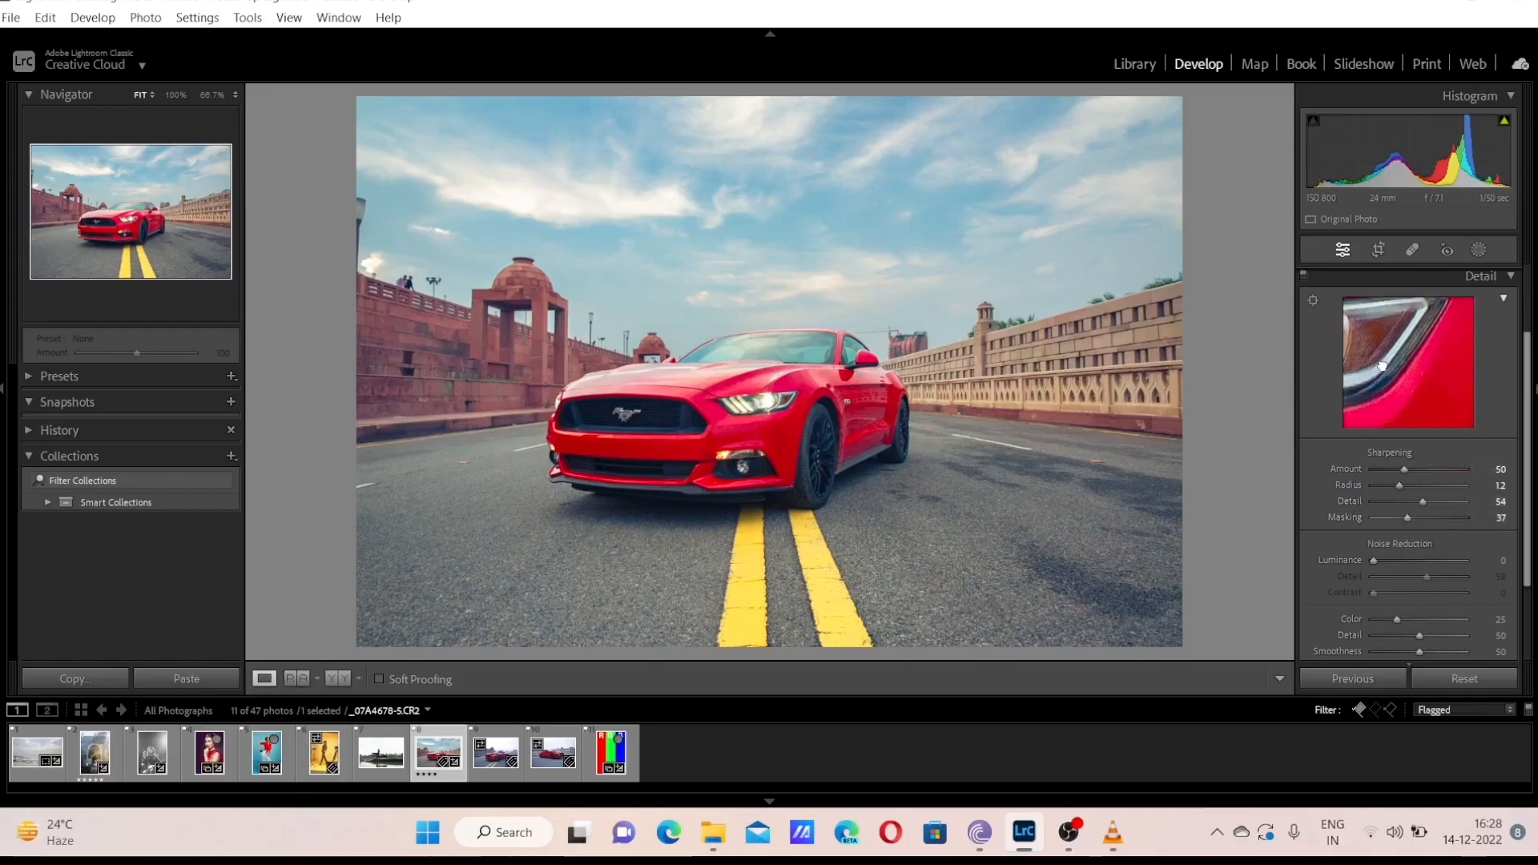
pyautogui.moveTo(1407, 516); pyautogui.dragTo(1401, 516)
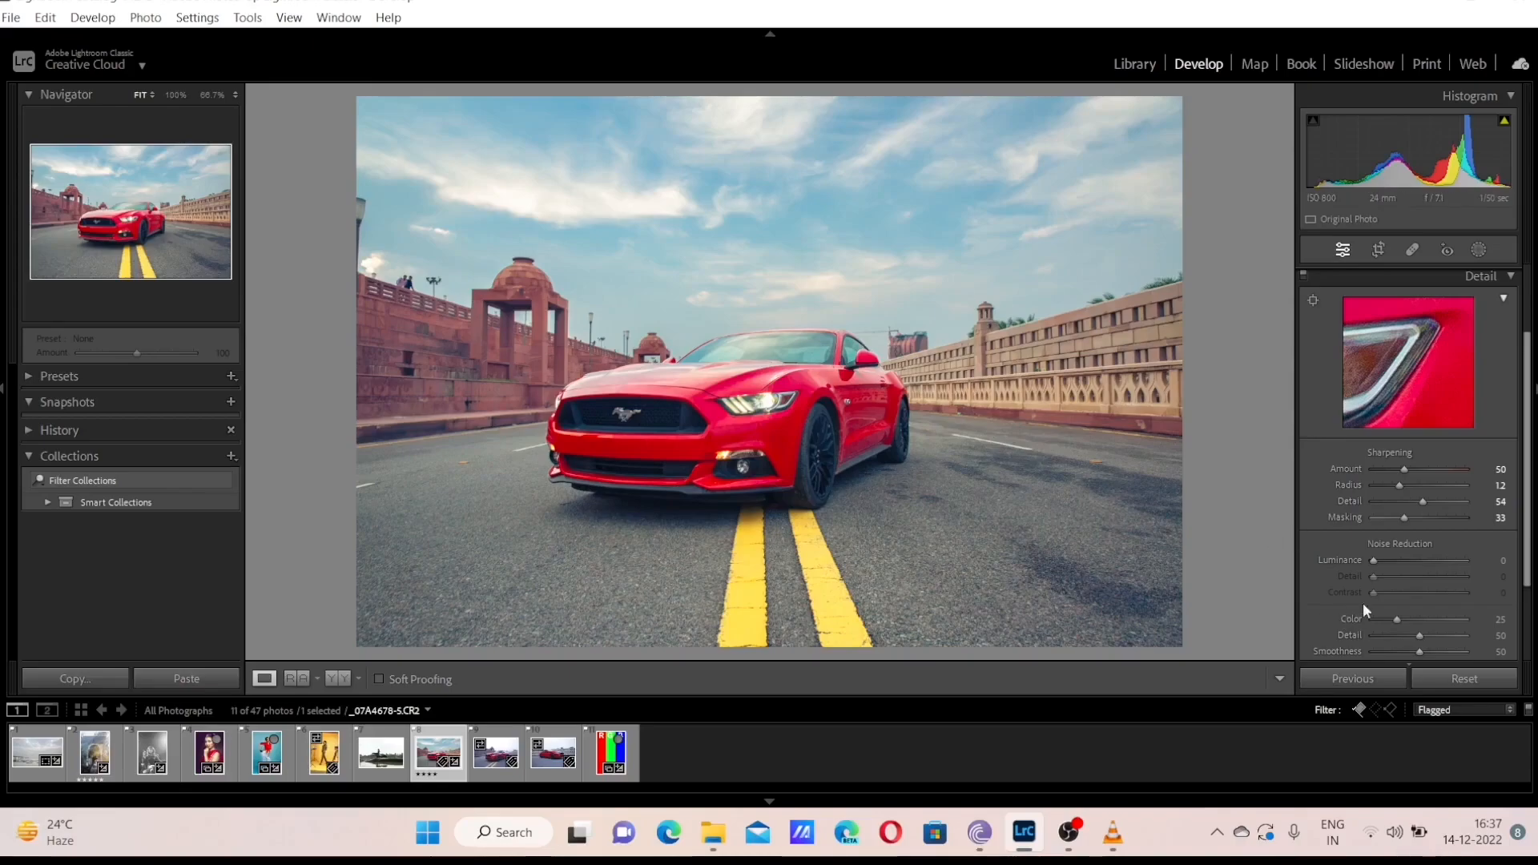
# Enlarge the car's front and set the noise reduction luminance to 61, detail to 82 and contrast to 22
pyautogui.moveTo(666, 417)
pyautogui.mouseDown()
pyautogui.moveTo(892, 384)
pyautogui.moveTo(679, 410)
pyautogui.mouseUp()
pyautogui.moveTo(1373, 559); pyautogui.dragTo(1440, 580)
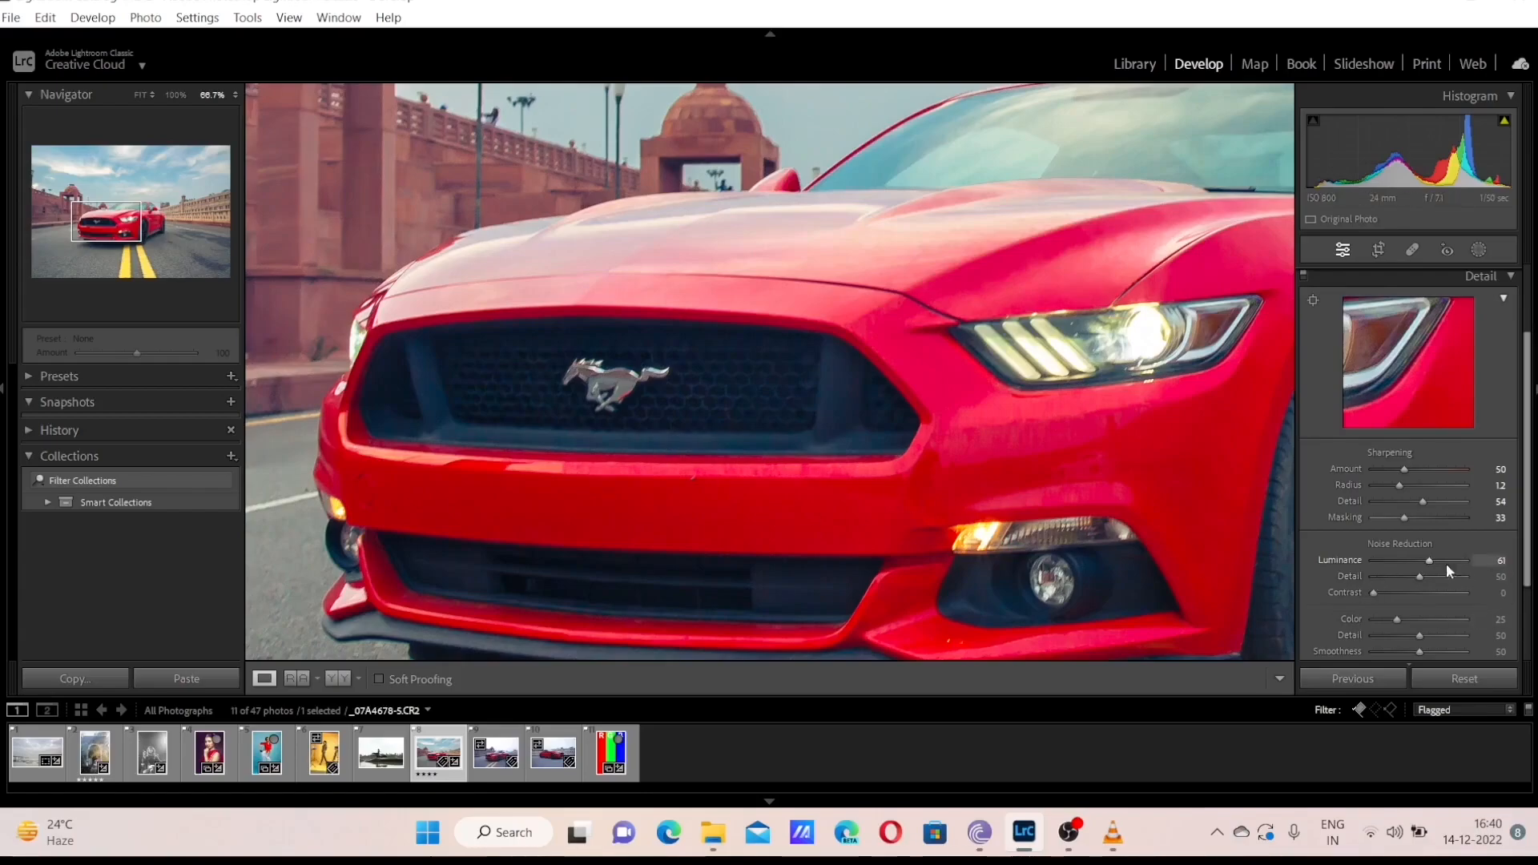
pyautogui.moveTo(1421, 577); pyautogui.dragTo(1449, 577)
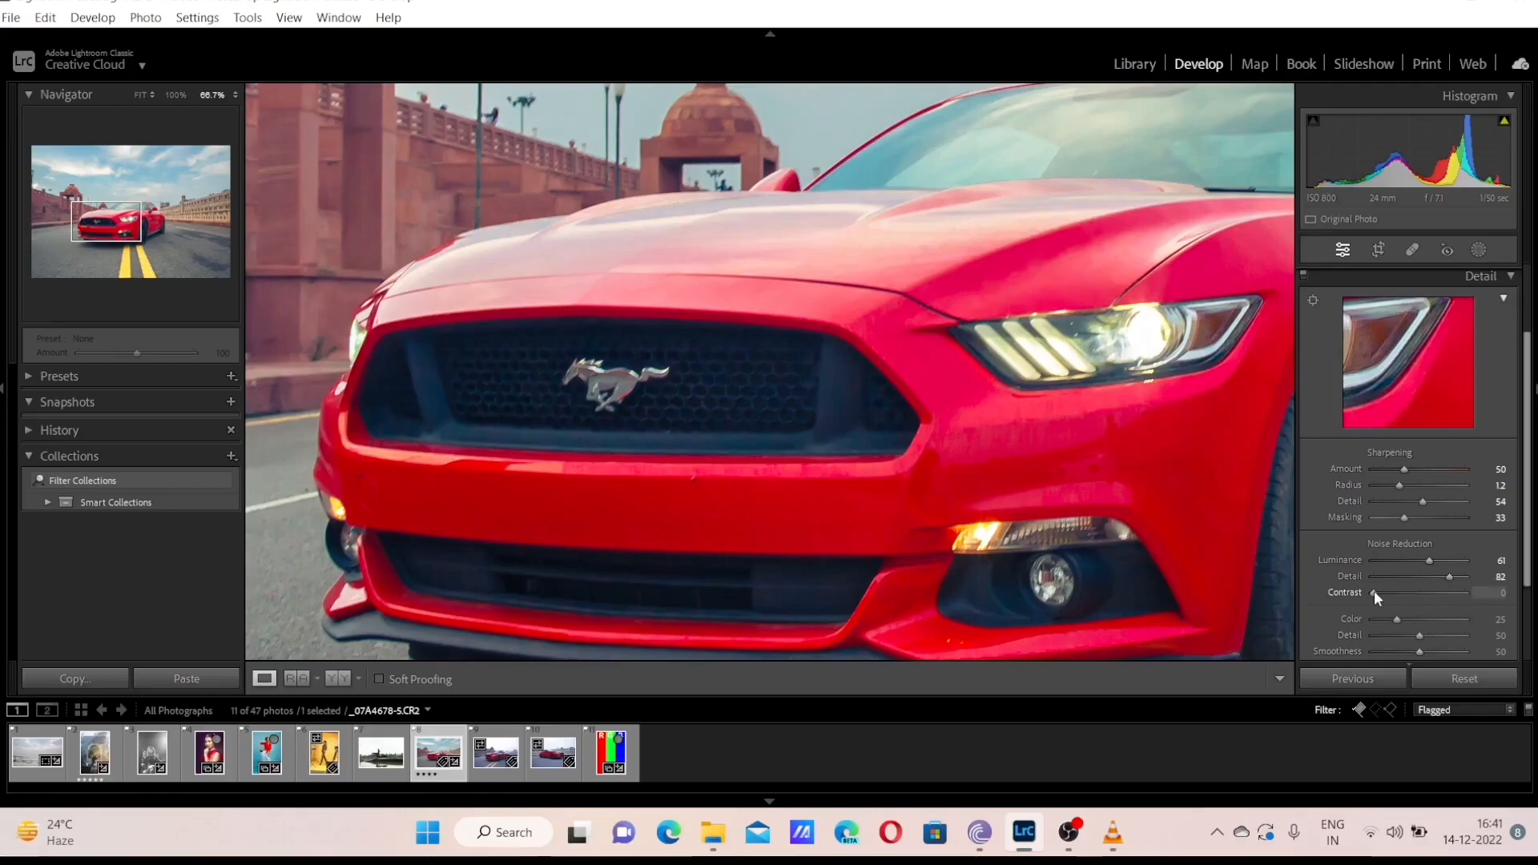
pyautogui.moveTo(1380, 593); pyautogui.dragTo(1395, 594)
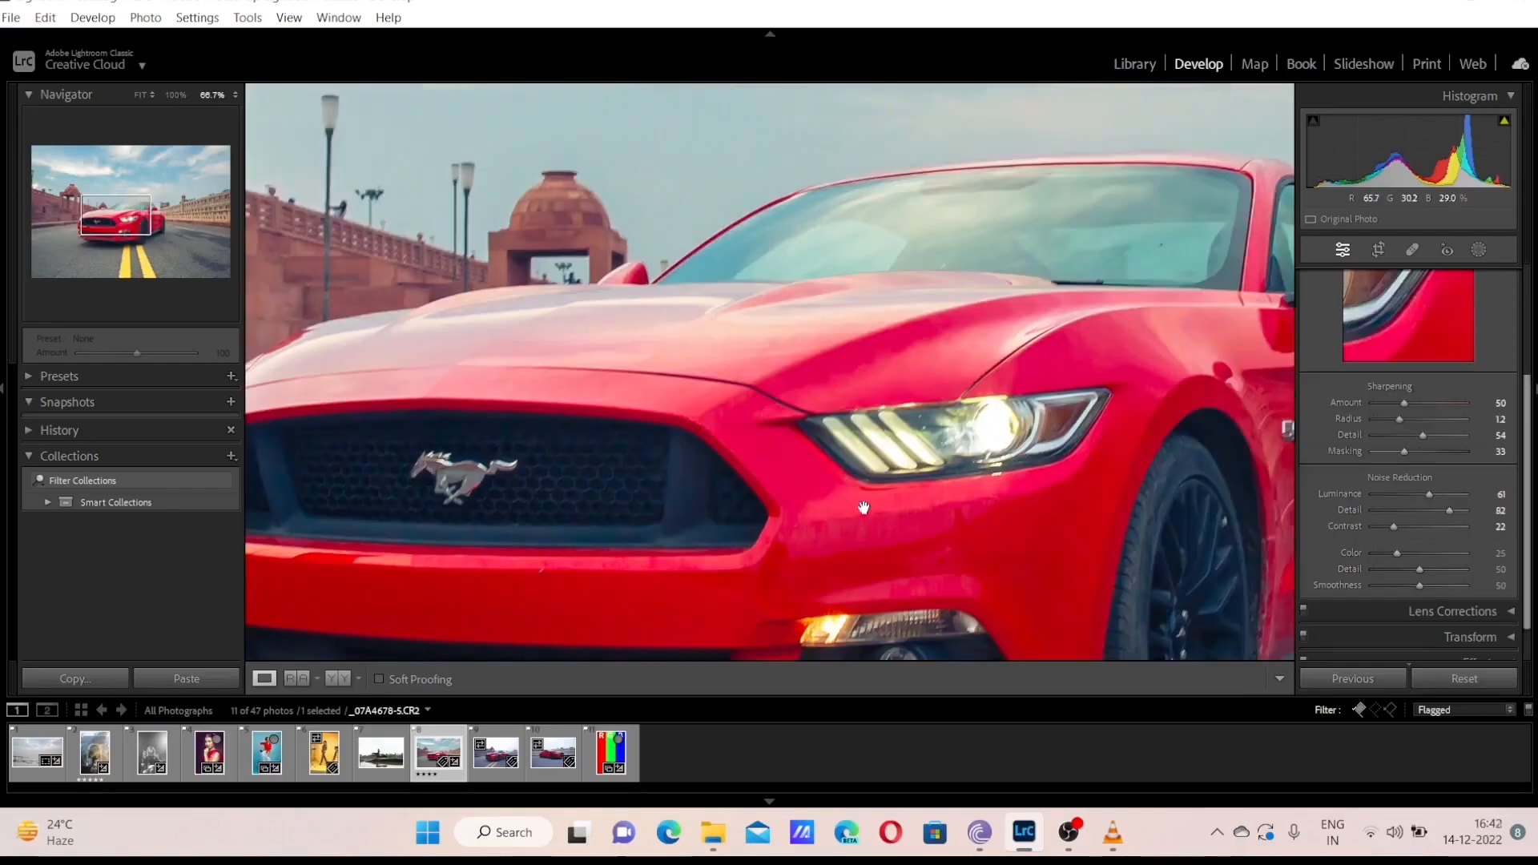
# Examine the noise reduction across the enlarged car's hood, grille, headlight and side, and return to the full photo
pyautogui.moveTo(844, 493)
pyautogui.mouseDown()
pyautogui.moveTo(981, 298)
pyautogui.moveTo(861, 487)
pyautogui.mouseUp()
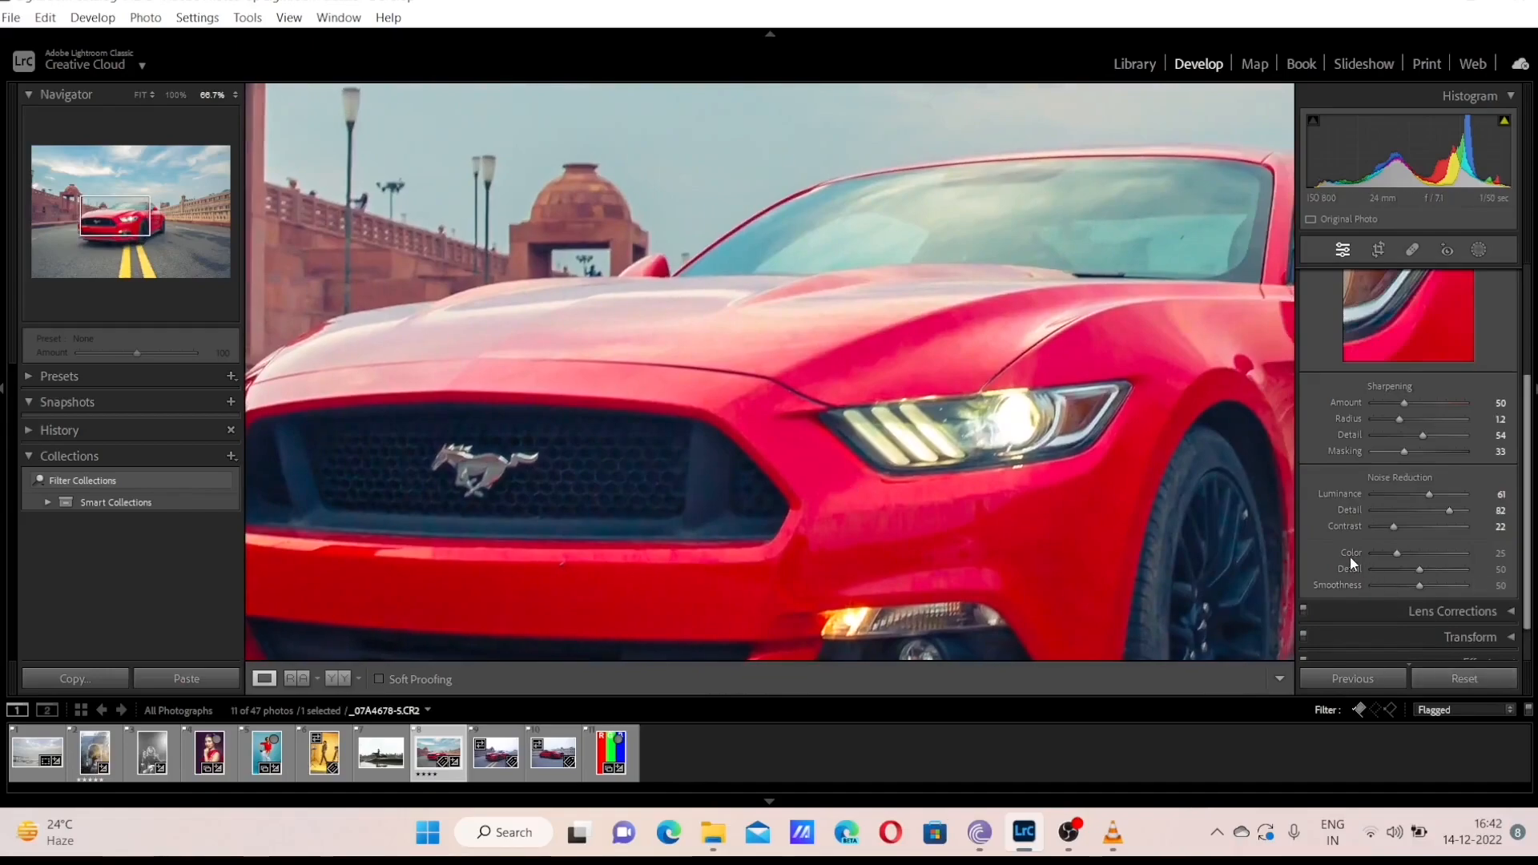
pyautogui.moveTo(933, 493); pyautogui.dragTo(893, 456)
pyautogui.moveTo(1119, 440); pyautogui.dragTo(965, 480)
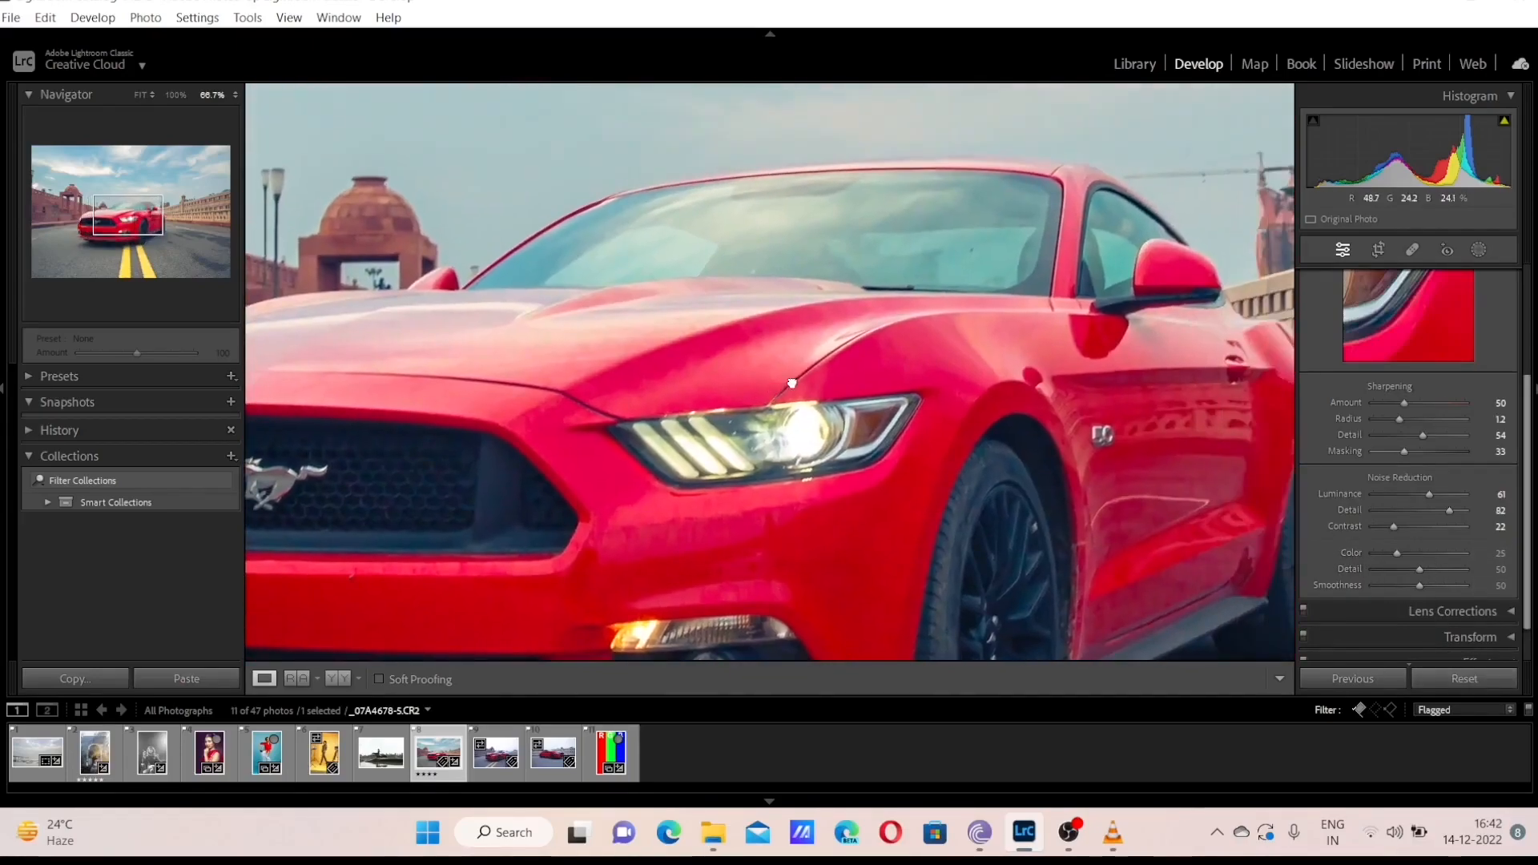
pyautogui.moveTo(836, 451); pyautogui.dragTo(1025, 370)
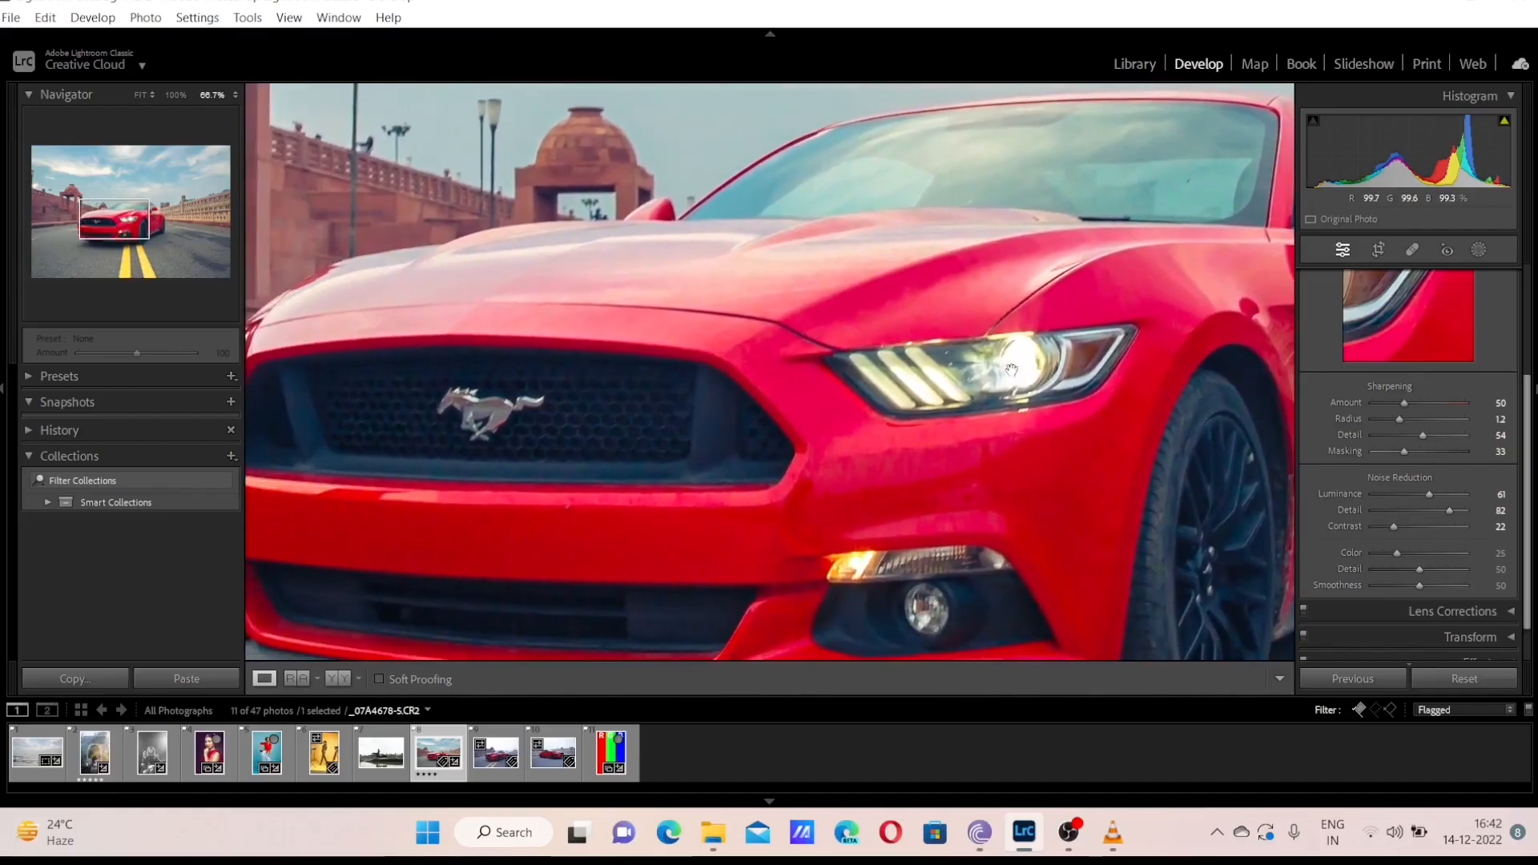
pyautogui.moveTo(864, 365); pyautogui.dragTo(929, 430)
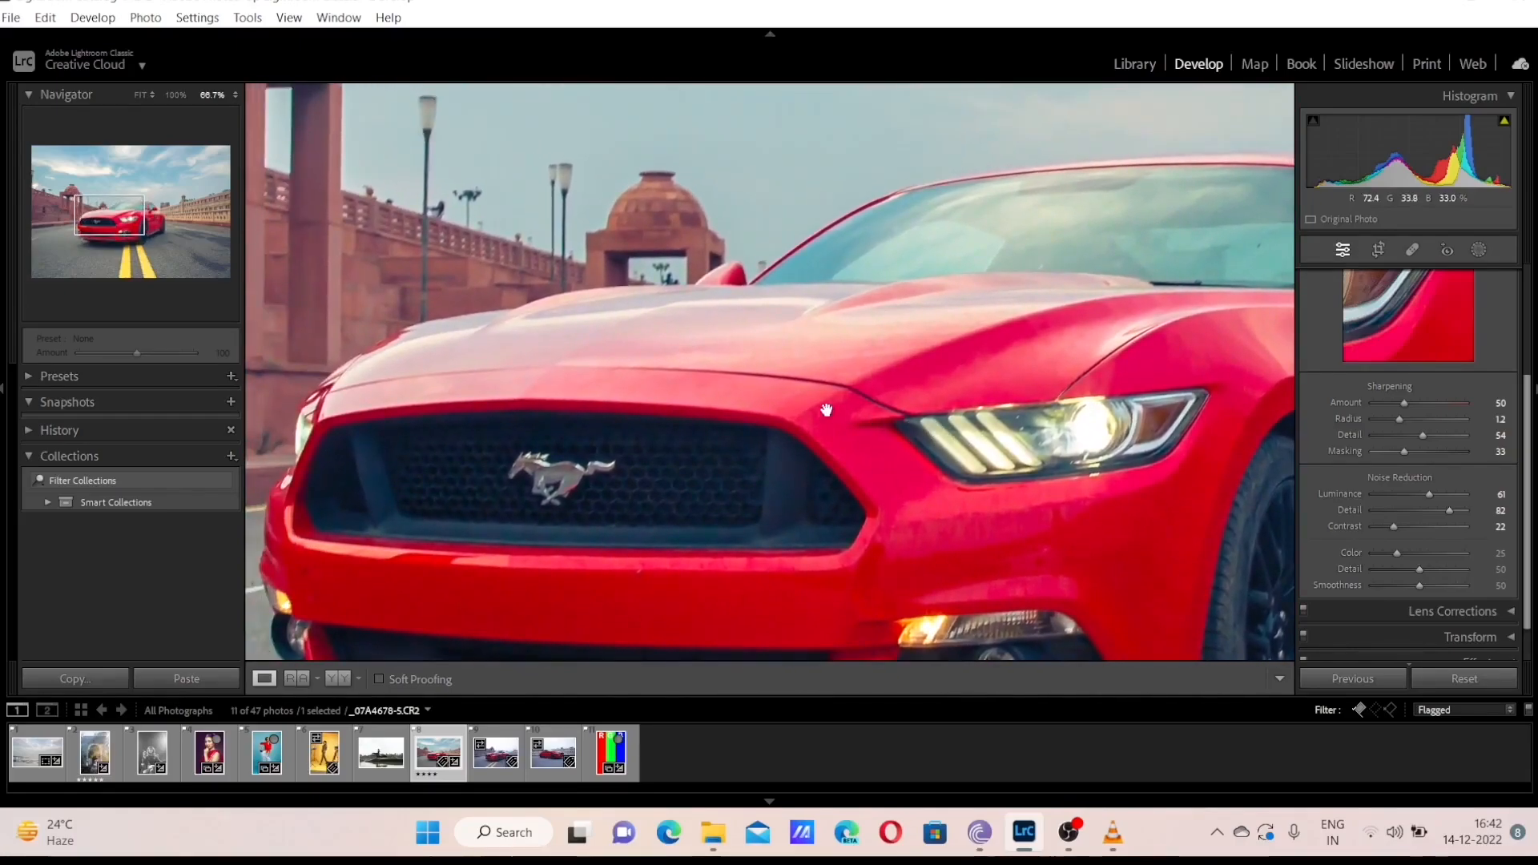
pyautogui.moveTo(826, 410); pyautogui.dragTo(923, 358)
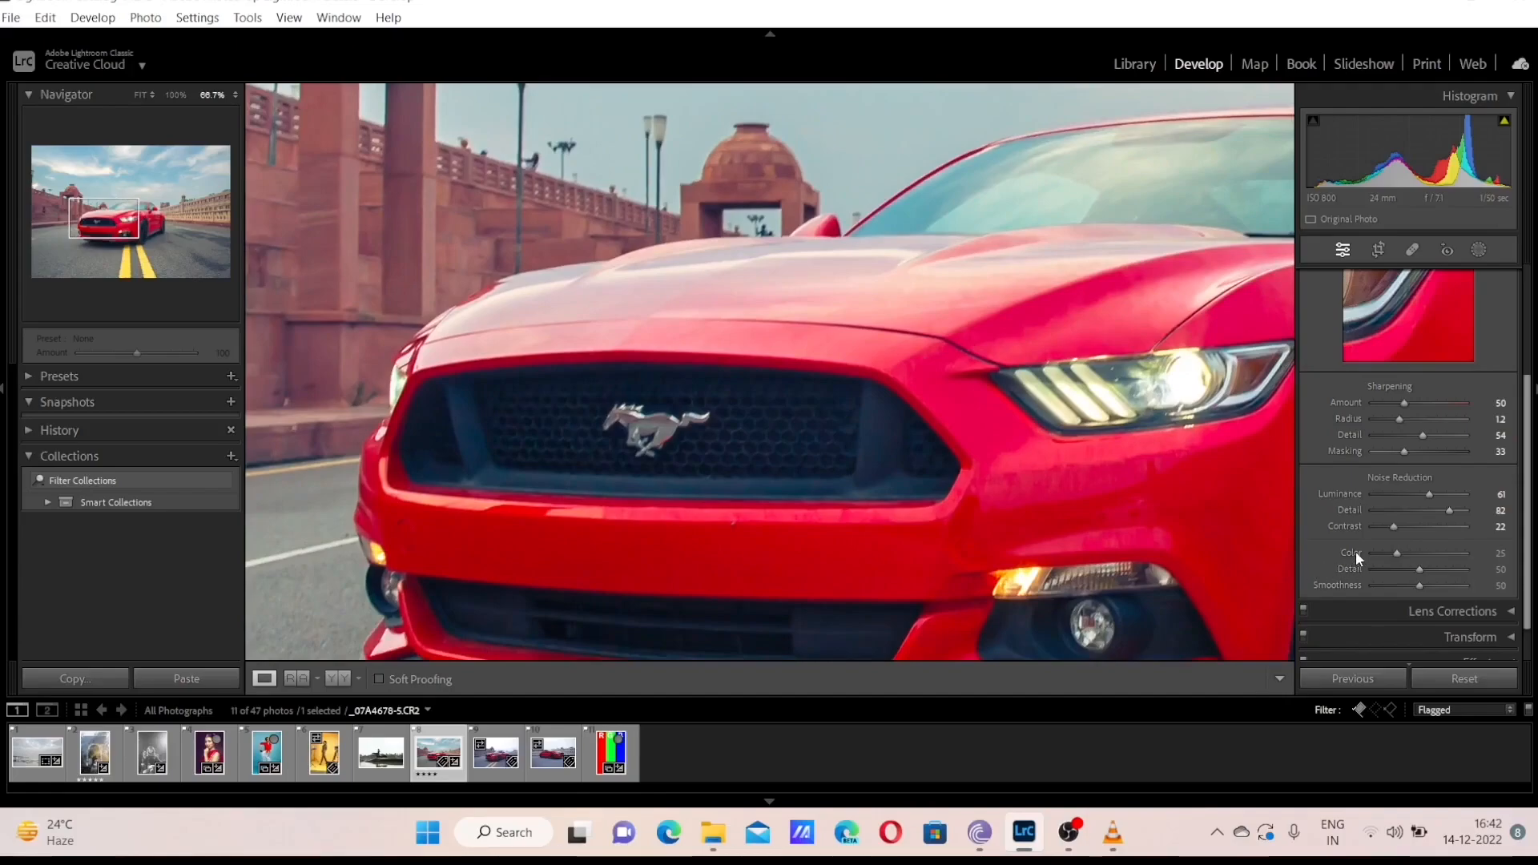
pyautogui.moveTo(1157, 499); pyautogui.dragTo(869, 411)
pyautogui.moveTo(973, 297); pyautogui.dragTo(836, 392)
pyautogui.moveTo(1041, 409); pyautogui.dragTo(1201, 492)
pyautogui.moveTo(584, 104); pyautogui.dragTo(638, 390)
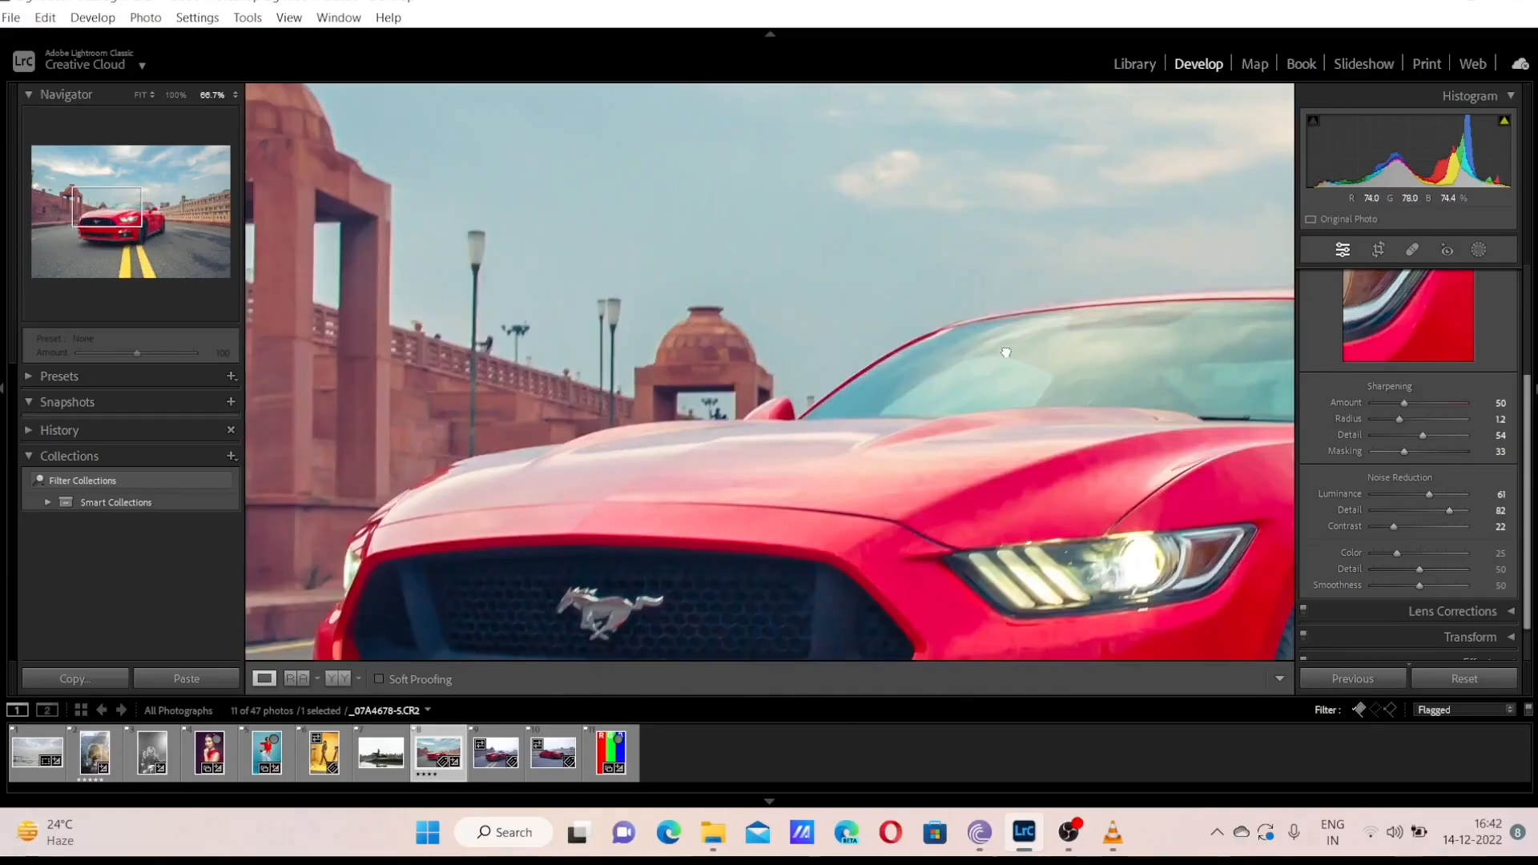
pyautogui.moveTo(837, 377); pyautogui.dragTo(665, 319)
pyautogui.moveTo(1270, 454); pyautogui.dragTo(873, 401)
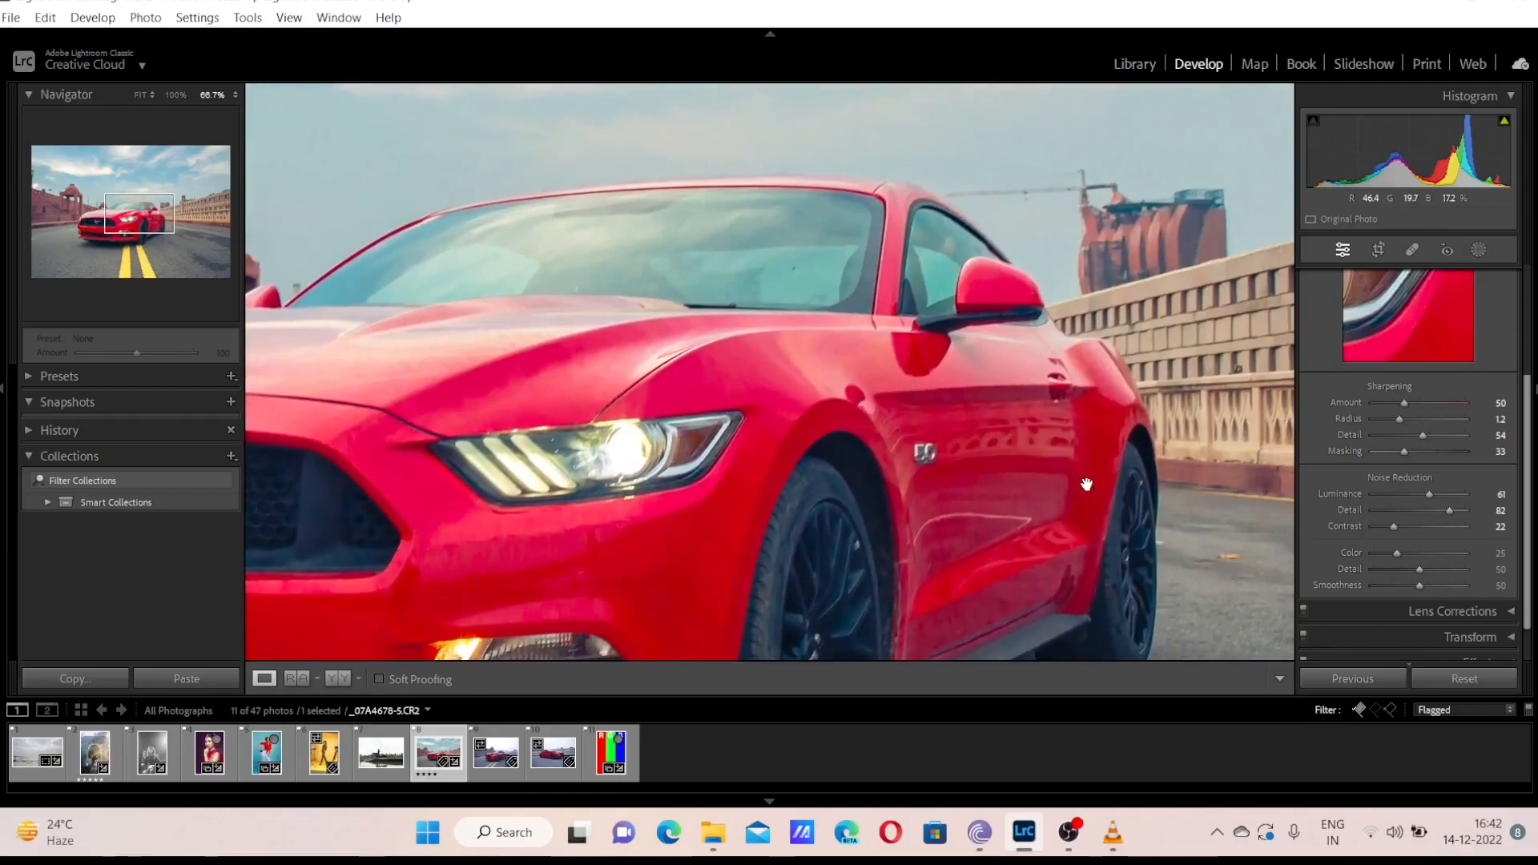
pyautogui.moveTo(1077, 481); pyautogui.dragTo(1014, 339)
pyautogui.click(1036, 360)
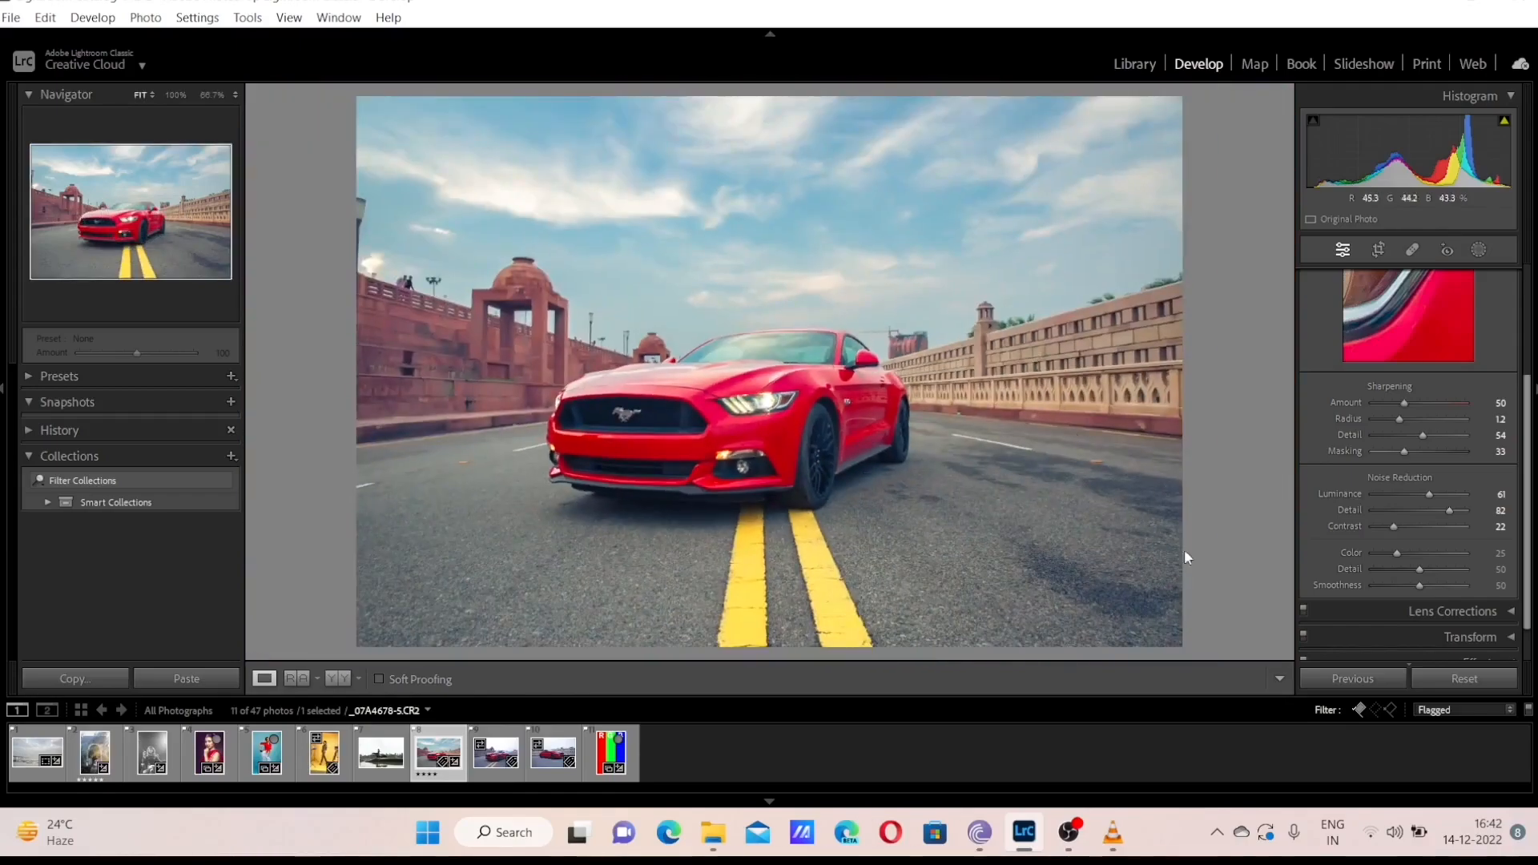
# Close the sharpening and noise reduction settings and open the lens correction settings
pyautogui.scroll(3, 1506, 274)
pyautogui.click(1513, 279)
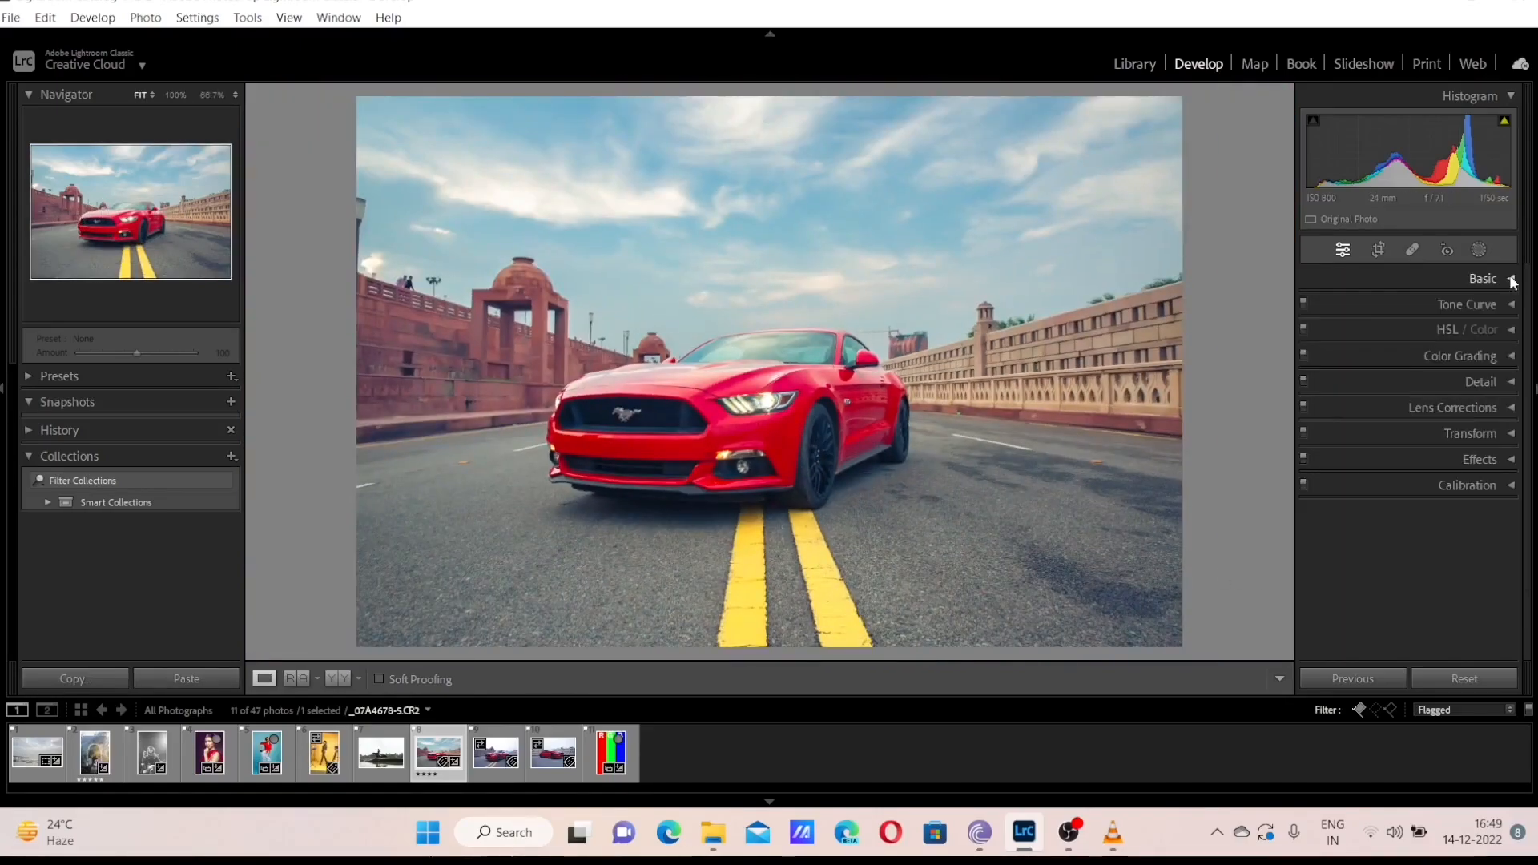
pyautogui.click(1514, 407)
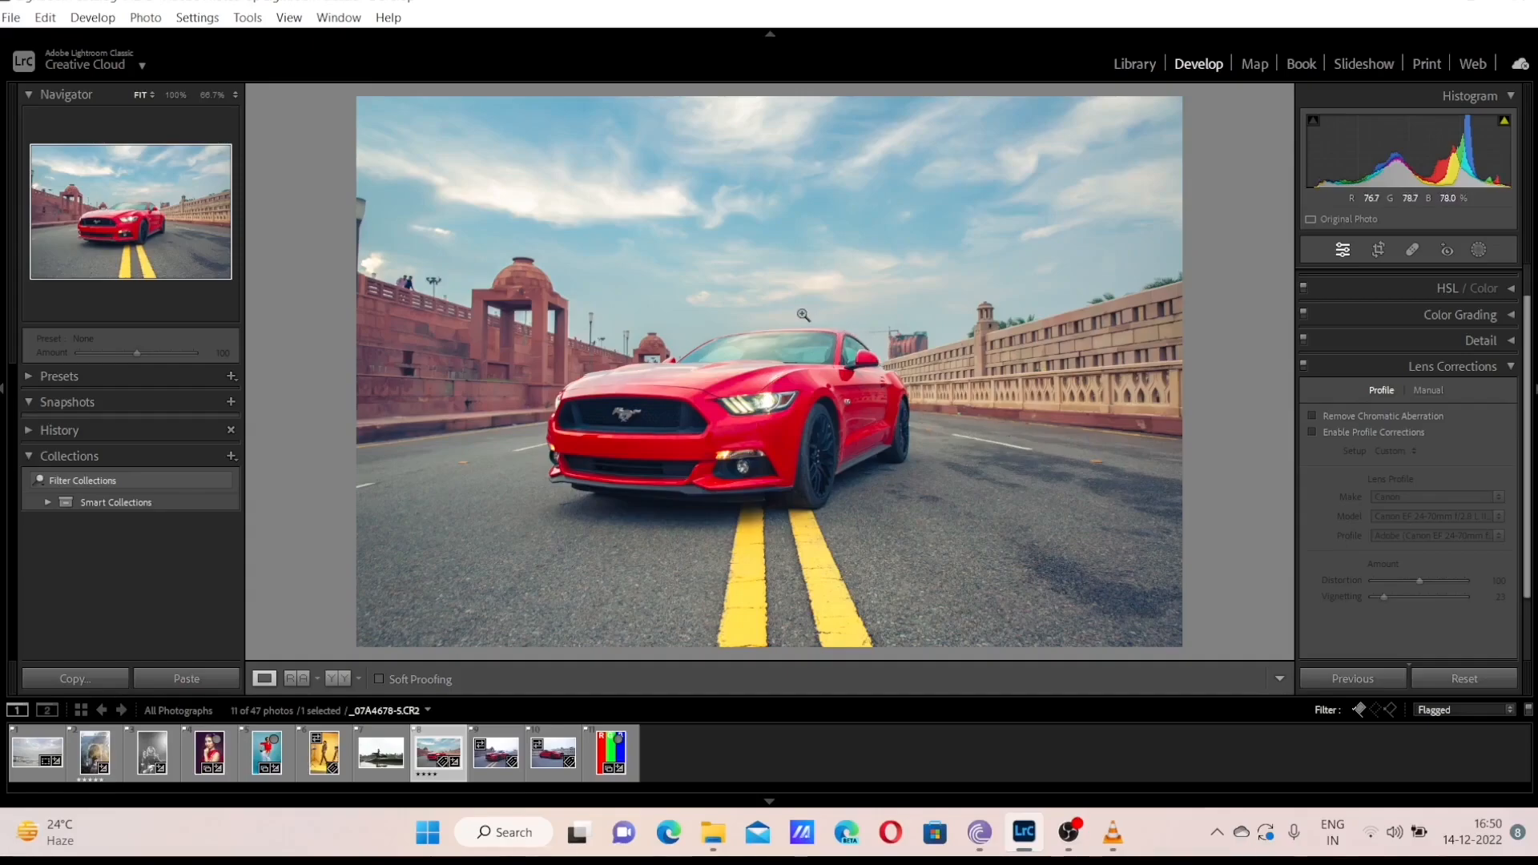
# Try chromatic aberration removal on the enlarged car's edges and turn it off again
pyautogui.click(849, 331)
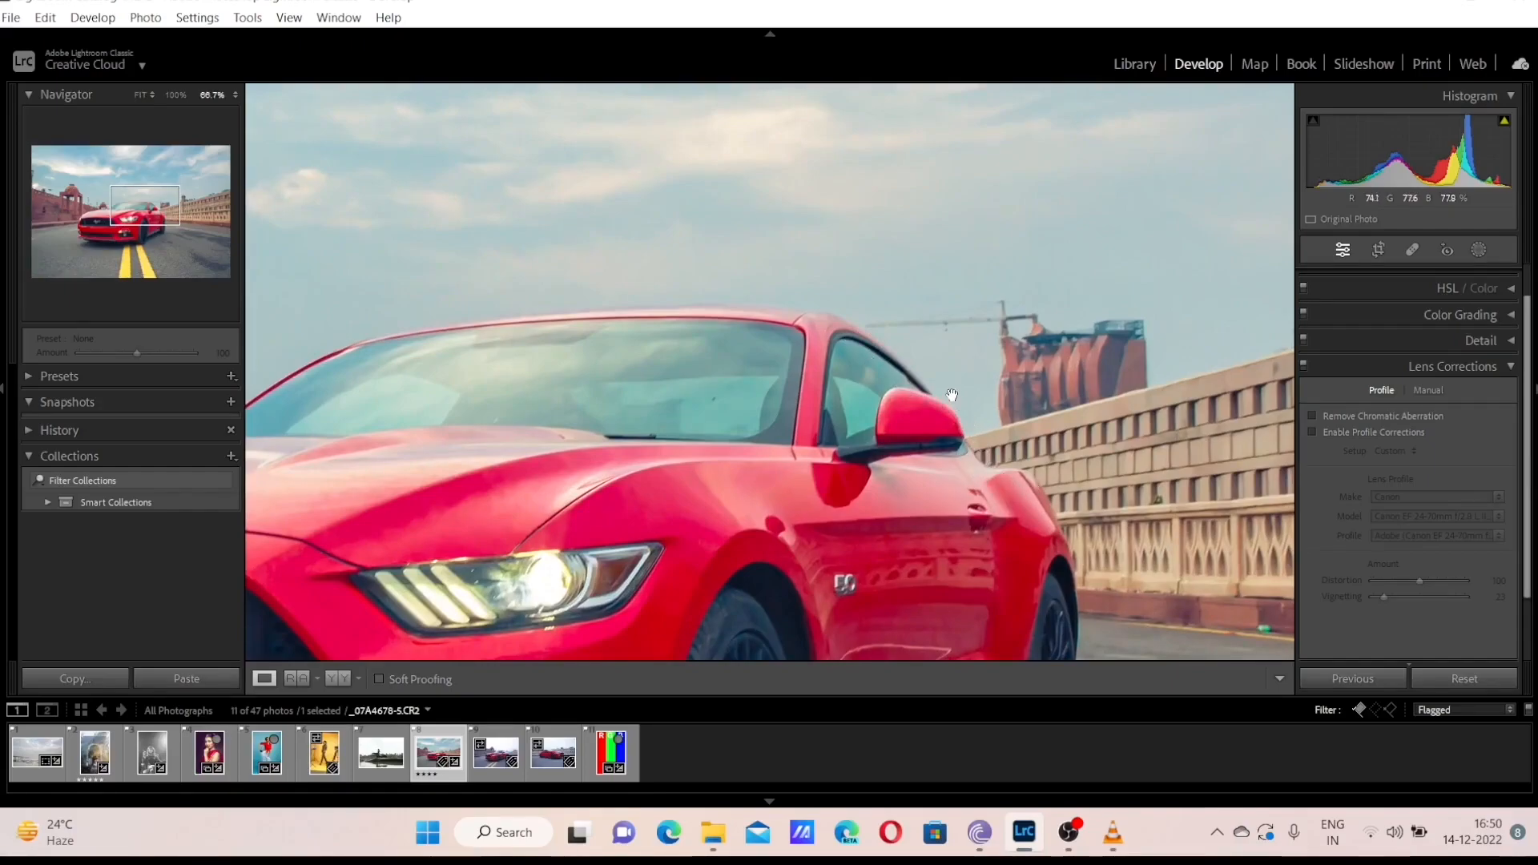
pyautogui.scroll(-3, 781, 327)
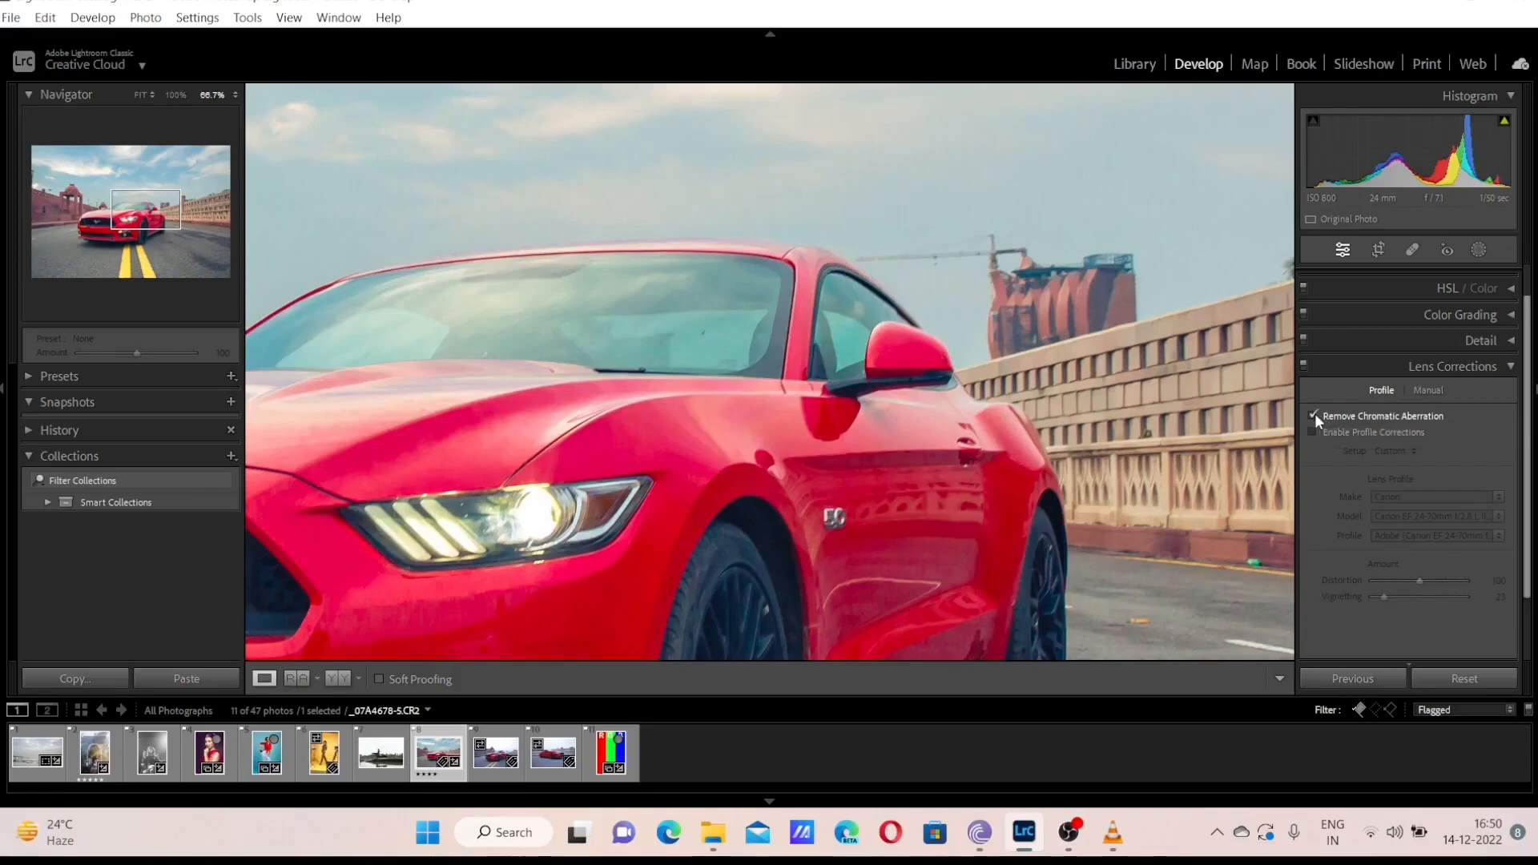
pyautogui.click(926, 322)
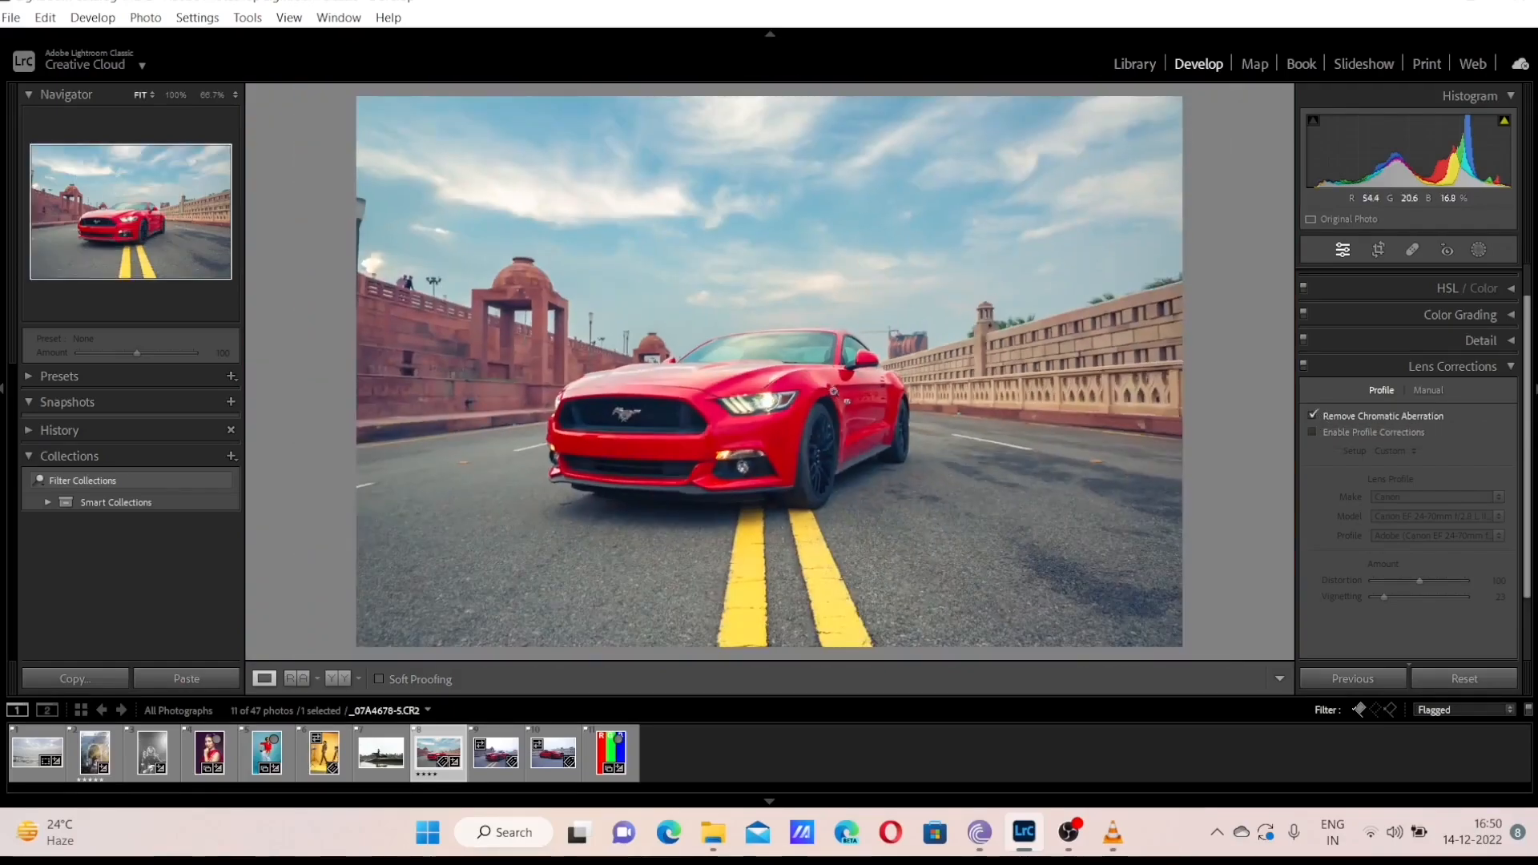
pyautogui.click(874, 341)
pyautogui.click(1313, 416)
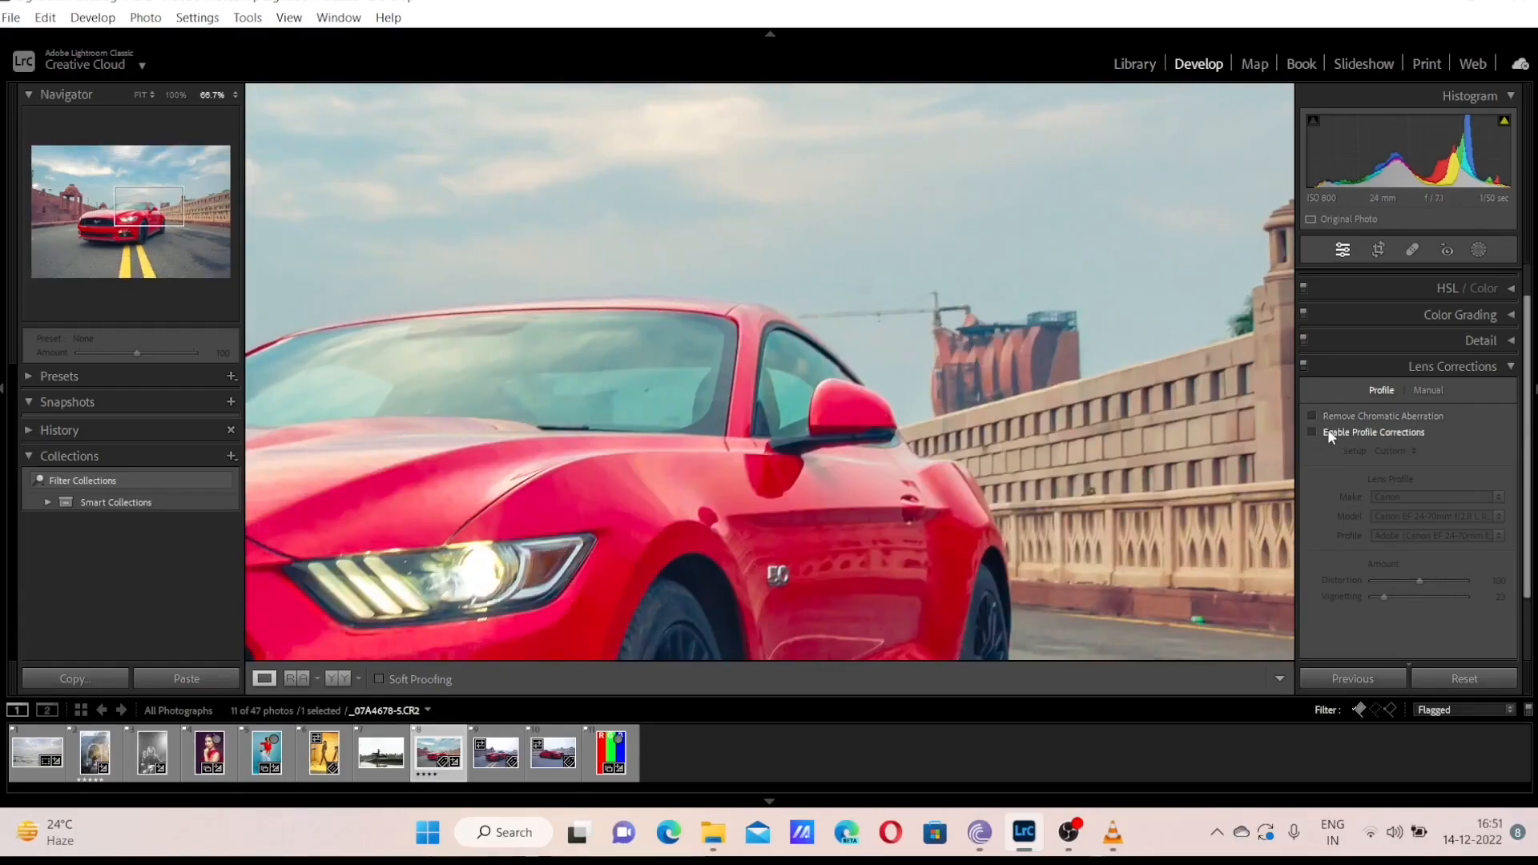
pyautogui.click(851, 463)
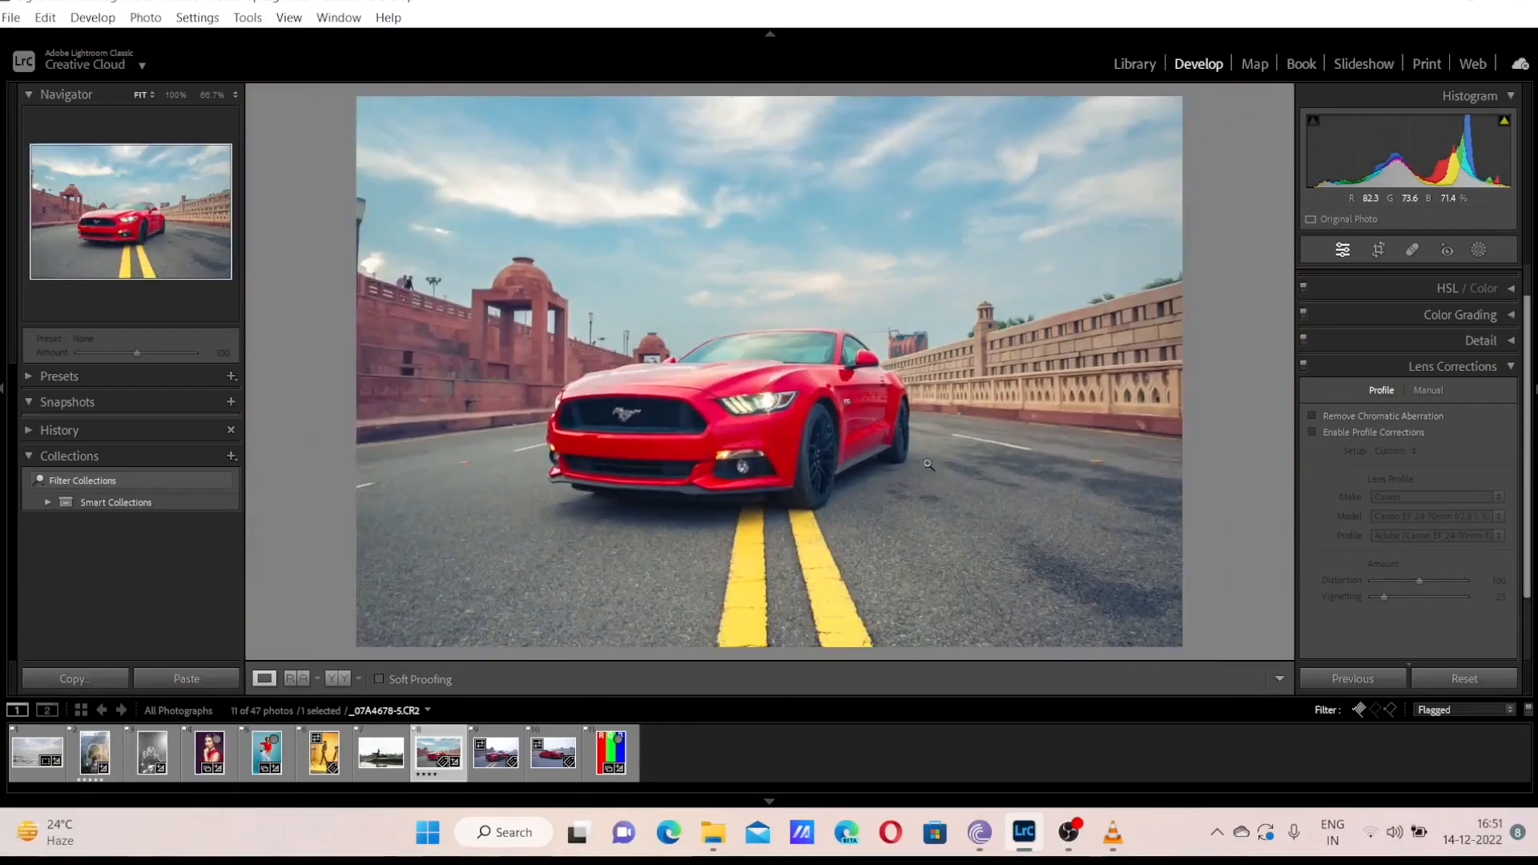
# Enable the lens profile corrections, comparing the photo with and without them
pyautogui.click(1312, 431)
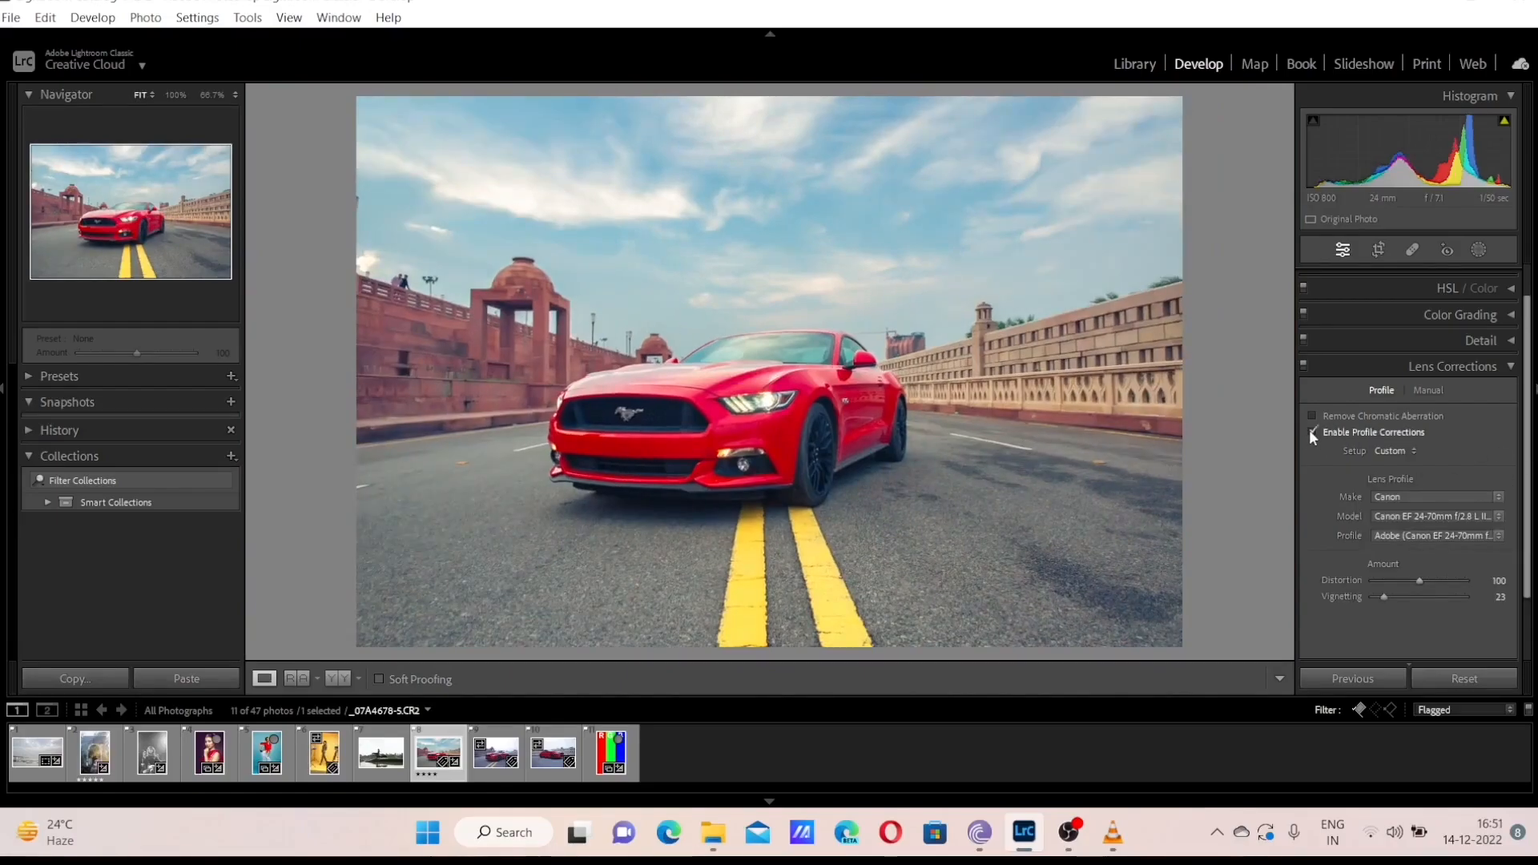
pyautogui.click(1311, 432)
pyautogui.click(1311, 432)
pyautogui.click(1311, 431)
pyautogui.click(1309, 431)
# Choose Canon as the lens profile's make and Canon EF 24-70mm f/2.8 L II USM as its model, and try the distortion amount
pyautogui.click(1497, 503)
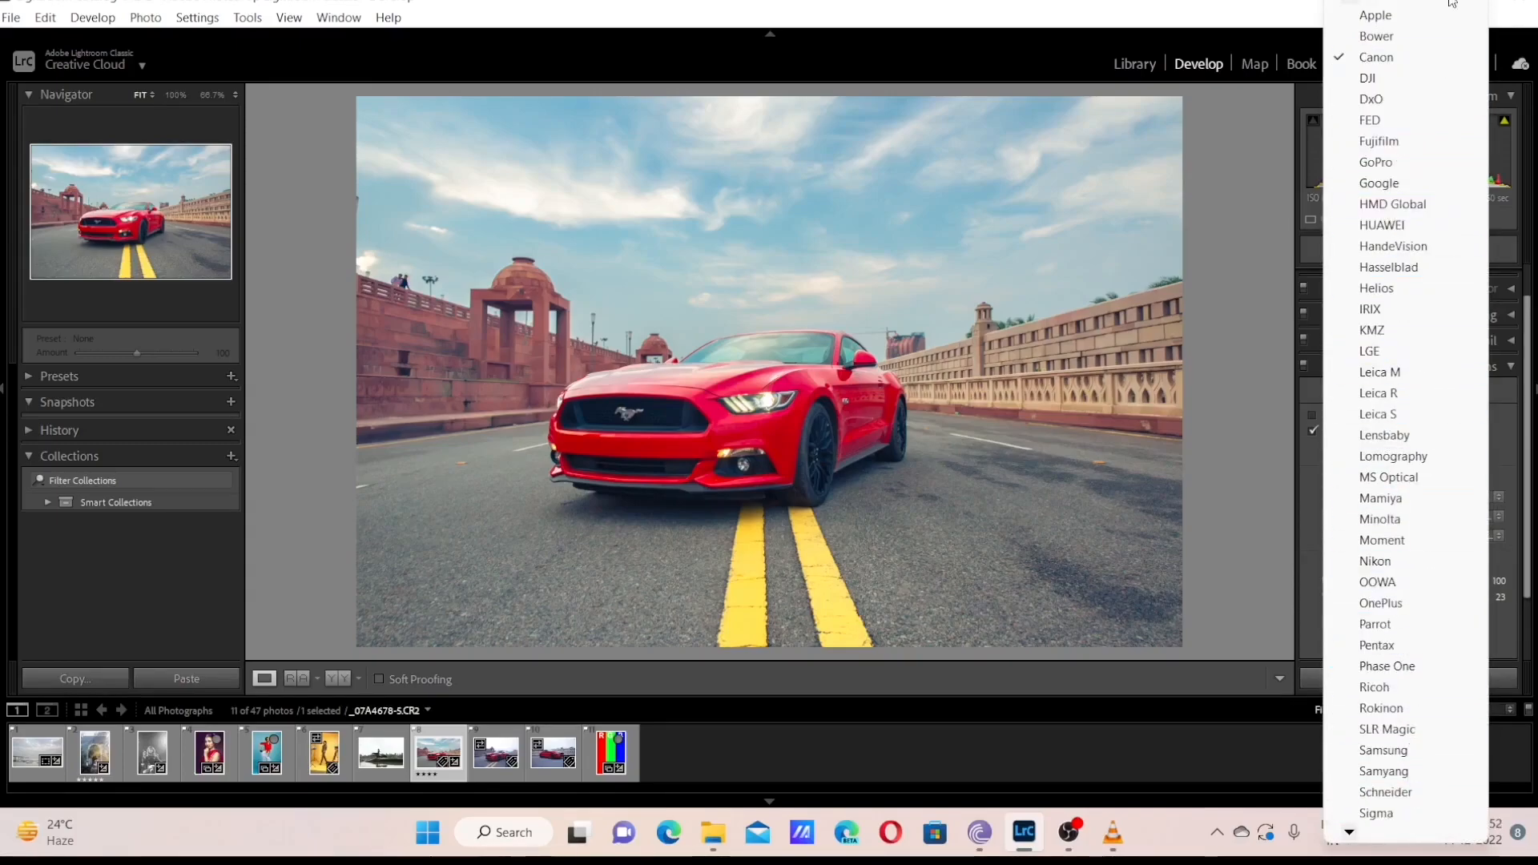
pyautogui.click(1428, 58)
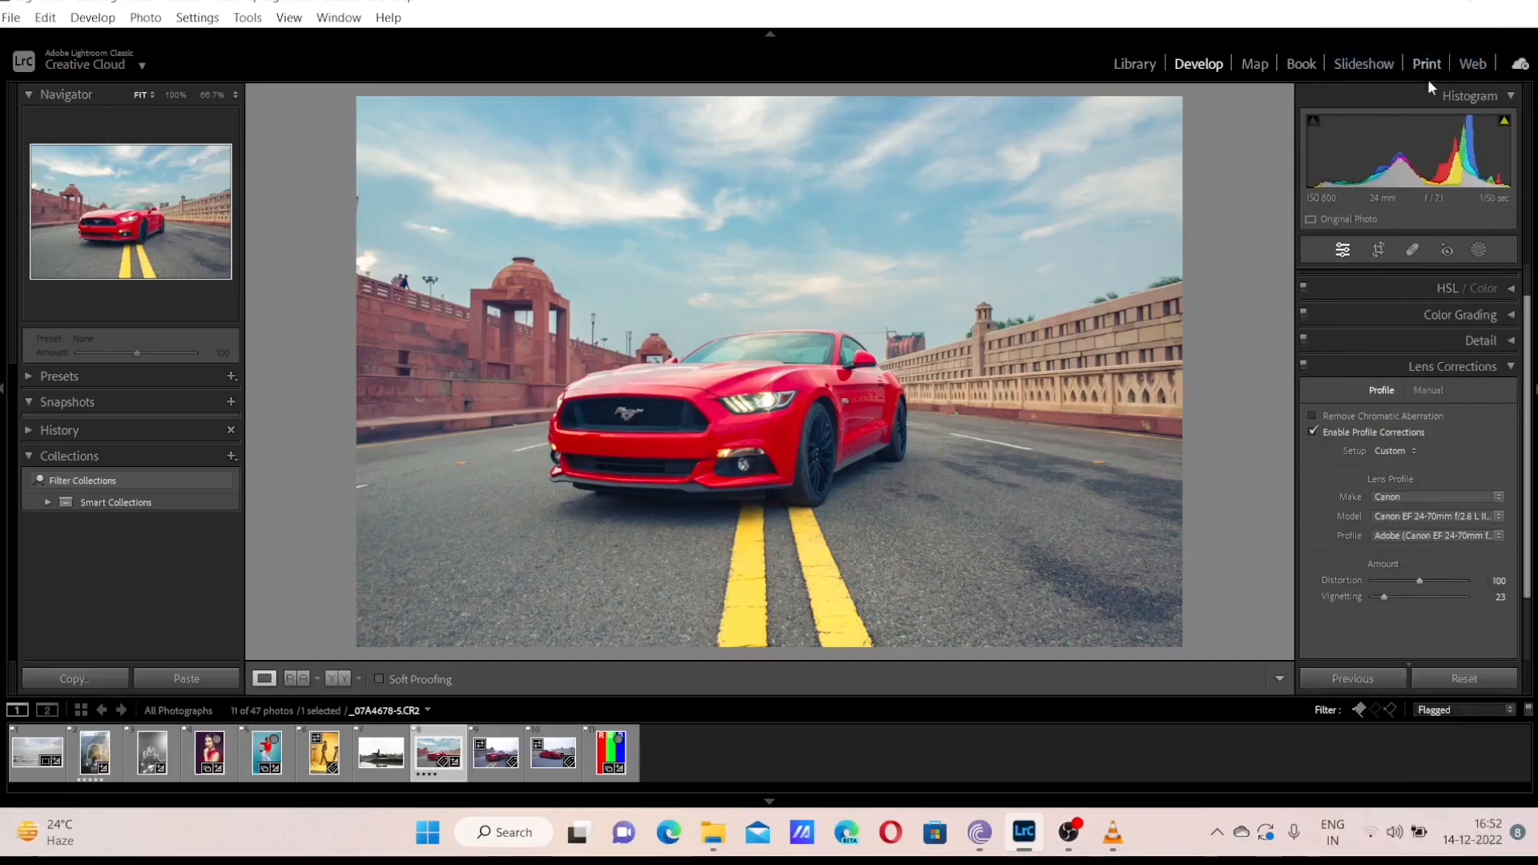
pyautogui.click(1500, 519)
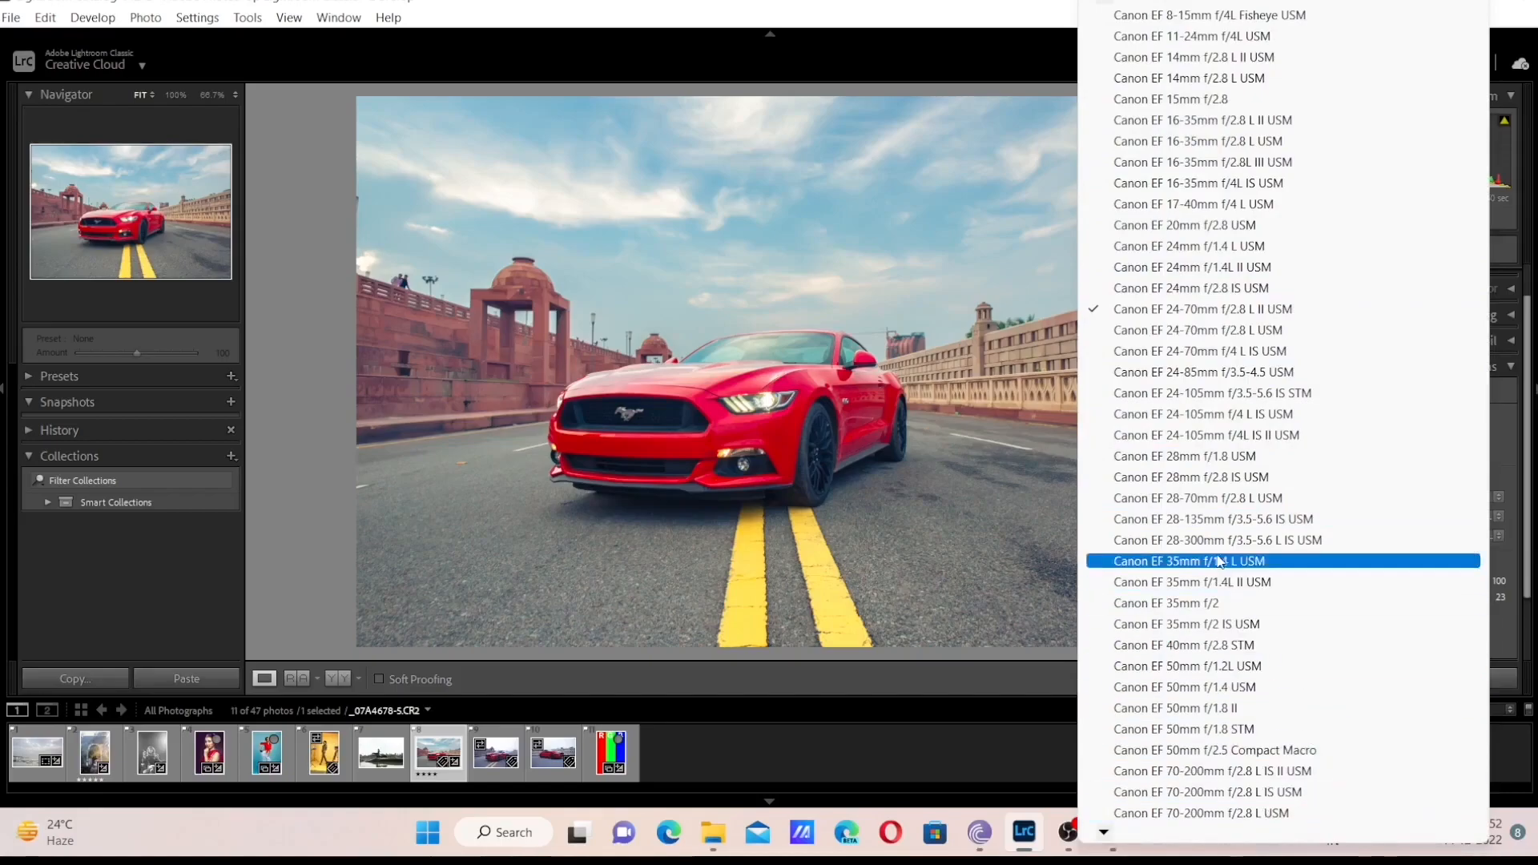
pyautogui.click(1170, 316)
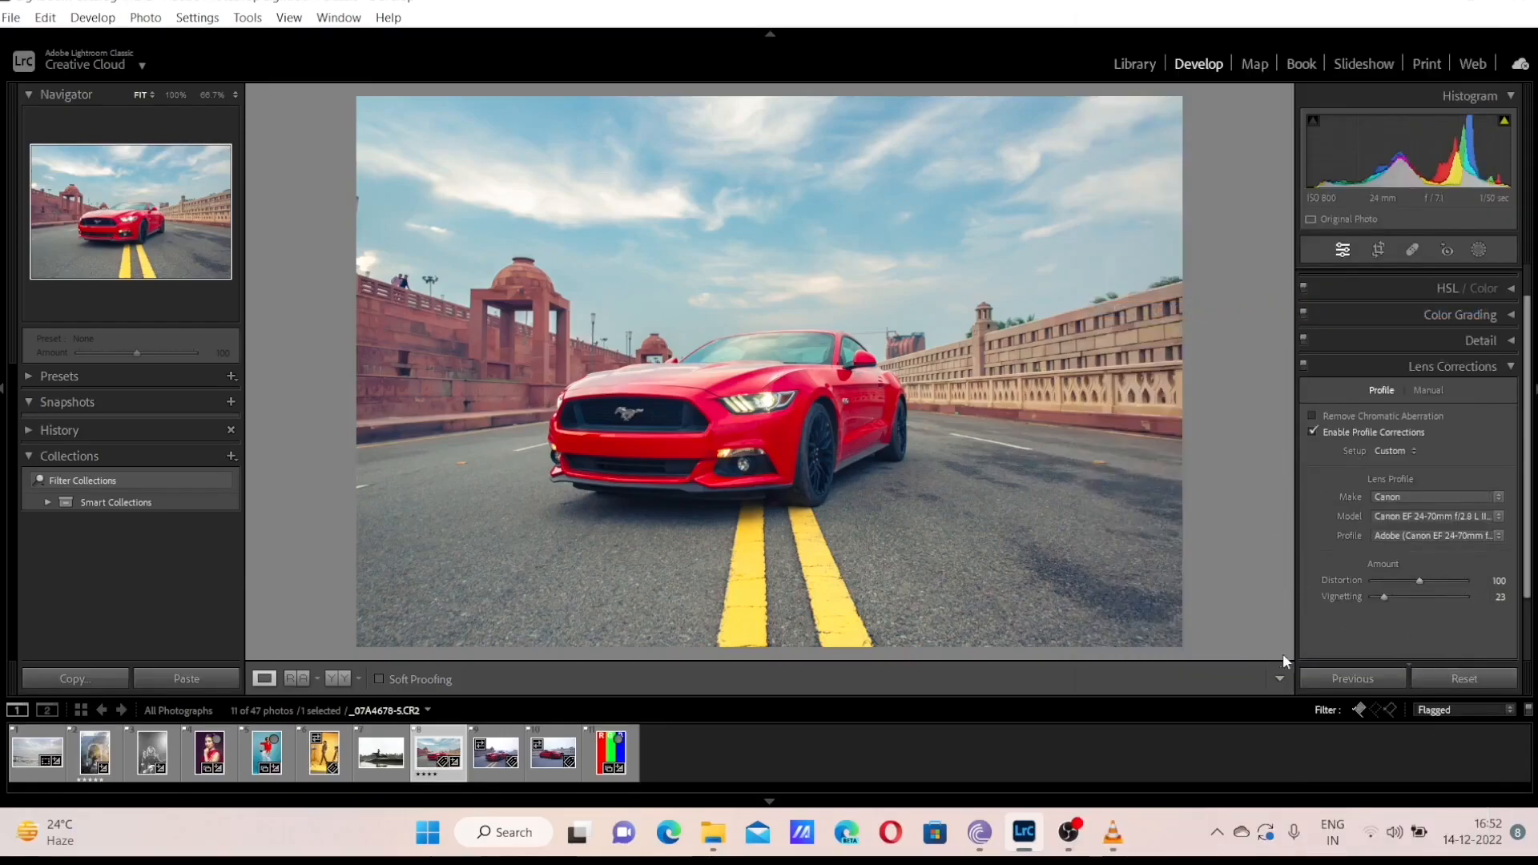
pyautogui.moveTo(1420, 580)
pyautogui.mouseDown()
pyautogui.moveTo(1400, 581)
pyautogui.moveTo(1420, 580)
pyautogui.mouseUp()
pyautogui.click(1402, 582)
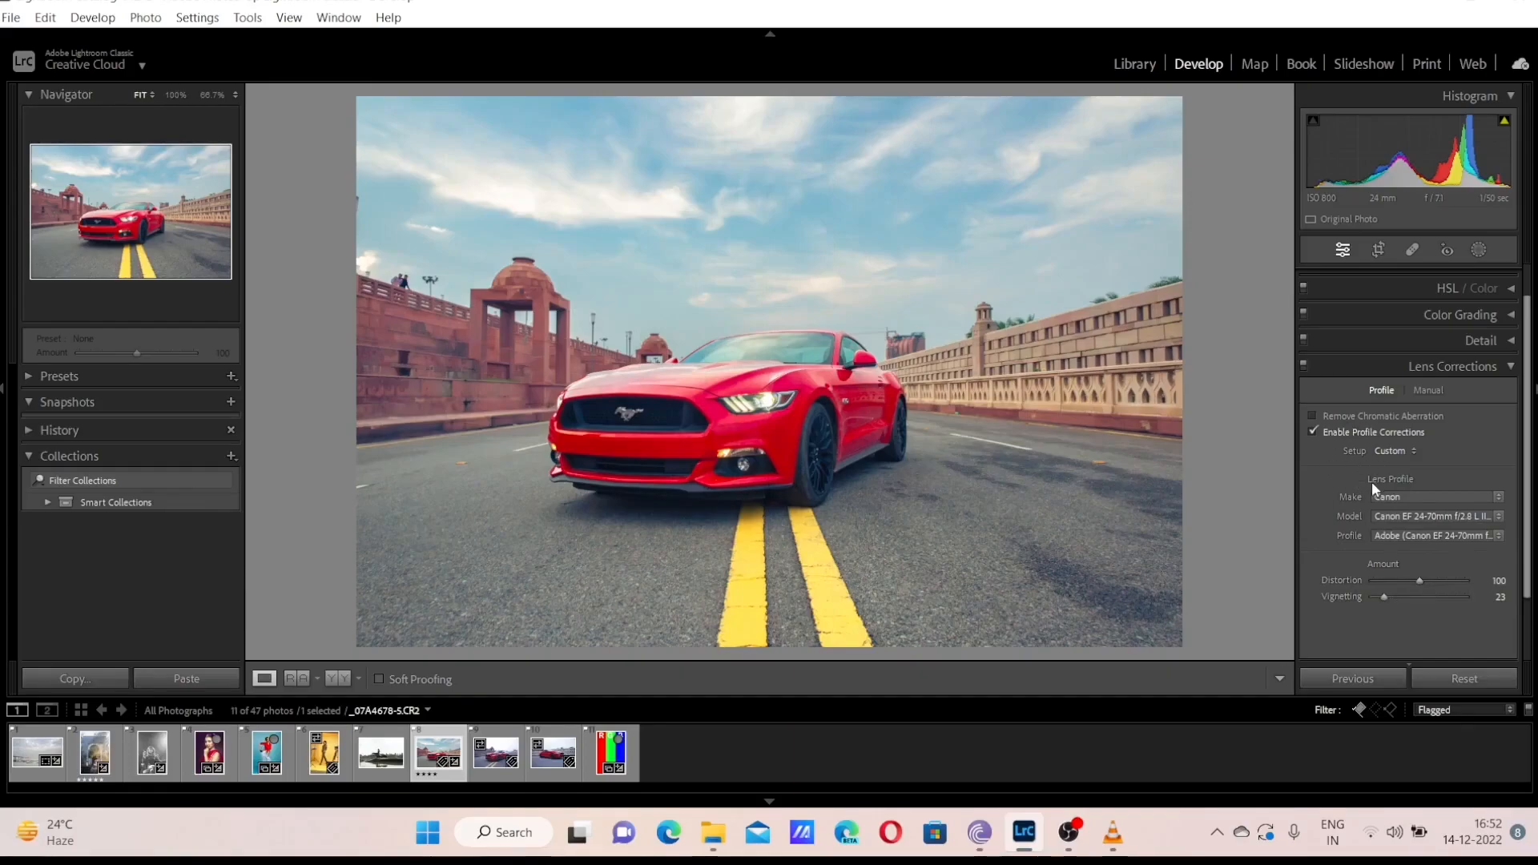
# Try the lens profile's distortion amount at 77, reset it, and try the manual distortion correction
pyautogui.moveTo(1426, 582)
pyautogui.mouseDown()
pyautogui.moveTo(1372, 573)
pyautogui.moveTo(1434, 582)
pyautogui.moveTo(1371, 579)
pyautogui.moveTo(1408, 580)
pyautogui.mouseUp()
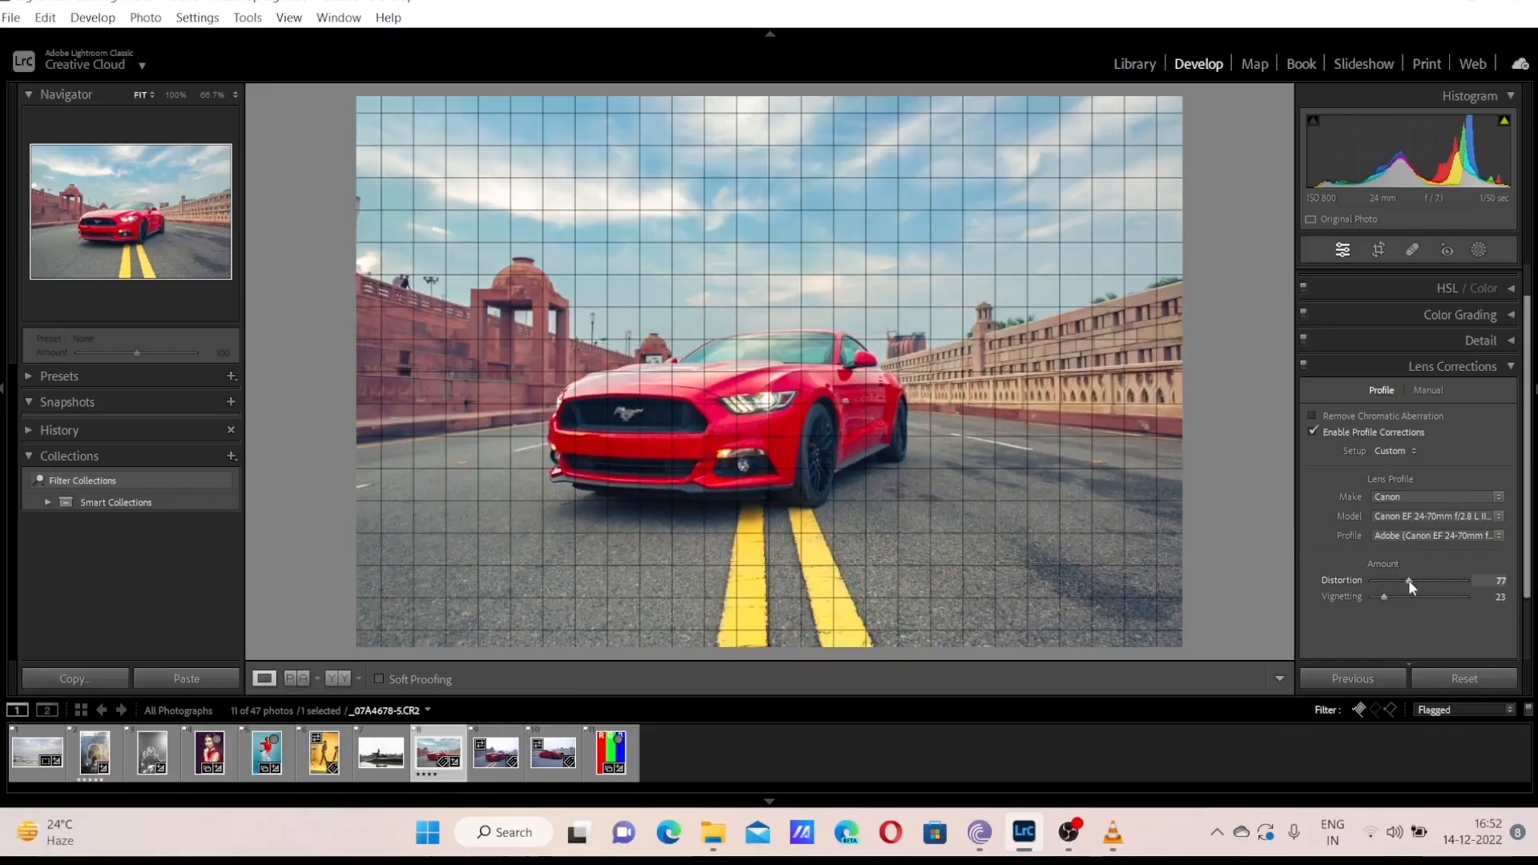
pyautogui.doubleClick(1338, 581)
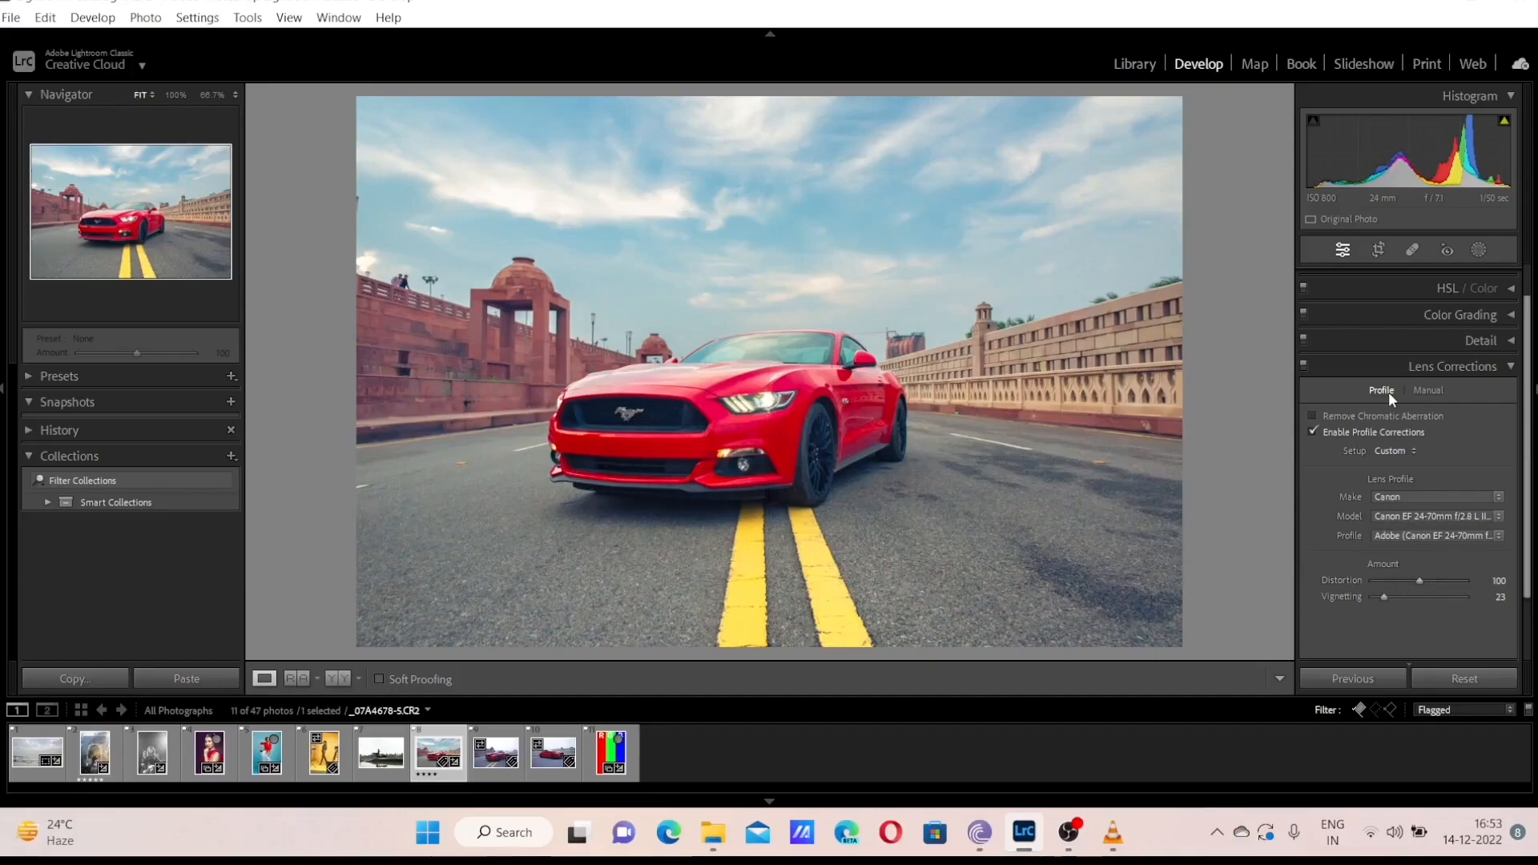
pyautogui.click(1431, 389)
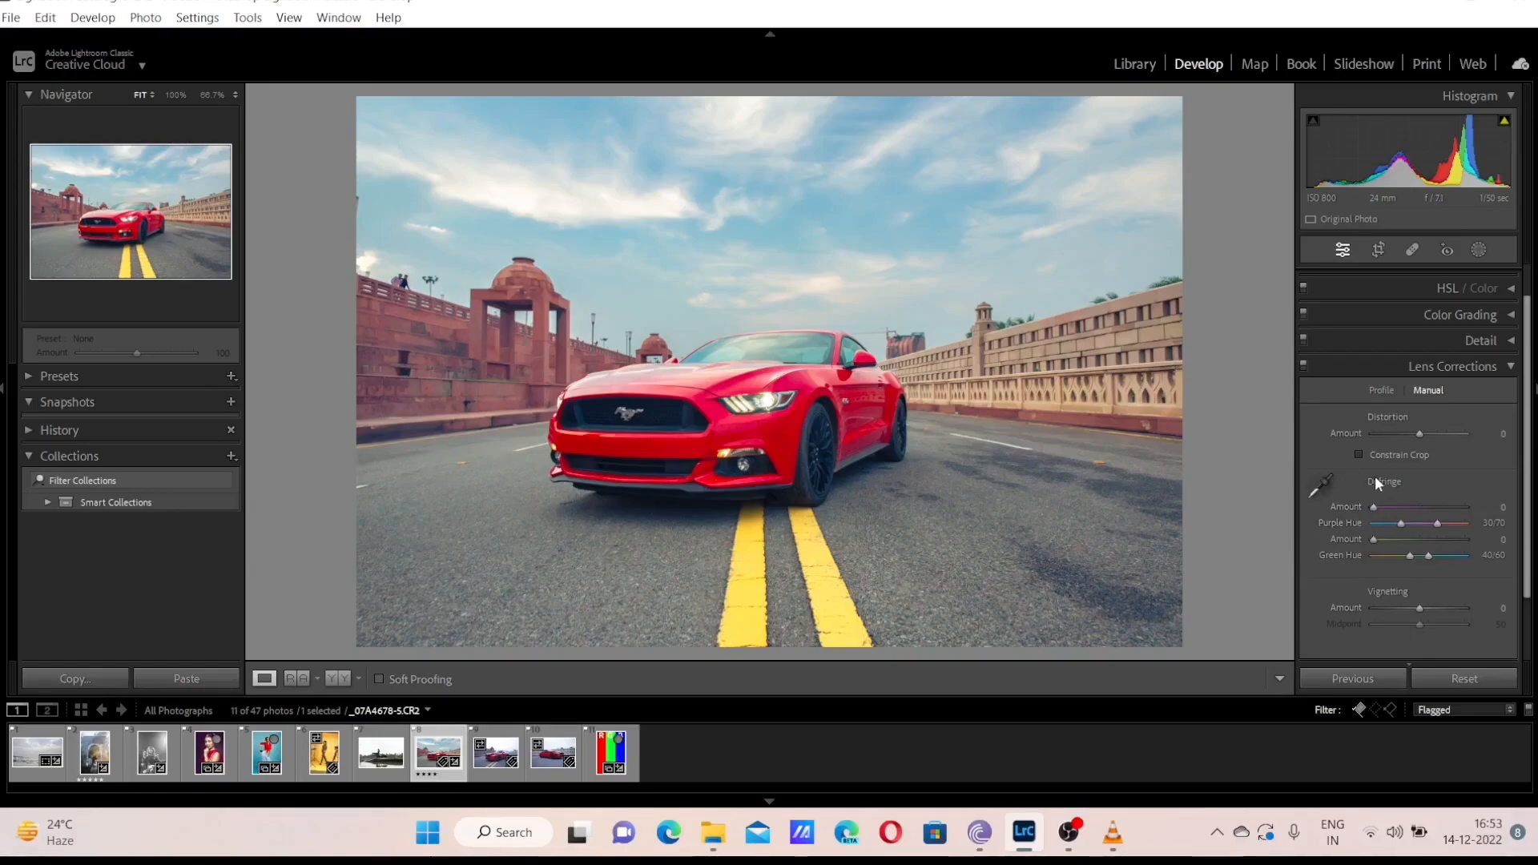
pyautogui.moveTo(1421, 433)
pyautogui.mouseDown()
pyautogui.moveTo(1400, 432)
pyautogui.moveTo(1454, 446)
pyautogui.moveTo(1419, 437)
pyautogui.mouseUp()
pyautogui.click(892, 358)
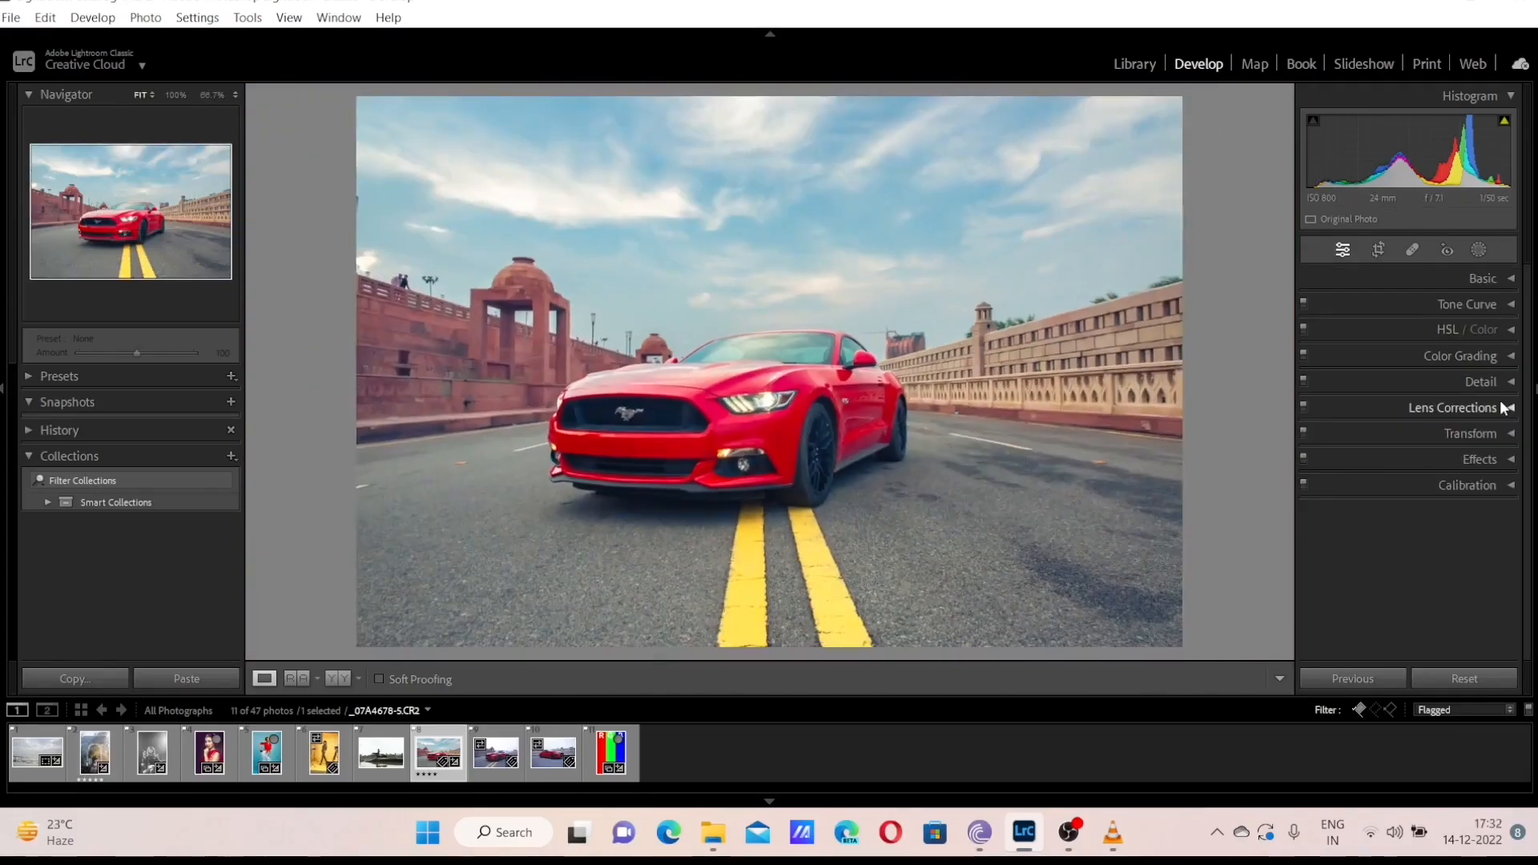
# Open the transform settings, switch to the temple photo EKT_0802-S.jpg, and try the Auto Upright correction before turning it off
pyautogui.click(1486, 433)
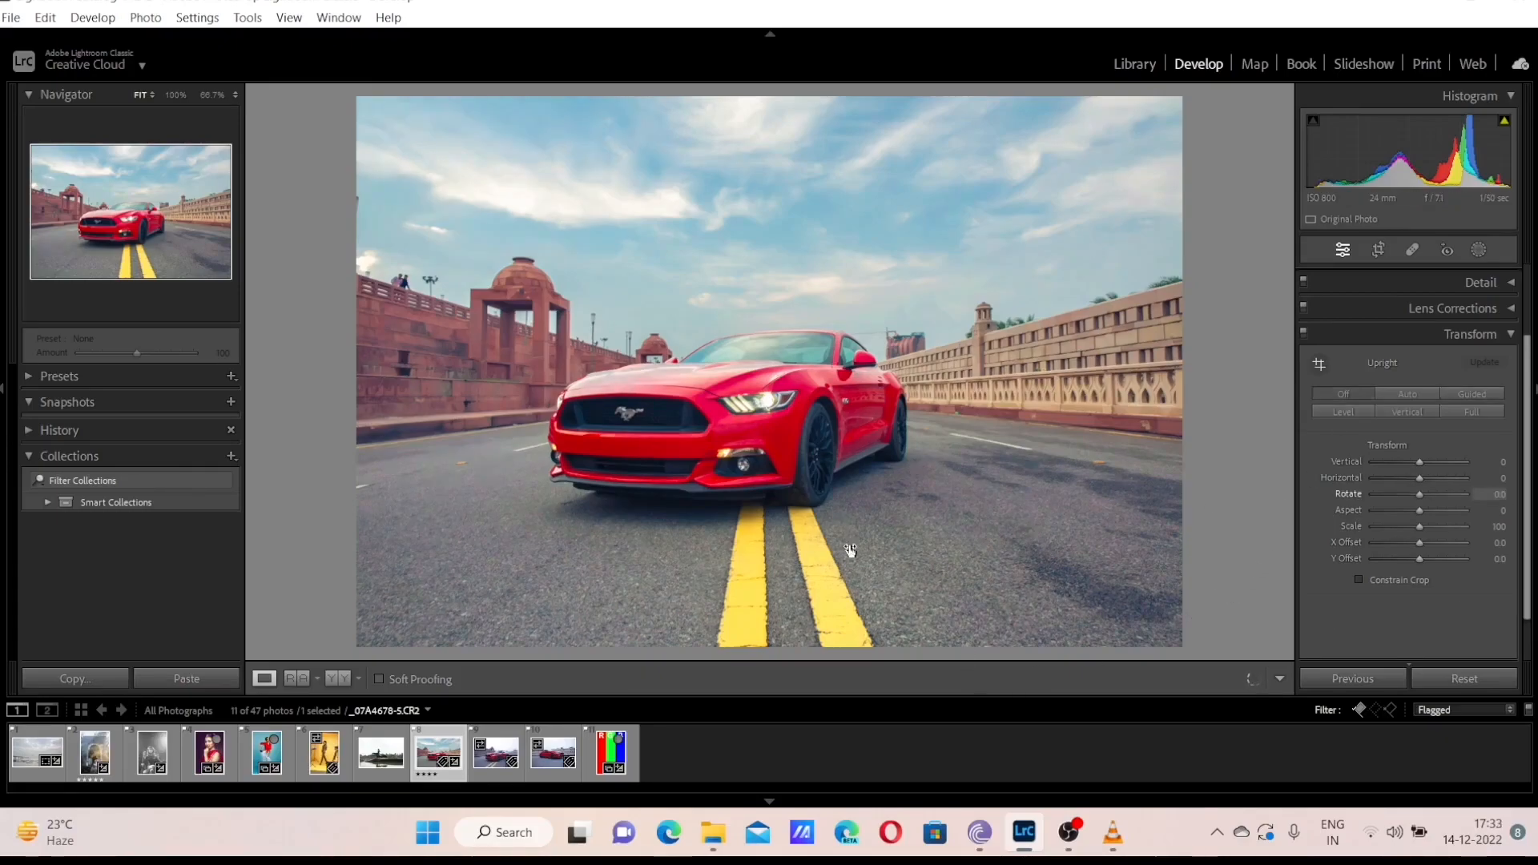
pyautogui.click(95, 753)
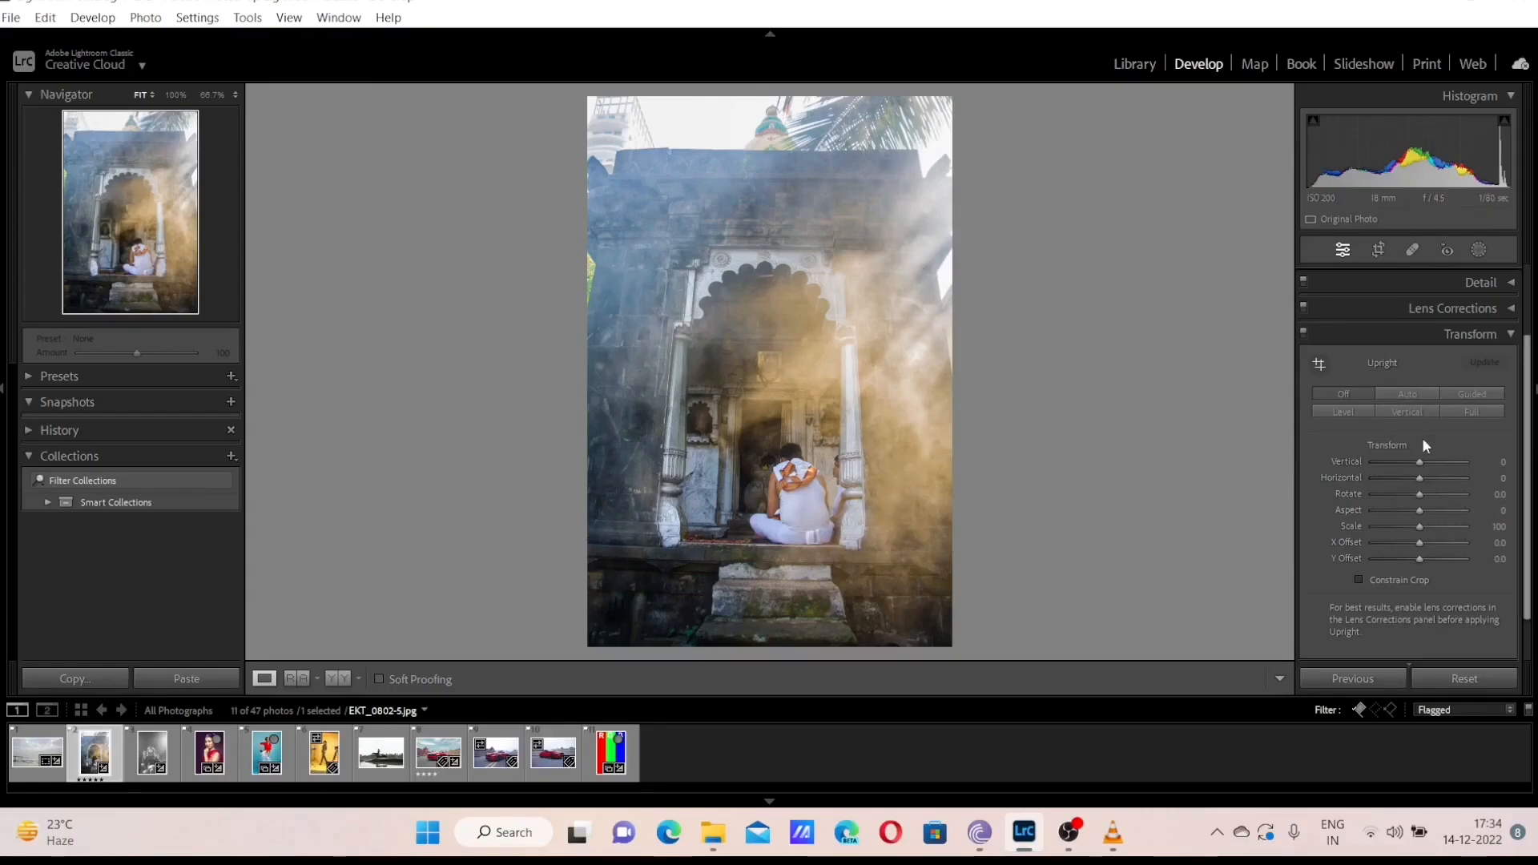
pyautogui.click(1401, 394)
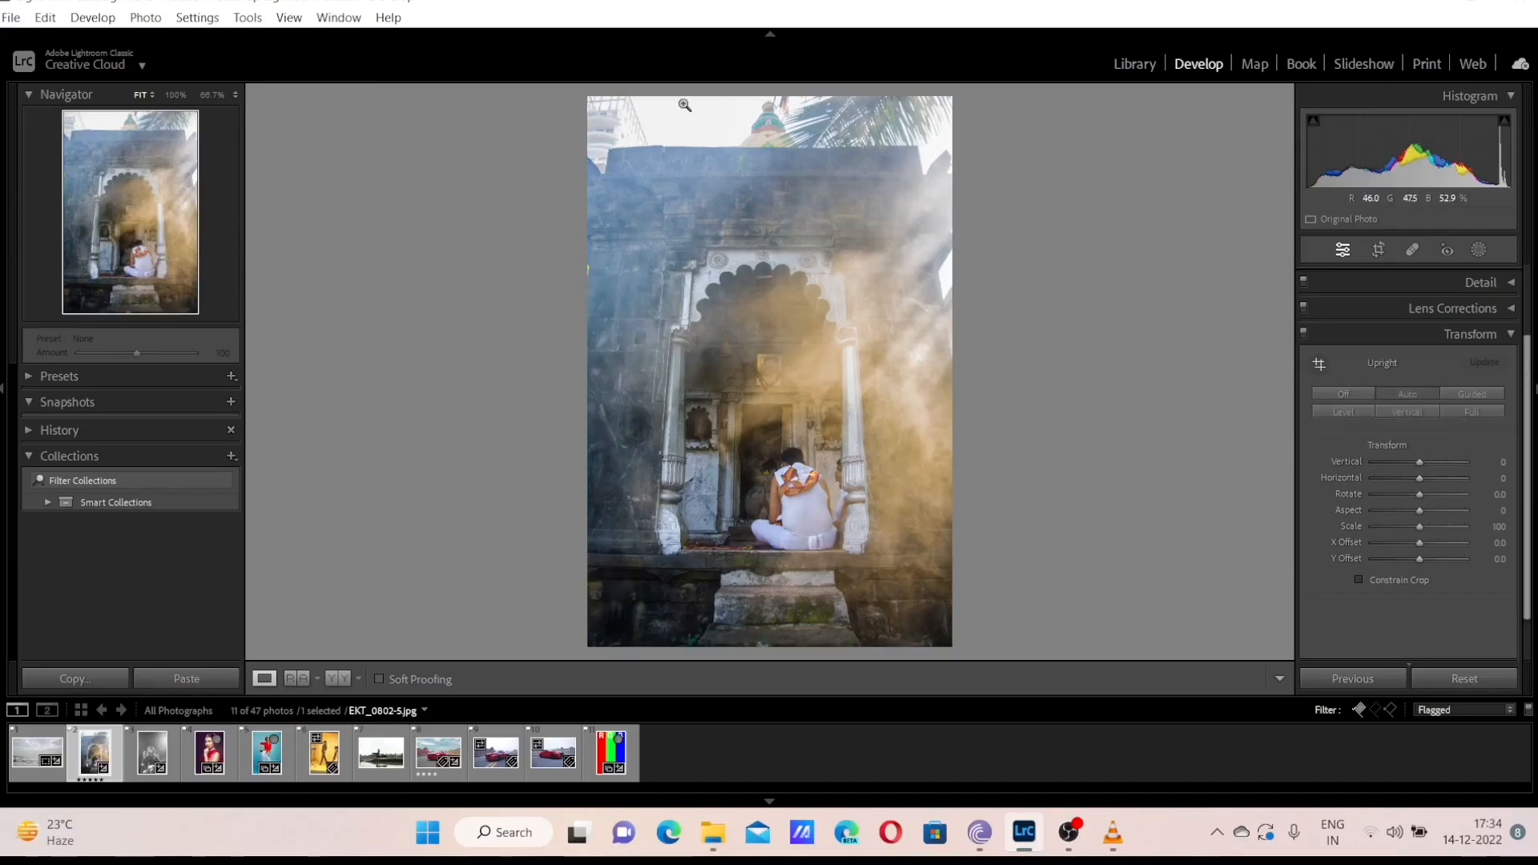
pyautogui.click(1359, 393)
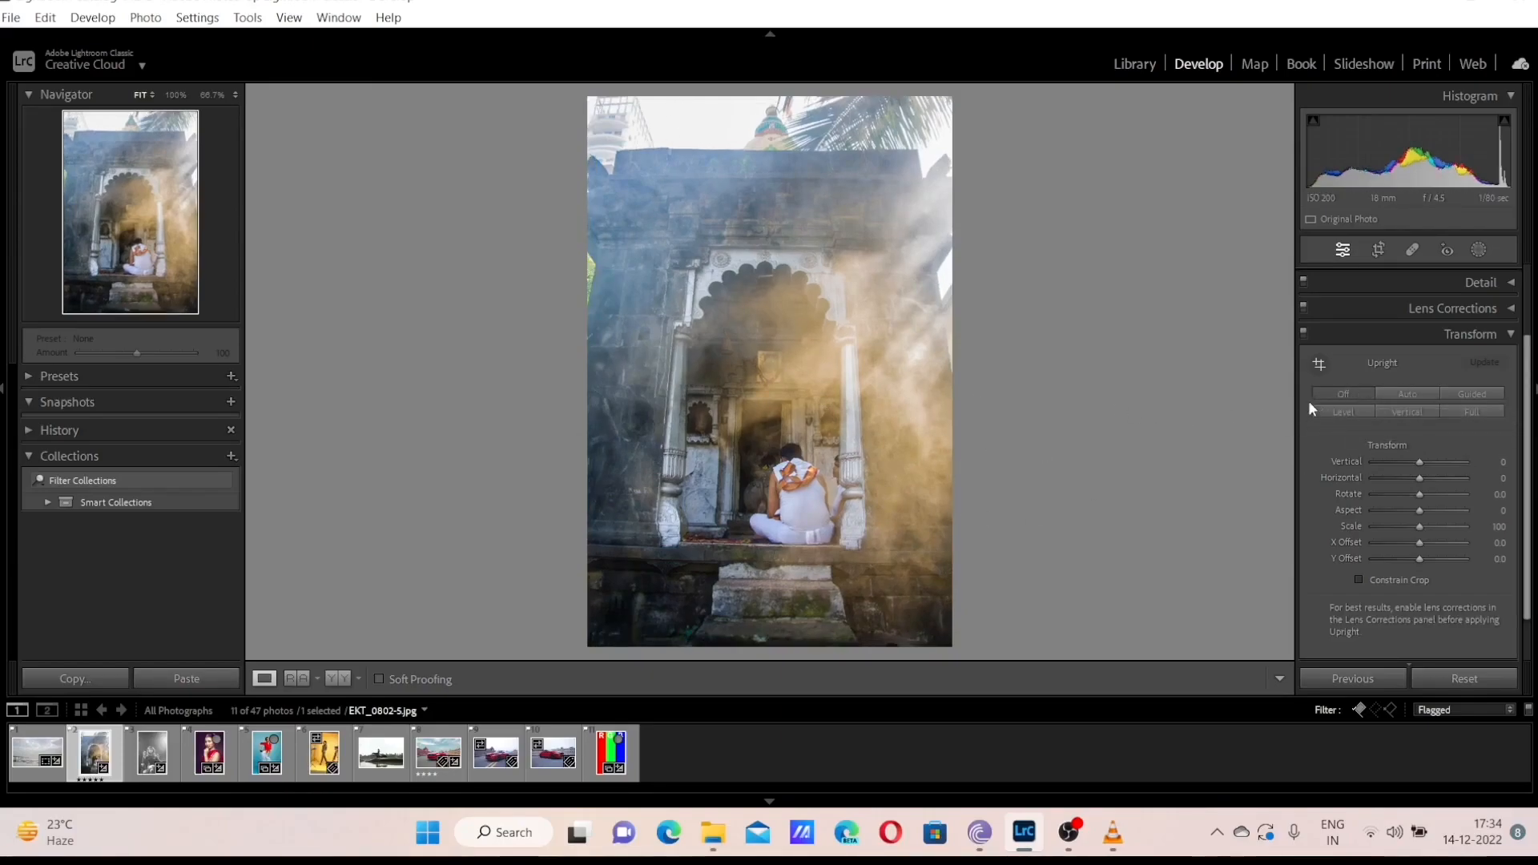
# Try the Guided Upright correction with guides along both side edges of the temple, and turn Upright off again
pyautogui.click(1478, 392)
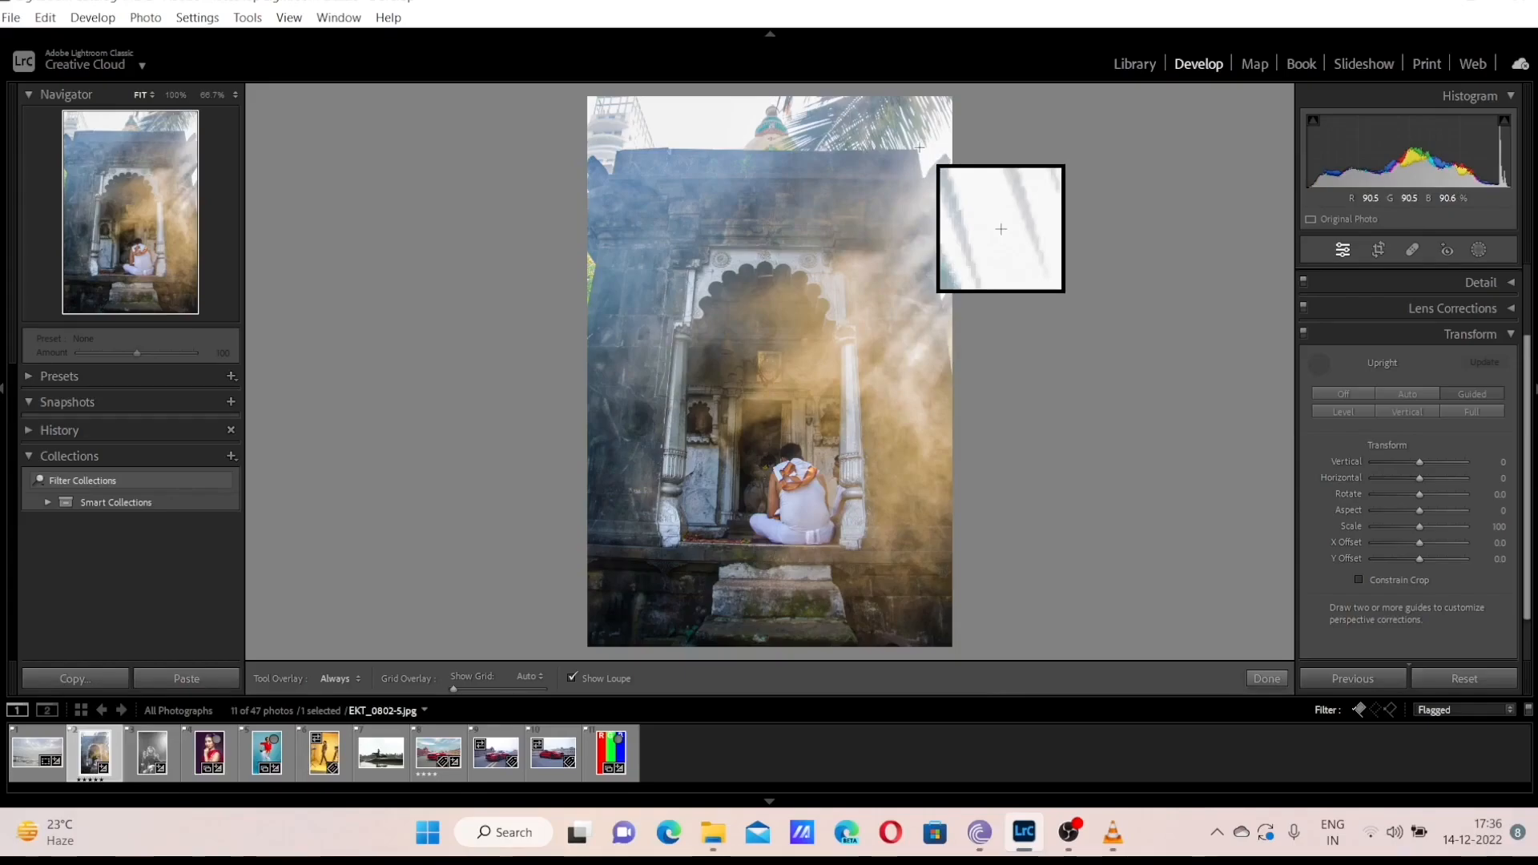
pyautogui.moveTo(920, 147); pyautogui.dragTo(954, 393)
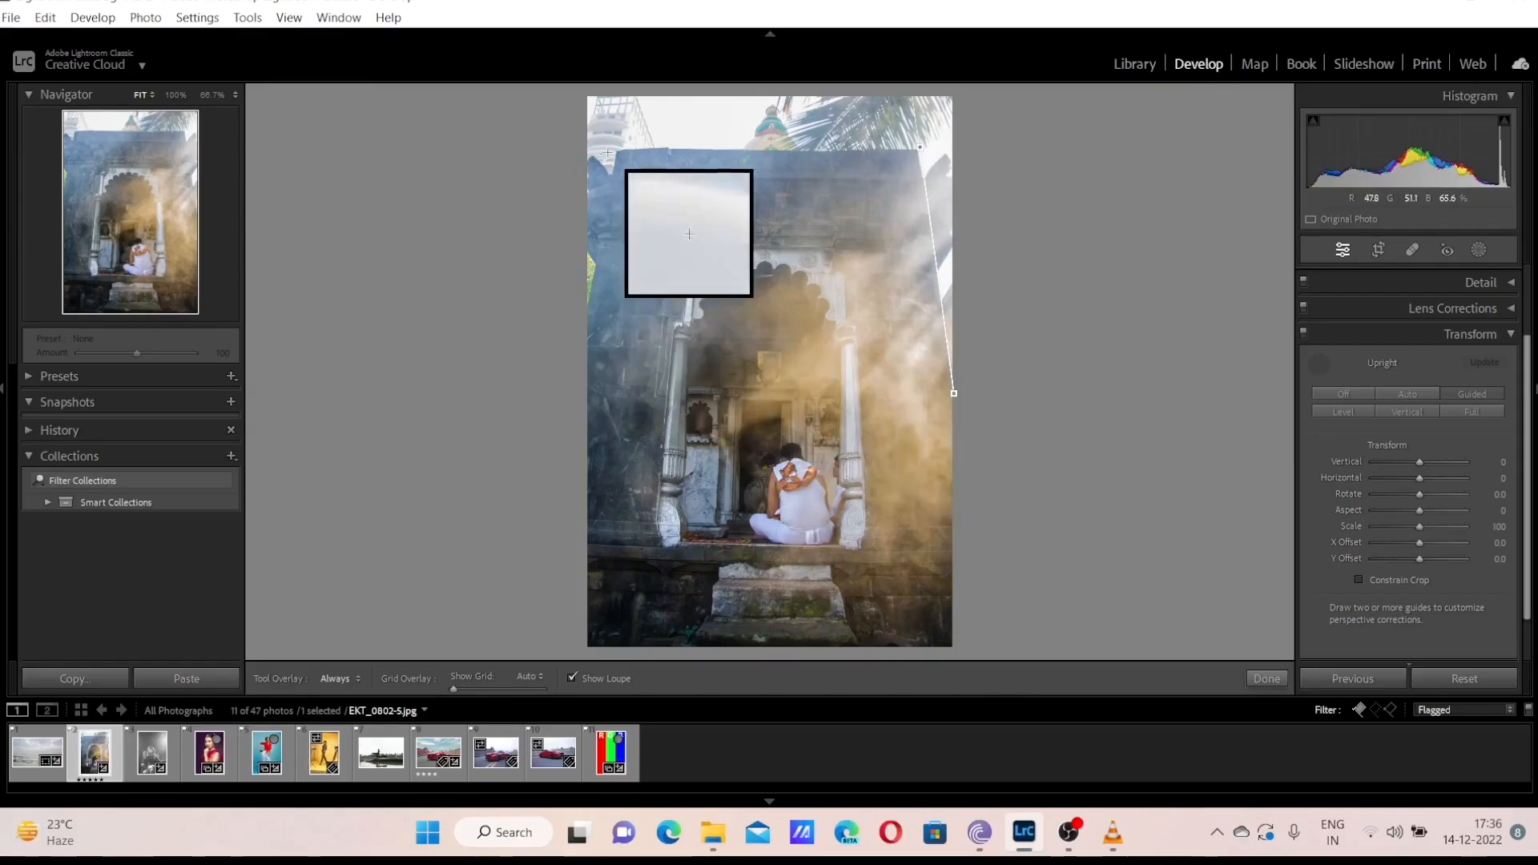
pyautogui.moveTo(614, 155); pyautogui.dragTo(605, 182)
pyautogui.moveTo(596, 249); pyautogui.dragTo(582, 330)
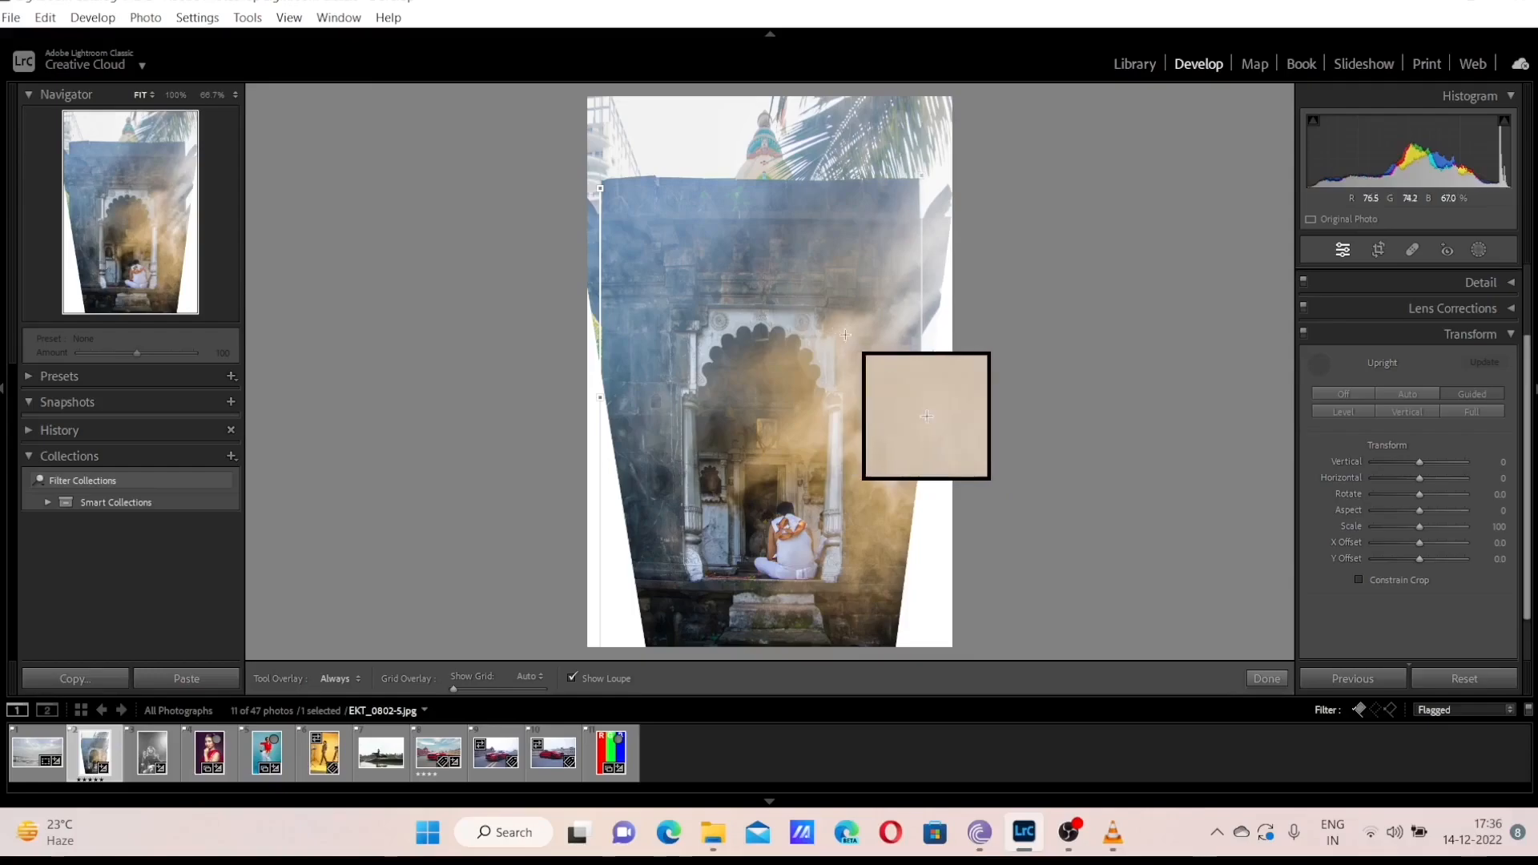
pyautogui.click(1344, 395)
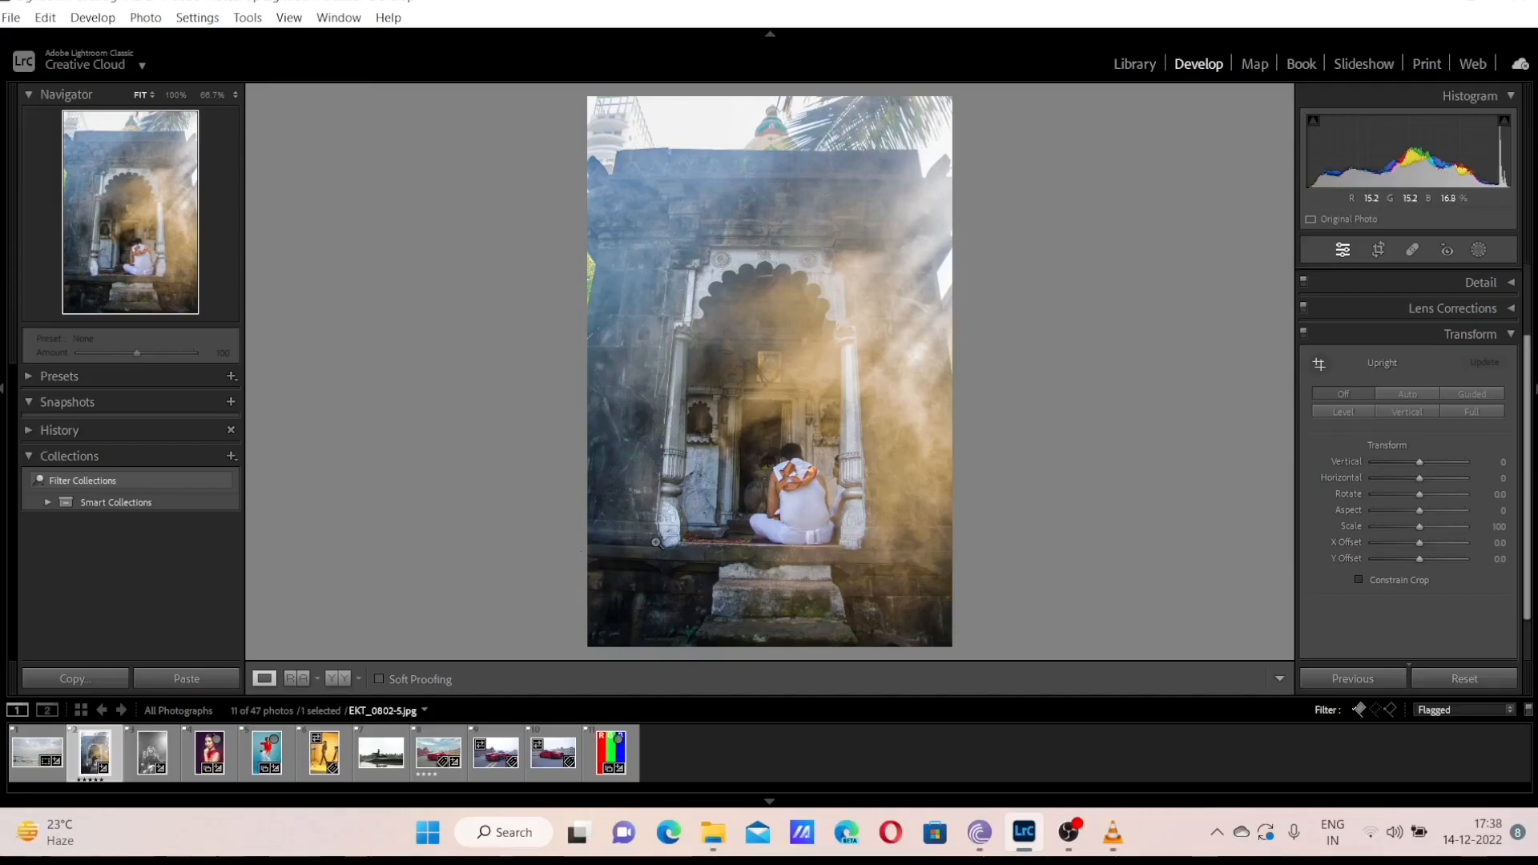
# Try the Level and Vertical Upright corrections on the temple photo, turning Upright off after each
pyautogui.click(1325, 414)
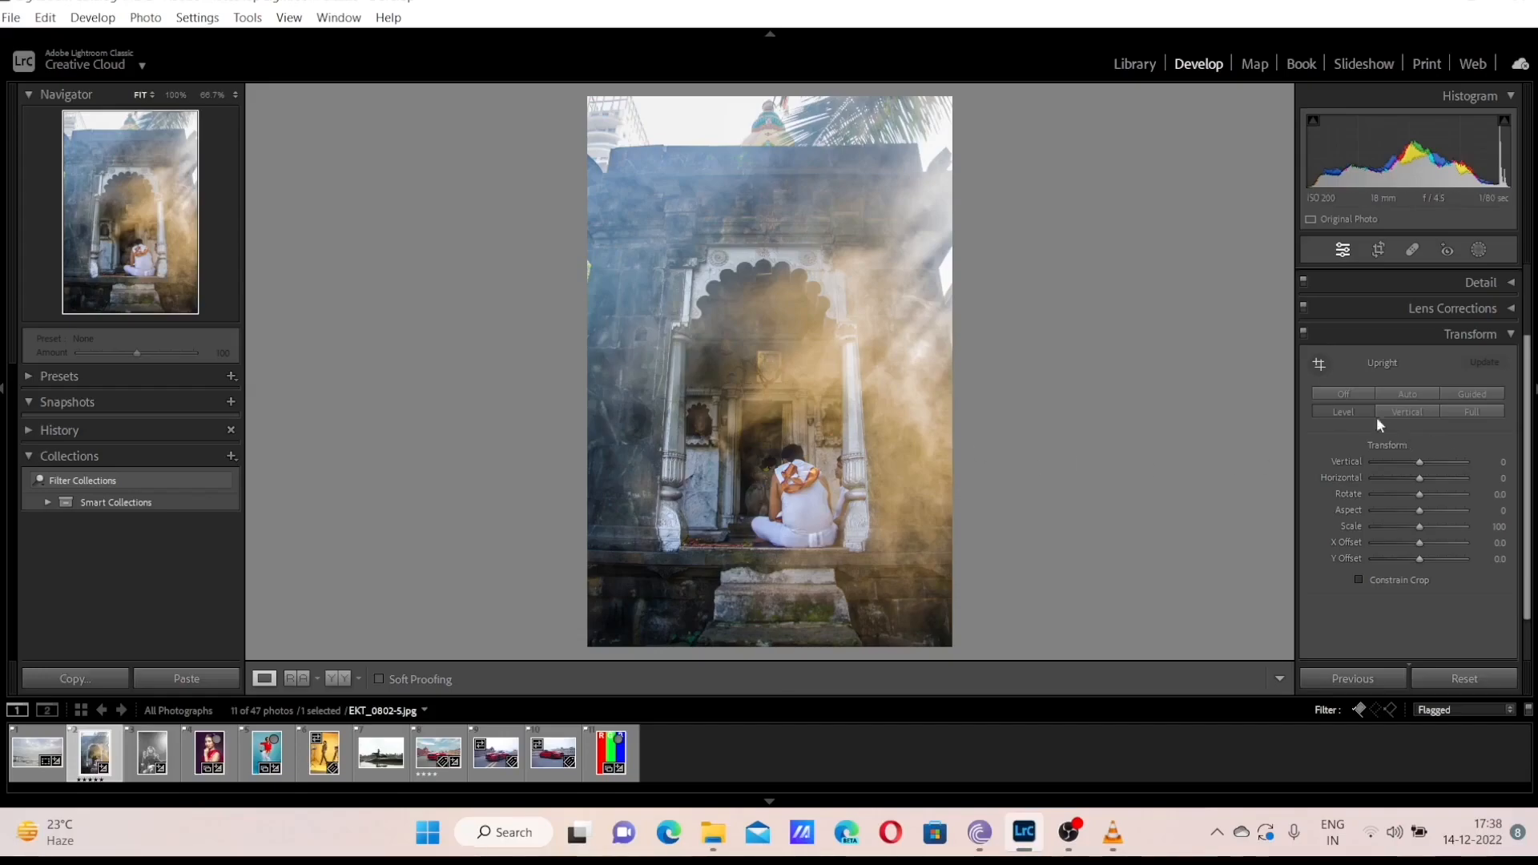
pyautogui.click(1348, 394)
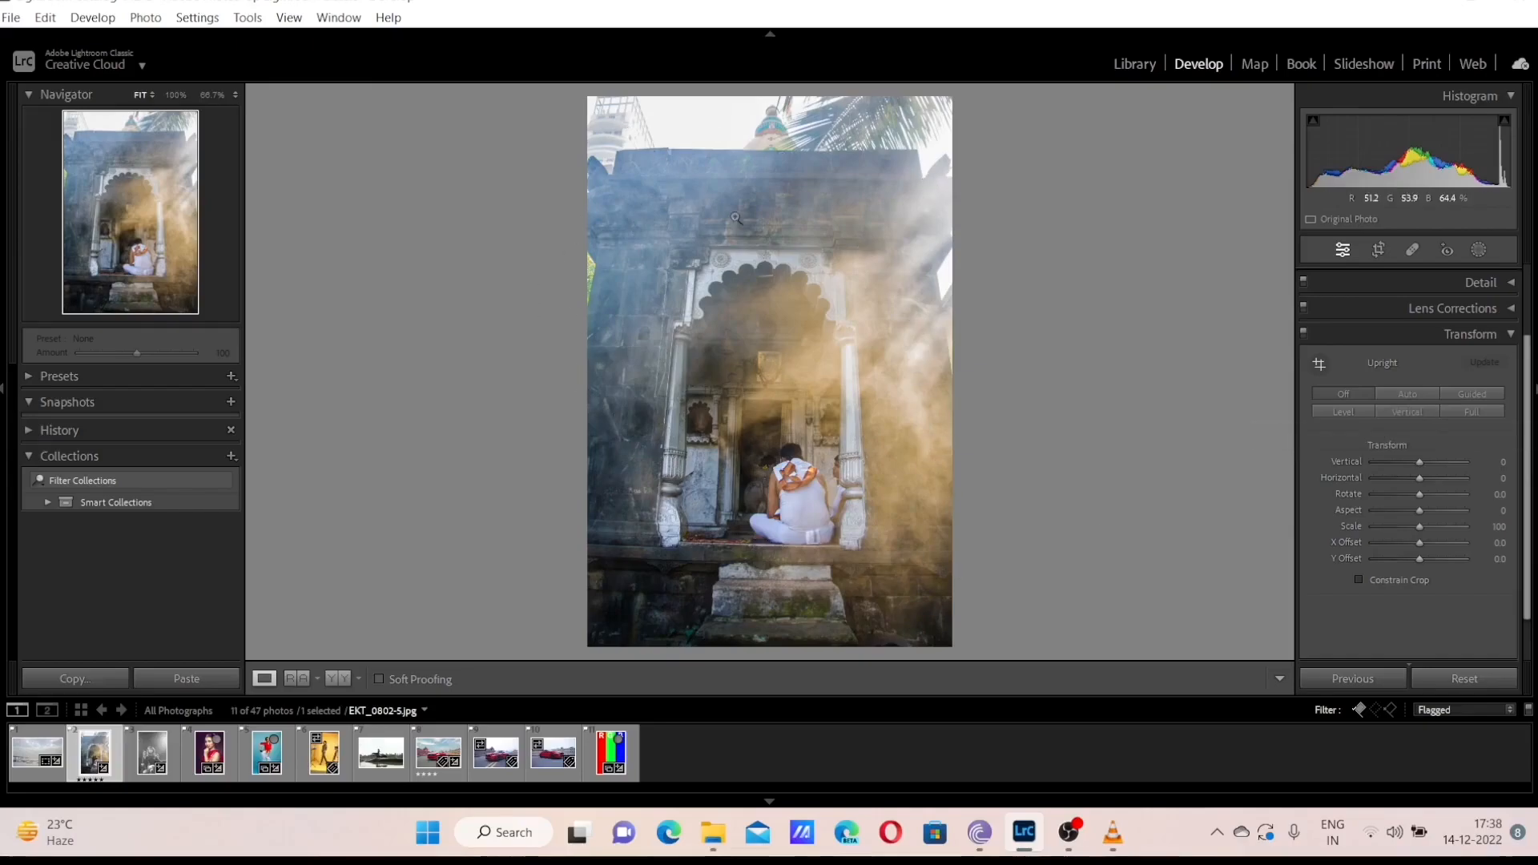
pyautogui.click(1390, 411)
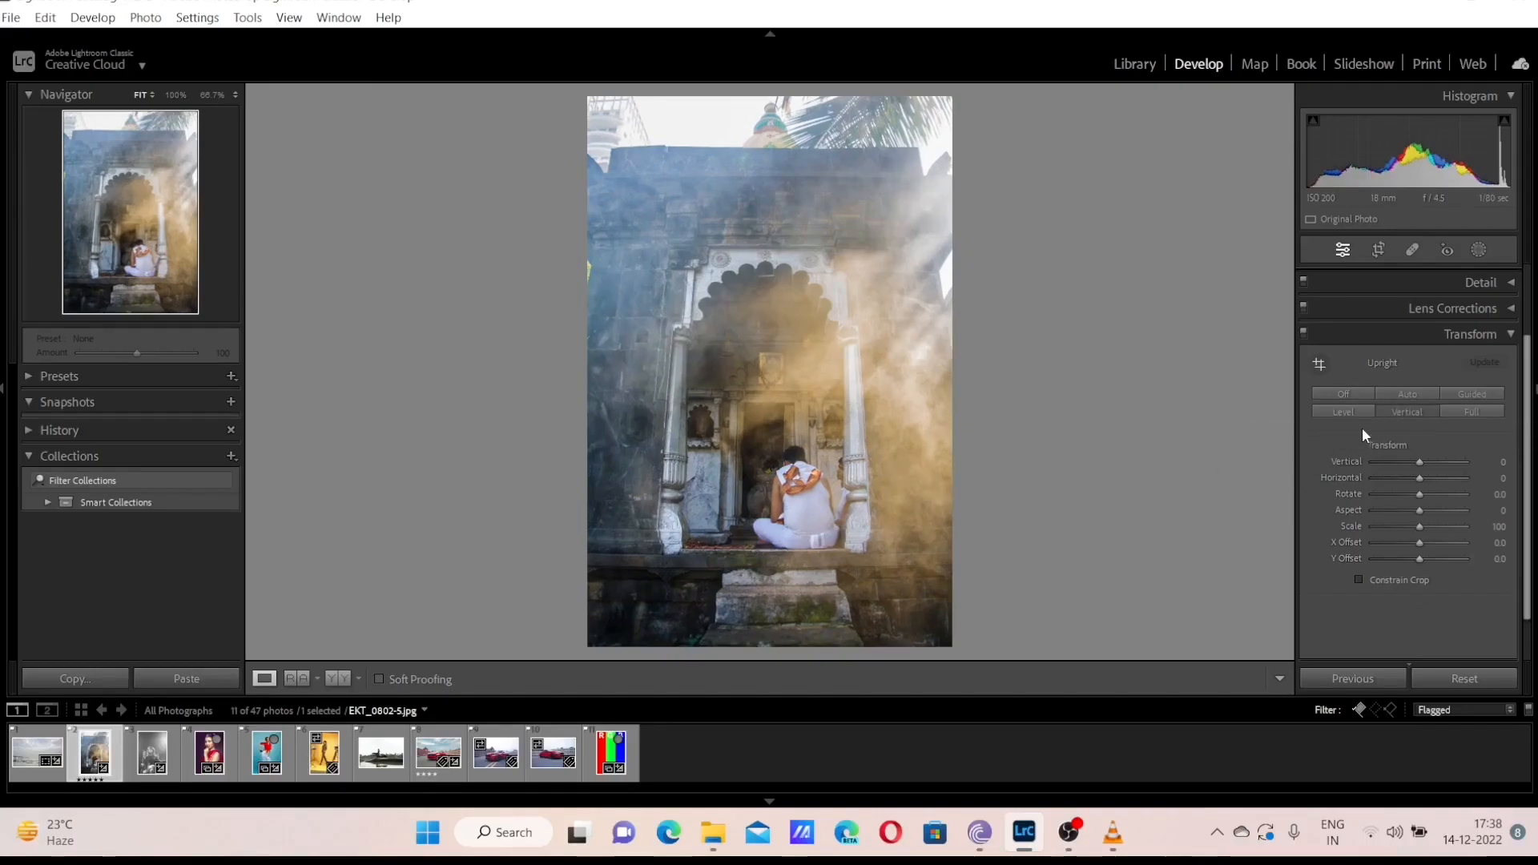
pyautogui.click(1353, 392)
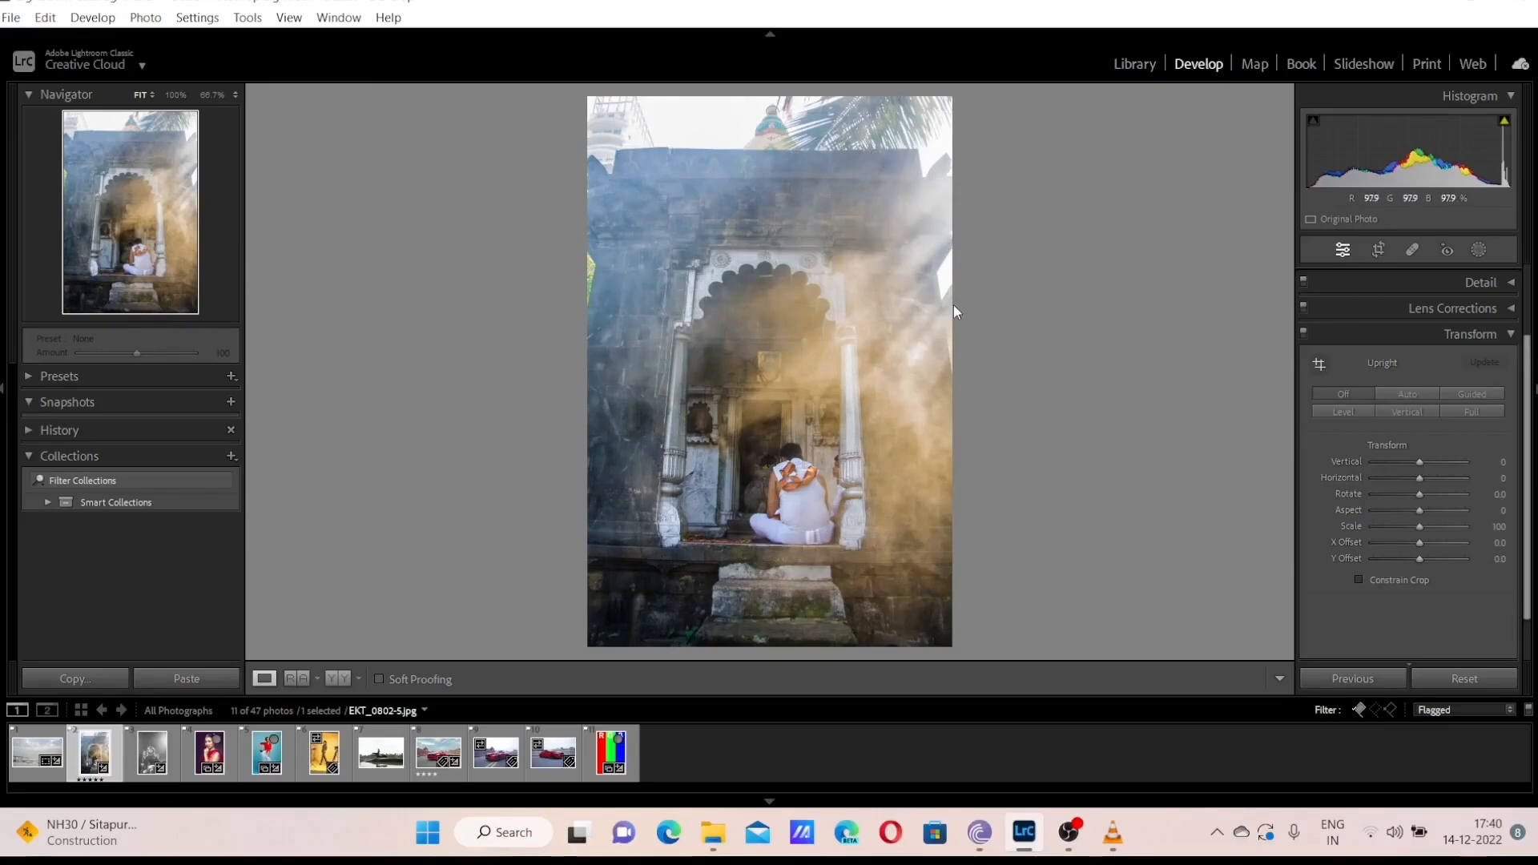
# Set the temple photo's vertical transform to -21, and try the horizontal transform at +9 before resetting it
pyautogui.moveTo(1419, 462)
pyautogui.mouseDown()
pyautogui.moveTo(1440, 462)
pyautogui.moveTo(1412, 463)
pyautogui.mouseUp()
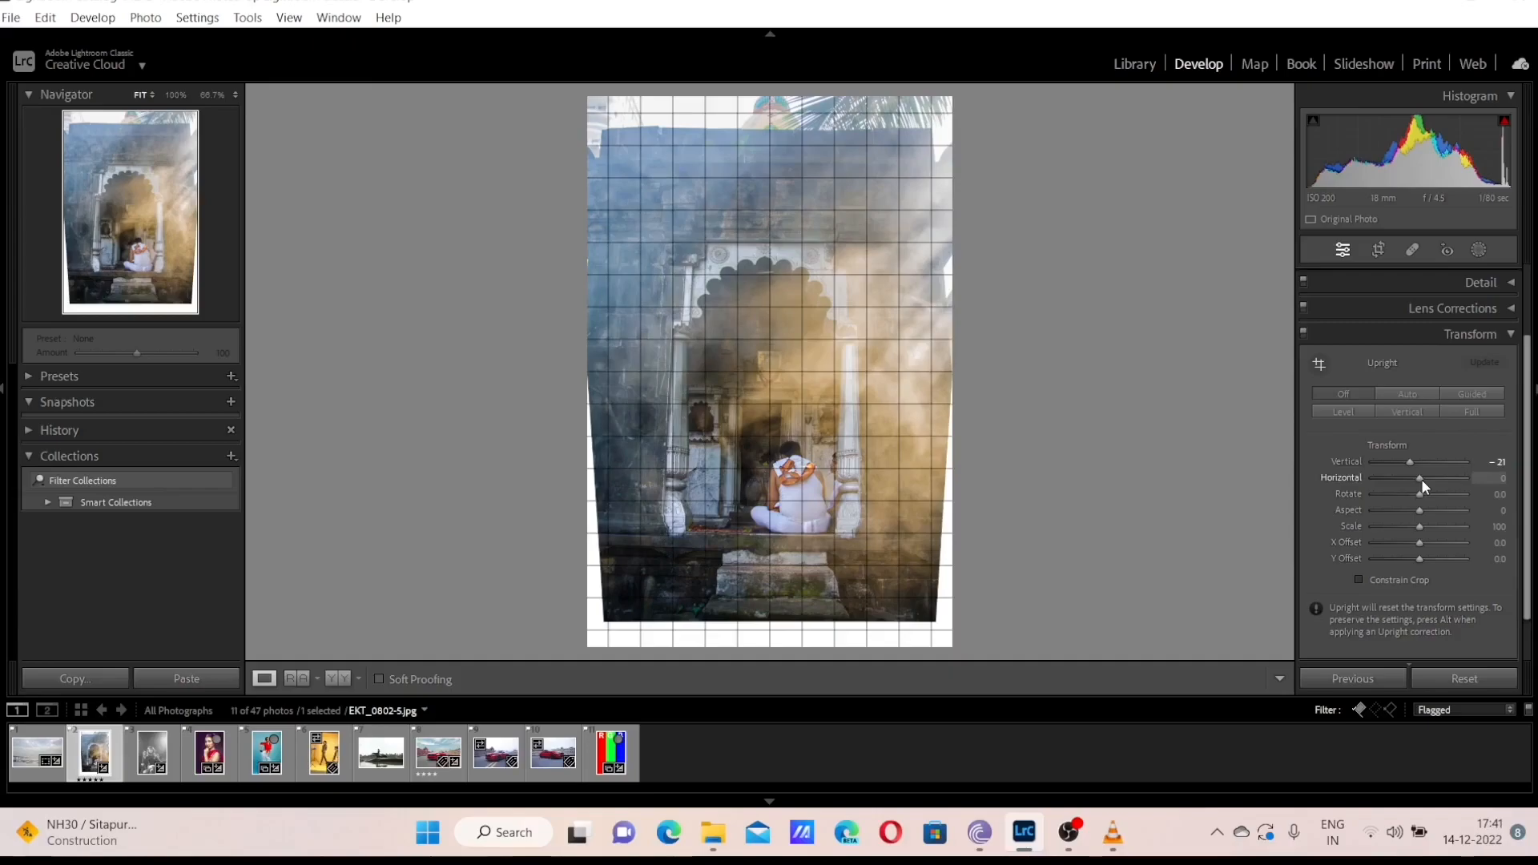
pyautogui.moveTo(1421, 479); pyautogui.dragTo(1416, 479)
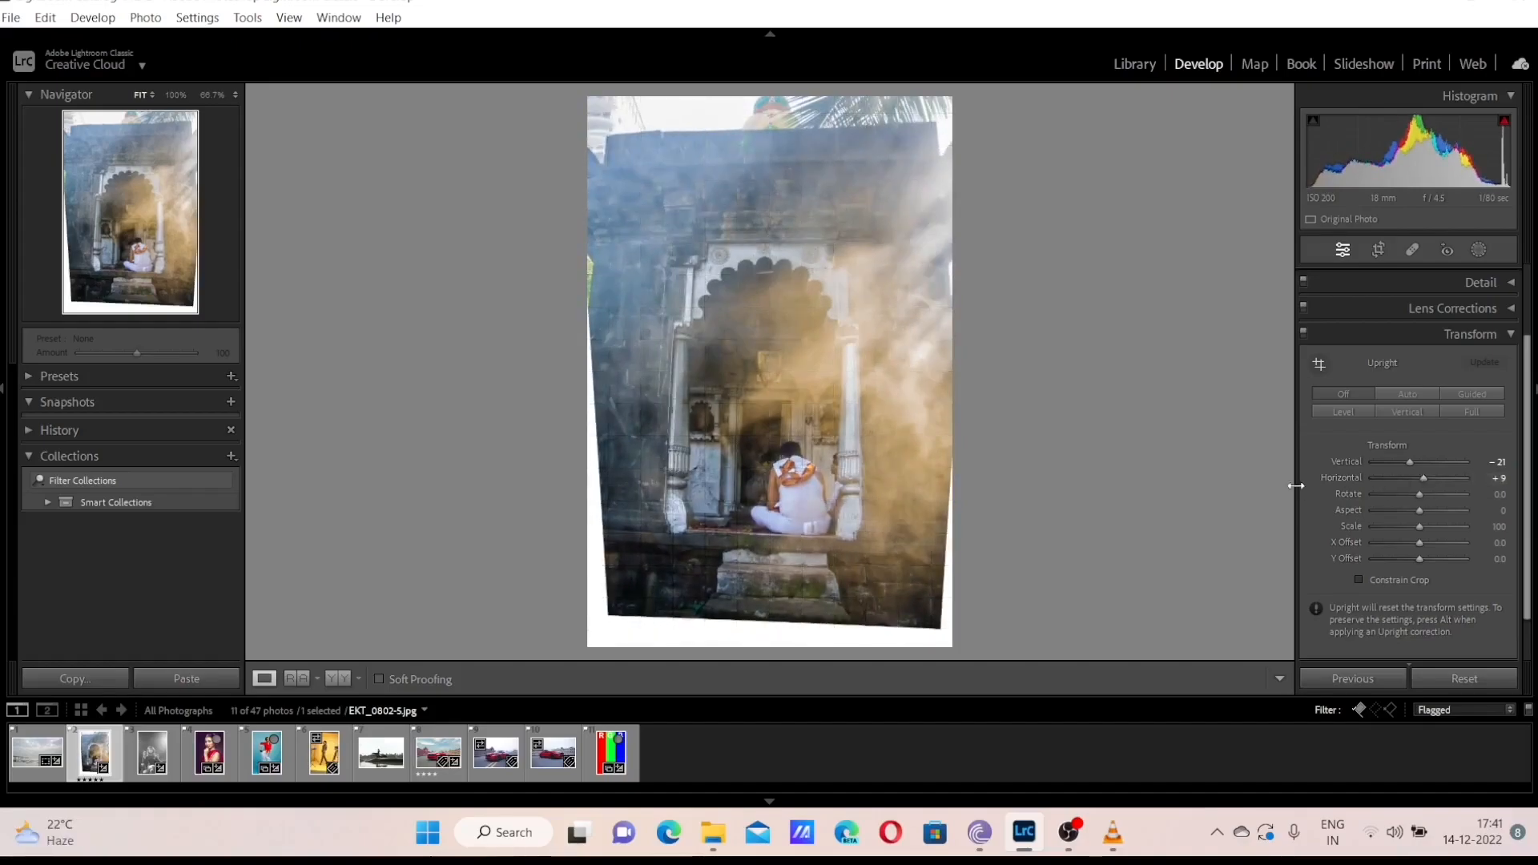
pyautogui.doubleClick(1329, 476)
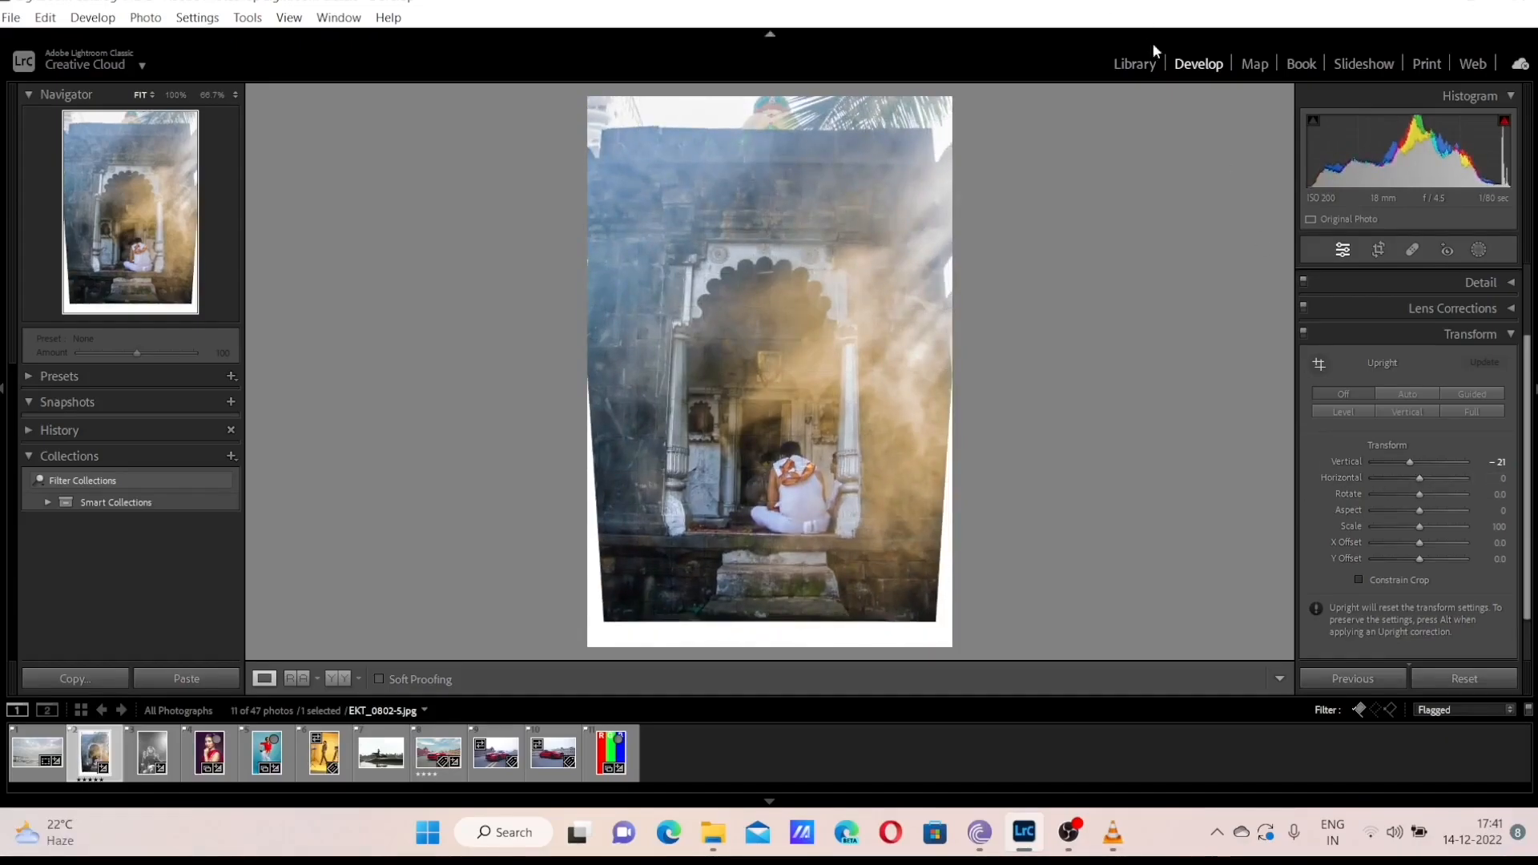
# Try rotating the temple photo and reset the rotation, and set the aspect to +30 while trying the scale at 98
pyautogui.moveTo(1414, 492)
pyautogui.mouseDown()
pyautogui.moveTo(1430, 497)
pyautogui.moveTo(1403, 489)
pyautogui.moveTo(1416, 496)
pyautogui.mouseUp()
pyautogui.doubleClick(1417, 495)
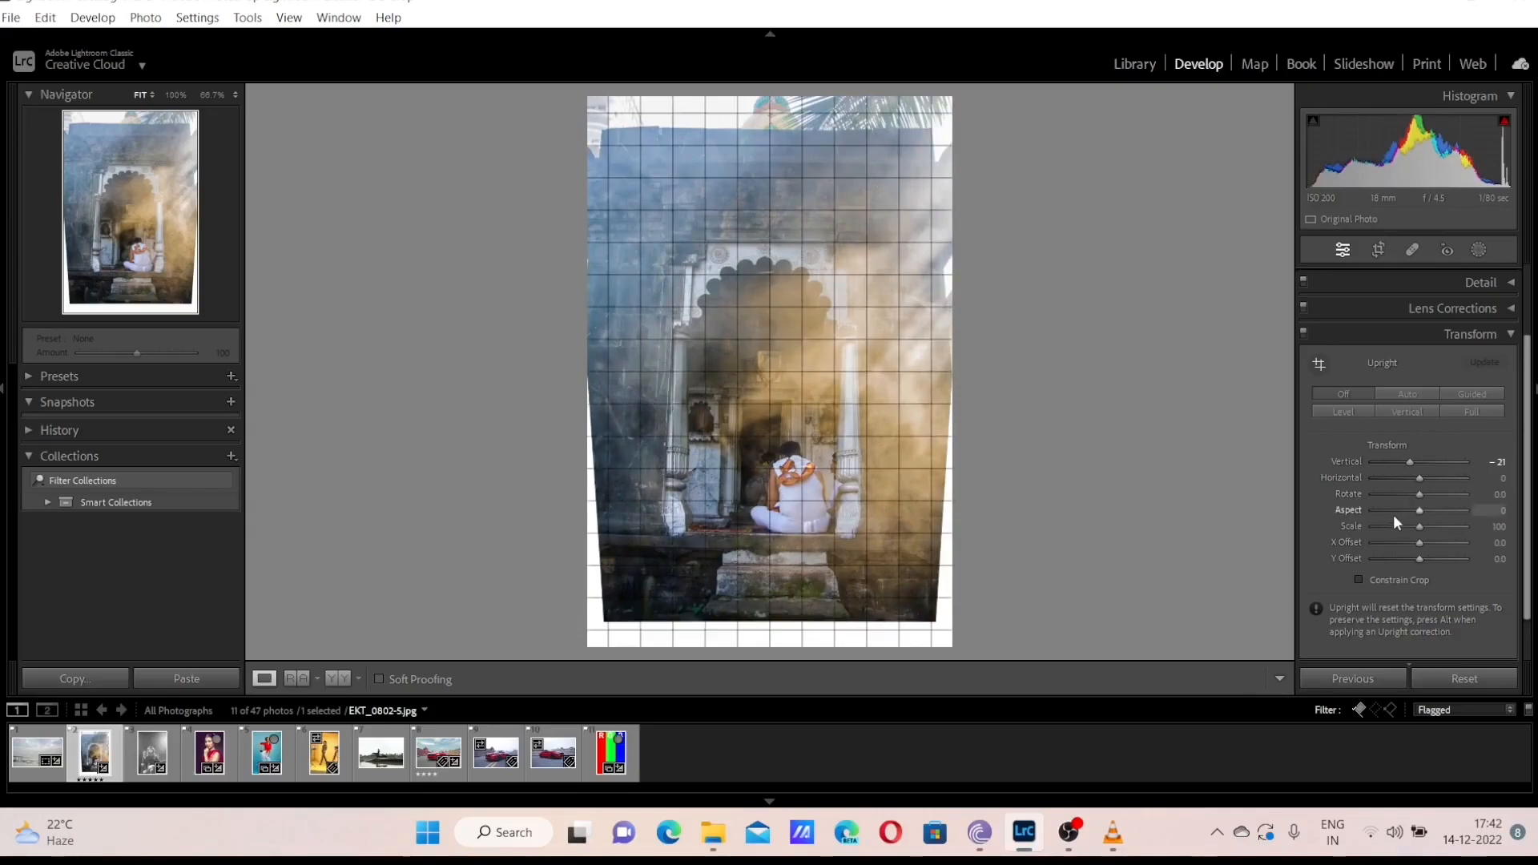
pyautogui.click(1419, 514)
pyautogui.moveTo(1418, 511)
pyautogui.mouseDown()
pyautogui.moveTo(1391, 504)
pyautogui.moveTo(1439, 517)
pyautogui.moveTo(1399, 526)
pyautogui.moveTo(1419, 532)
pyautogui.mouseUp()
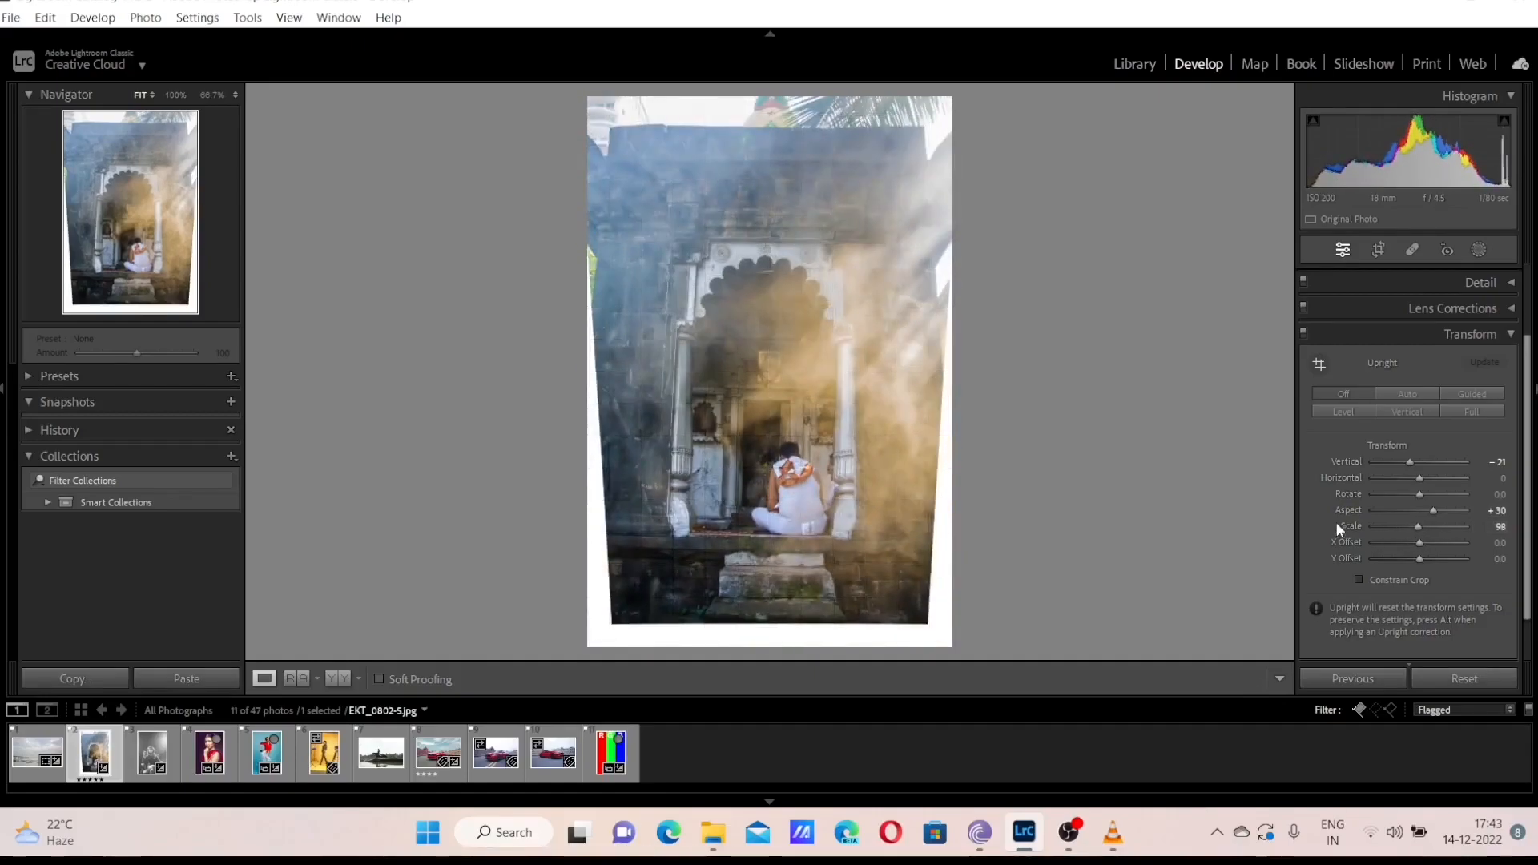
# Try the X and Y offsets on the temple photo, reset them, and turn on Constrain Crop
pyautogui.click(1418, 542)
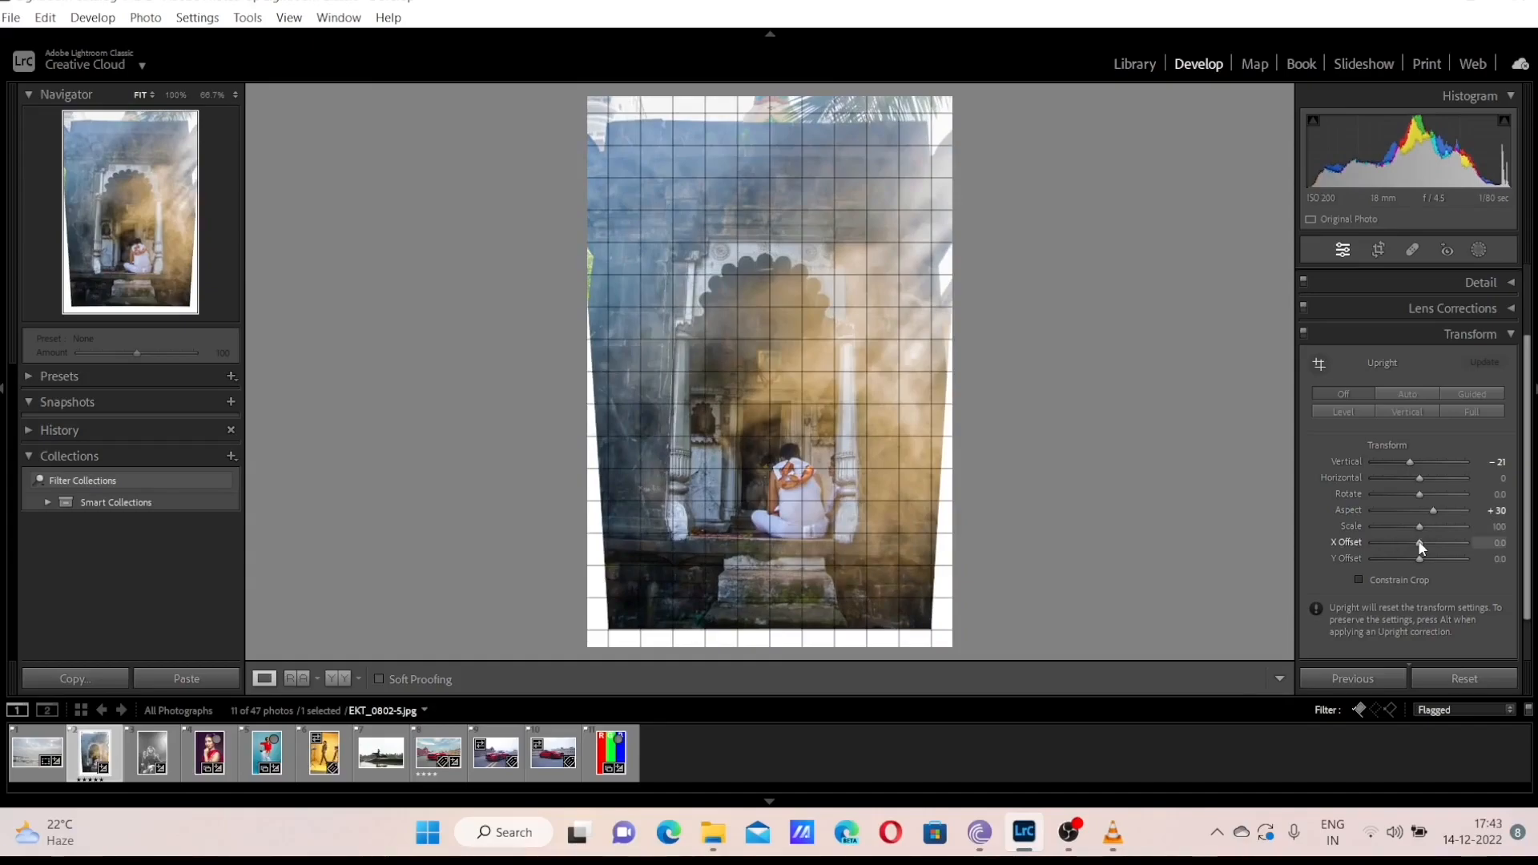
pyautogui.moveTo(1419, 544); pyautogui.dragTo(1425, 591)
pyautogui.doubleClick(1339, 532)
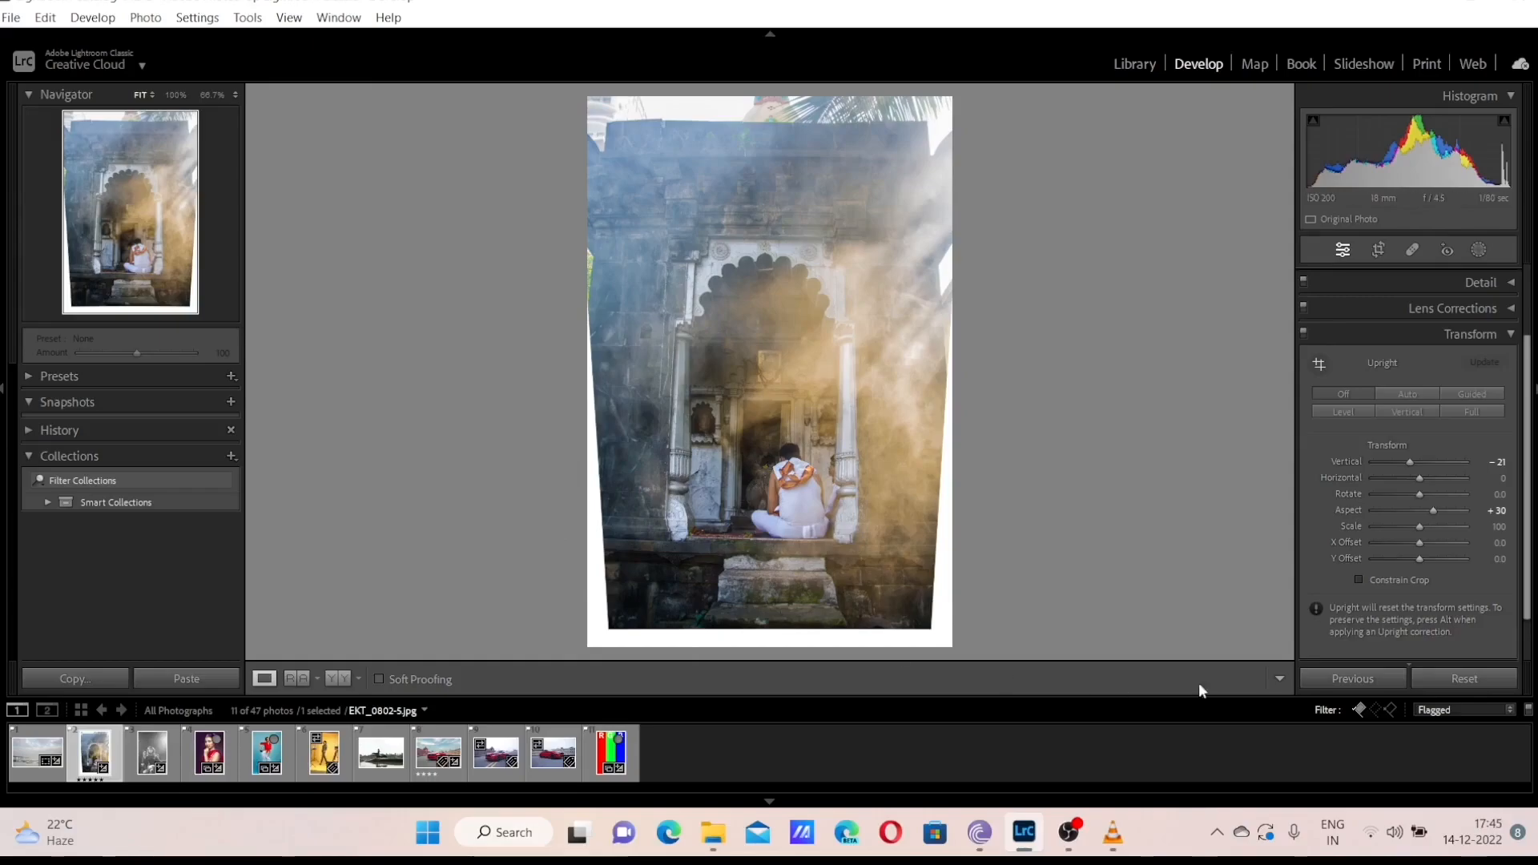
pyautogui.click(1357, 580)
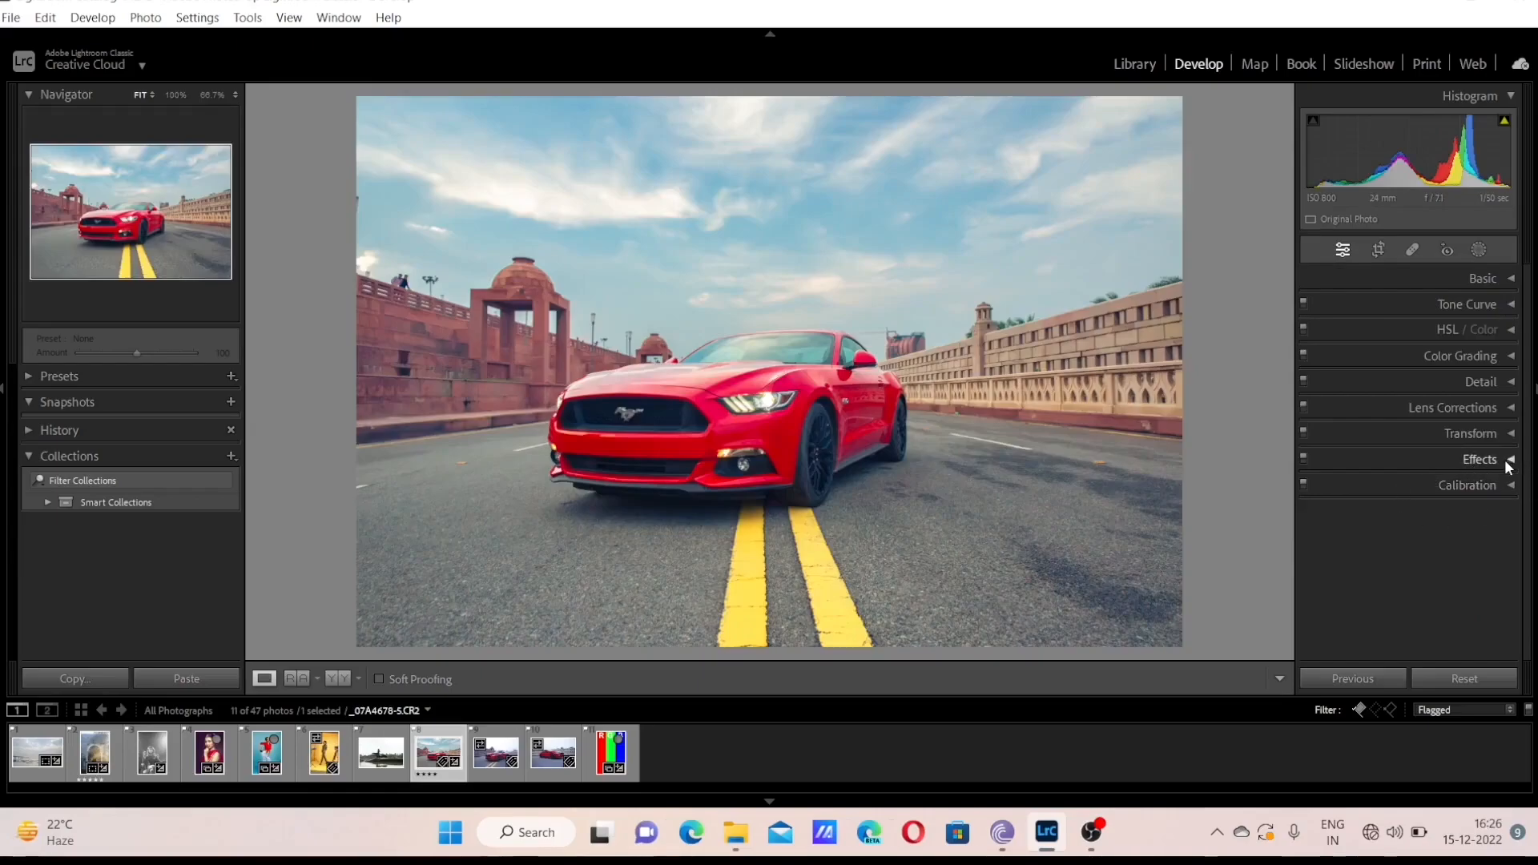
# Open the effects settings for the red car photo and set the post-crop vignetting amount to -100
pyautogui.click(1507, 465)
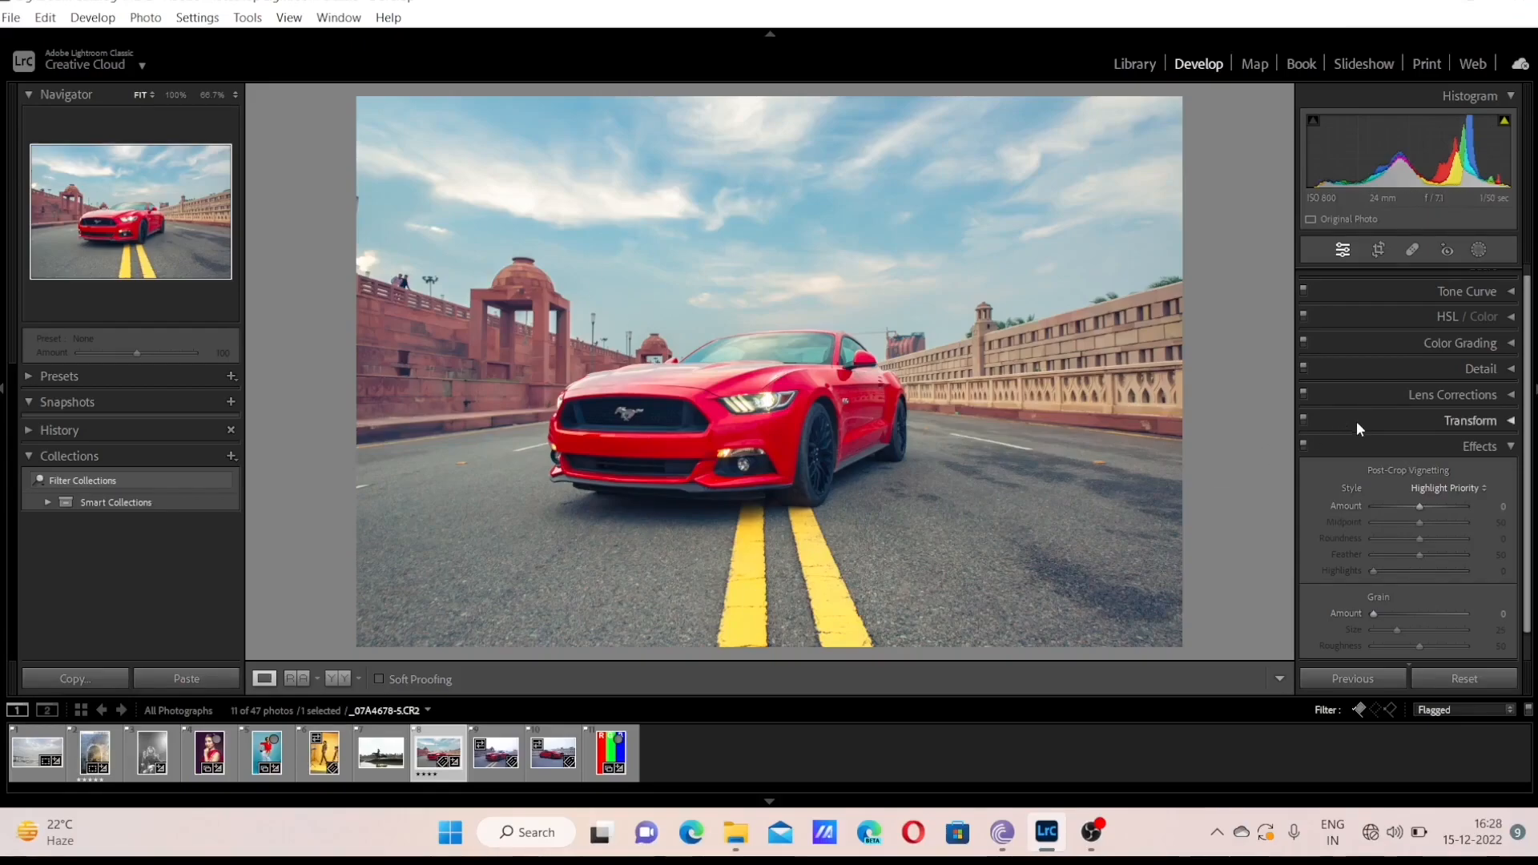
pyautogui.moveTo(1425, 504); pyautogui.dragTo(1348, 512)
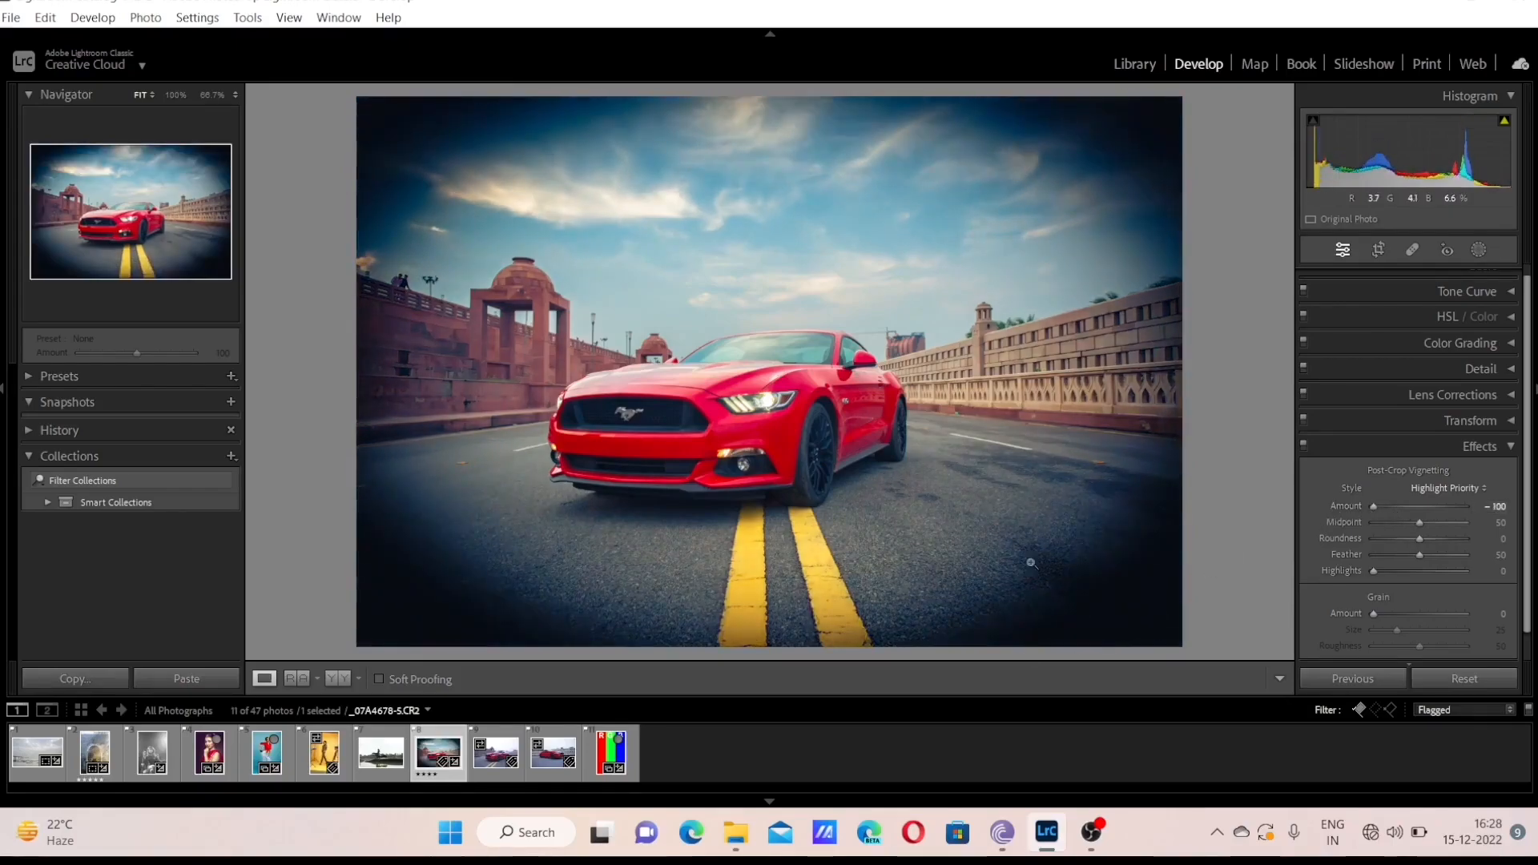
pyautogui.moveTo(1372, 501)
pyautogui.mouseDown()
pyautogui.moveTo(1472, 514)
pyautogui.moveTo(1352, 509)
pyautogui.mouseUp()
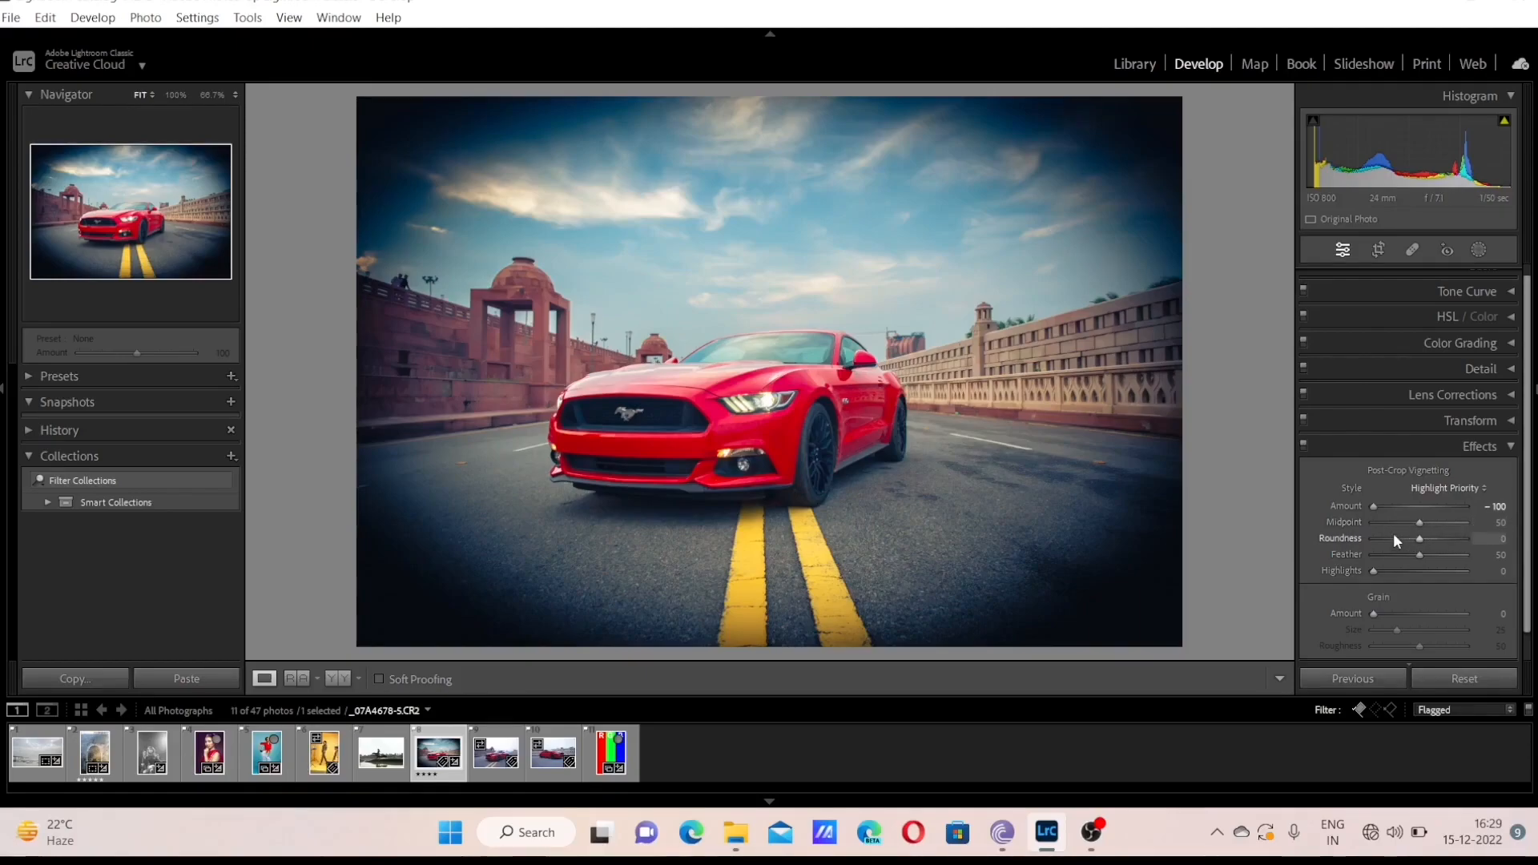
# Try the vignette's midpoint at 100 and its roundness at +100, resetting each to its default
pyautogui.moveTo(1418, 523); pyautogui.dragTo(1469, 526)
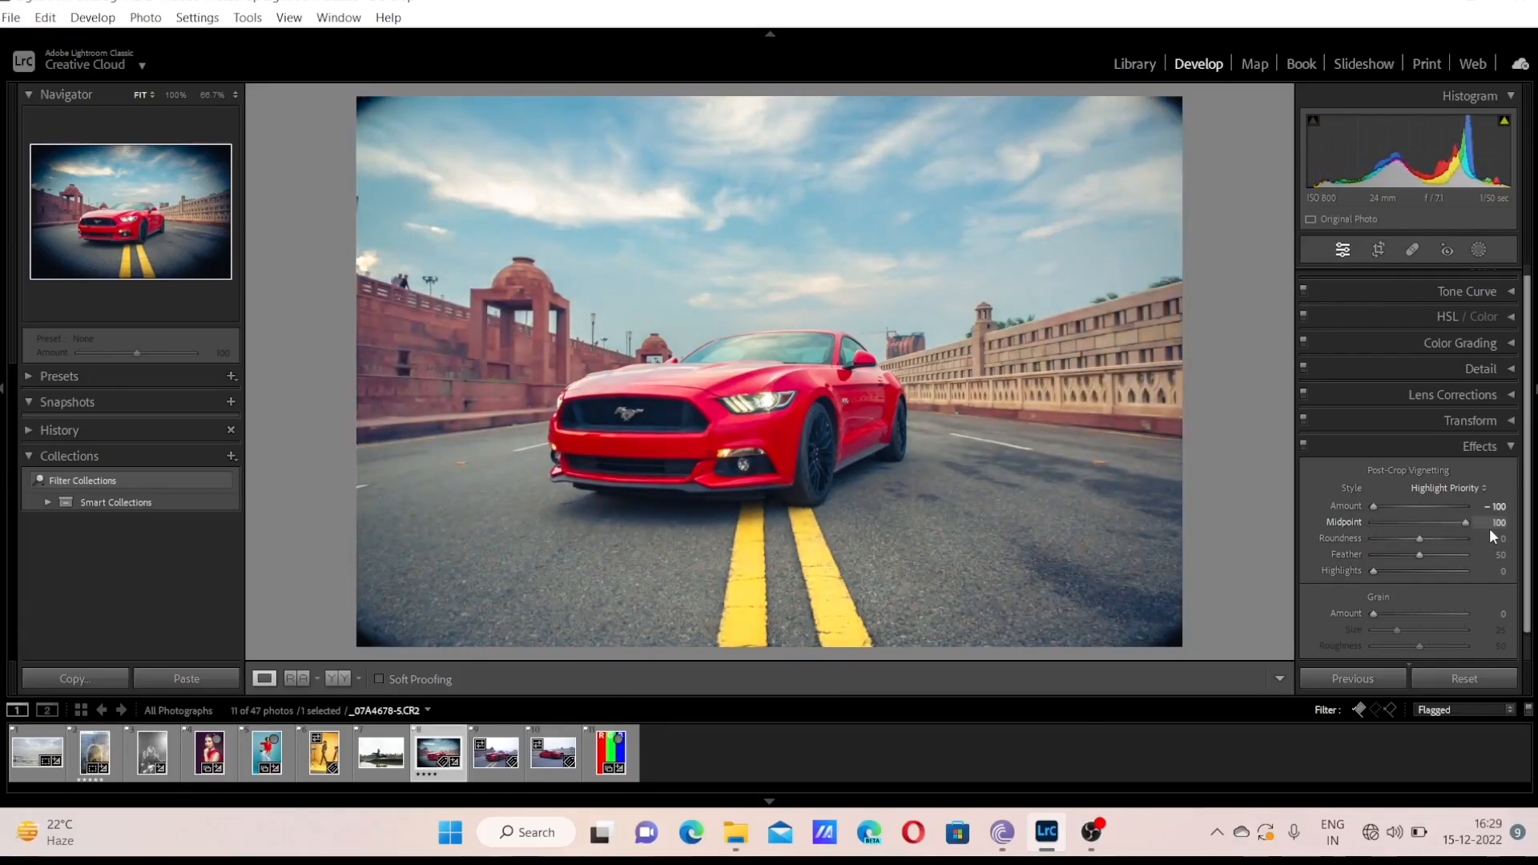
pyautogui.doubleClick(1342, 522)
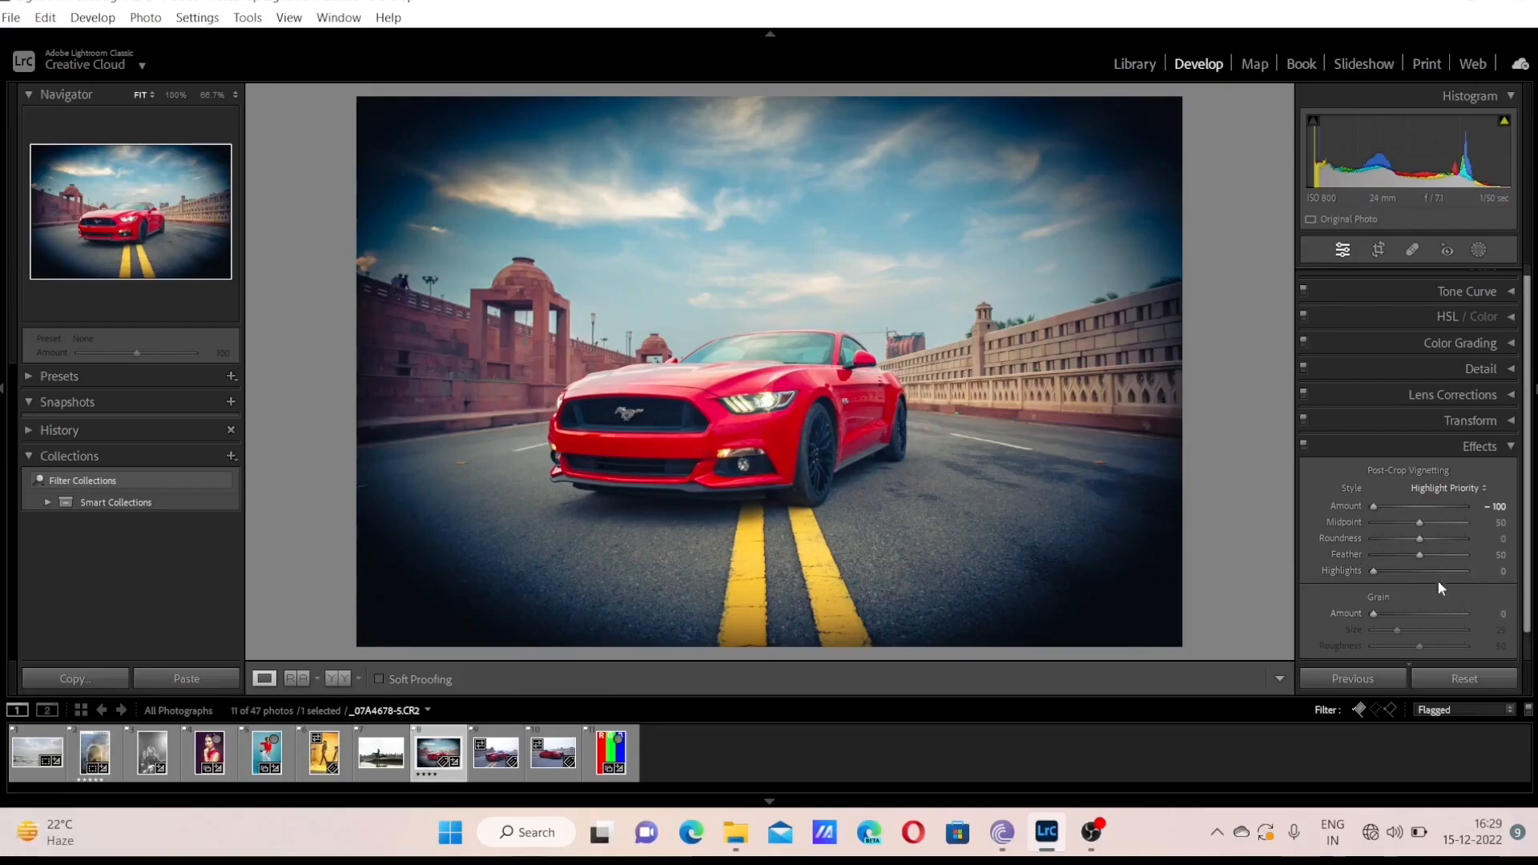
pyautogui.moveTo(1423, 542); pyautogui.dragTo(1474, 556)
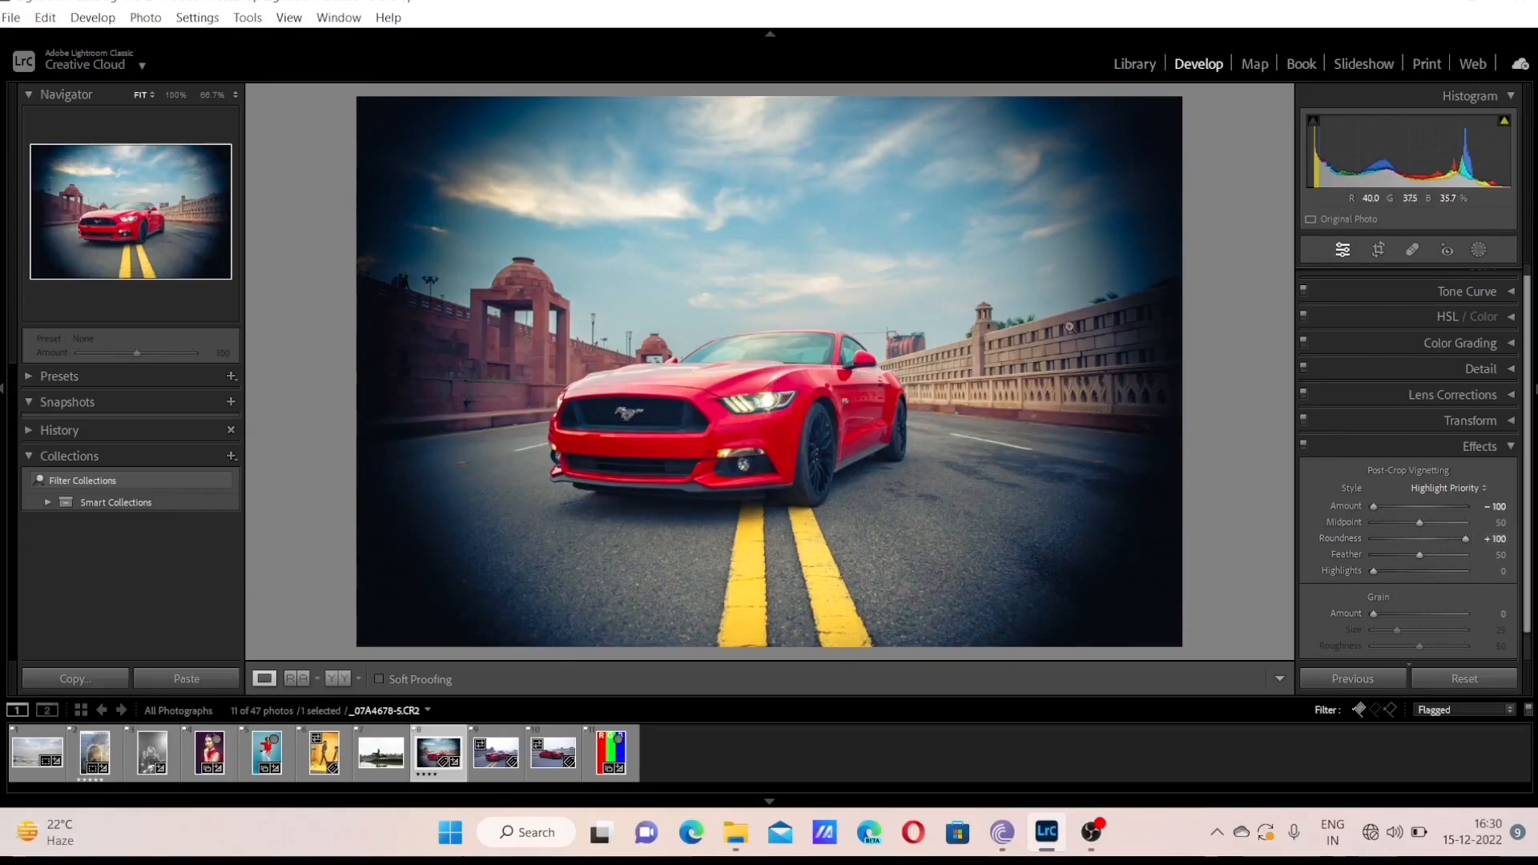
pyautogui.doubleClick(1359, 534)
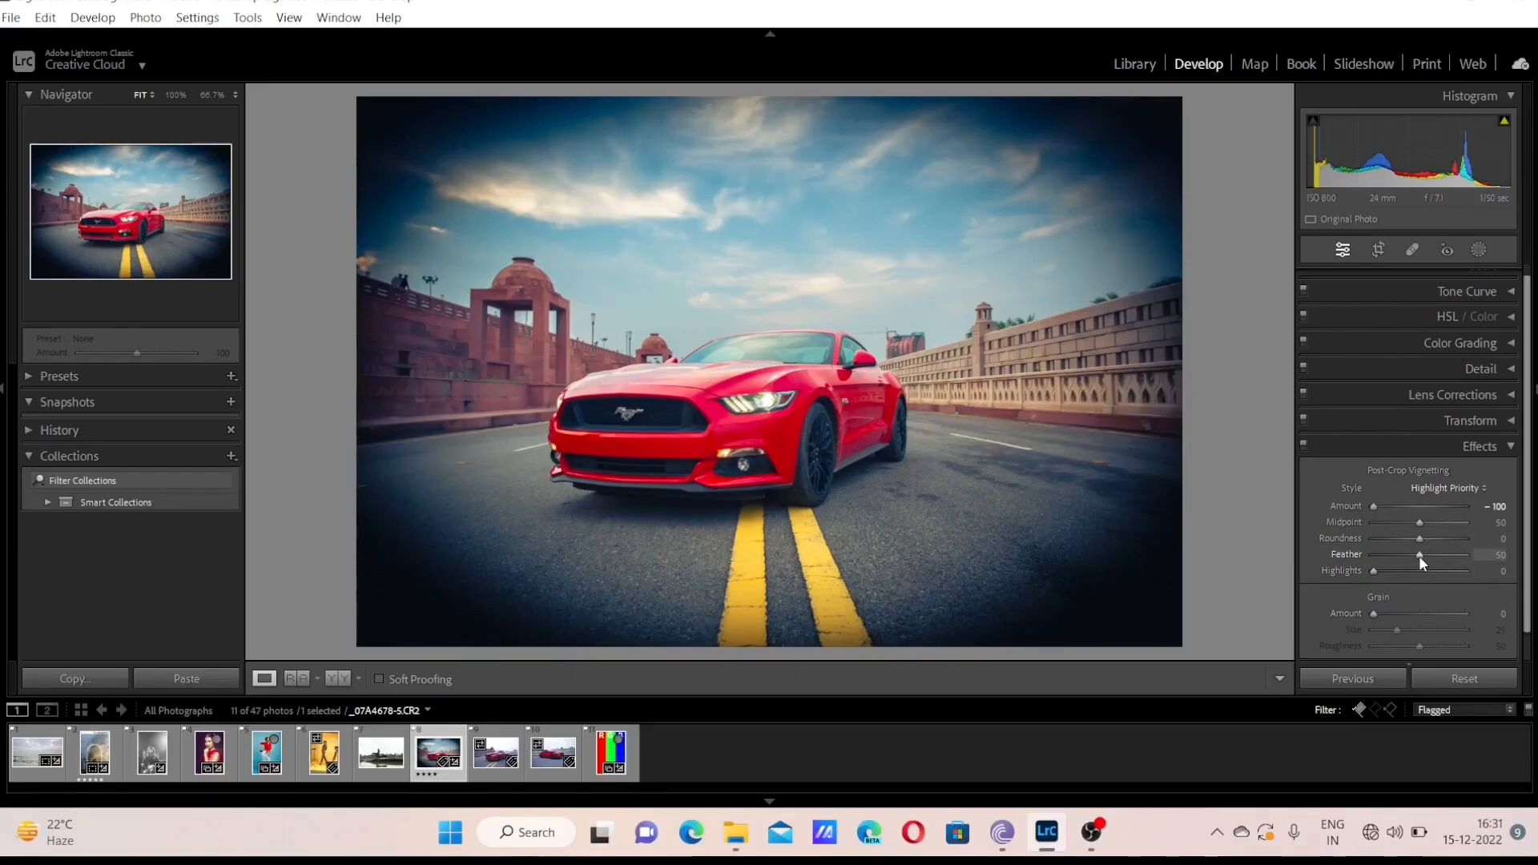
# Try the vignette's feather at 0 and 85, reset it to 50, and set the vignette's highlights to 50
pyautogui.moveTo(1416, 555); pyautogui.dragTo(1354, 560)
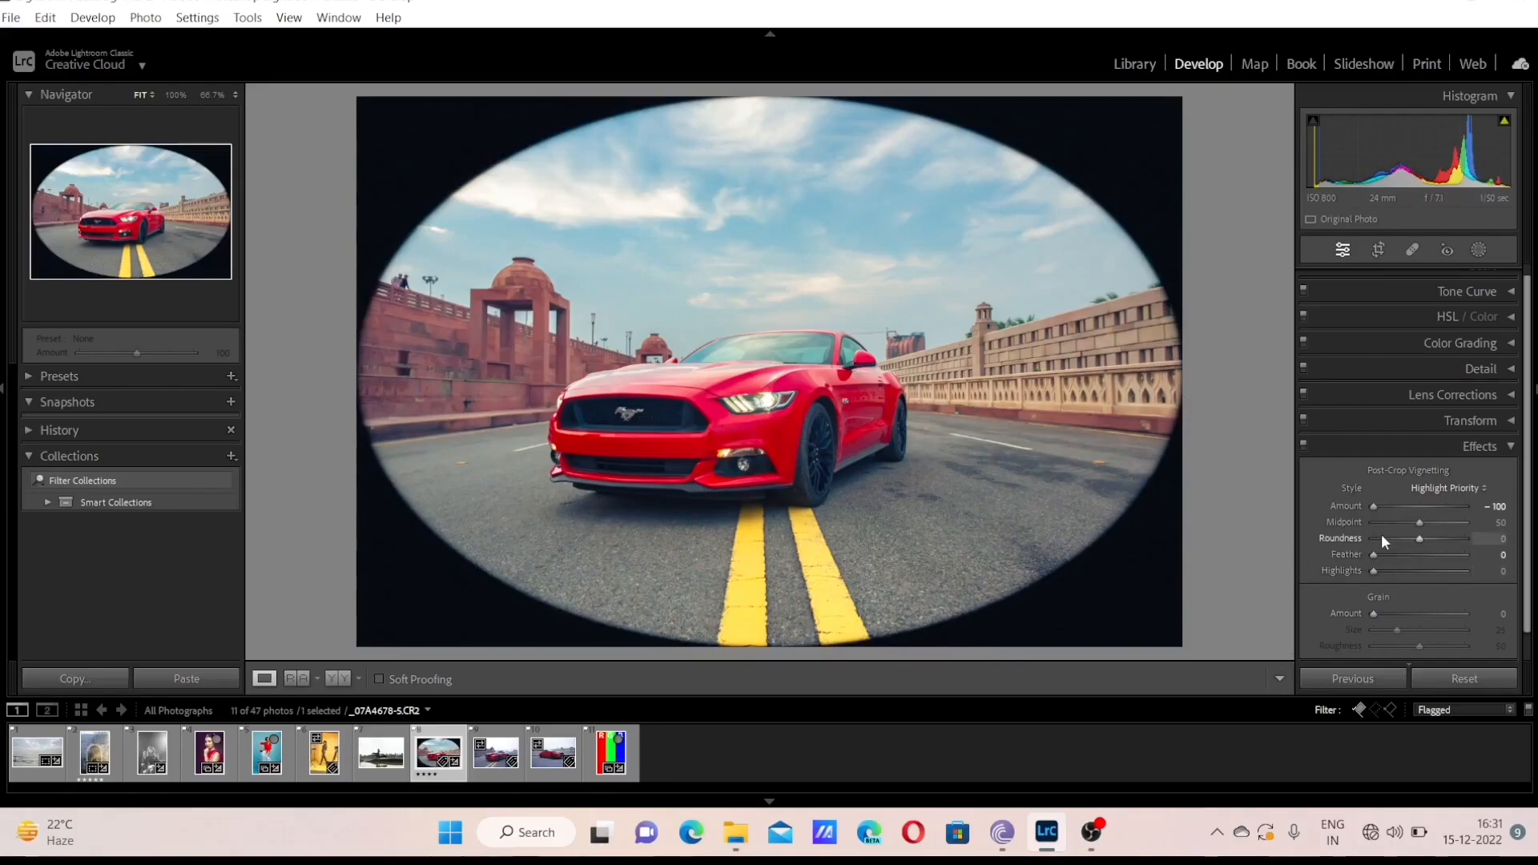
pyautogui.moveTo(1377, 554); pyautogui.dragTo(1453, 559)
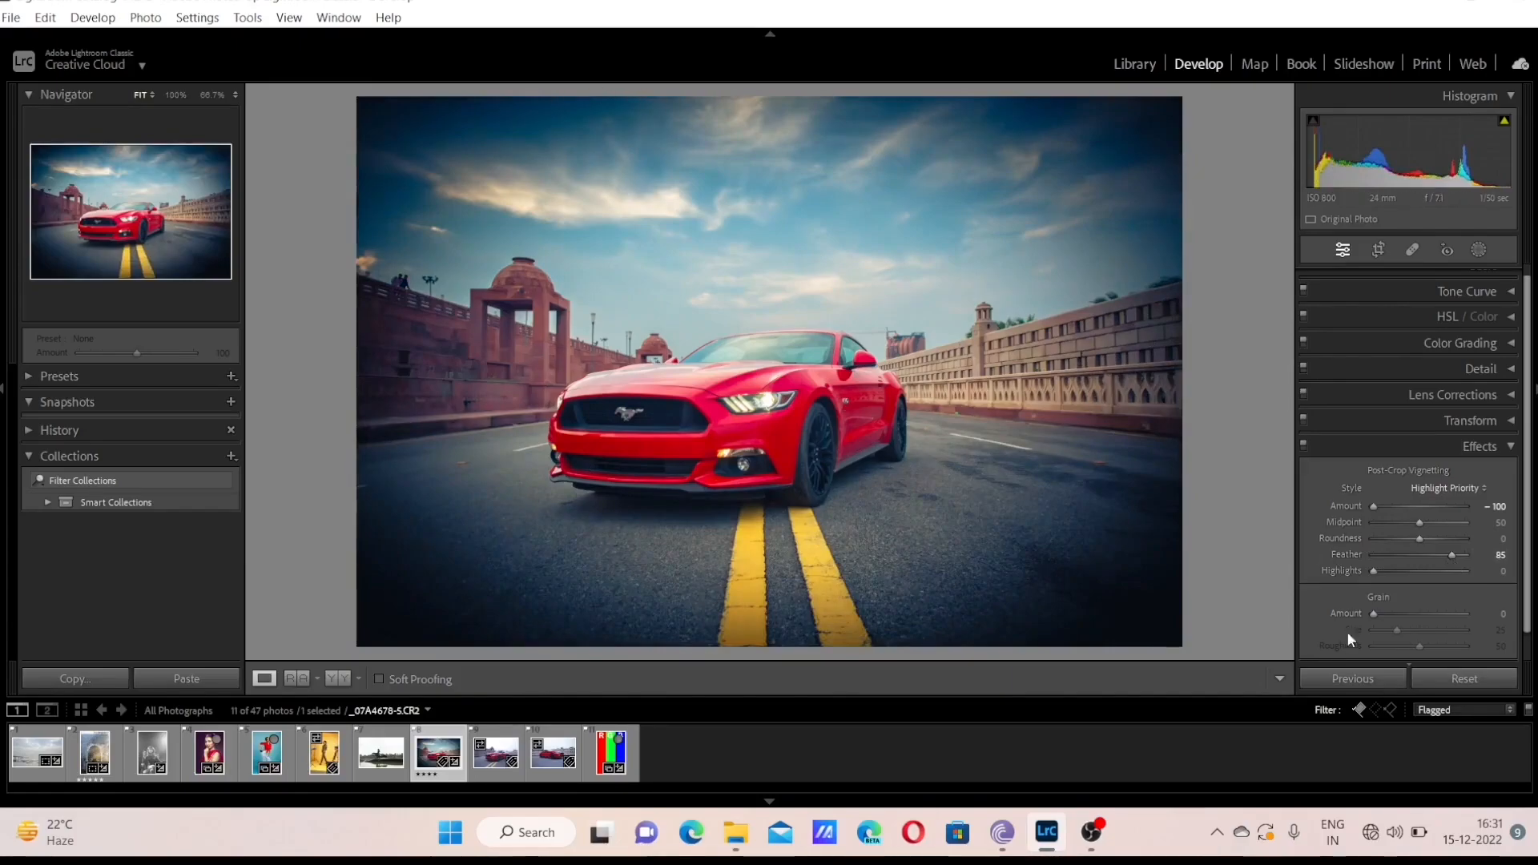
pyautogui.doubleClick(1347, 553)
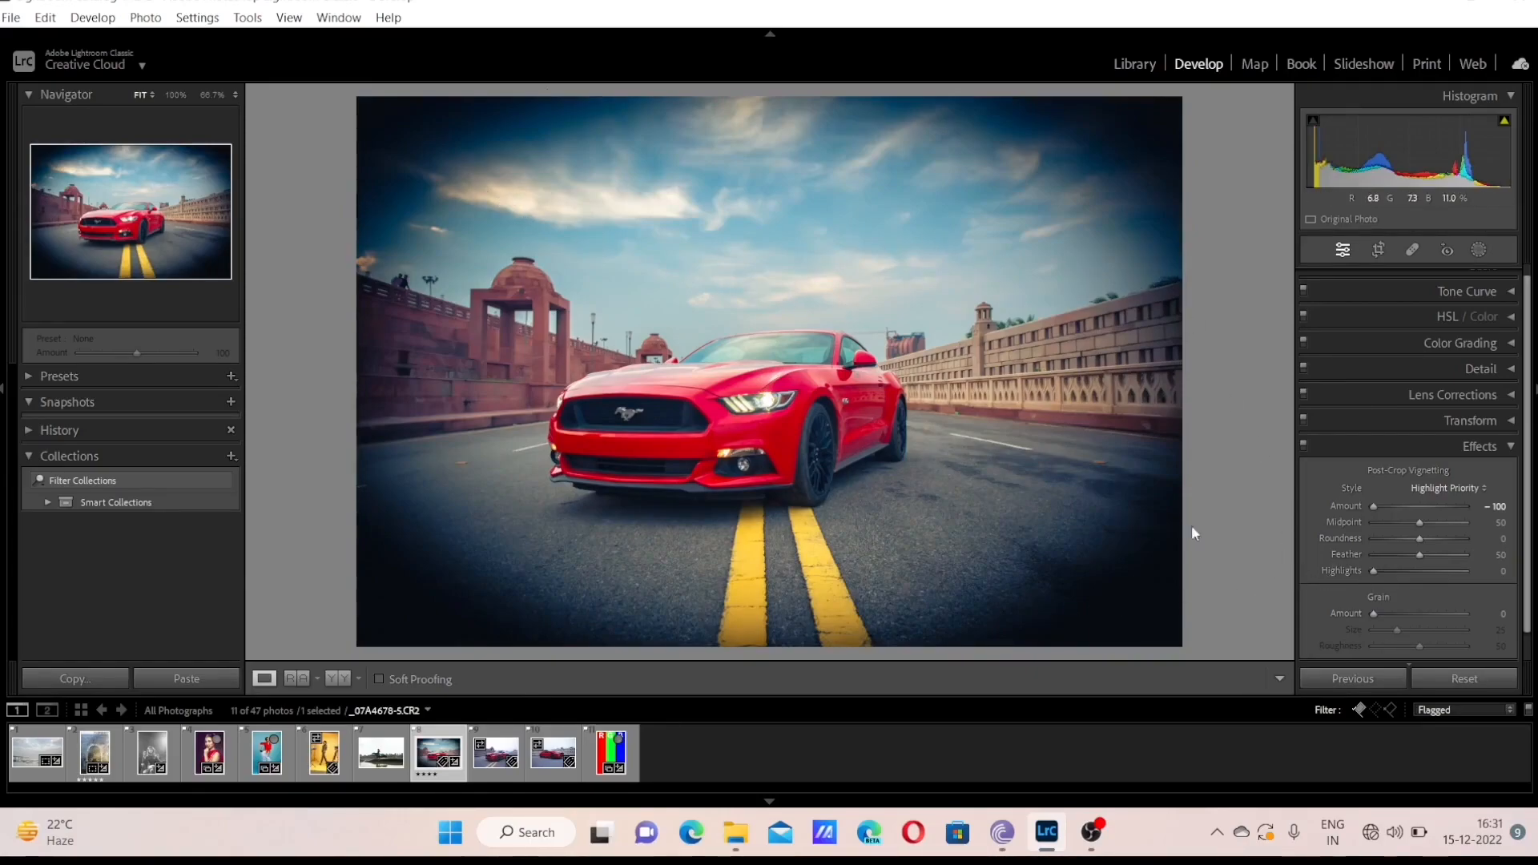
pyautogui.moveTo(1368, 573); pyautogui.dragTo(1421, 577)
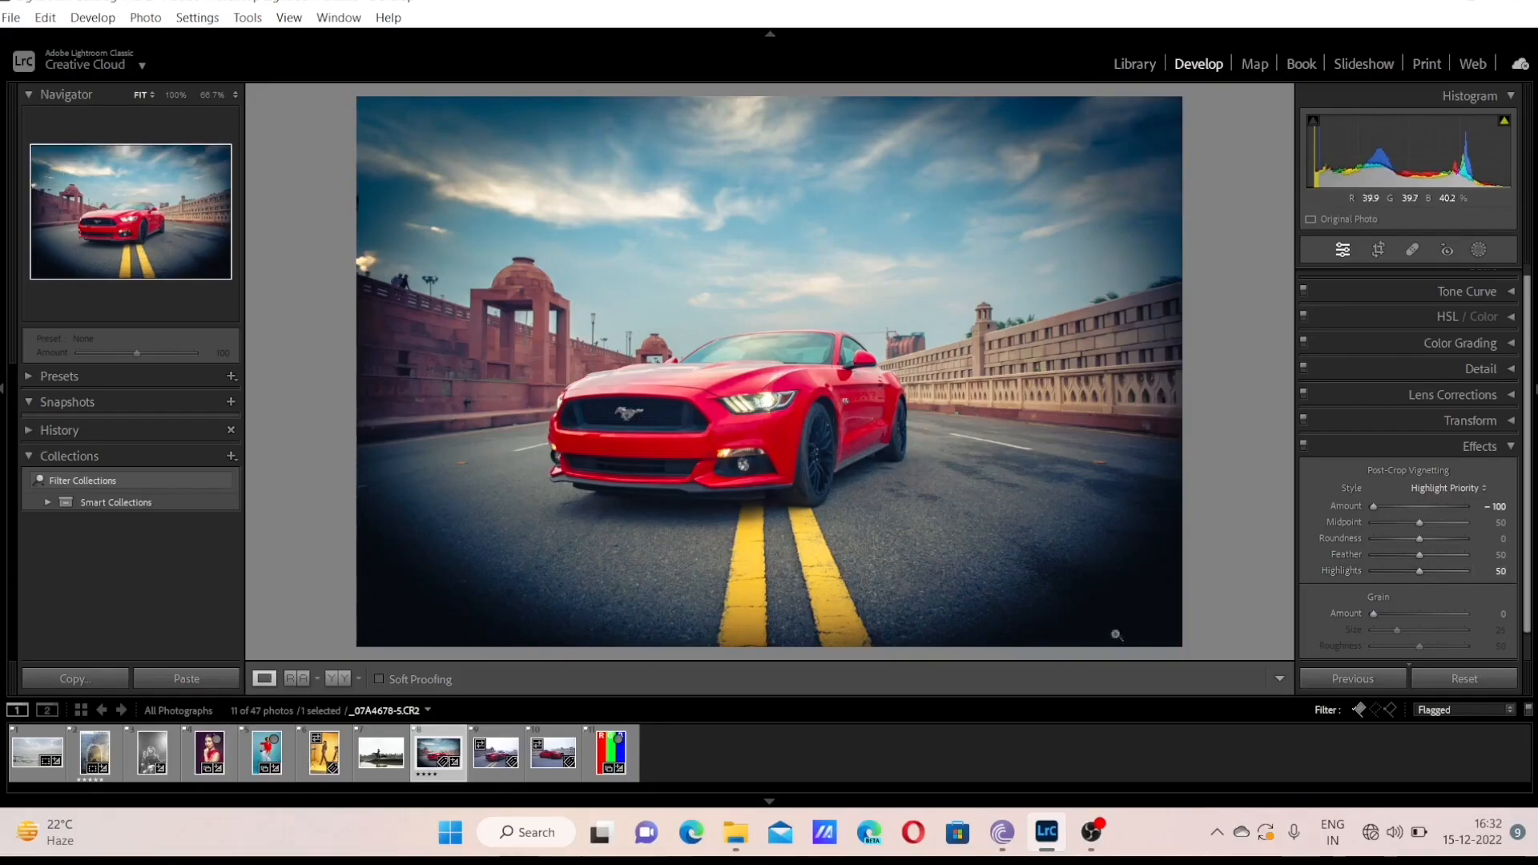
# Set the vignette's highlights to 88 and reset the post-crop vignetting amount to 0
pyautogui.moveTo(1425, 575); pyautogui.dragTo(1454, 579)
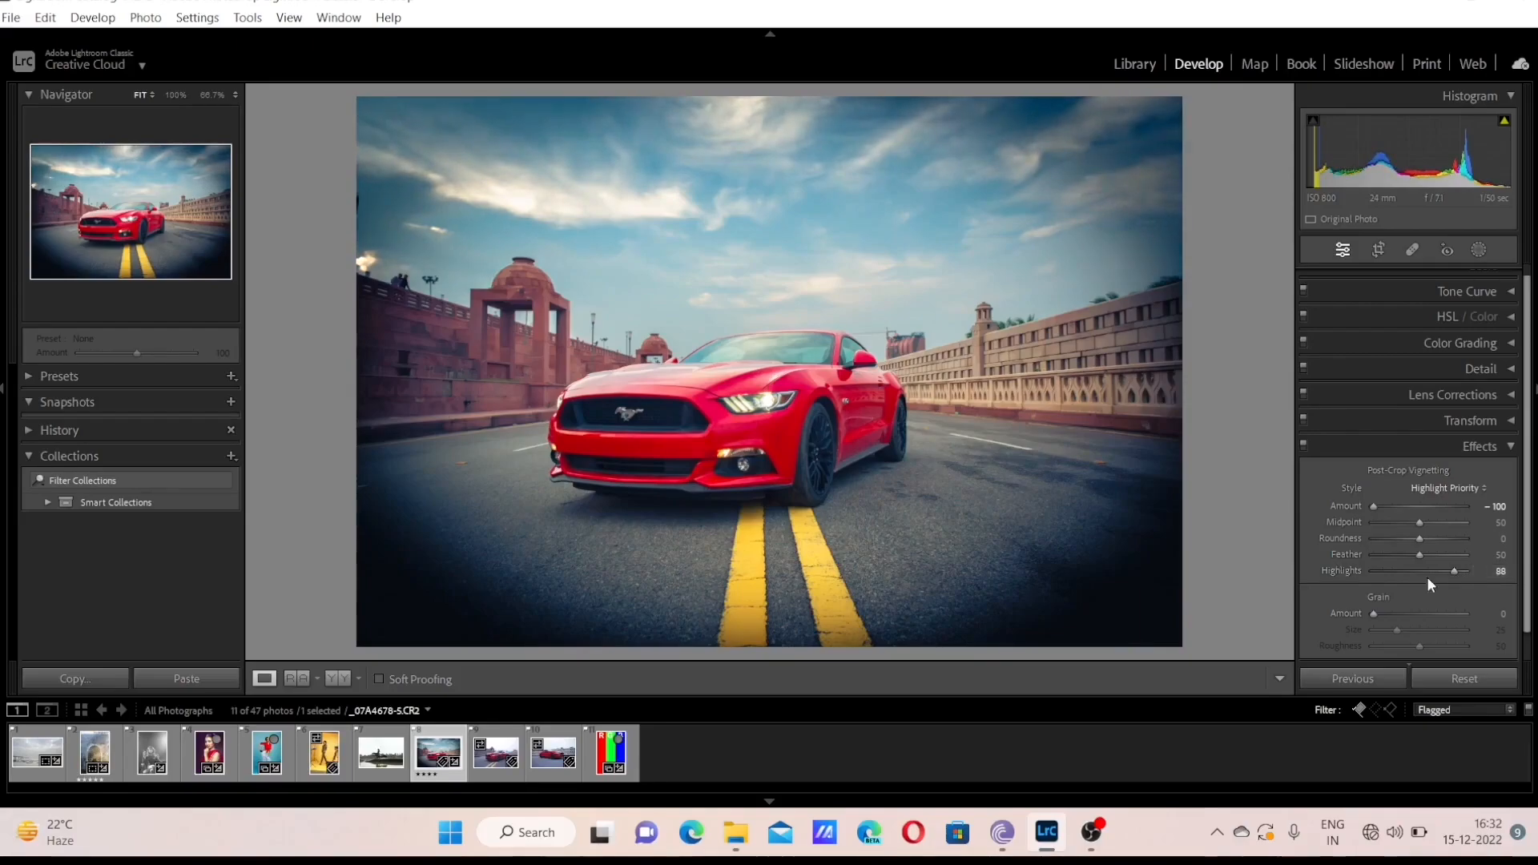
pyautogui.doubleClick(1346, 507)
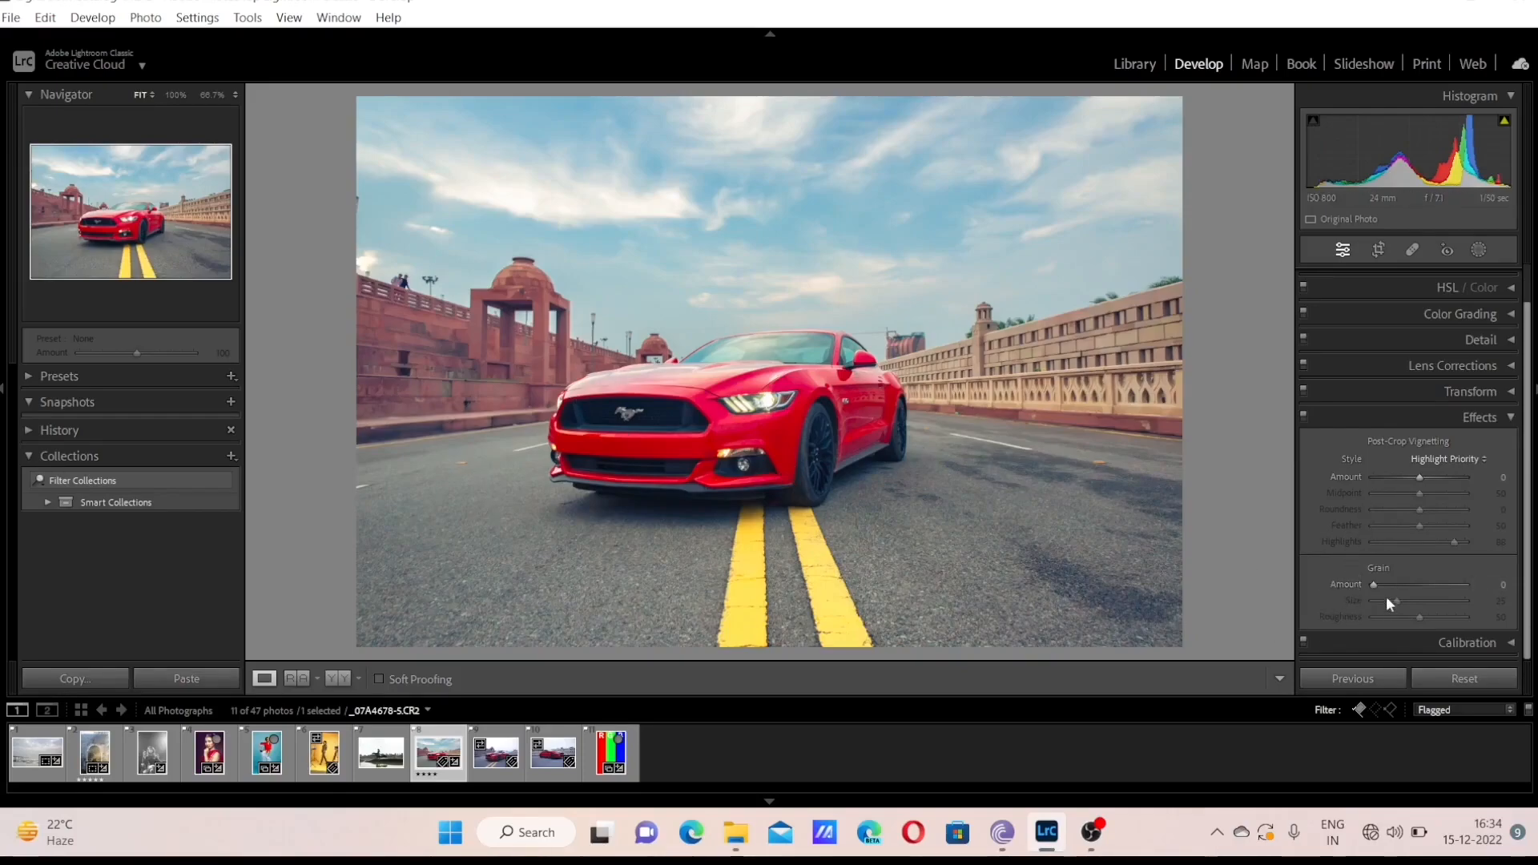
# Try a grain amount of 100 on the red car photo and inspect its texture close up
pyautogui.moveTo(1373, 584); pyautogui.dragTo(1478, 585)
pyautogui.click(758, 386)
pyautogui.moveTo(637, 416); pyautogui.dragTo(806, 306)
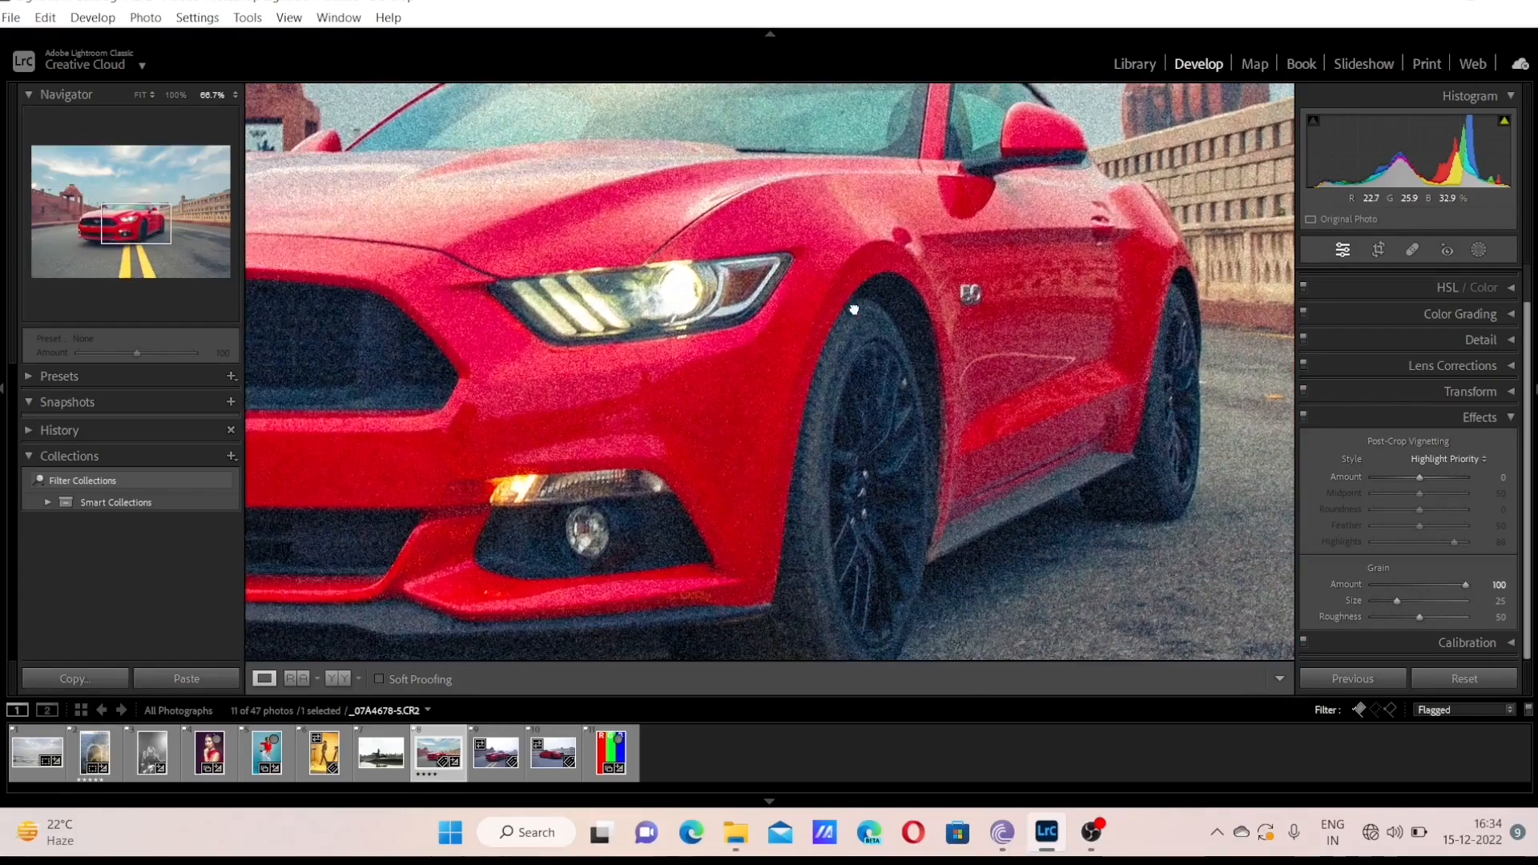
pyautogui.click(807, 306)
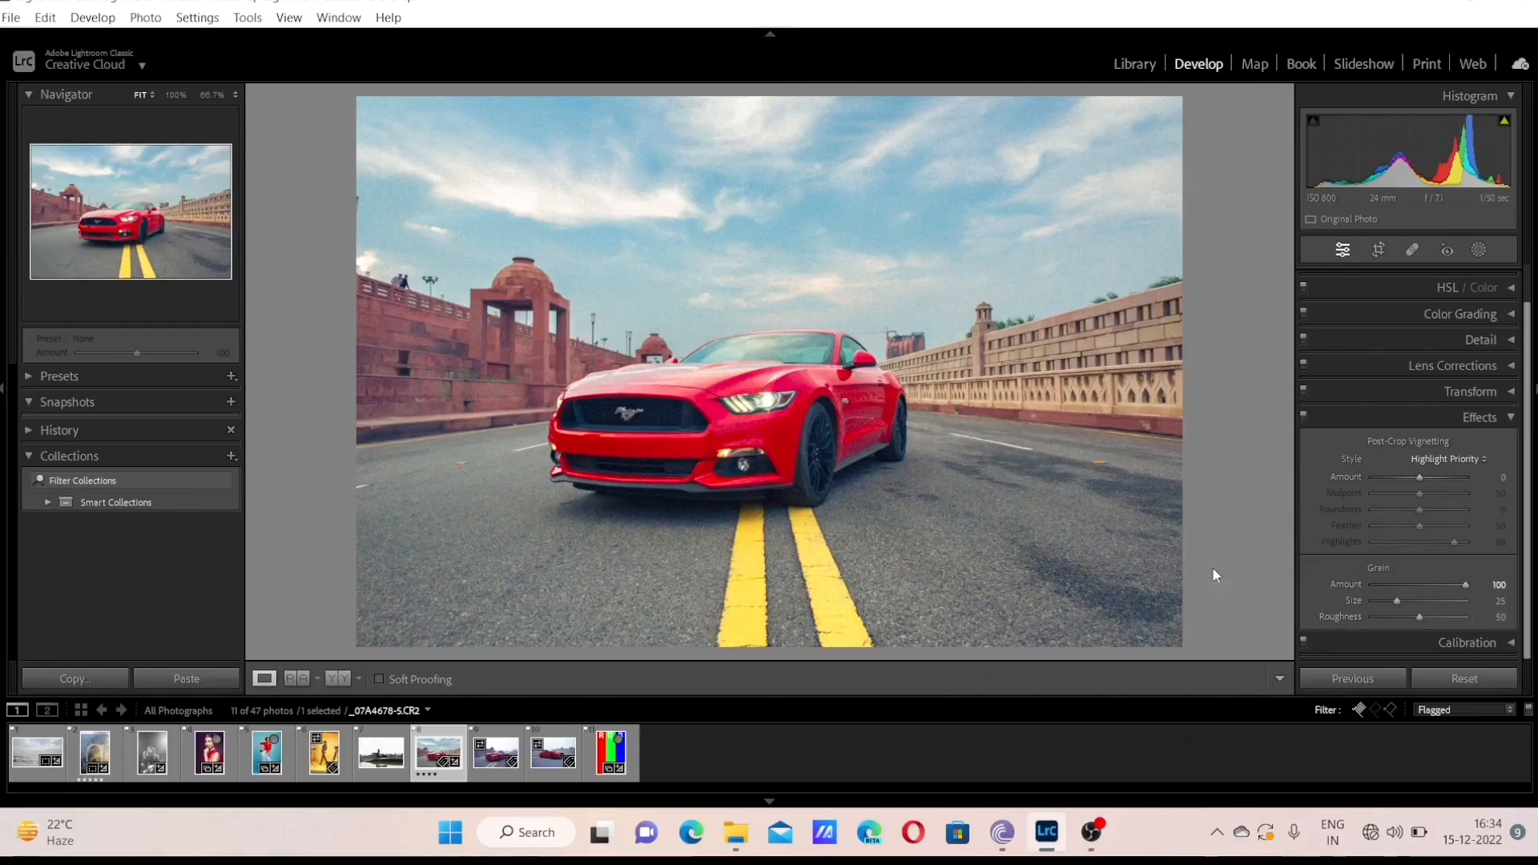
# Try the grain size at 0 and at 100, inspecting the car's bodywork close up each time
pyautogui.moveTo(1393, 602); pyautogui.dragTo(1366, 603)
pyautogui.click(711, 384)
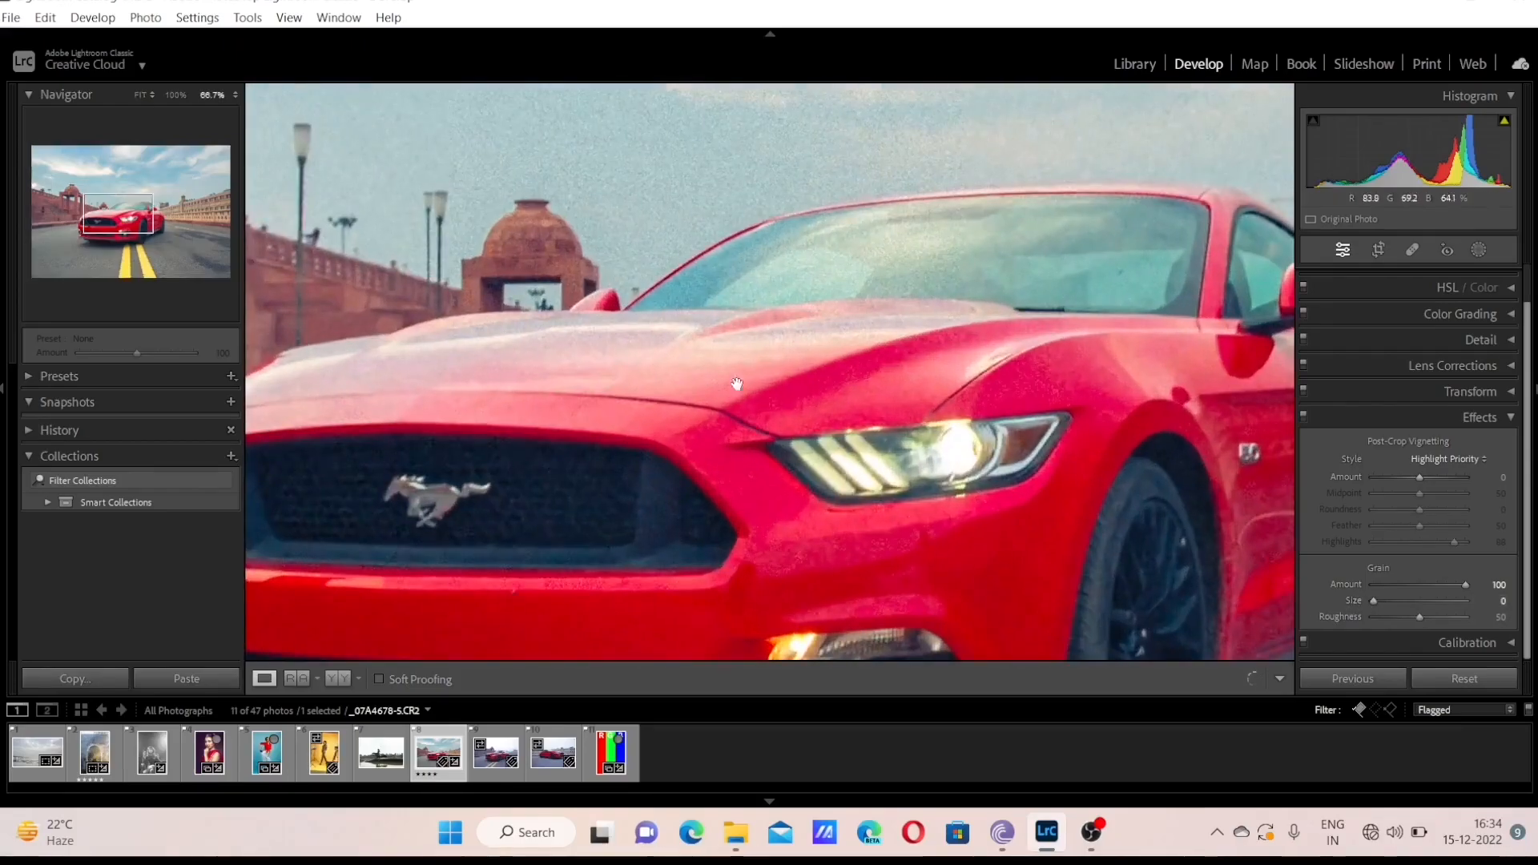
pyautogui.moveTo(961, 542); pyautogui.dragTo(1029, 473)
pyautogui.click(1028, 473)
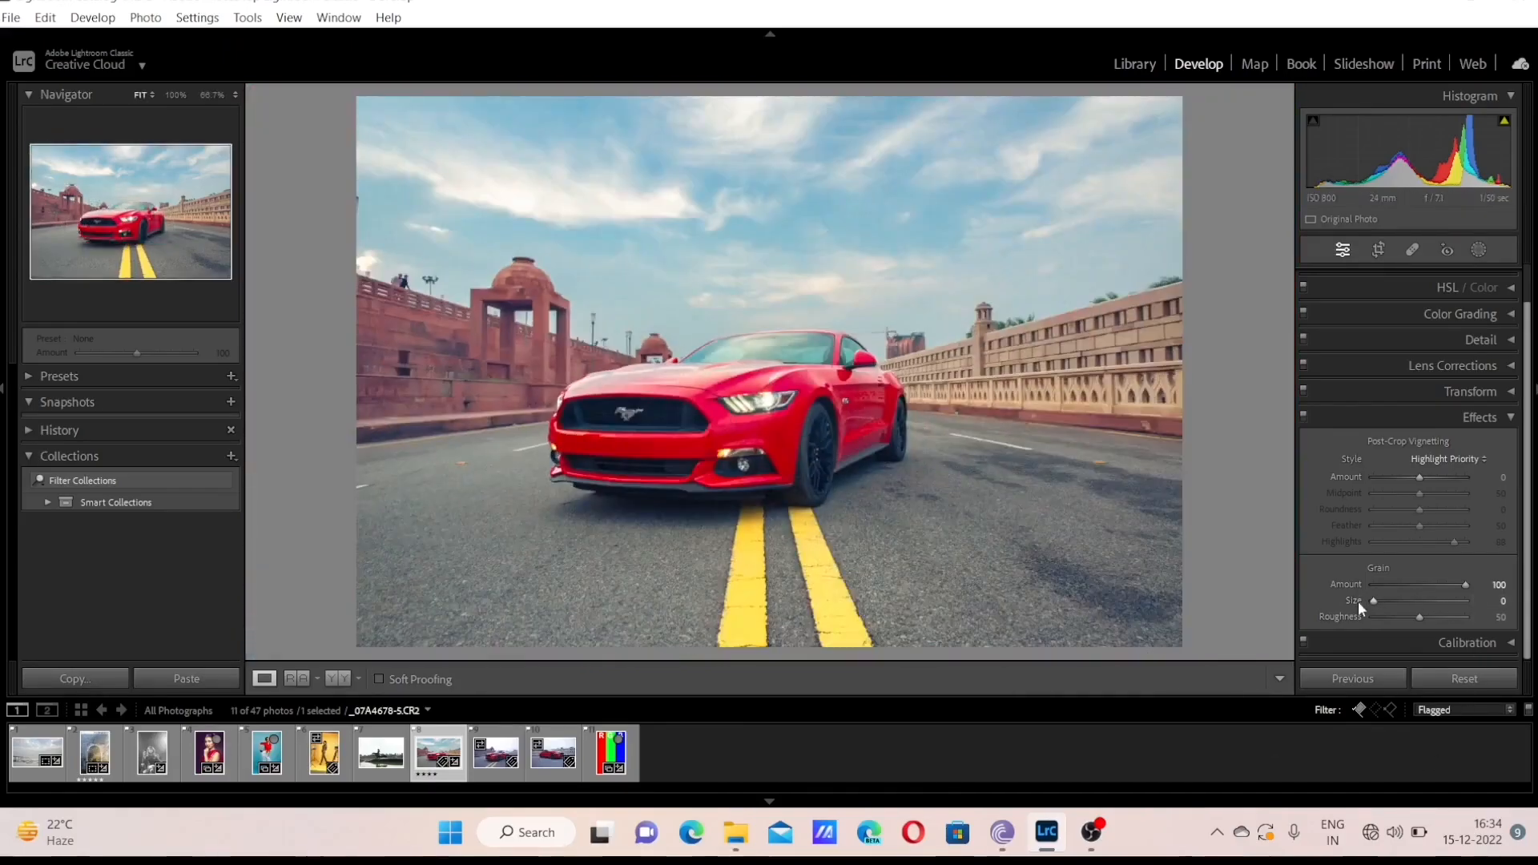
pyautogui.moveTo(1391, 597); pyautogui.dragTo(1415, 604)
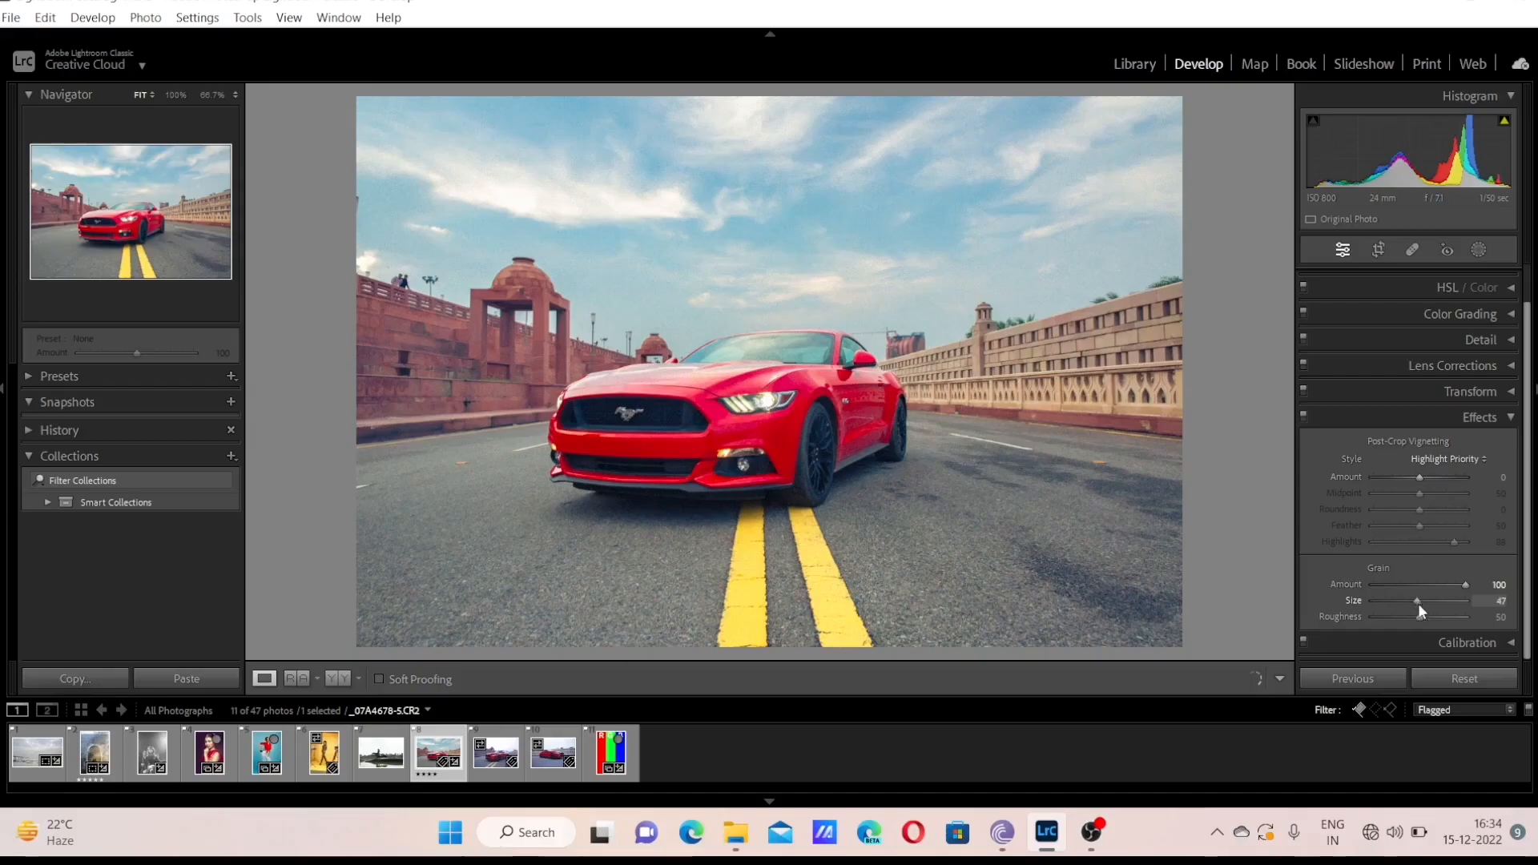
pyautogui.click(853, 435)
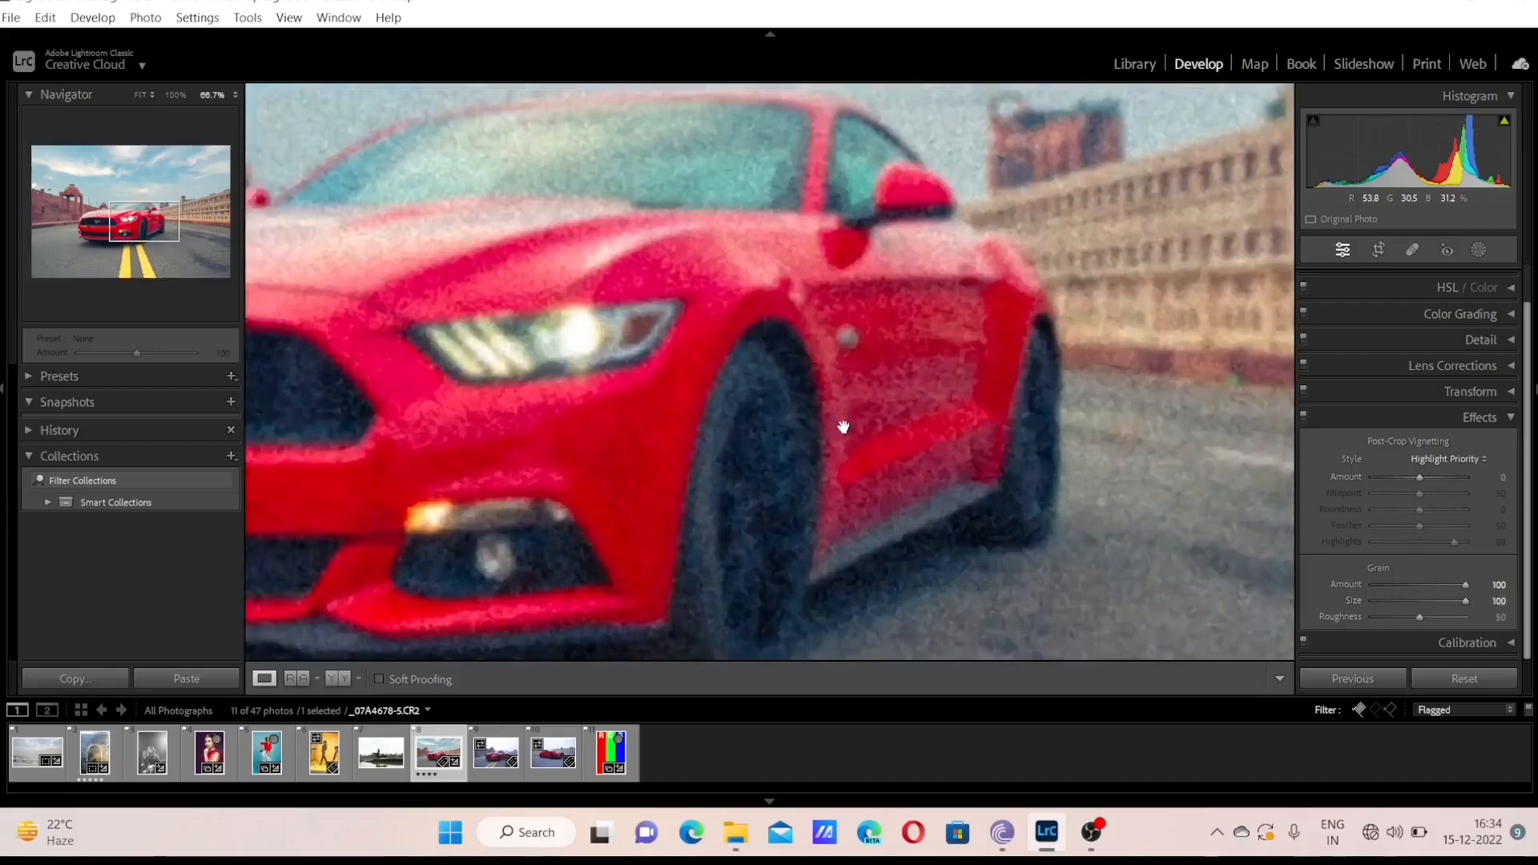
pyautogui.click(1114, 184)
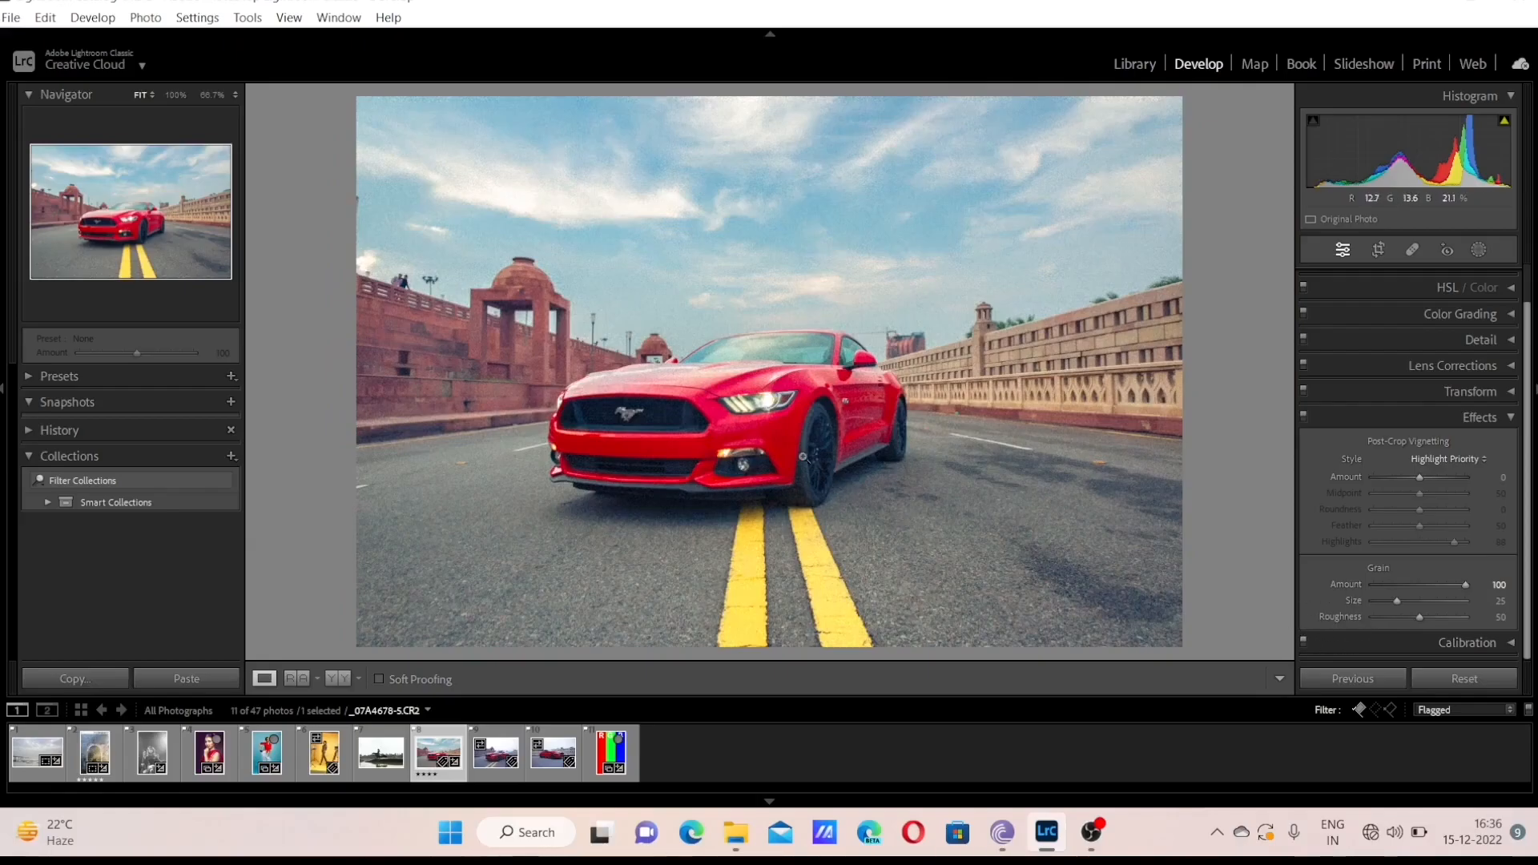
# Try a stronger grain roughness on the zoomed-in car, and reset both the roughness and the grain amount
pyautogui.click(747, 388)
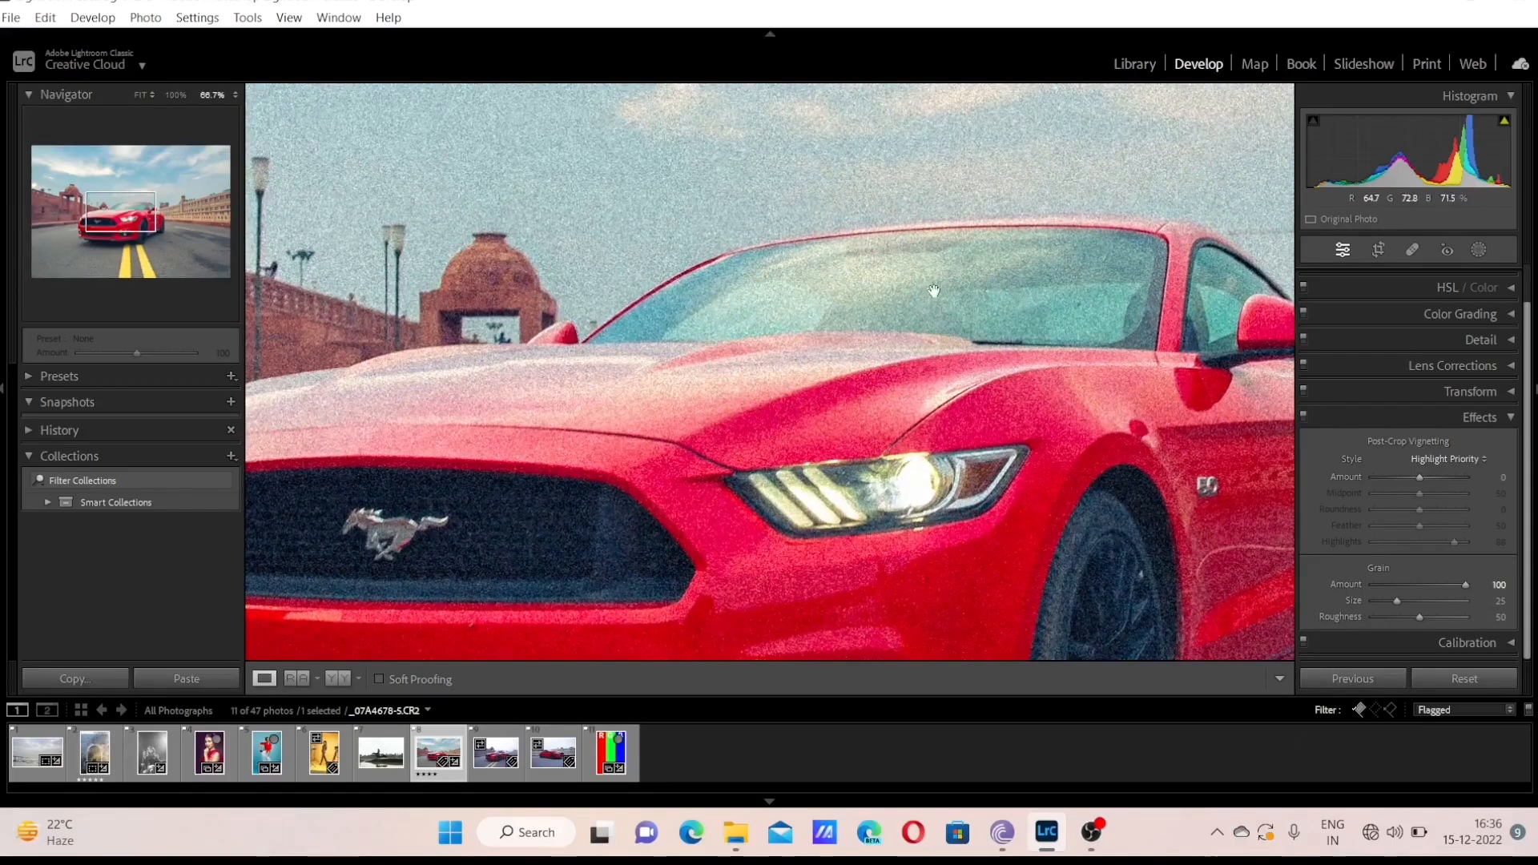
pyautogui.moveTo(993, 488); pyautogui.dragTo(1167, 287)
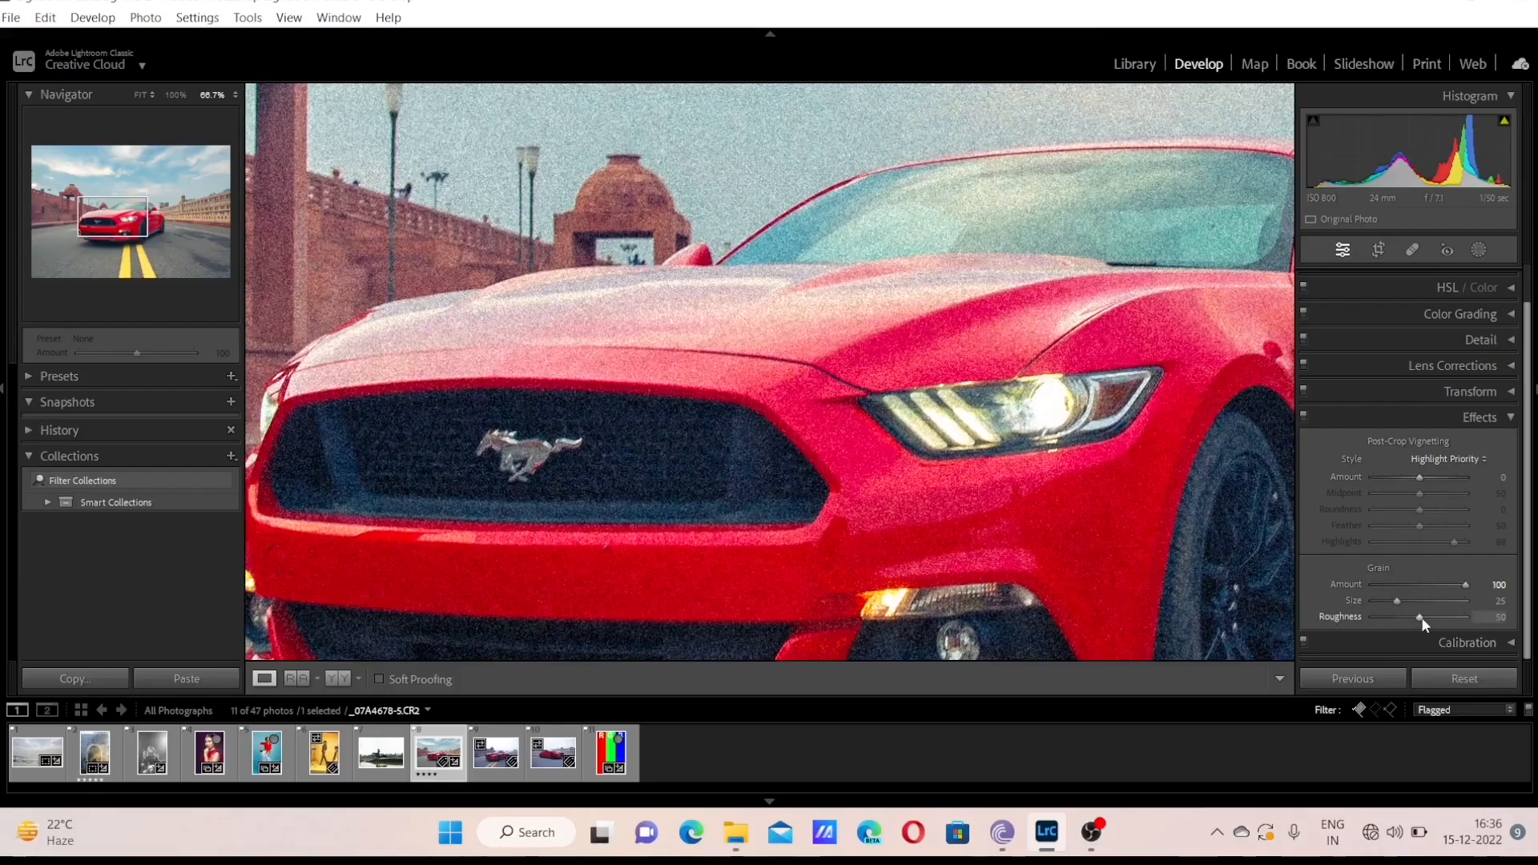
pyautogui.moveTo(1420, 617); pyautogui.dragTo(1473, 640)
pyautogui.doubleClick(1329, 616)
pyautogui.doubleClick(1350, 584)
pyautogui.press('z')
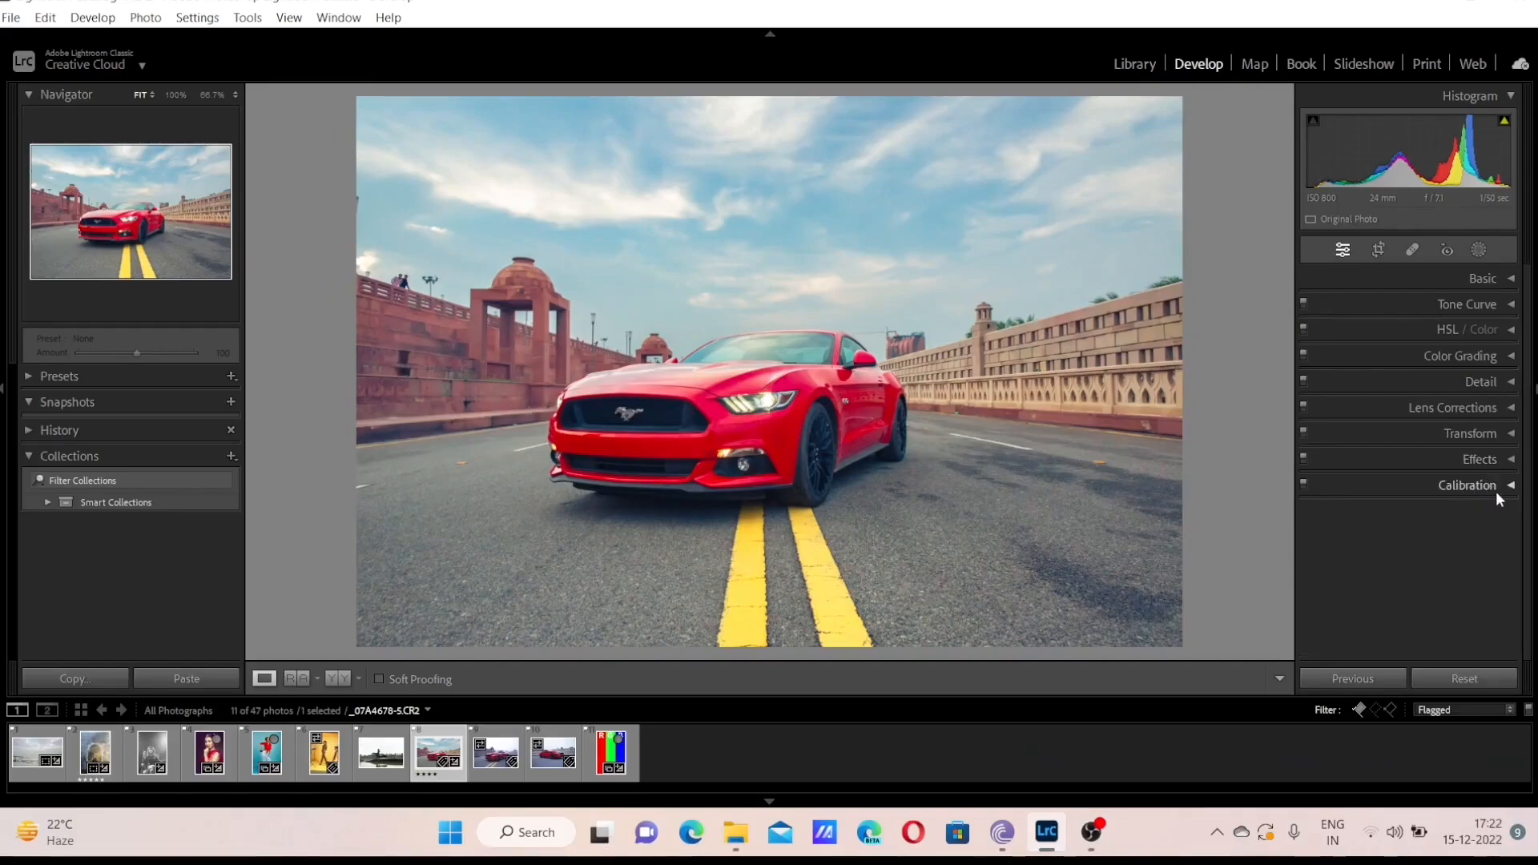
# Open the Calibration settings for the red car photo and look over the shadows tint and primary color controls
pyautogui.click(1506, 490)
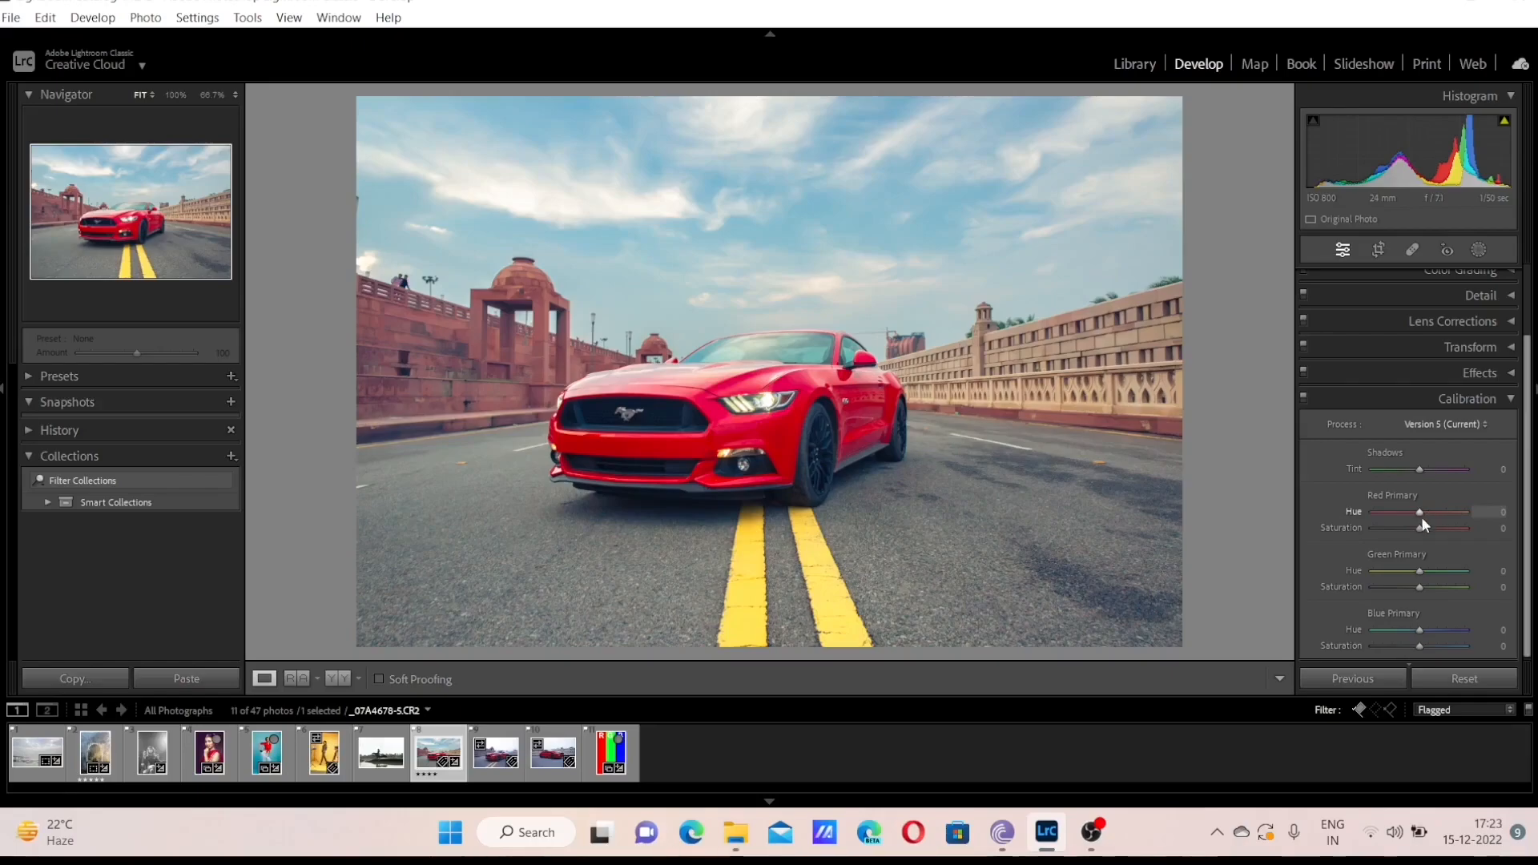
pyautogui.scroll(2, 1469, 503)
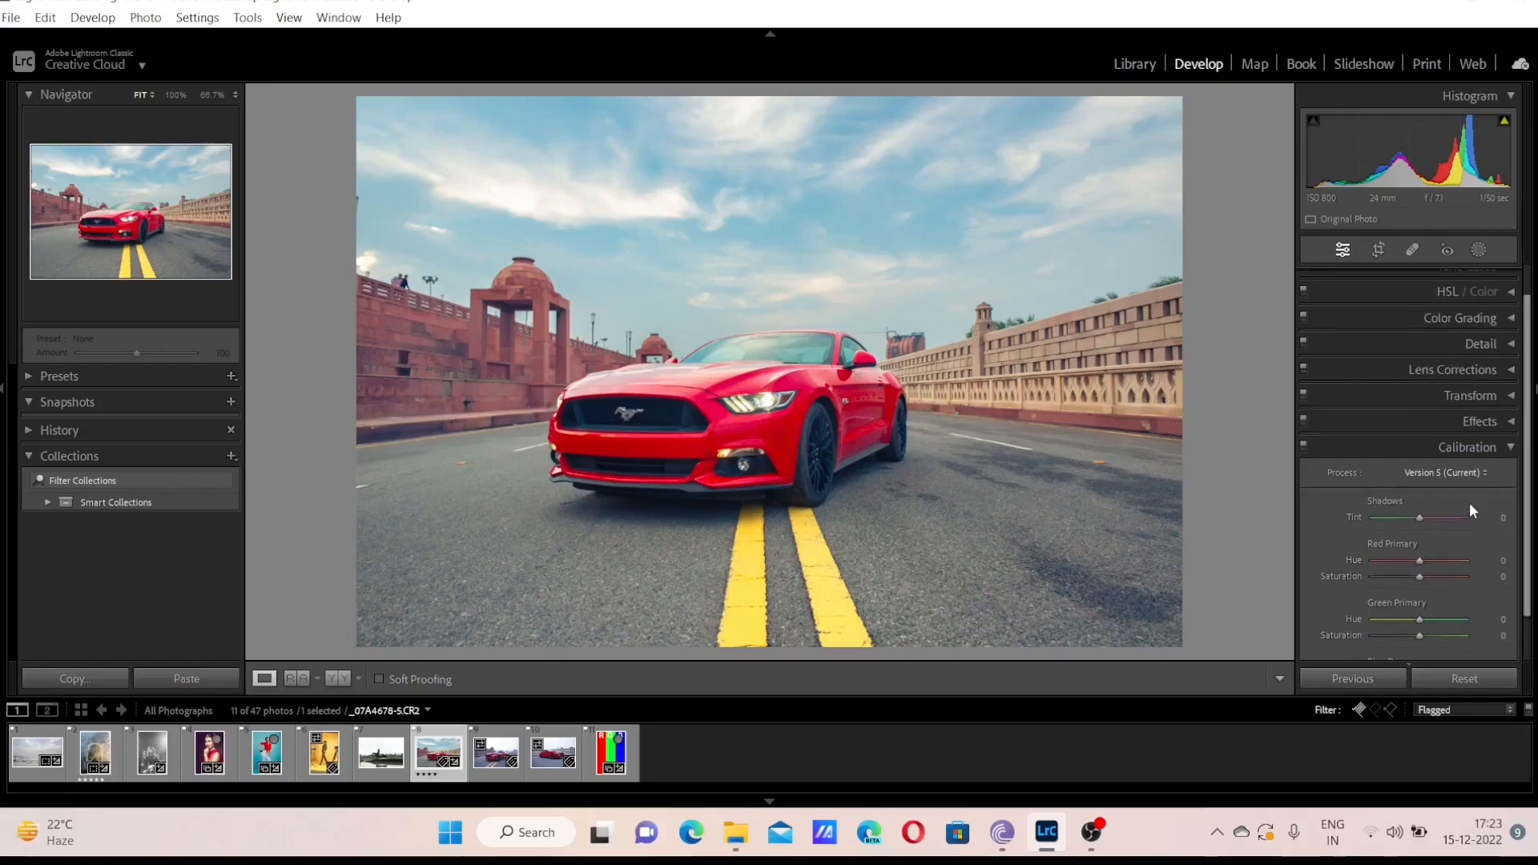
pyautogui.scroll(2, 1464, 354)
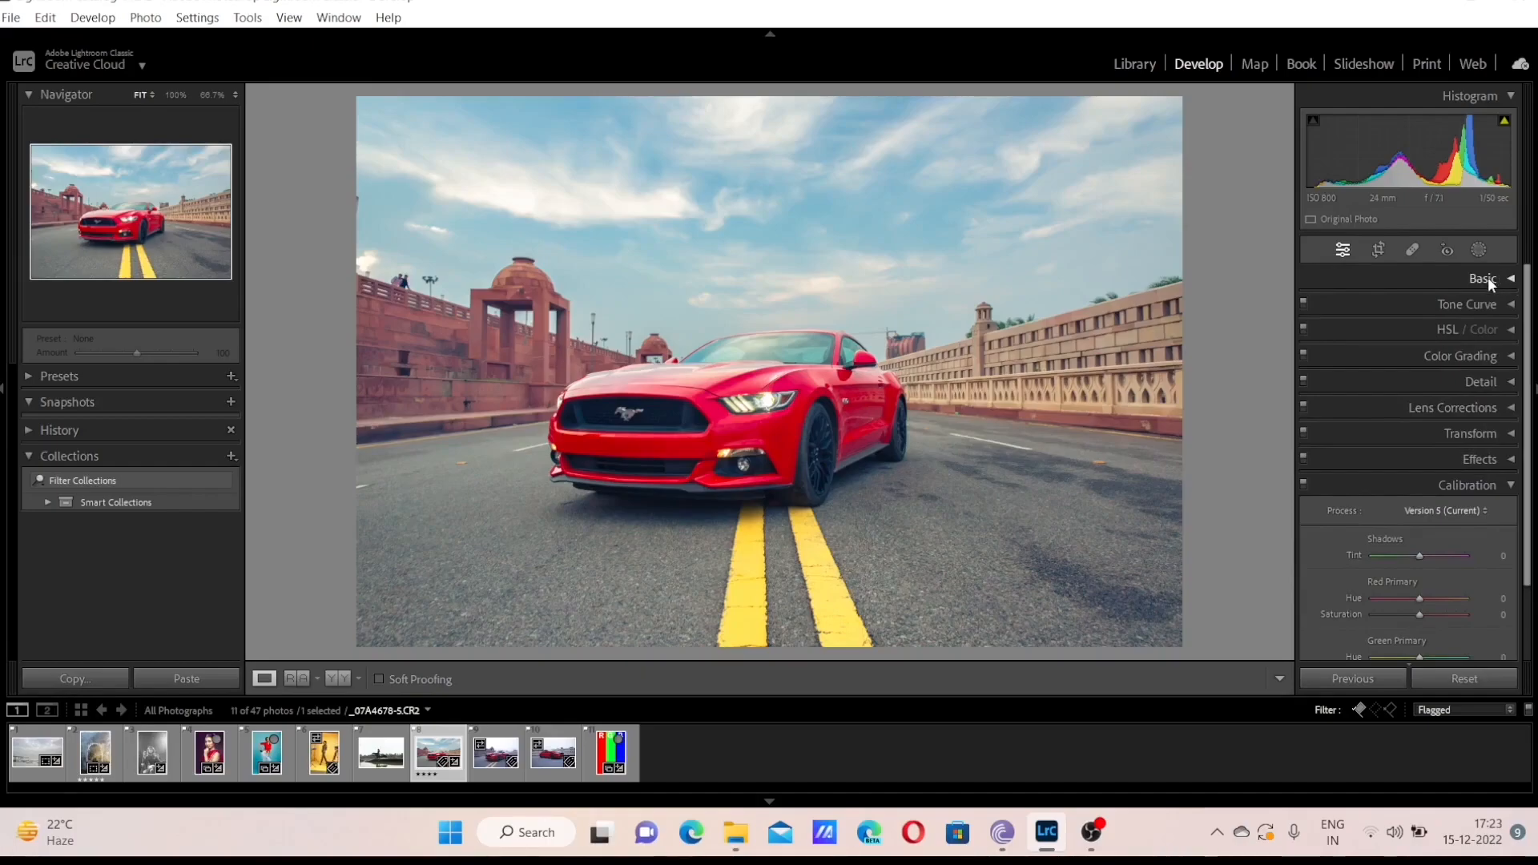
pyautogui.scroll(-2, 1481, 296)
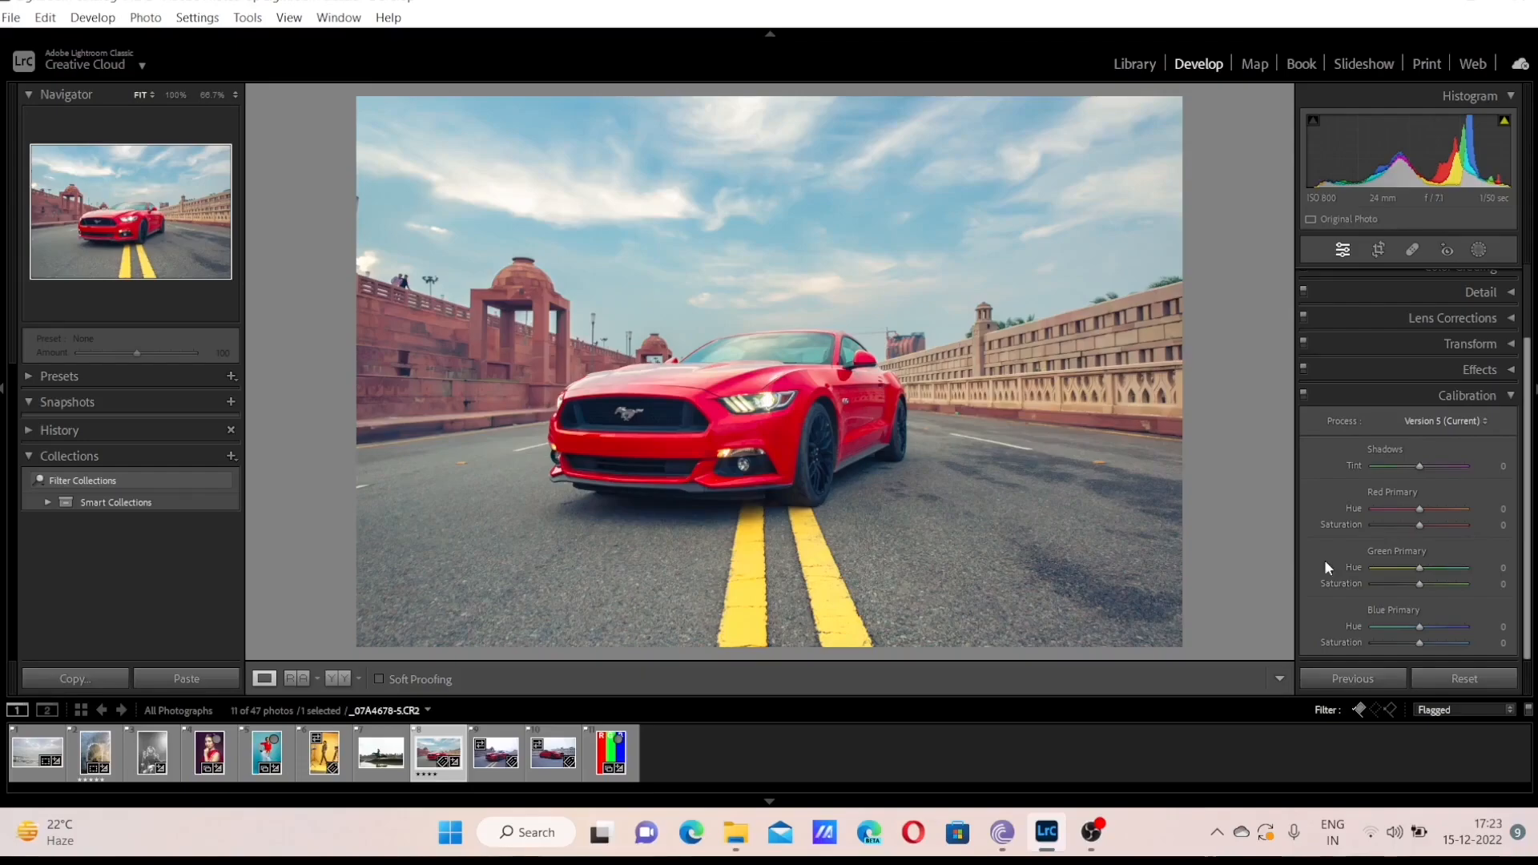
pyautogui.scroll(3, 1440, 517)
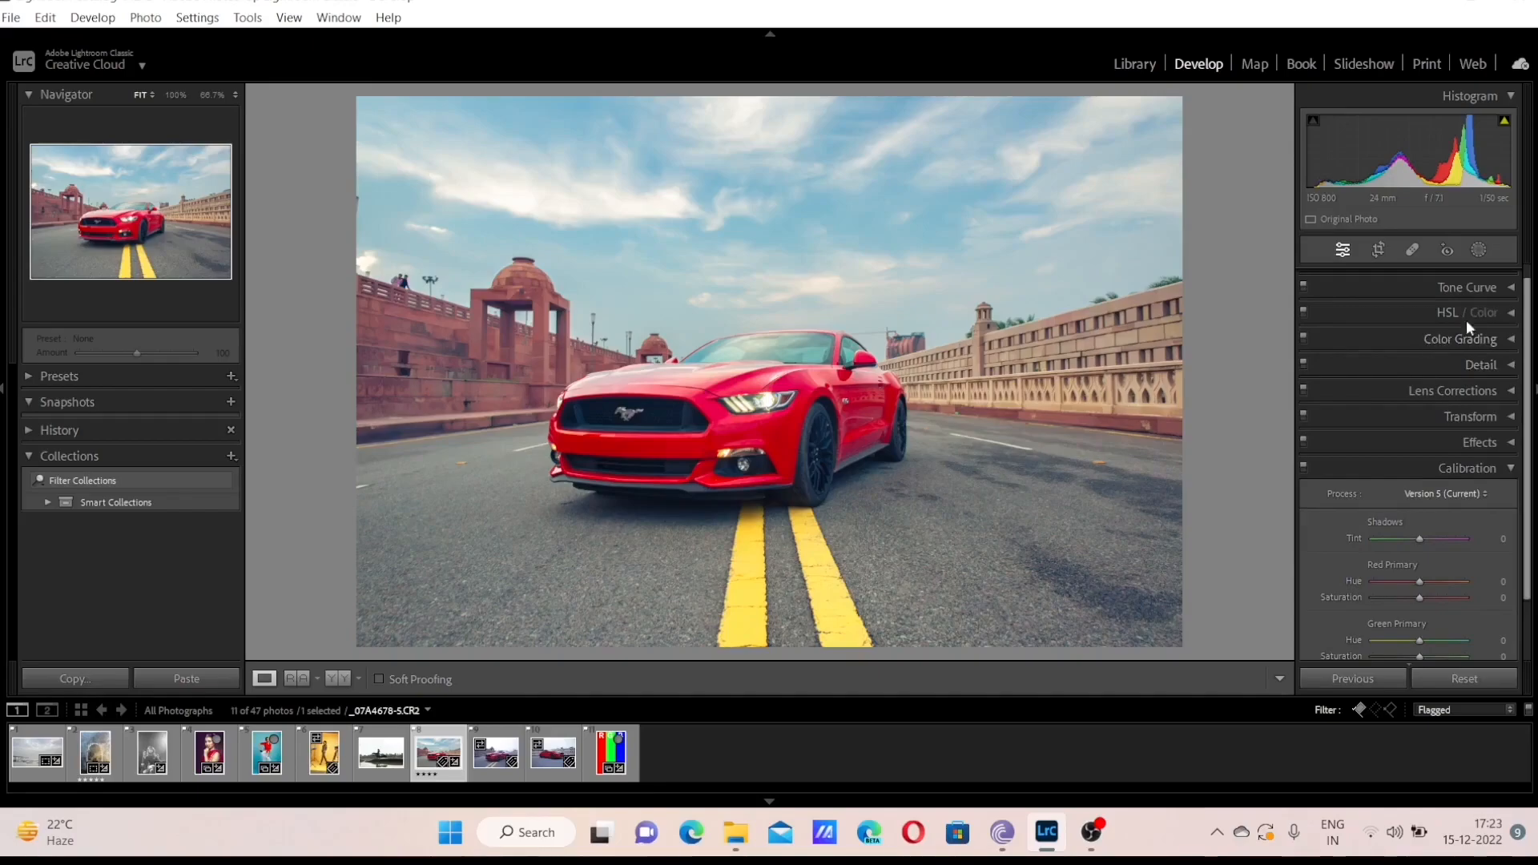
pyautogui.scroll(-3, 1437, 439)
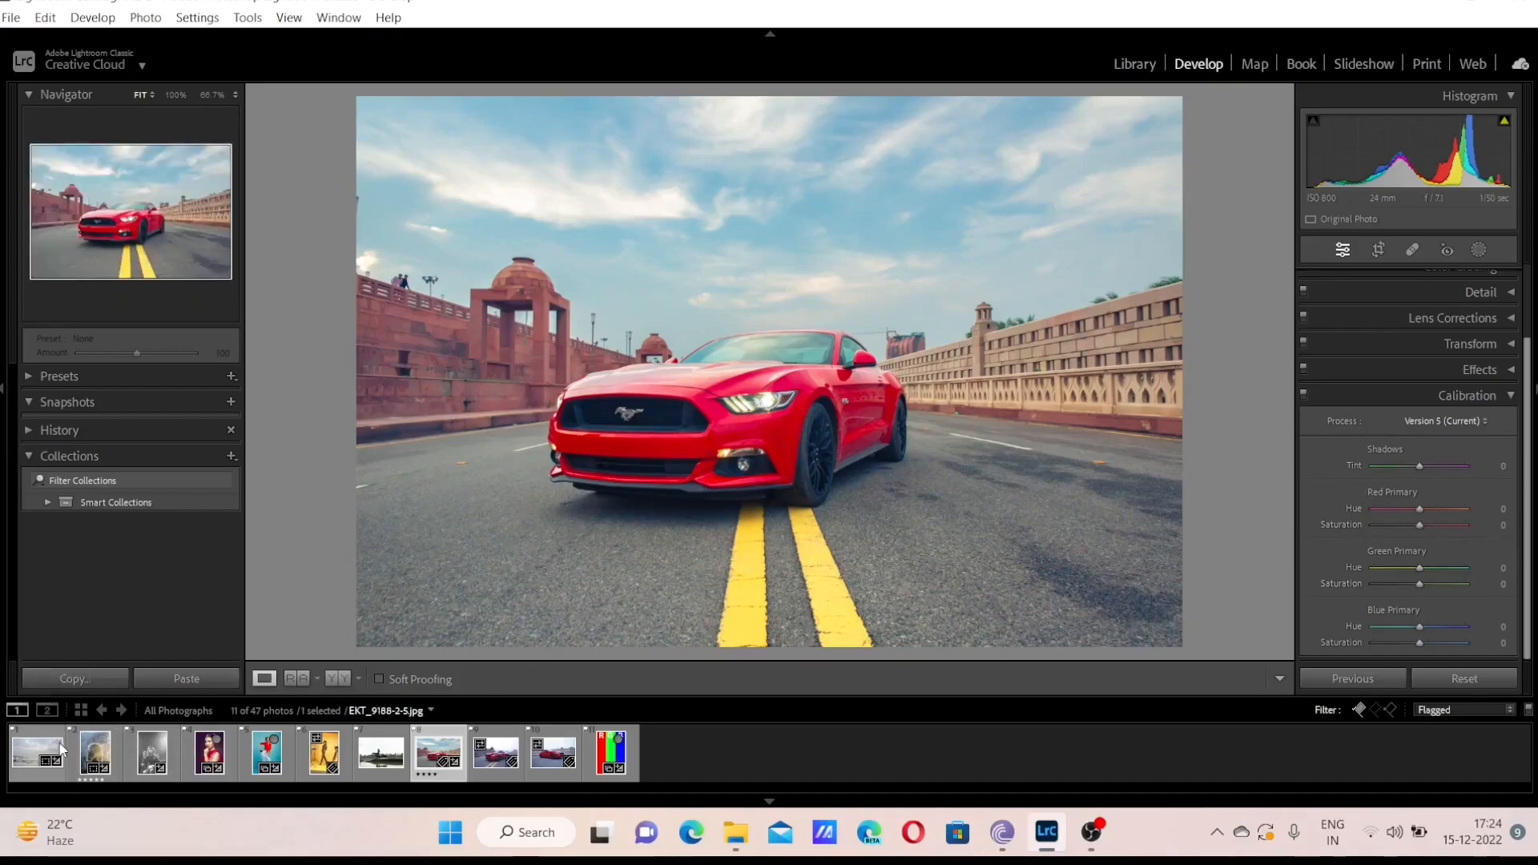
# Switch to the temple photo and look over its HSL hue and saturation controls for comparison with Calibration
pyautogui.click(95, 763)
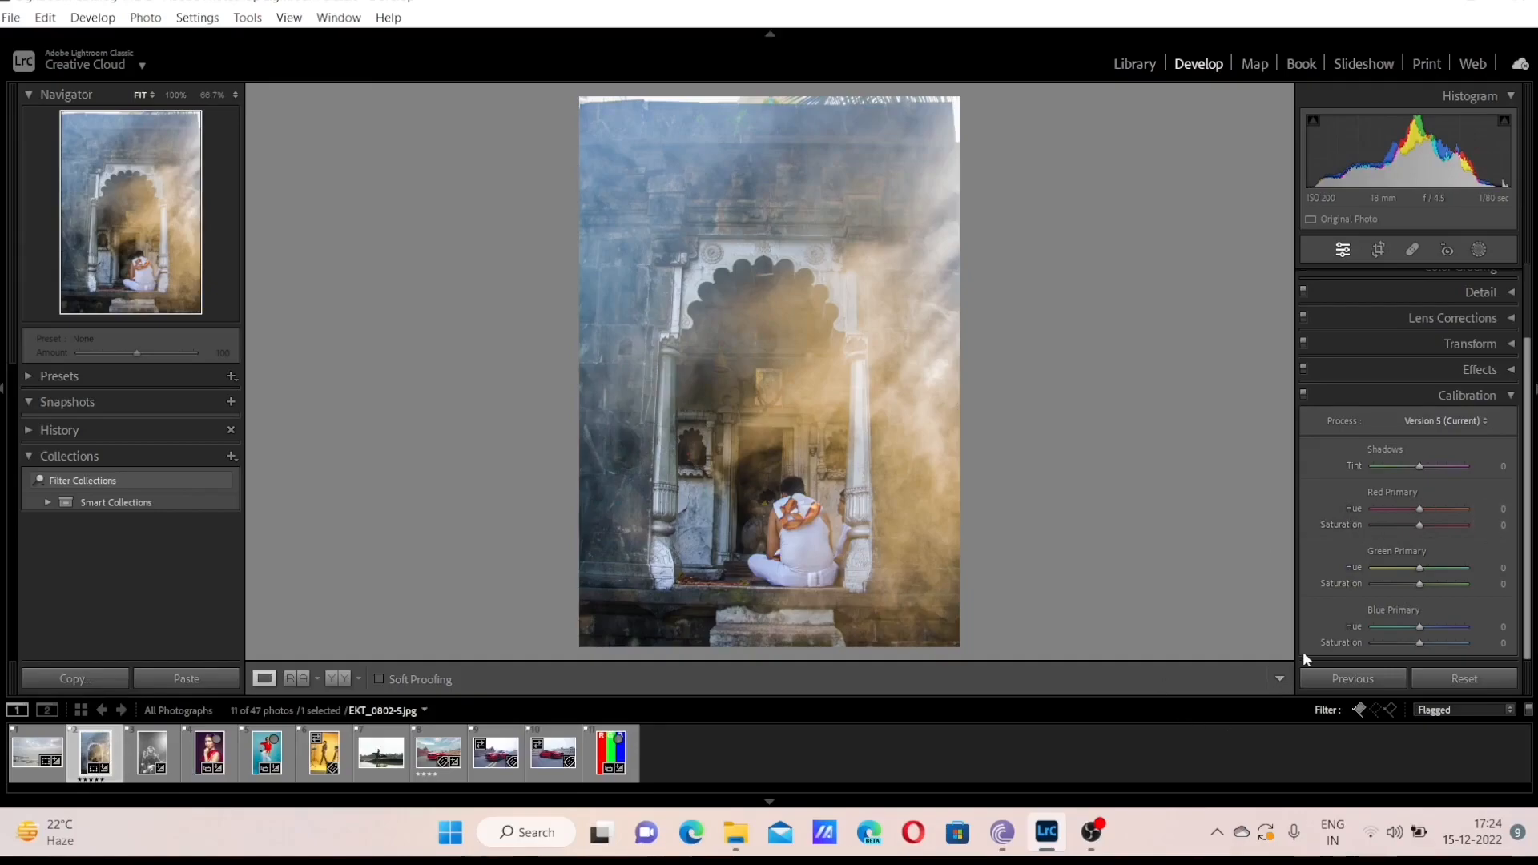
pyautogui.scroll(1, 1362, 561)
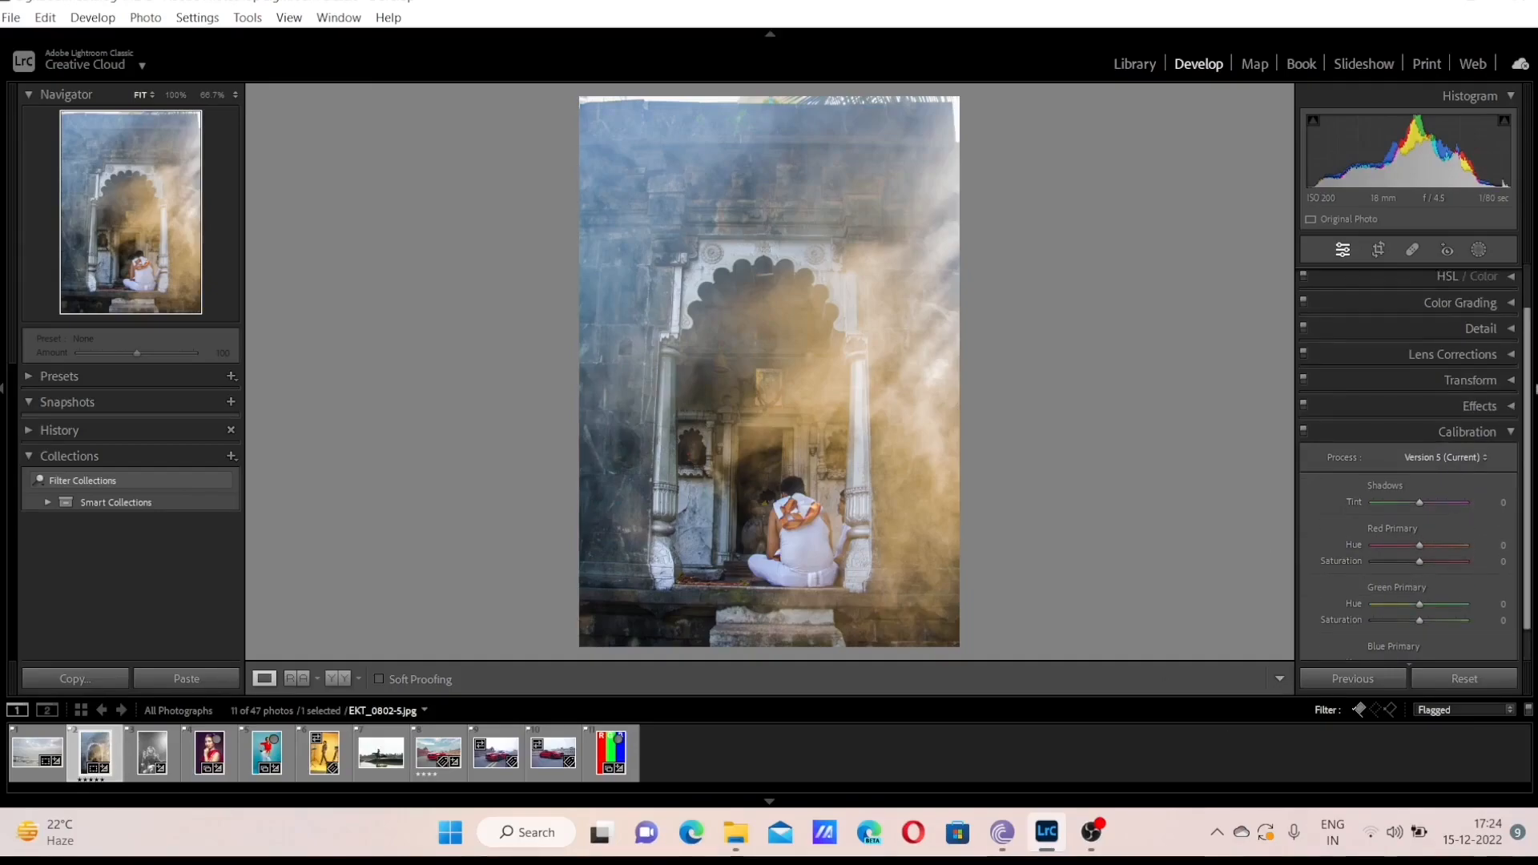
pyautogui.click(1506, 276)
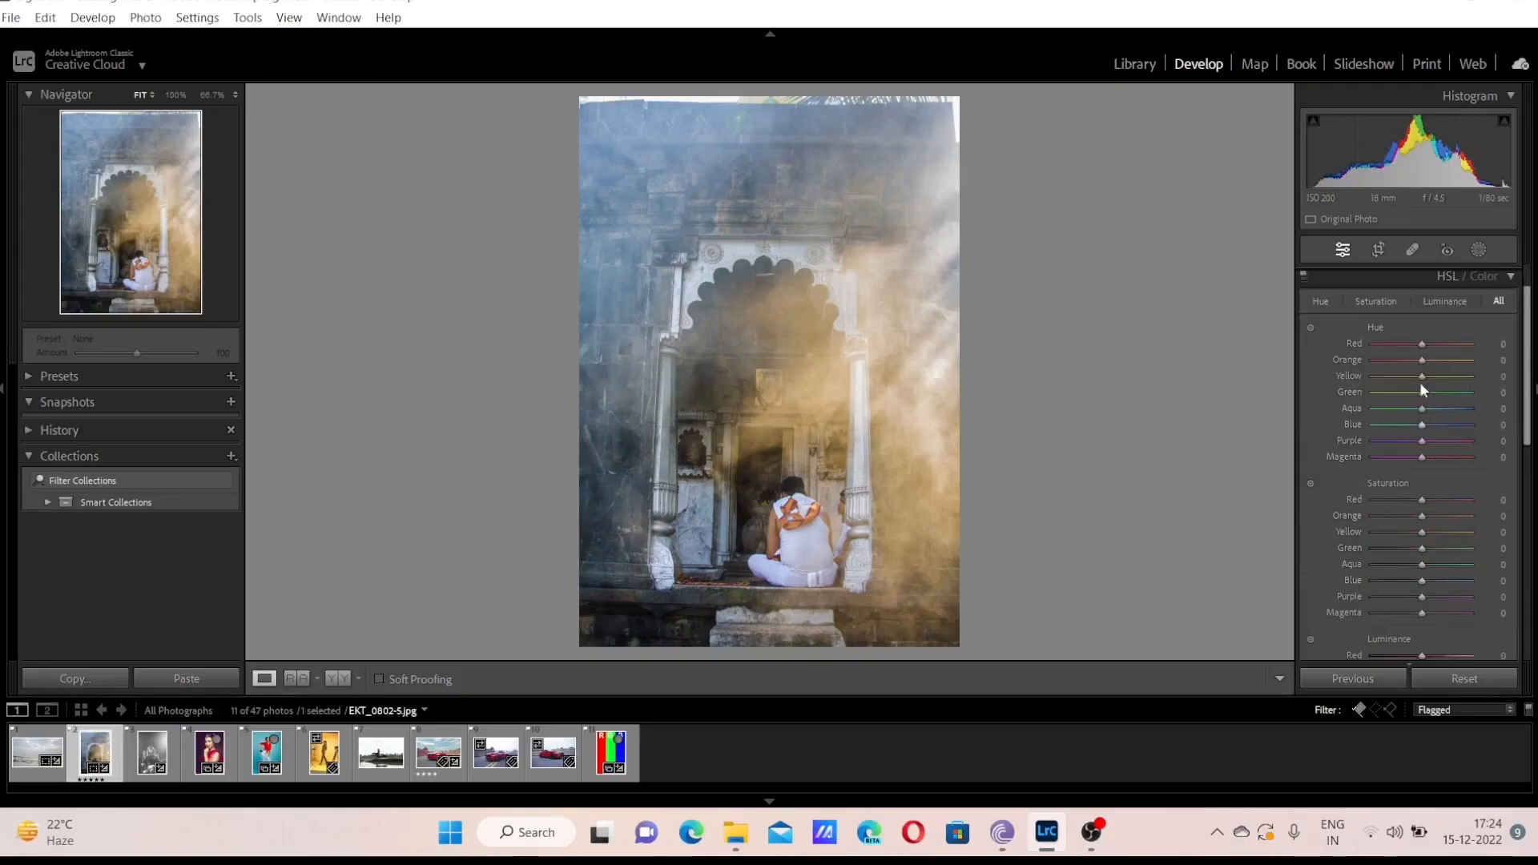
pyautogui.click(1508, 277)
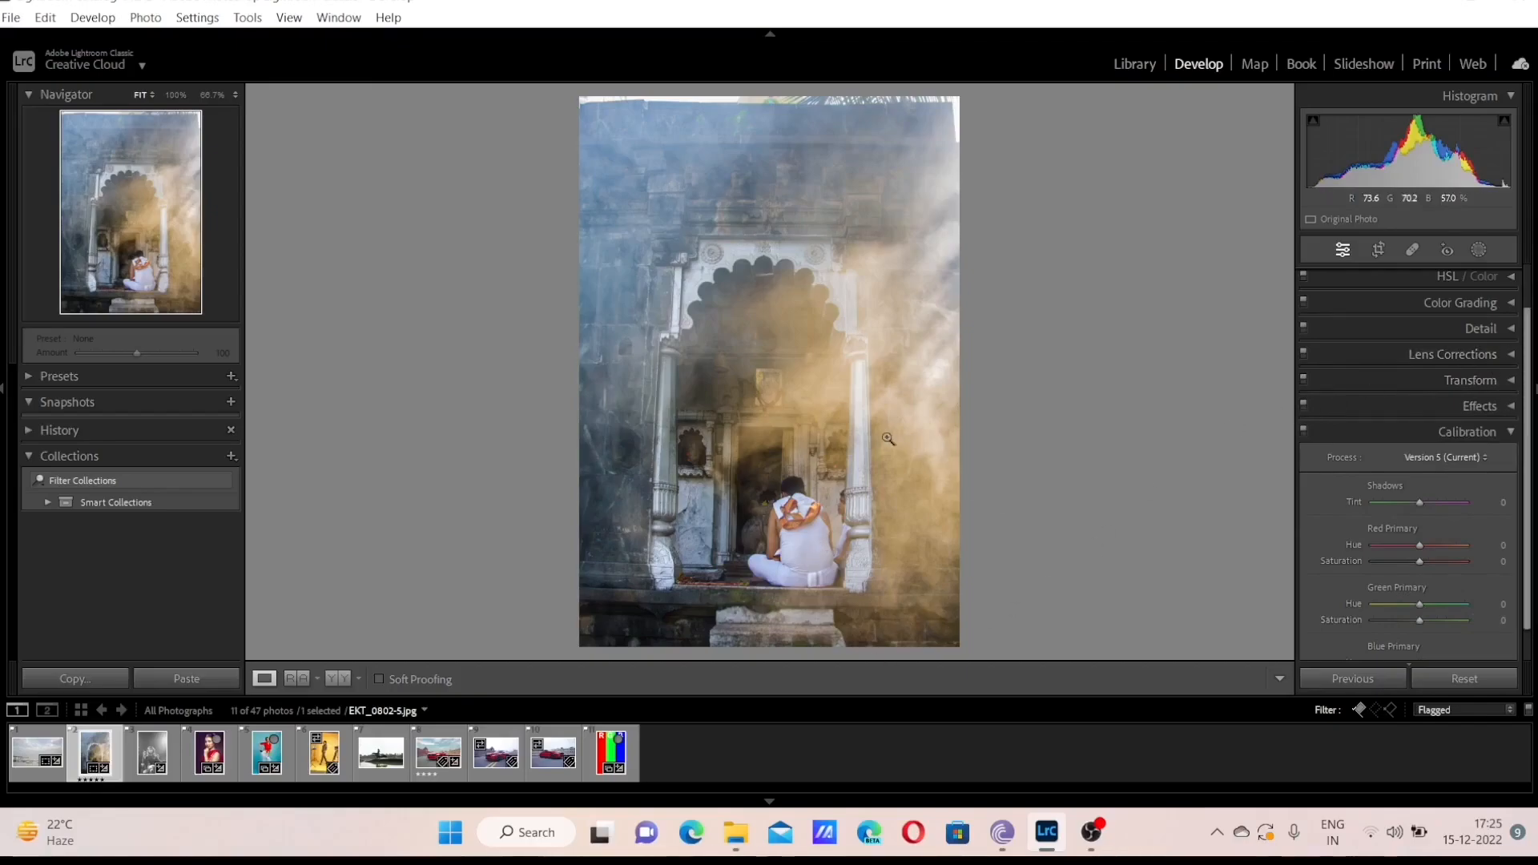
# Zoom in on the seated man and try shifting the HSL orange hue and the red hue to +100, resetting each
pyautogui.click(782, 524)
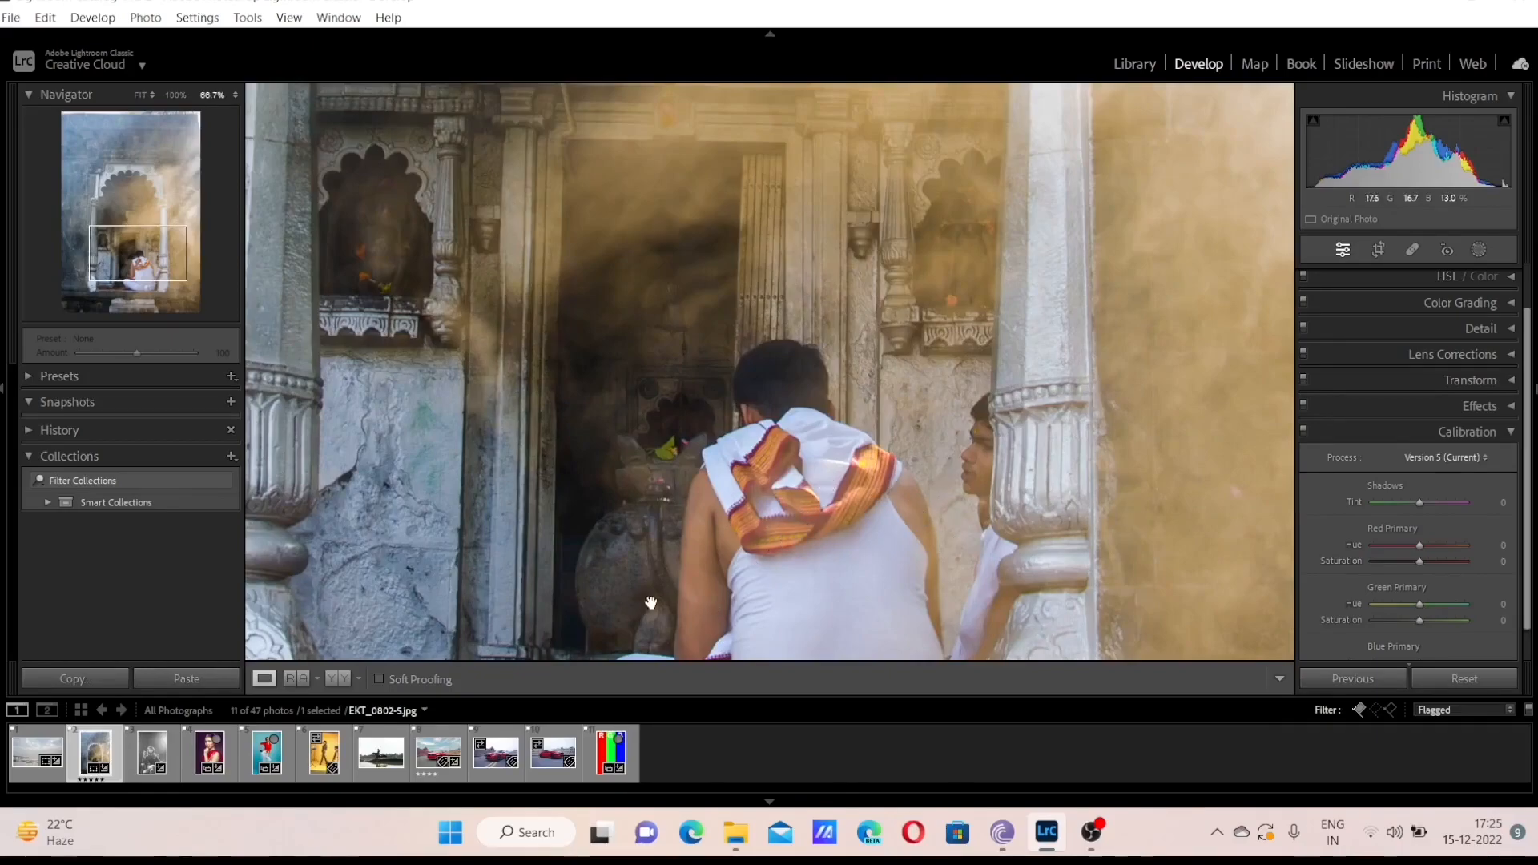
pyautogui.click(1423, 275)
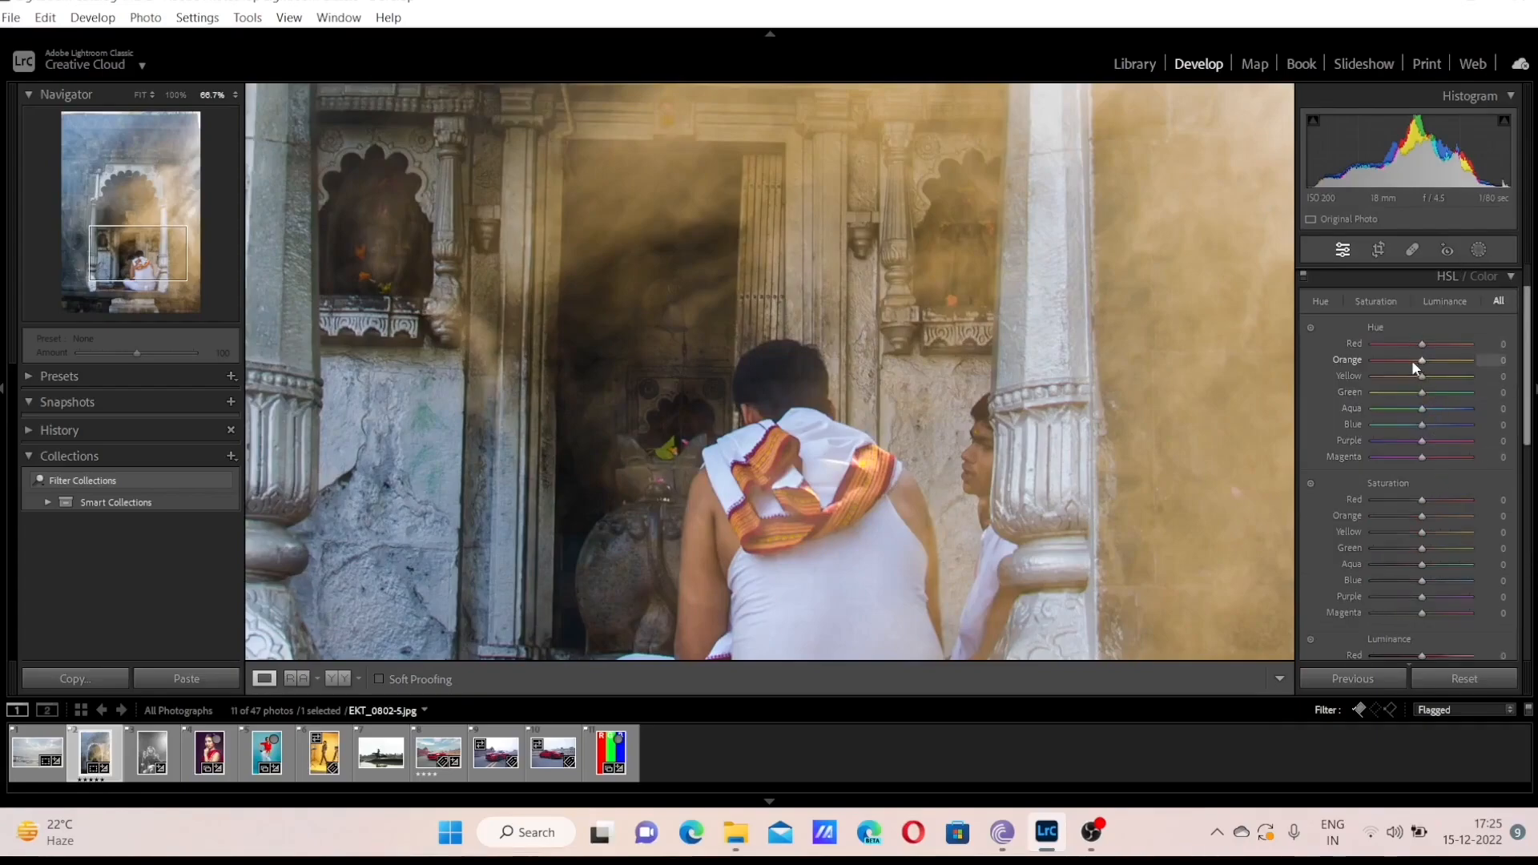
pyautogui.moveTo(1421, 357); pyautogui.dragTo(1492, 362)
pyautogui.doubleClick(1347, 359)
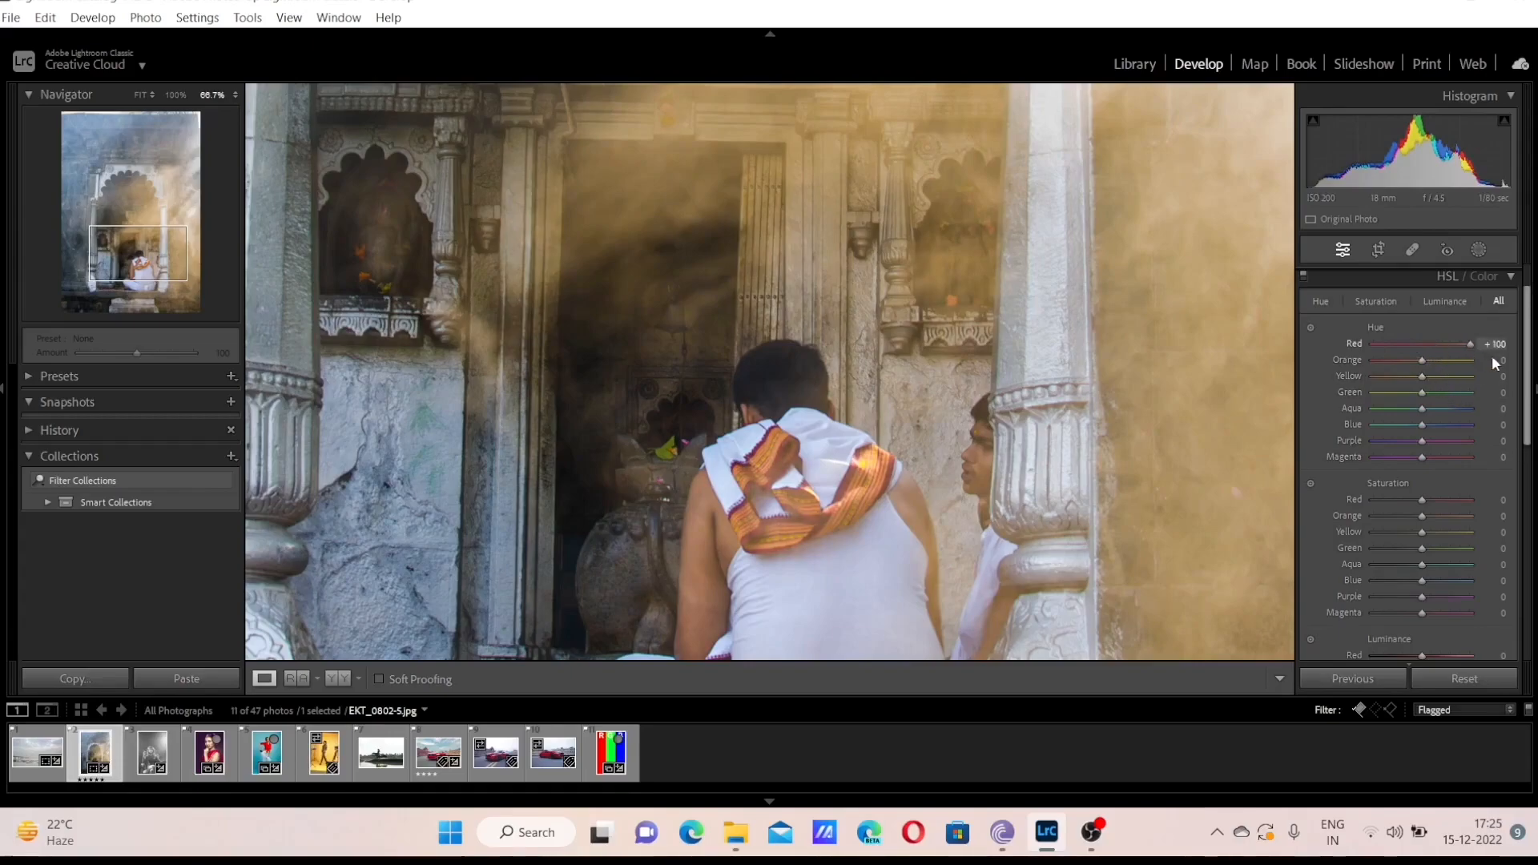
pyautogui.doubleClick(1415, 344)
# Try the HSL red saturation at both extremes on the seated man's orange and red scarf
pyautogui.moveTo(1422, 500); pyautogui.dragTo(1375, 498)
pyautogui.click(801, 510)
pyautogui.click(801, 511)
pyautogui.moveTo(1375, 500); pyautogui.dragTo(1471, 525)
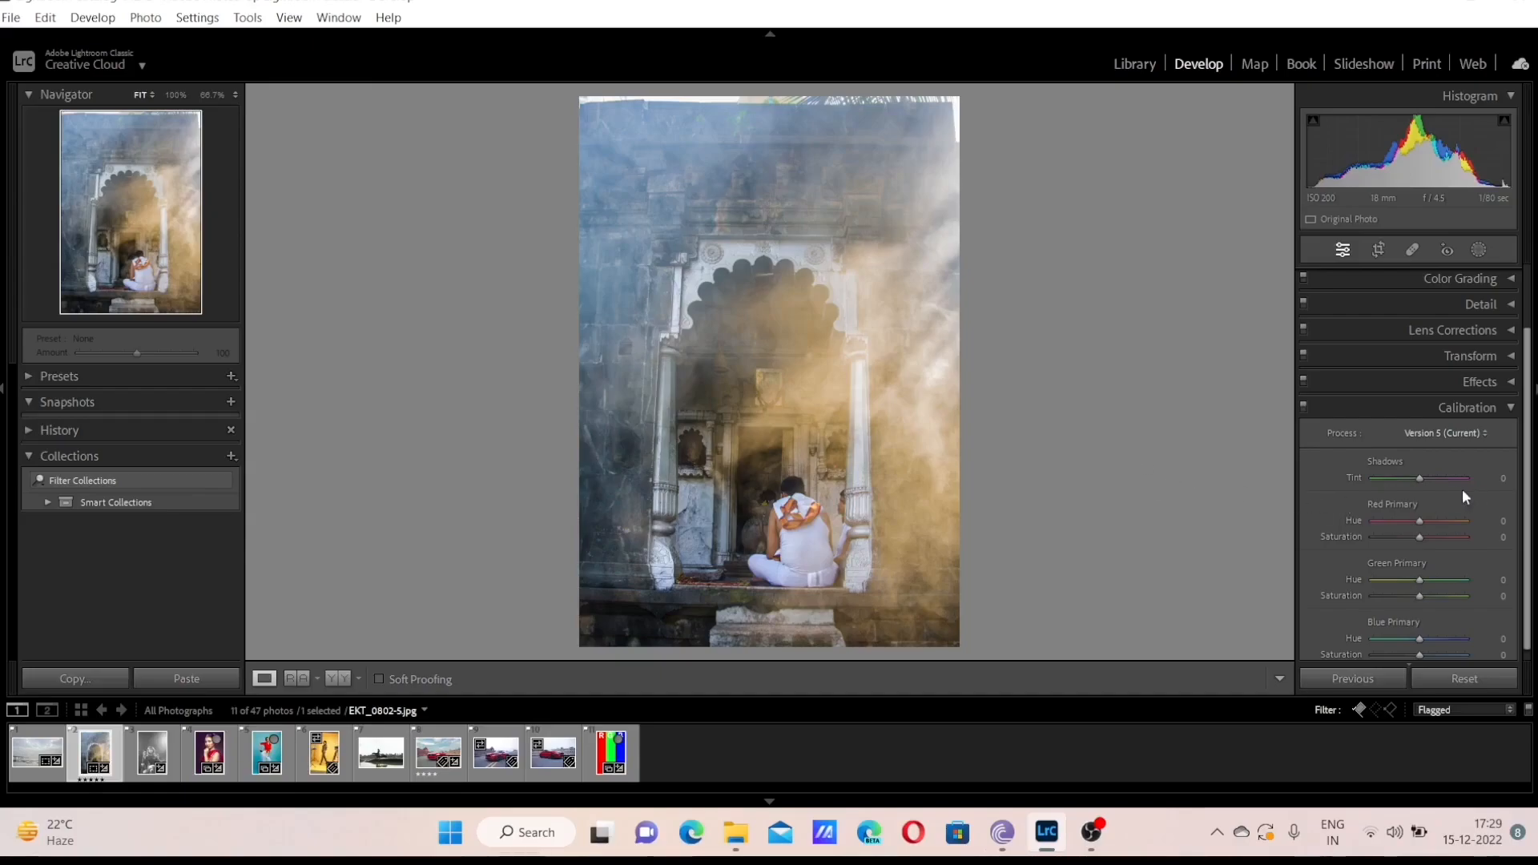
# Try the Calibration shadows tint on the temple photo and on the red car photo, resetting it each time
pyautogui.moveTo(1420, 479)
pyautogui.mouseDown()
pyautogui.moveTo(1401, 479)
pyautogui.moveTo(1431, 485)
pyautogui.mouseUp()
pyautogui.doubleClick(1405, 476)
pyautogui.click(436, 752)
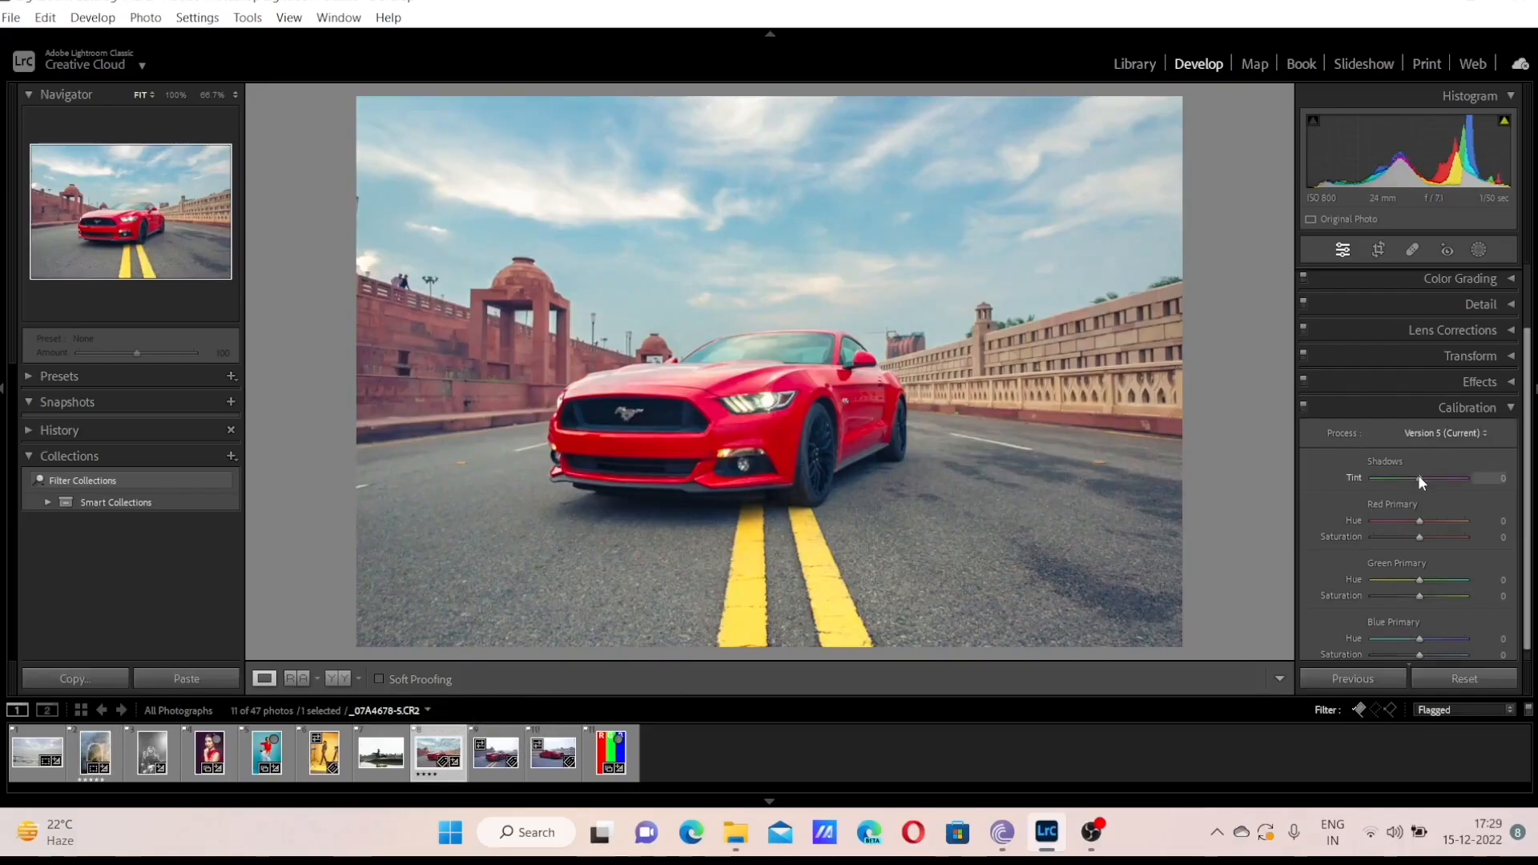
pyautogui.moveTo(1416, 475); pyautogui.dragTo(1480, 483)
pyautogui.doubleClick(1359, 474)
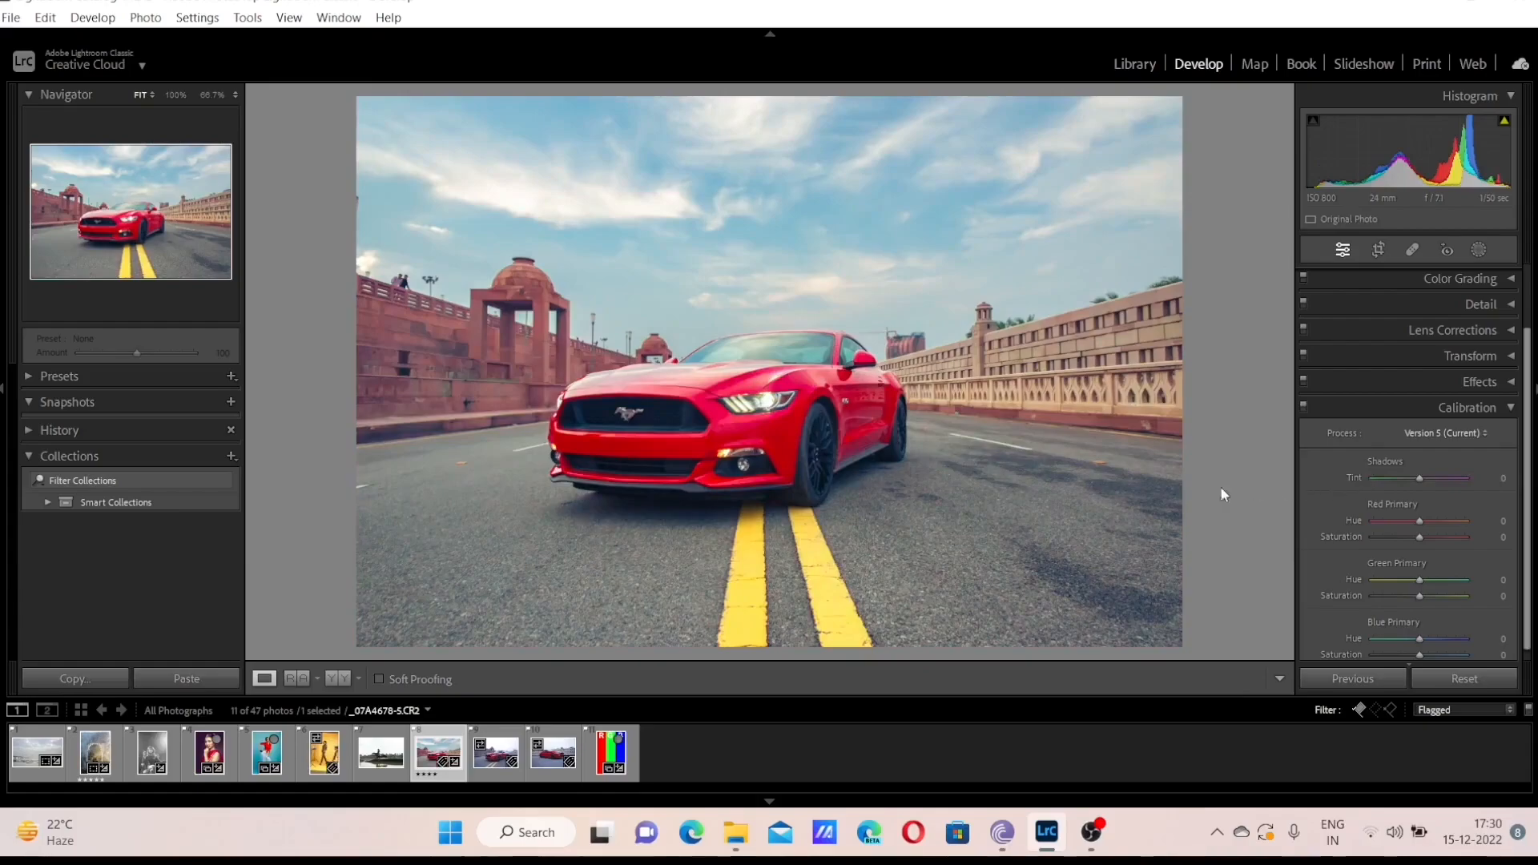
# Calibrate the temple photo's red primary to hue +42 and saturation +32, and its green primary to hue +72 and saturation +54
pyautogui.click(97, 758)
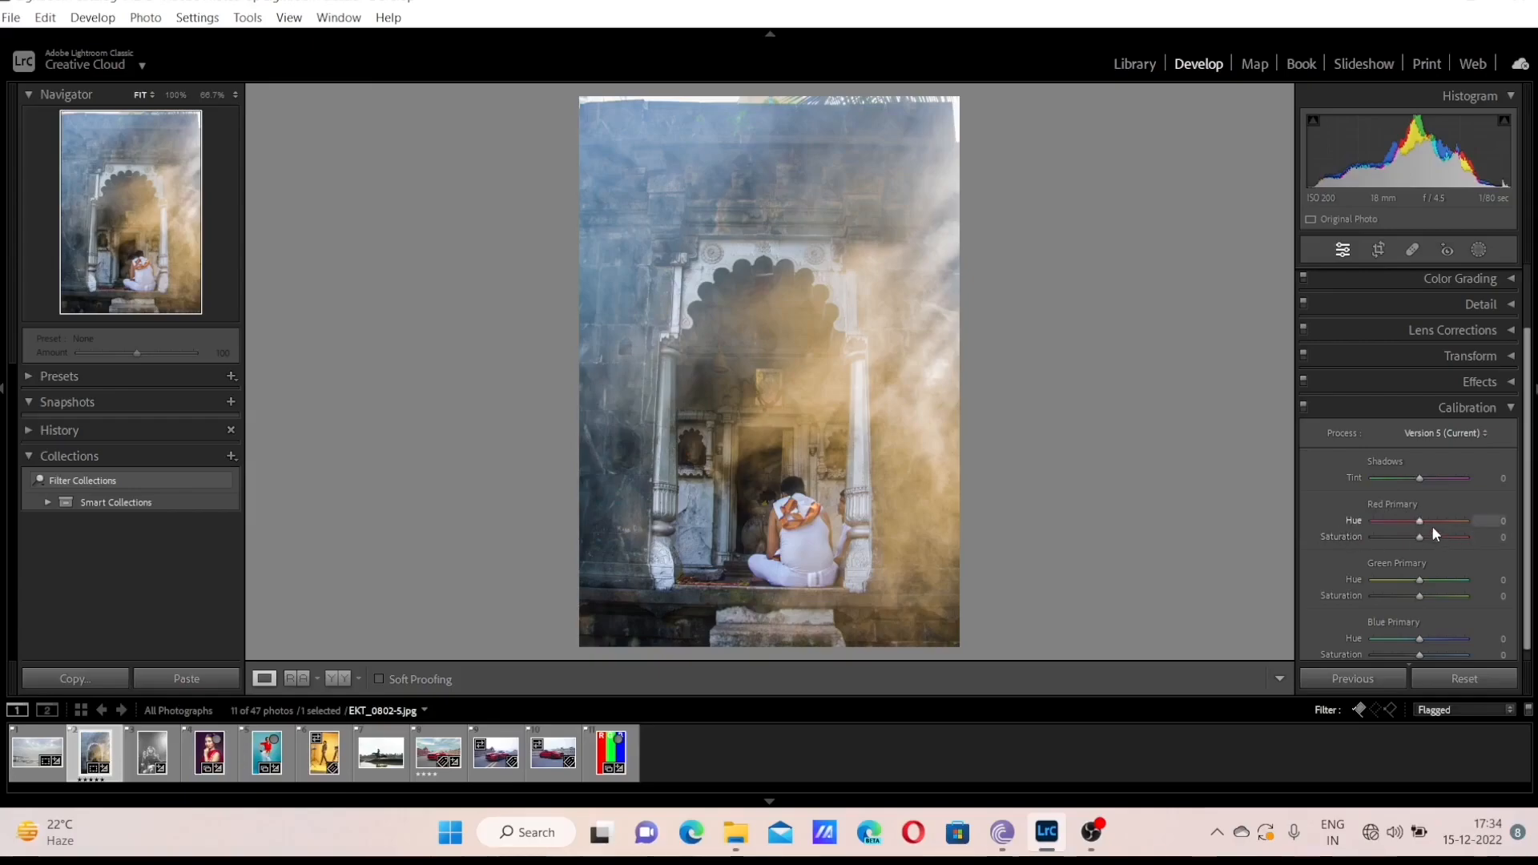
pyautogui.moveTo(1425, 520); pyautogui.dragTo(1439, 521)
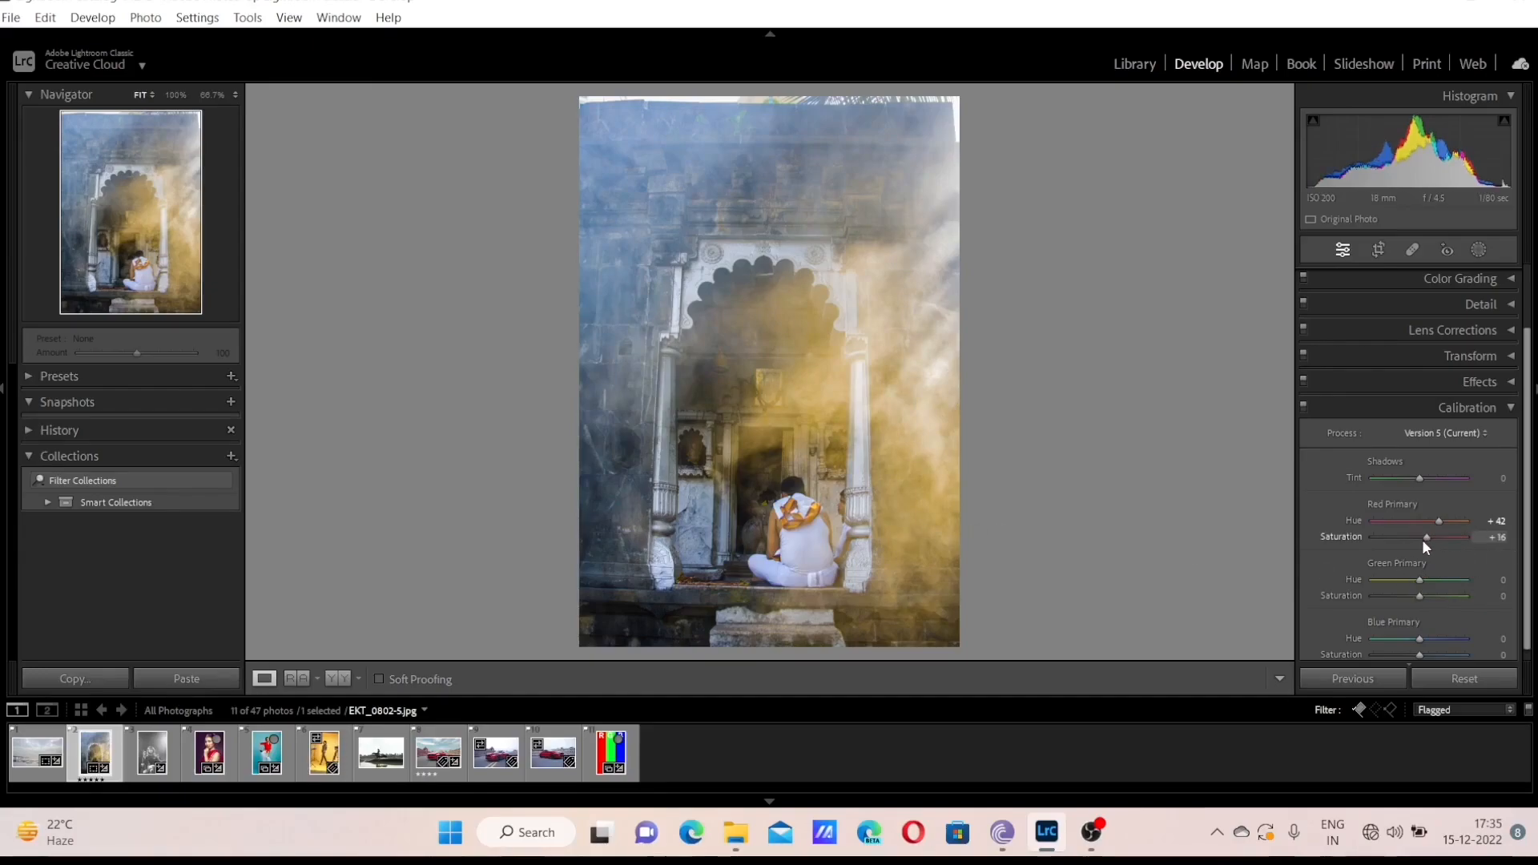
pyautogui.moveTo(1424, 546)
pyautogui.mouseDown()
pyautogui.moveTo(1383, 547)
pyautogui.moveTo(1426, 555)
pyautogui.mouseUp()
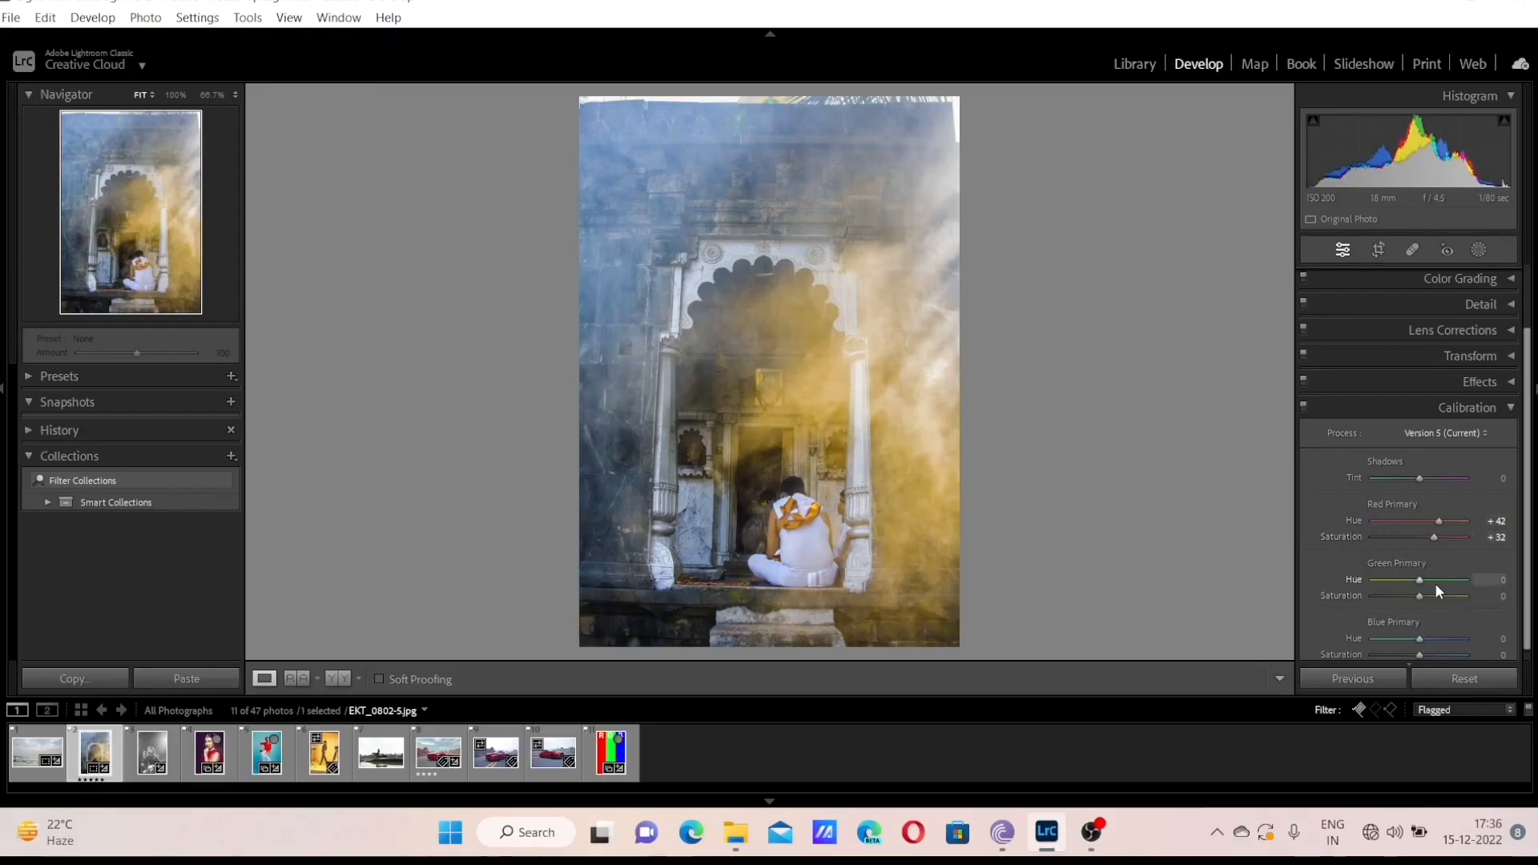
pyautogui.moveTo(1430, 583); pyautogui.dragTo(1437, 589)
pyautogui.moveTo(1437, 583)
pyautogui.mouseDown()
pyautogui.moveTo(1453, 580)
pyautogui.moveTo(1434, 593)
pyautogui.moveTo(1449, 596)
pyautogui.mouseUp()
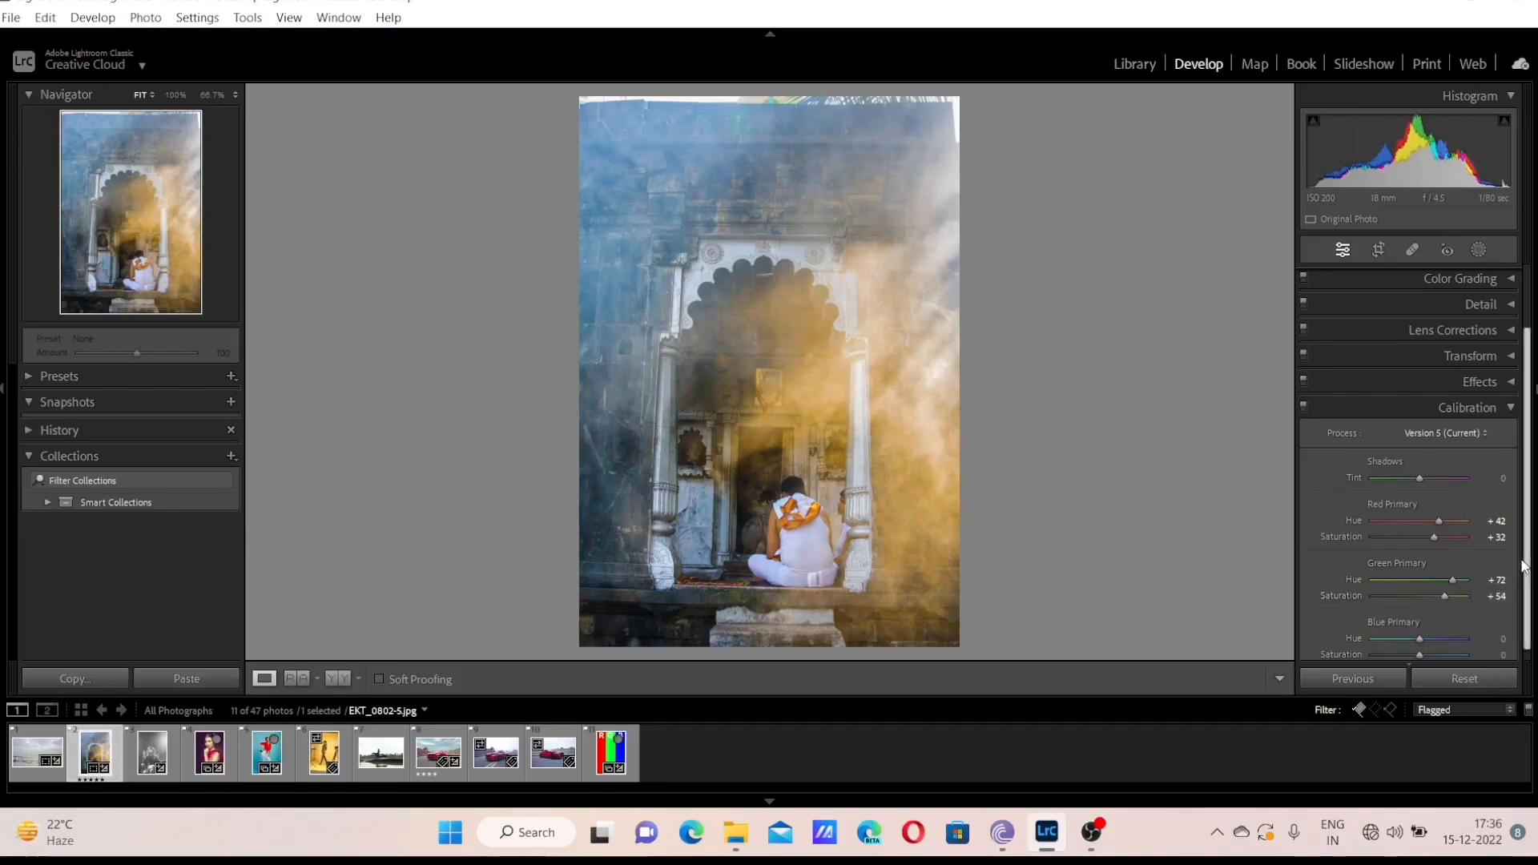
# Try the temple photo's blue primary hue at -96 and change it to +100
pyautogui.scroll(-1, 1529, 627)
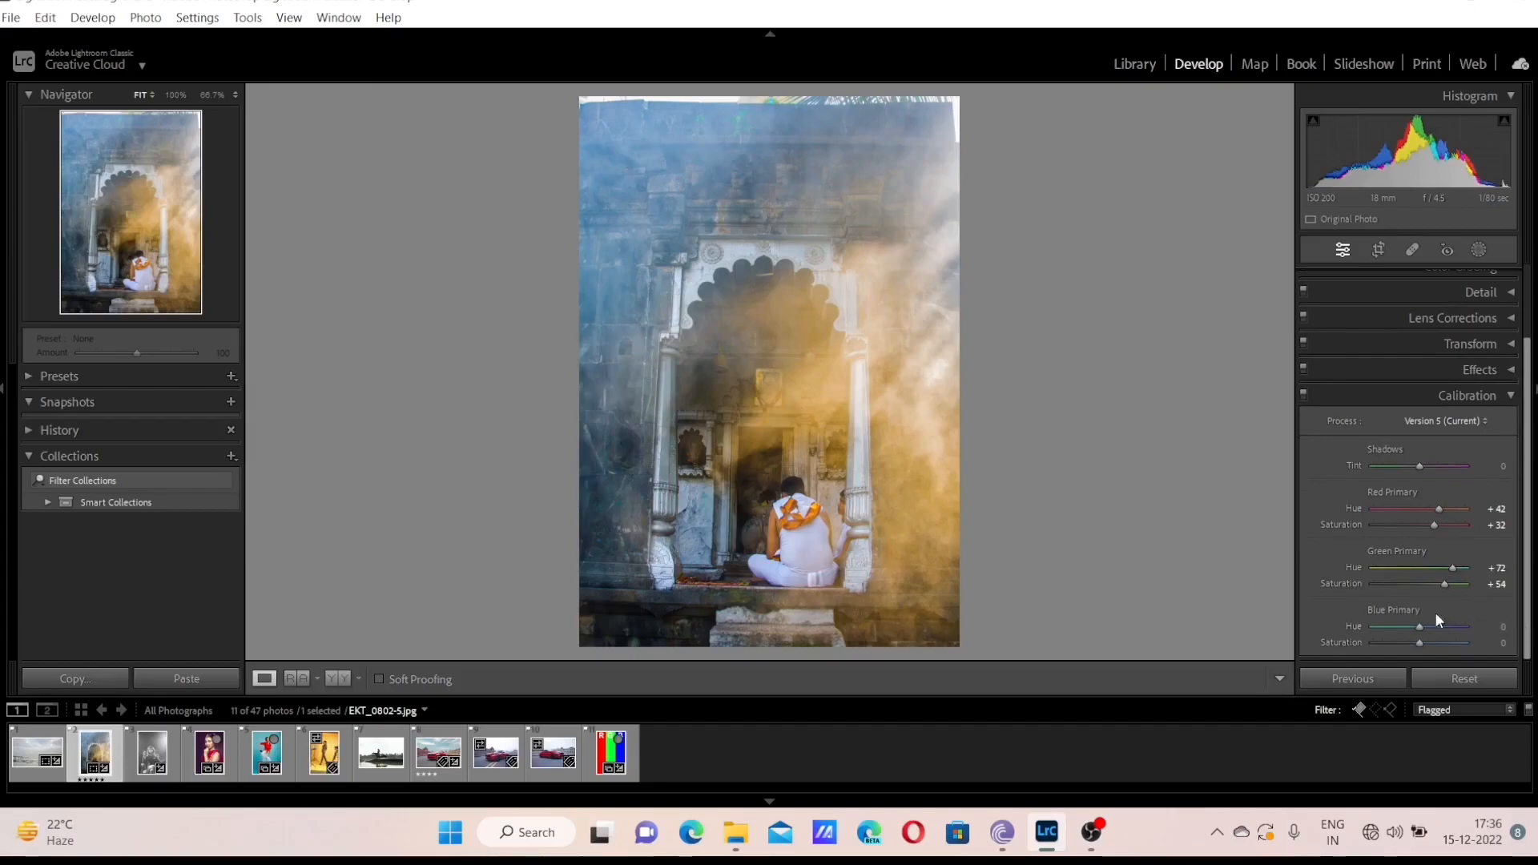
pyautogui.moveTo(1420, 626); pyautogui.dragTo(1376, 622)
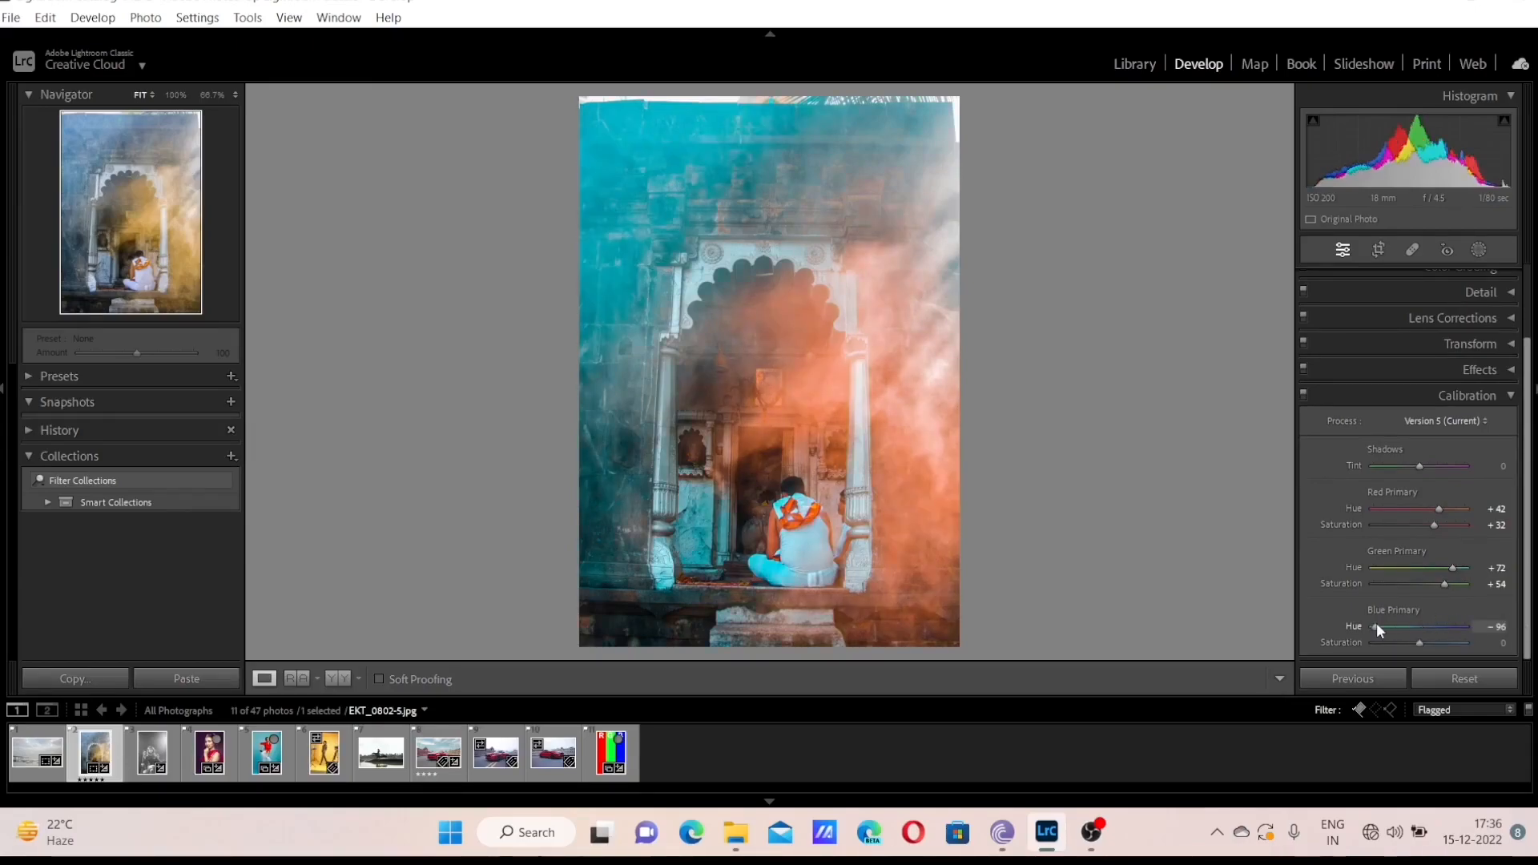
pyautogui.moveTo(1377, 623); pyautogui.dragTo(1500, 637)
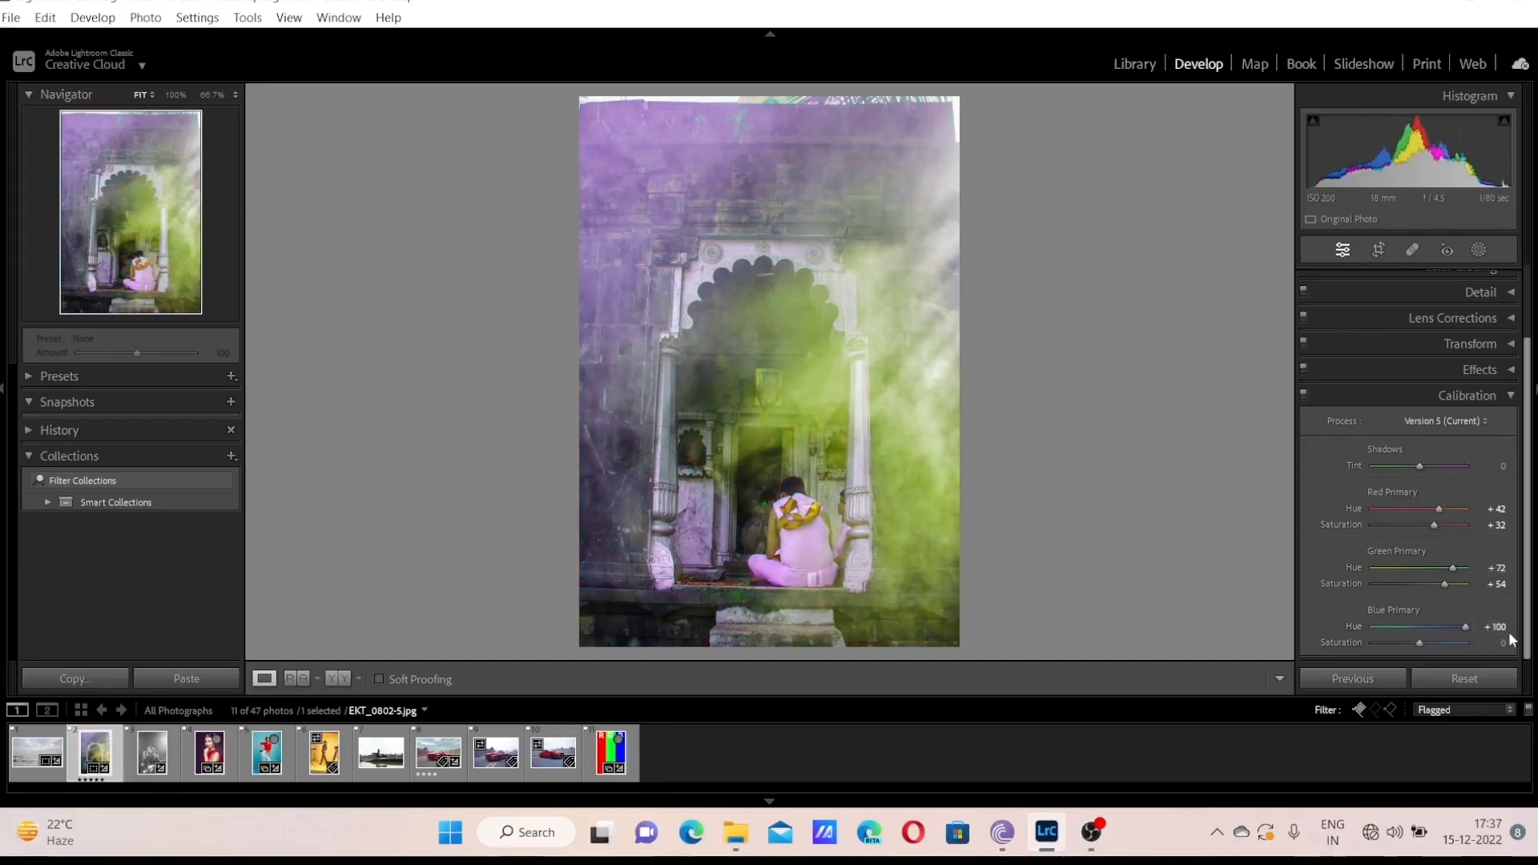
# Set the temple photo's blue primary to hue -33 and saturation +65, and compare the photo with calibration off and on
pyautogui.moveTo(1466, 628)
pyautogui.mouseDown()
pyautogui.moveTo(1402, 625)
pyautogui.moveTo(1453, 647)
pyautogui.mouseUp()
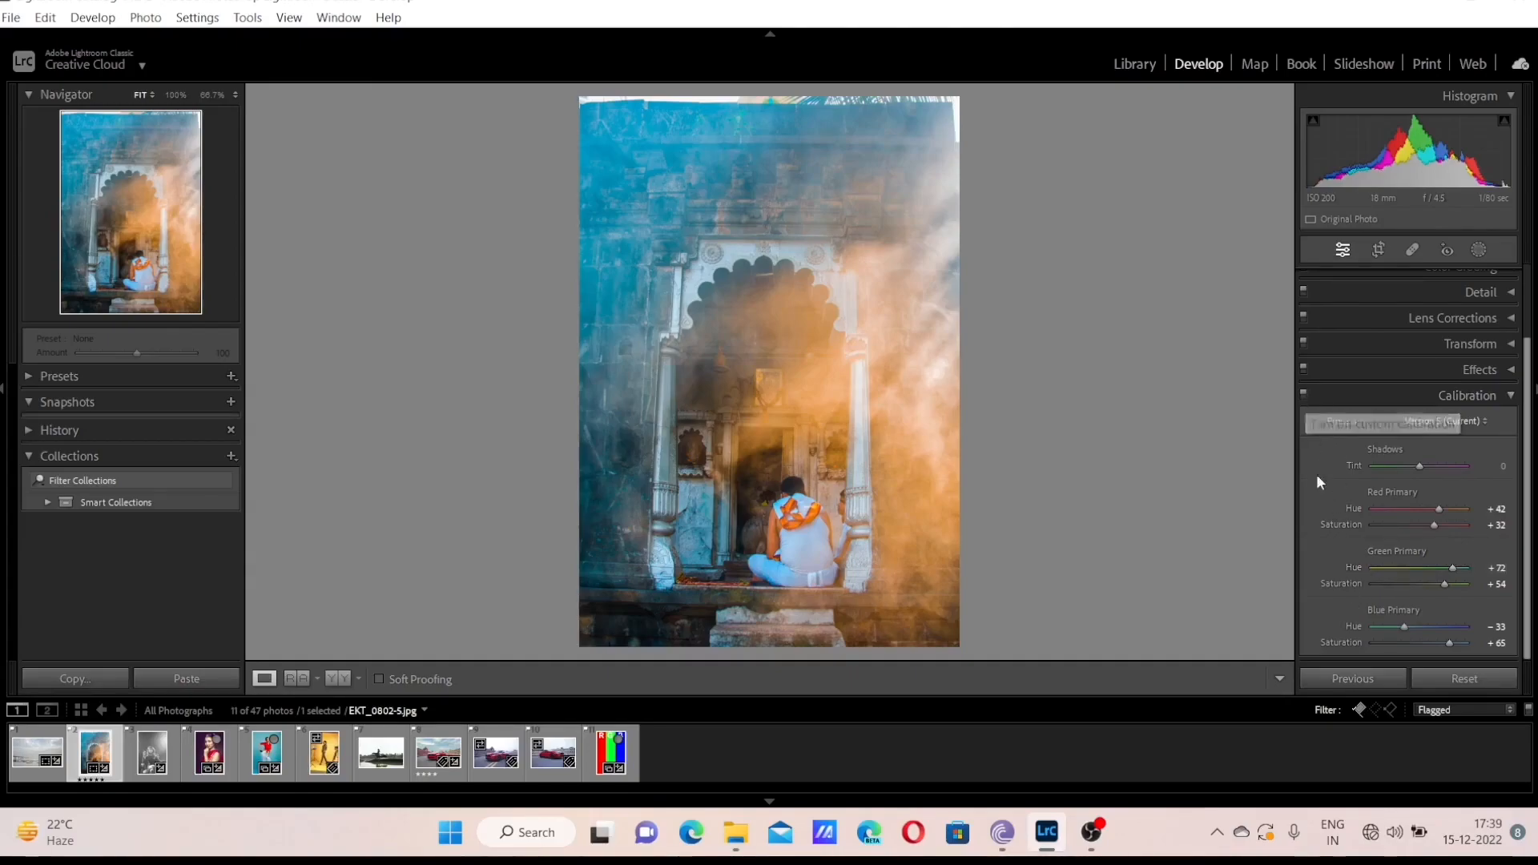
pyautogui.click(1304, 395)
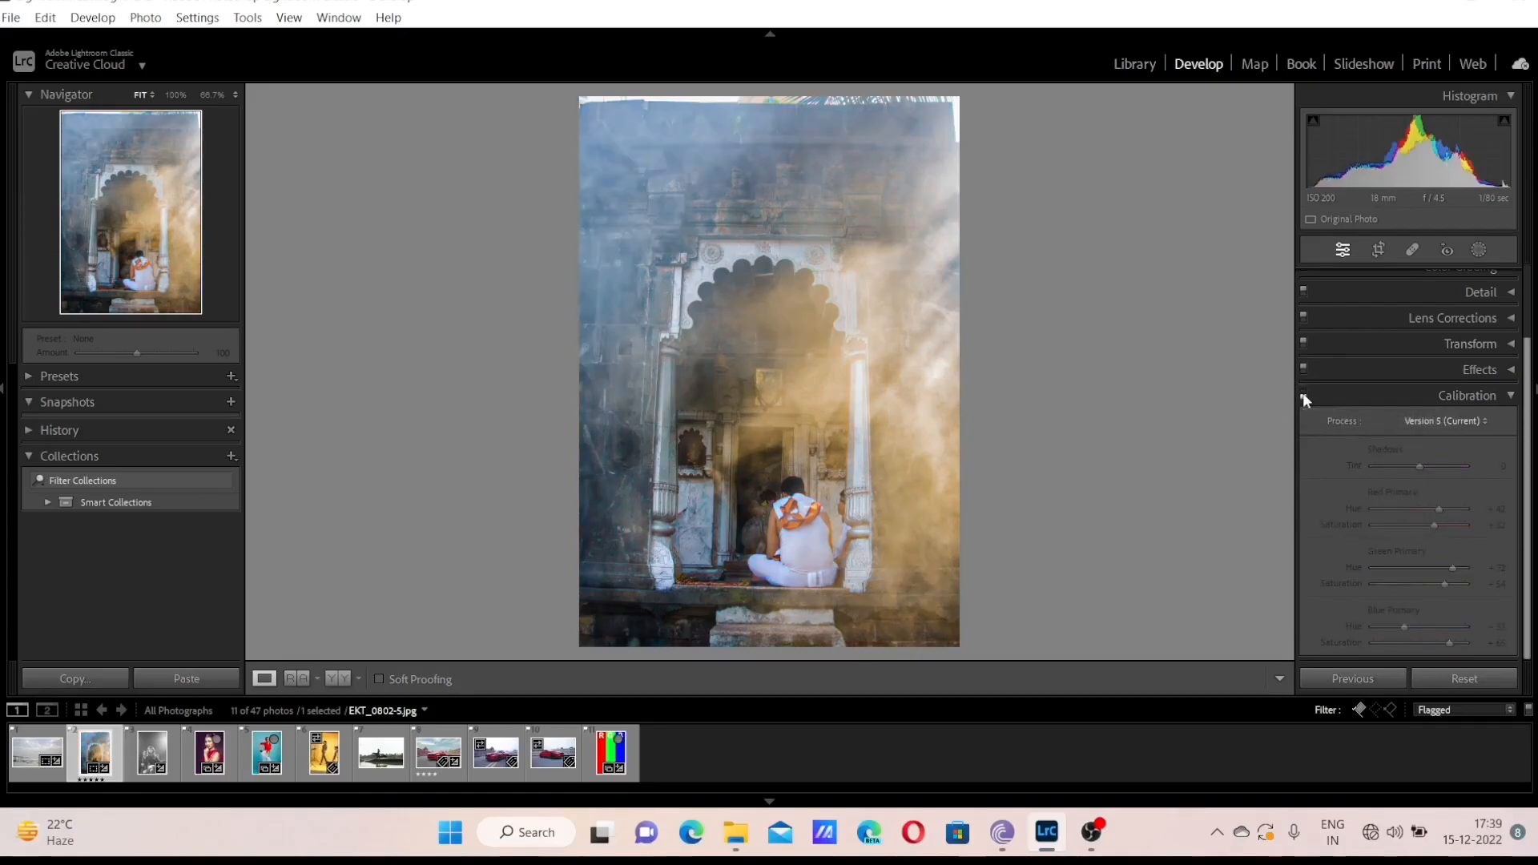
pyautogui.click(1303, 395)
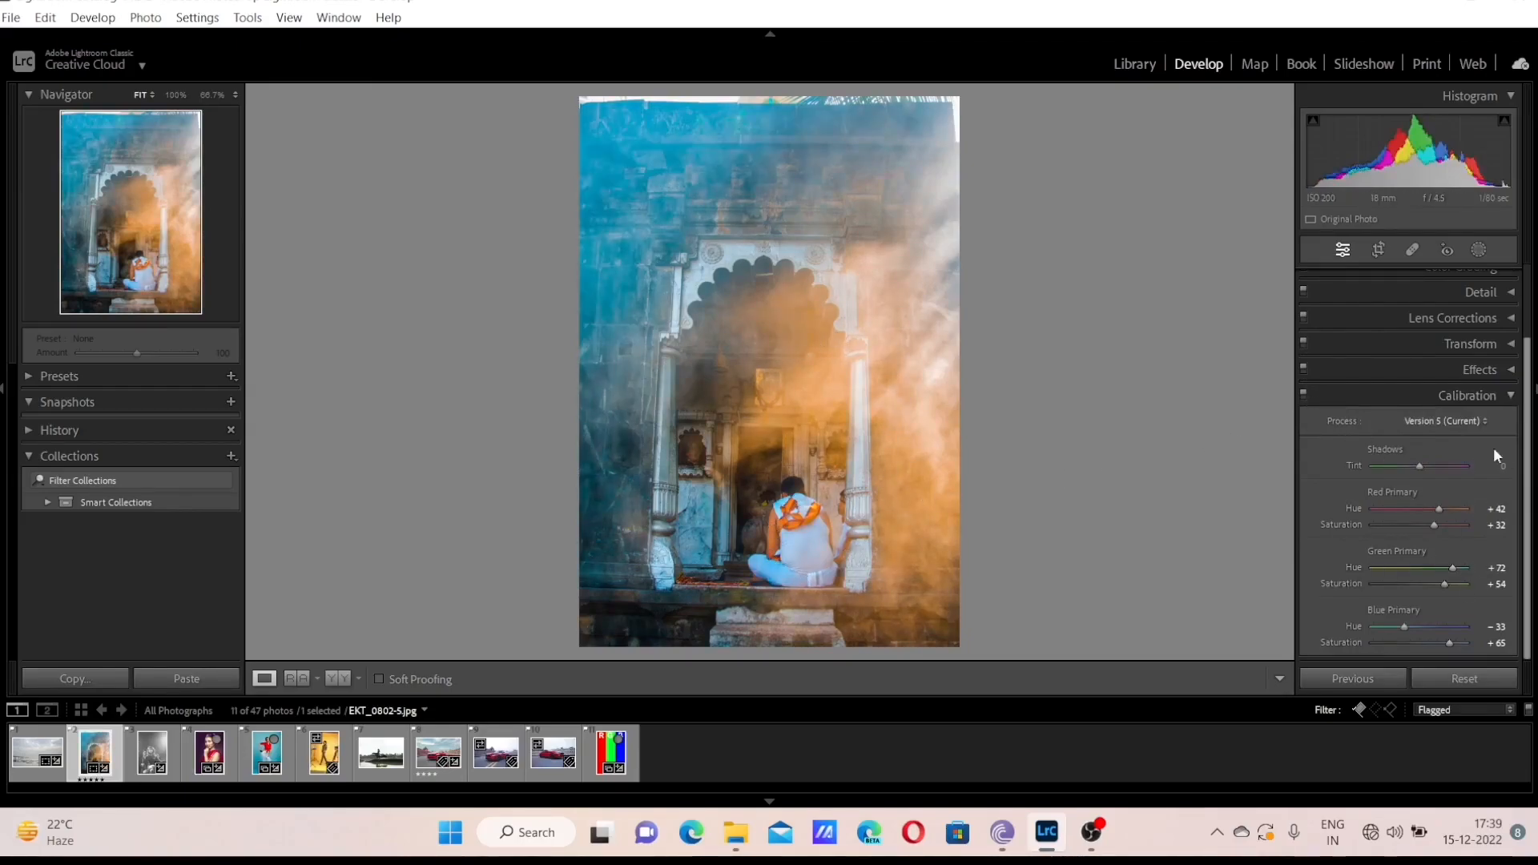
pyautogui.click(1305, 393)
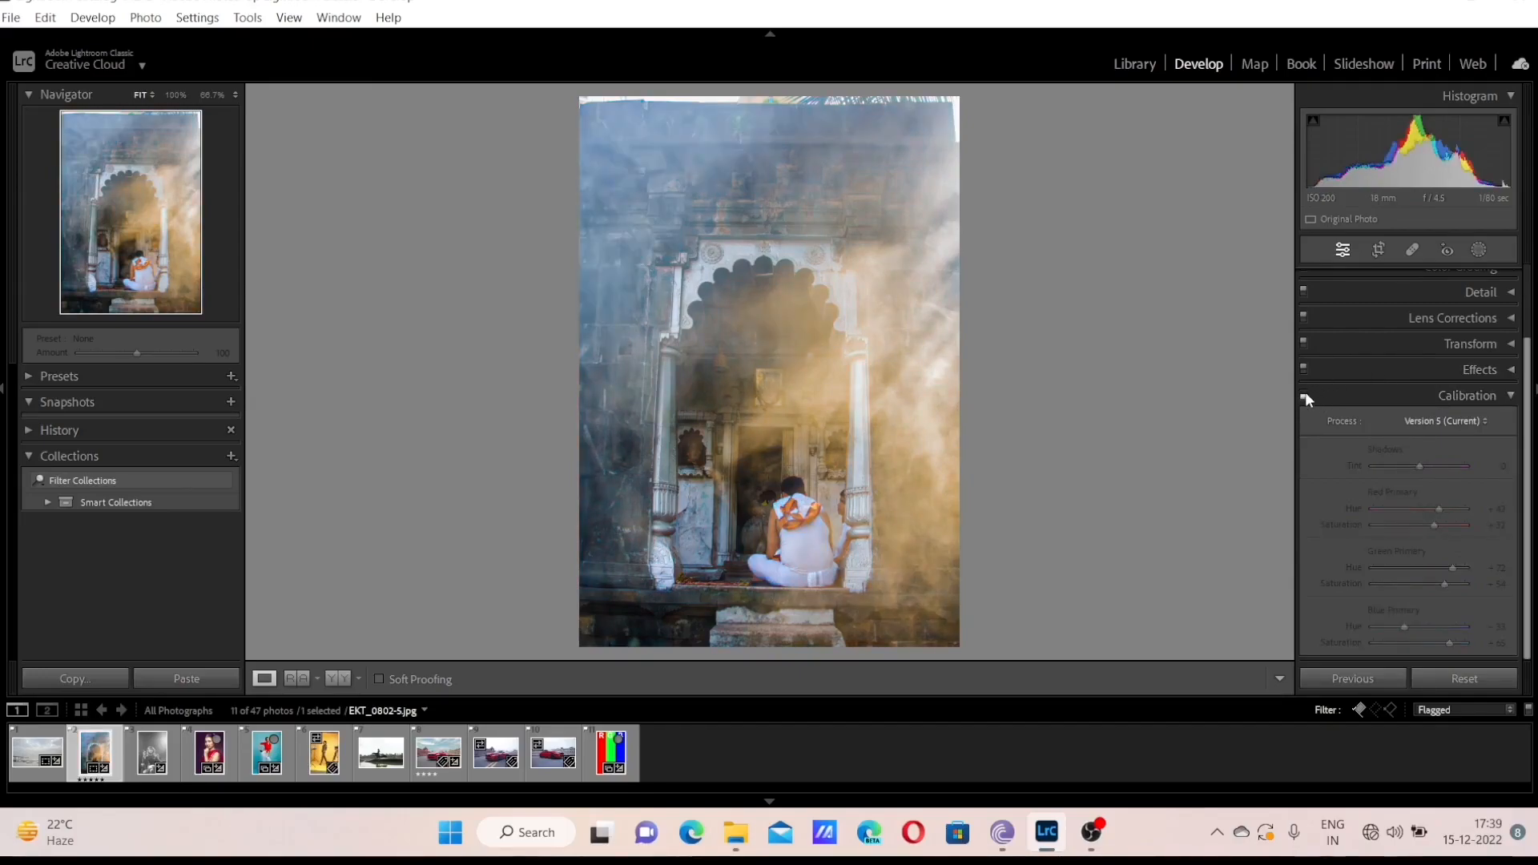
pyautogui.click(1305, 394)
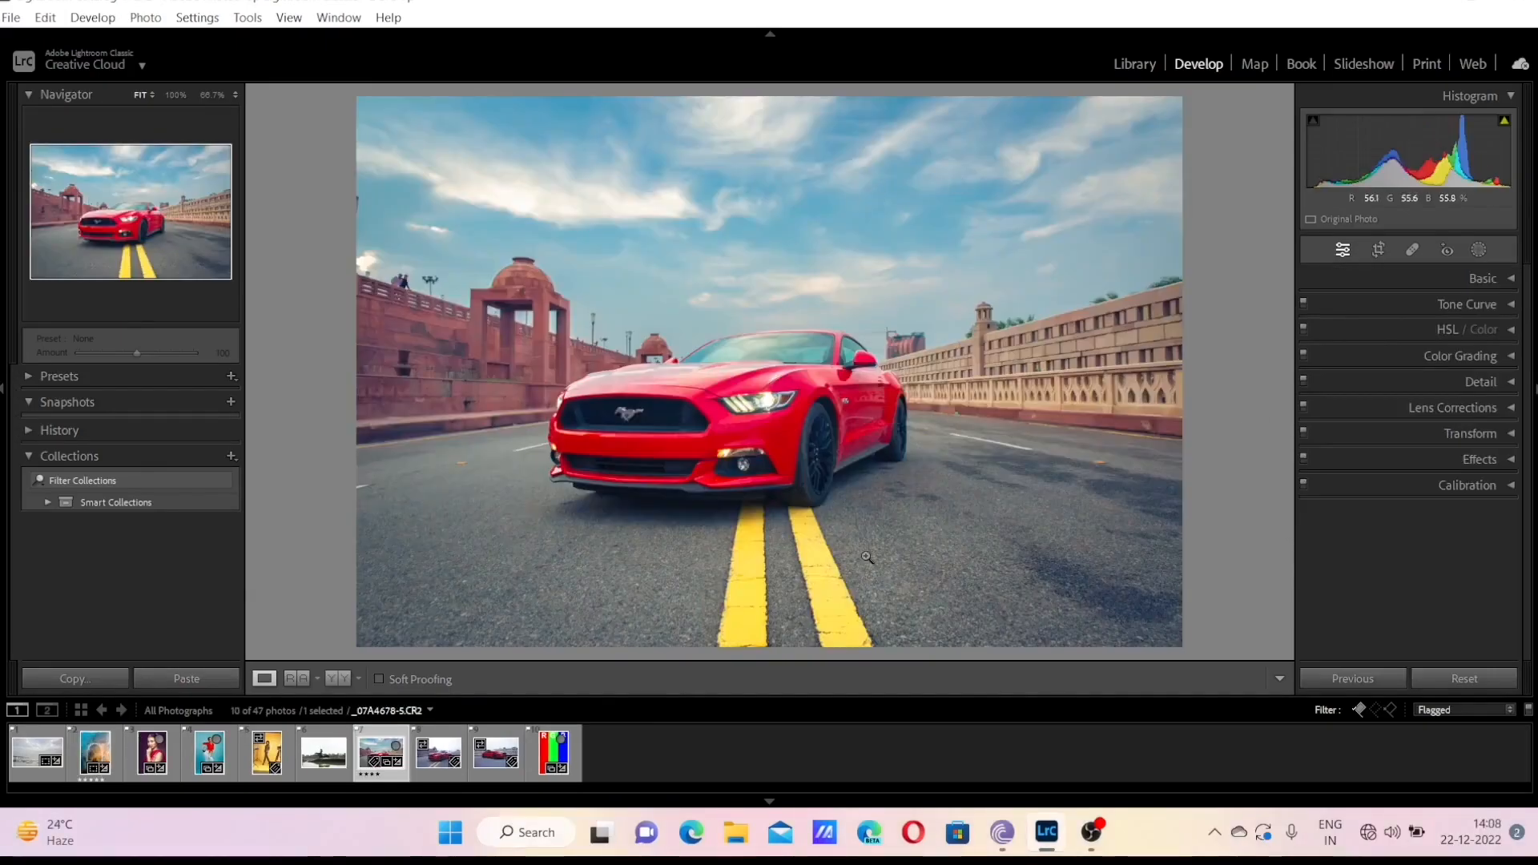
# Open the export settings for the red car photo and choose the D: drive as the destination folder
pyautogui.click(5, 19)
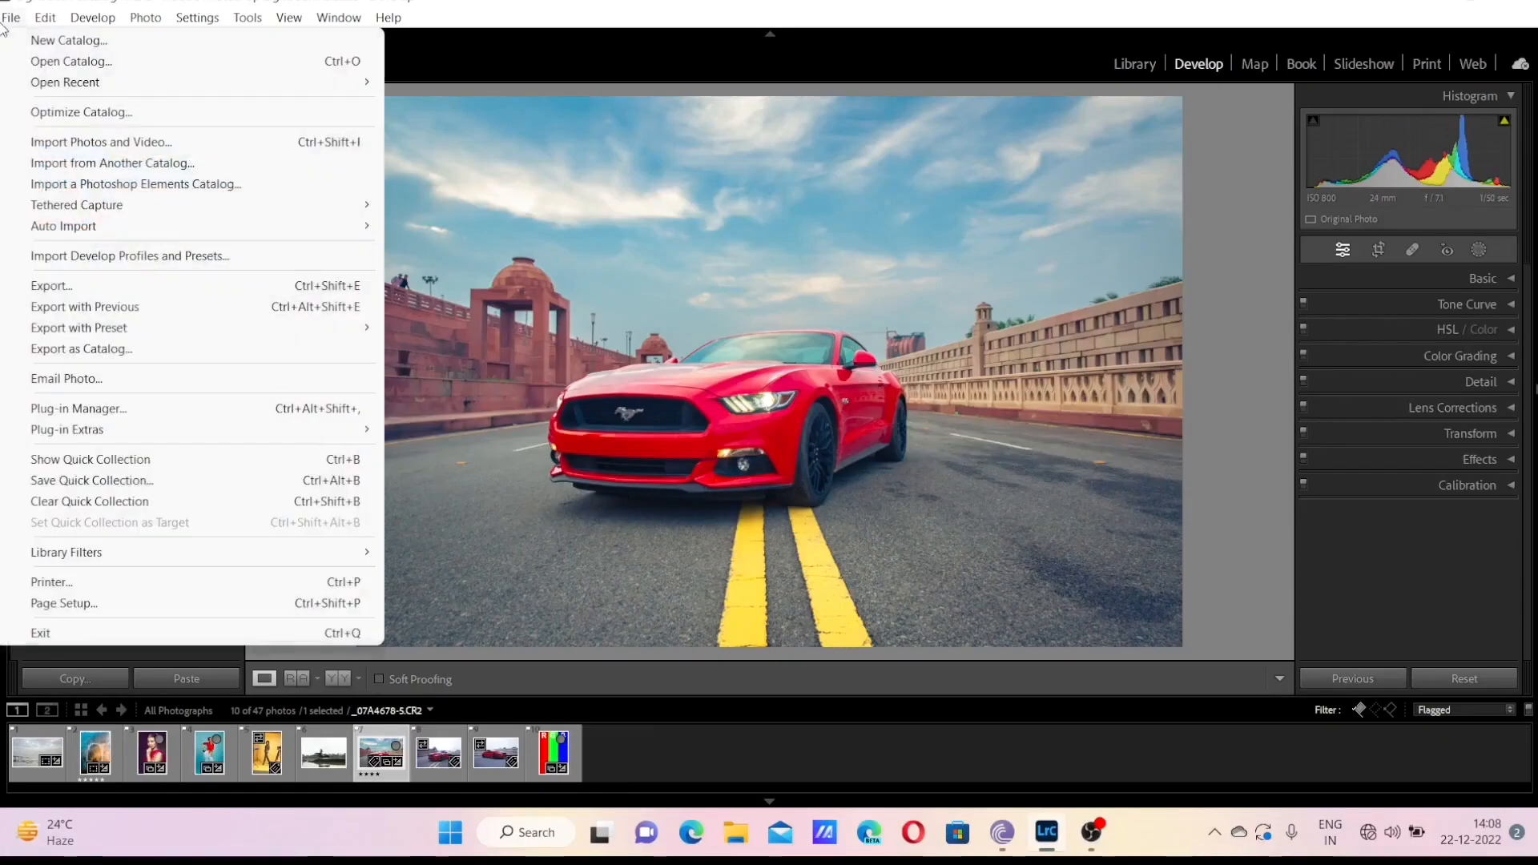
pyautogui.click(72, 285)
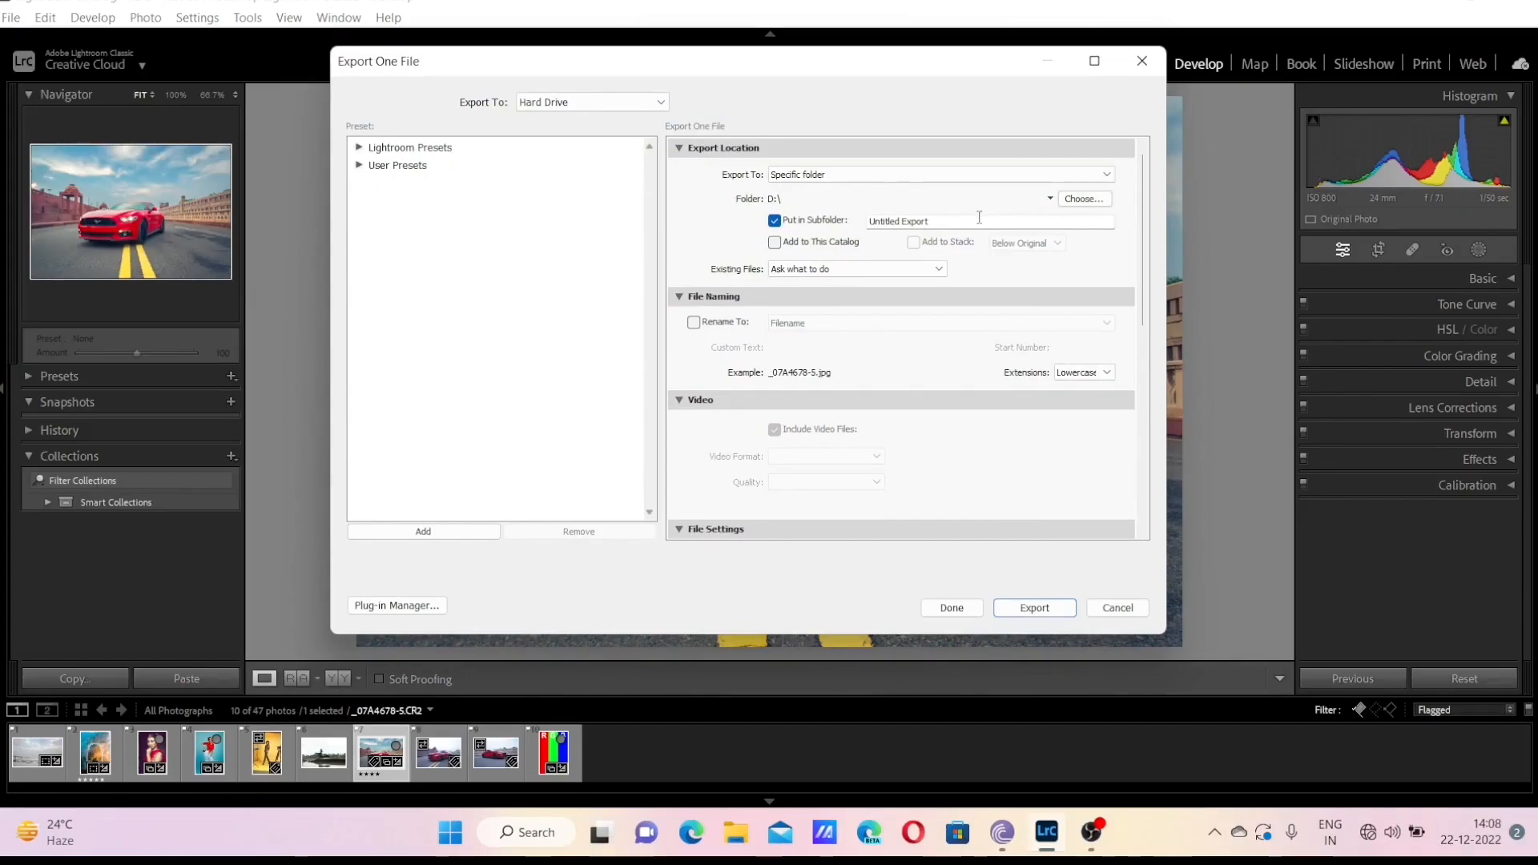
pyautogui.click(1085, 199)
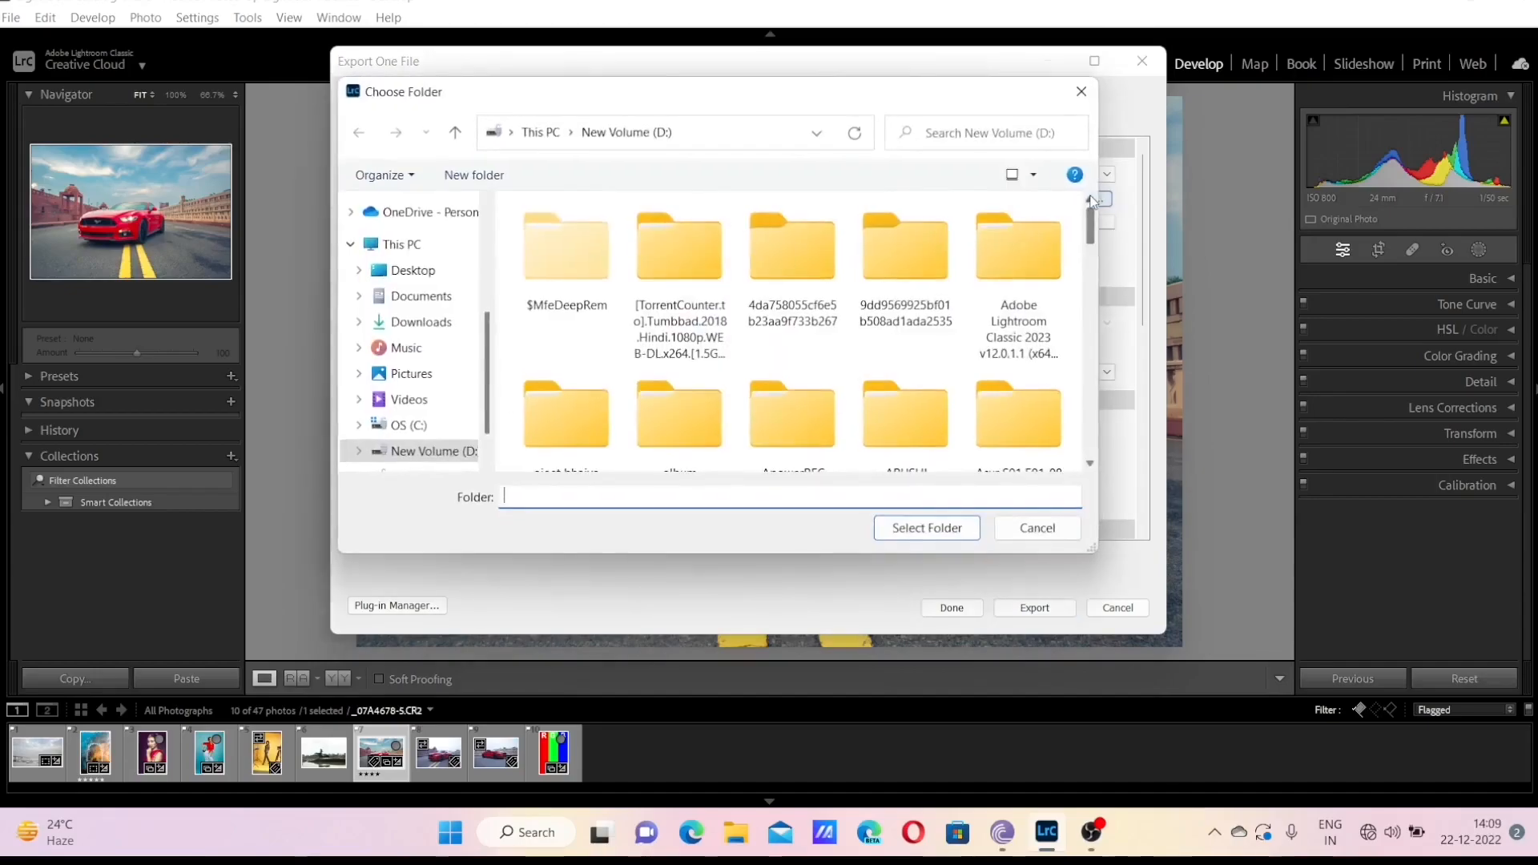
pyautogui.scroll(-2, 440, 276)
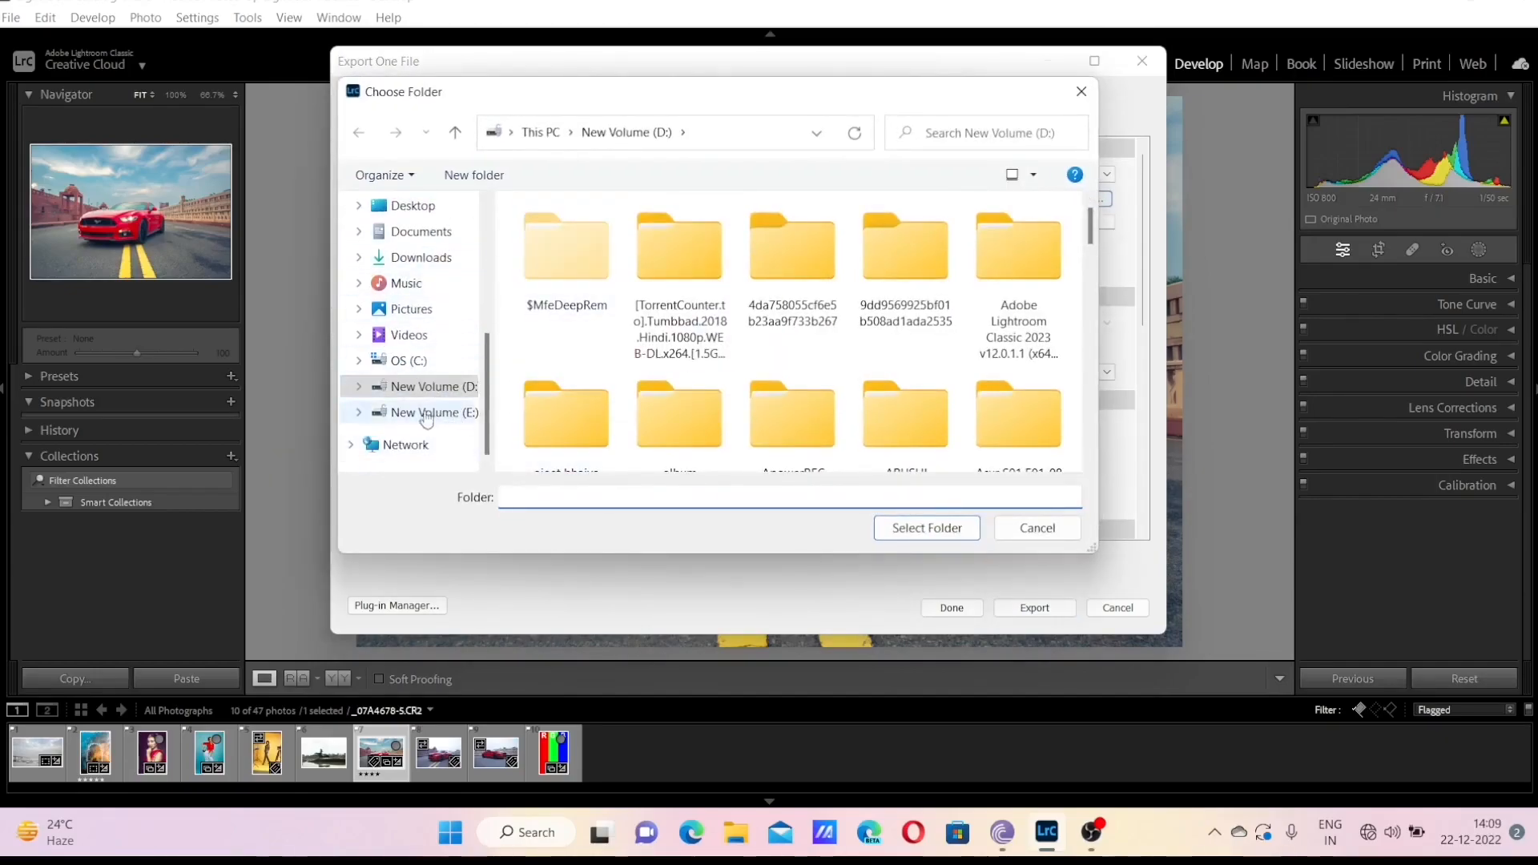
pyautogui.scroll(2, 425, 336)
pyautogui.scroll(-1, 561, 352)
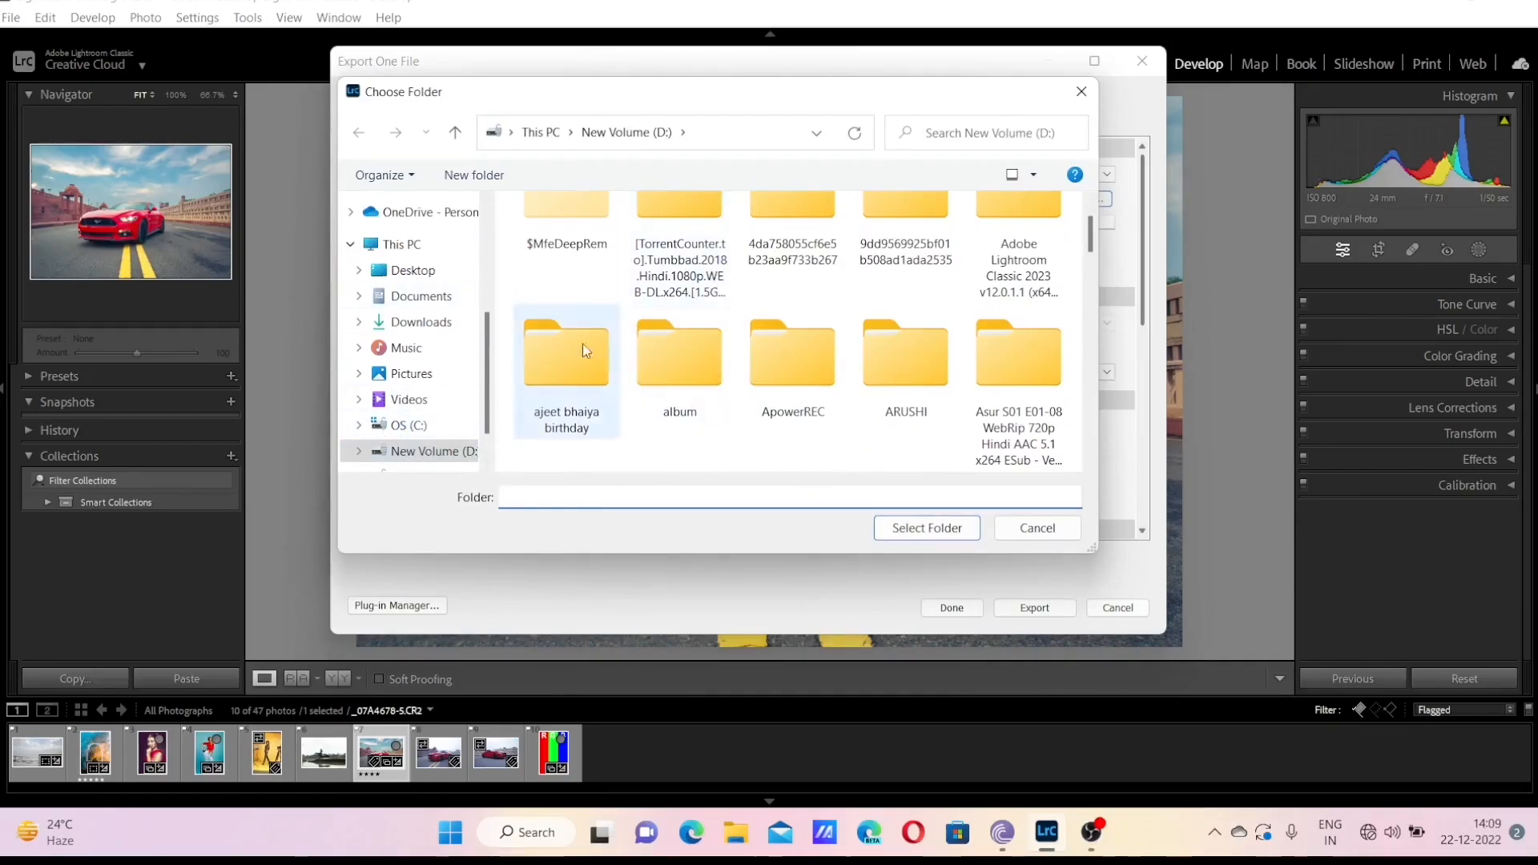
pyautogui.click(928, 527)
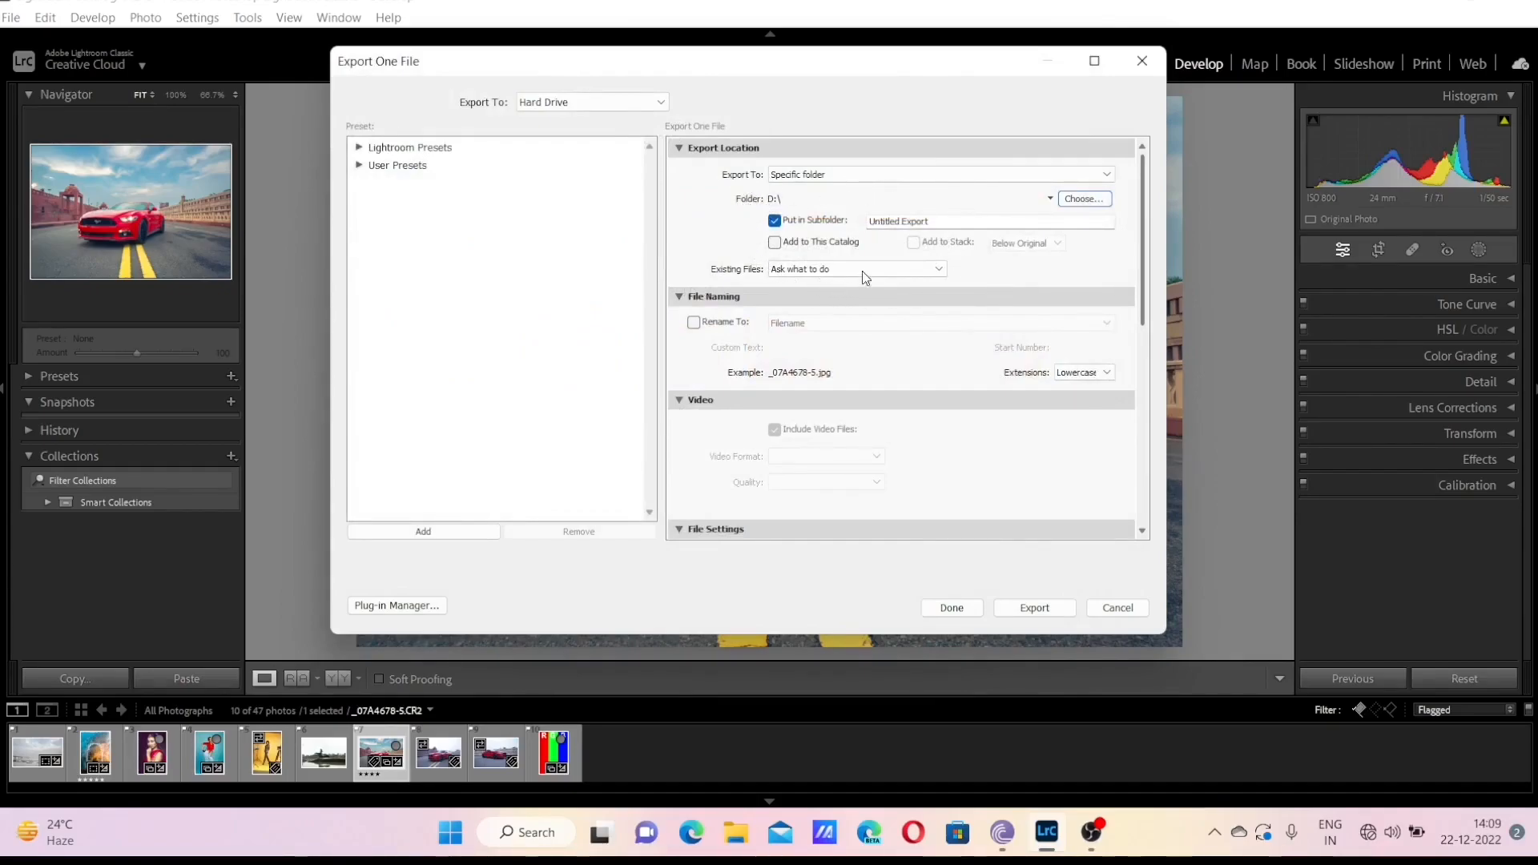
# Name the export subfolder xyz and enable renaming of the exported file
pyautogui.click(937, 219)
pyautogui.write('xyz')
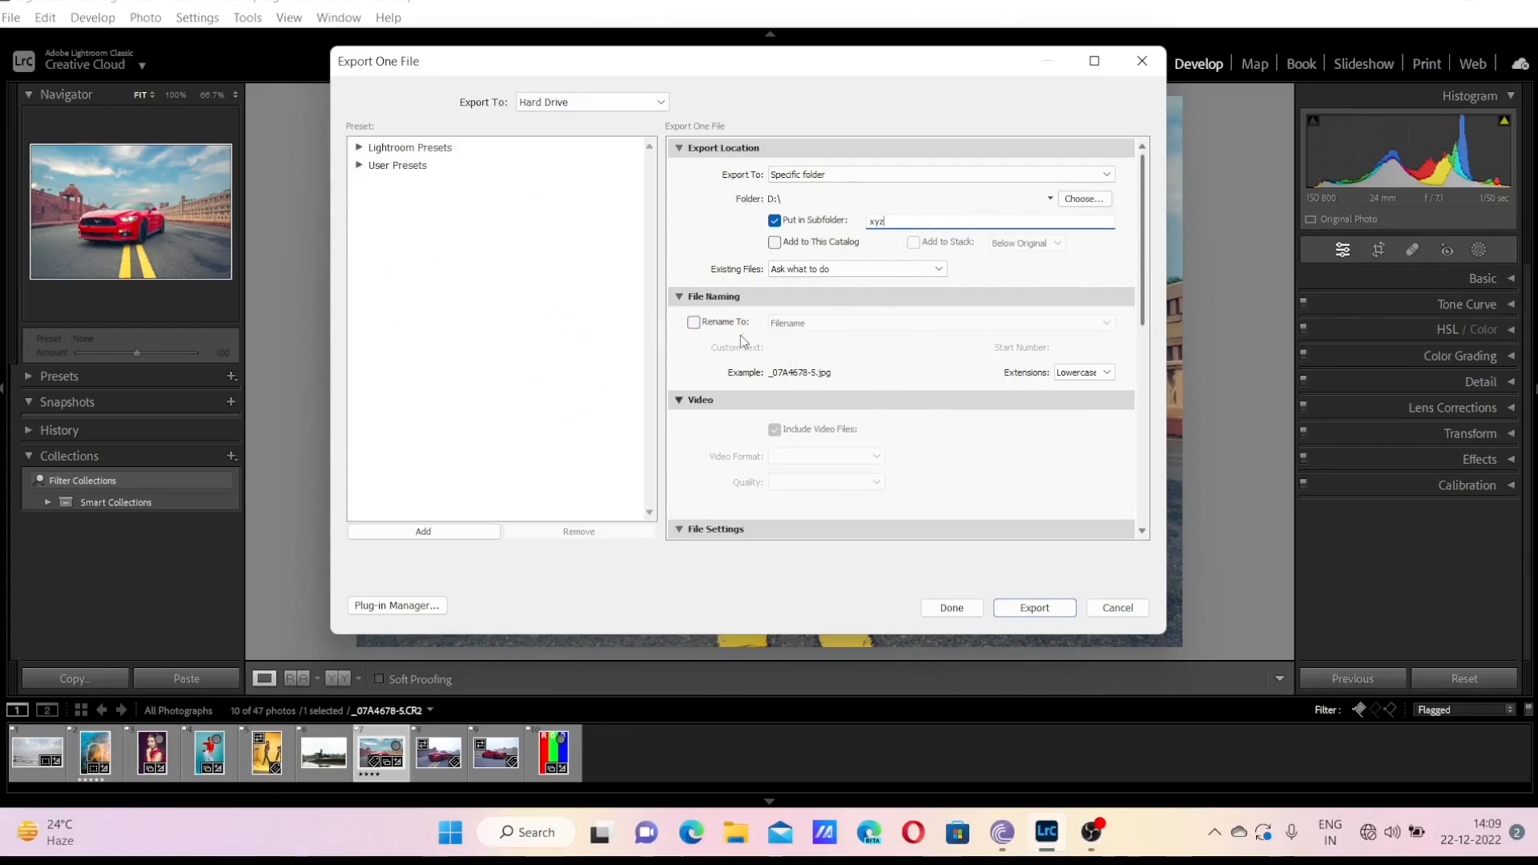
pyautogui.click(694, 323)
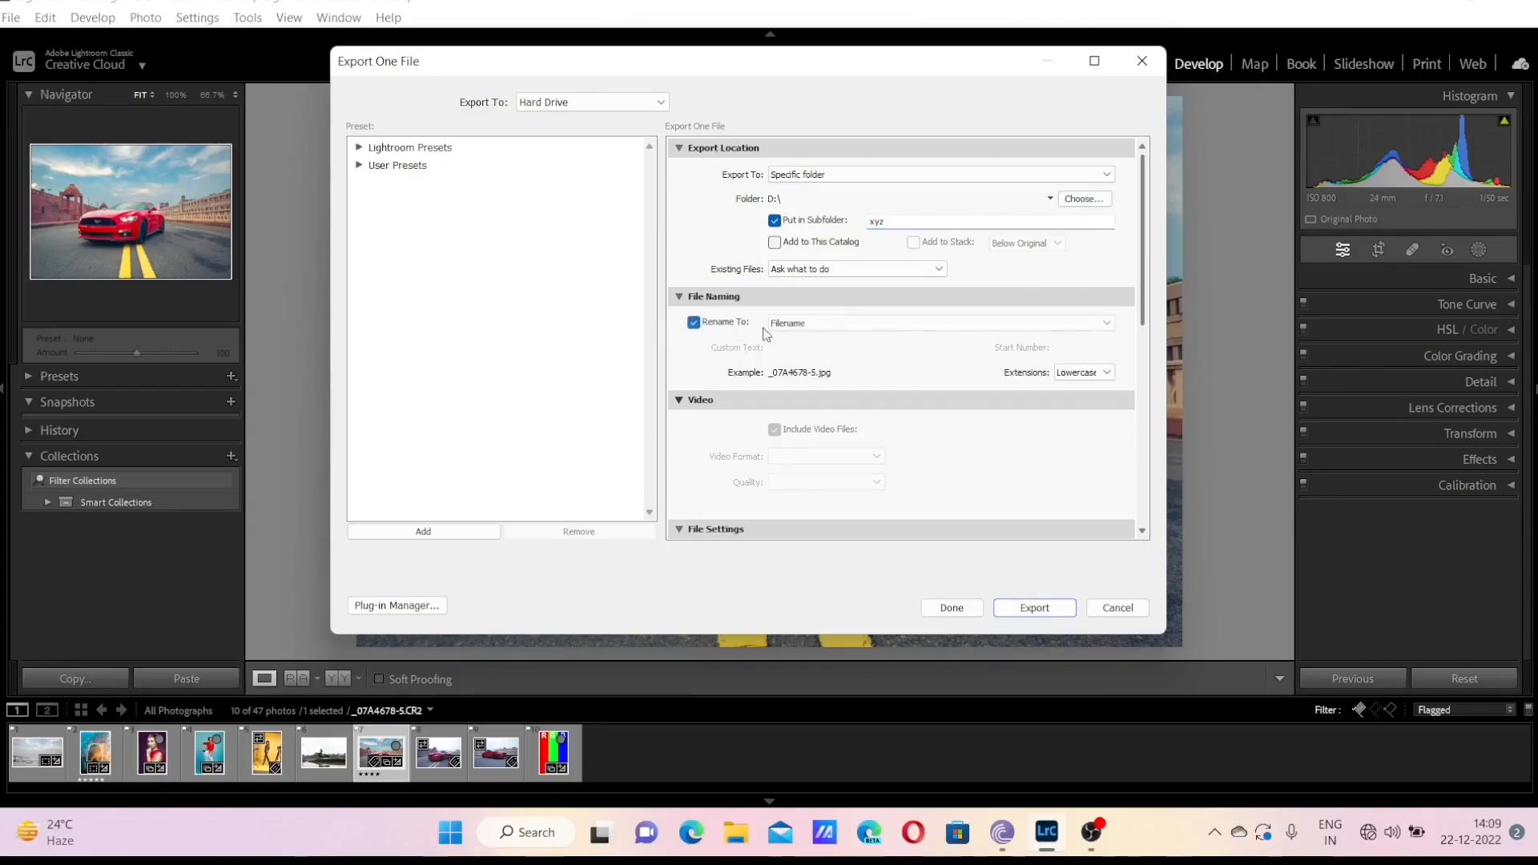
# Check the available export formats, keep JPEG, and choose Adobe RGB (1998) as the color space
pyautogui.moveTo(1144, 222); pyautogui.dragTo(1143, 329)
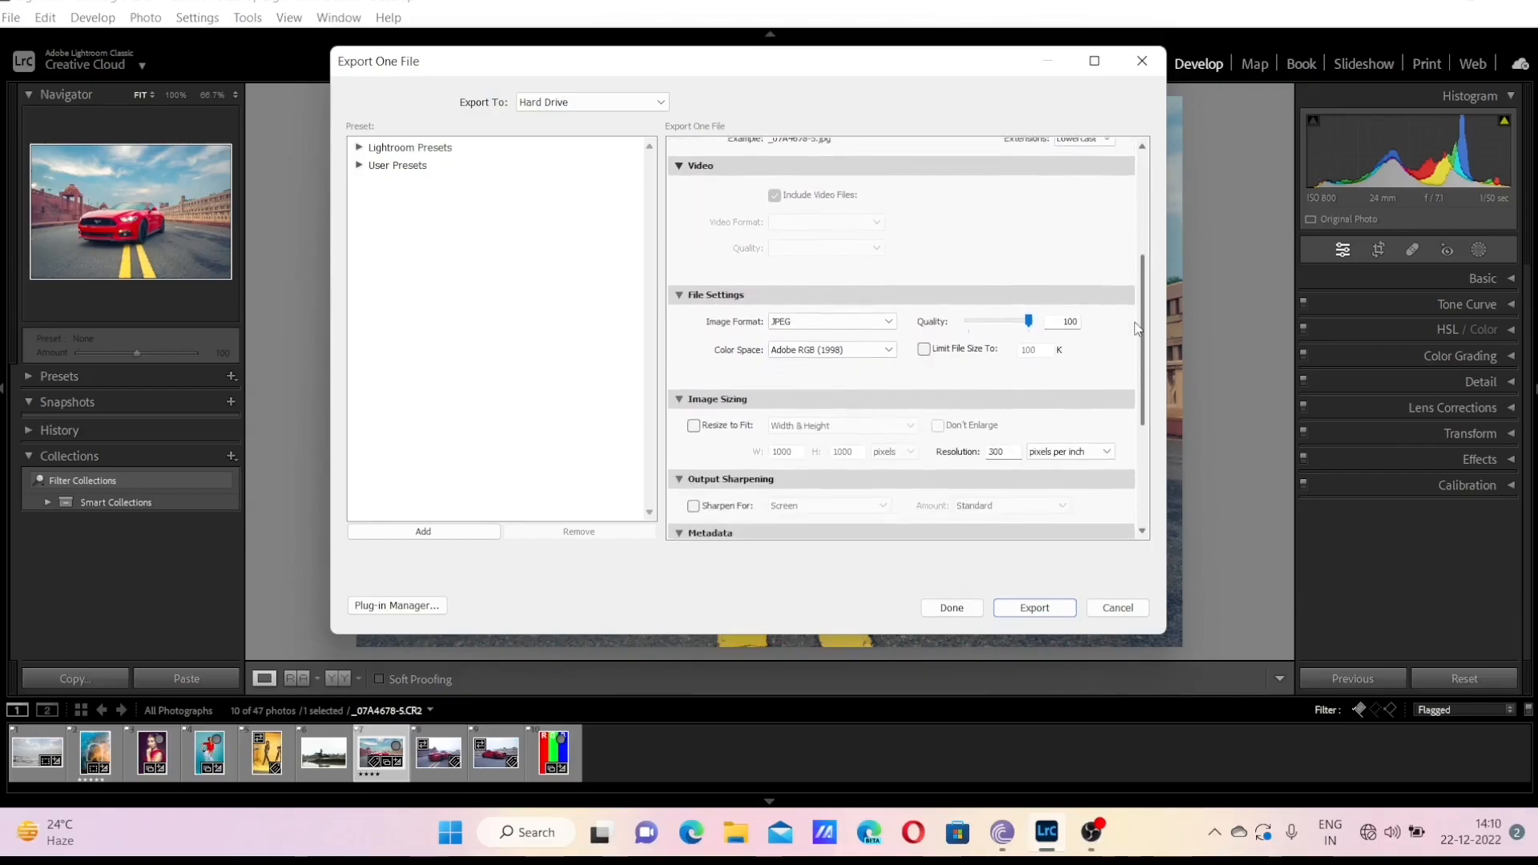
pyautogui.click(833, 324)
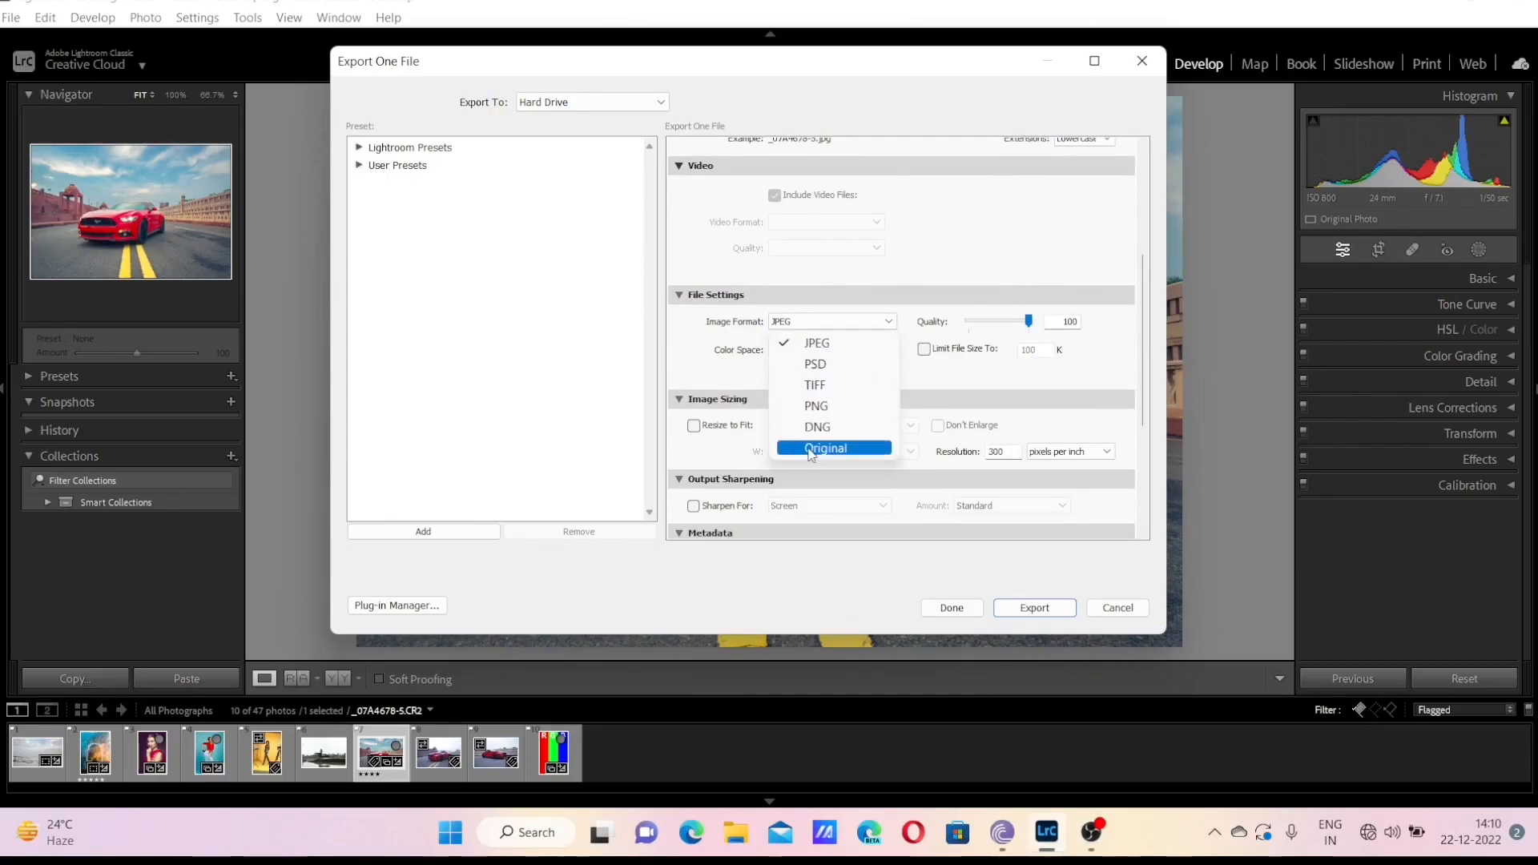
pyautogui.click(699, 350)
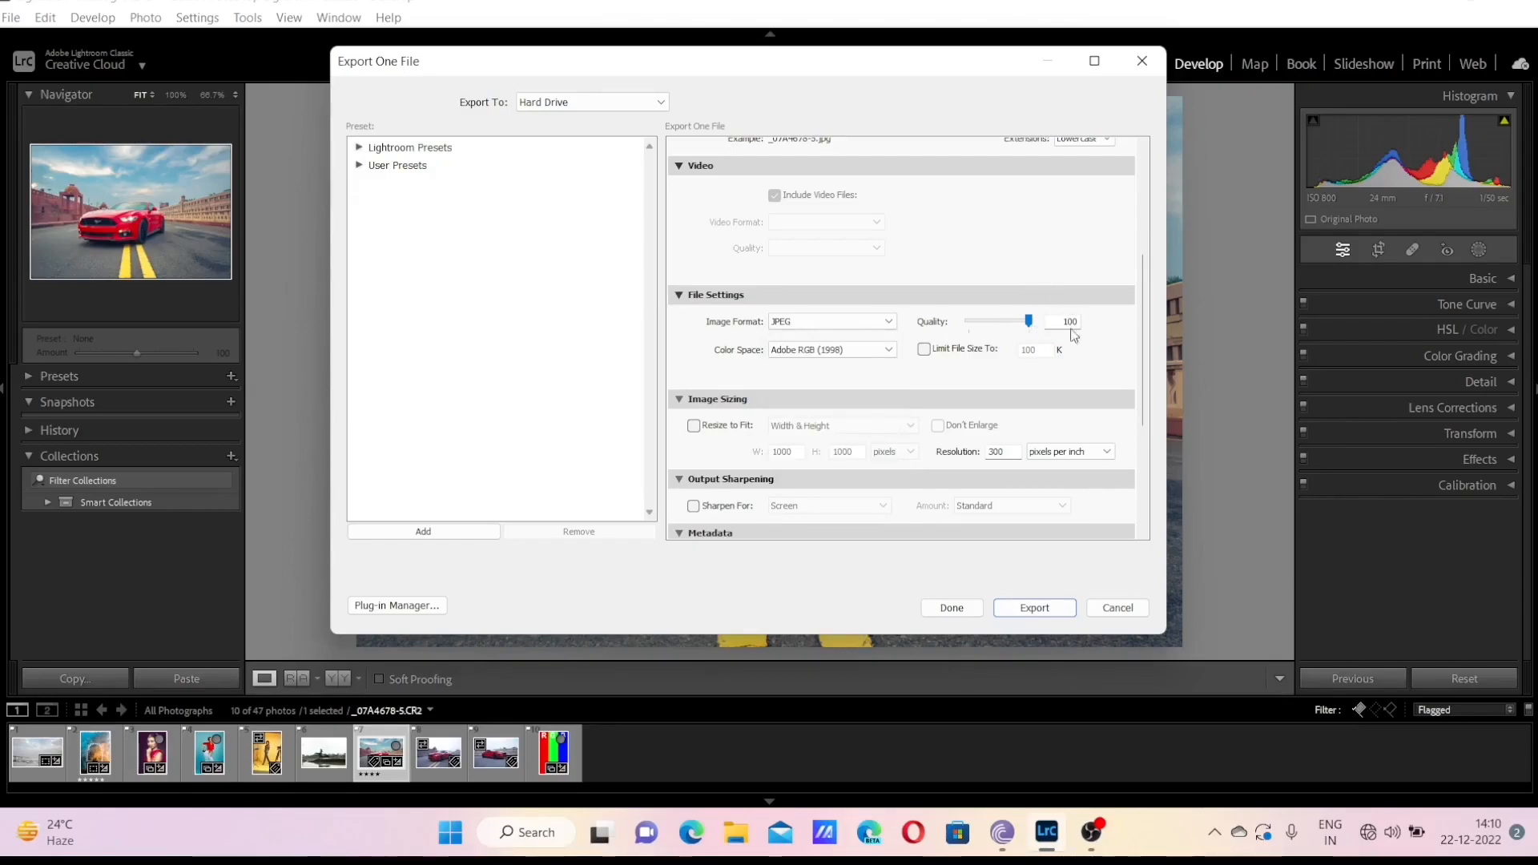
pyautogui.click(896, 357)
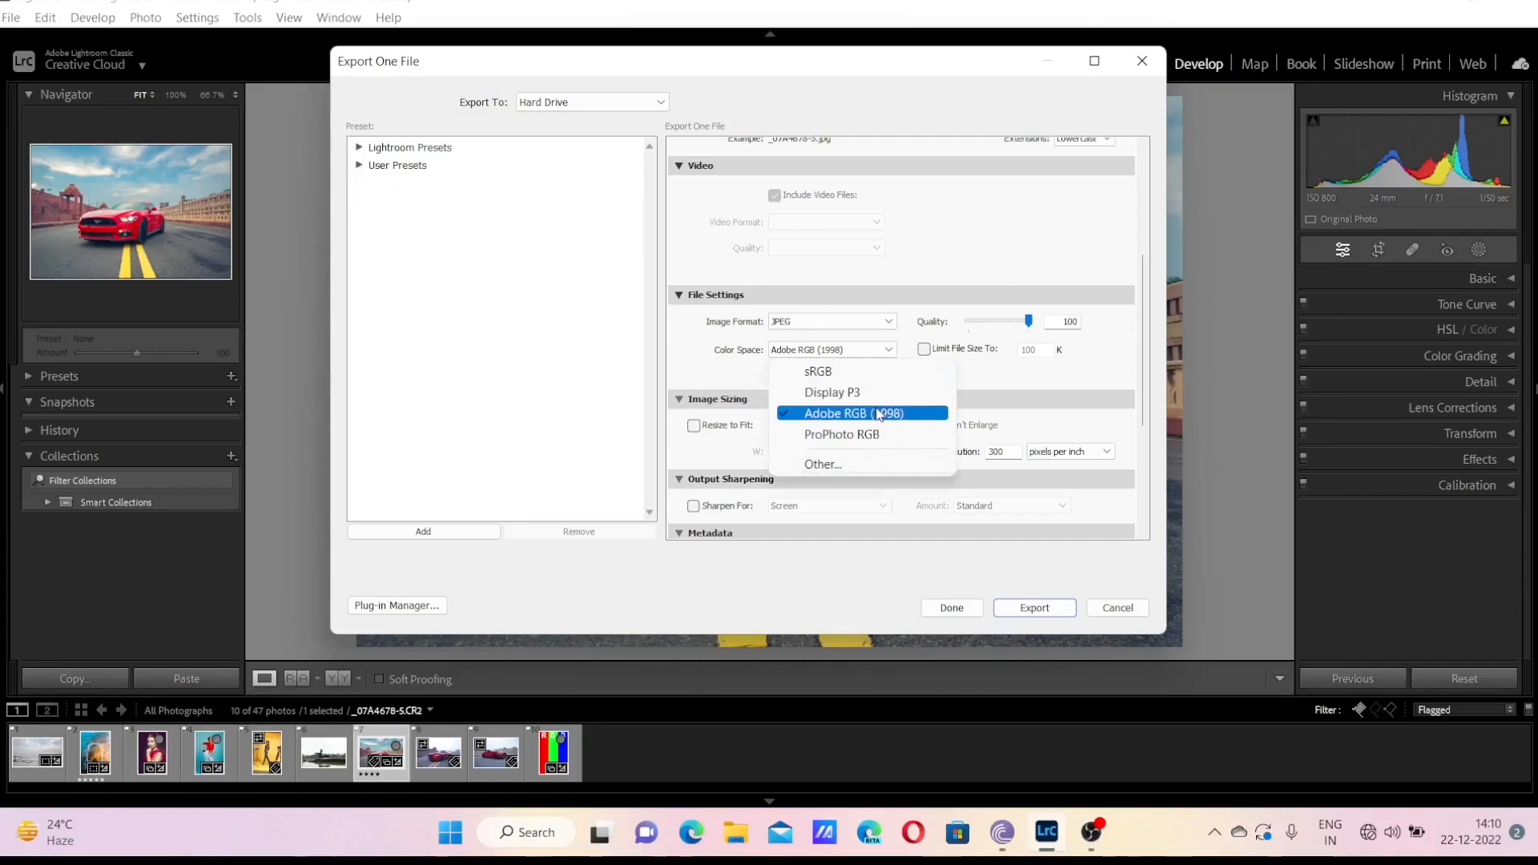
pyautogui.click(868, 413)
# Review the image sizing, sharpening, metadata and watermark options, and export the red car photo
pyautogui.scroll(-3, 882, 385)
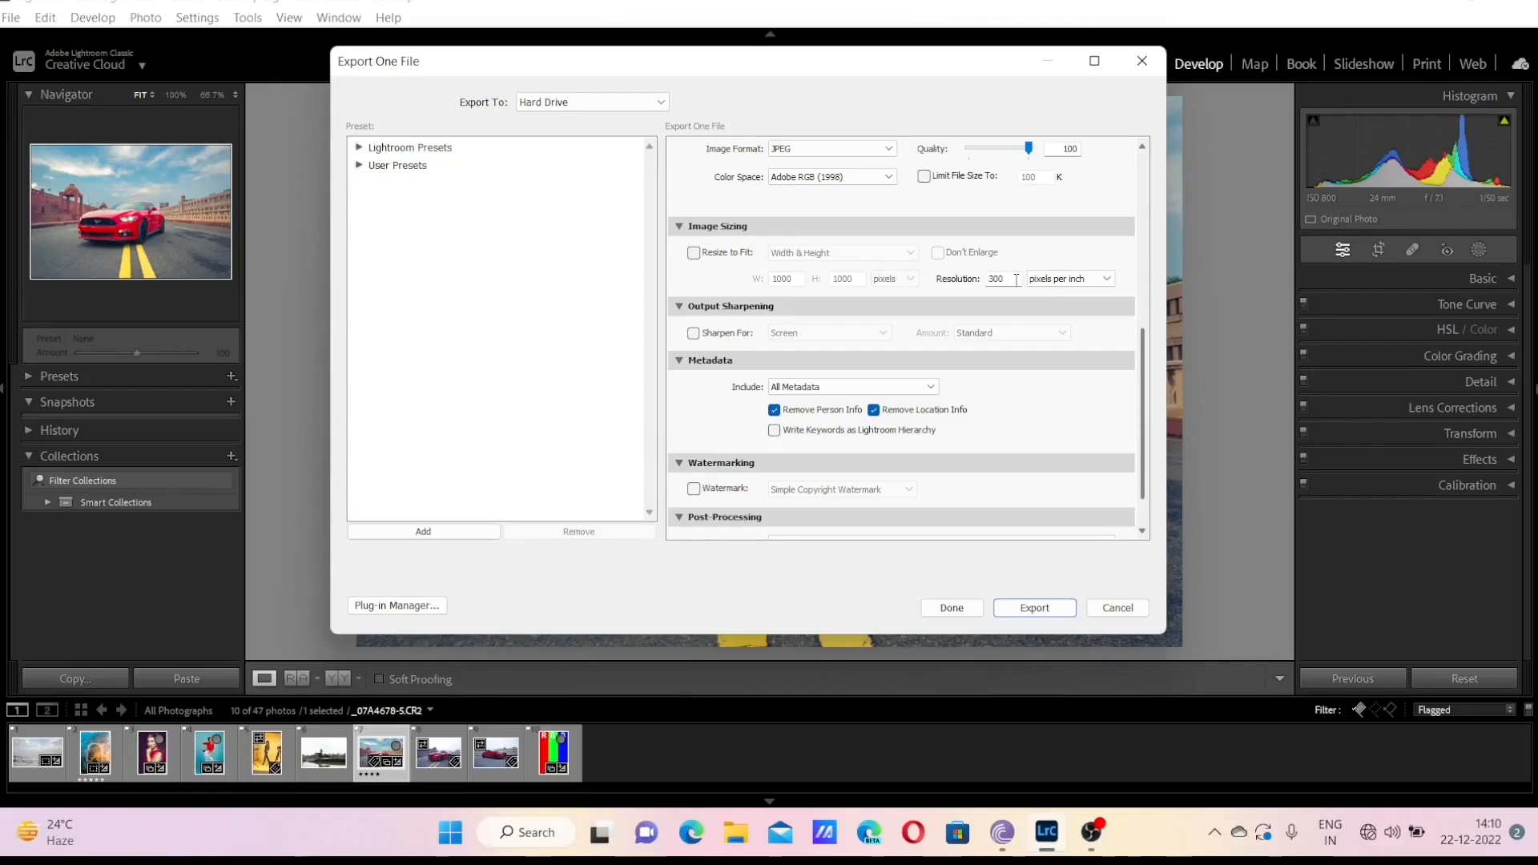
pyautogui.scroll(-2, 1031, 319)
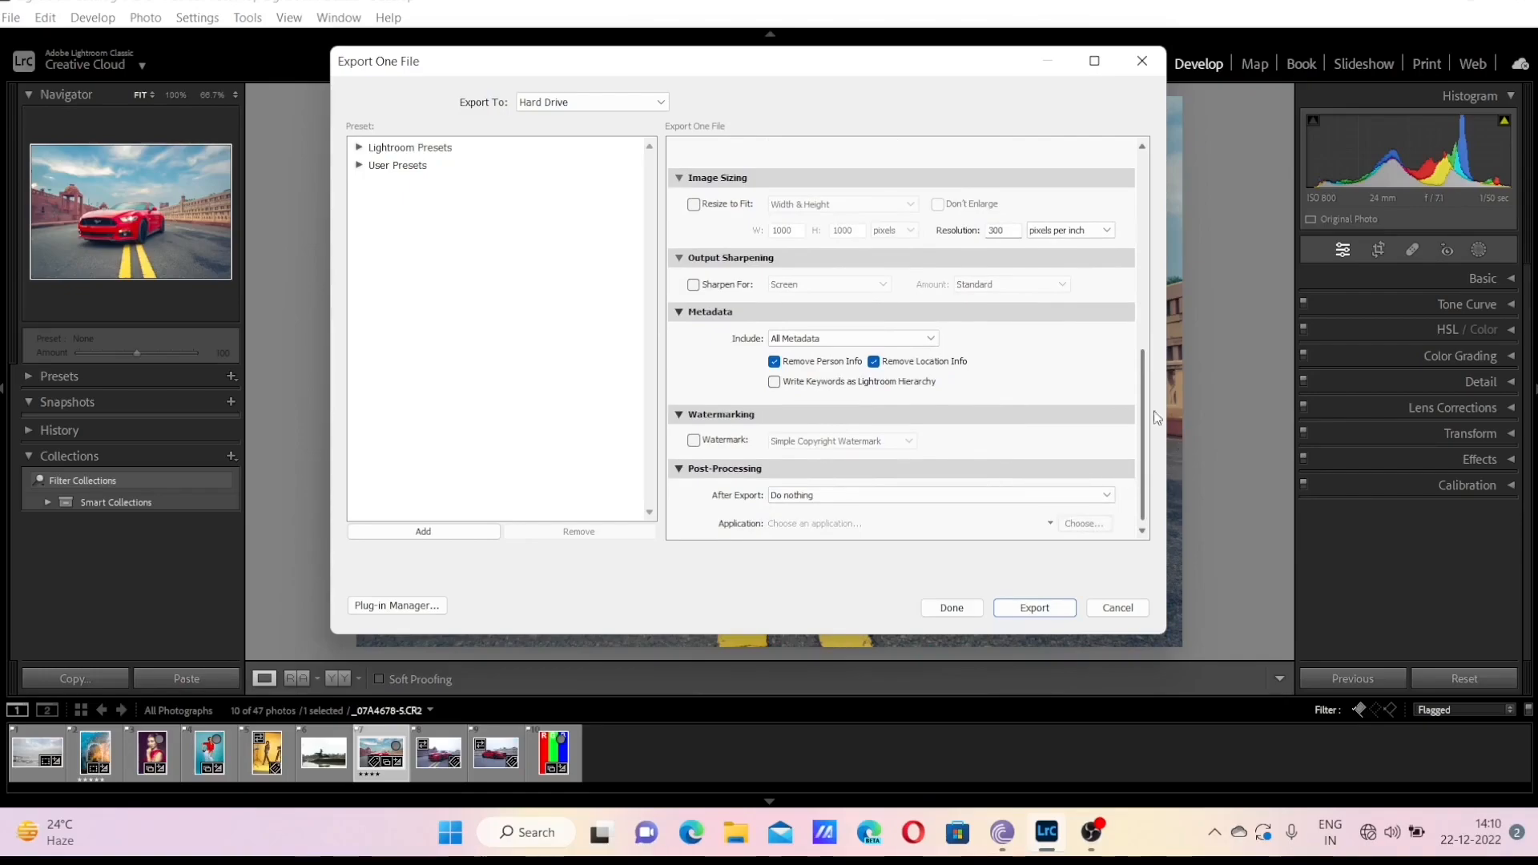
pyautogui.scroll(-1, 1139, 373)
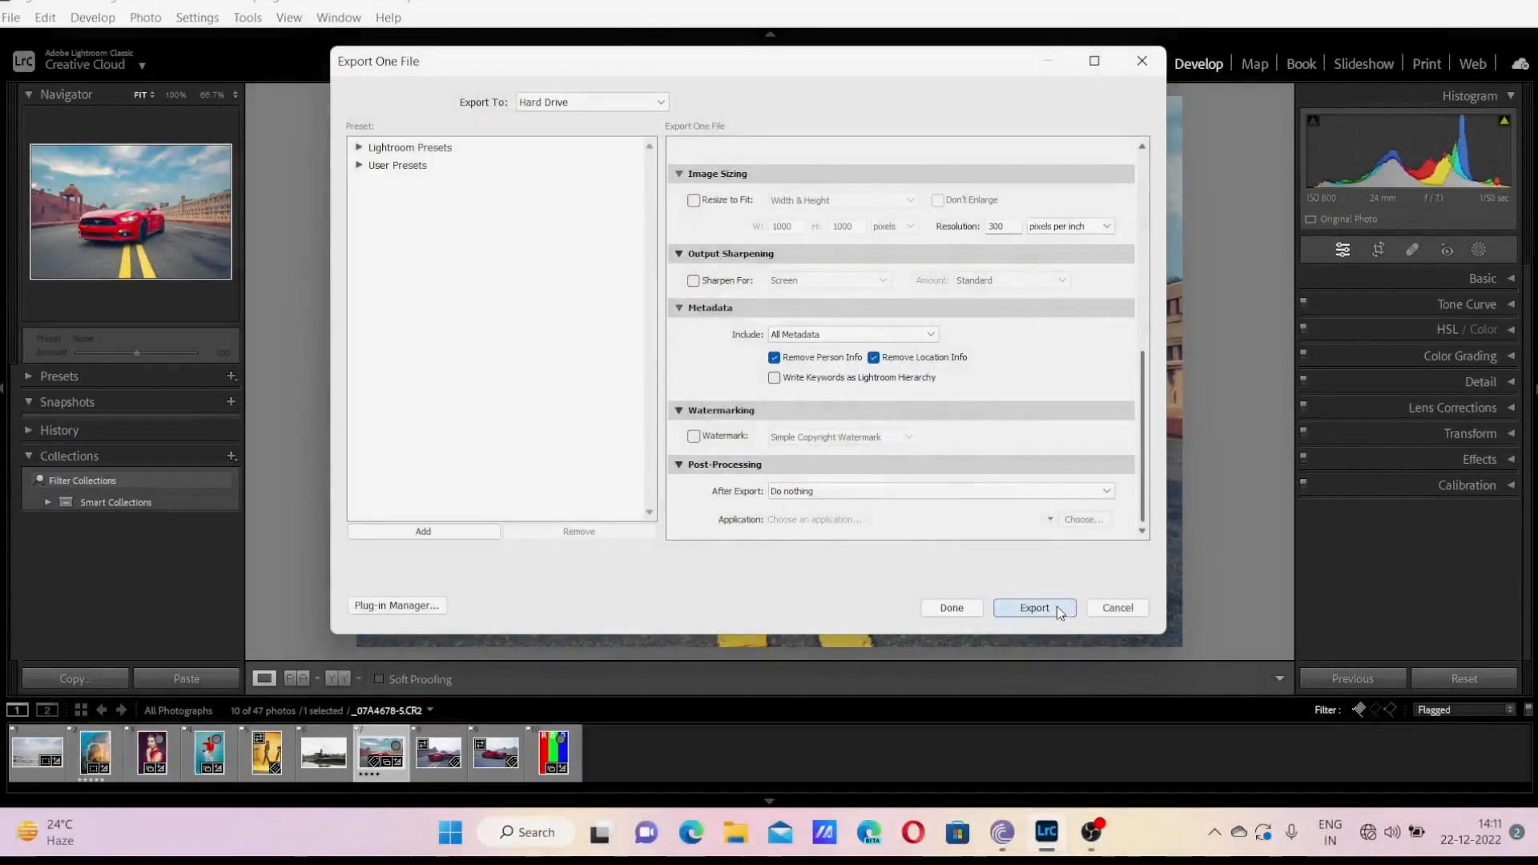
pyautogui.click(1035, 608)
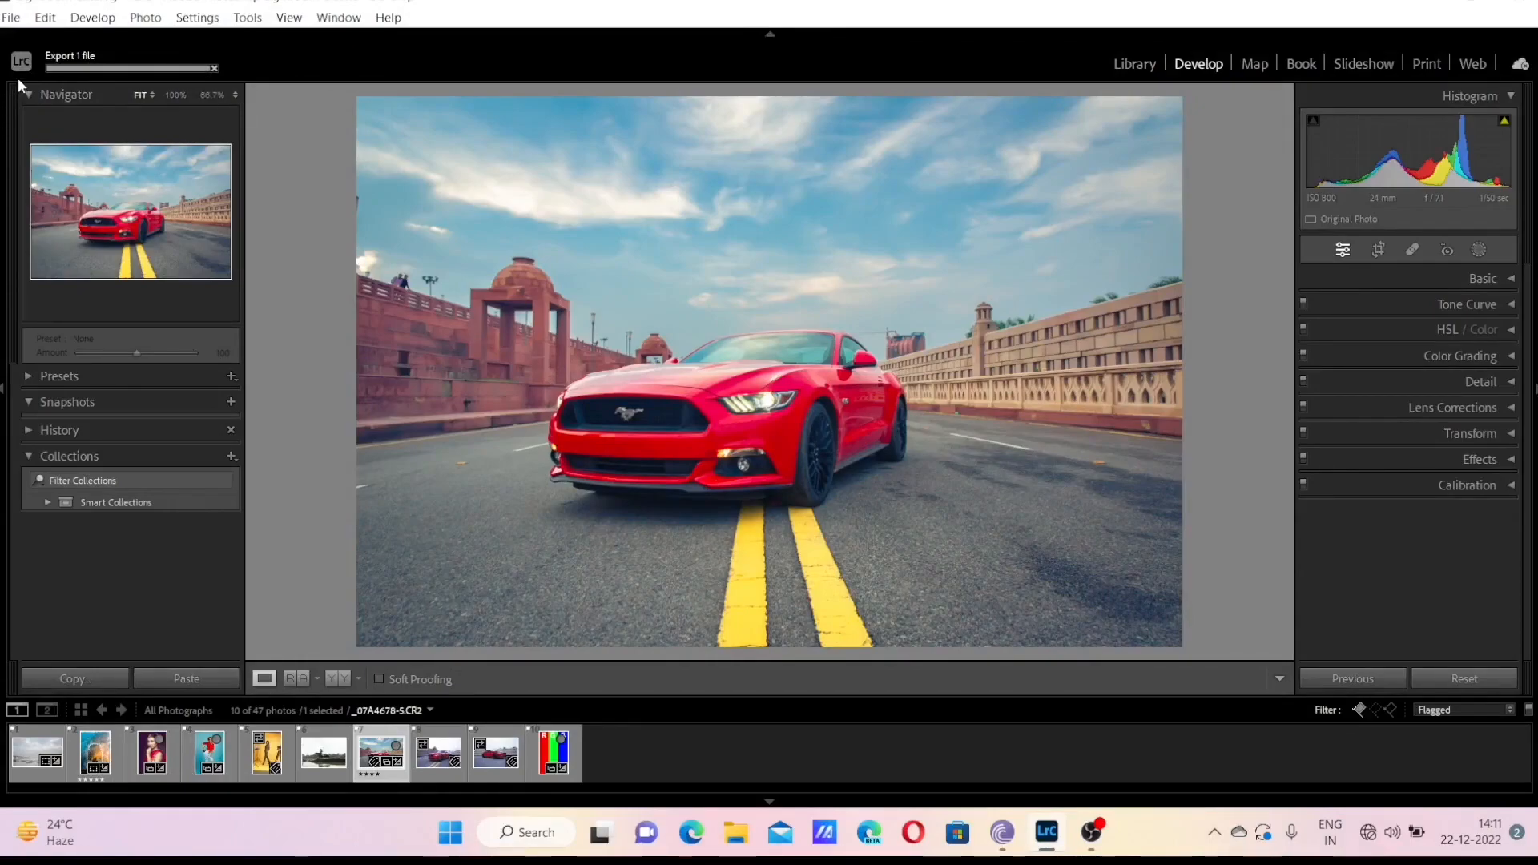
# Select the full range of filmstrip photos, from the boats and bridge photo through the color-bars image
pyautogui.click(19, 762)
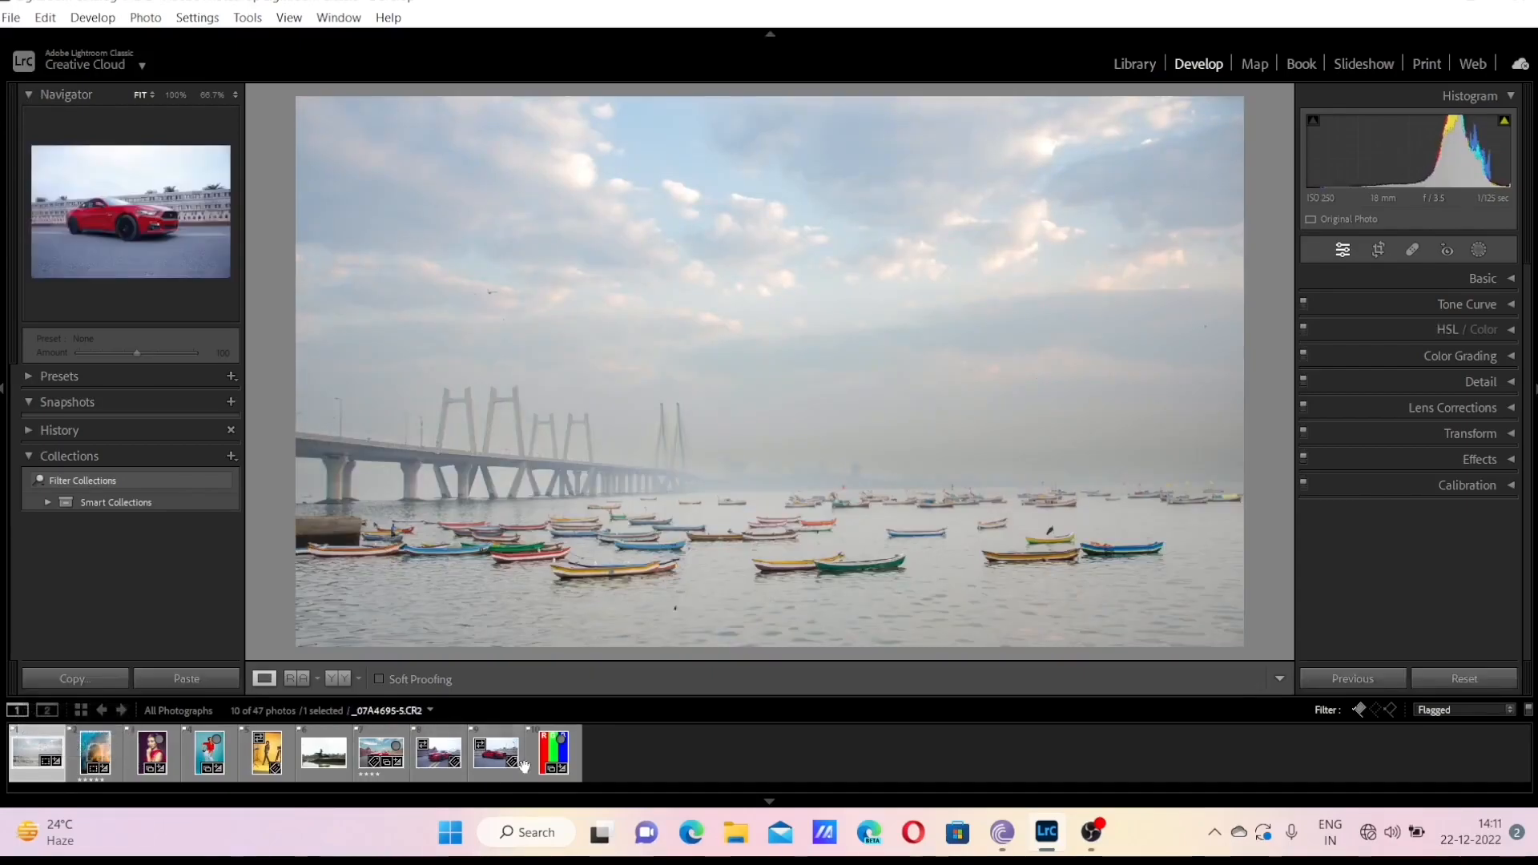
pyautogui.keyDown('shift'); pyautogui.click(543, 766); pyautogui.keyUp('shift')
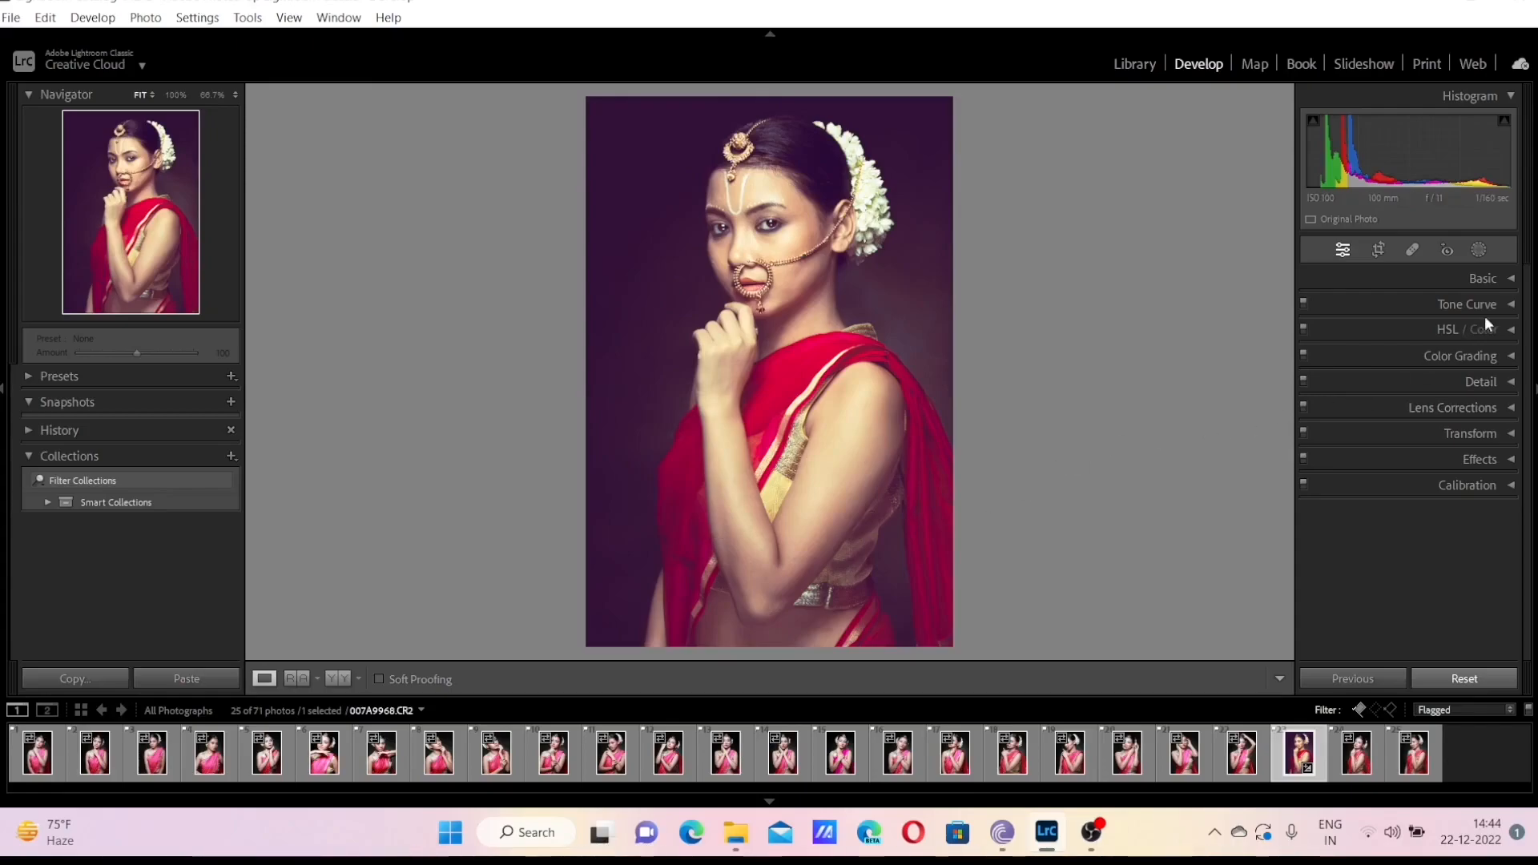
# Examine the tone curve and basic adjustments of the edited portrait of the woman in the red sari
pyautogui.click(1511, 308)
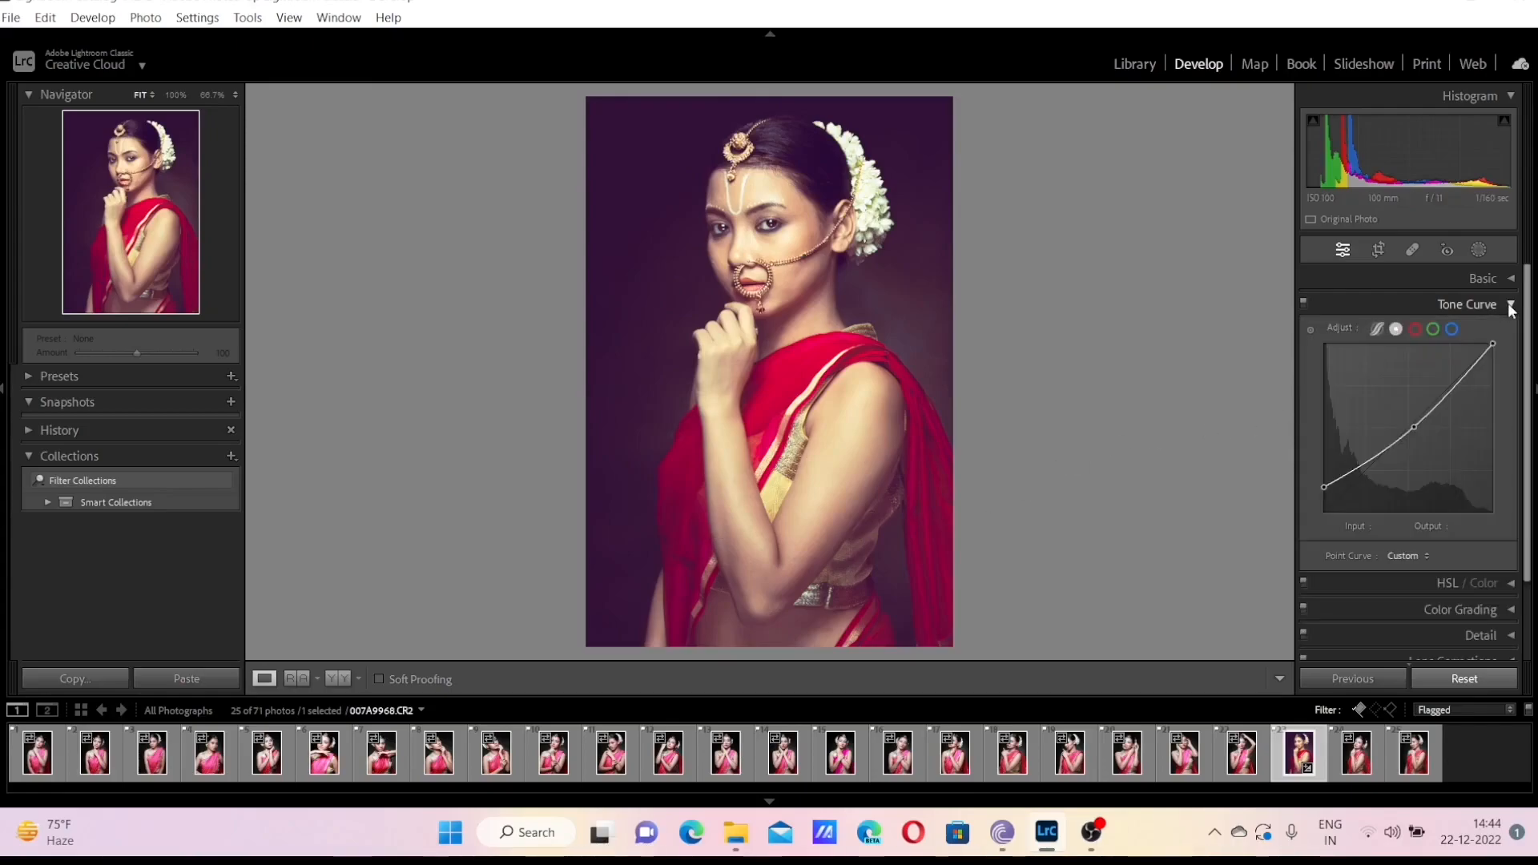
pyautogui.click(1502, 302)
pyautogui.click(1510, 279)
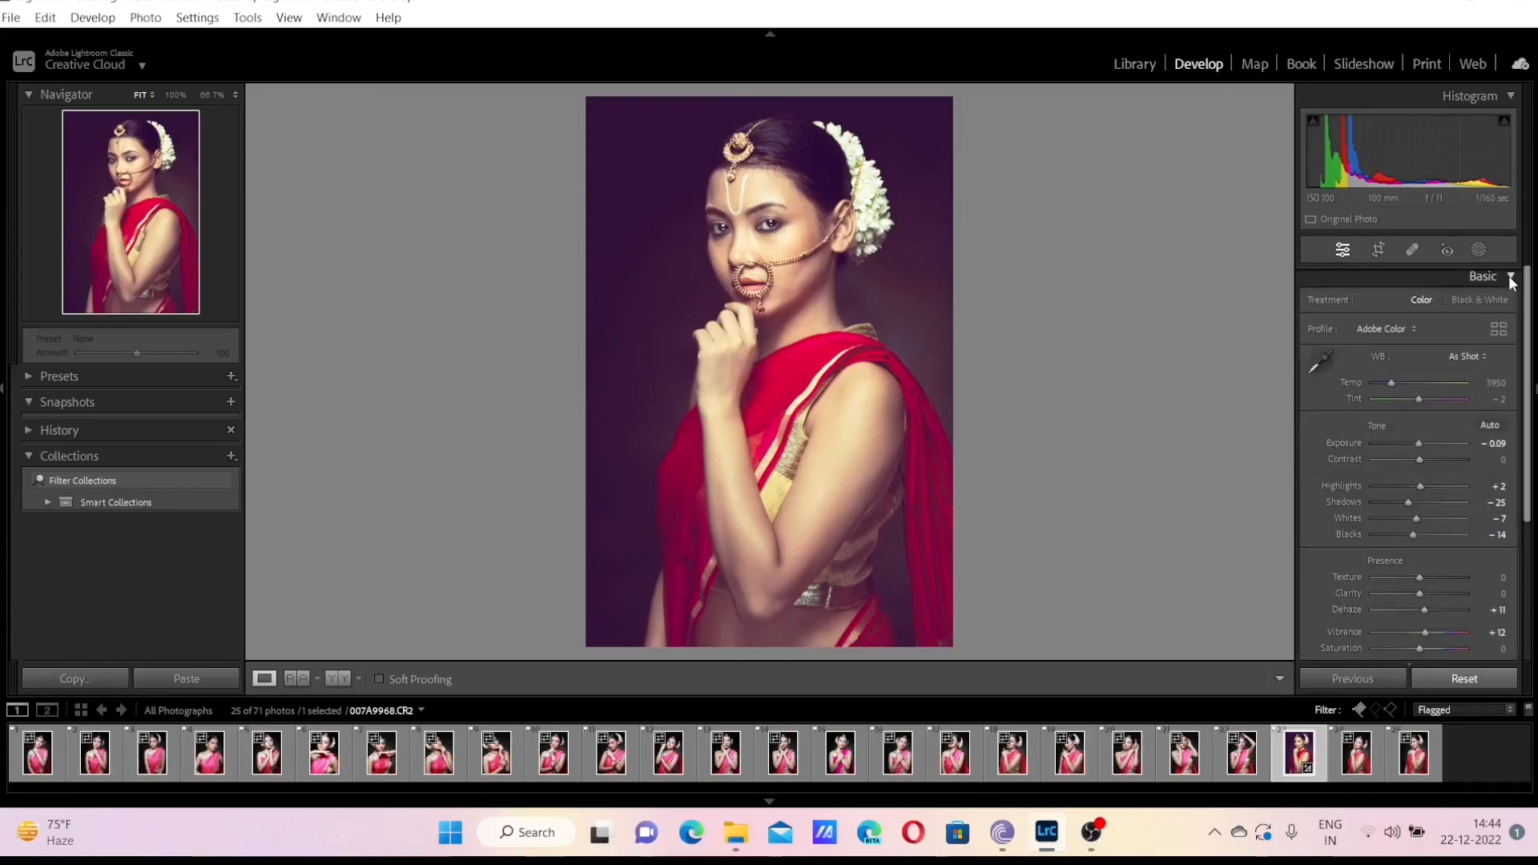
pyautogui.click(1511, 282)
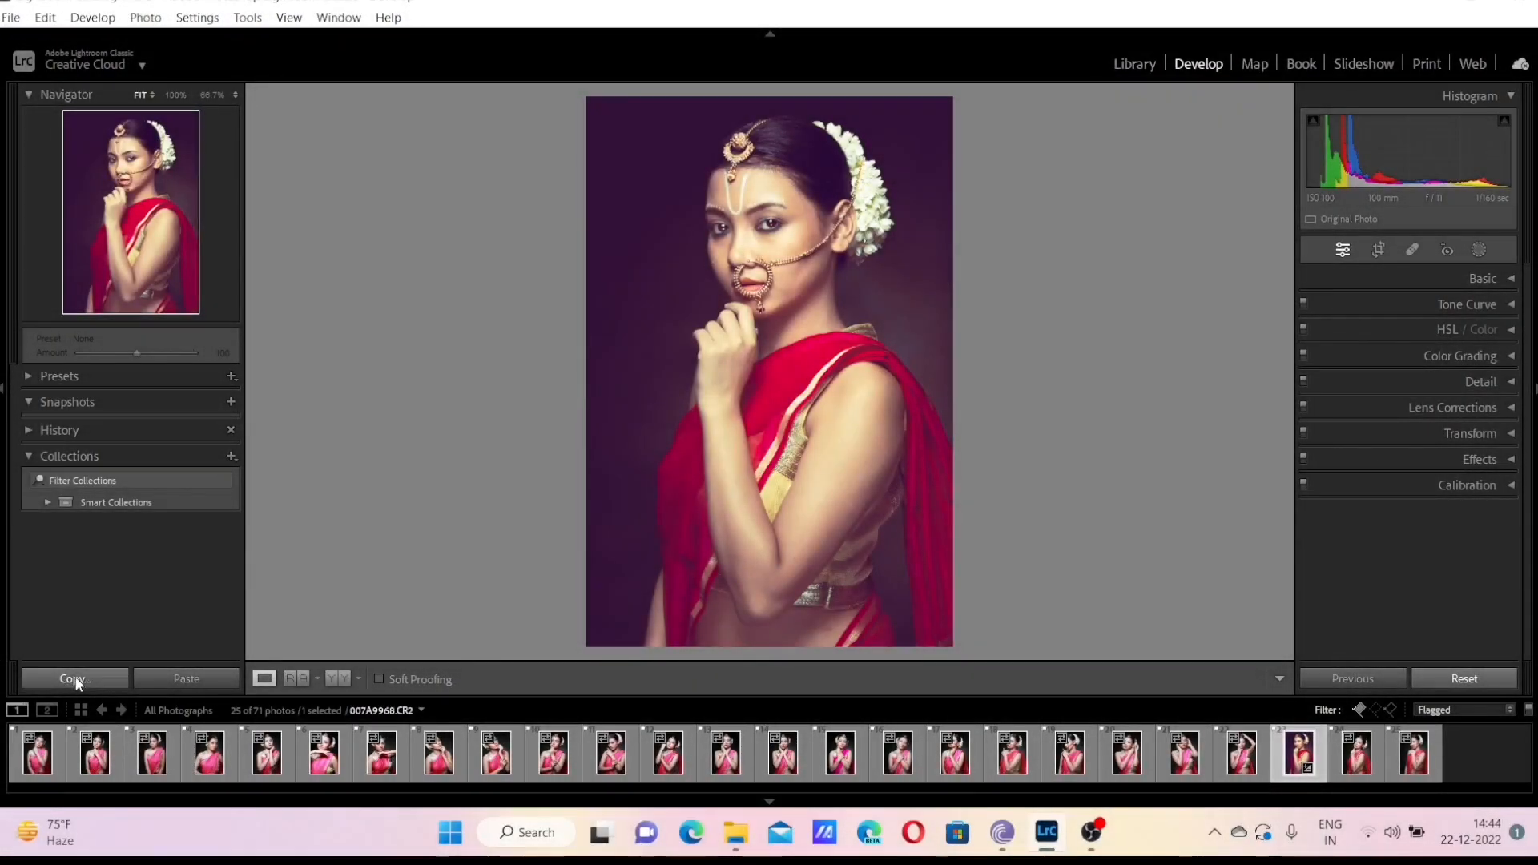
# Open the copy settings for the edited sari portrait, try including every adjustment, and clear the whole selection
pyautogui.click(74, 679)
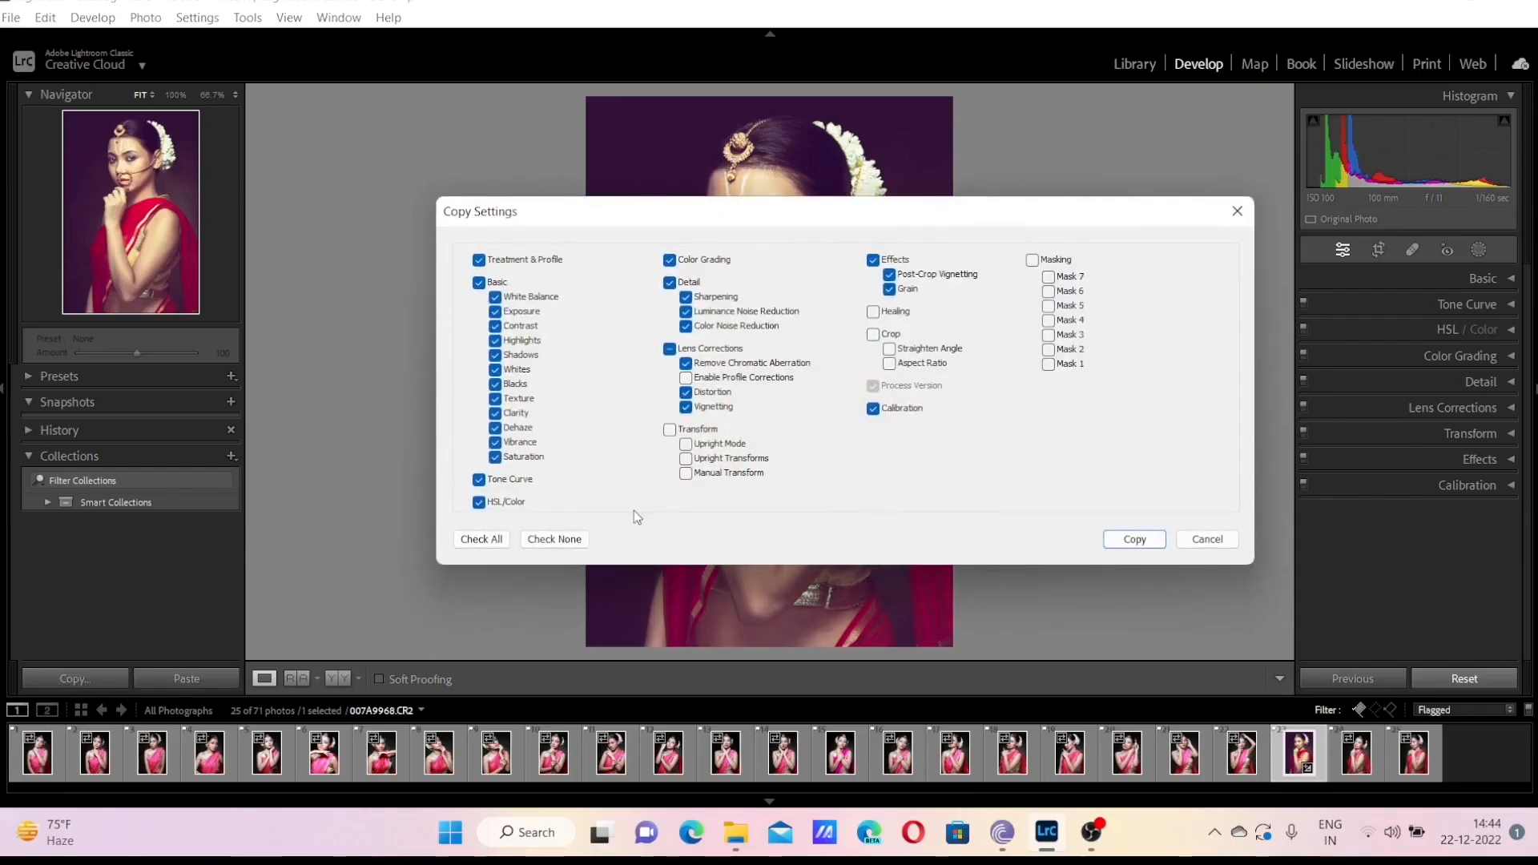
pyautogui.click(490, 544)
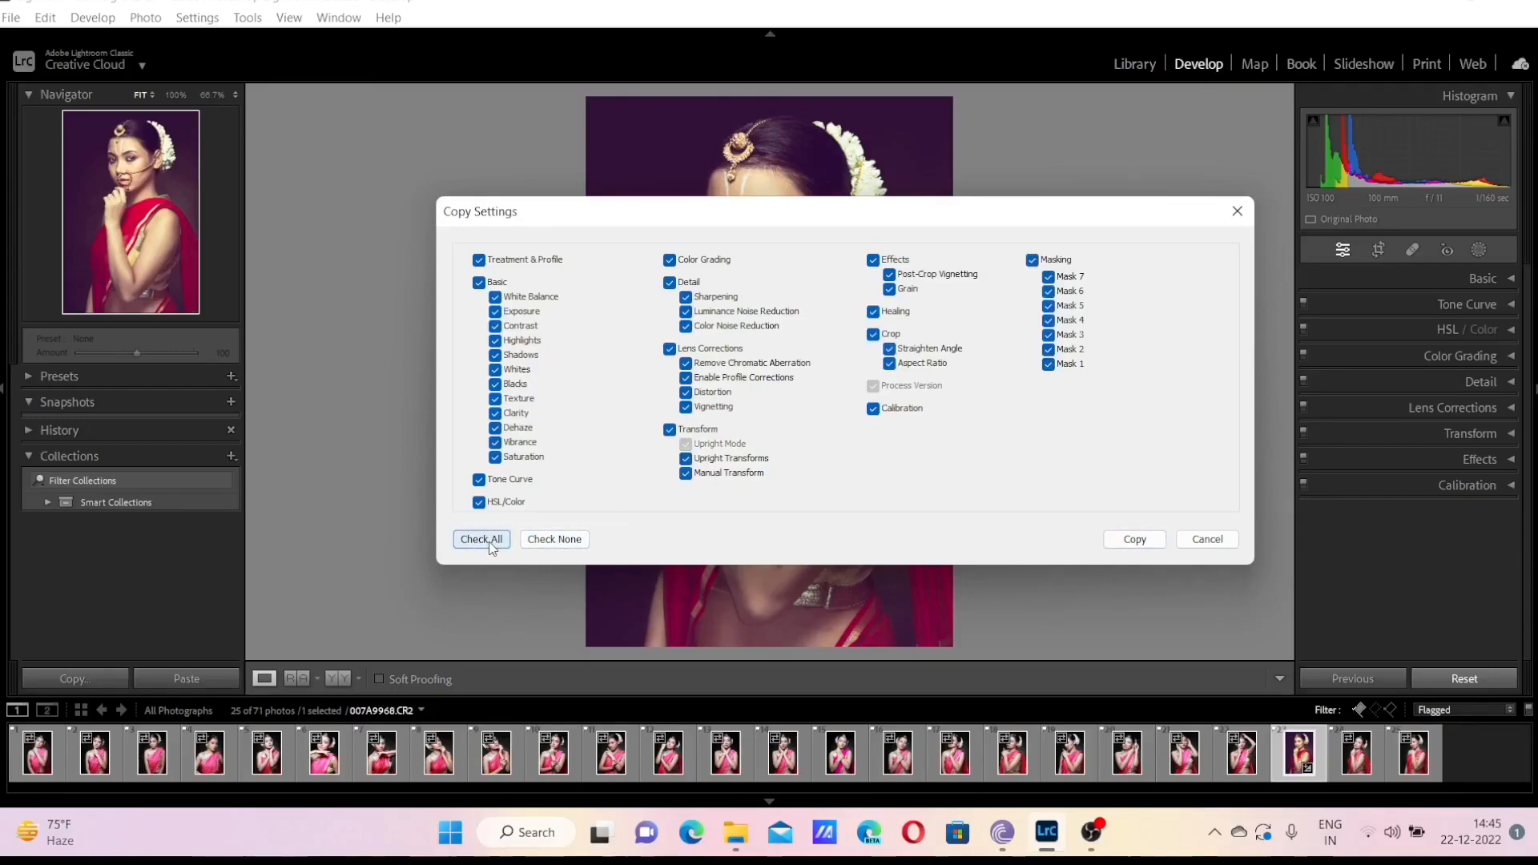
pyautogui.click(553, 539)
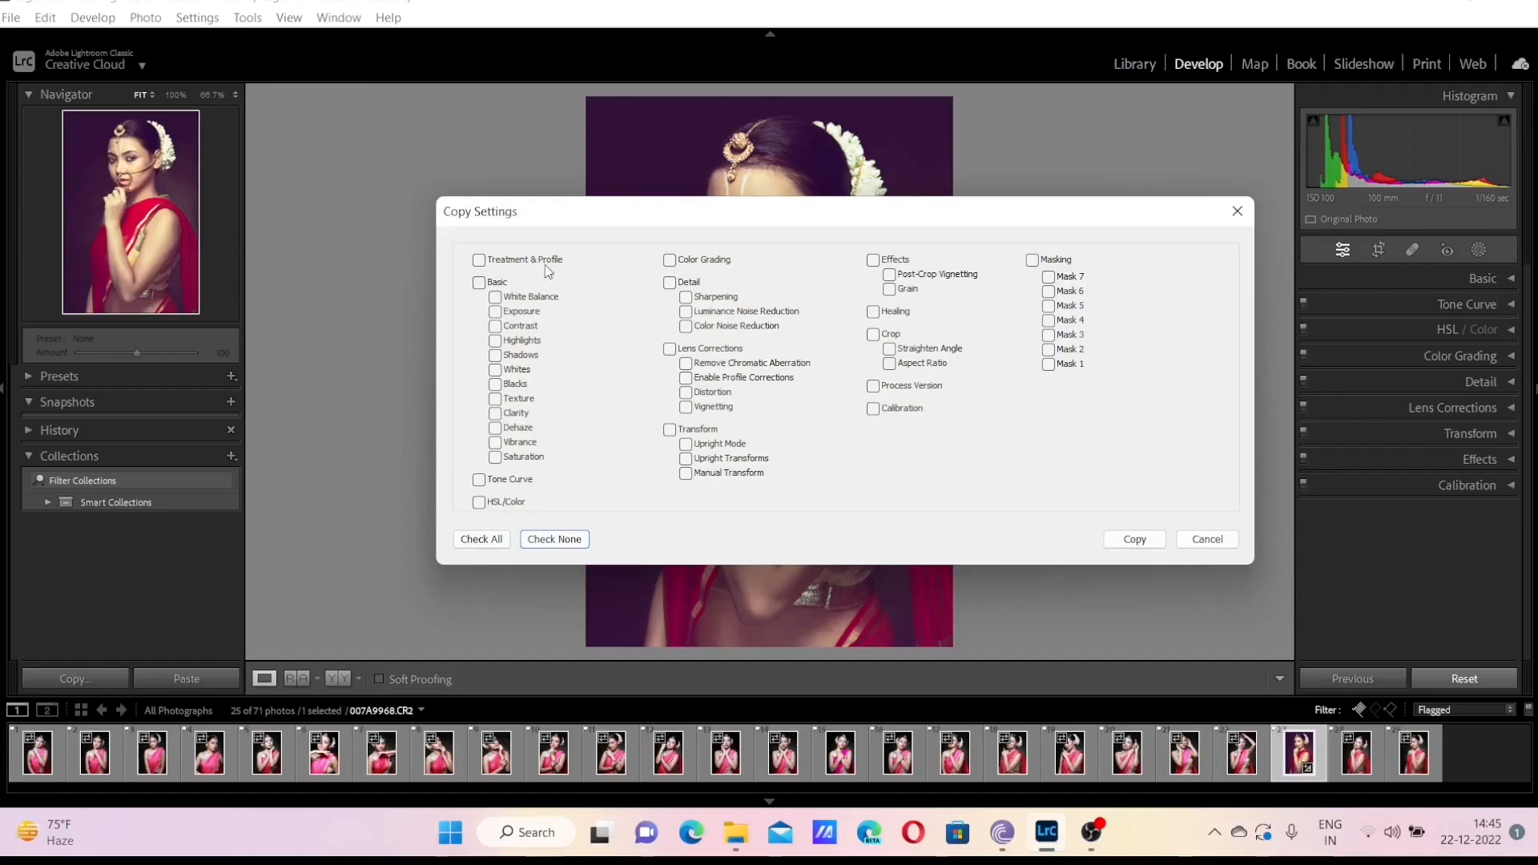
# Copy the portrait's Basic, Tone Curve, HSL/Color, Color Grading, Detail, Lens Corrections and Effects settings
pyautogui.click(480, 284)
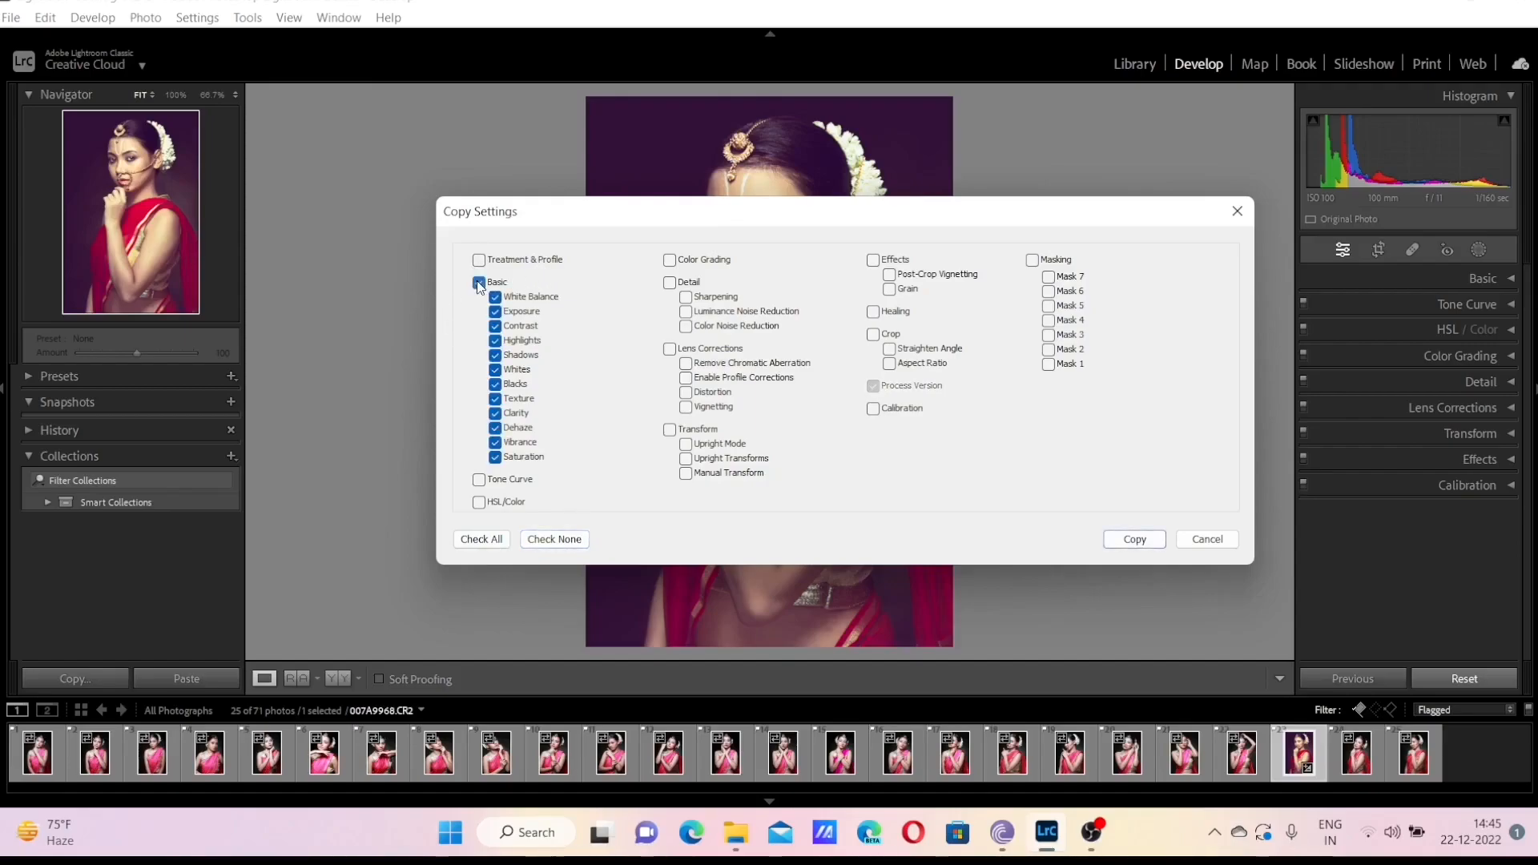
pyautogui.click(479, 480)
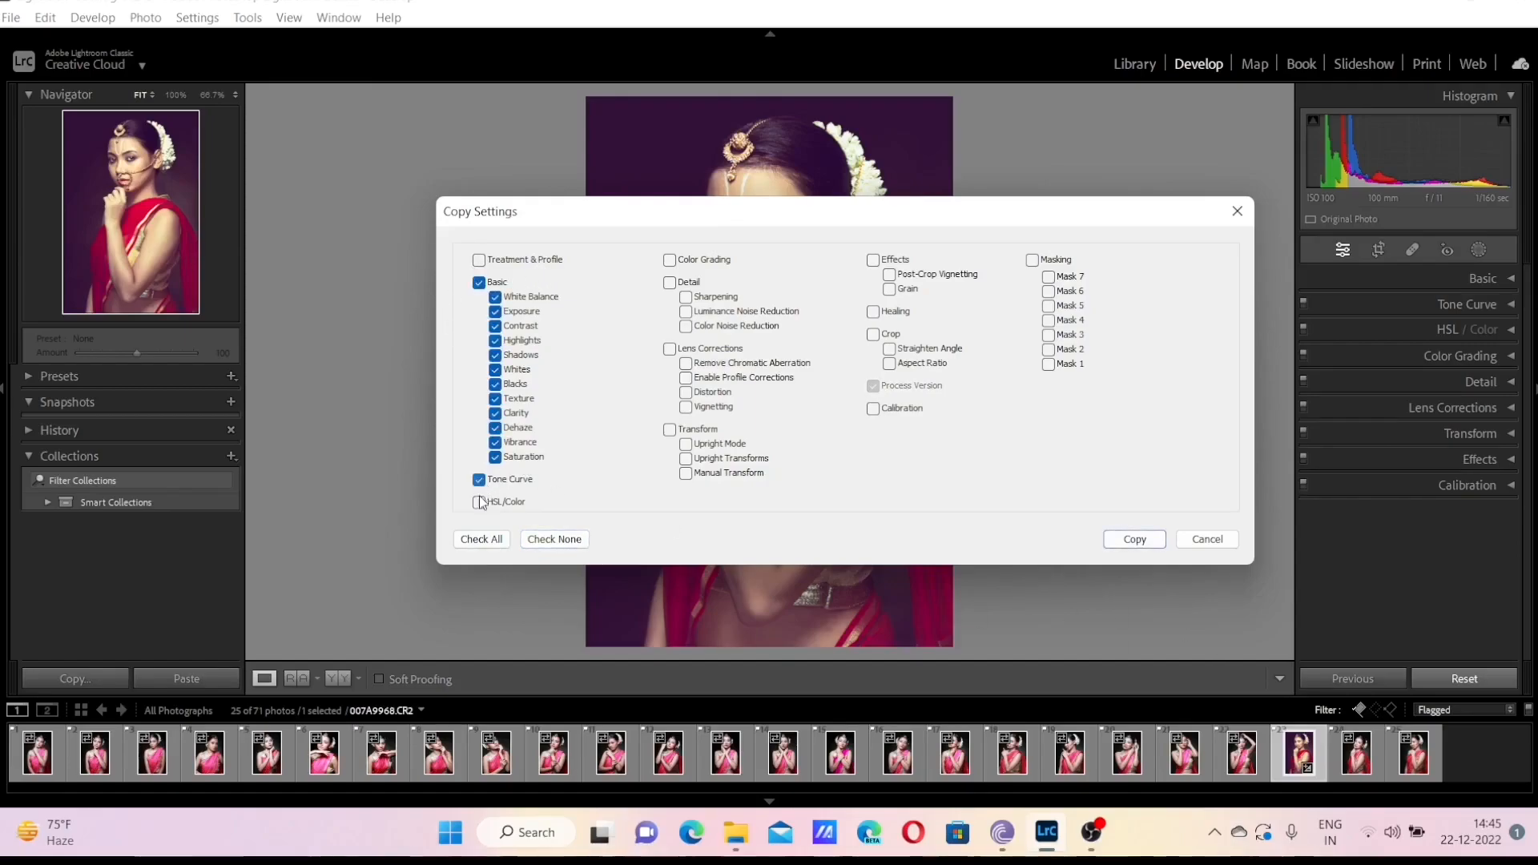
pyautogui.click(479, 502)
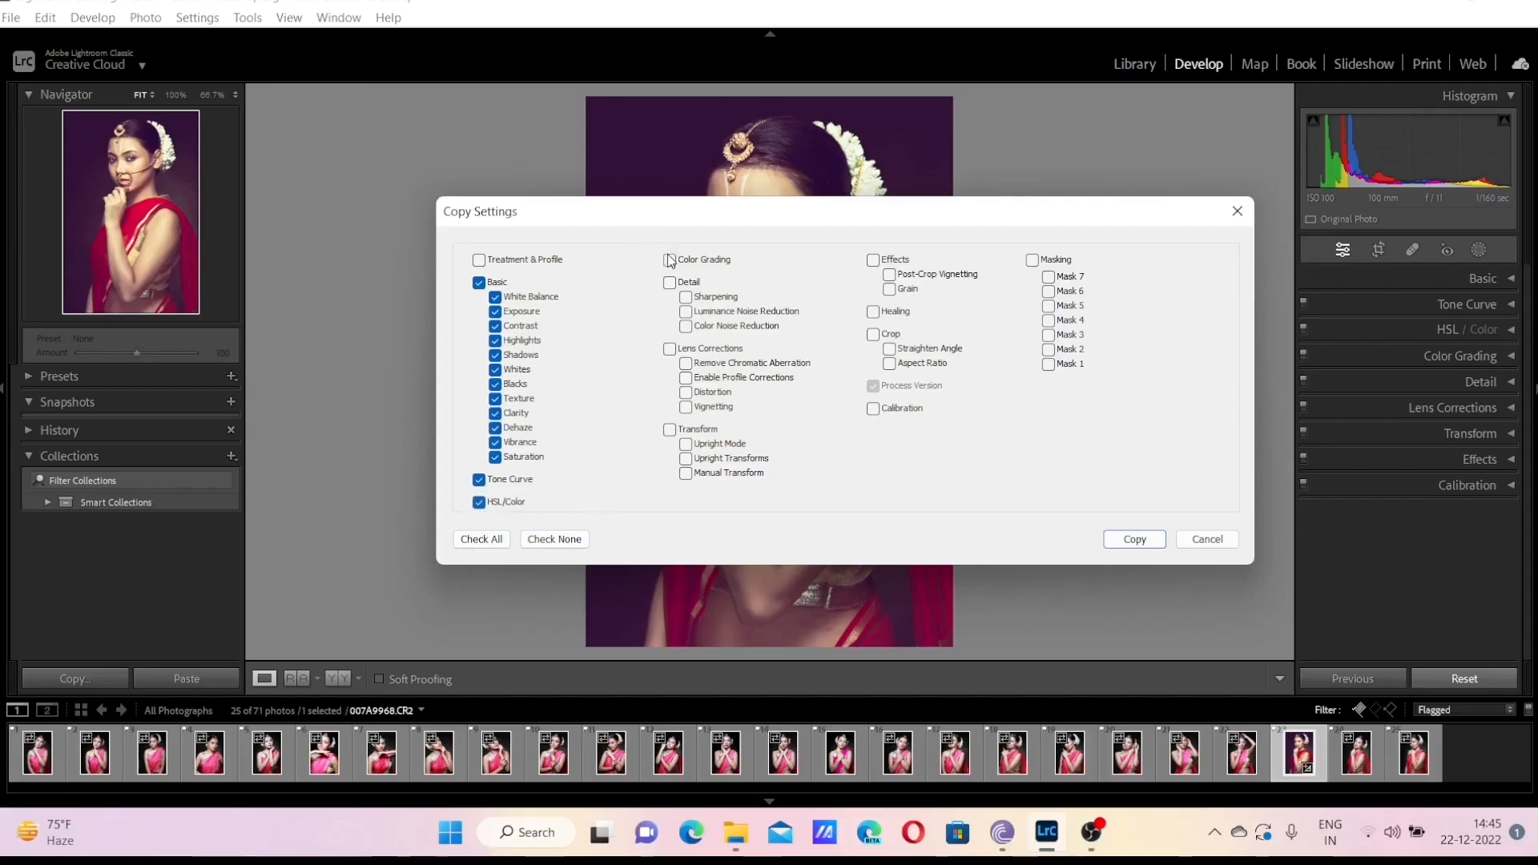
pyautogui.click(670, 283)
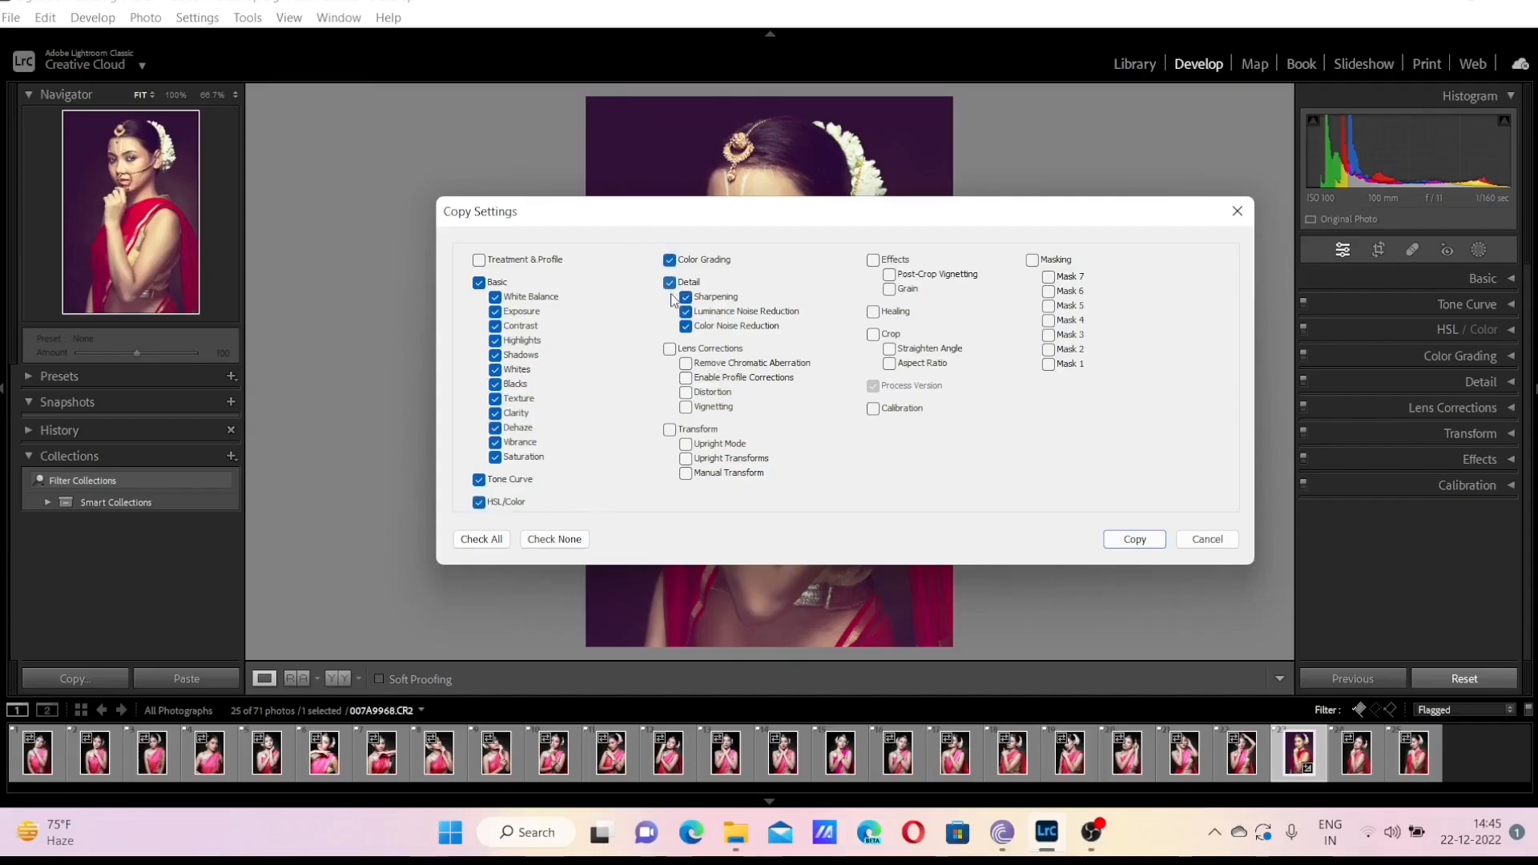
pyautogui.click(671, 350)
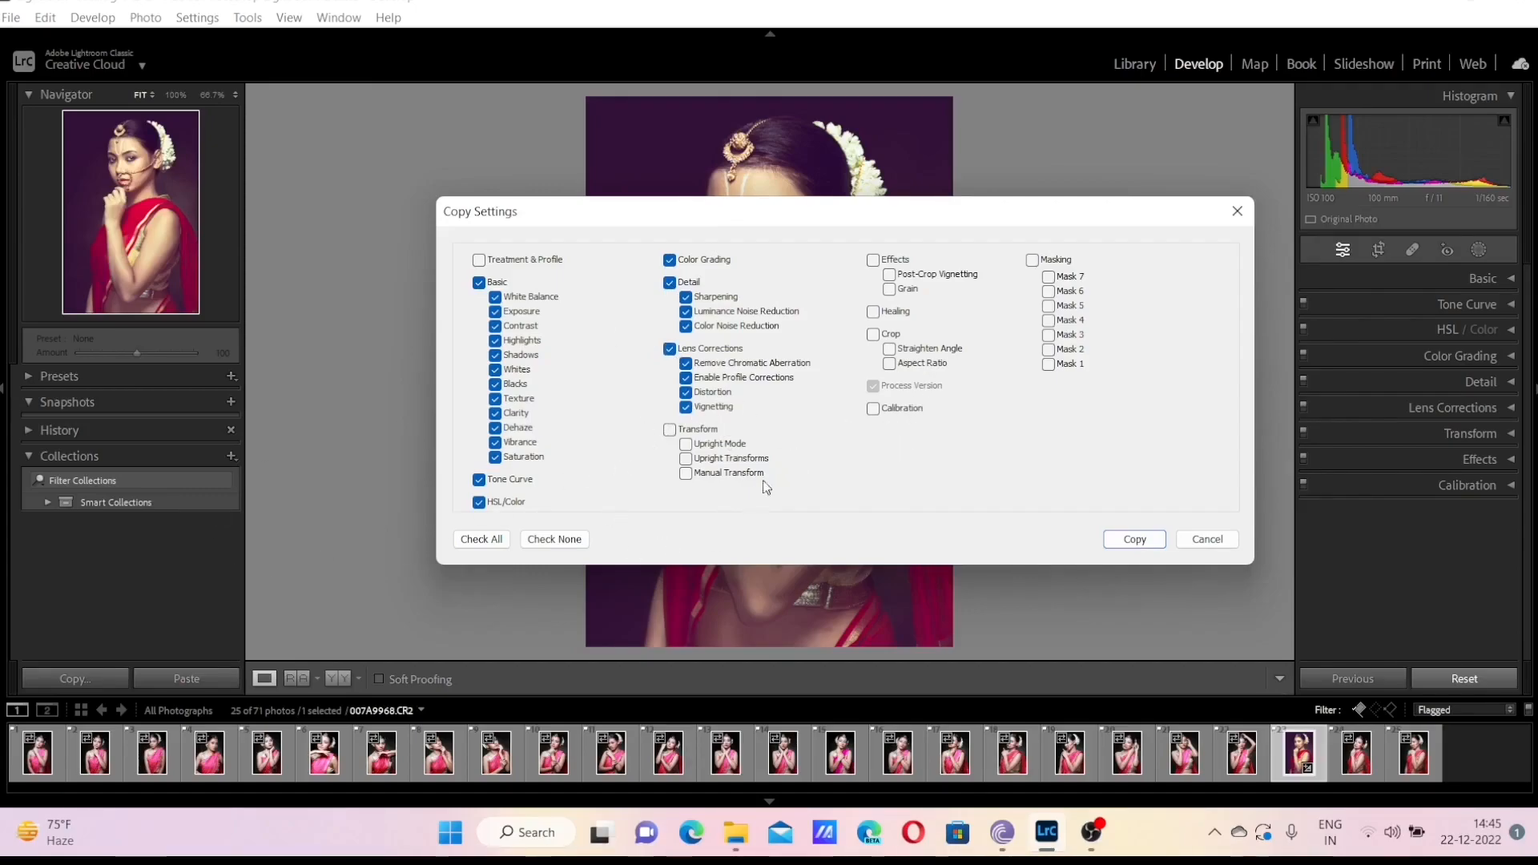
pyautogui.click(873, 259)
pyautogui.click(1144, 541)
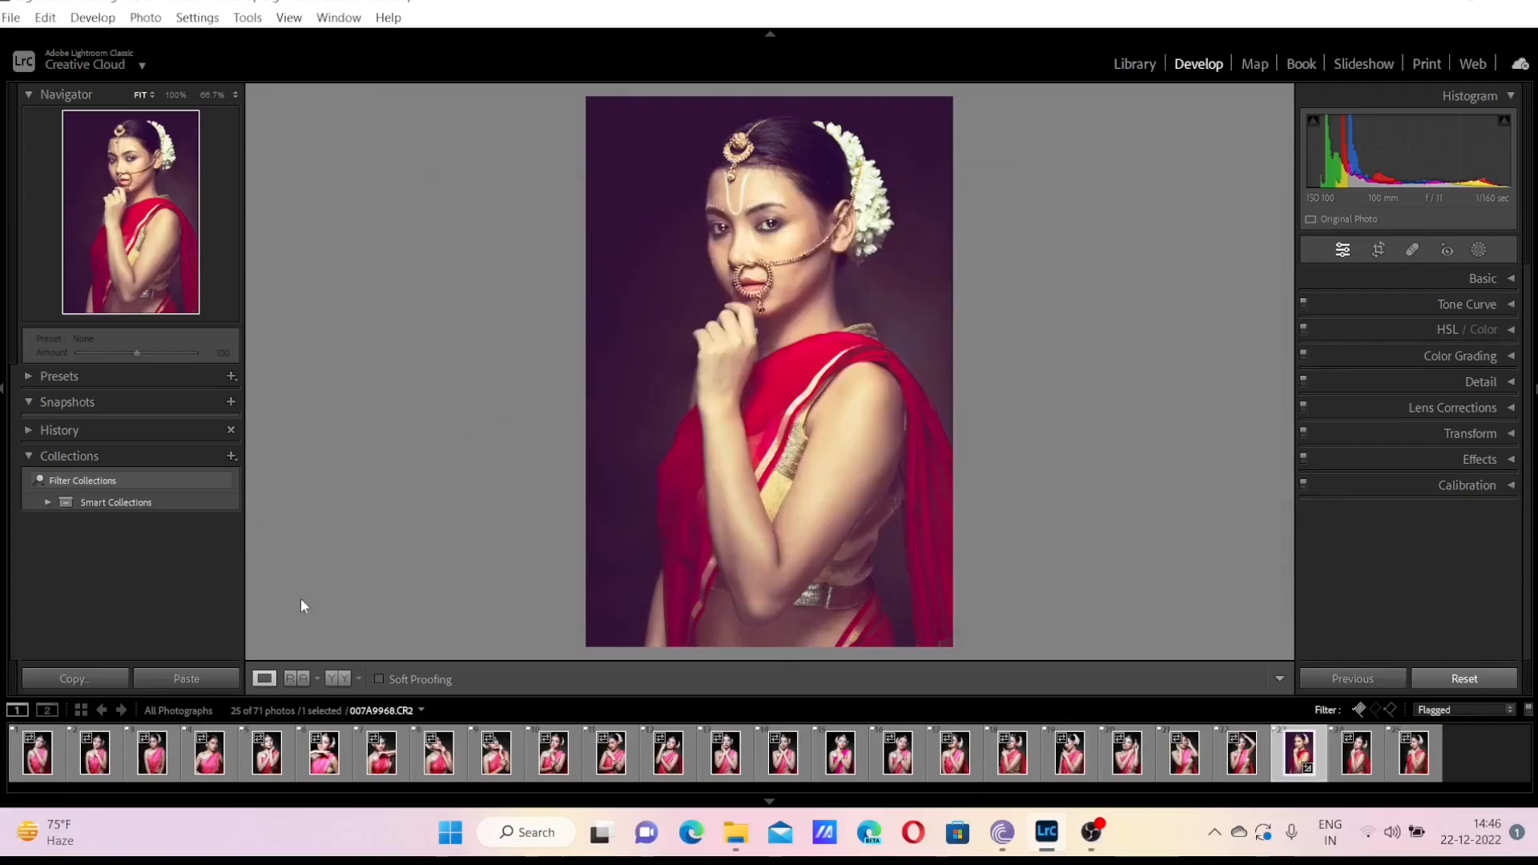
# Paste the copied settings onto portrait 007A9967.CR2 and remove the photo just before it in the filmstrip
pyautogui.click(1245, 774)
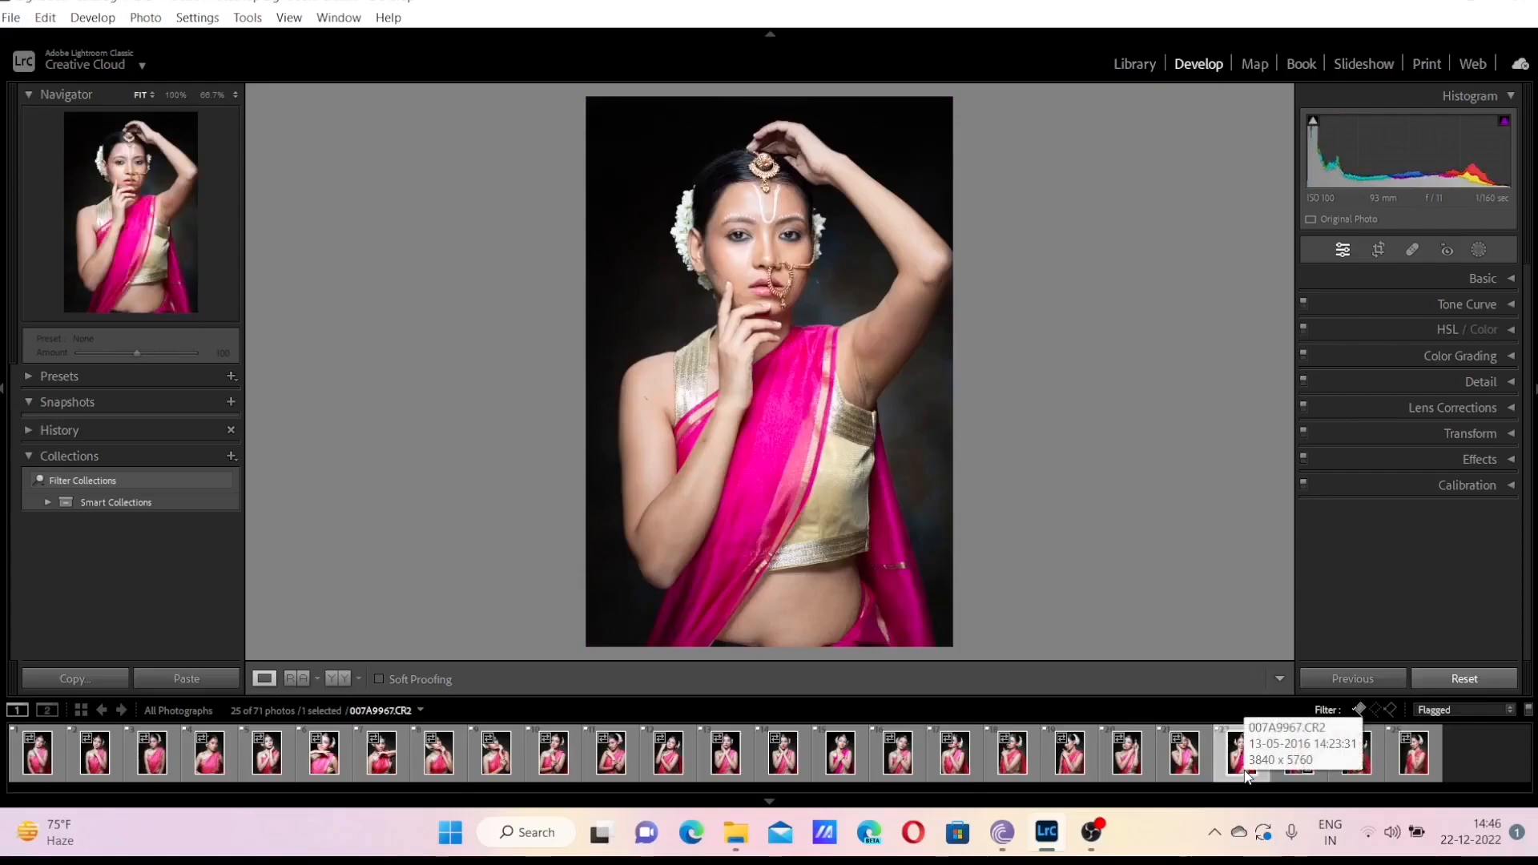
pyautogui.click(178, 671)
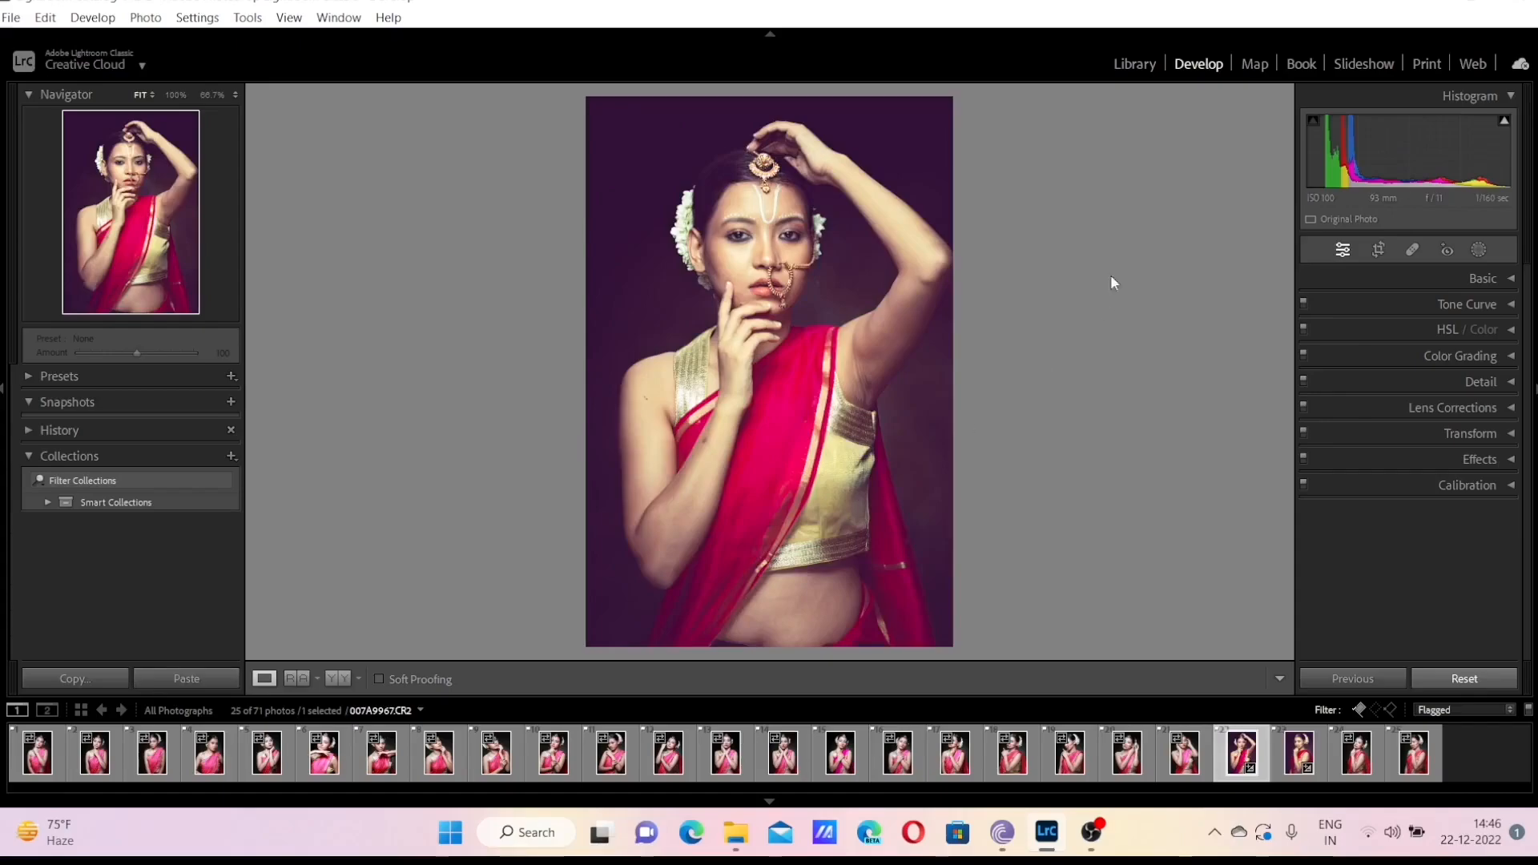
pyautogui.press('Delete')
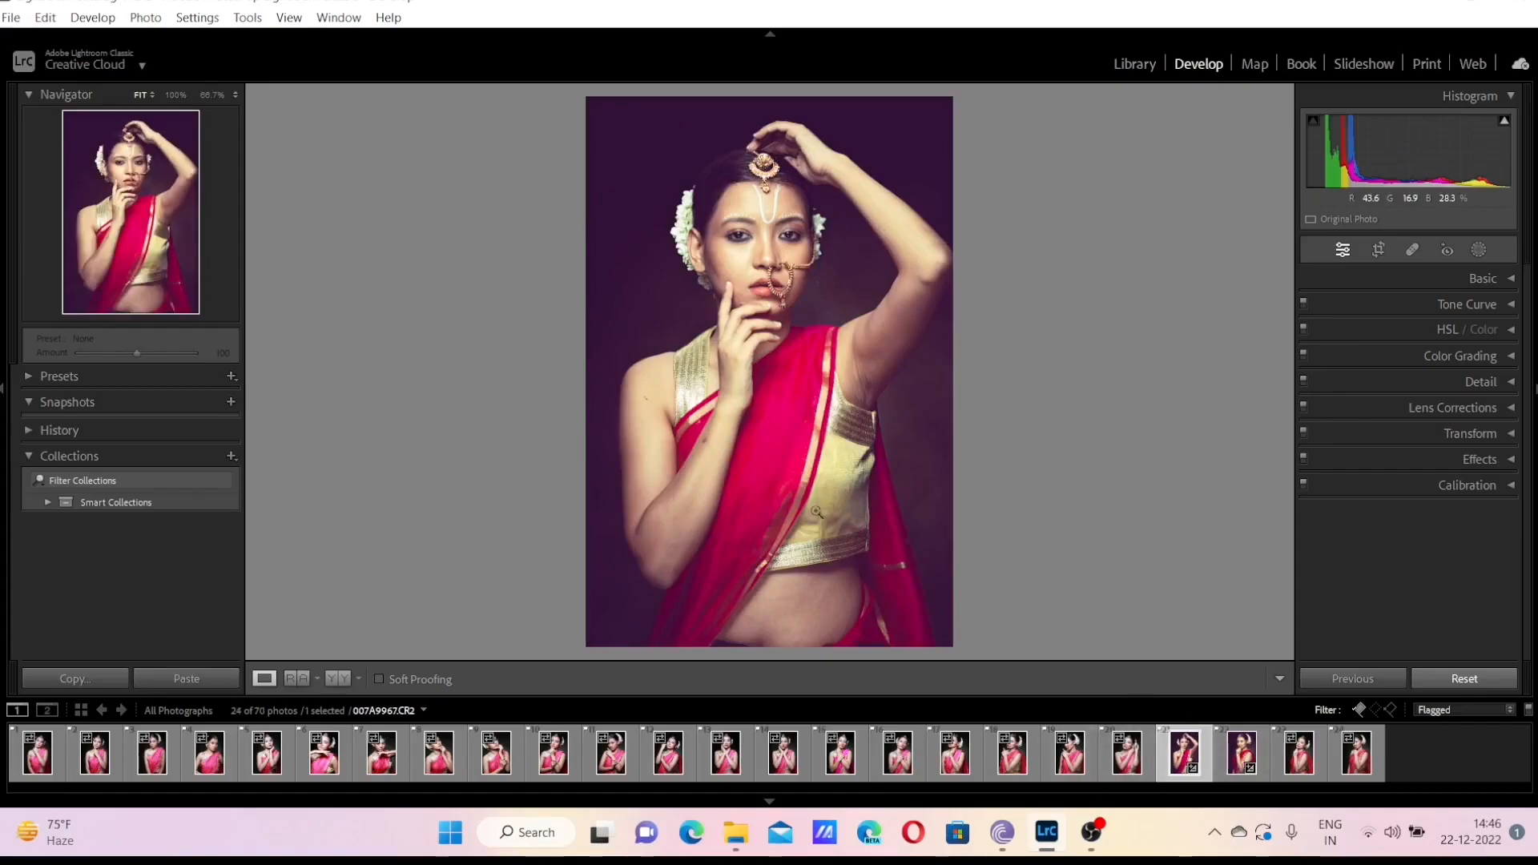
# Paste the copied settings onto 007A9965.CR2 and synchronize its adjustments, including Calibration, with every photo back to the first in the filmstrip
pyautogui.click(1126, 757)
pyautogui.click(154, 683)
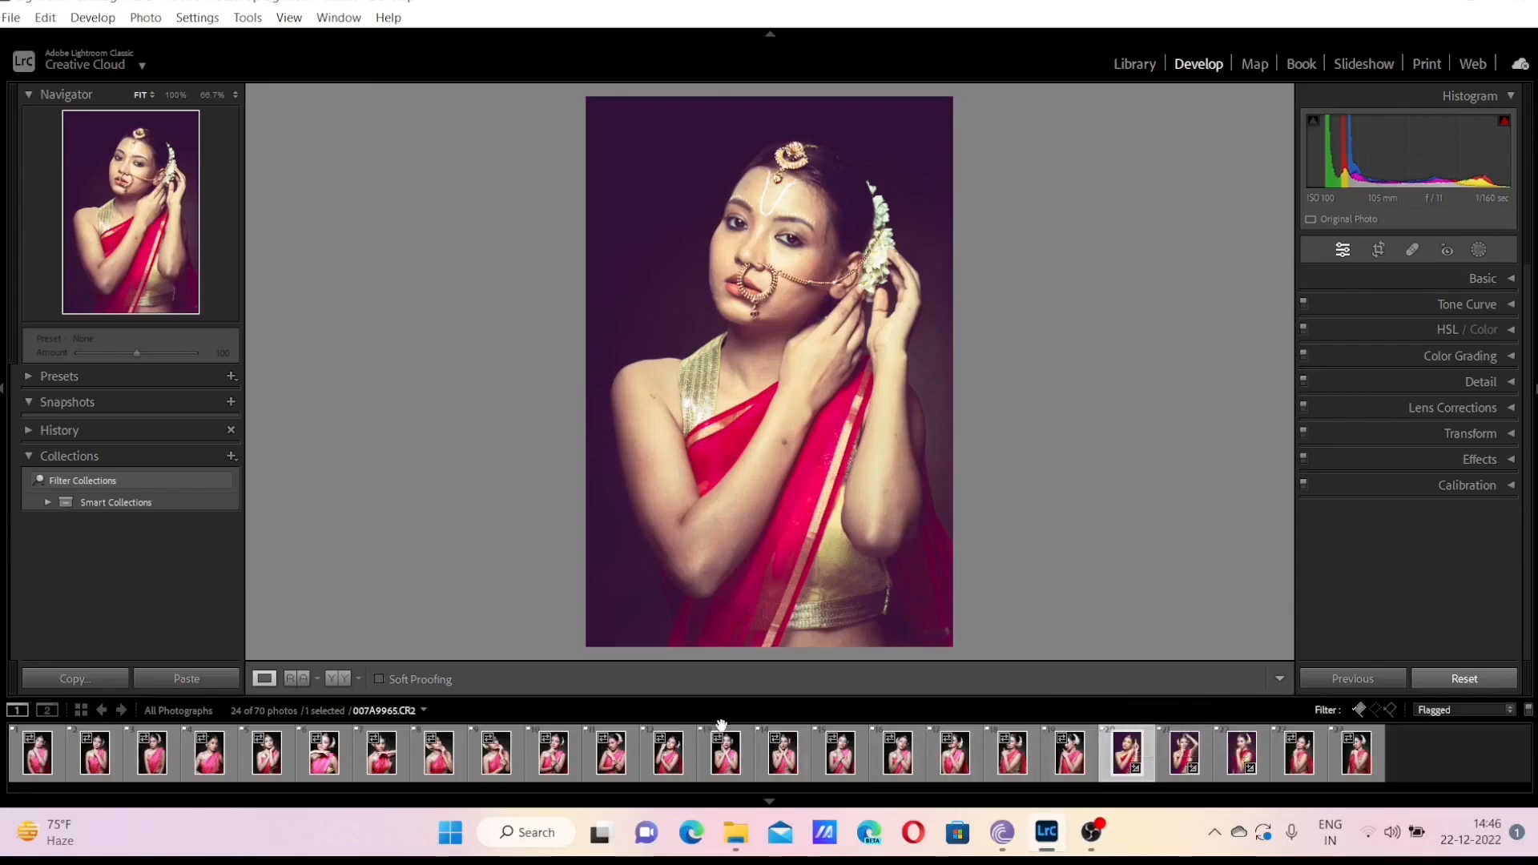
pyautogui.keyDown('shift'); pyautogui.click(37, 753); pyautogui.keyUp('shift')
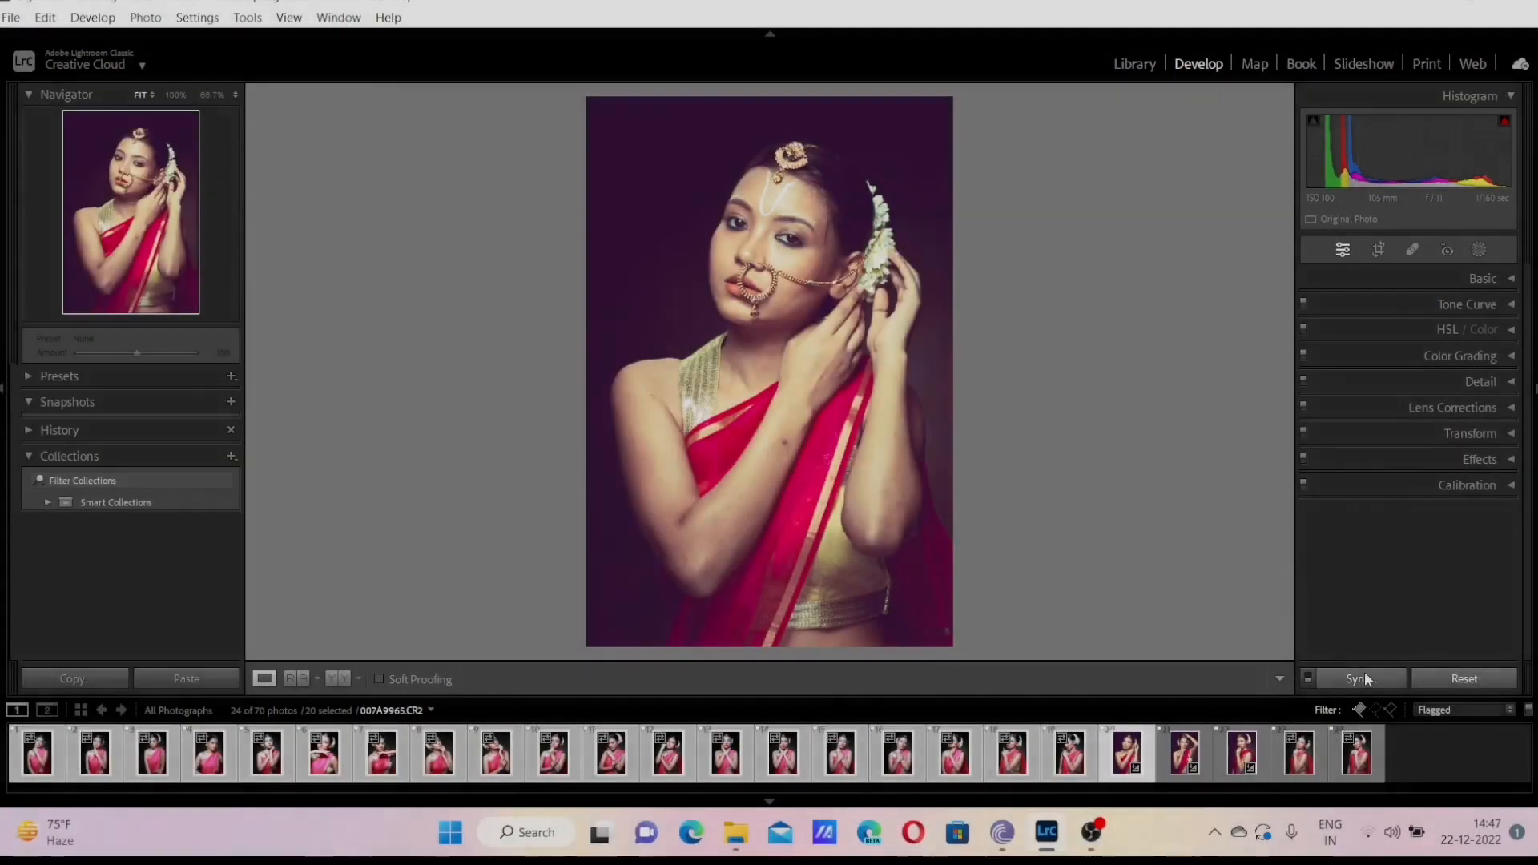
pyautogui.click(1361, 678)
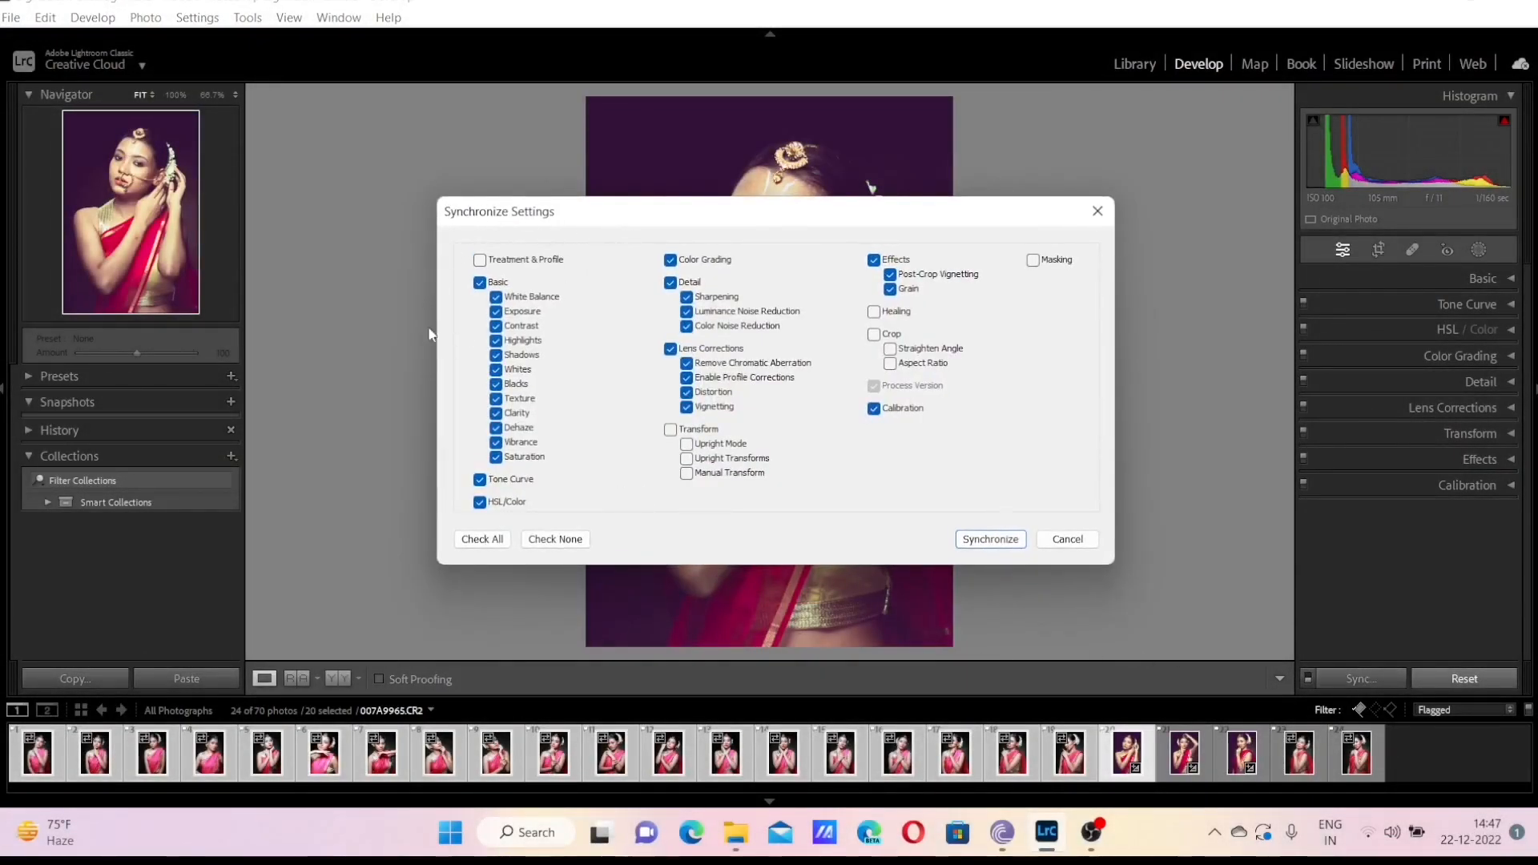
pyautogui.click(1005, 544)
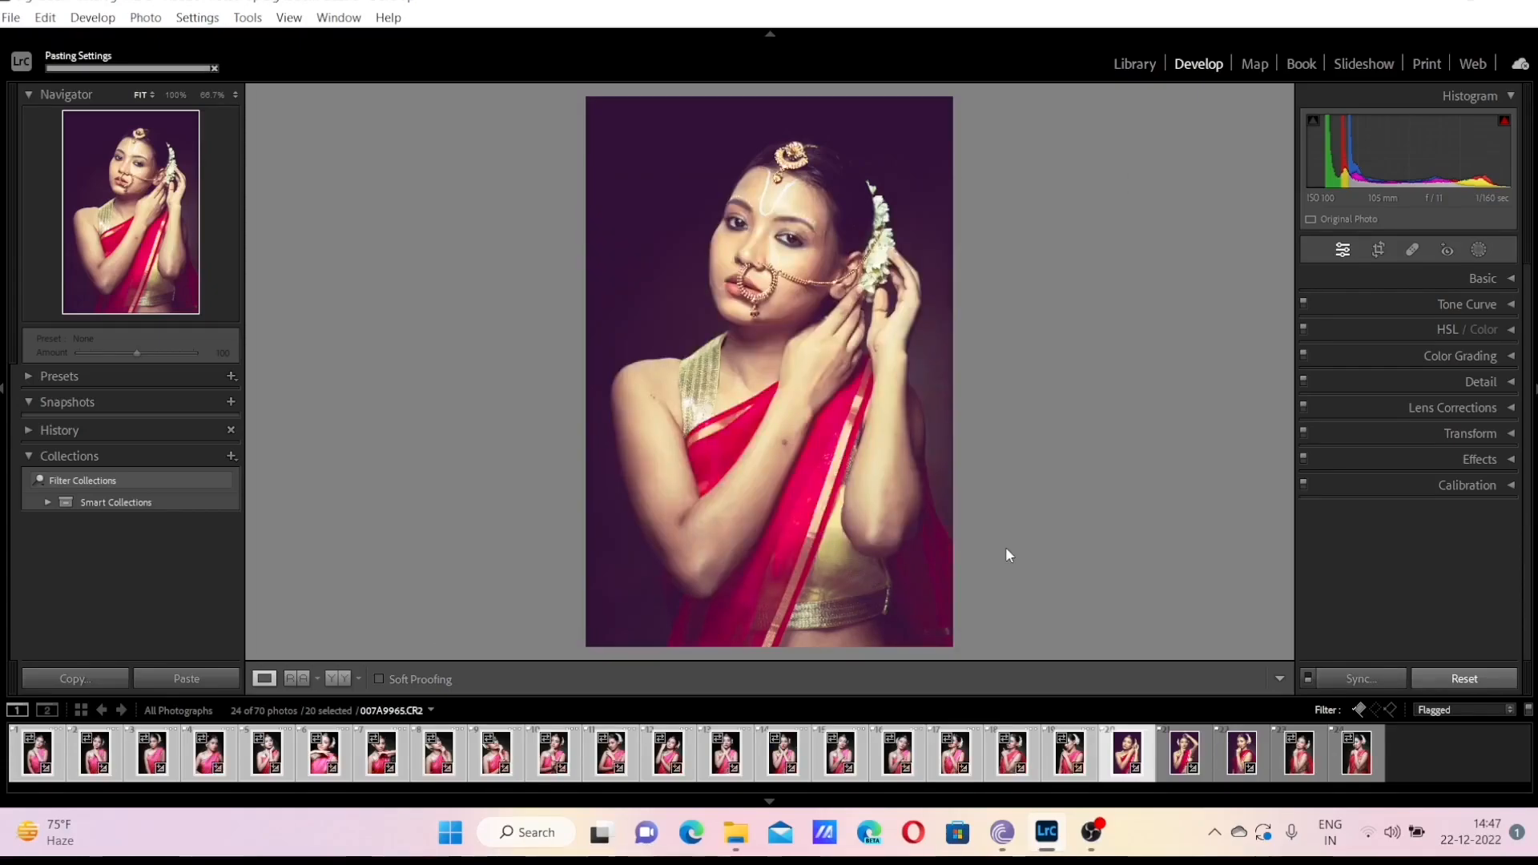
# Examine the synchronized look on several portraits across the selected filmstrip range
pyautogui.click(381, 753)
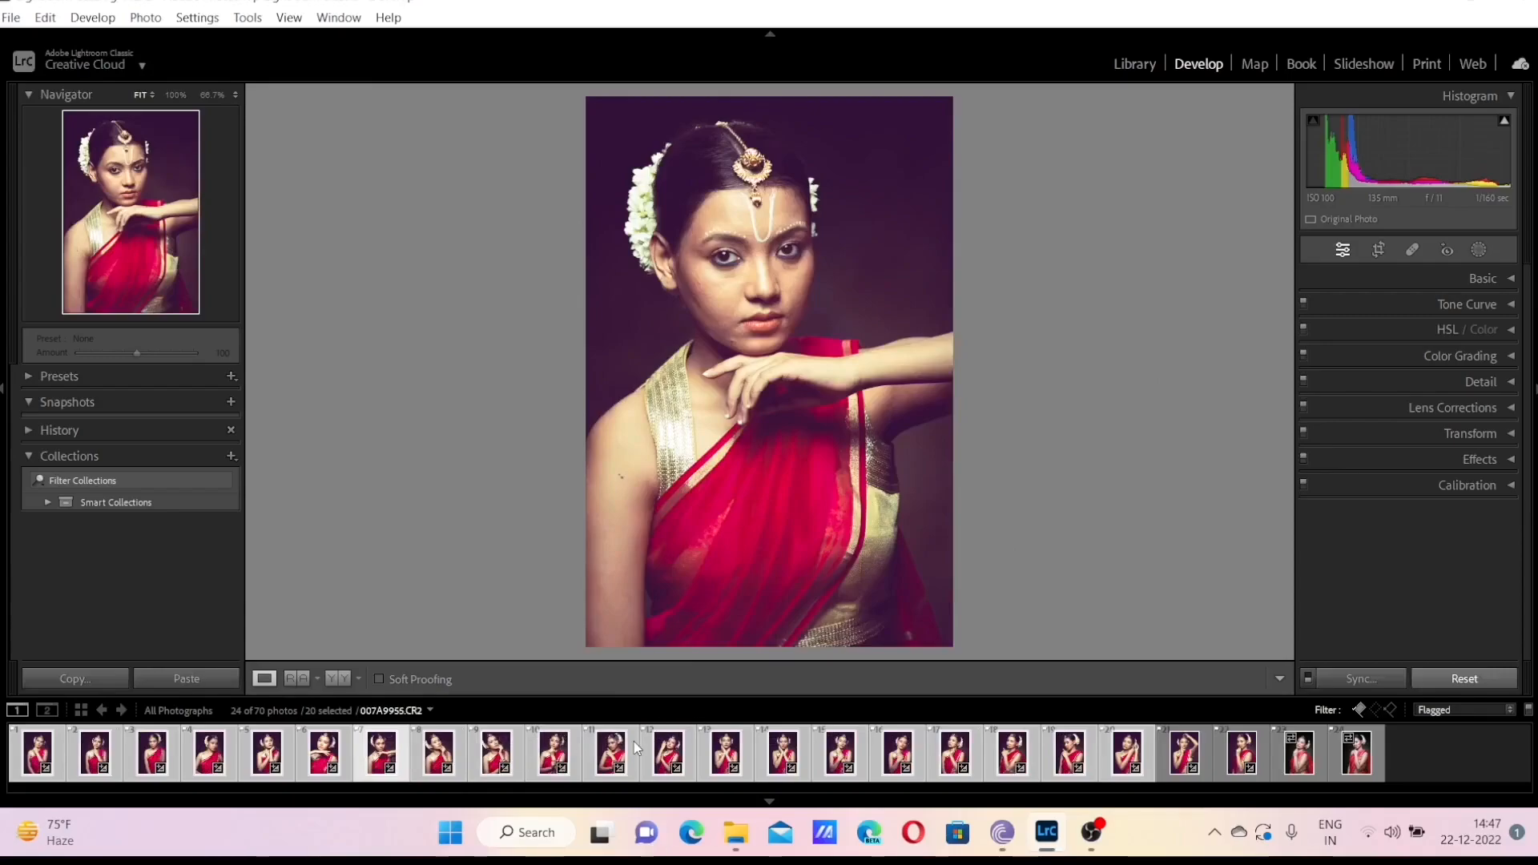
pyautogui.click(659, 753)
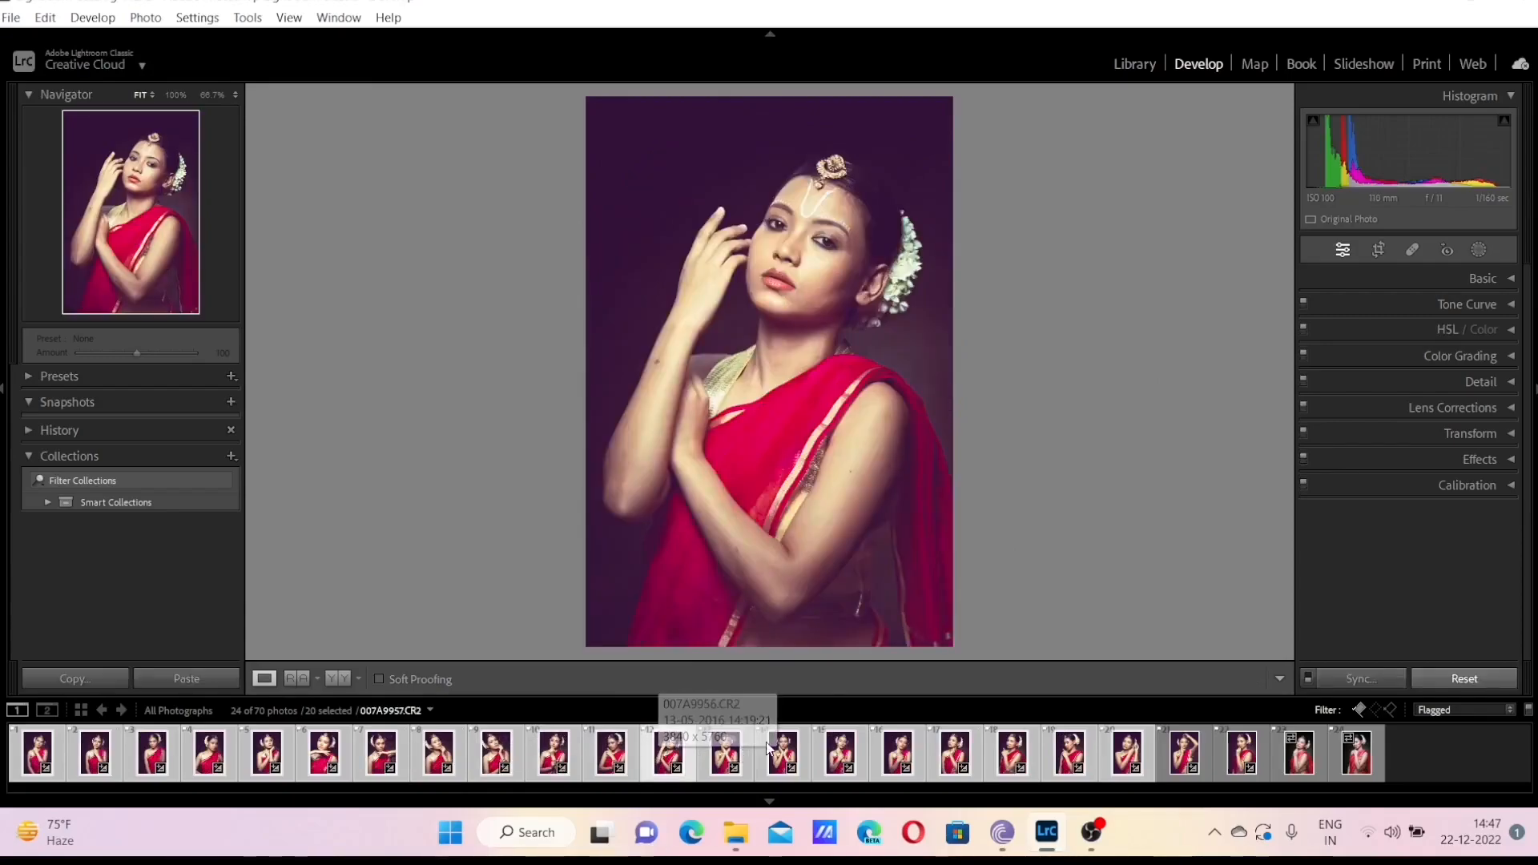
pyautogui.click(773, 751)
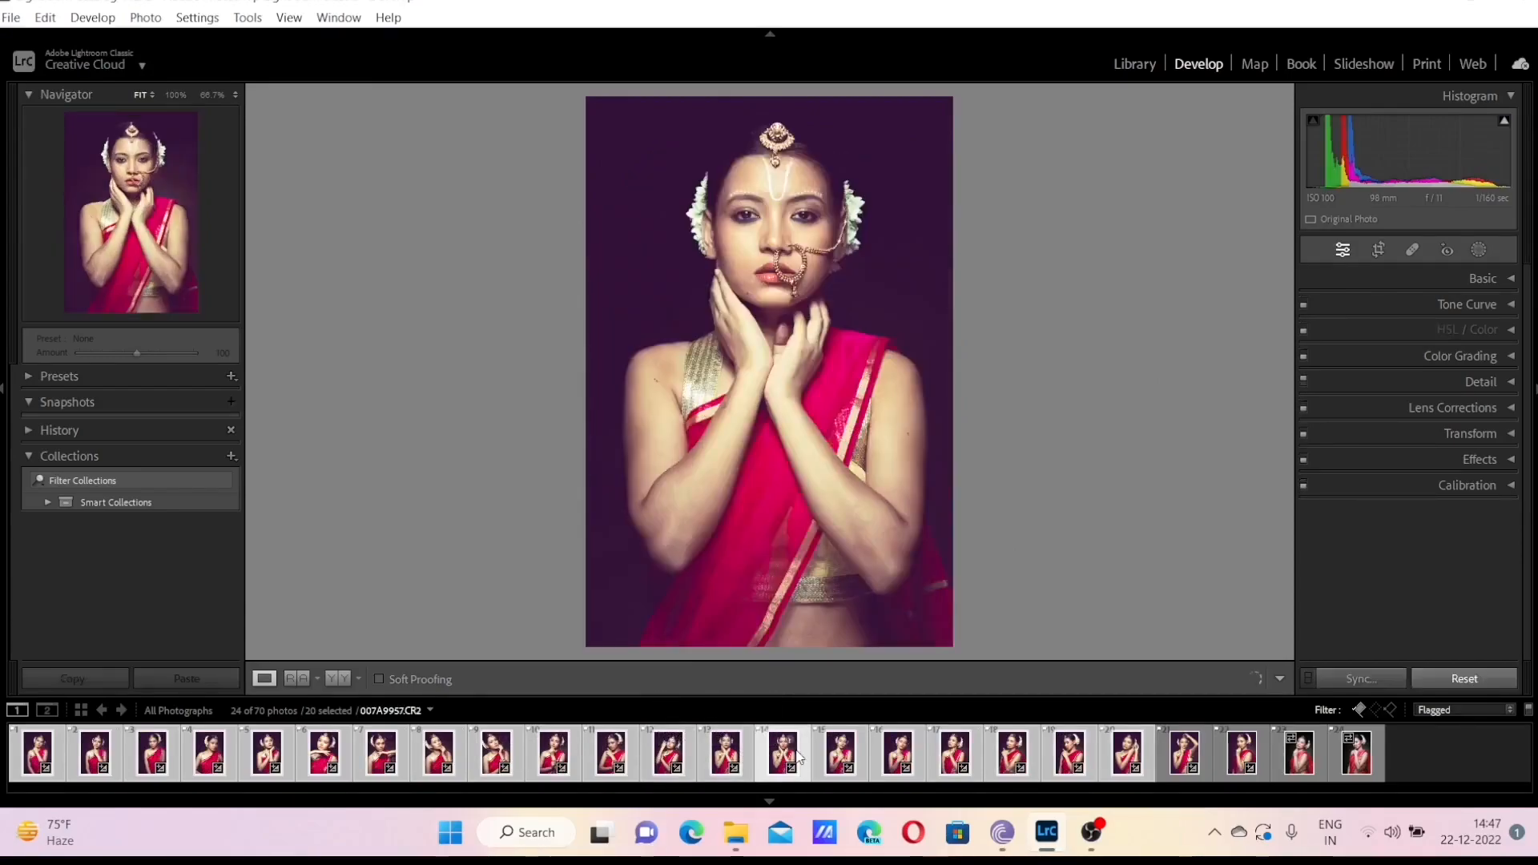
pyautogui.click(152, 749)
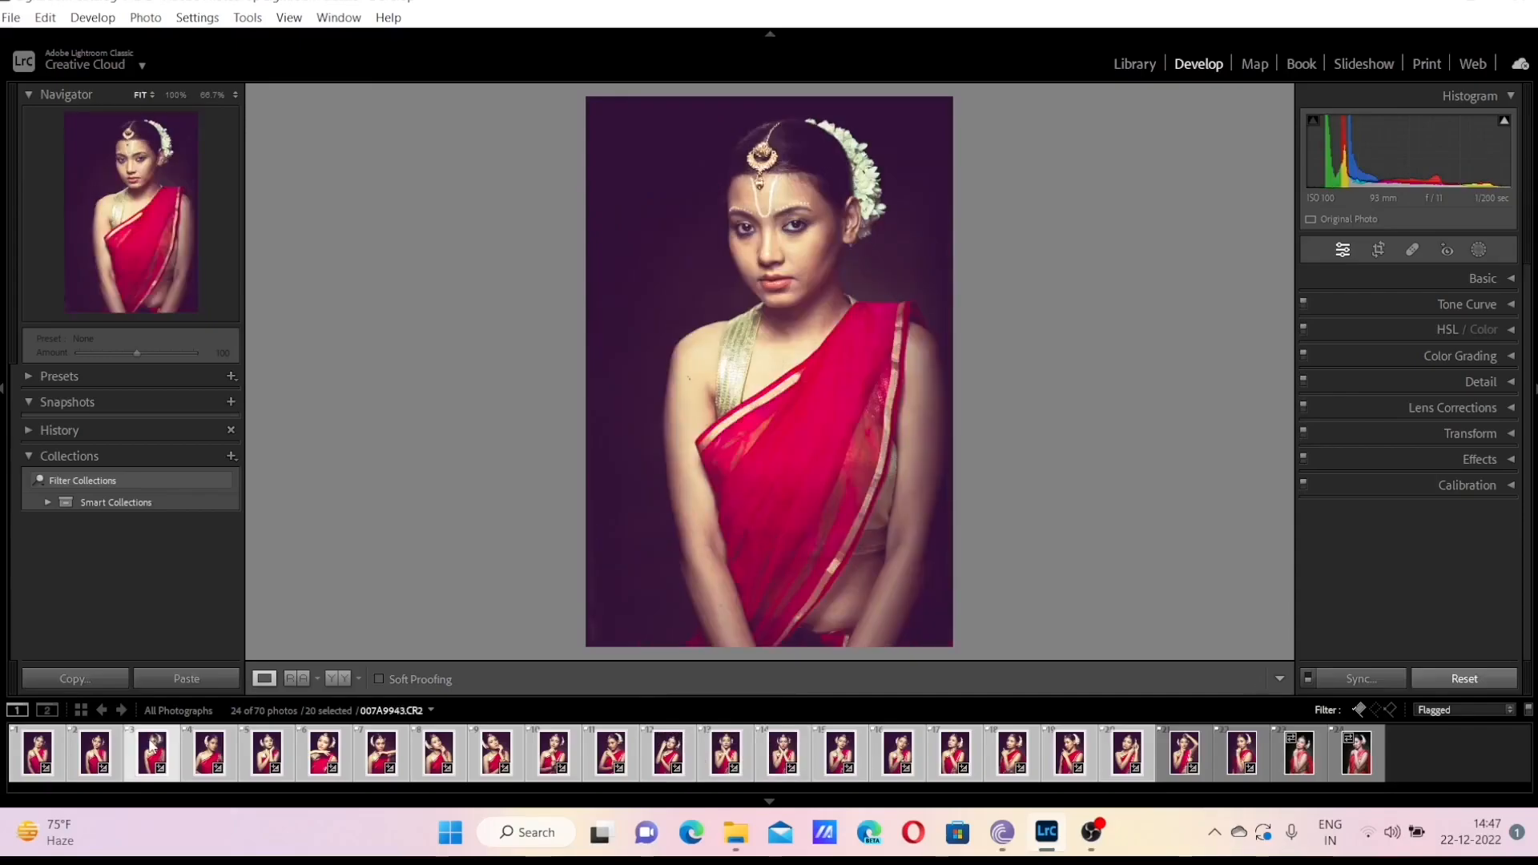